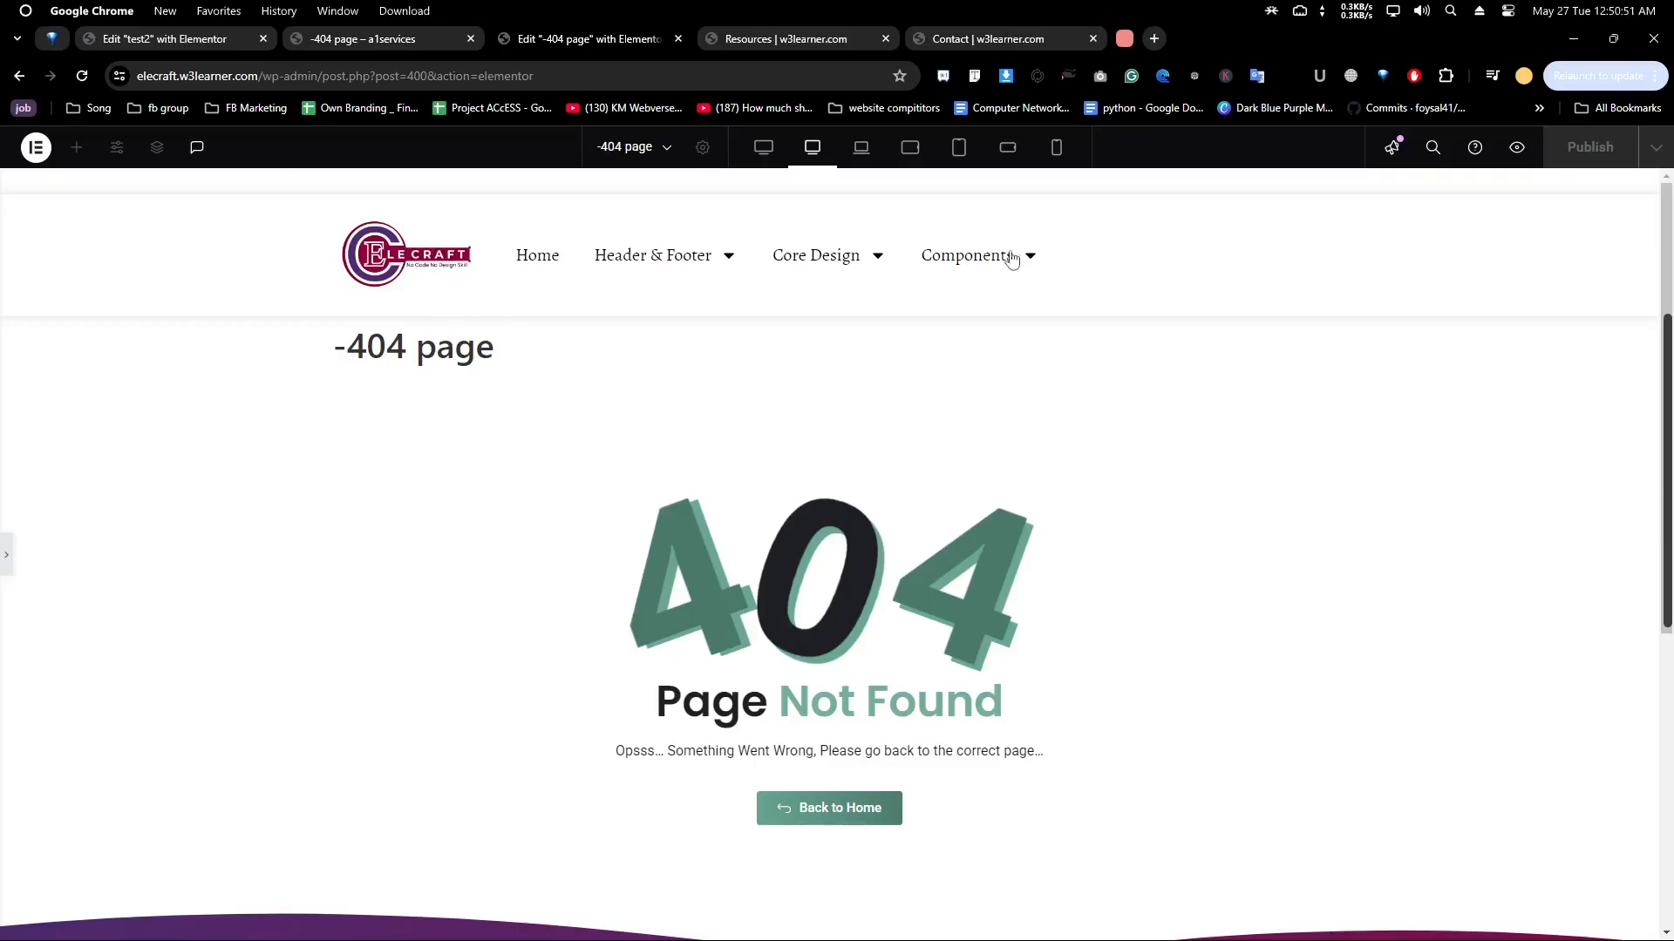
Open the Why Choose Us component page on the live Elecraft site
{"action": "mouse_move", "coordinate": [1016, 258]}
{"action": "mouse_move", "coordinate": [984, 281]}
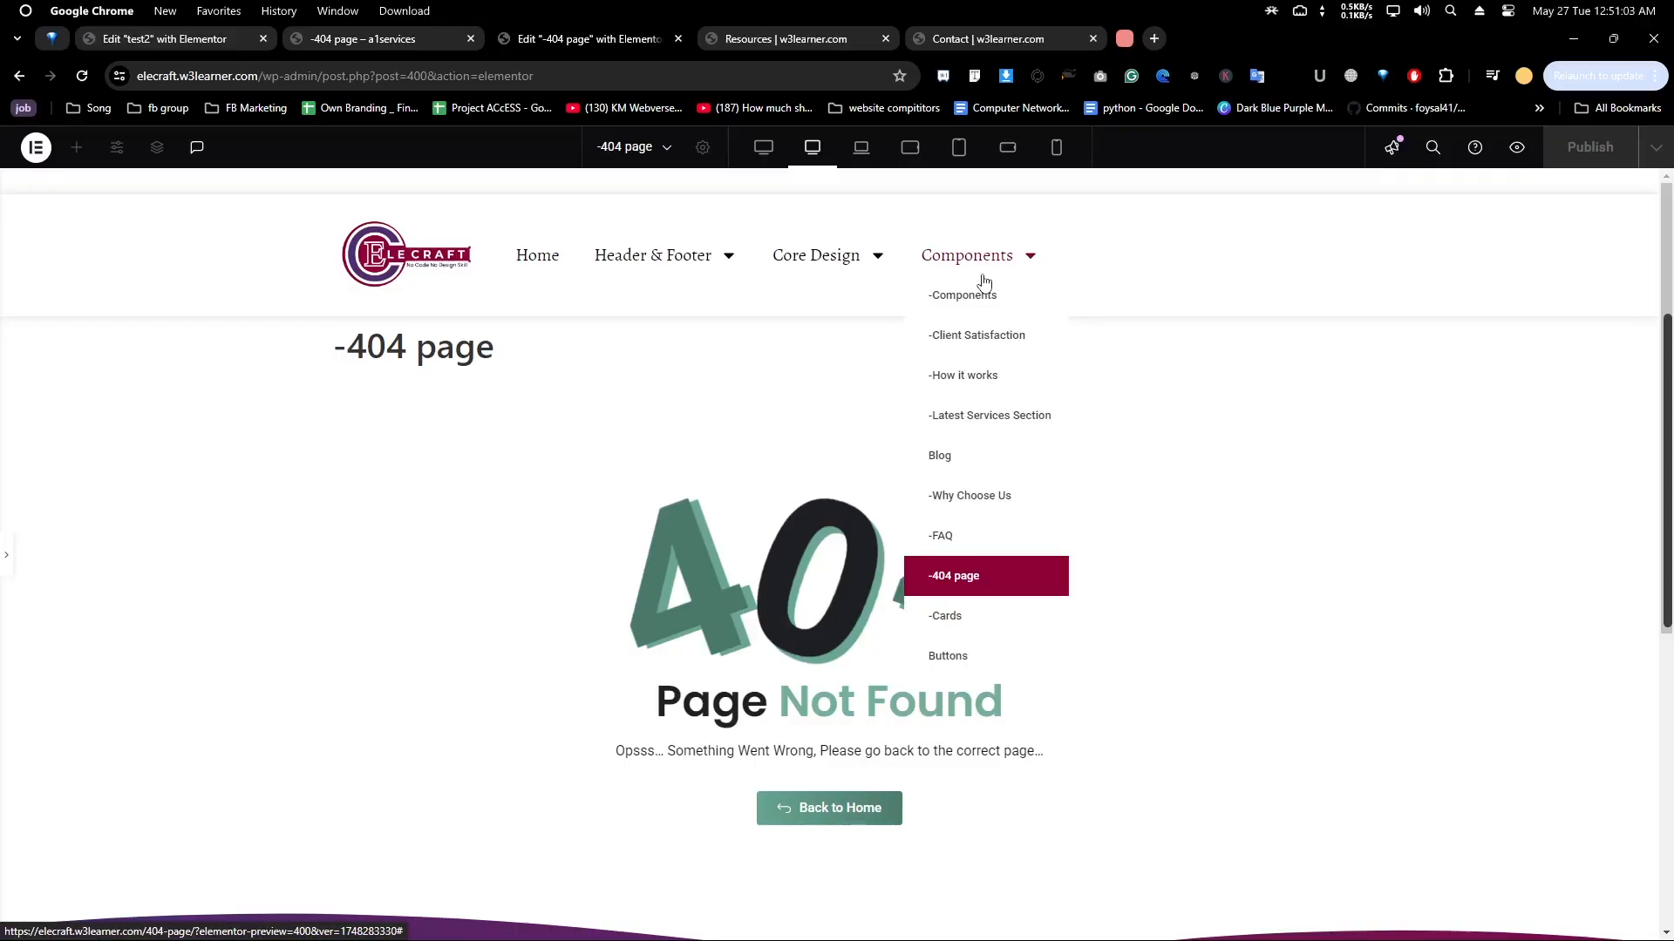
{"action": "left_click", "coordinate": [970, 495]}
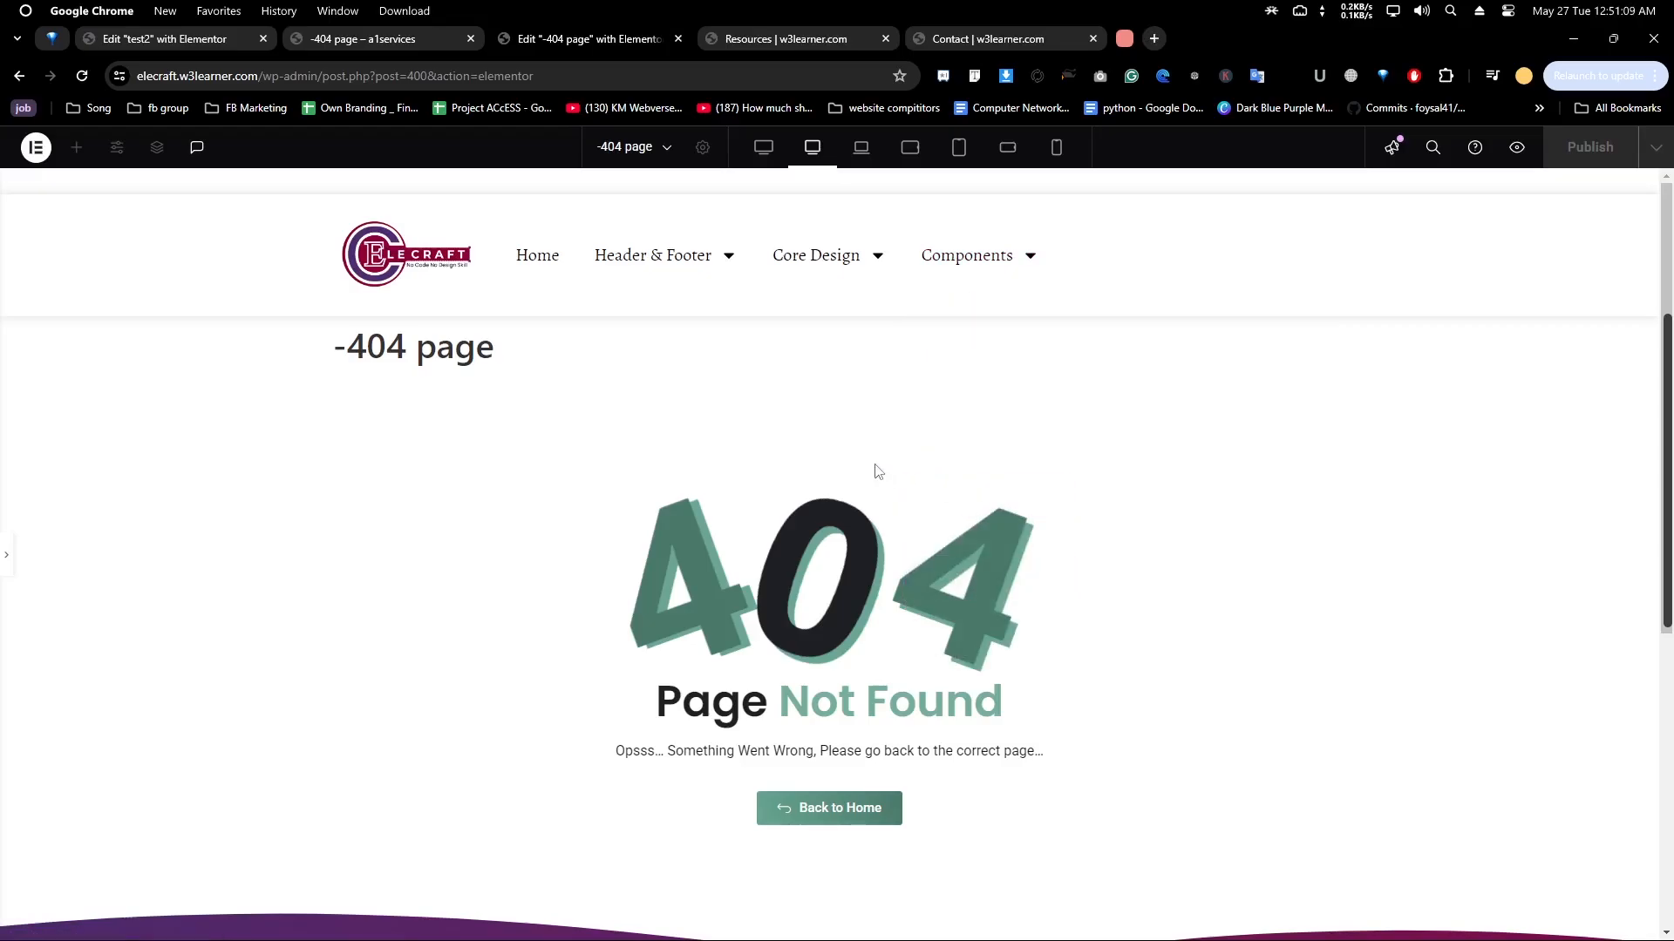
{"action": "left_click", "coordinate": [202, 42]}
{"action": "left_click", "coordinate": [589, 38]}
{"action": "left_click", "coordinate": [374, 44]}
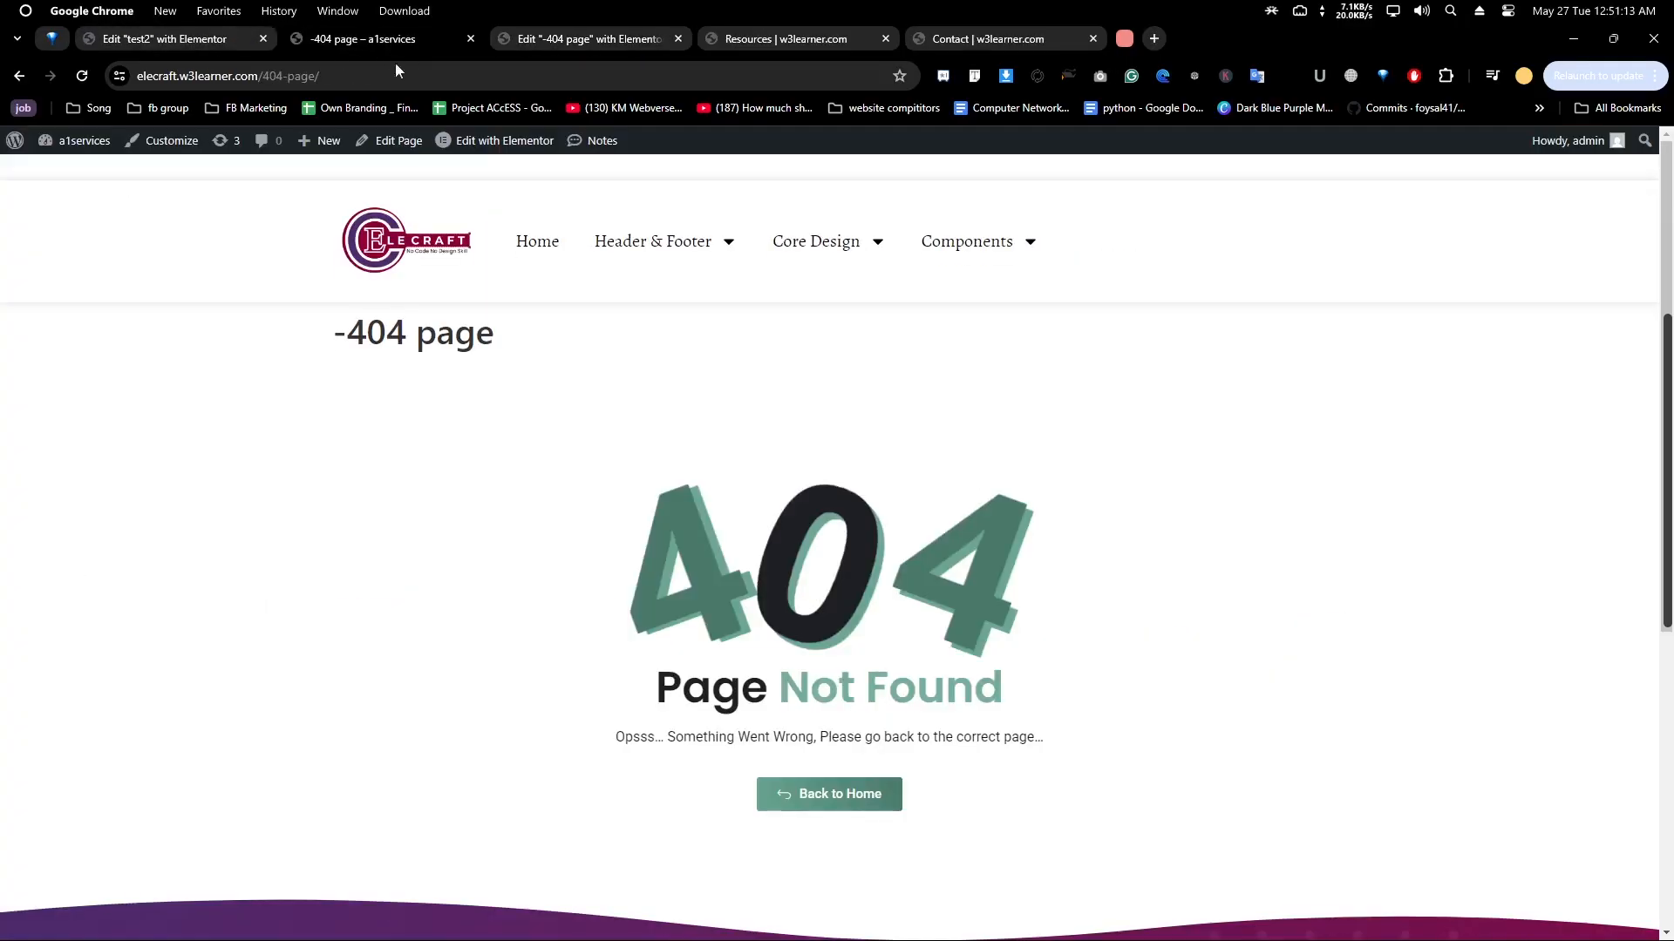
{"action": "mouse_move", "coordinate": [963, 255]}
{"action": "left_click", "coordinate": [960, 490]}
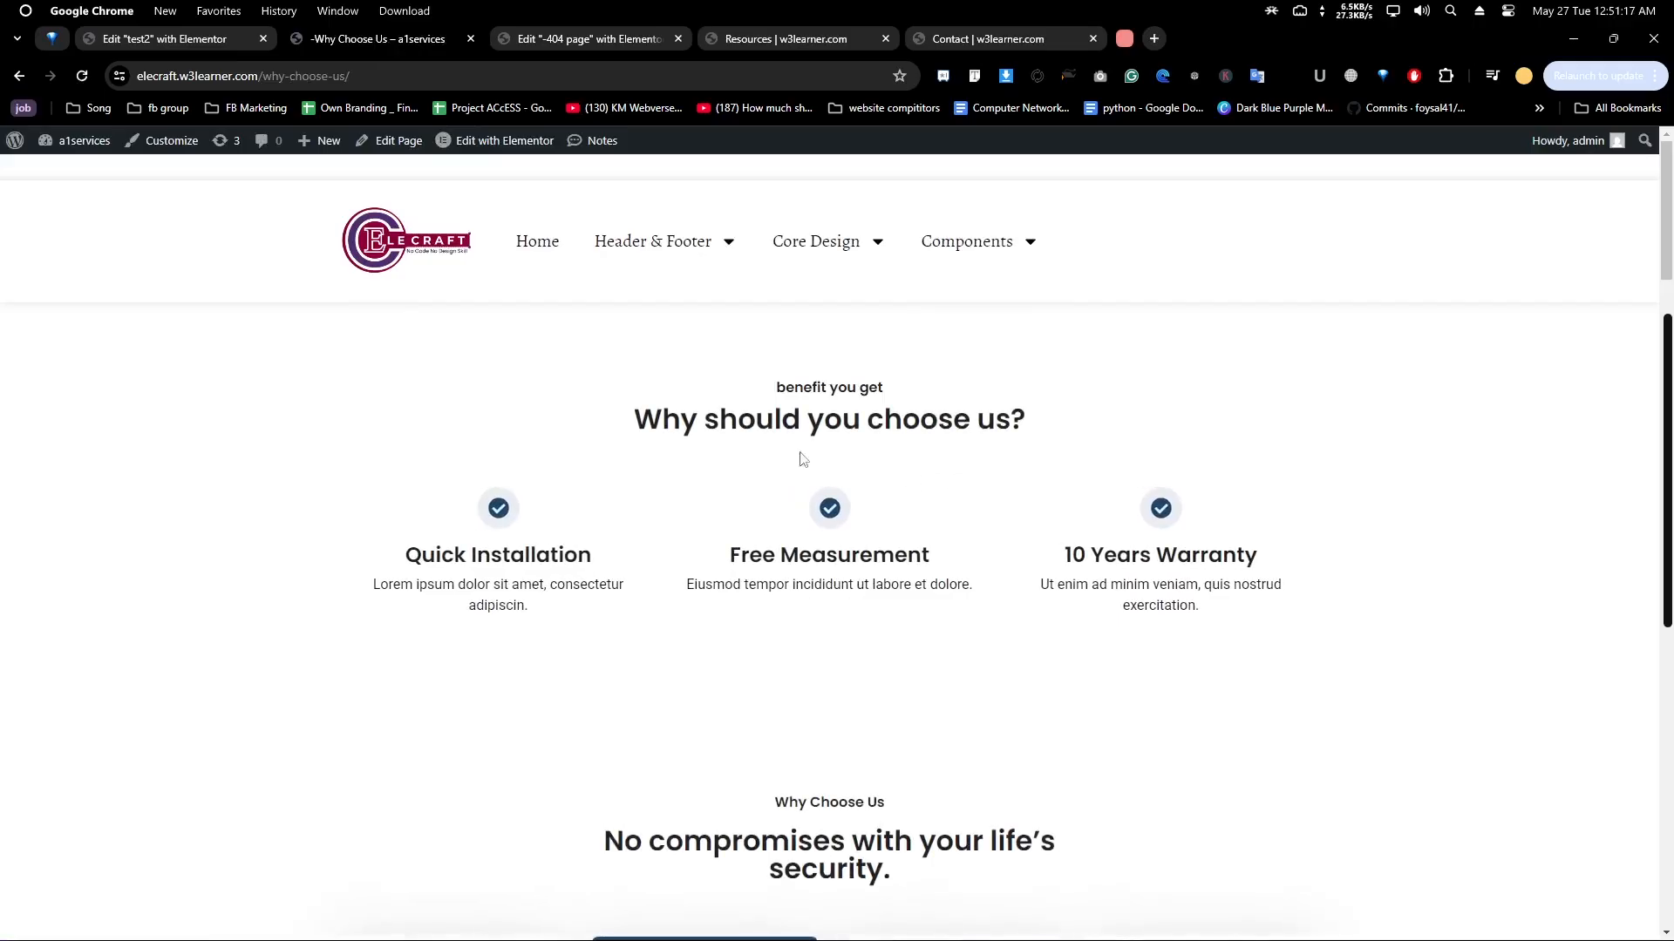
Look through the section designs on the Why Choose Us page, from the benefits block down to the footer
{"action": "scroll", "coordinate": [882, 504], "scroll_direction": "down", "scroll_amount": 10}
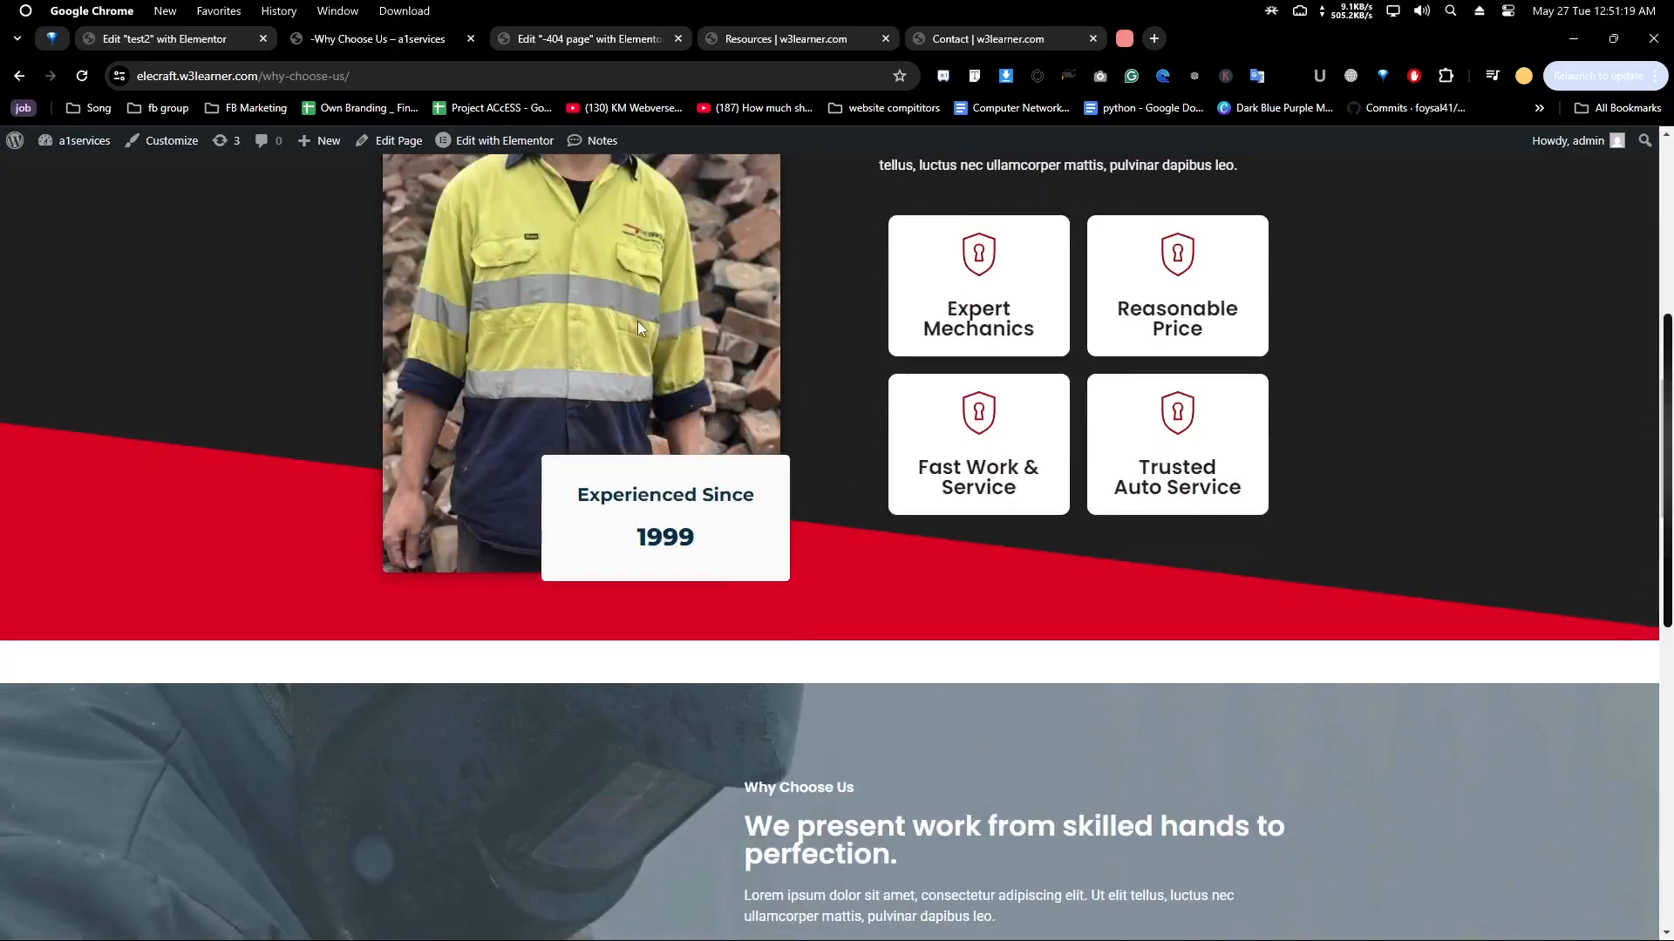
{"action": "scroll", "coordinate": [877, 453], "scroll_direction": "down", "scroll_amount": 7}
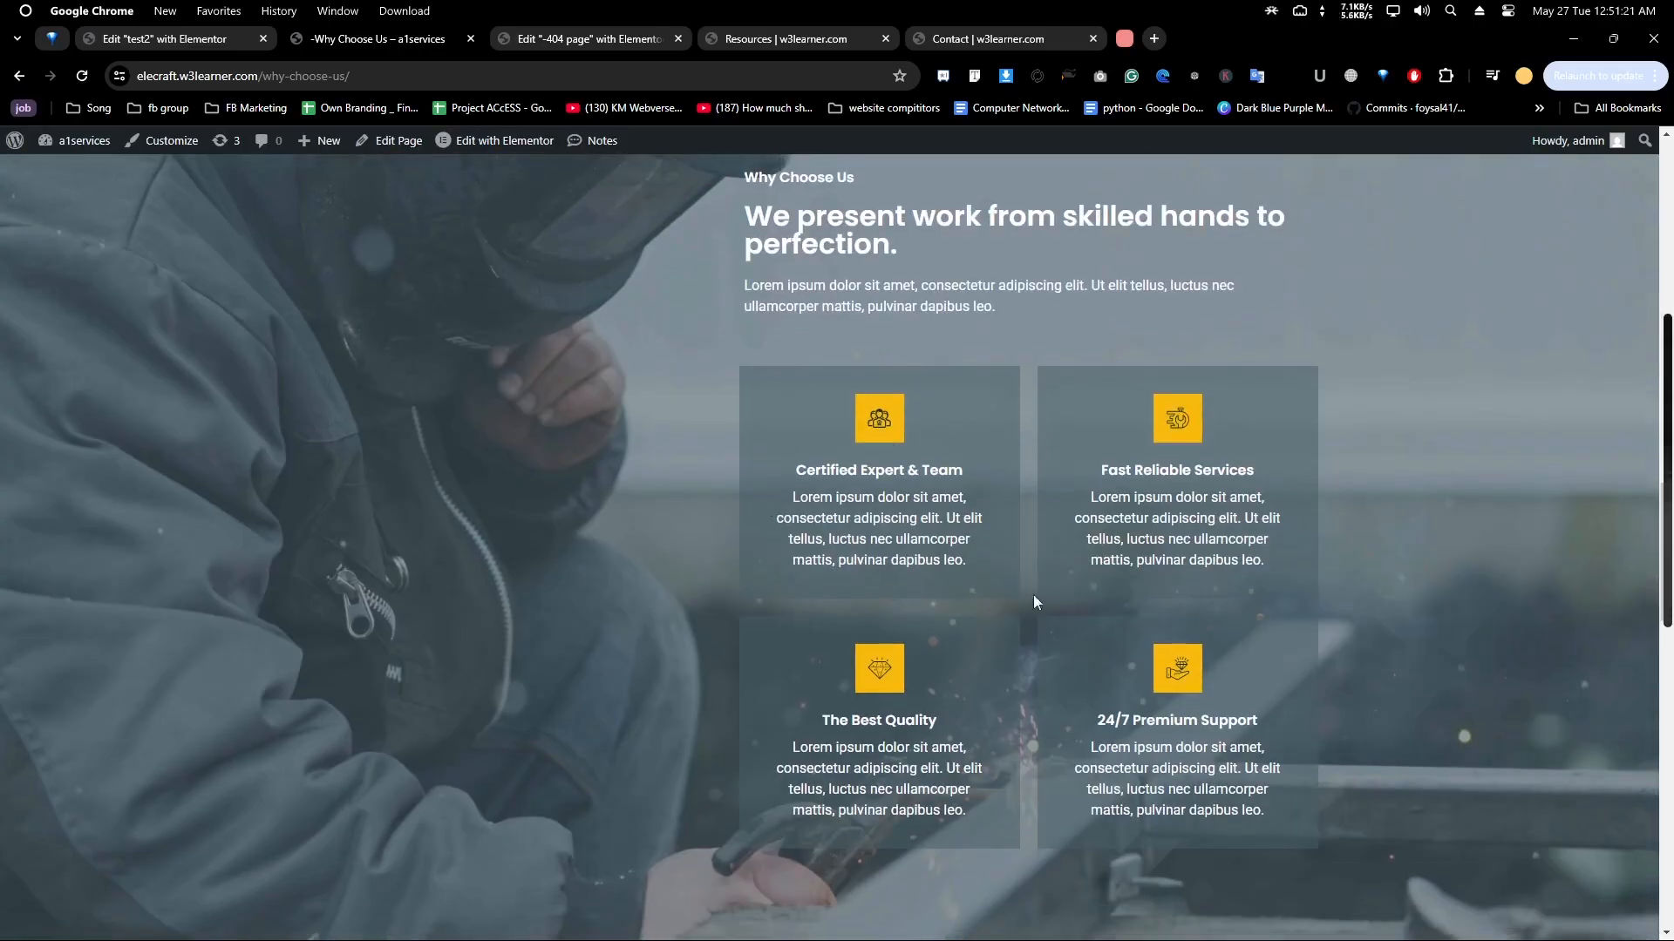
{"action": "scroll", "coordinate": [960, 551], "scroll_direction": "up", "scroll_amount": 5}
{"action": "scroll", "coordinate": [783, 525], "scroll_direction": "down", "scroll_amount": 6}
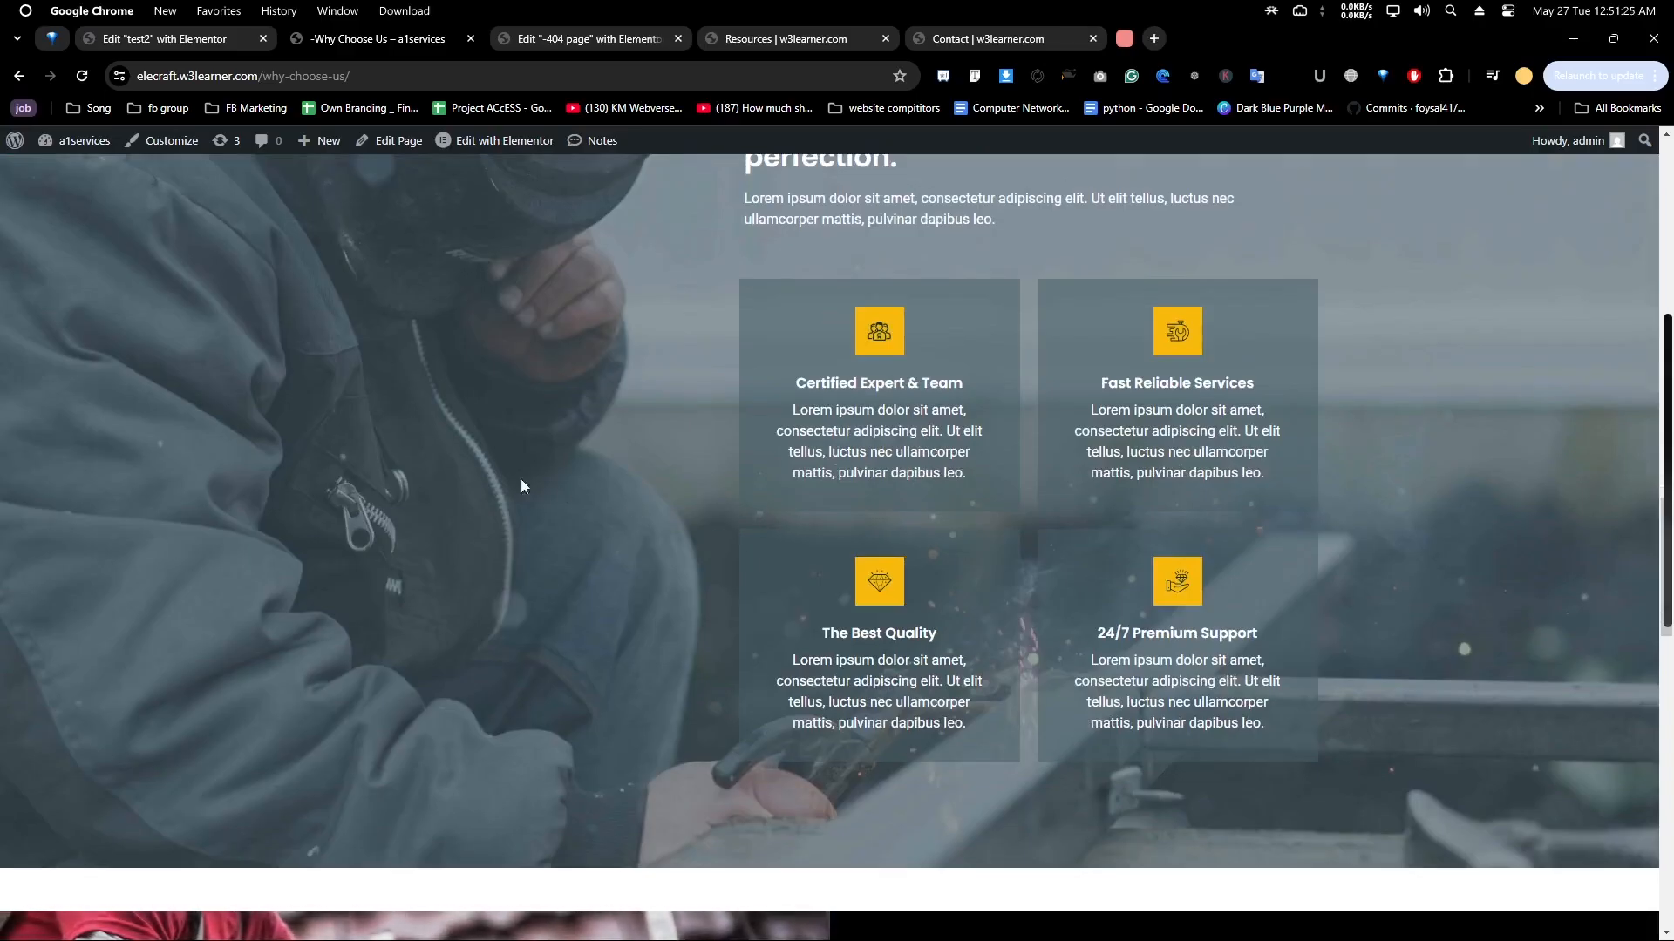
{"action": "scroll", "coordinate": [790, 438], "scroll_direction": "up", "scroll_amount": 3}
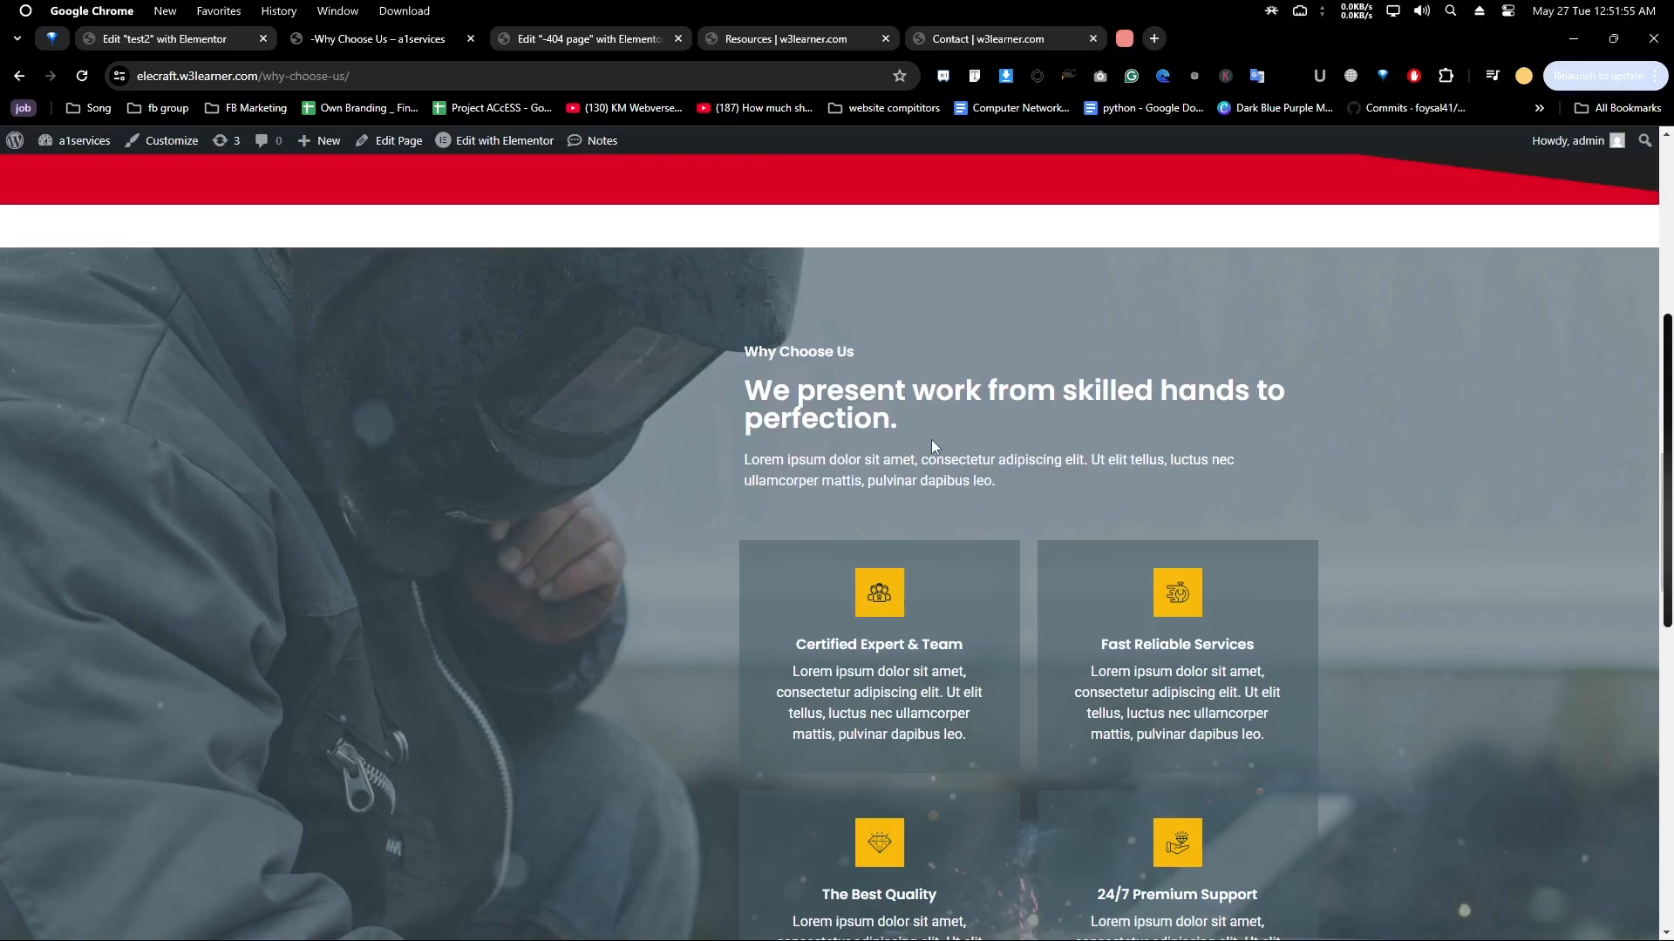
{"action": "scroll", "coordinate": [931, 439], "scroll_direction": "up", "scroll_amount": 15}
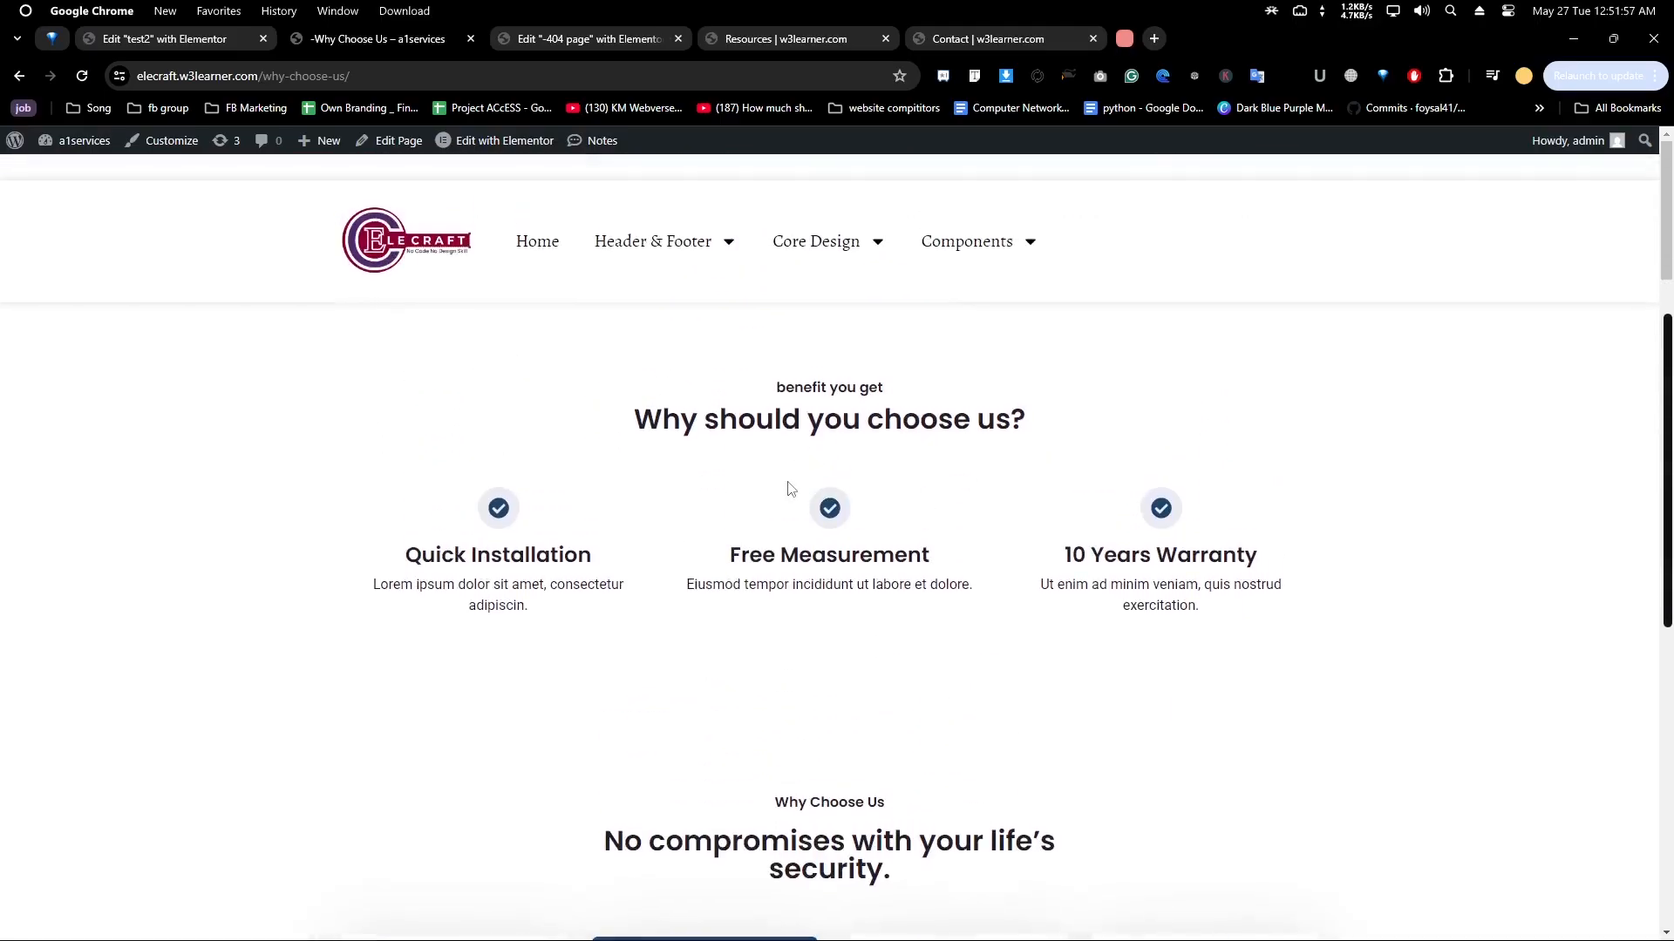
{"action": "scroll", "coordinate": [867, 520], "scroll_direction": "down", "scroll_amount": 10}
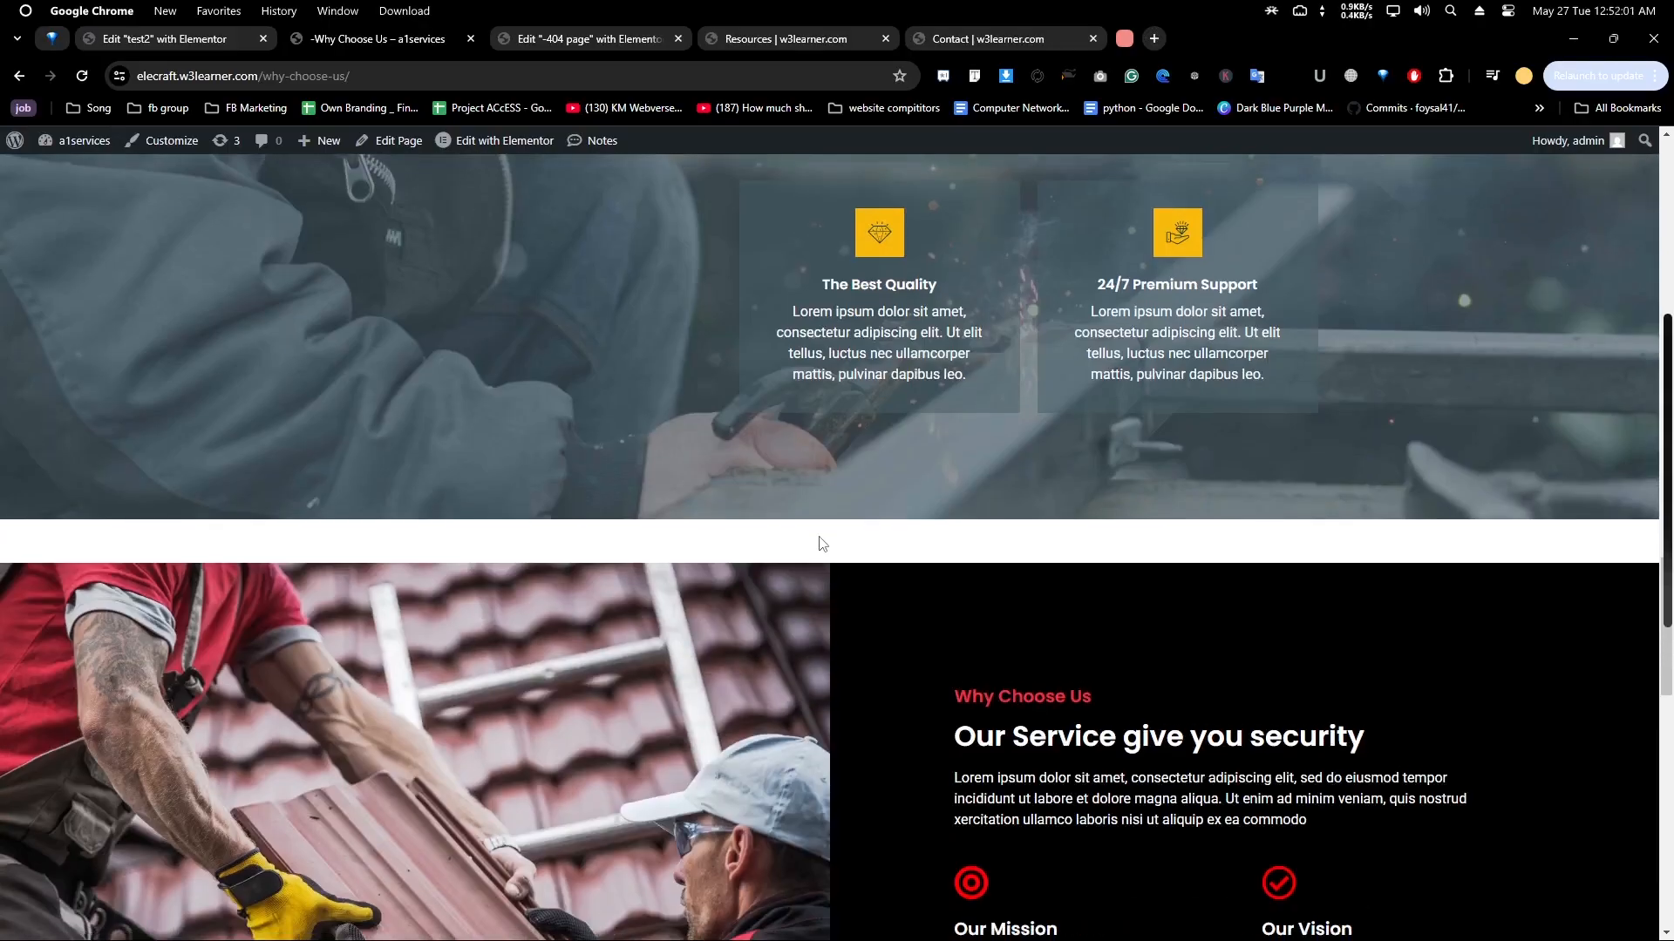
{"action": "scroll", "coordinate": [819, 543], "scroll_direction": "up", "scroll_amount": 5}
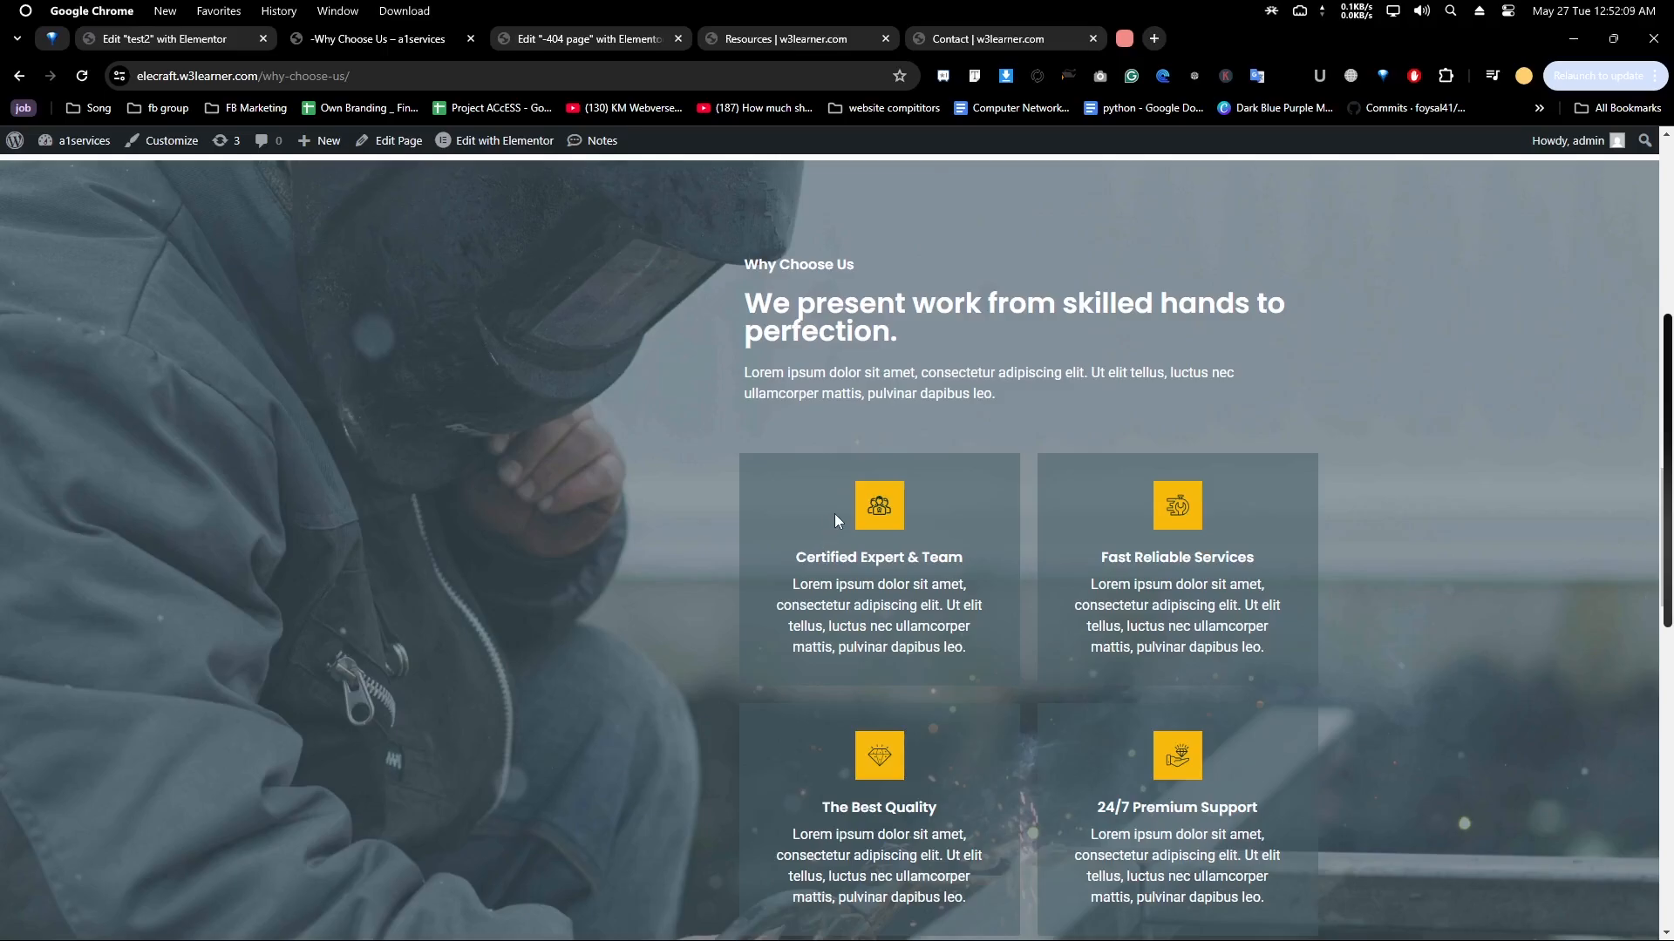
{"action": "scroll", "coordinate": [834, 514], "scroll_direction": "down", "scroll_amount": 16}
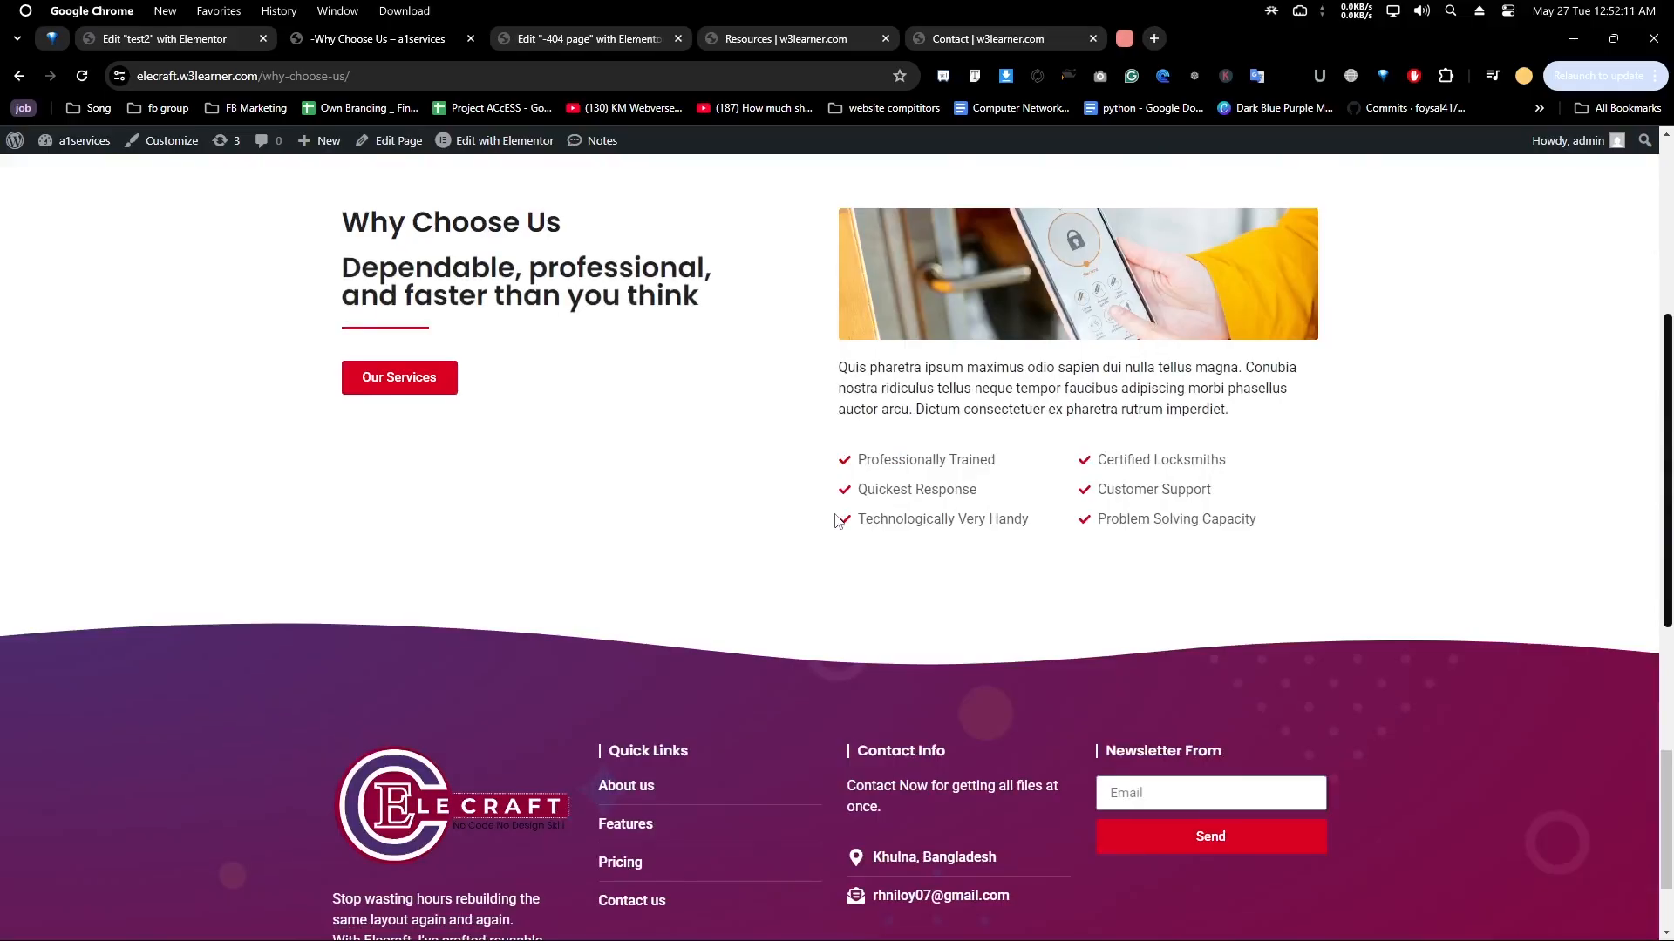
{"action": "scroll", "coordinate": [979, 610], "scroll_direction": "down", "scroll_amount": 2}
{"action": "scroll", "coordinate": [1399, 670], "scroll_direction": "up", "scroll_amount": 20}
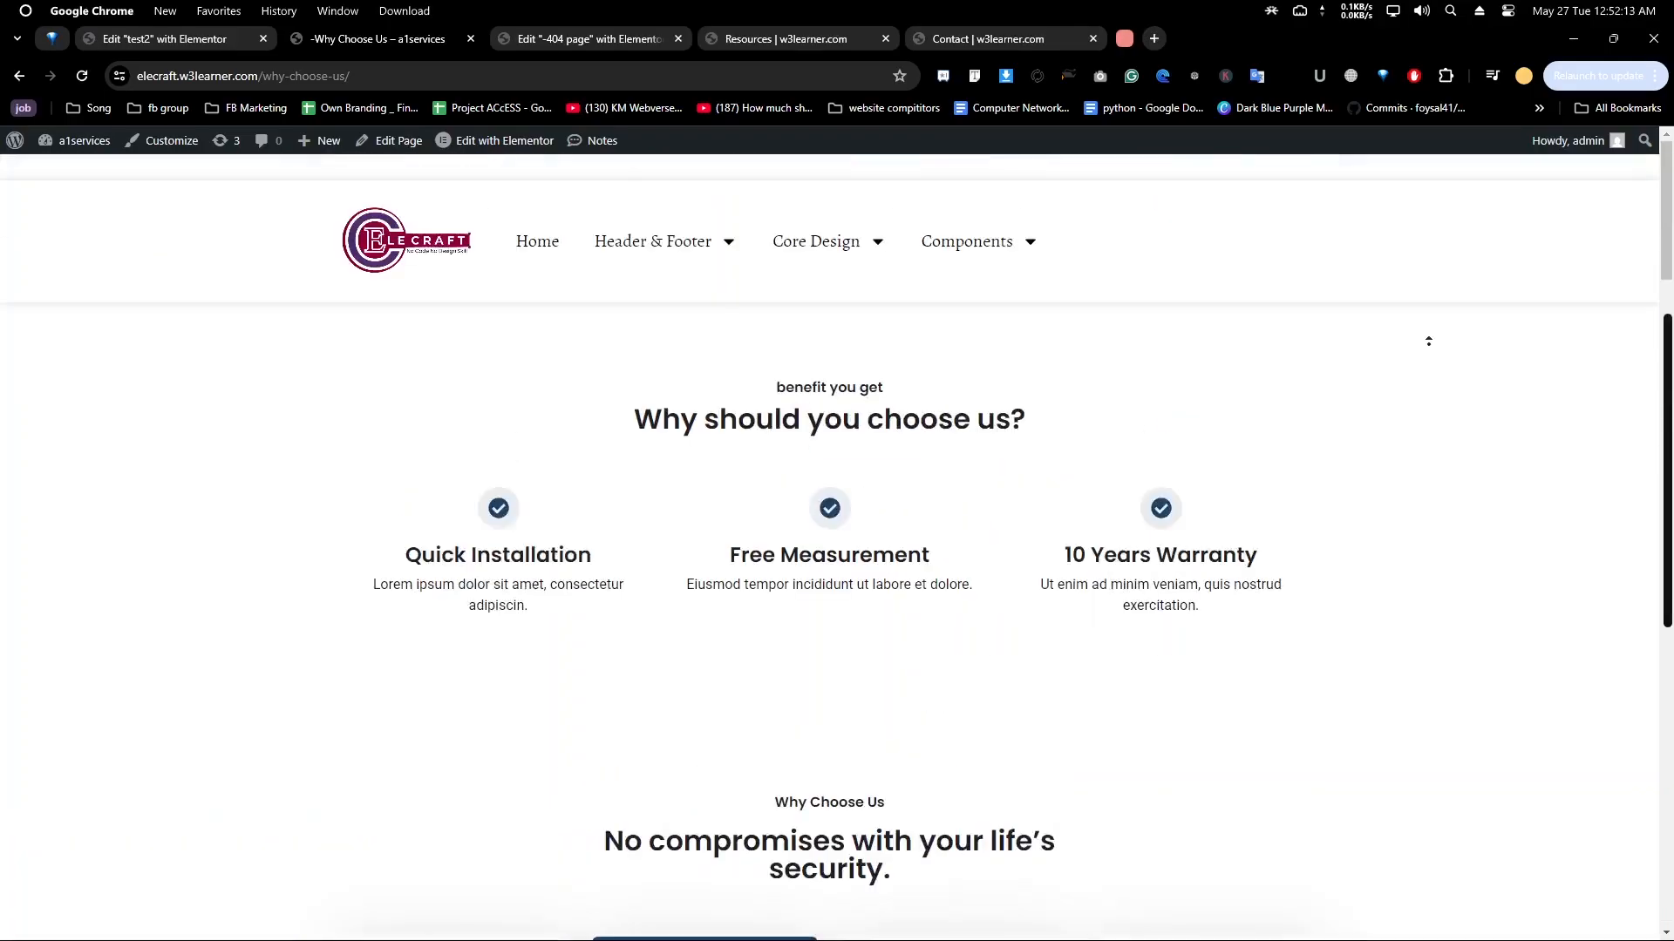
{"action": "mouse_move", "coordinate": [718, 243]}
{"action": "mouse_move", "coordinate": [836, 266]}
Open the w3learner home page and highlight the WhatsApp number on the site's Contact page
{"action": "left_click", "coordinate": [800, 42]}
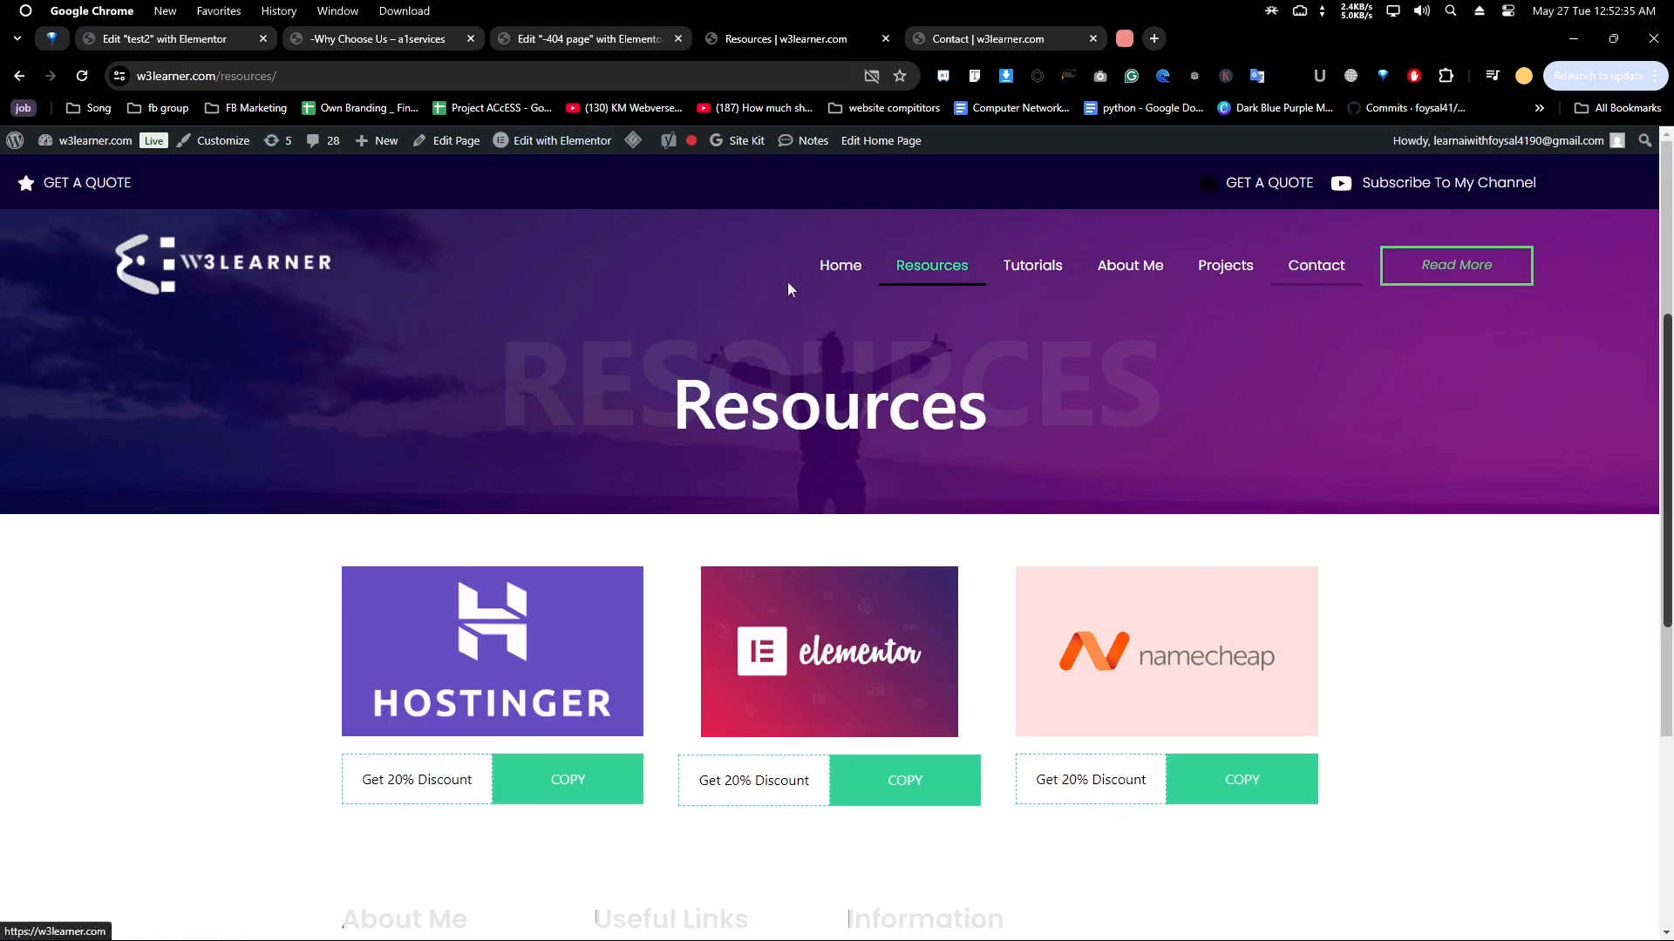
{"action": "left_click", "coordinate": [846, 267]}
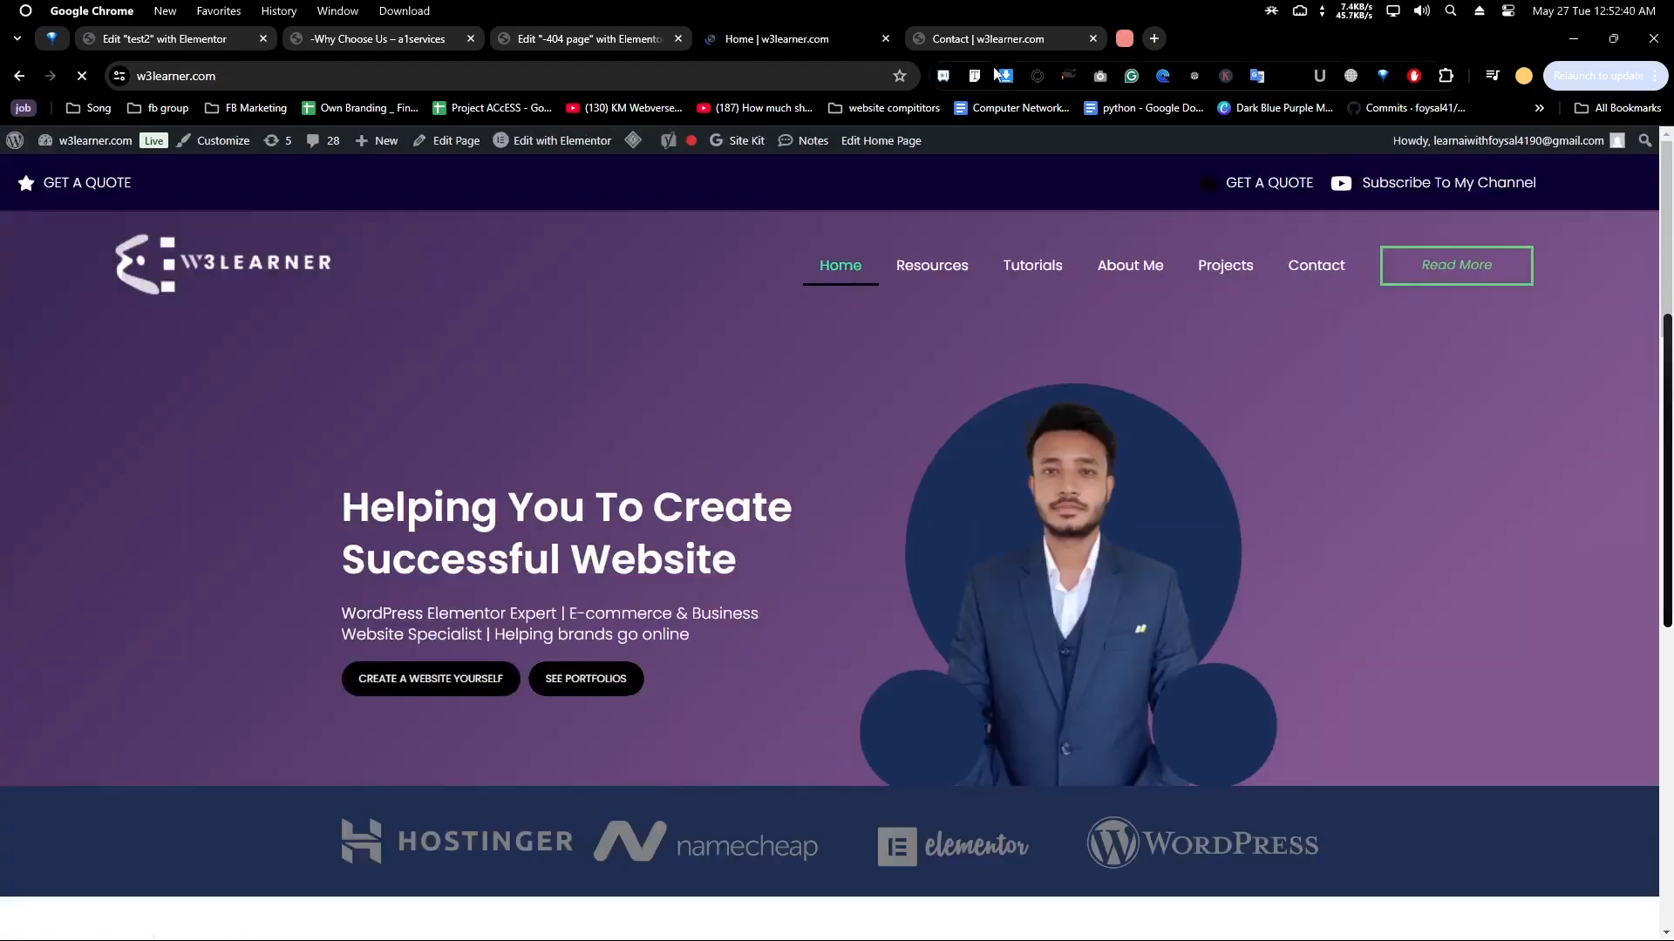
{"action": "left_click", "coordinate": [981, 39]}
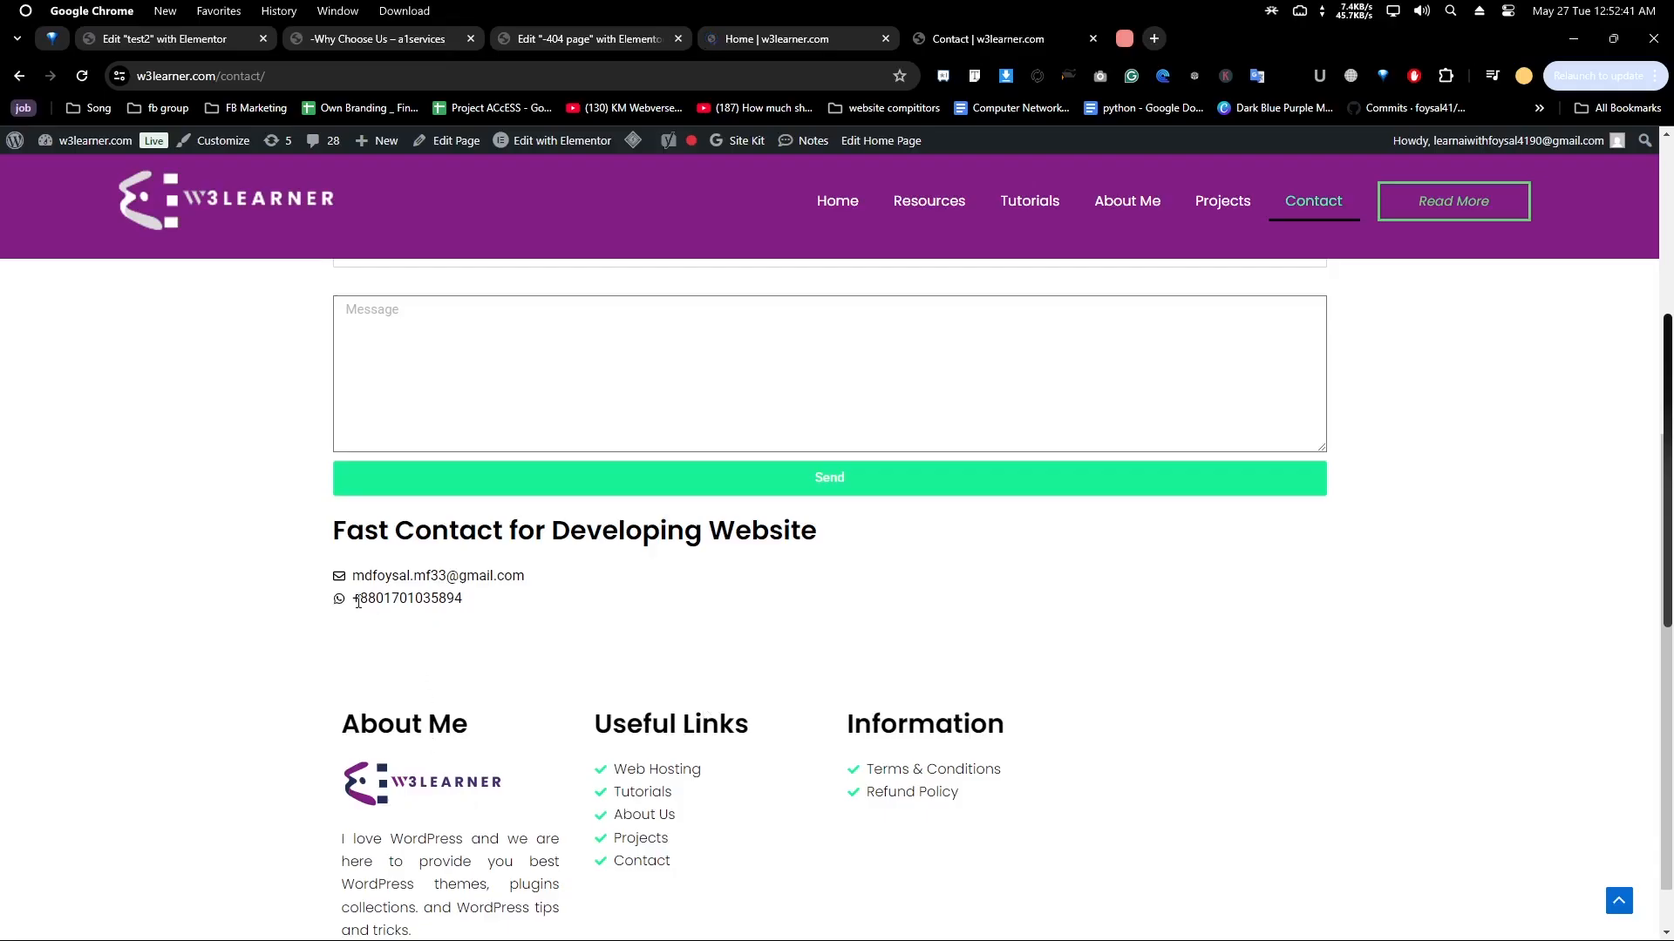
{"action": "left_click_drag", "start_coordinate": [360, 598], "coordinate": [467, 601]}
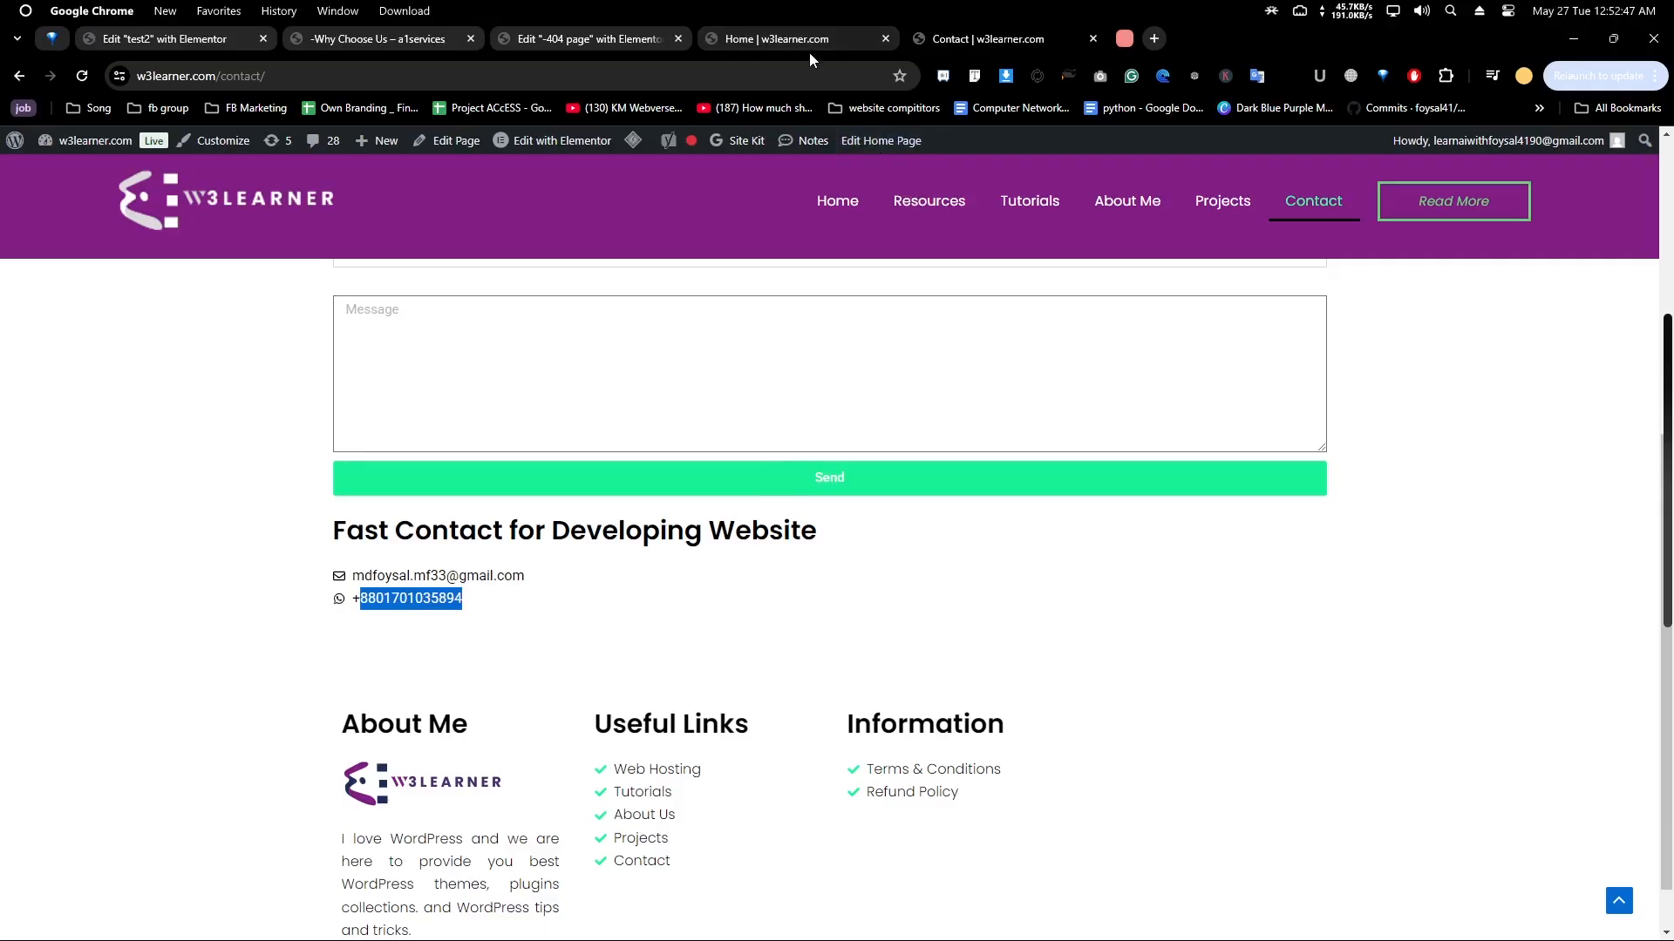
Review the Plan & Pricing section on the w3learner home page
{"action": "mouse_move", "coordinate": [810, 54]}
{"action": "left_click", "coordinate": [772, 39]}
{"action": "left_click_drag", "start_coordinate": [144, 76], "coordinate": [256, 75]}
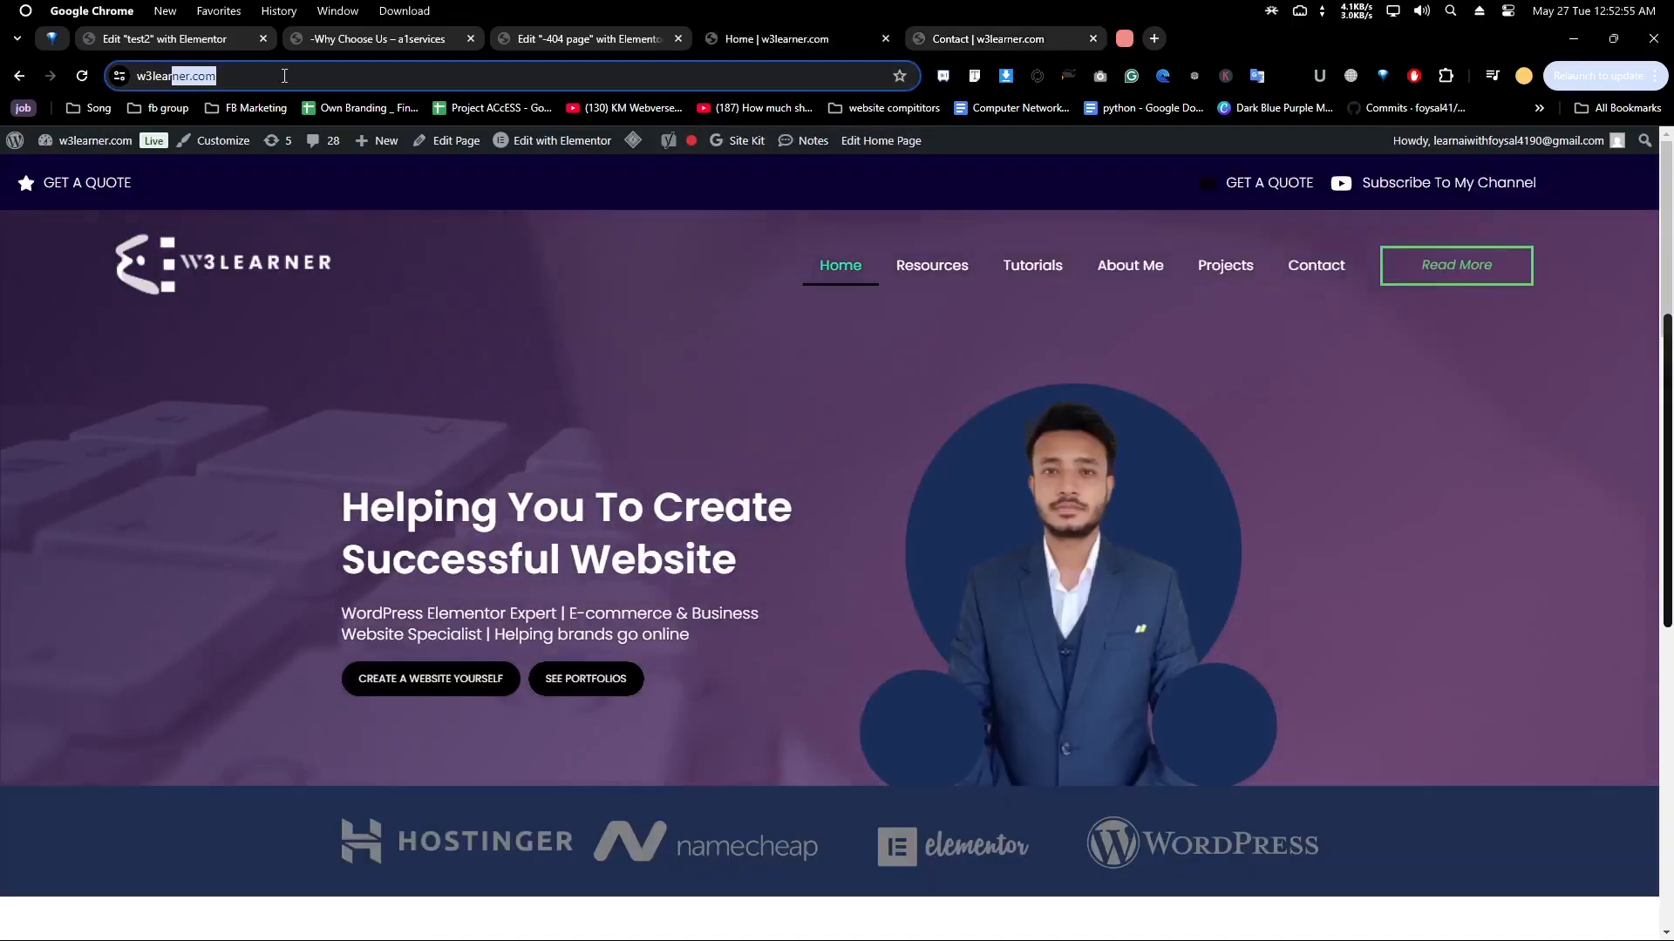
{"action": "scroll", "coordinate": [636, 441], "scroll_direction": "down", "scroll_amount": 12}
{"action": "scroll", "coordinate": [586, 535], "scroll_direction": "down", "scroll_amount": 5}
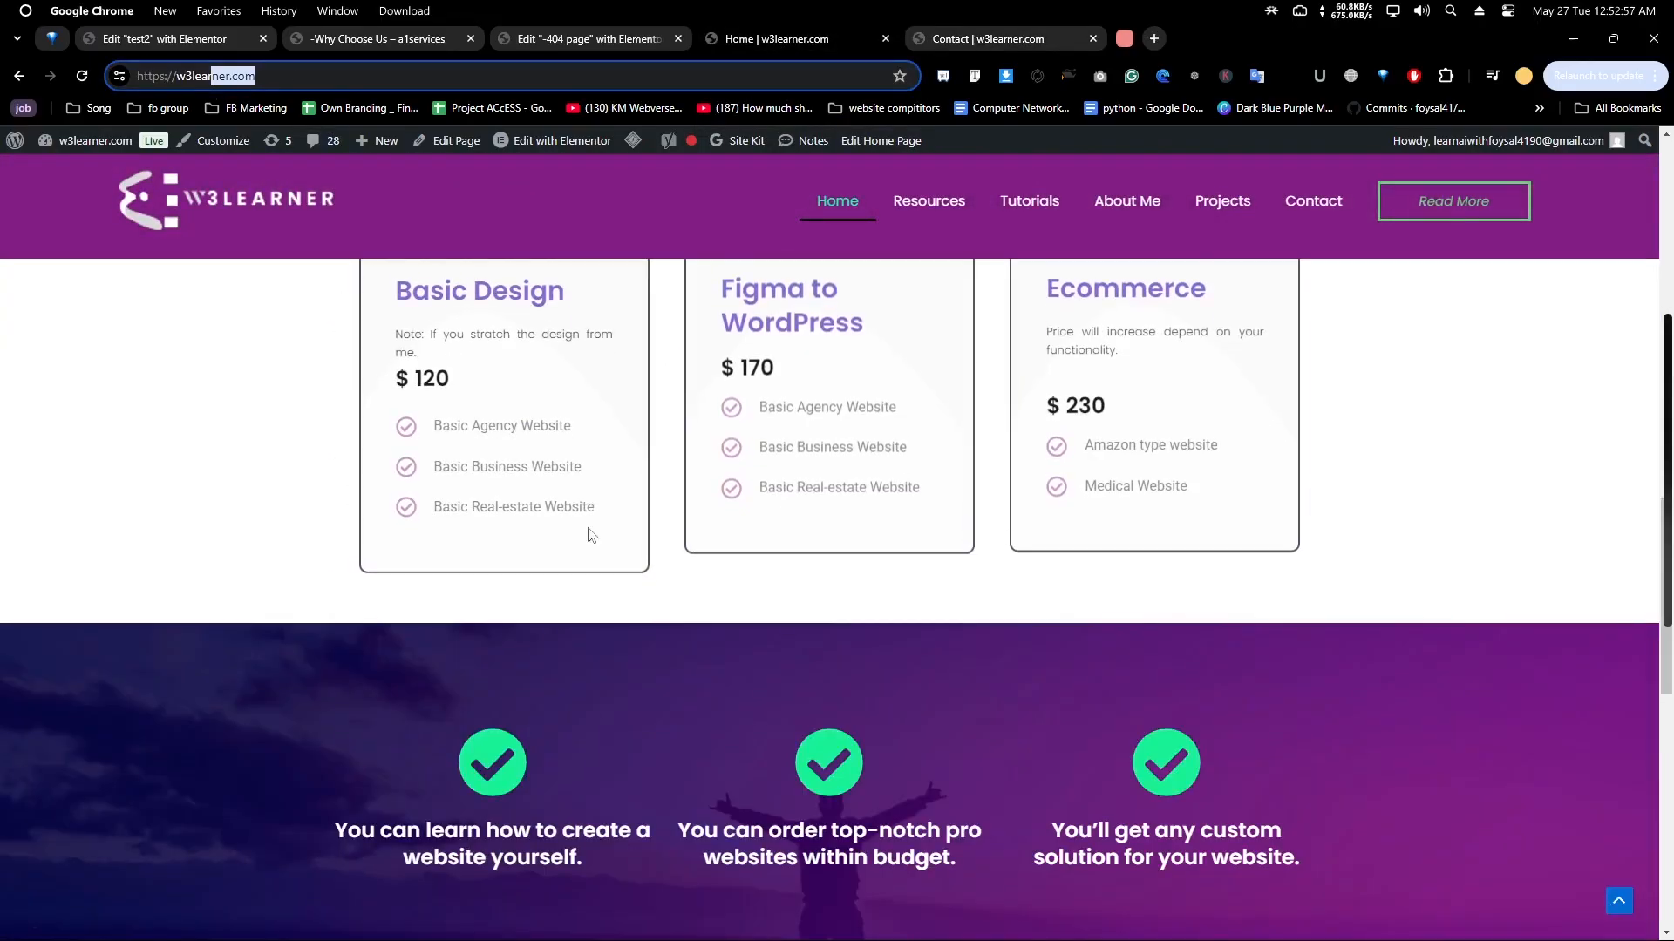
{"action": "scroll", "coordinate": [572, 523], "scroll_direction": "up", "scroll_amount": 3}
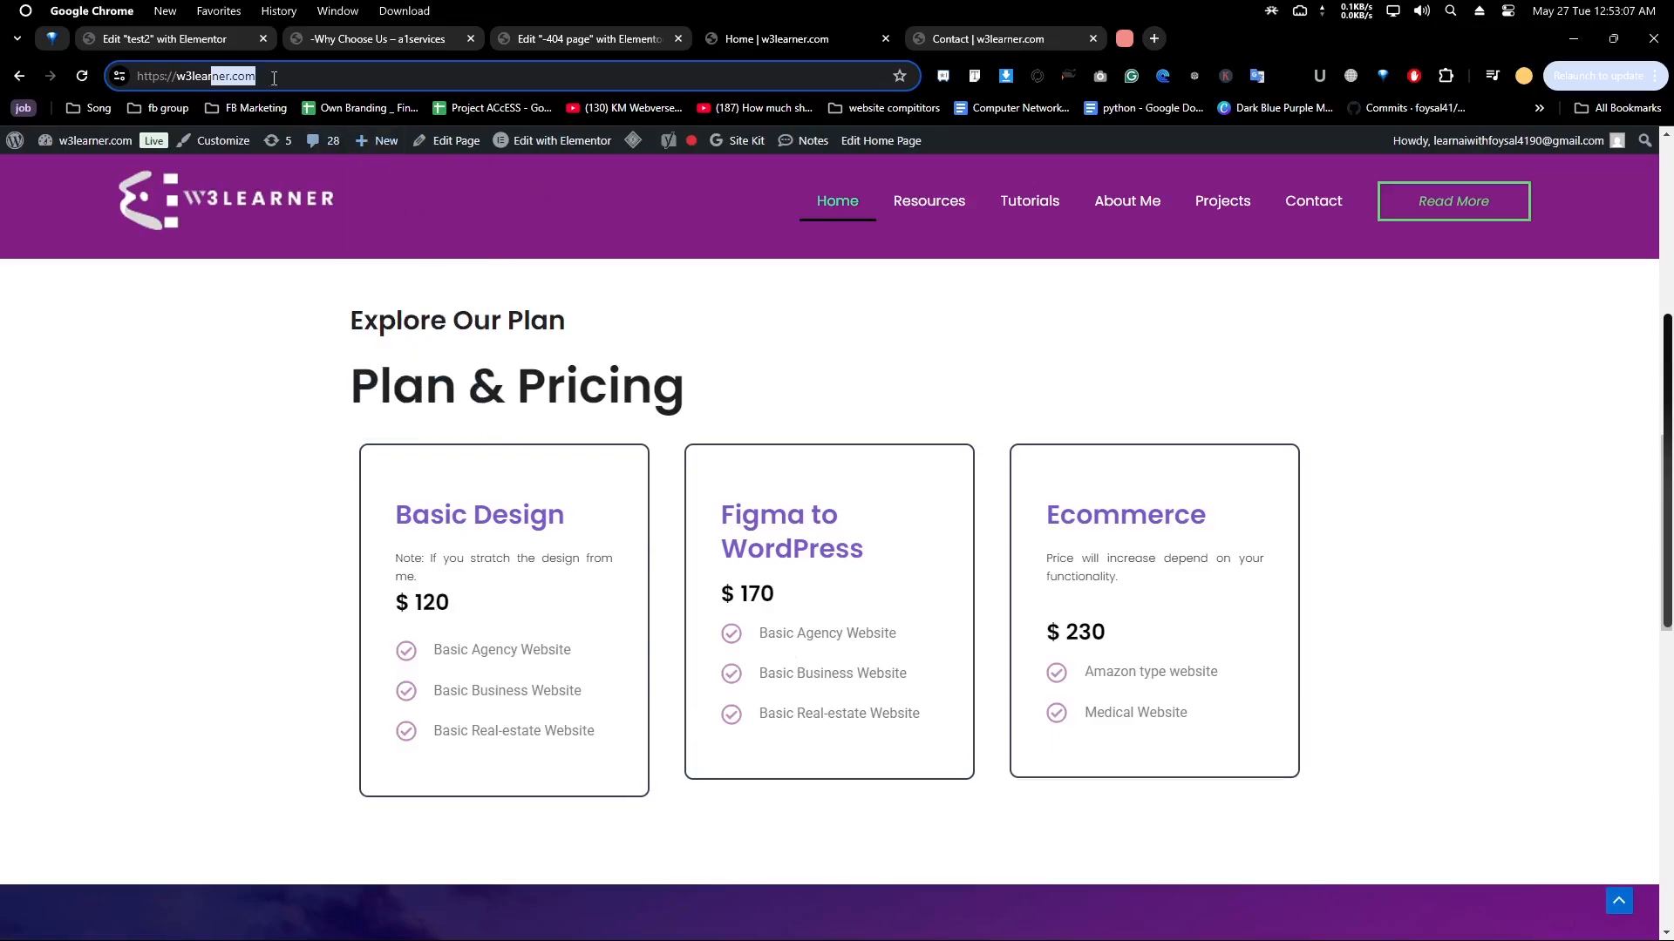
Compare the -404 page reference design with the empty test2 page in the Elementor editor
{"action": "left_click", "coordinate": [348, 40]}
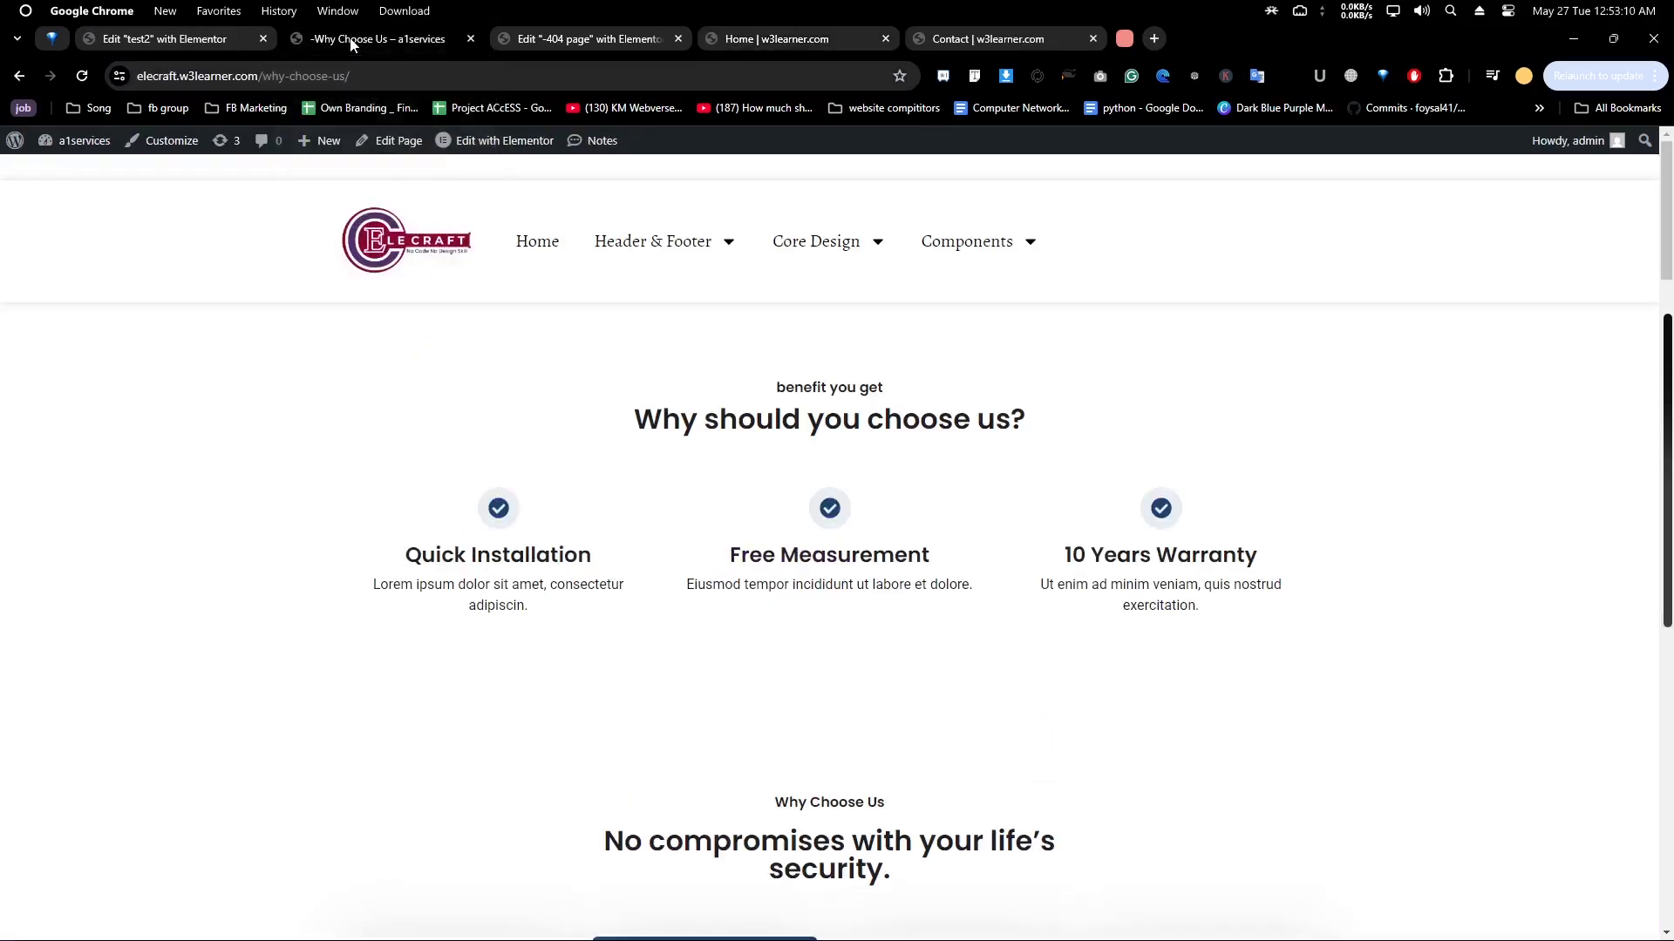
{"action": "left_click", "coordinate": [166, 39]}
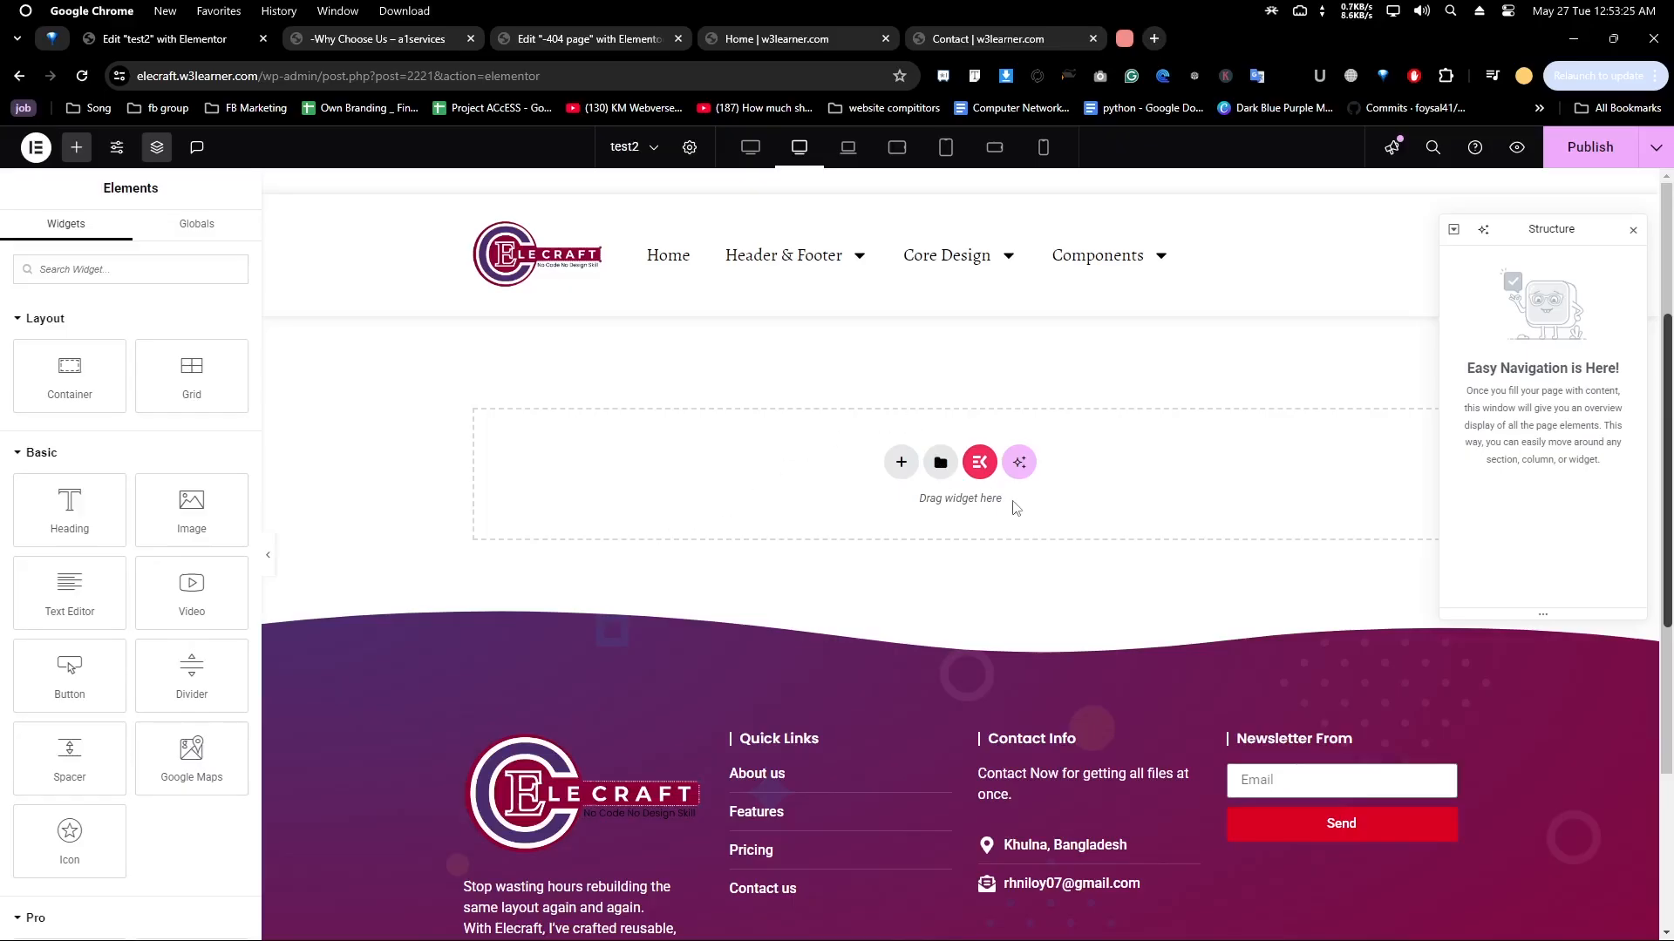
{"action": "left_click", "coordinate": [620, 41]}
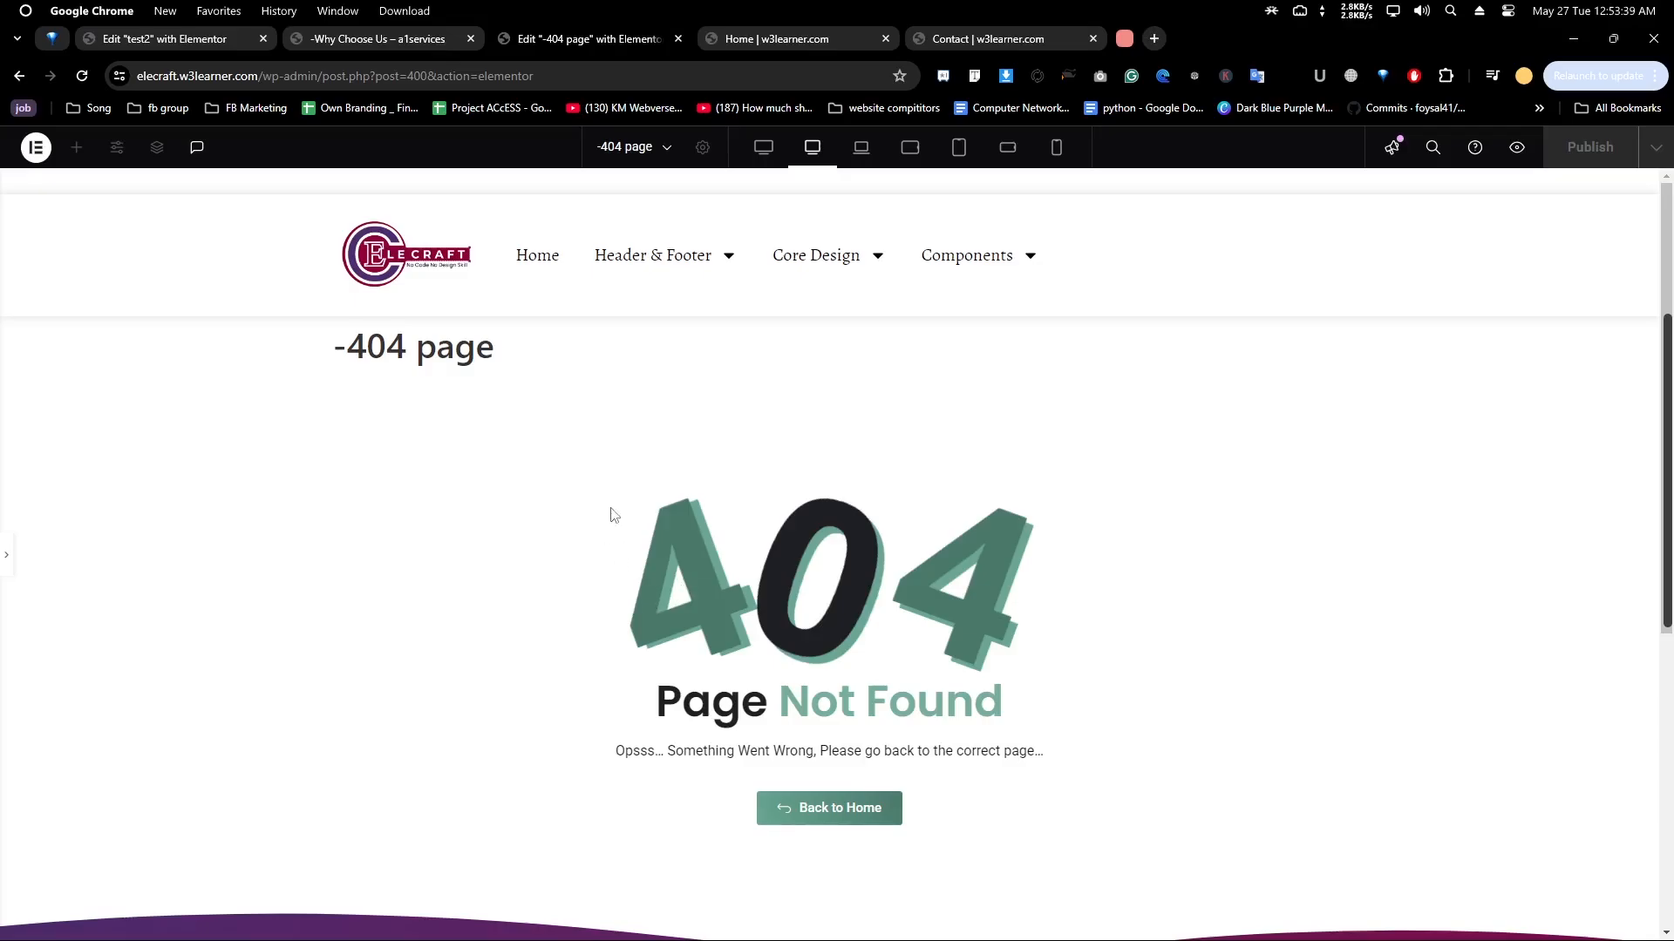
{"action": "left_click", "coordinate": [169, 41]}
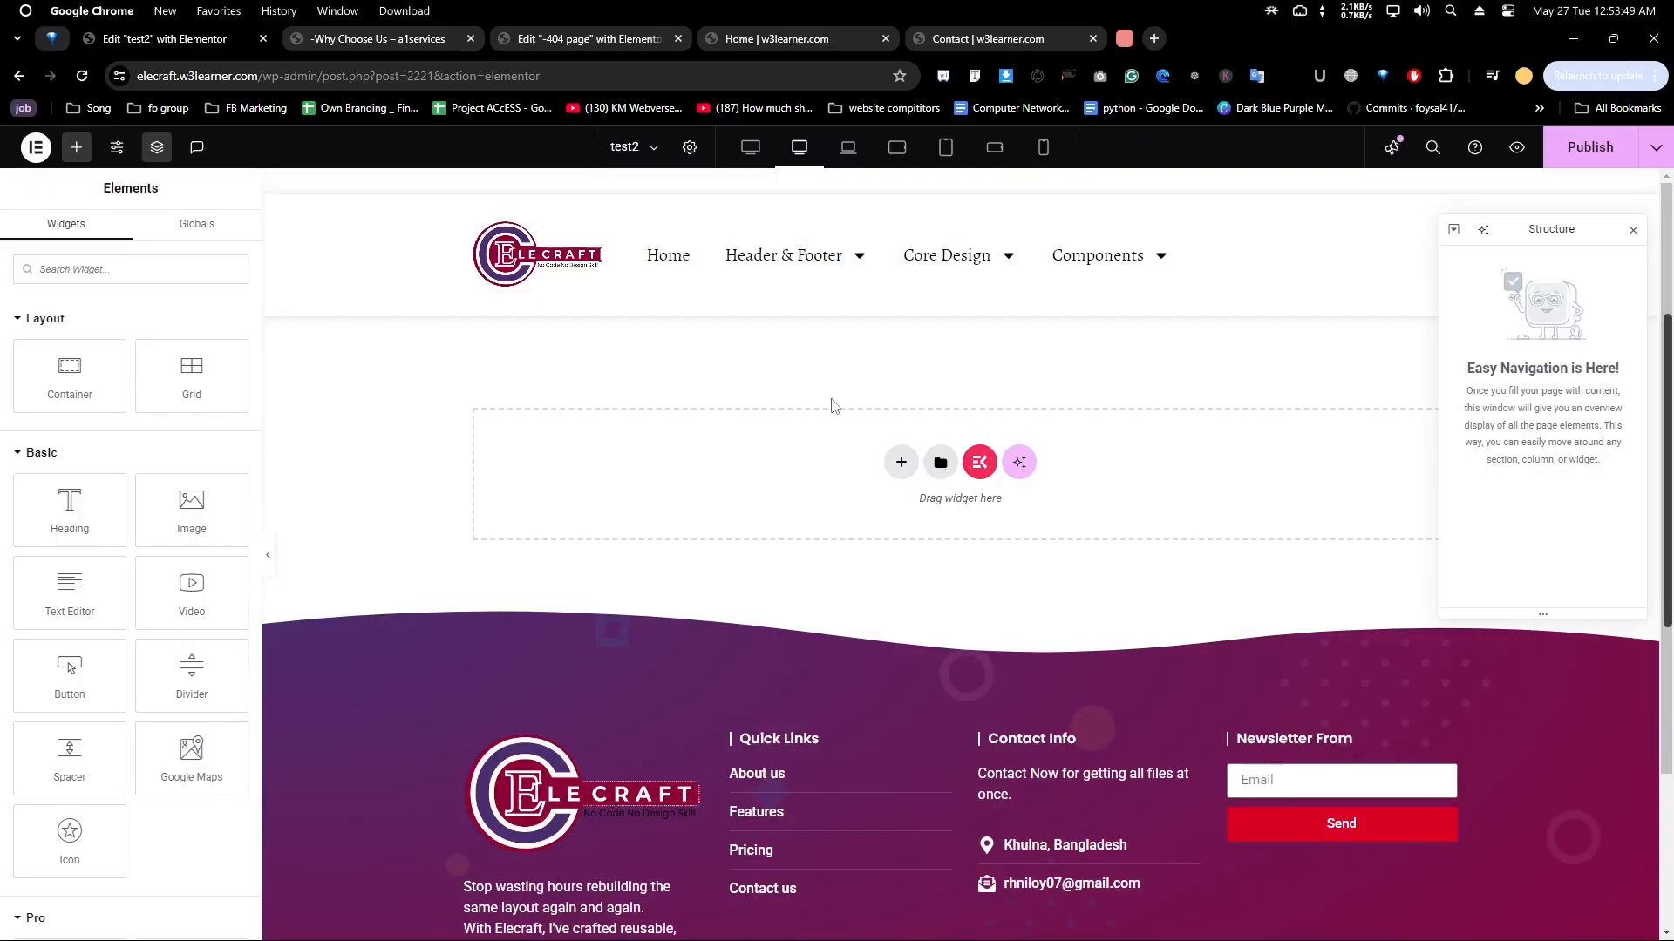
Add a single-column, downward-direction flexbox container to the test2 page and rename it Main 404
{"action": "left_click", "coordinate": [900, 462]}
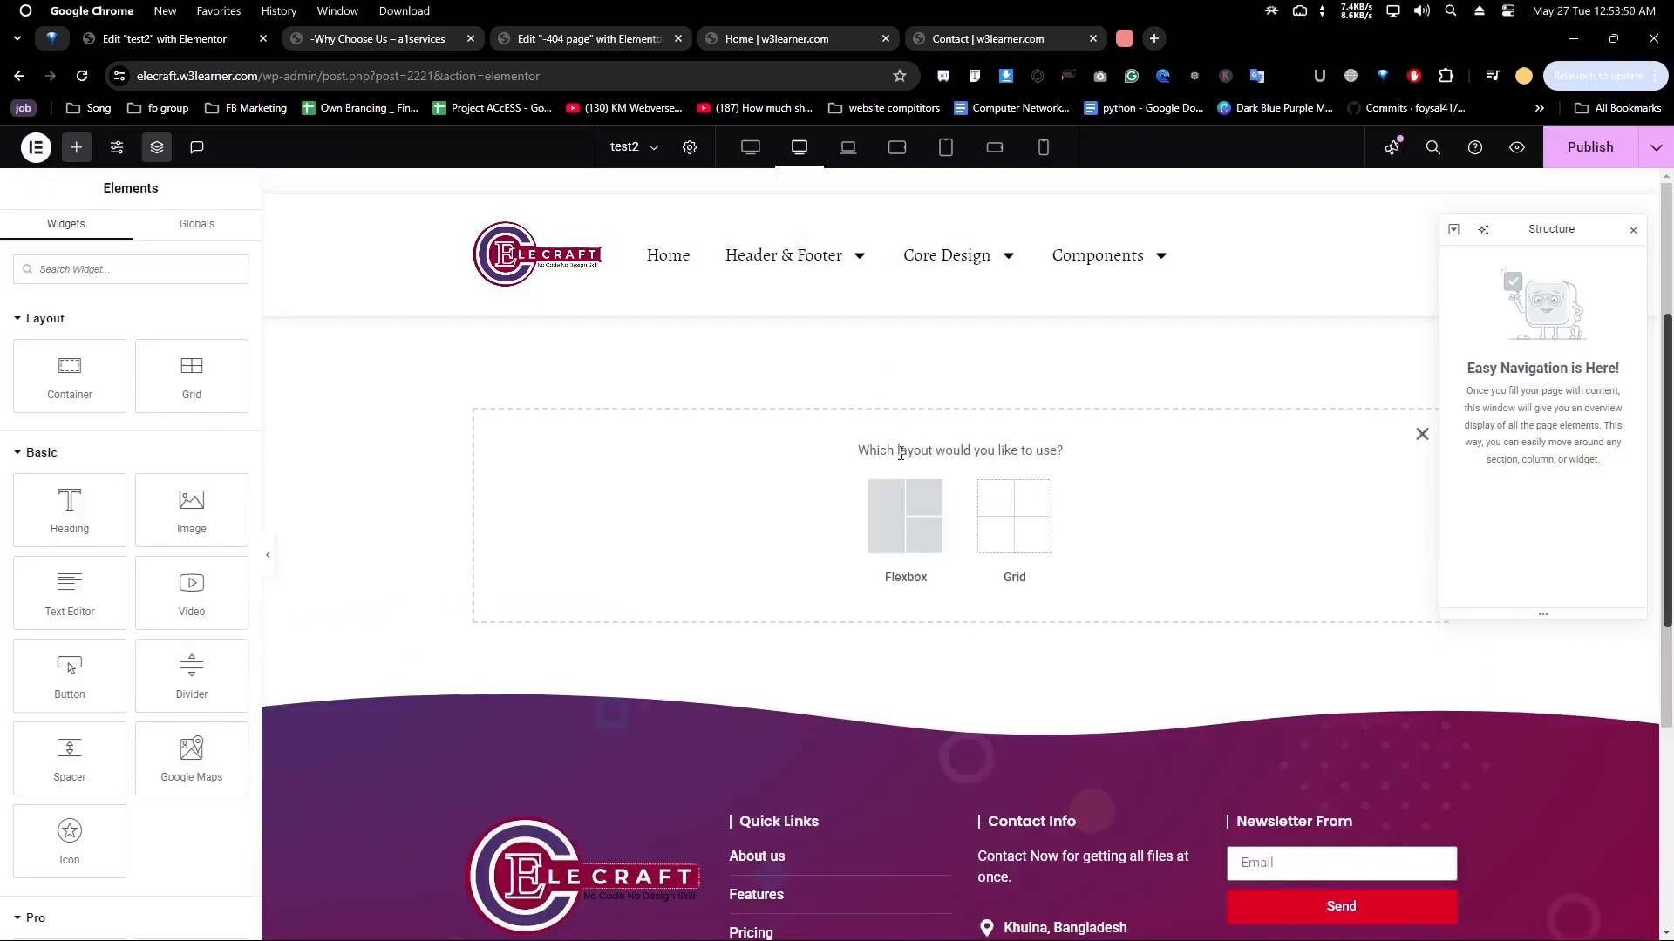
{"action": "left_click", "coordinate": [887, 530]}
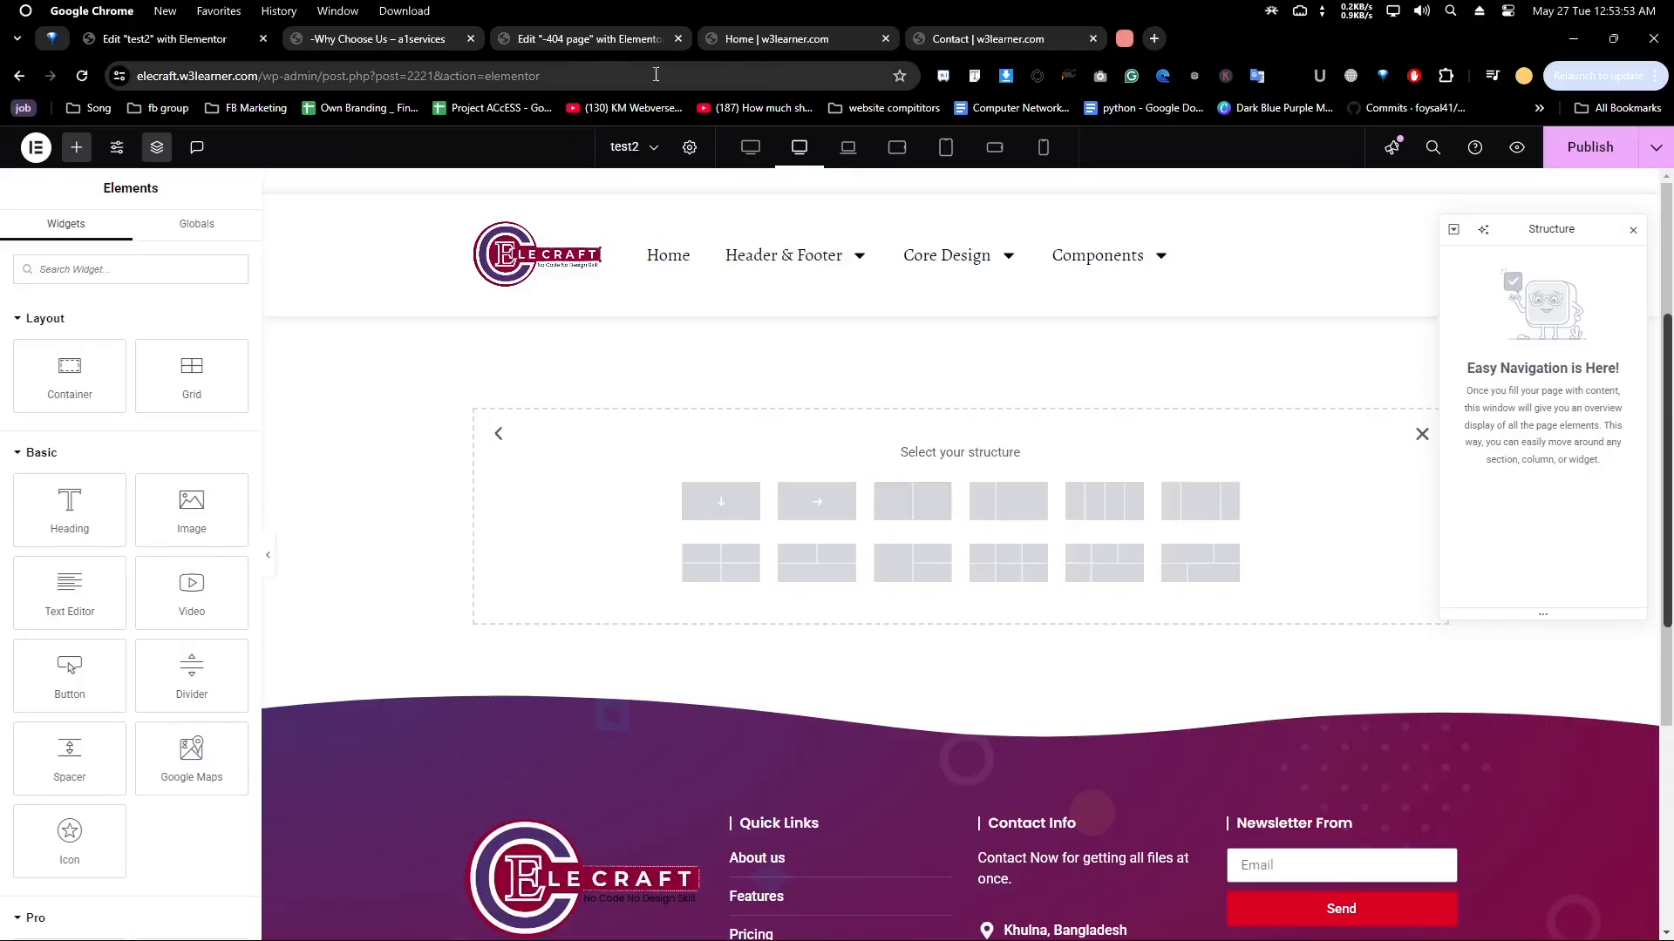
{"action": "left_click", "coordinate": [589, 39]}
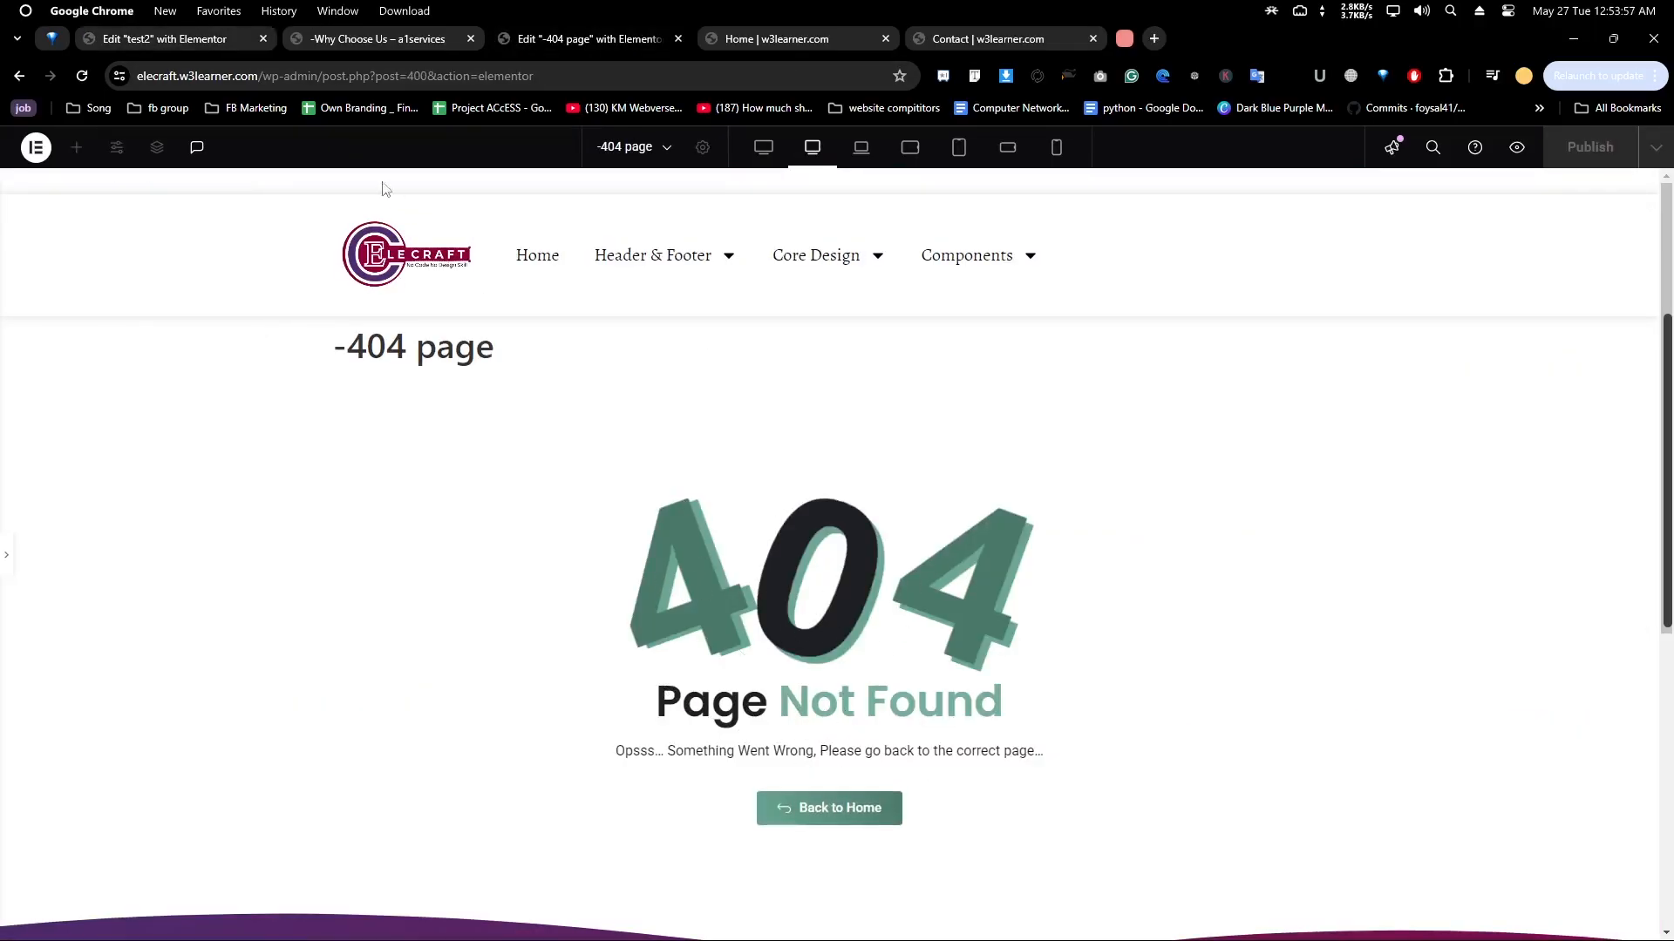
{"action": "left_click", "coordinate": [187, 46]}
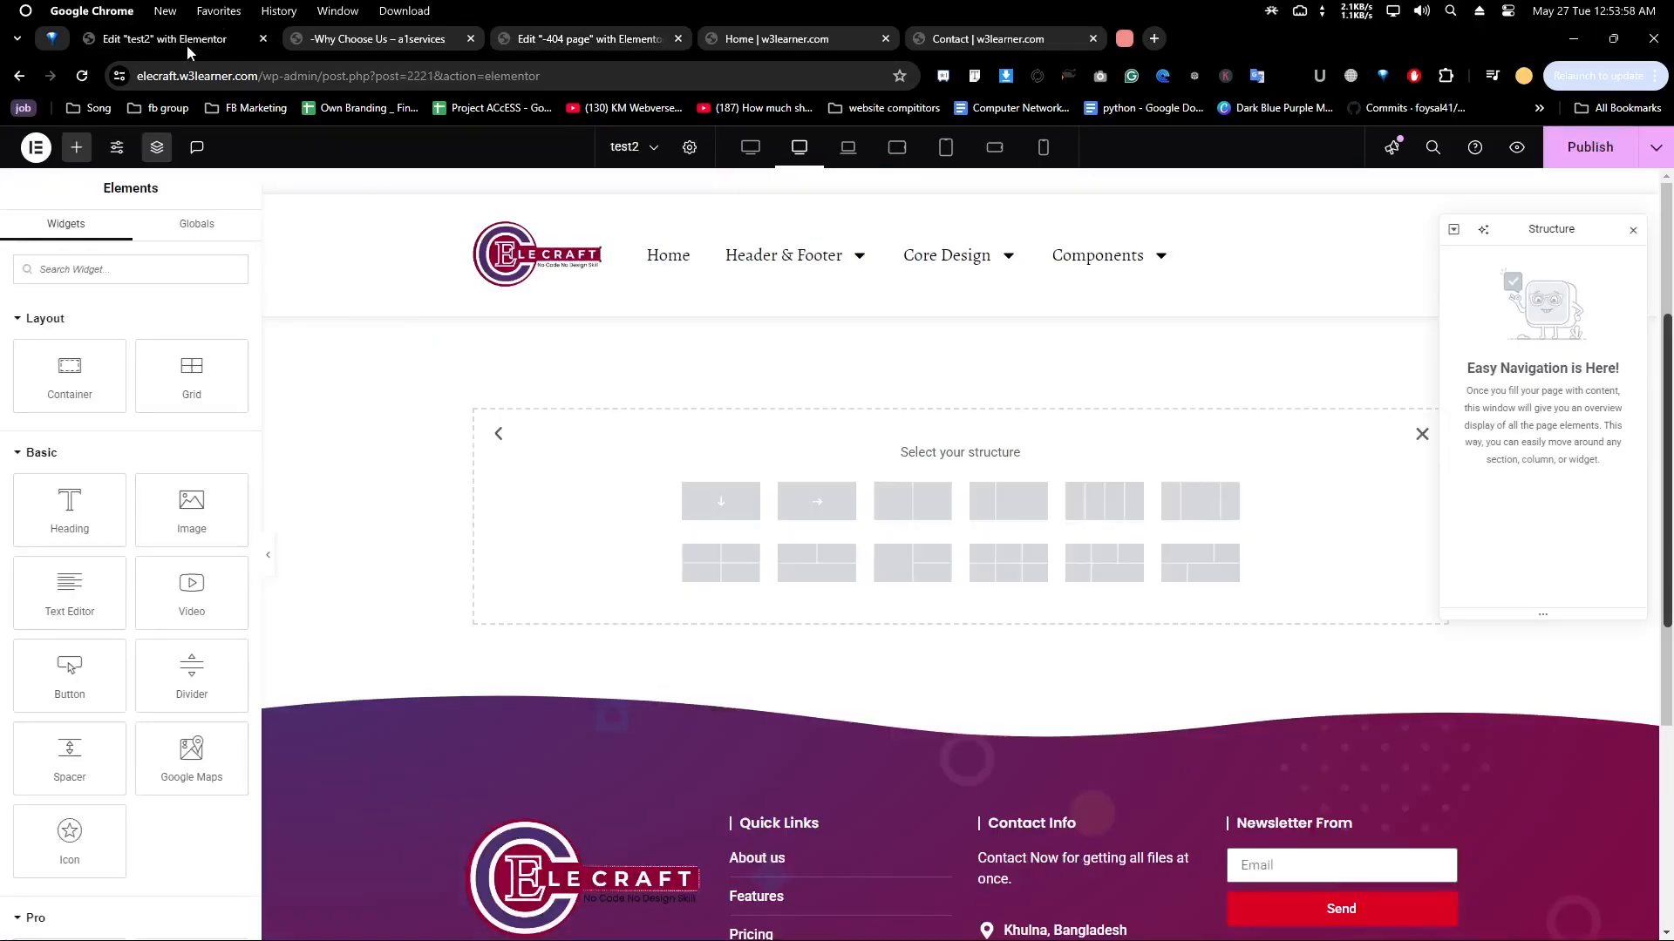
{"action": "left_click", "coordinate": [716, 504]}
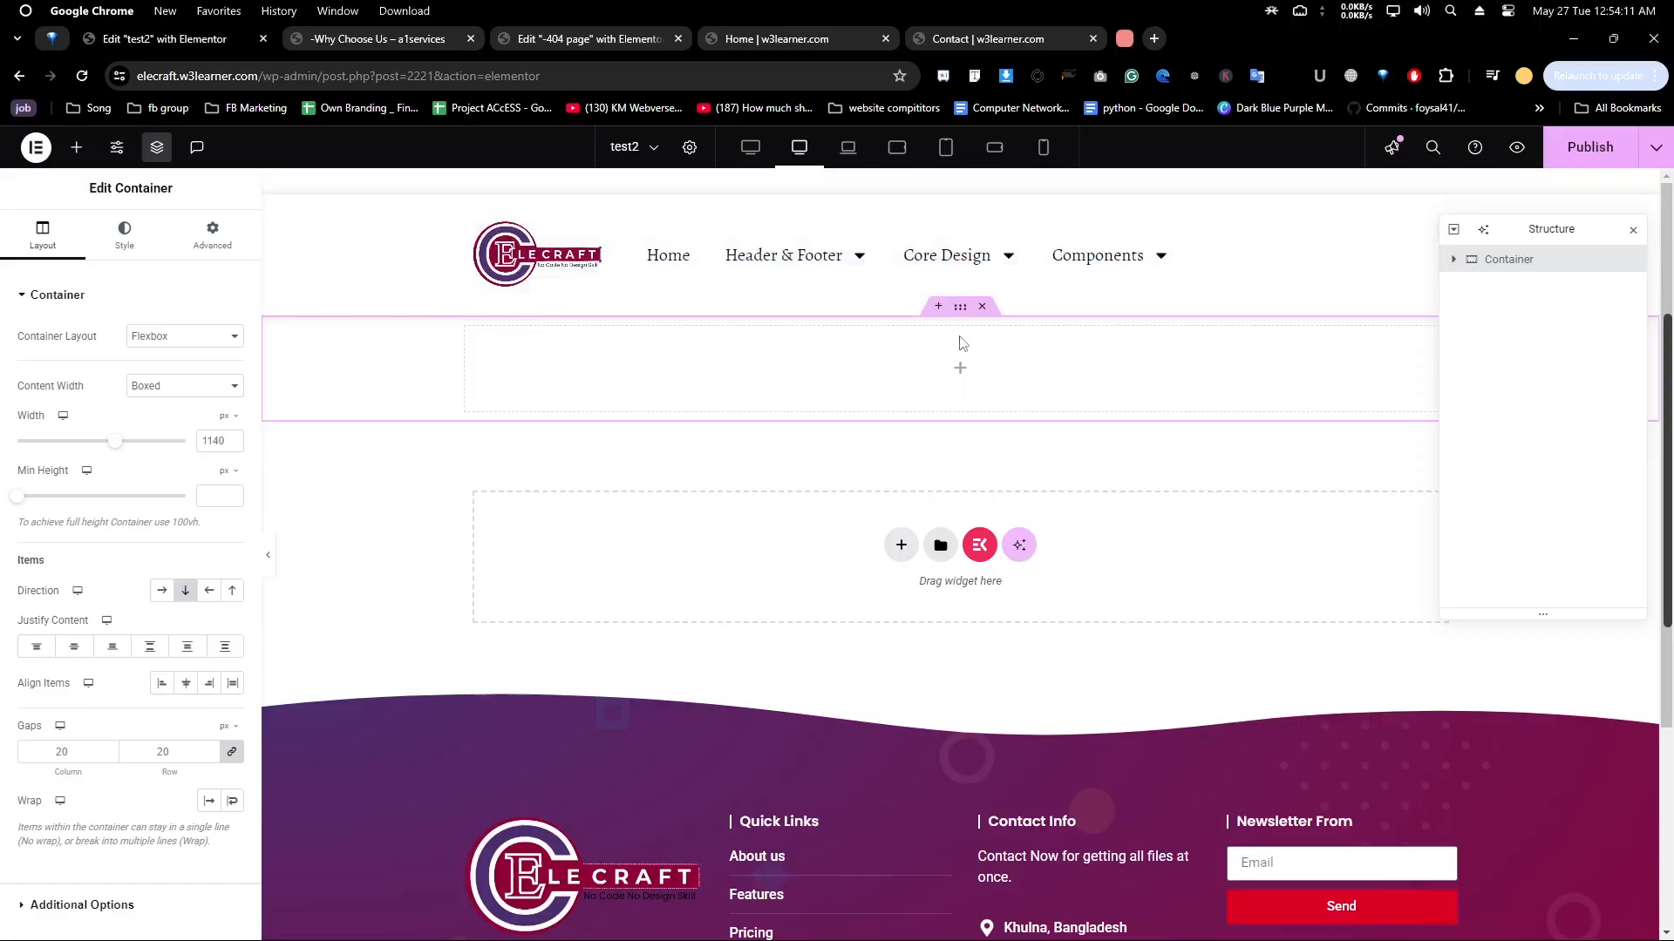
{"action": "double_click", "coordinate": [1503, 261]}
{"action": "type", "text": "Main 404"}
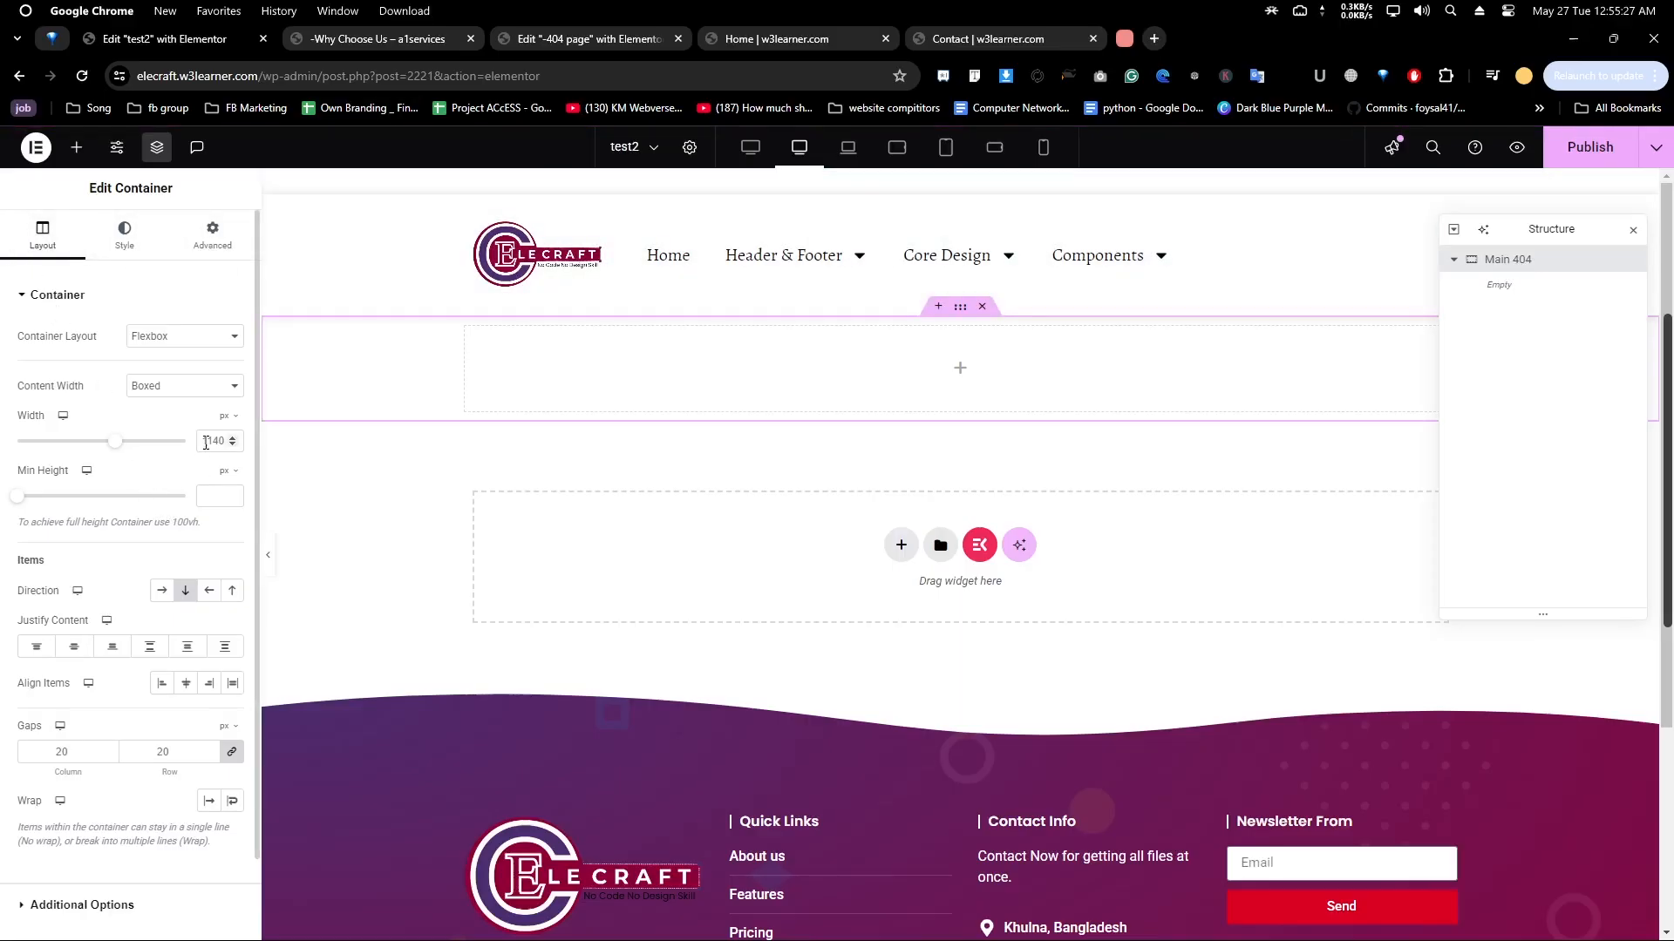
Set the Main 404 container's boxed width to 1280 px and its column and row gaps to 60 px
{"action": "type", "text": "15"}
{"action": "key", "text": "ctrl+a"}
{"action": "key", "text": "ctrl+1"}
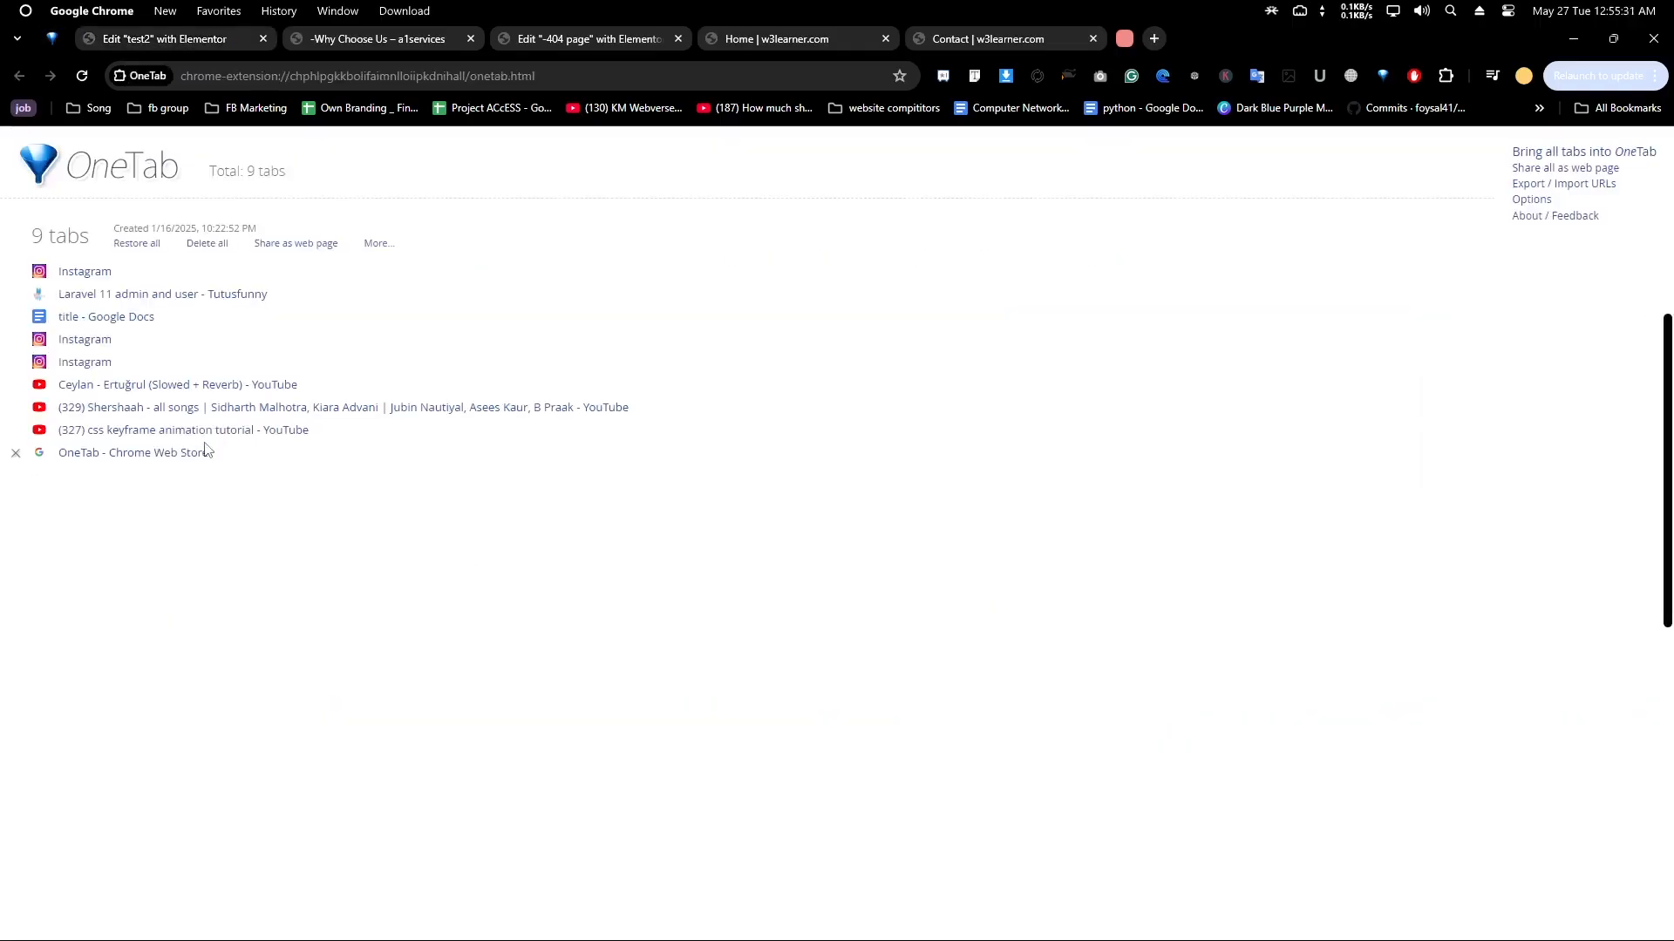
{"action": "key", "text": "ctrl+2"}
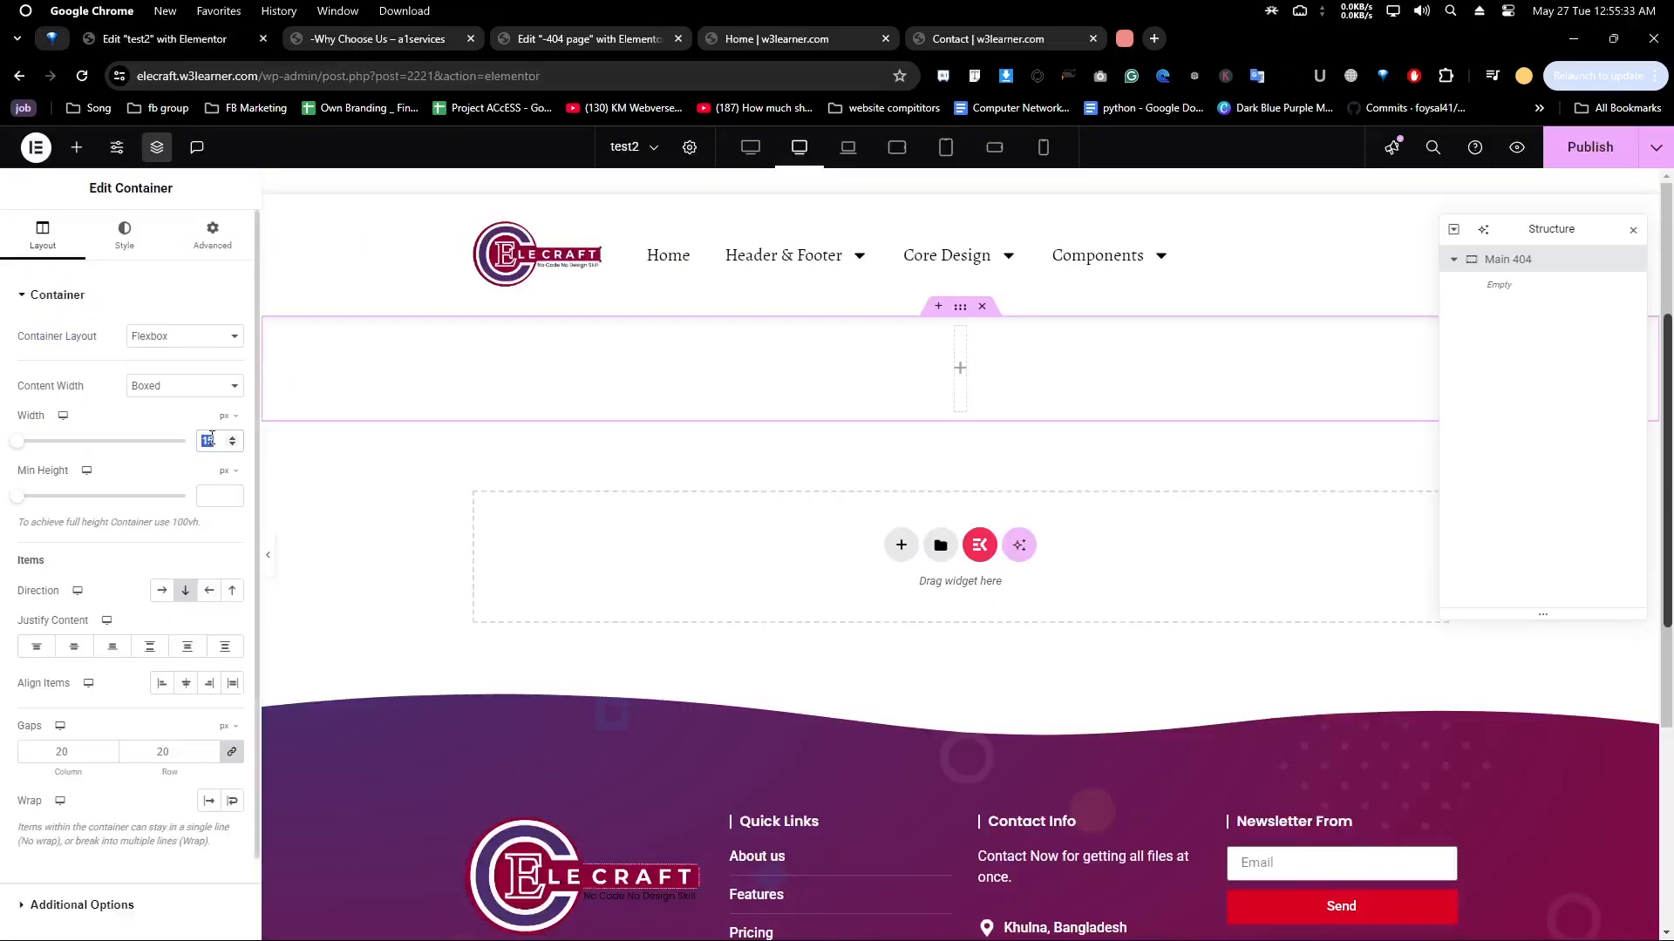
{"action": "type", "text": "1280"}
{"action": "left_click", "coordinate": [181, 753]}
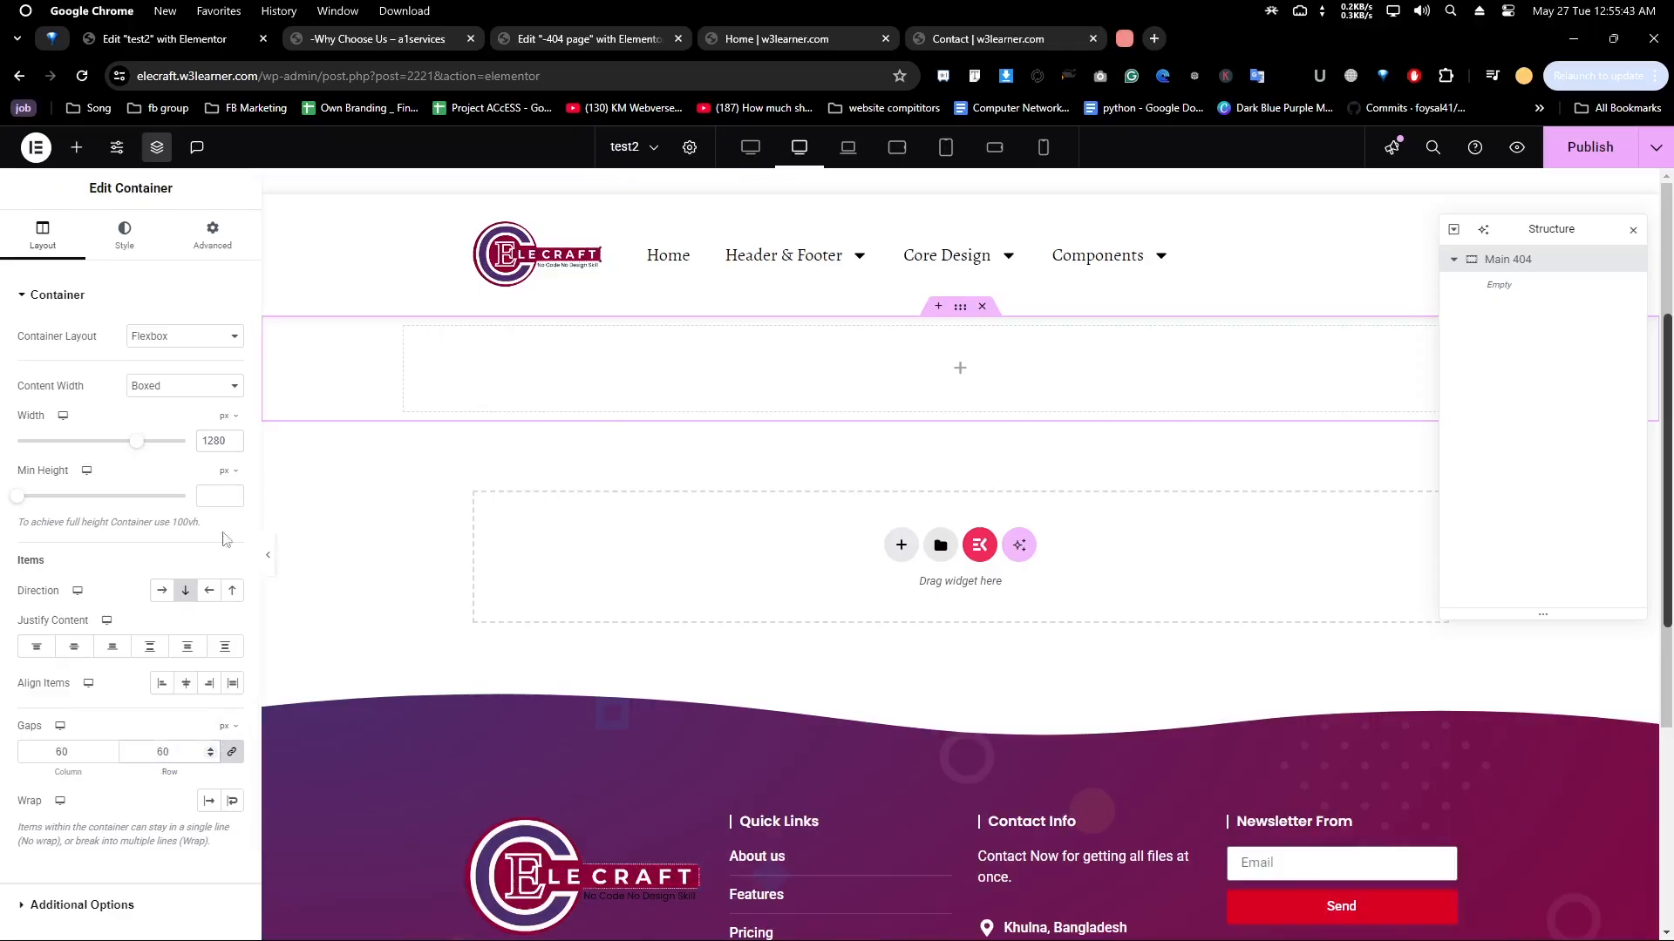
Set the Main 404 container's unlinked padding to 100 px top and bottom and 15 px right and left
{"action": "left_click", "coordinate": [213, 234]}
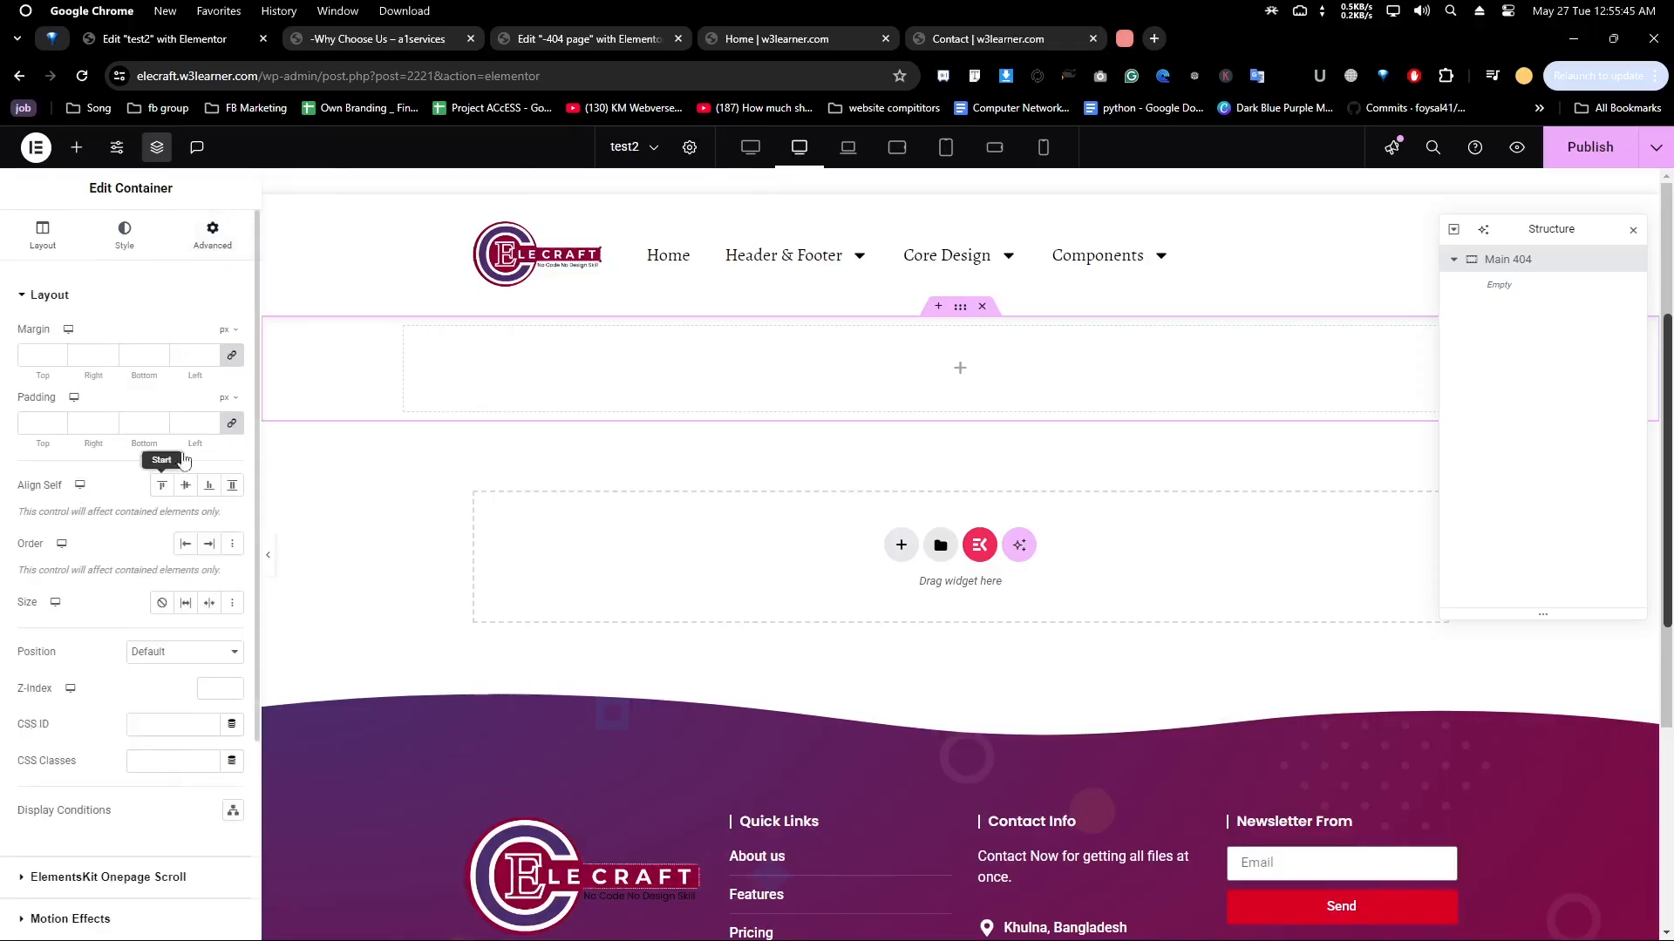
{"action": "left_click", "coordinate": [231, 423]}
{"action": "left_click", "coordinate": [55, 425]}
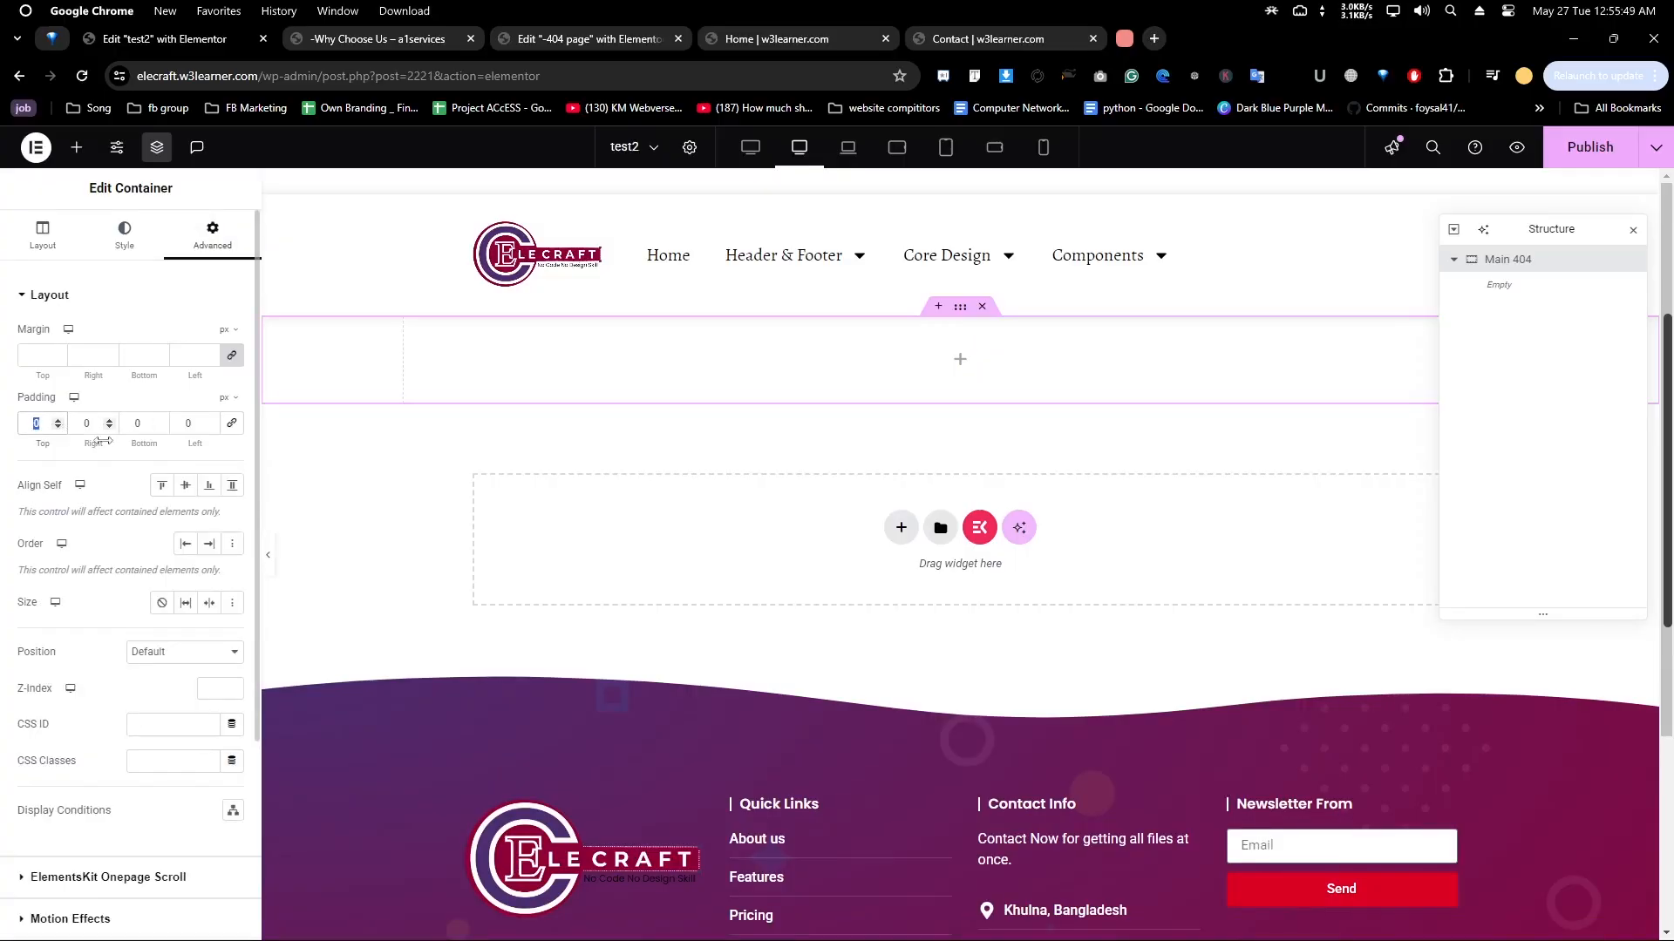
{"action": "type", "text": "100"}
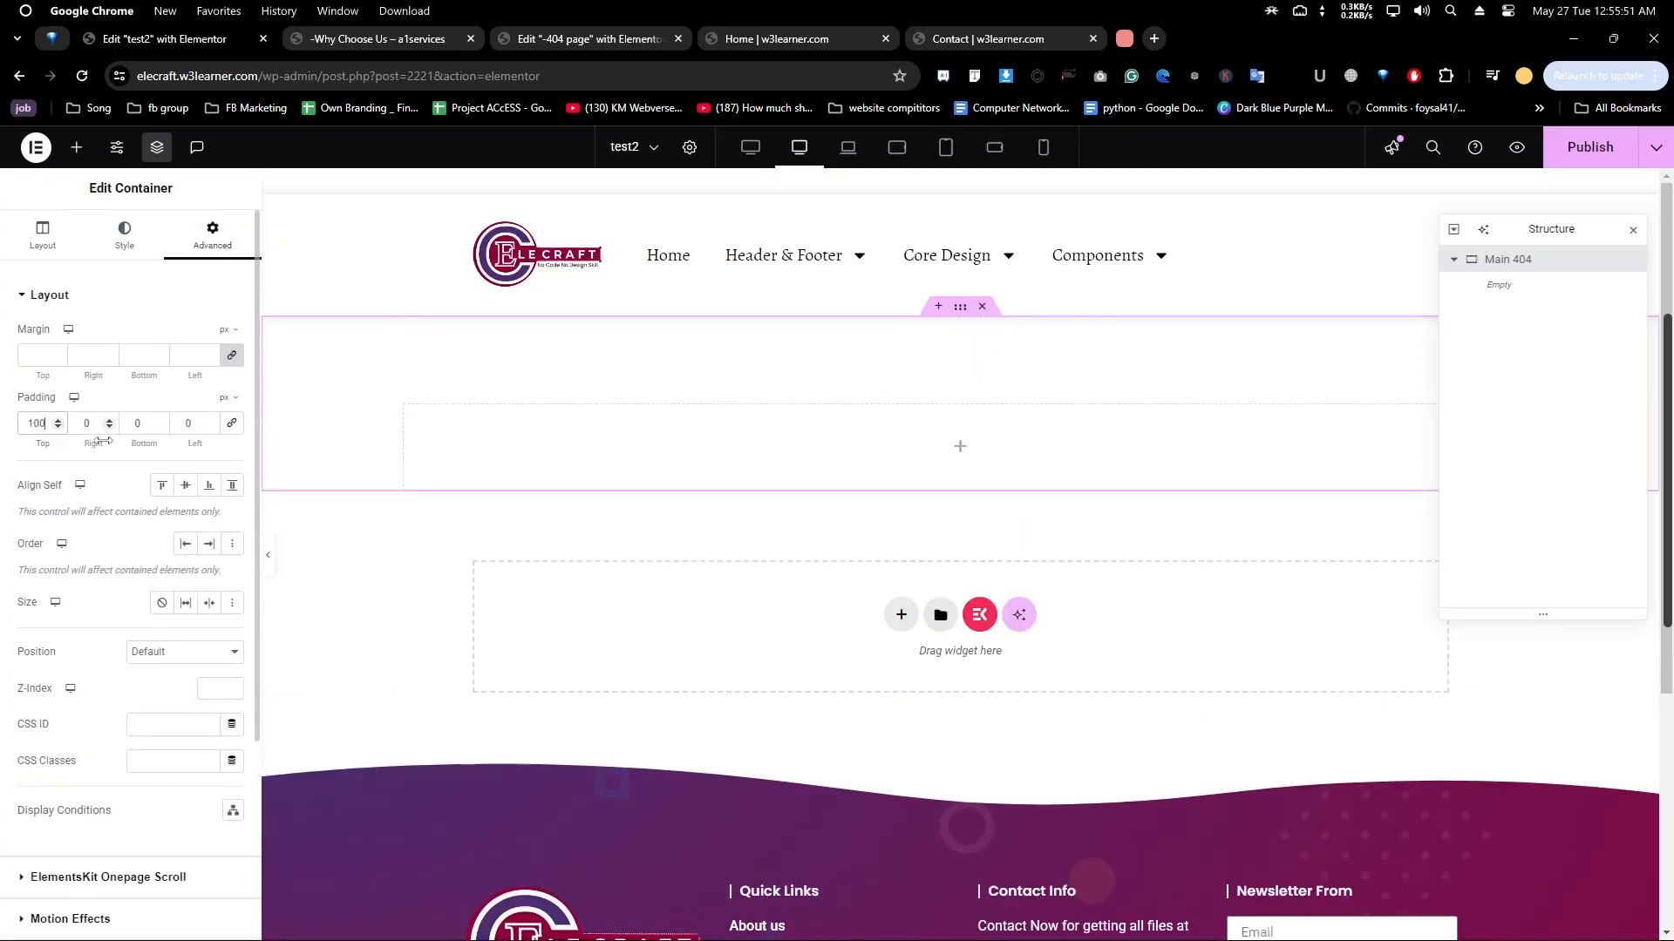
{"action": "key", "text": "Tab"}
{"action": "type", "text": "15"}
{"action": "key", "text": "Tab"}
{"action": "type", "text": "100"}
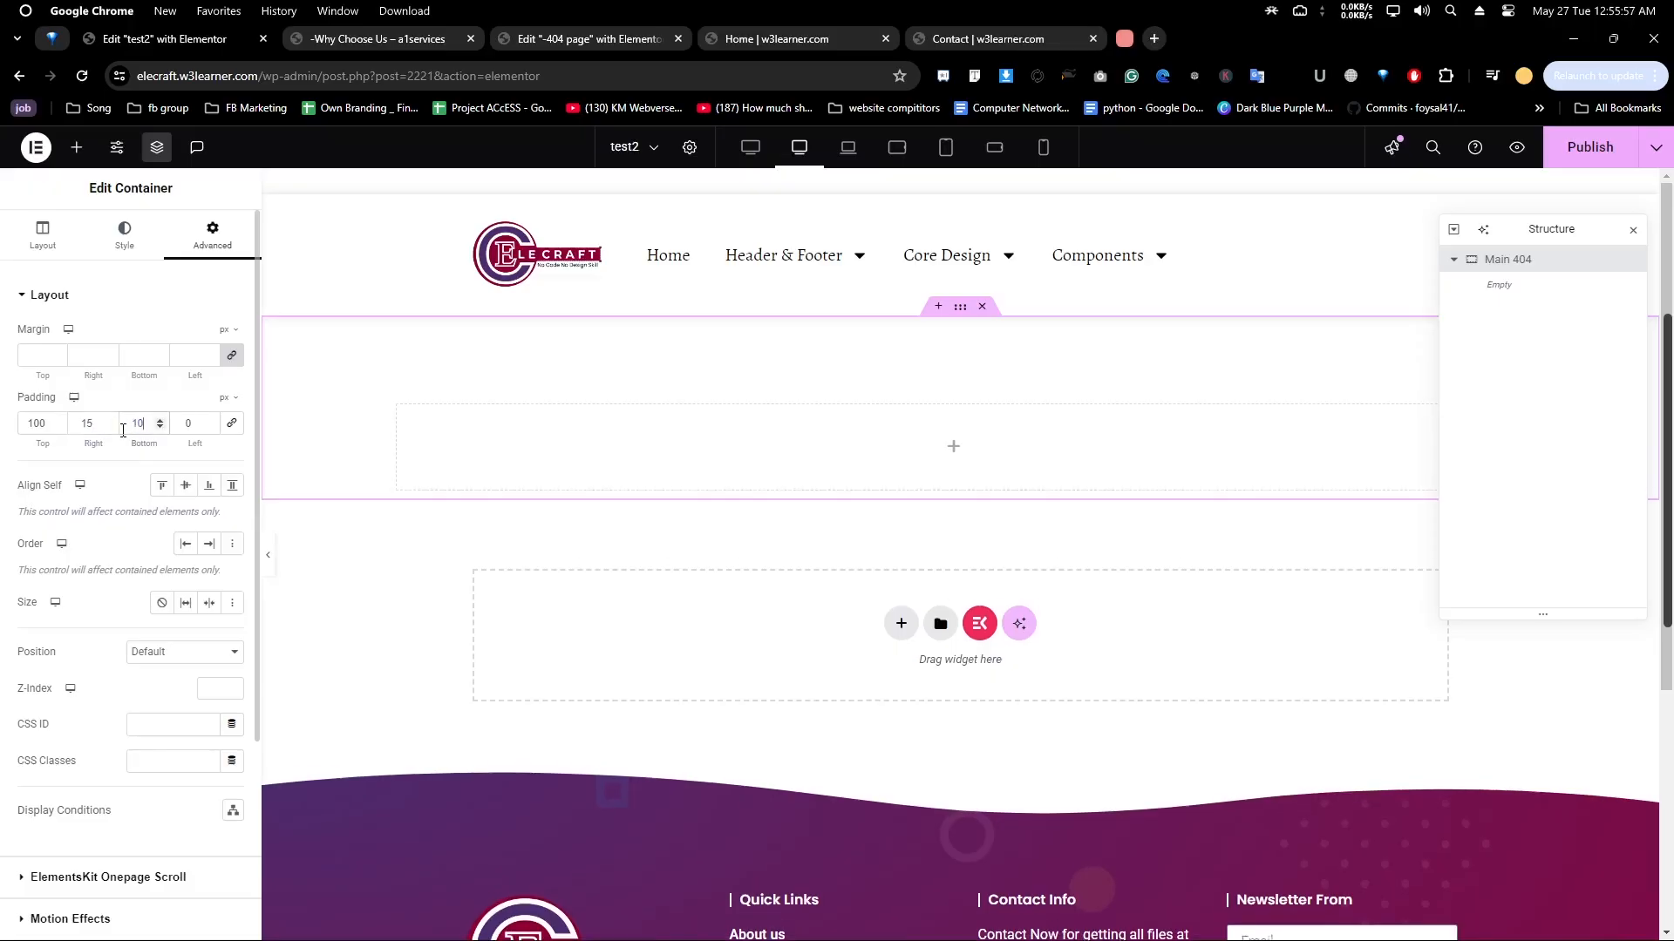
{"action": "key", "text": "Tab"}
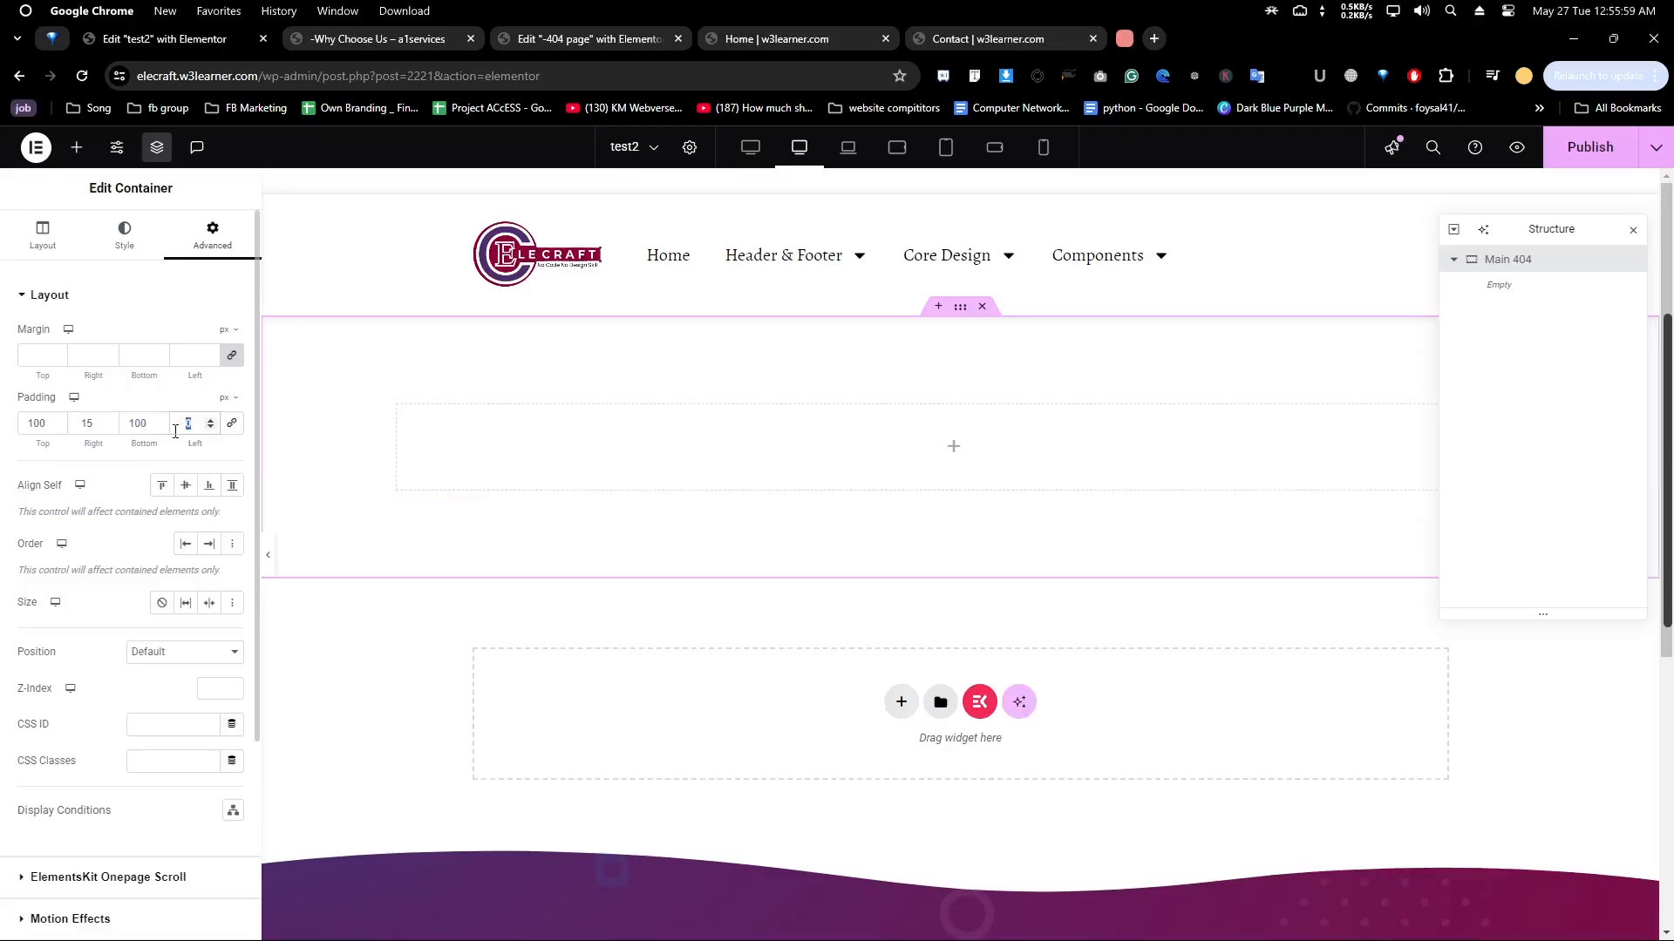
{"action": "type", "text": "15"}
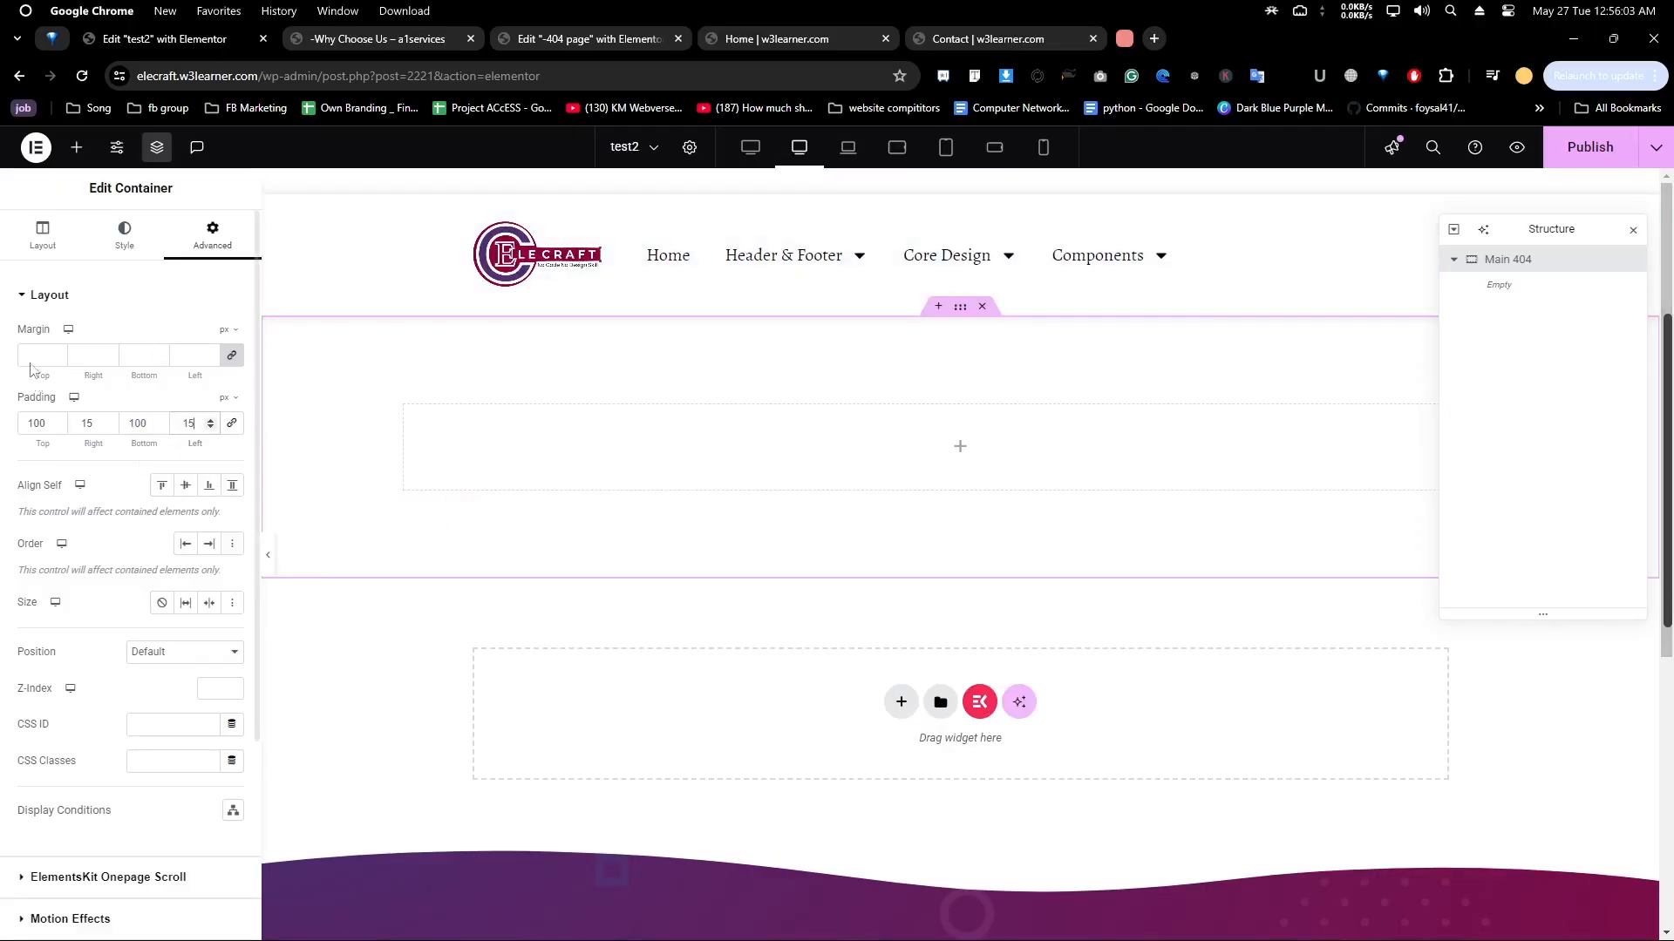
Add a container inside Main 404 and rename it 404 container
{"action": "left_click", "coordinate": [77, 147]}
{"action": "left_click_drag", "start_coordinate": [70, 375], "coordinate": [951, 449]}
{"action": "double_click", "coordinate": [1519, 288]}
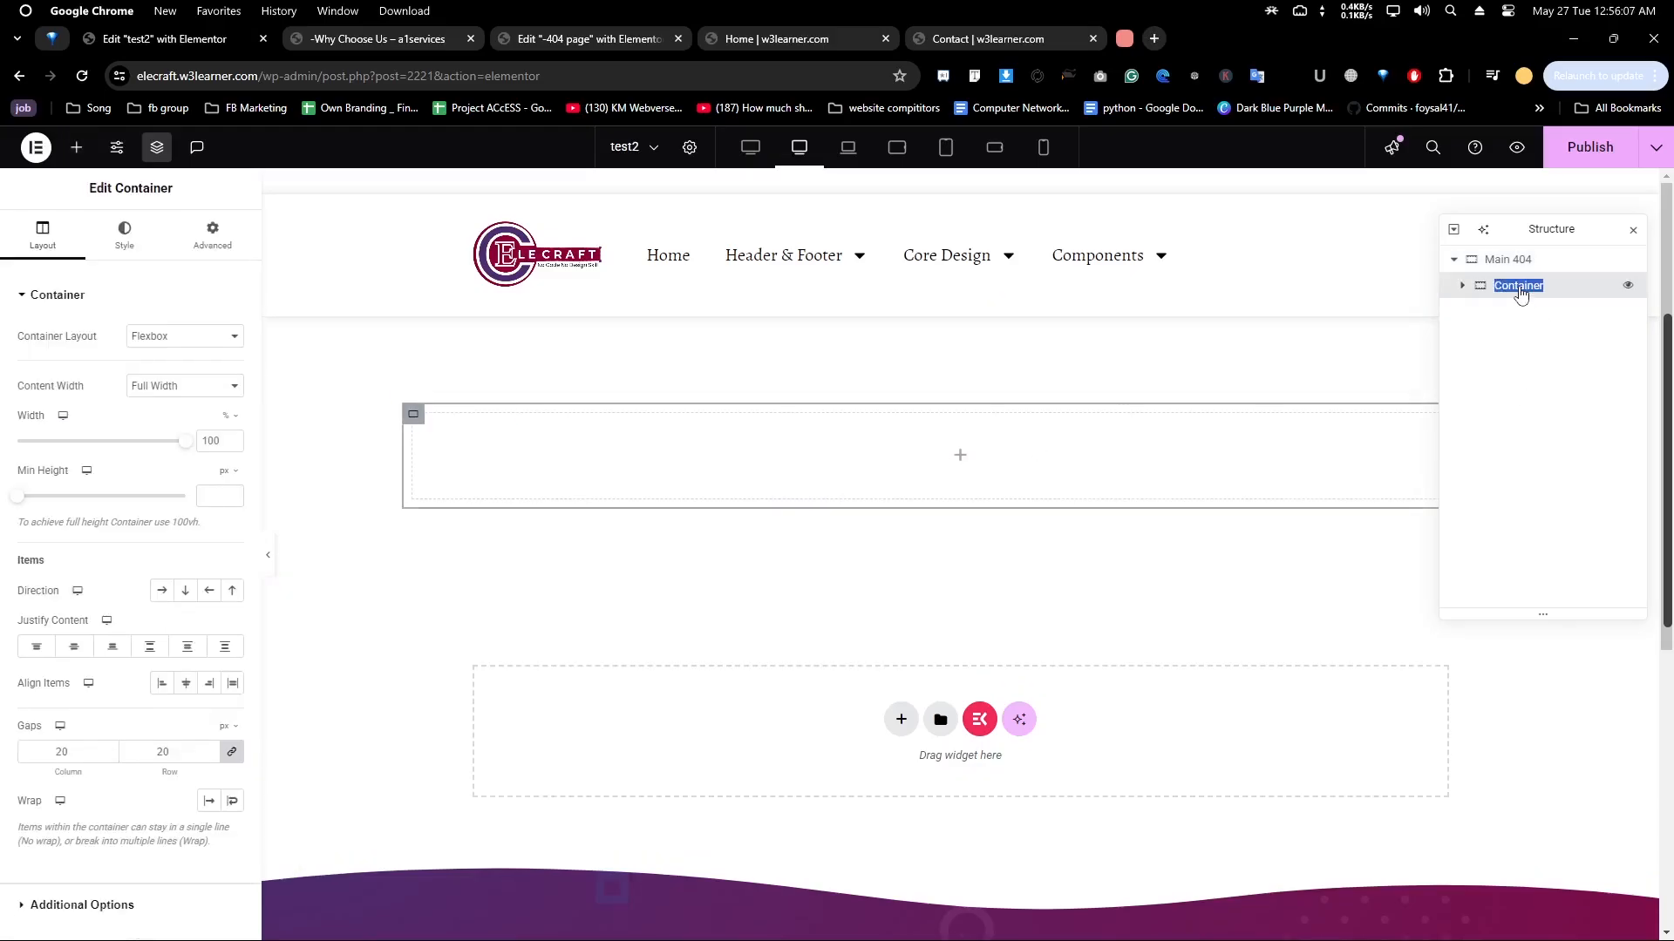
{"action": "type", "text": "404 container"}
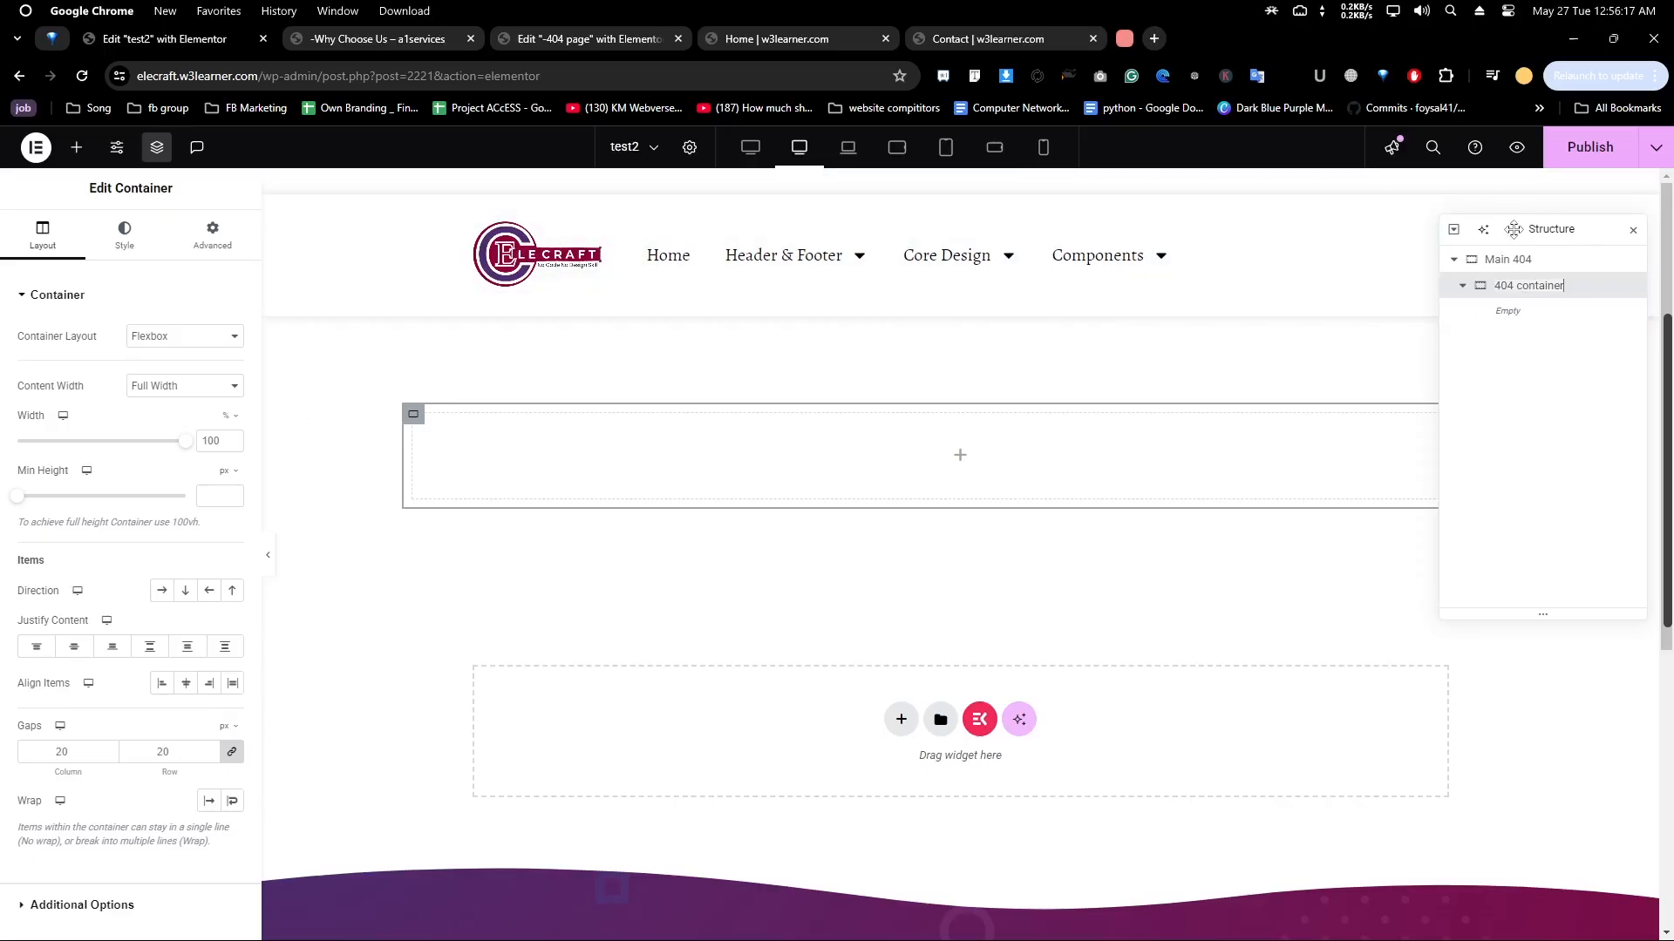
{"action": "left_click", "coordinate": [1510, 259]}
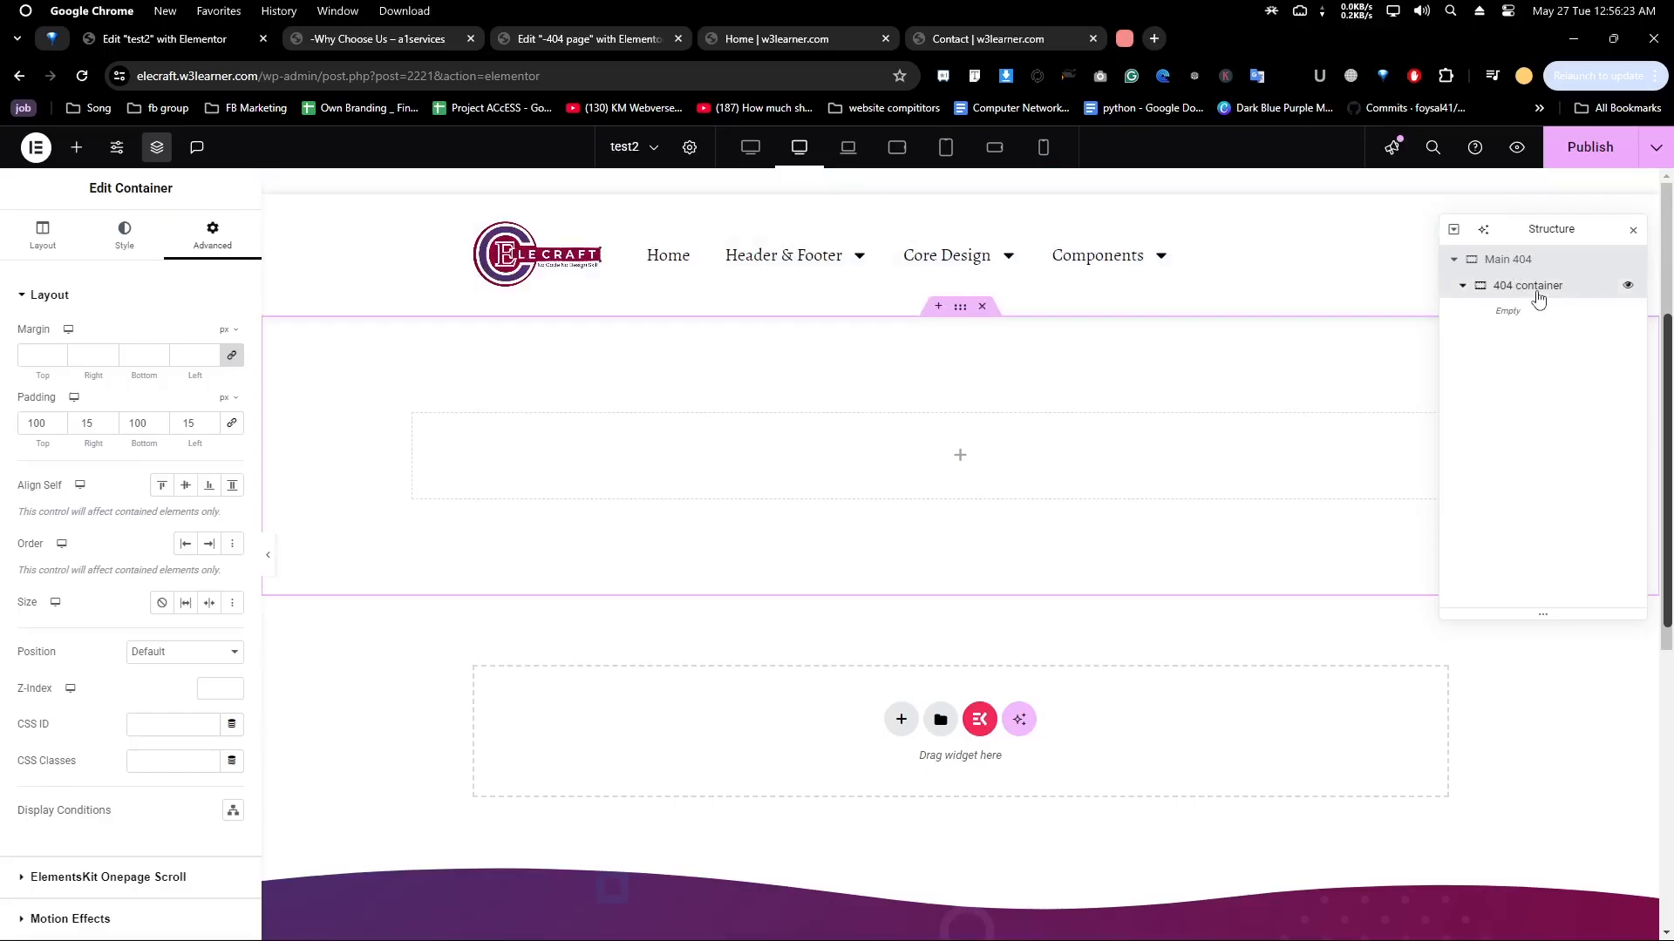
Check the -404 page reference design and set the 404 container's Justify Content to Center
{"action": "left_click", "coordinate": [1539, 299]}
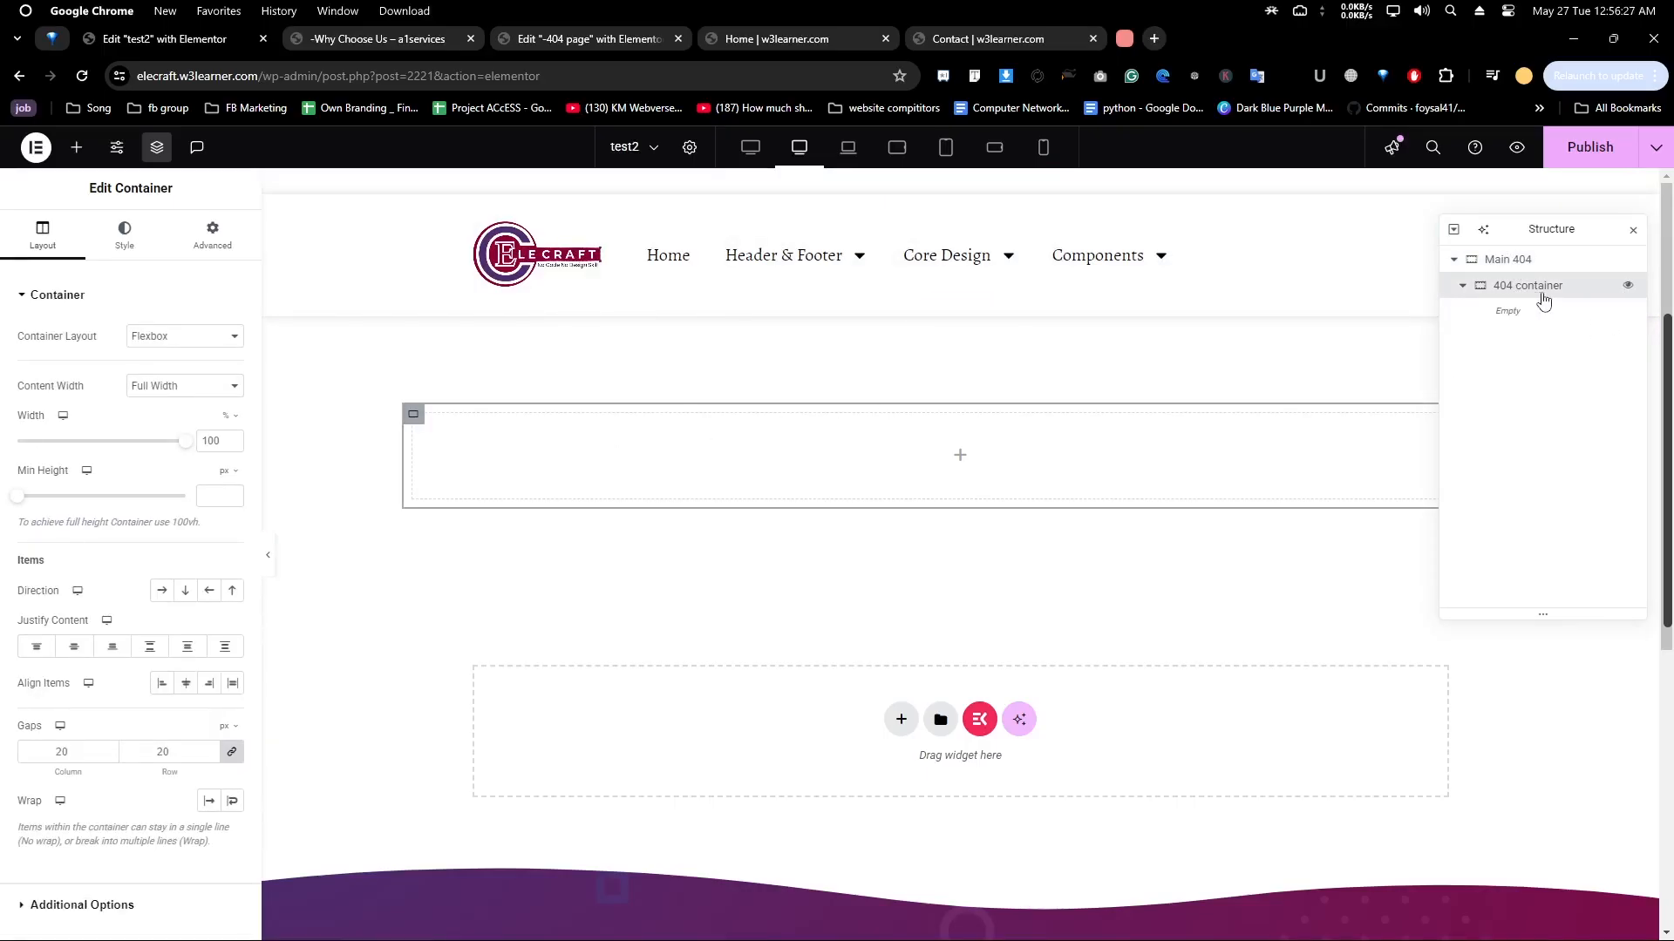
{"action": "left_click", "coordinate": [400, 48]}
{"action": "left_click", "coordinate": [589, 38]}
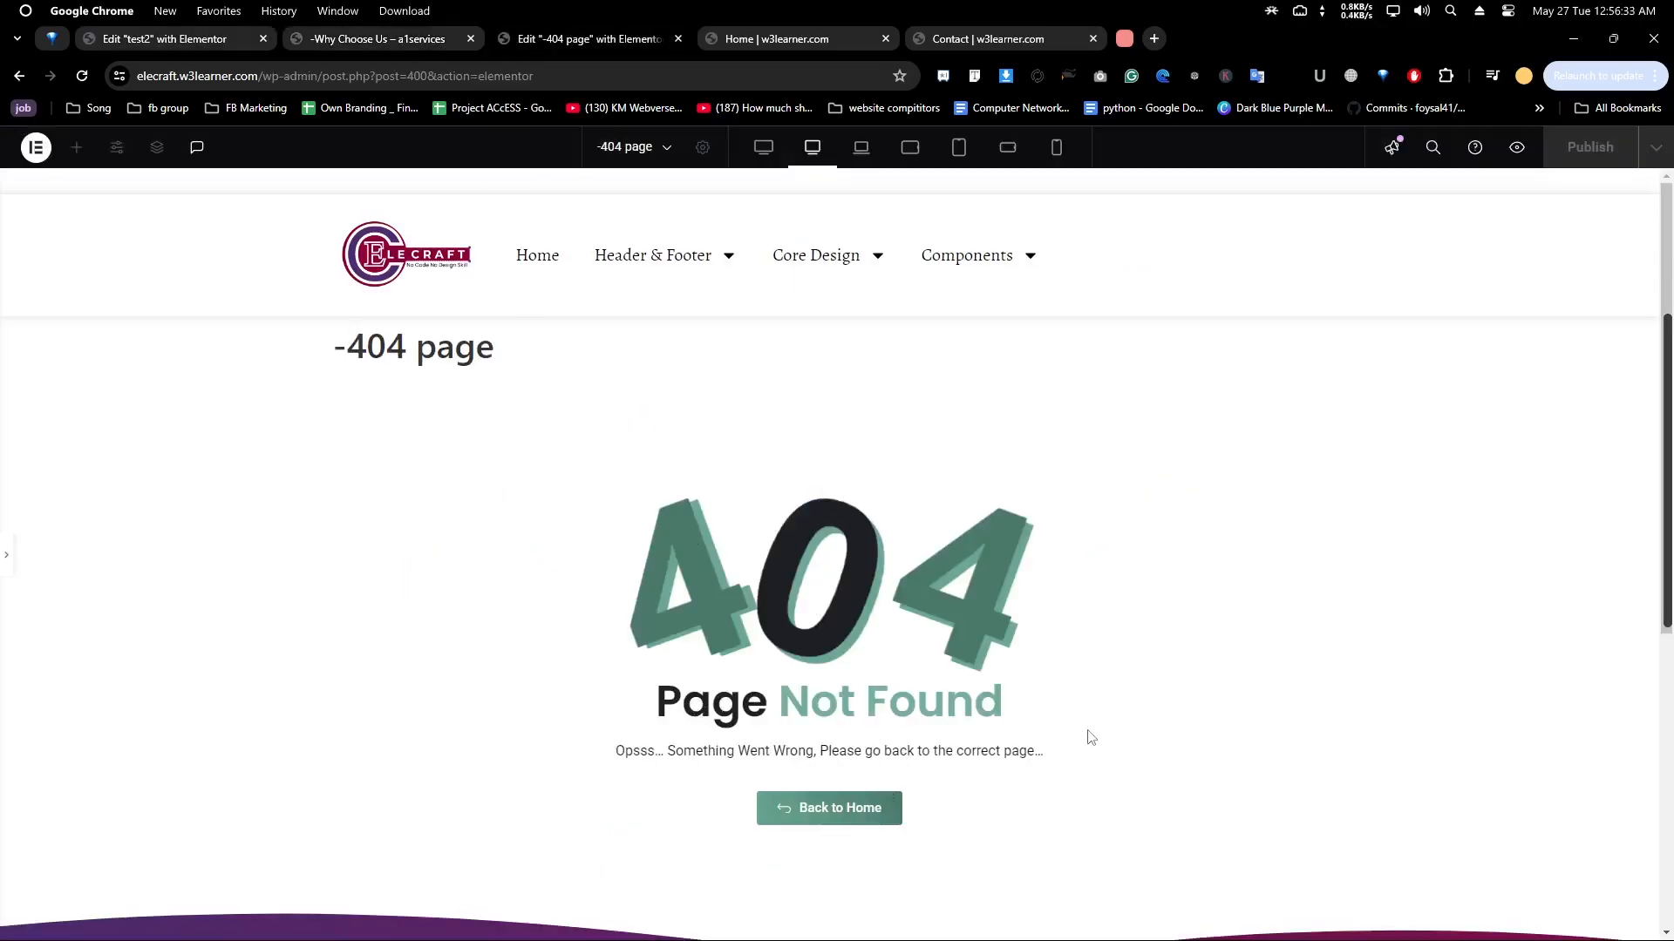
{"action": "left_click", "coordinate": [160, 43]}
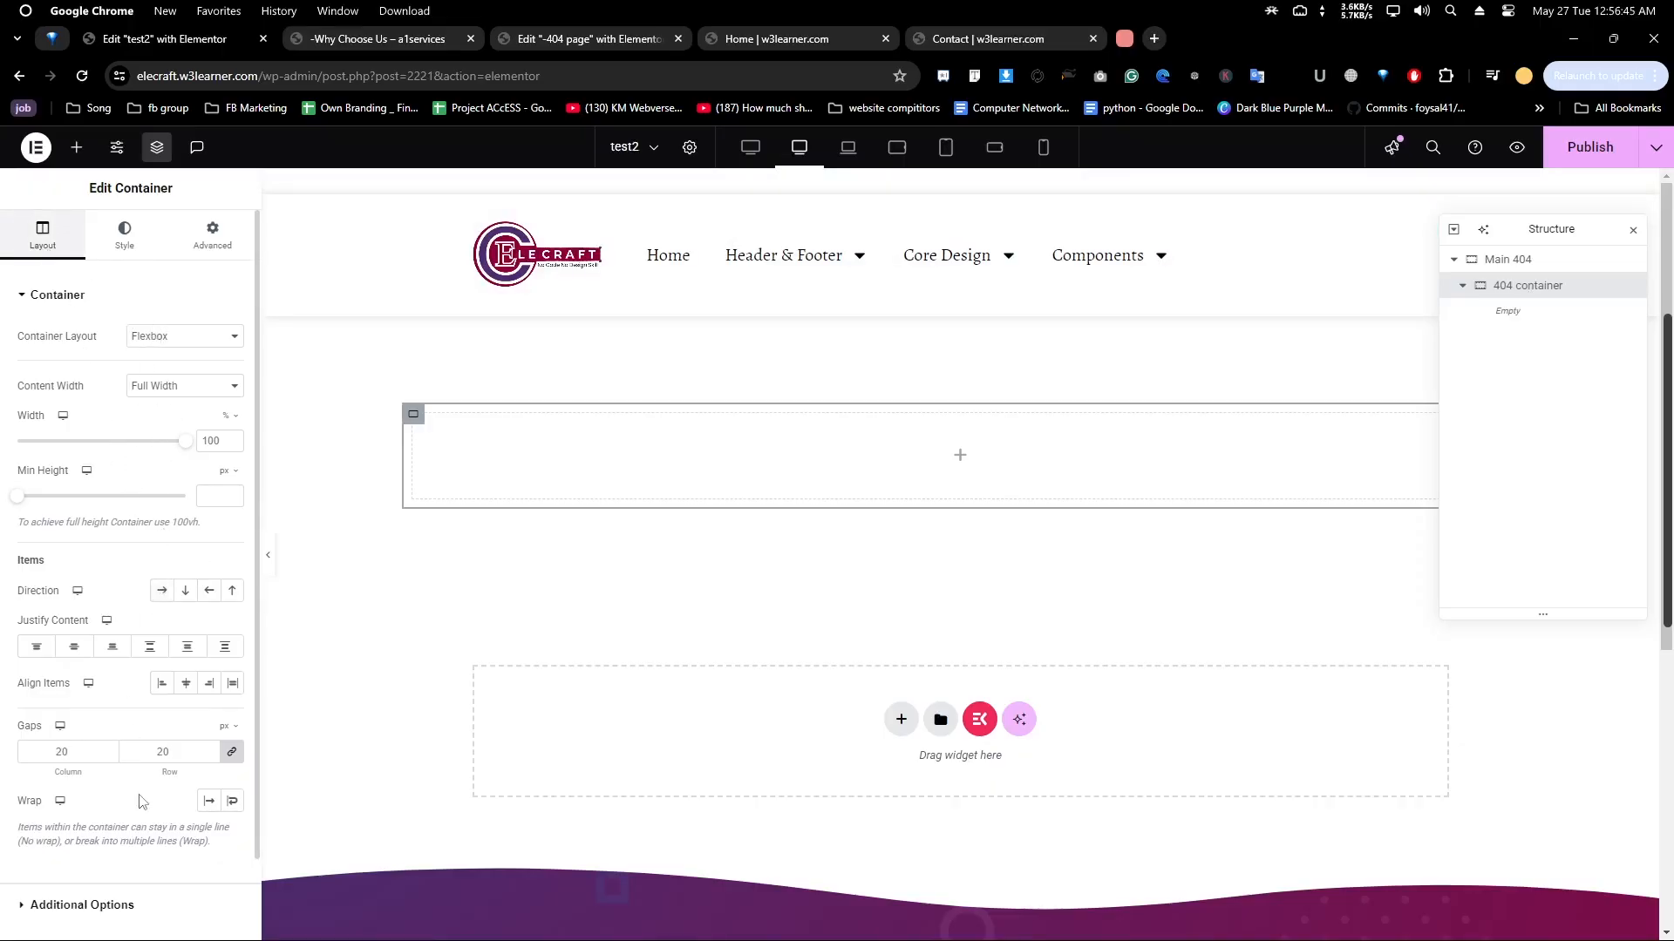
{"action": "left_click", "coordinate": [75, 650]}
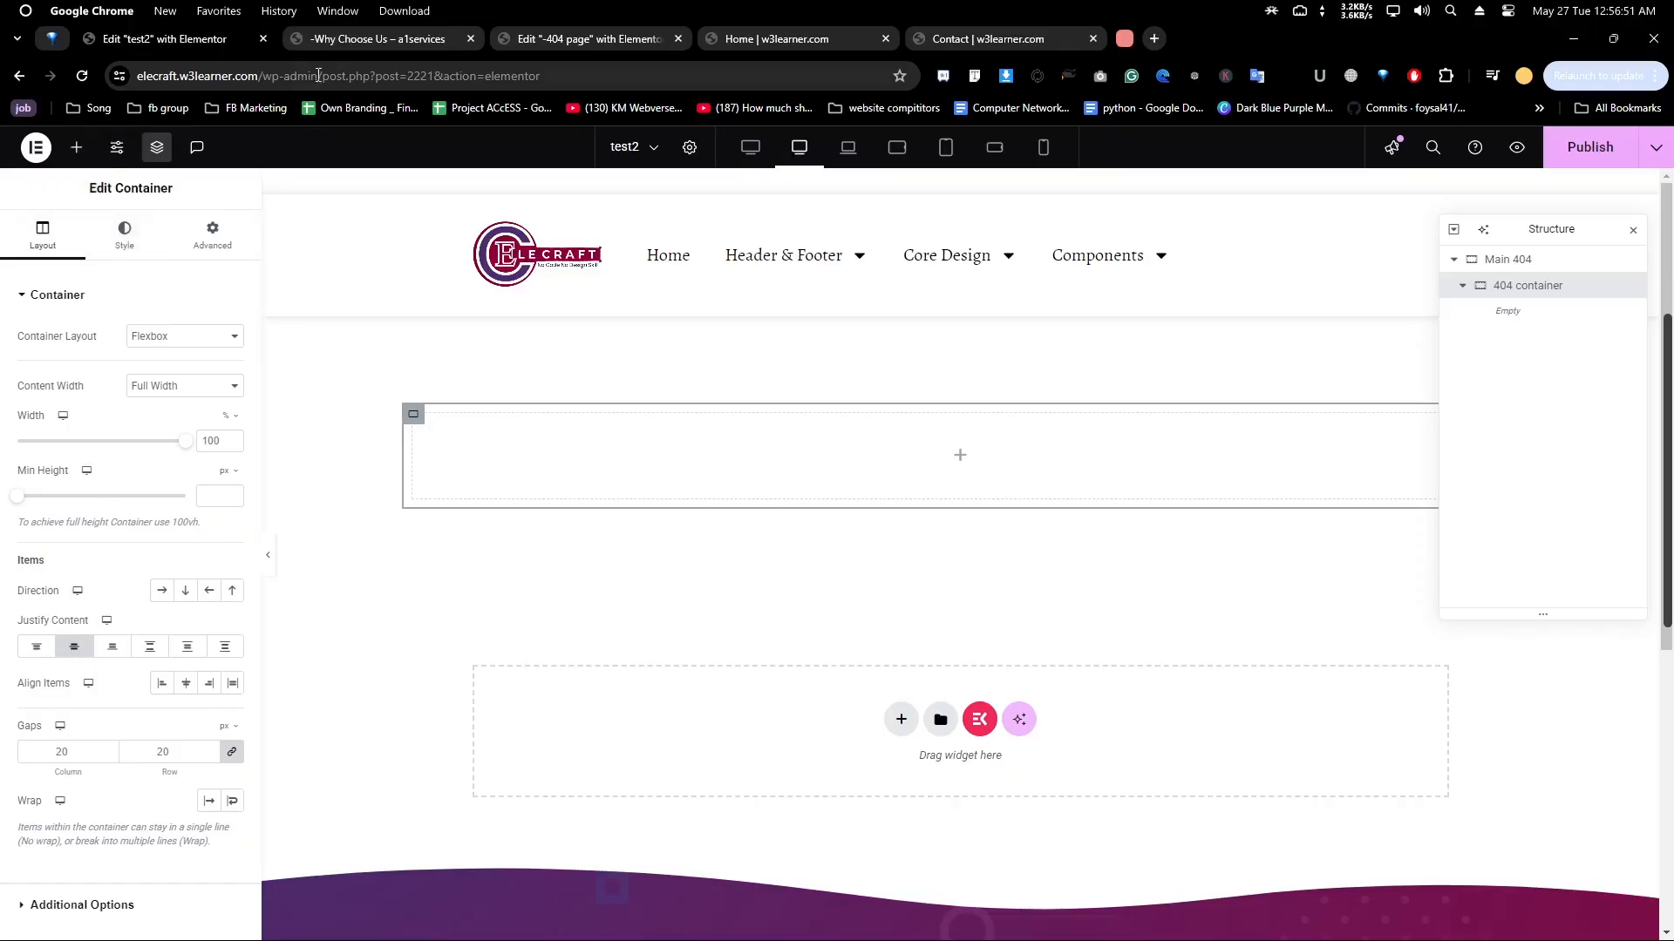
Review the reference's 404 digits, add a container inside the 404 container on test2, and rename it 404 row one
{"action": "left_click", "coordinate": [527, 39]}
{"action": "scroll", "coordinate": [307, 551], "scroll_direction": "down", "scroll_amount": 2}
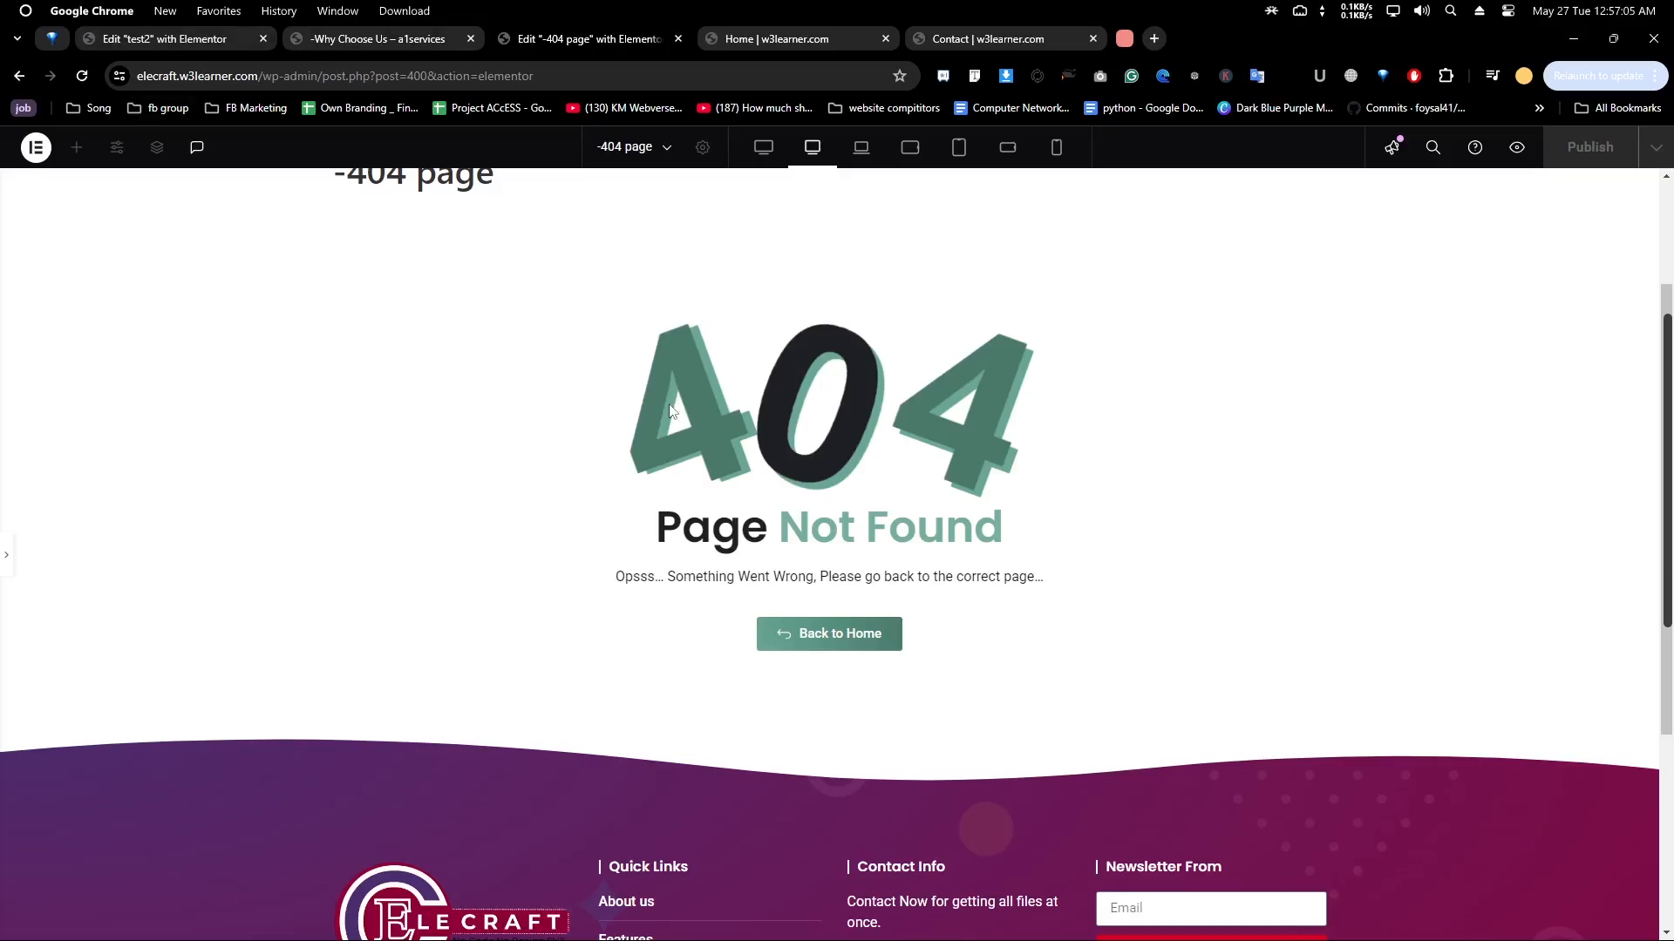
{"action": "left_click_drag", "start_coordinate": [669, 394], "coordinate": [1057, 396]}
{"action": "left_click", "coordinate": [173, 49]}
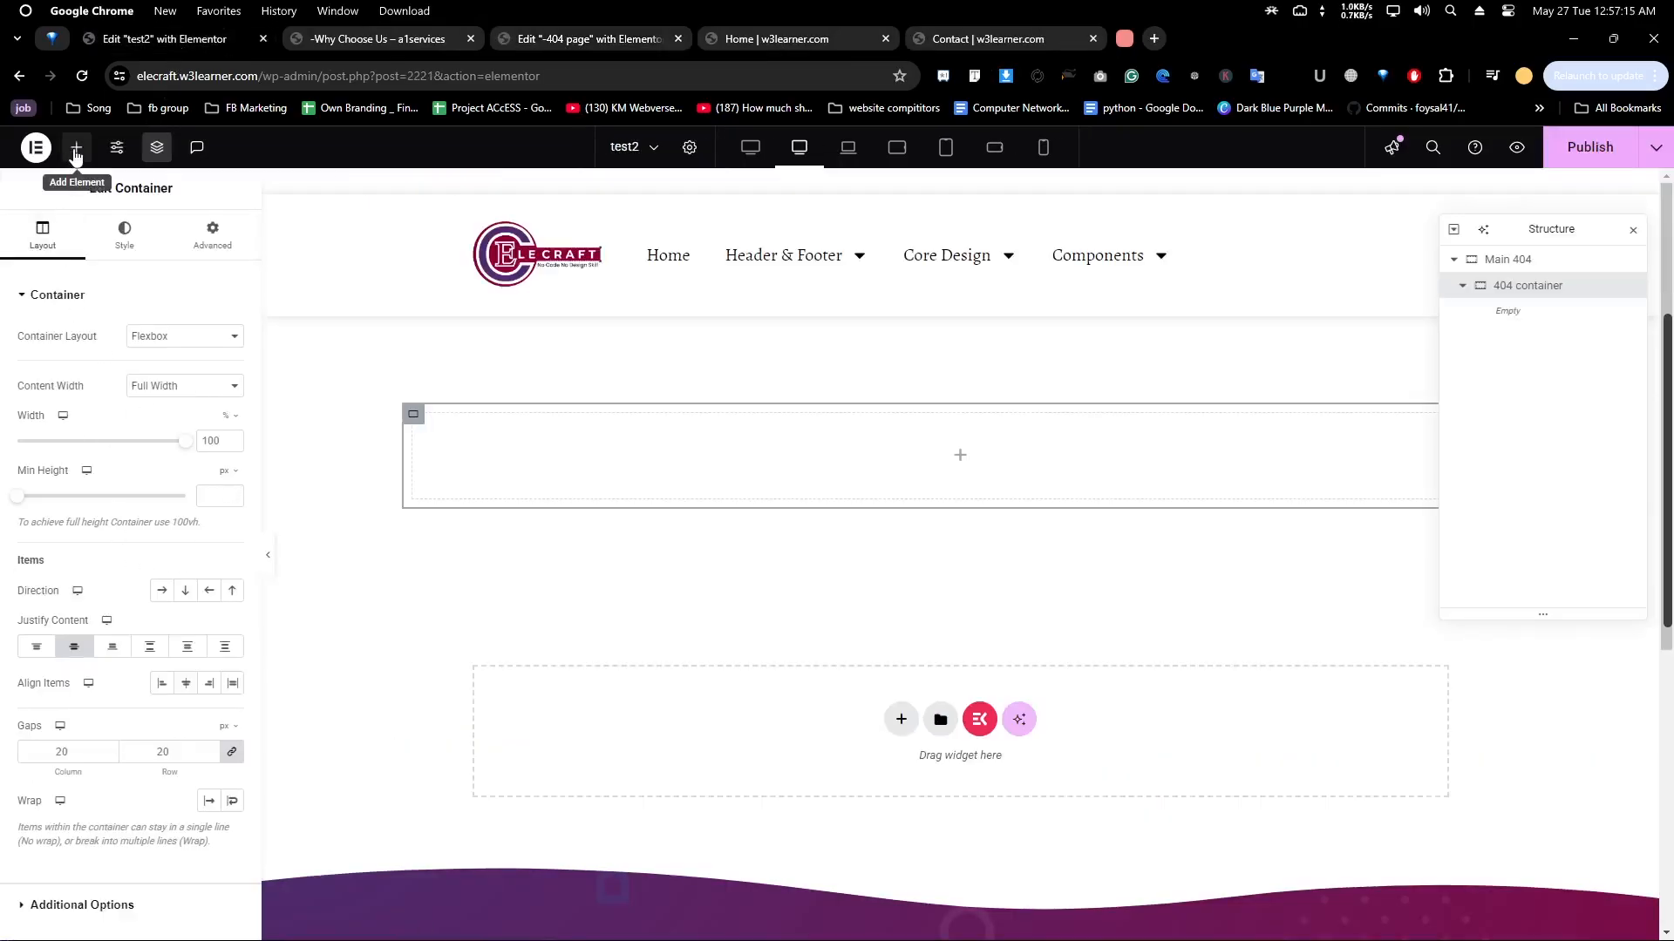
{"action": "left_click", "coordinate": [76, 149]}
{"action": "left_click_drag", "start_coordinate": [70, 375], "coordinate": [806, 477]}
{"action": "double_click", "coordinate": [1519, 313]}
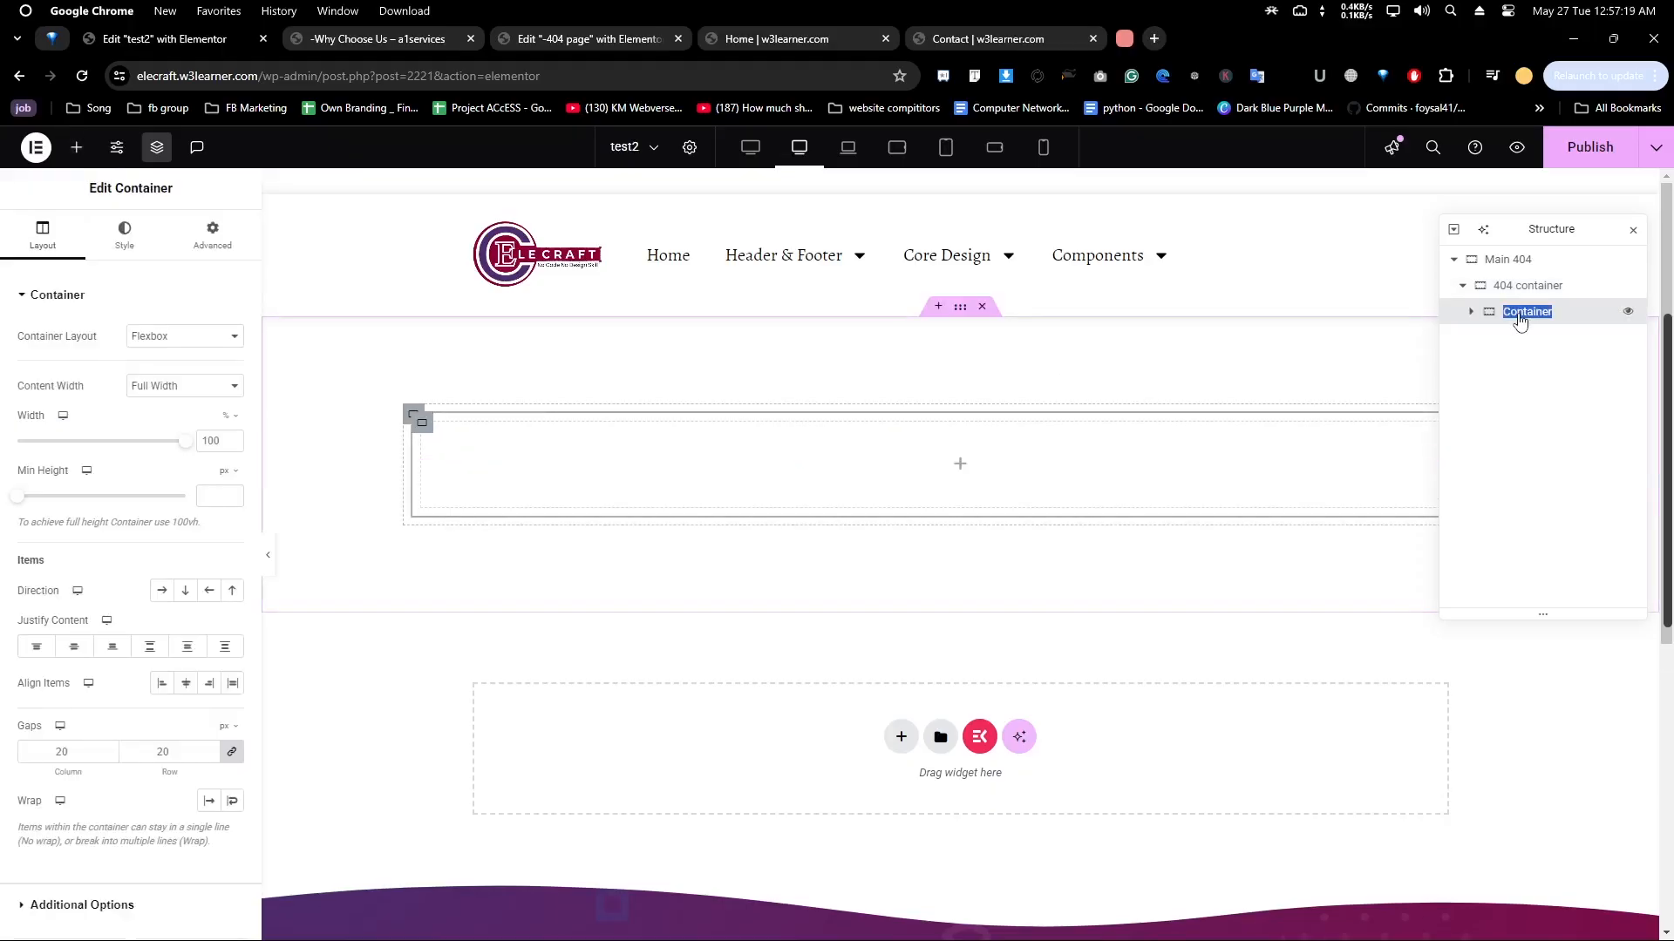
{"action": "type", "text": "404"}
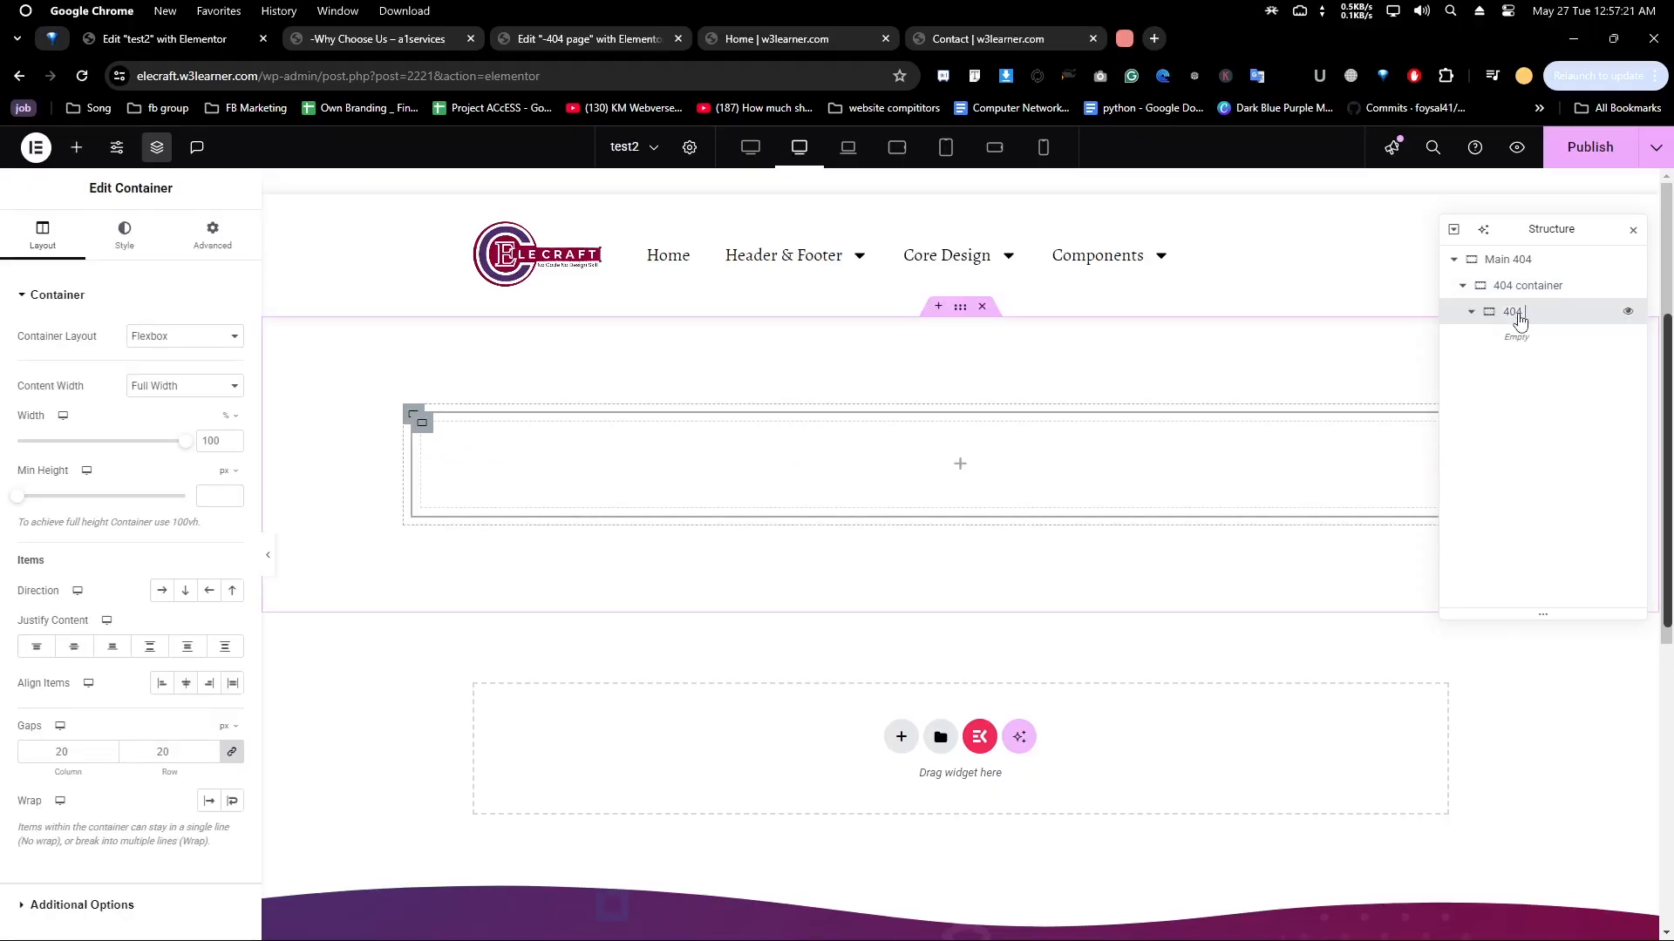
{"action": "type", "text": " rwo "}
{"action": "type", "text": "one"}
{"action": "right_click", "coordinate": [1519, 321]}
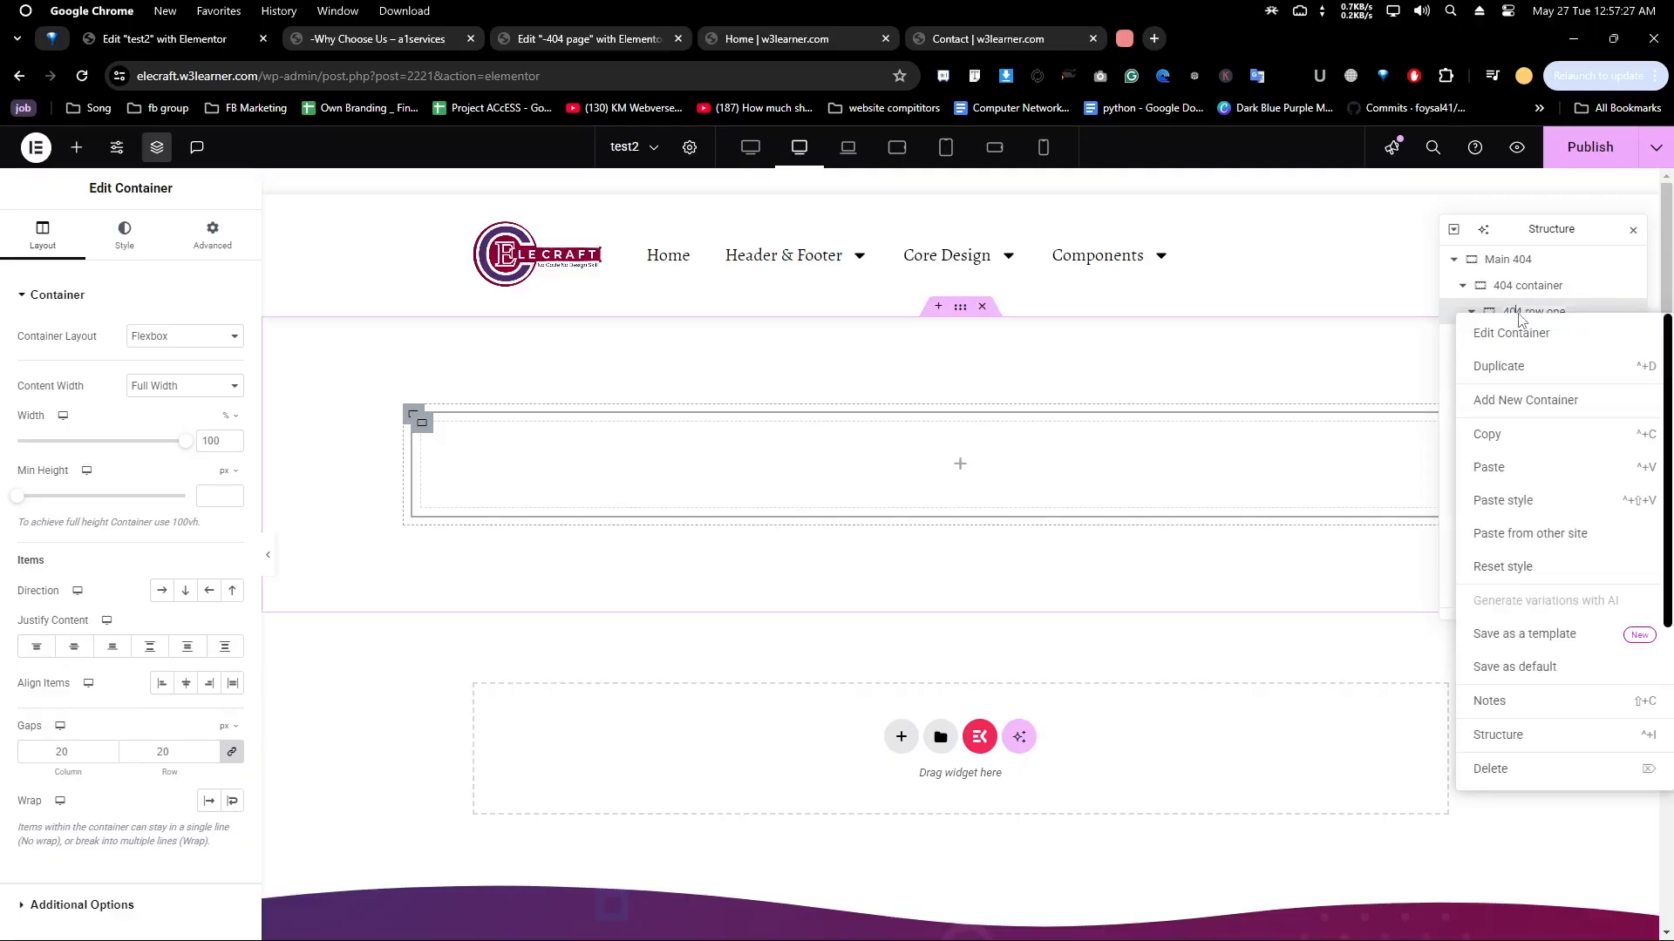
{"action": "left_click", "coordinate": [1532, 318]}
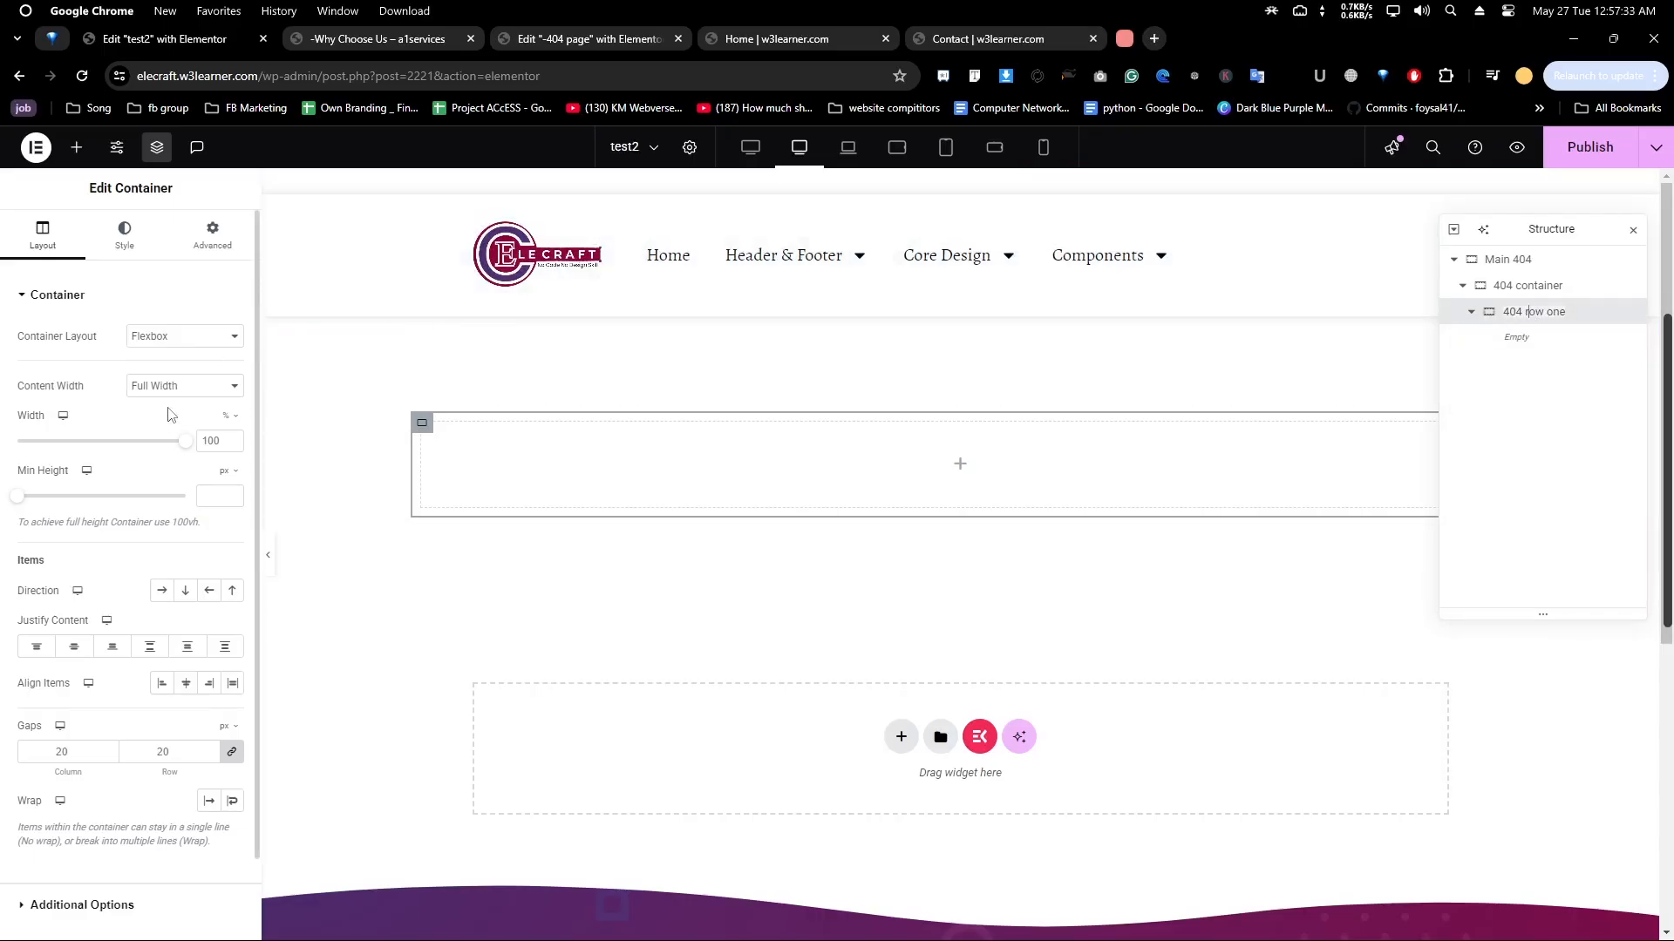
Set the 404 row one container's width to 500 px and center its Justify Content and Align Items
{"action": "left_click", "coordinate": [227, 417]}
{"action": "left_click", "coordinate": [226, 417]}
{"action": "left_click", "coordinate": [214, 439]}
{"action": "type", "text": "500"}
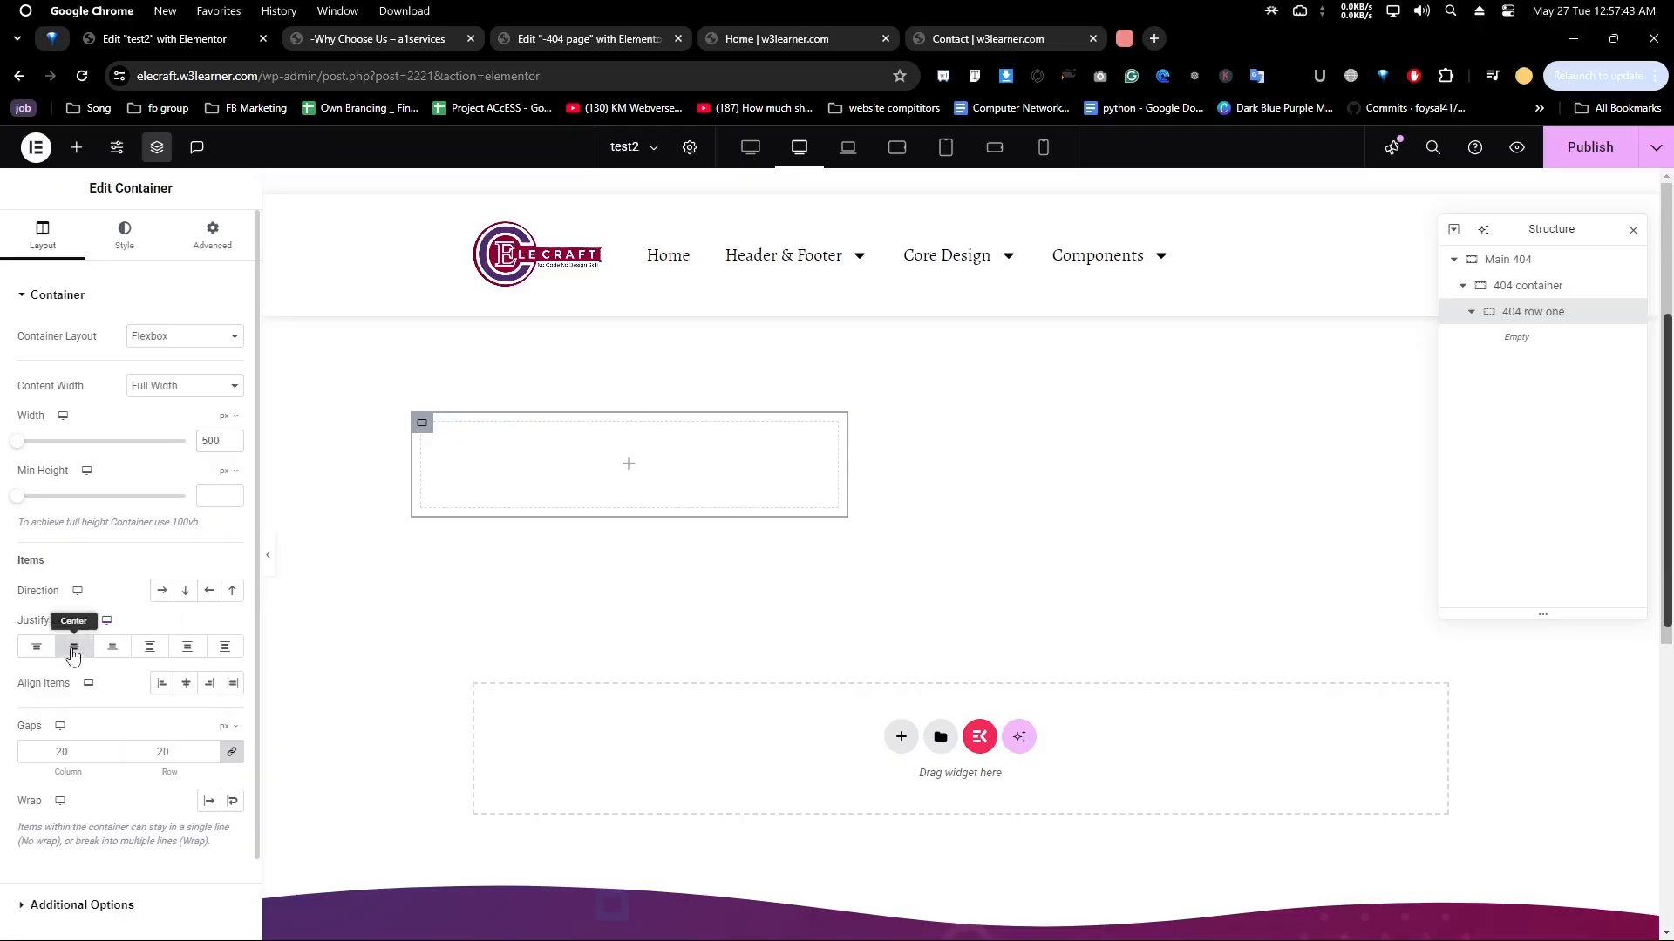
{"action": "left_click", "coordinate": [73, 648]}
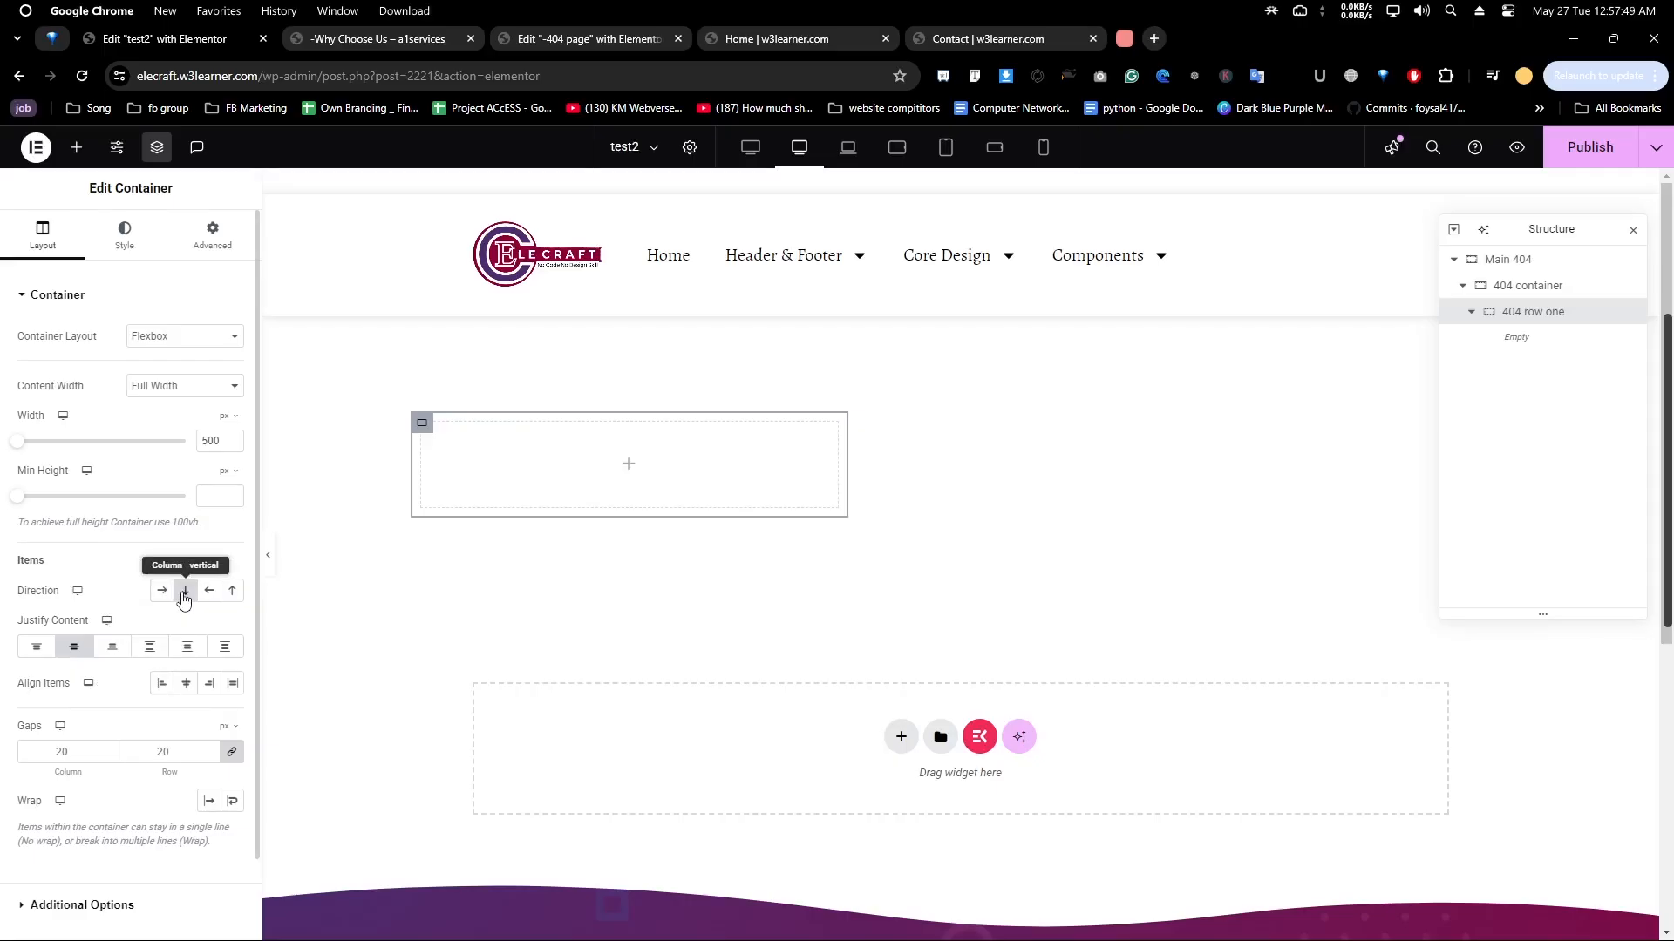
{"action": "left_click", "coordinate": [184, 593]}
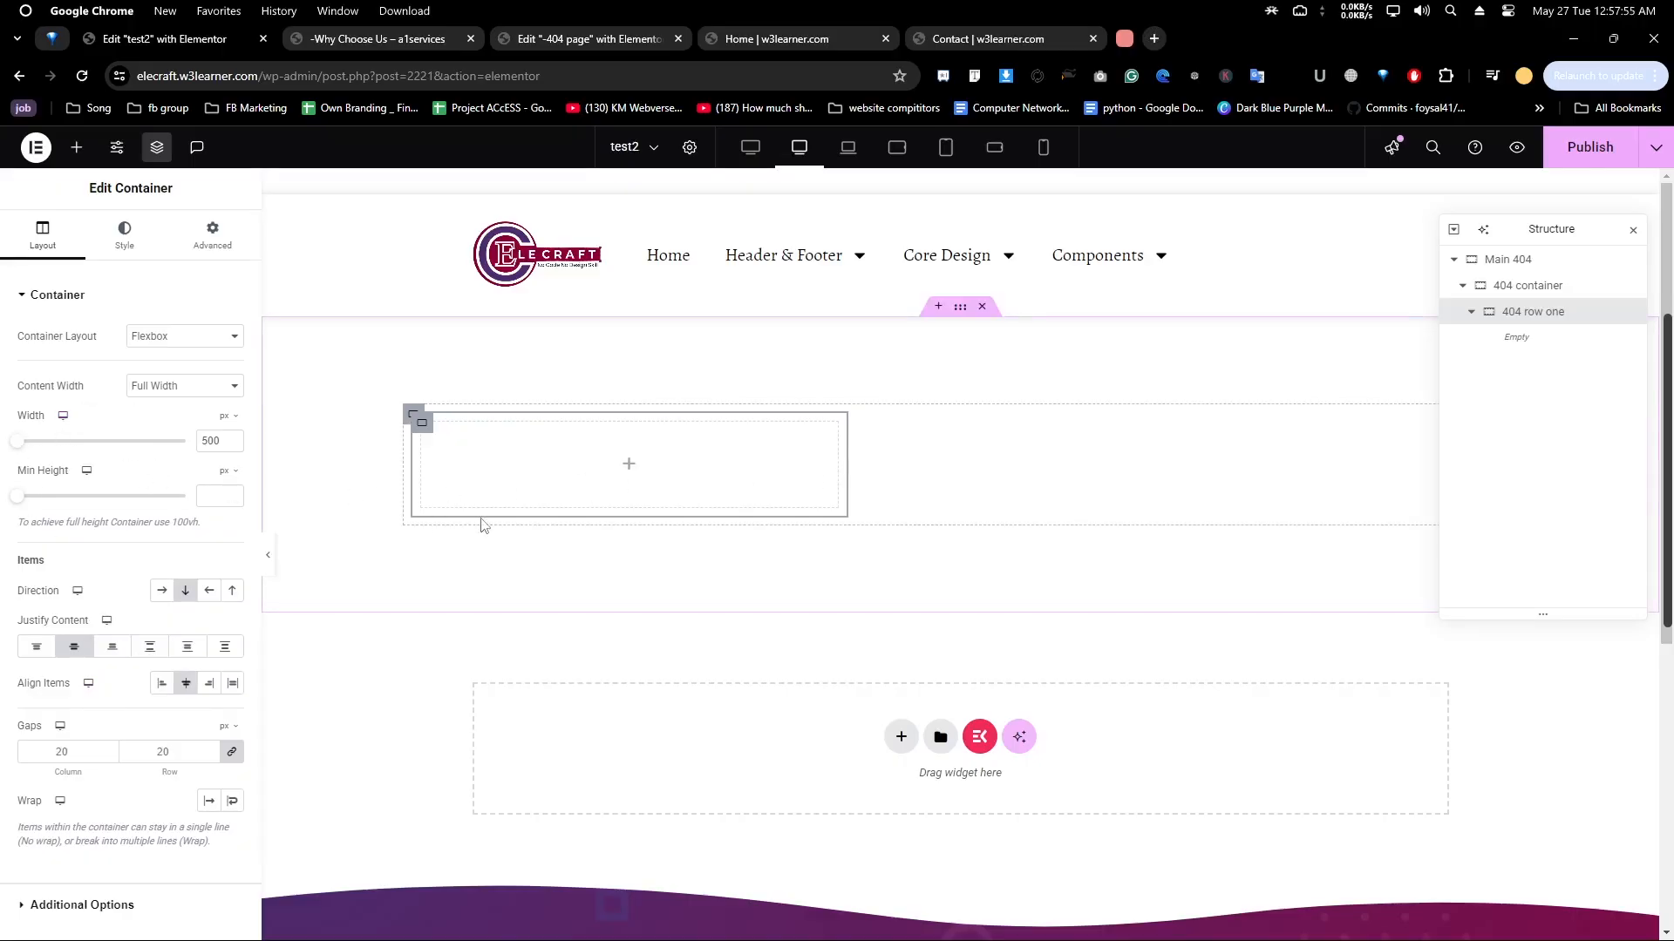
{"action": "left_click", "coordinate": [185, 592]}
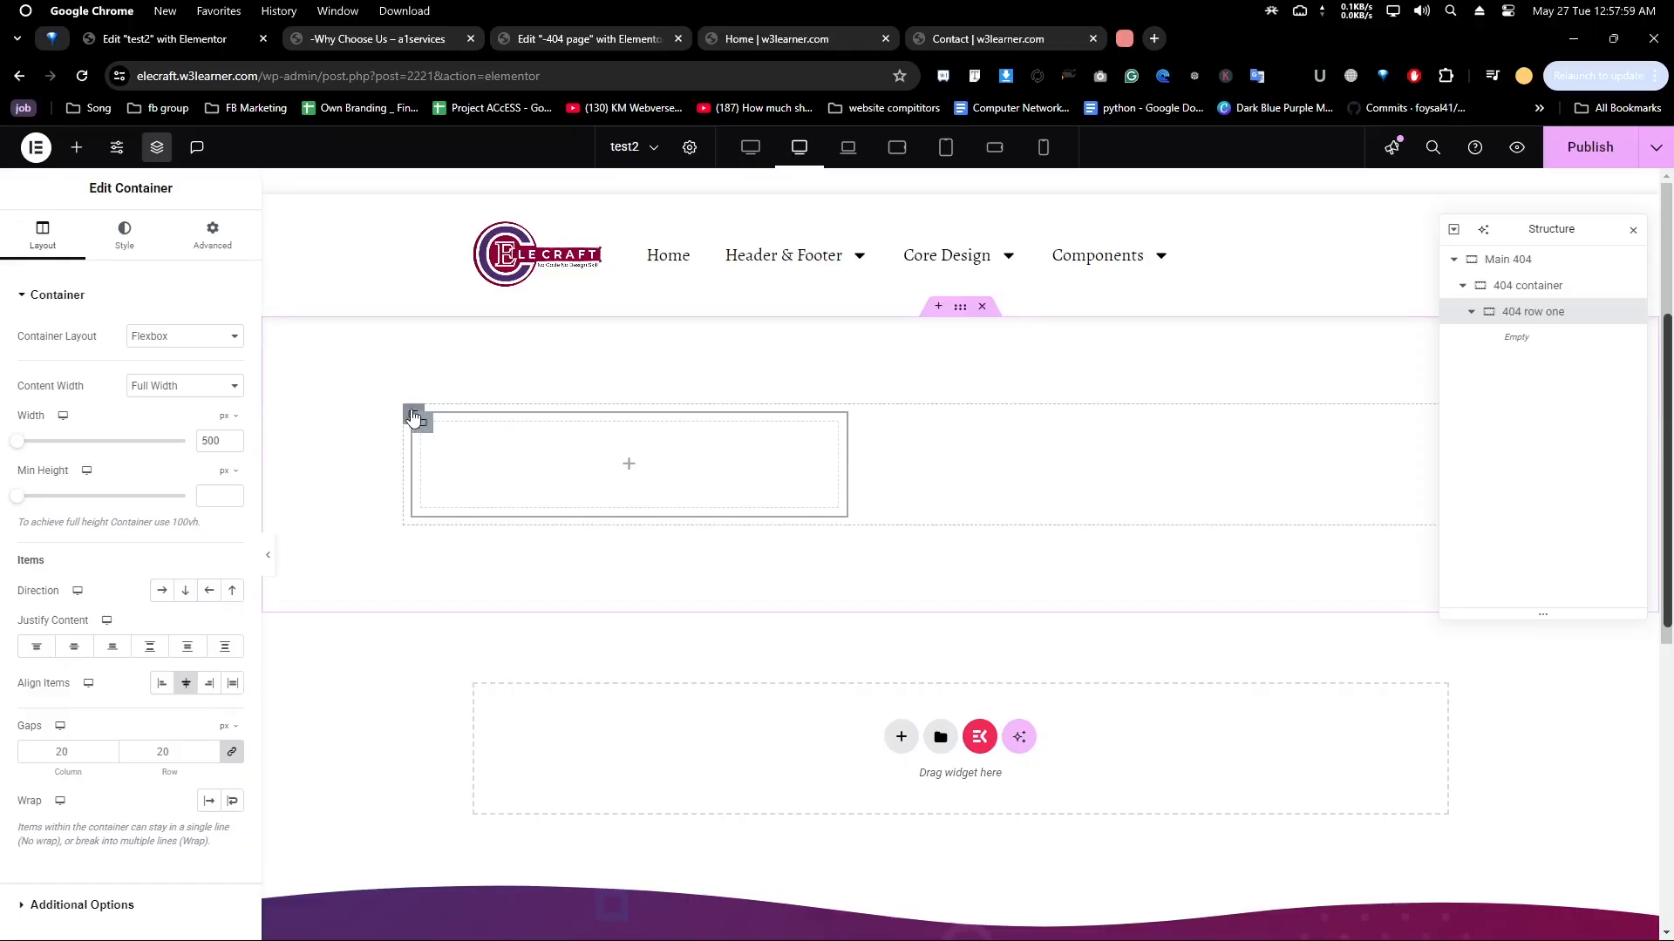
Set the 404 container's Align Items to Center and 404 row one's Justify Content to Center
{"action": "left_click", "coordinate": [415, 417]}
{"action": "left_click", "coordinate": [72, 649]}
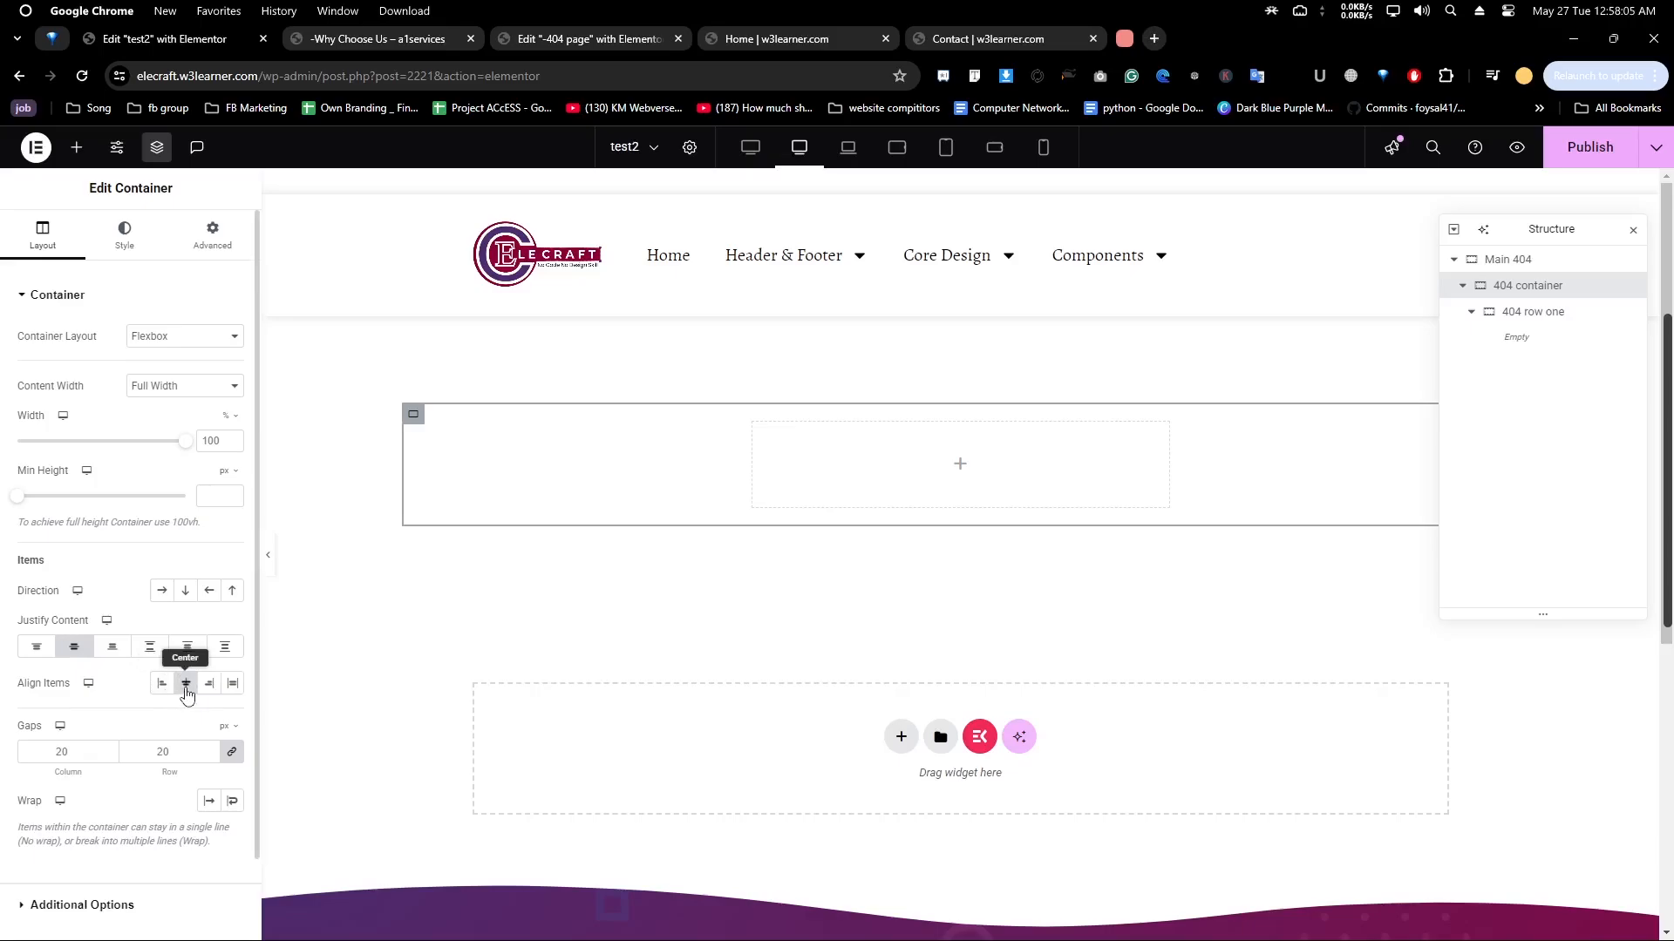
{"action": "left_click", "coordinate": [1541, 321]}
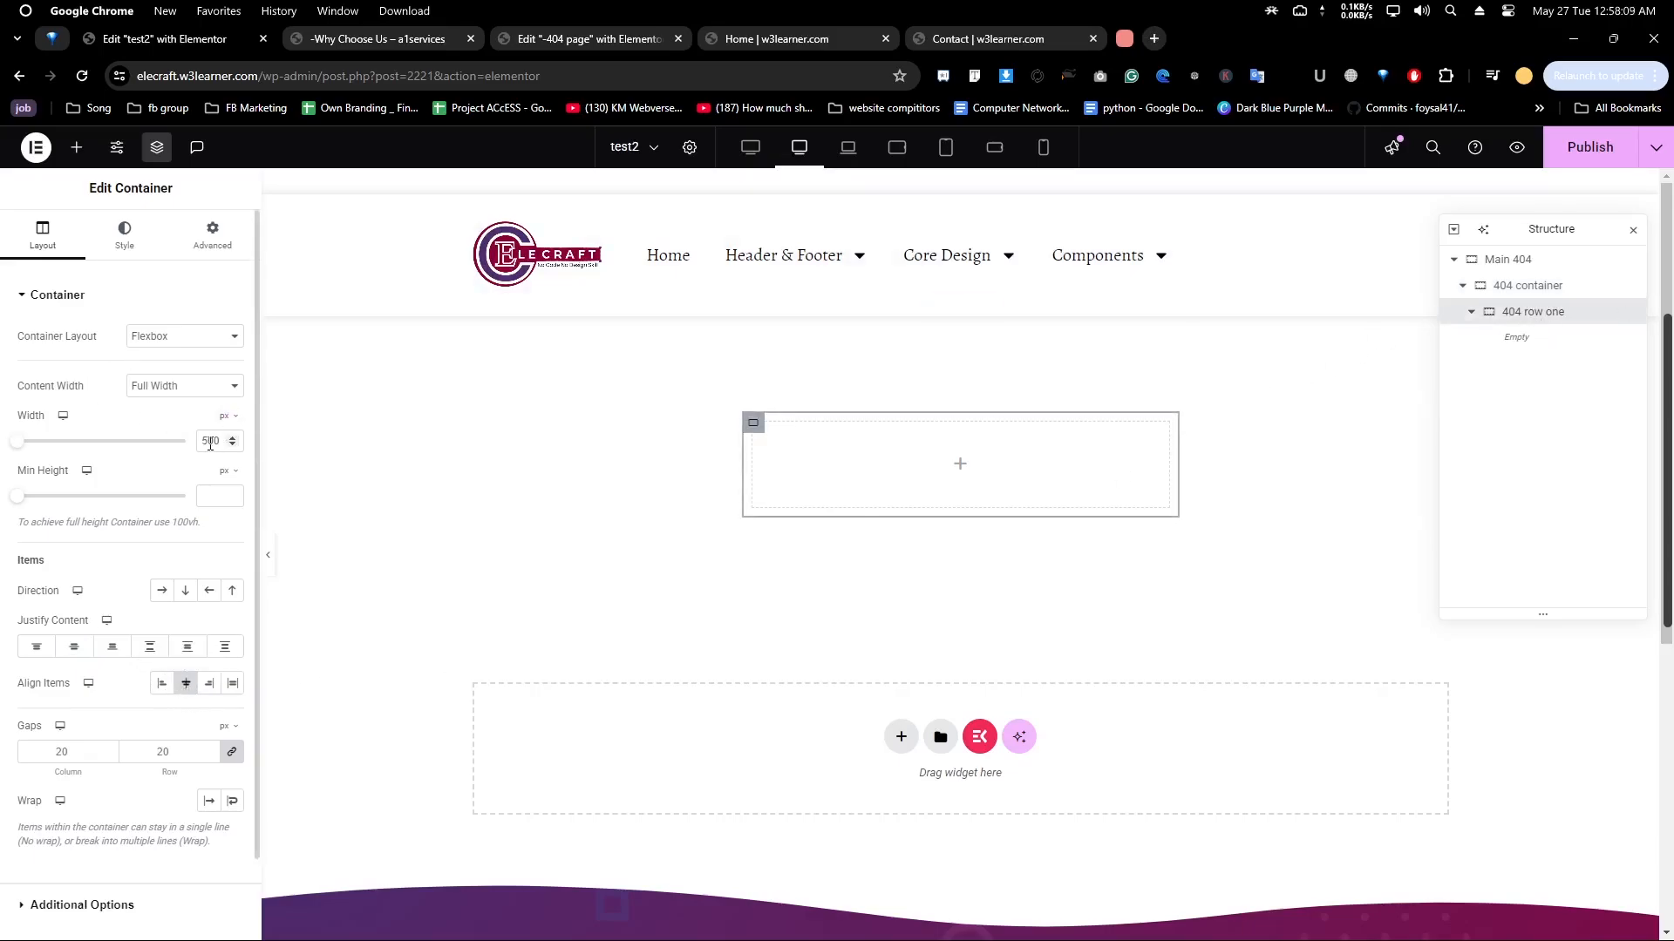
{"action": "left_click", "coordinate": [74, 646]}
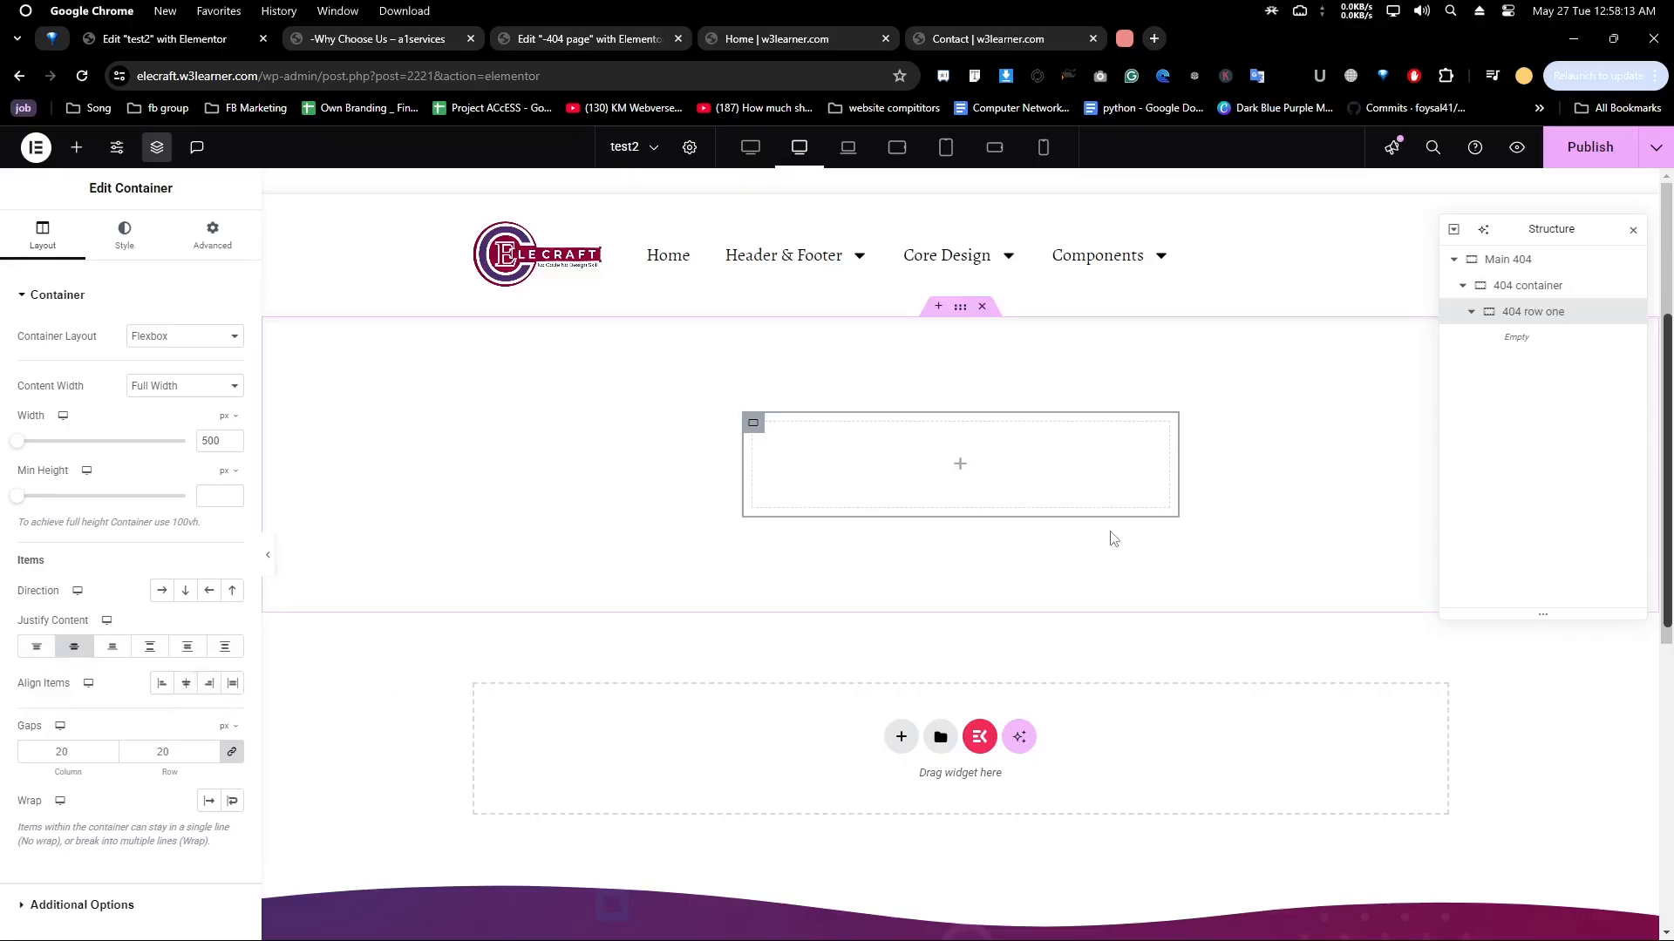
Add a Heading widget inside 404 row one and set its title to 4
{"action": "left_click", "coordinate": [76, 147]}
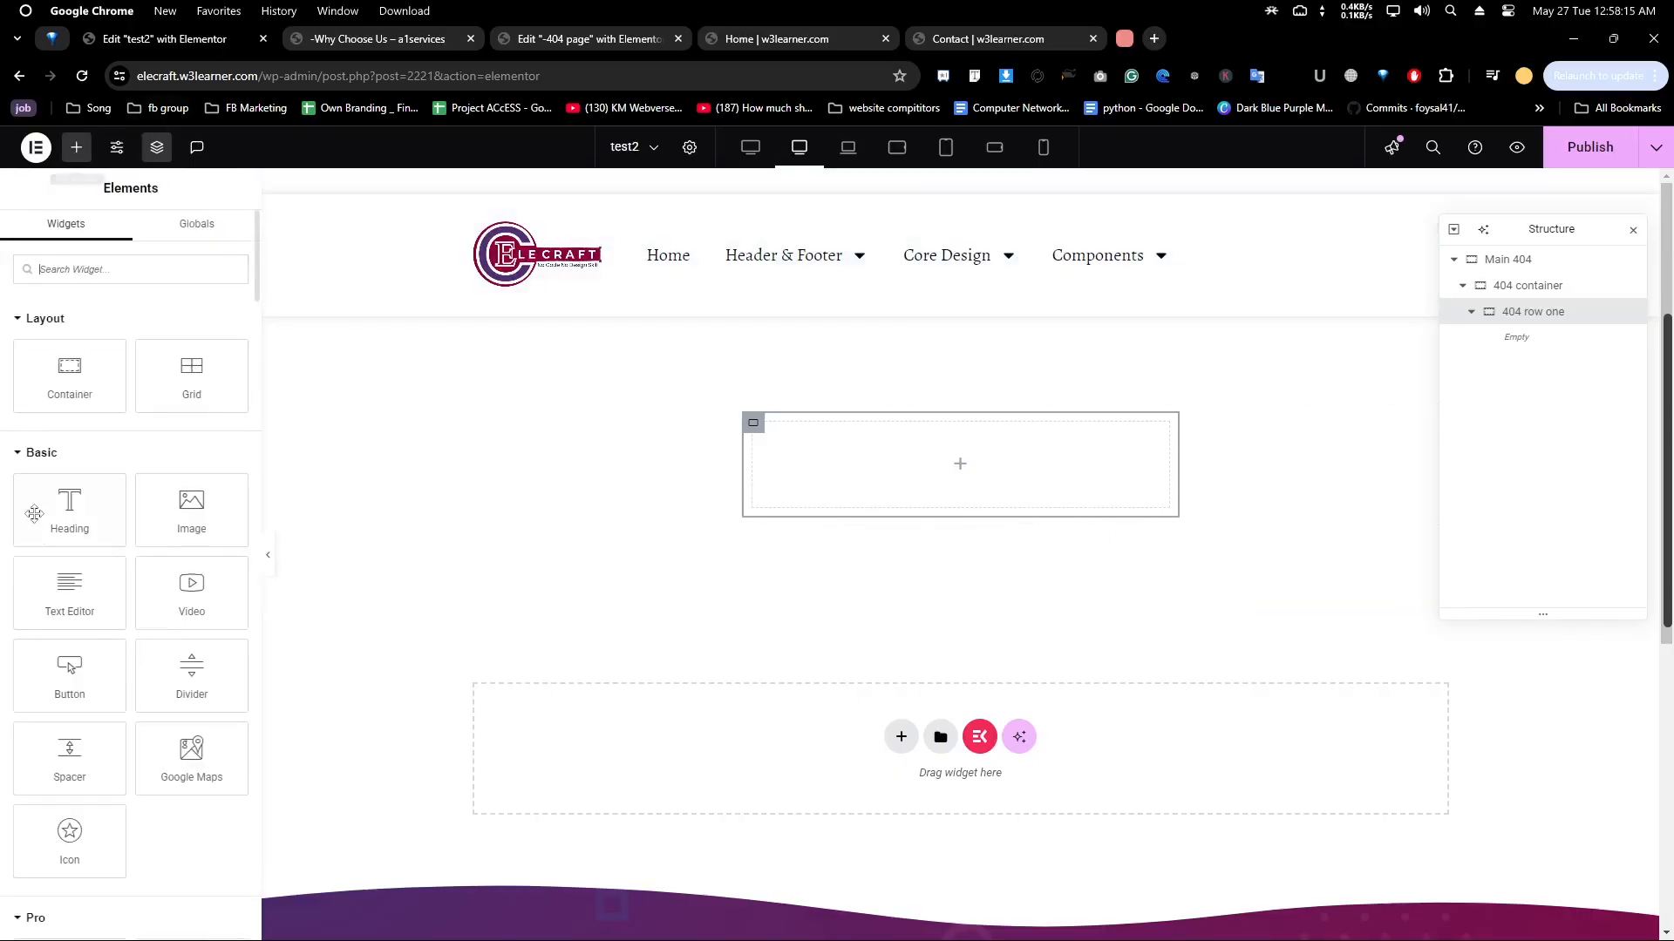
{"action": "left_click_drag", "start_coordinate": [70, 510], "coordinate": [940, 476]}
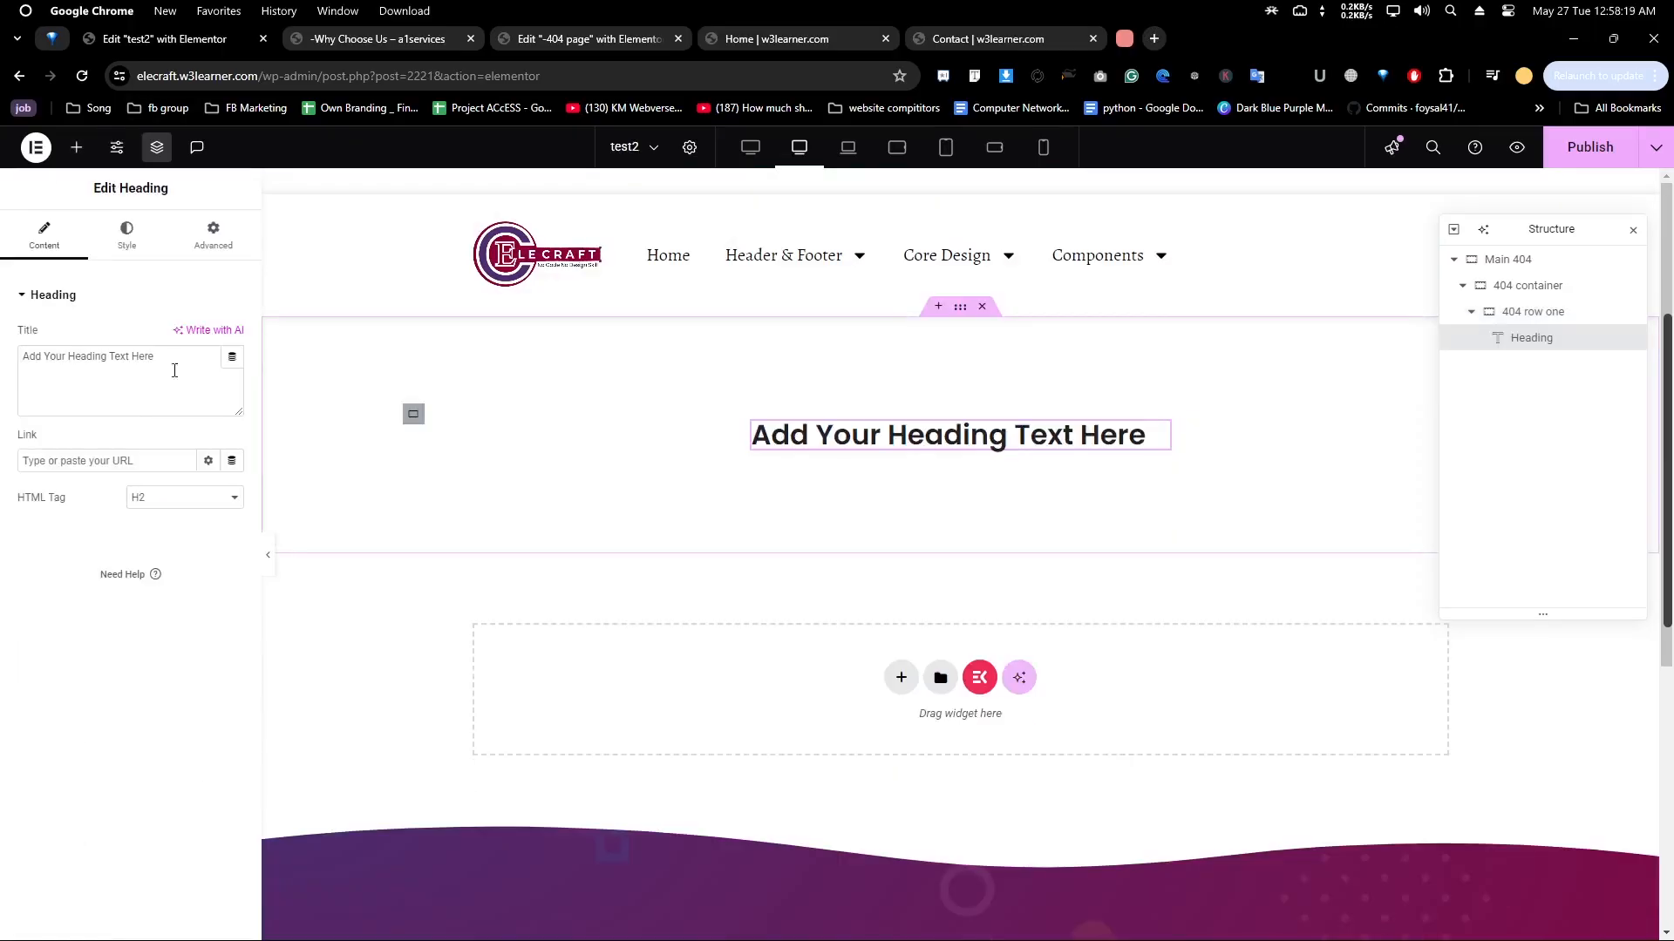
{"action": "triple_click", "coordinate": [113, 367]}
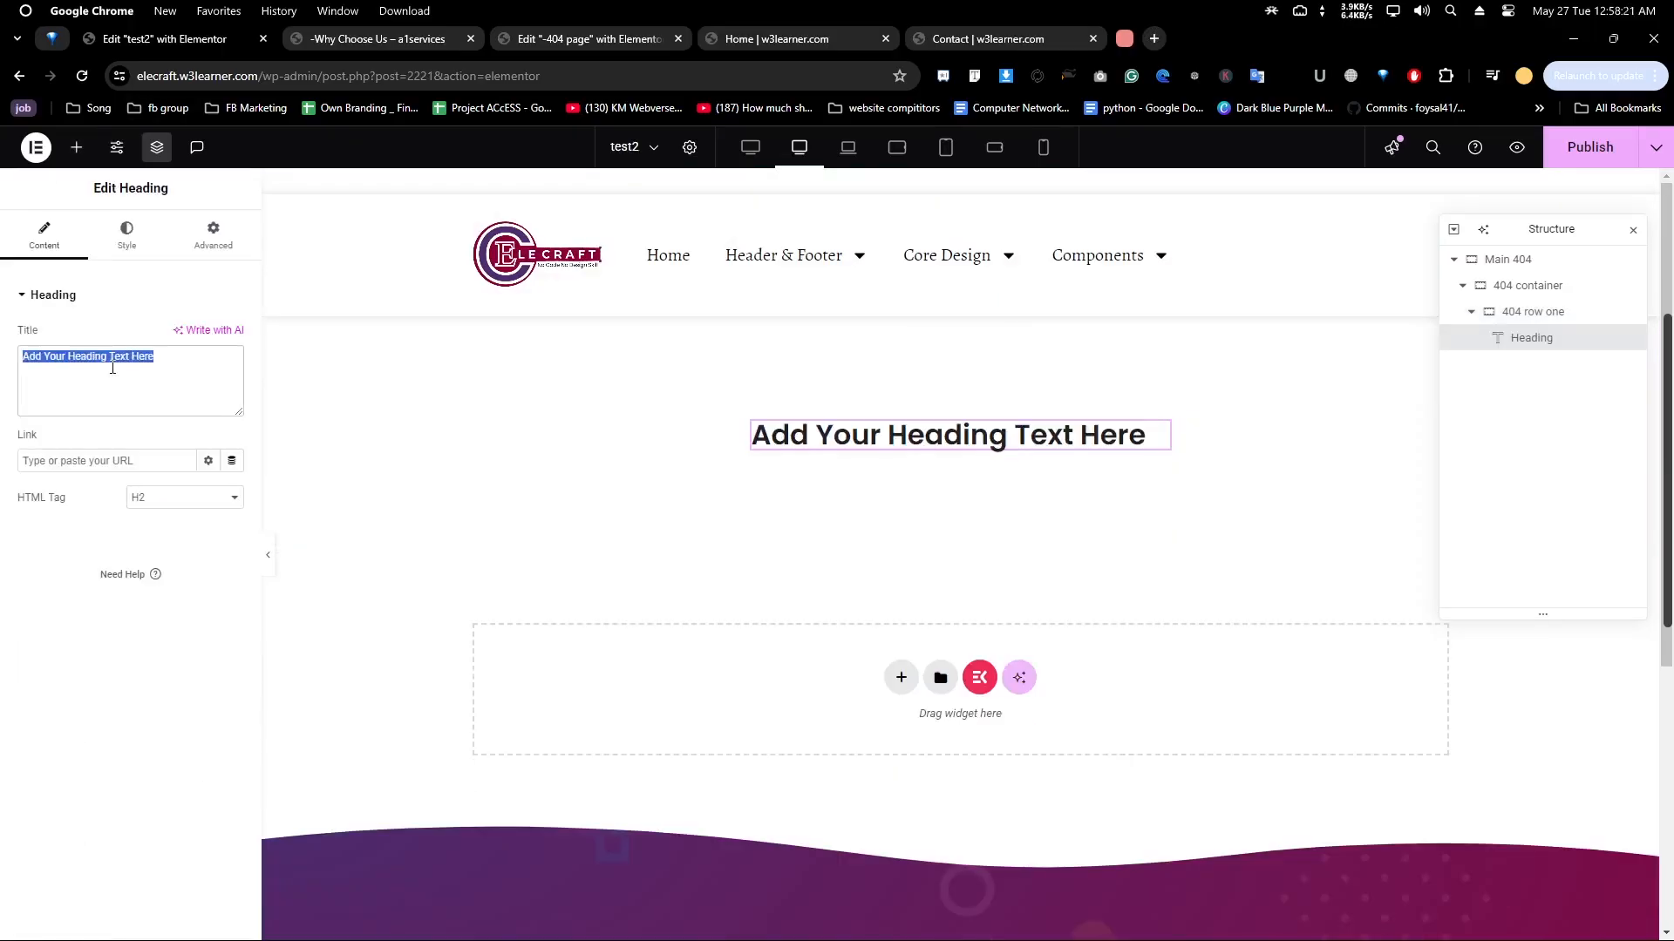
{"action": "type", "text": "4"}
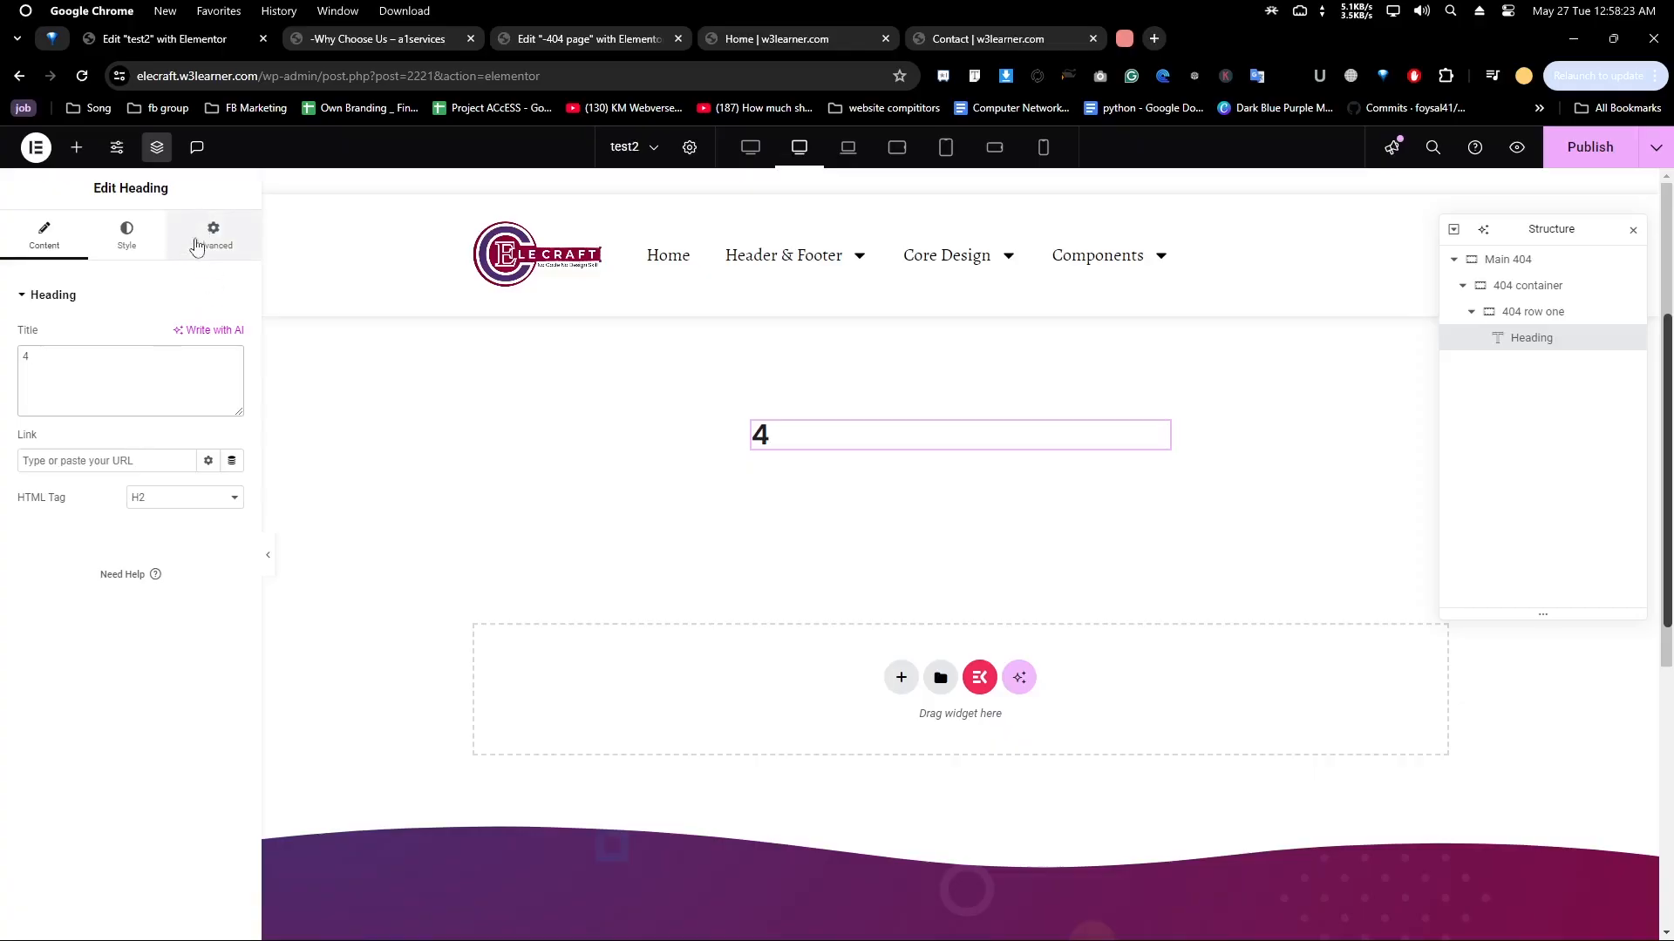
Give the 4 heading a custom width of 7%
{"action": "left_click", "coordinate": [213, 235]}
{"action": "left_click", "coordinate": [182, 484]}
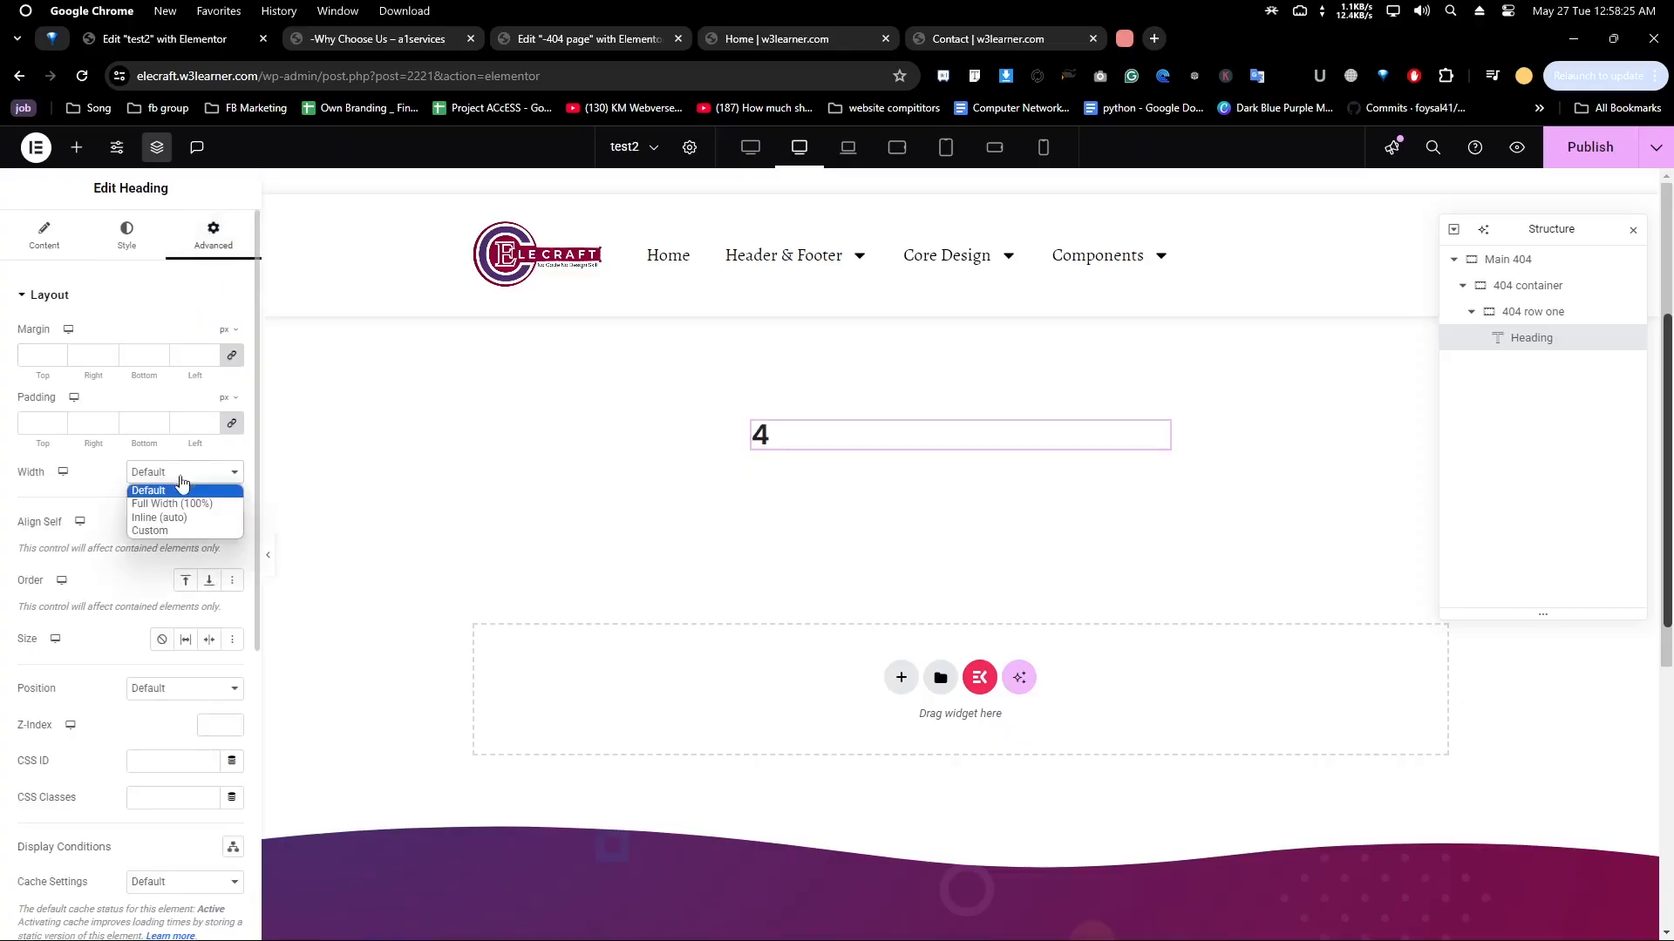
{"action": "left_click", "coordinate": [159, 518]}
{"action": "left_click", "coordinate": [170, 475]}
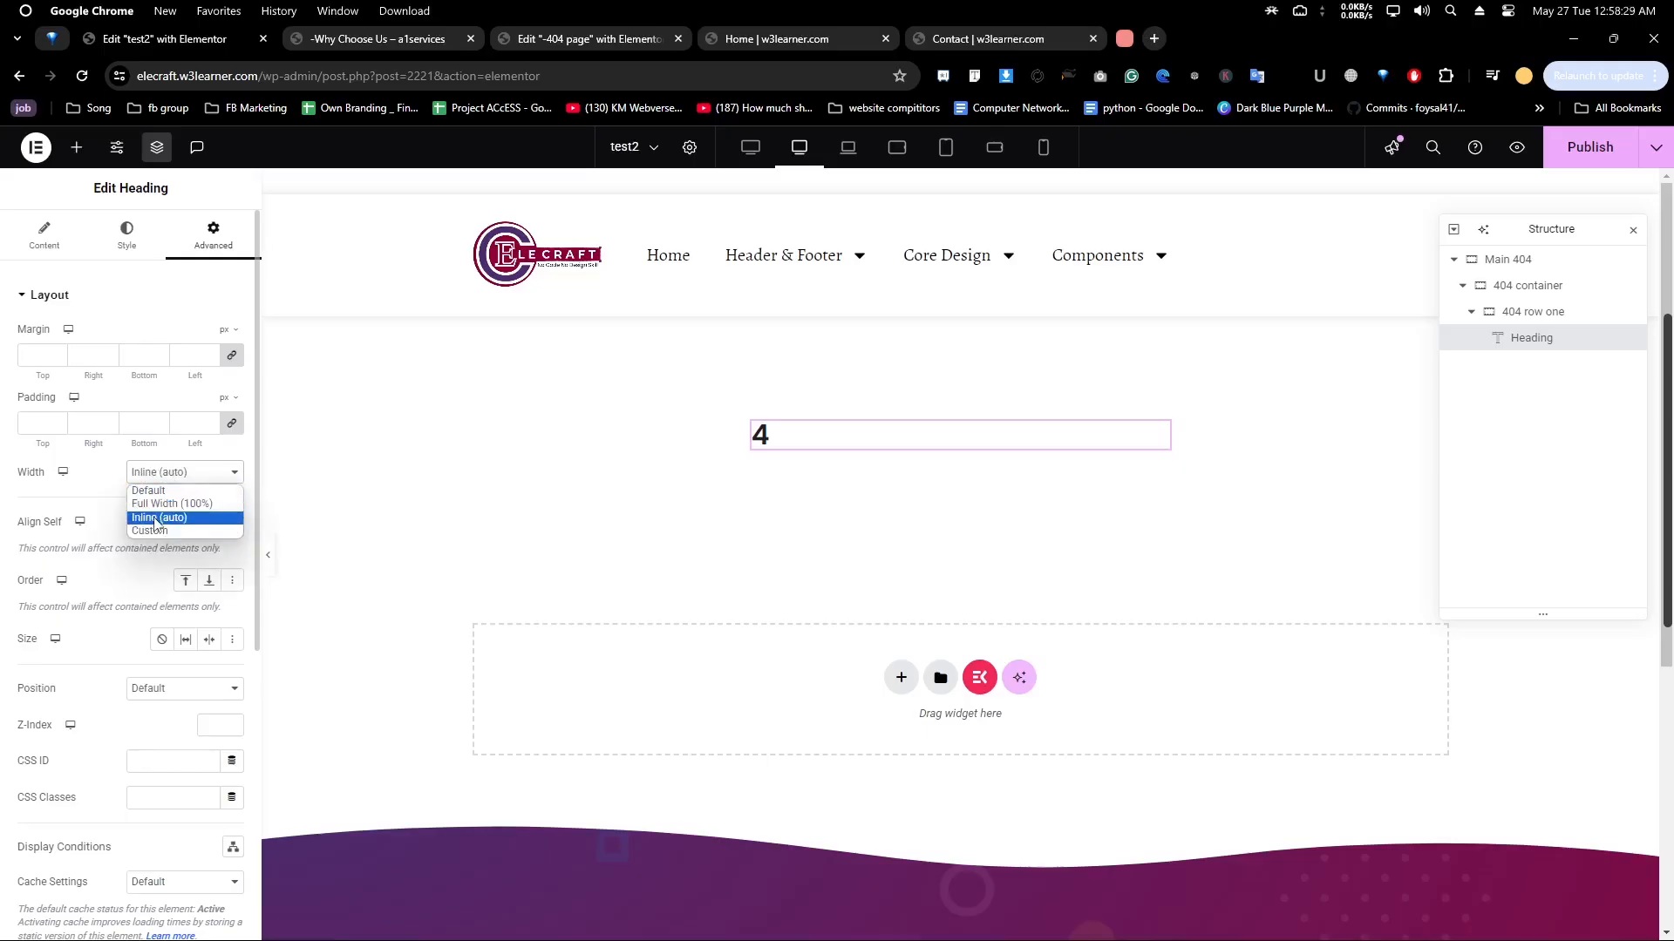
{"action": "left_click", "coordinate": [150, 530]}
{"action": "left_click_drag", "start_coordinate": [17, 534], "coordinate": [33, 536]}
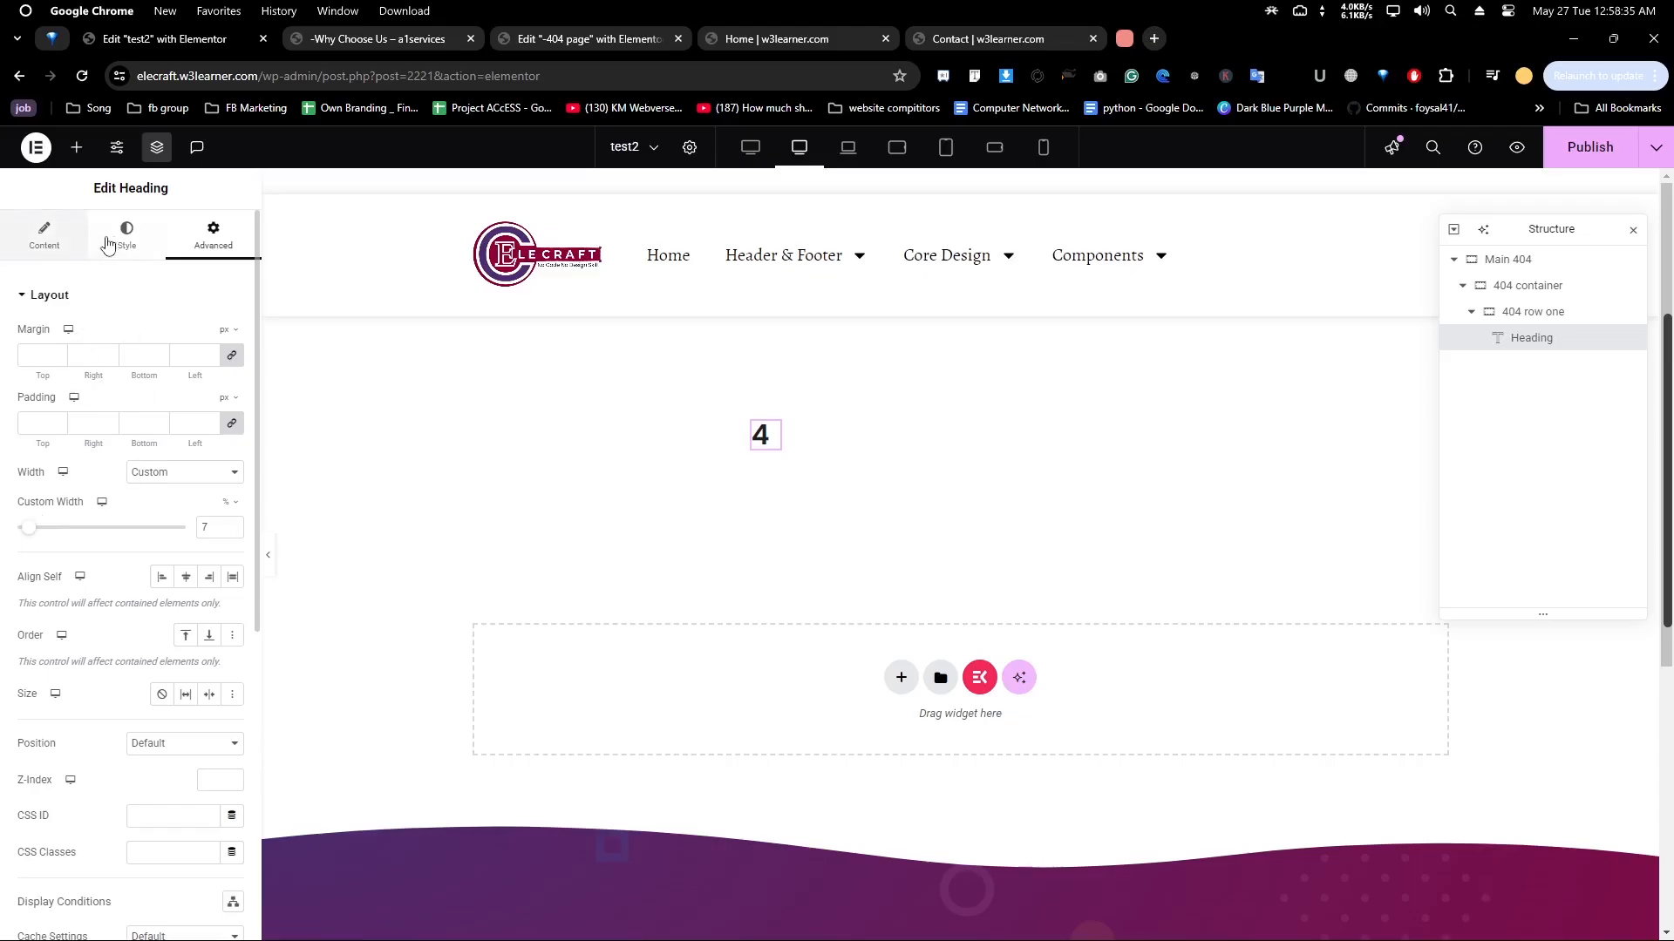
Open the 4 heading's typography settings and search the font families for "neto"
{"action": "left_click", "coordinate": [125, 249]}
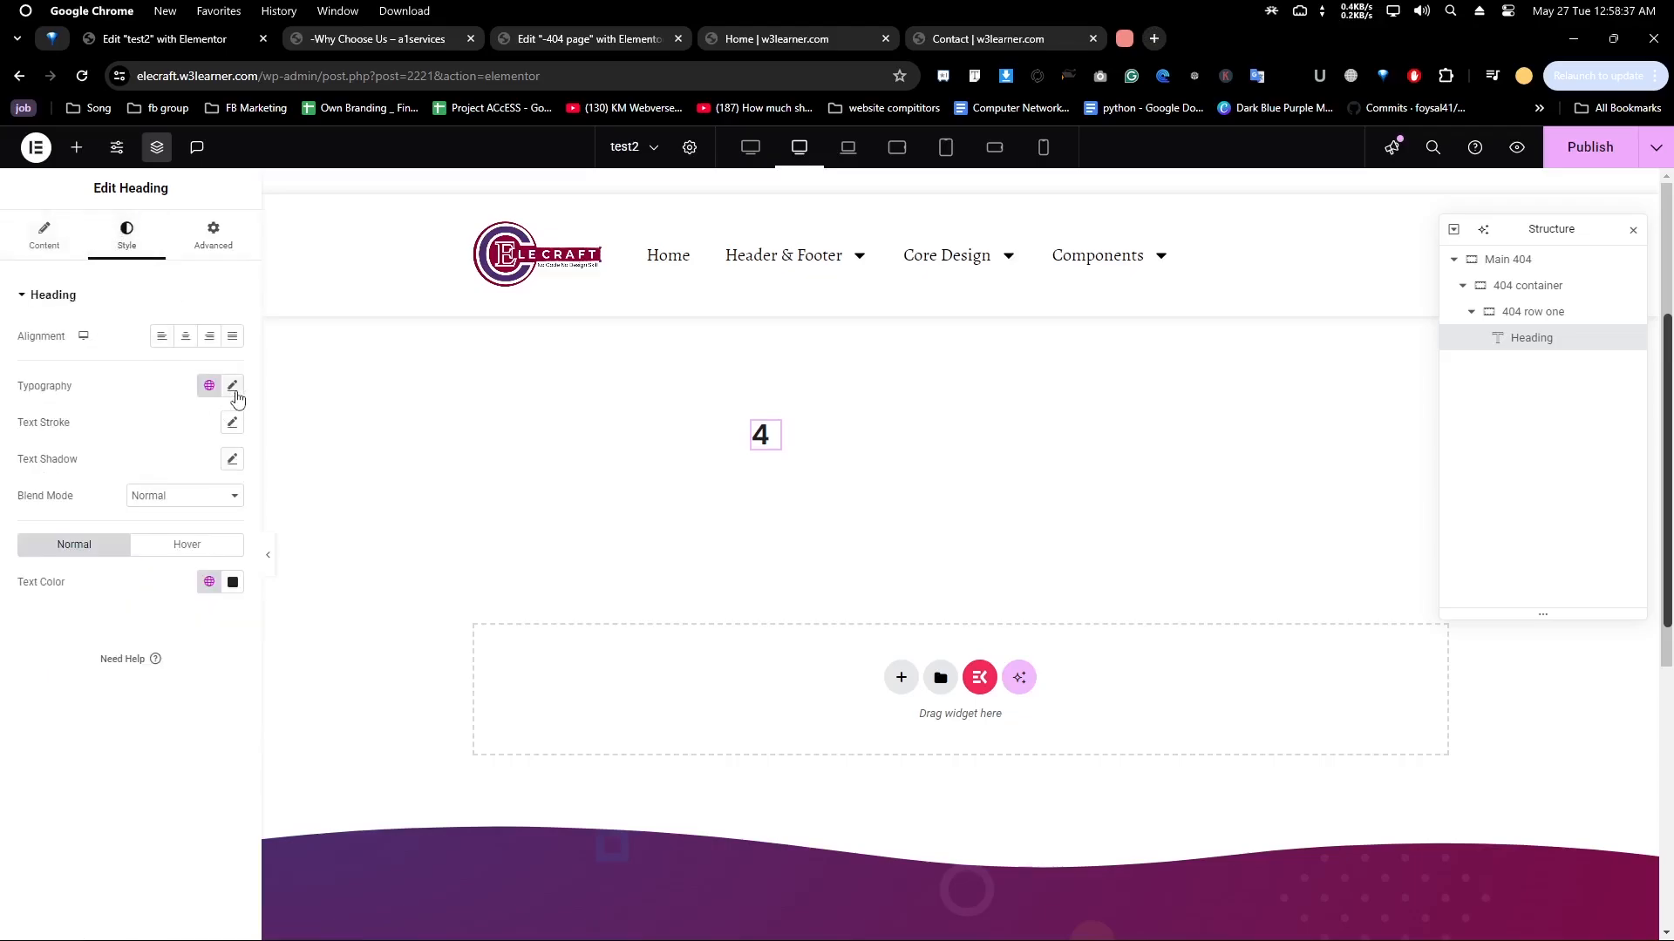
{"action": "left_click", "coordinate": [233, 387]}
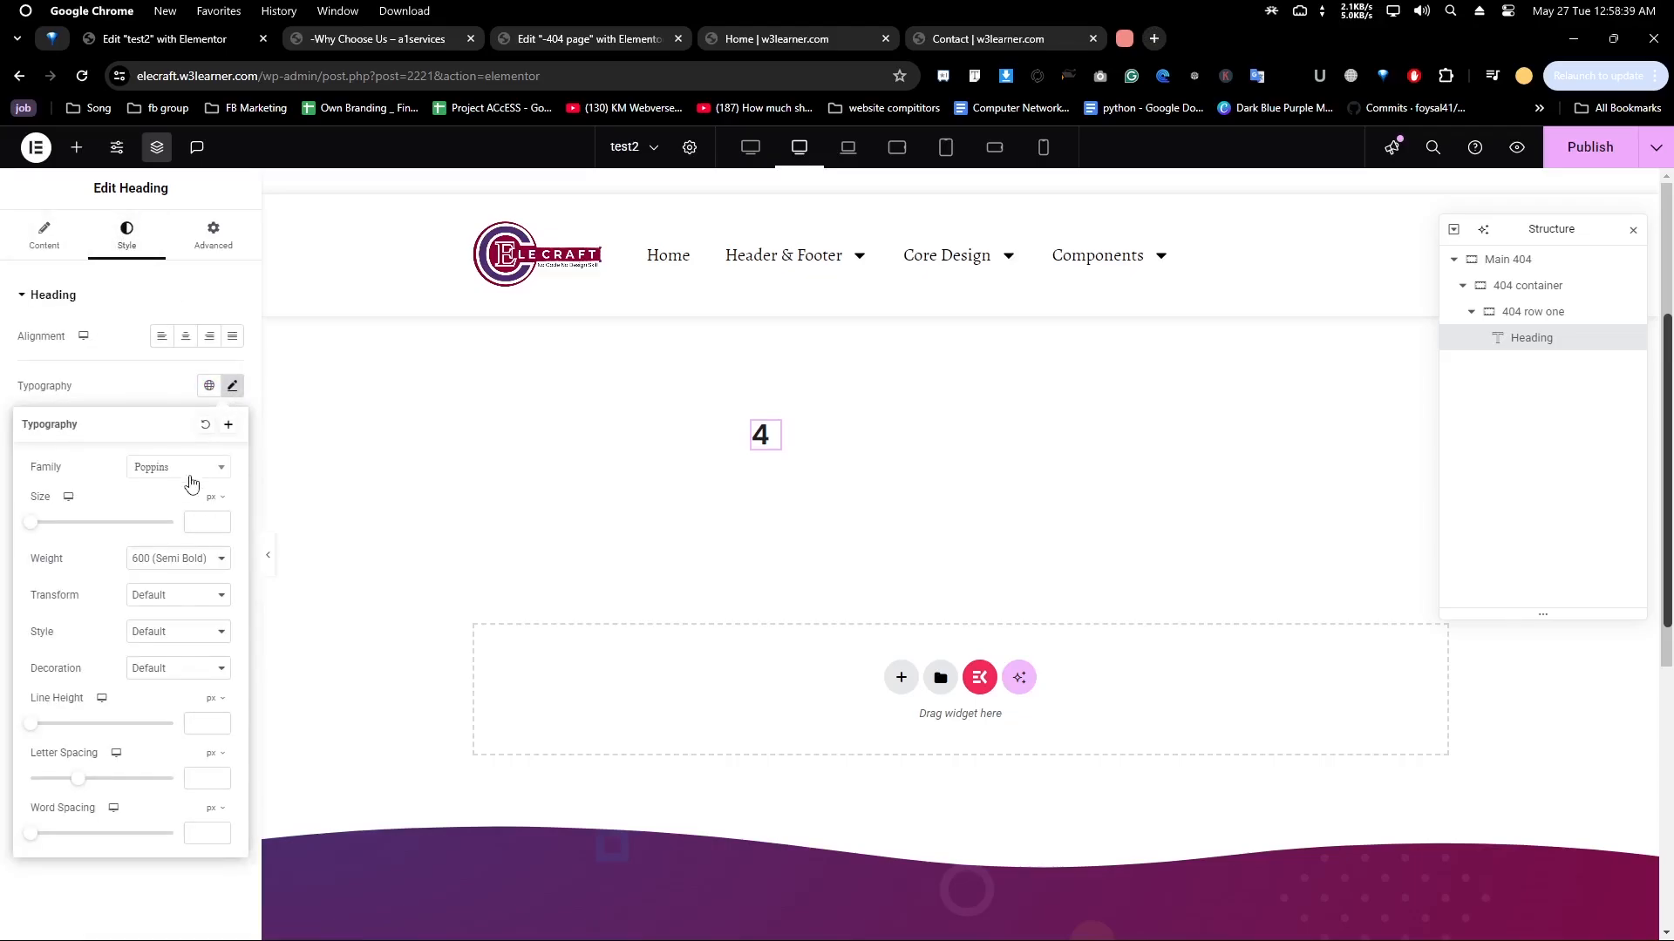
{"action": "left_click", "coordinate": [190, 472]}
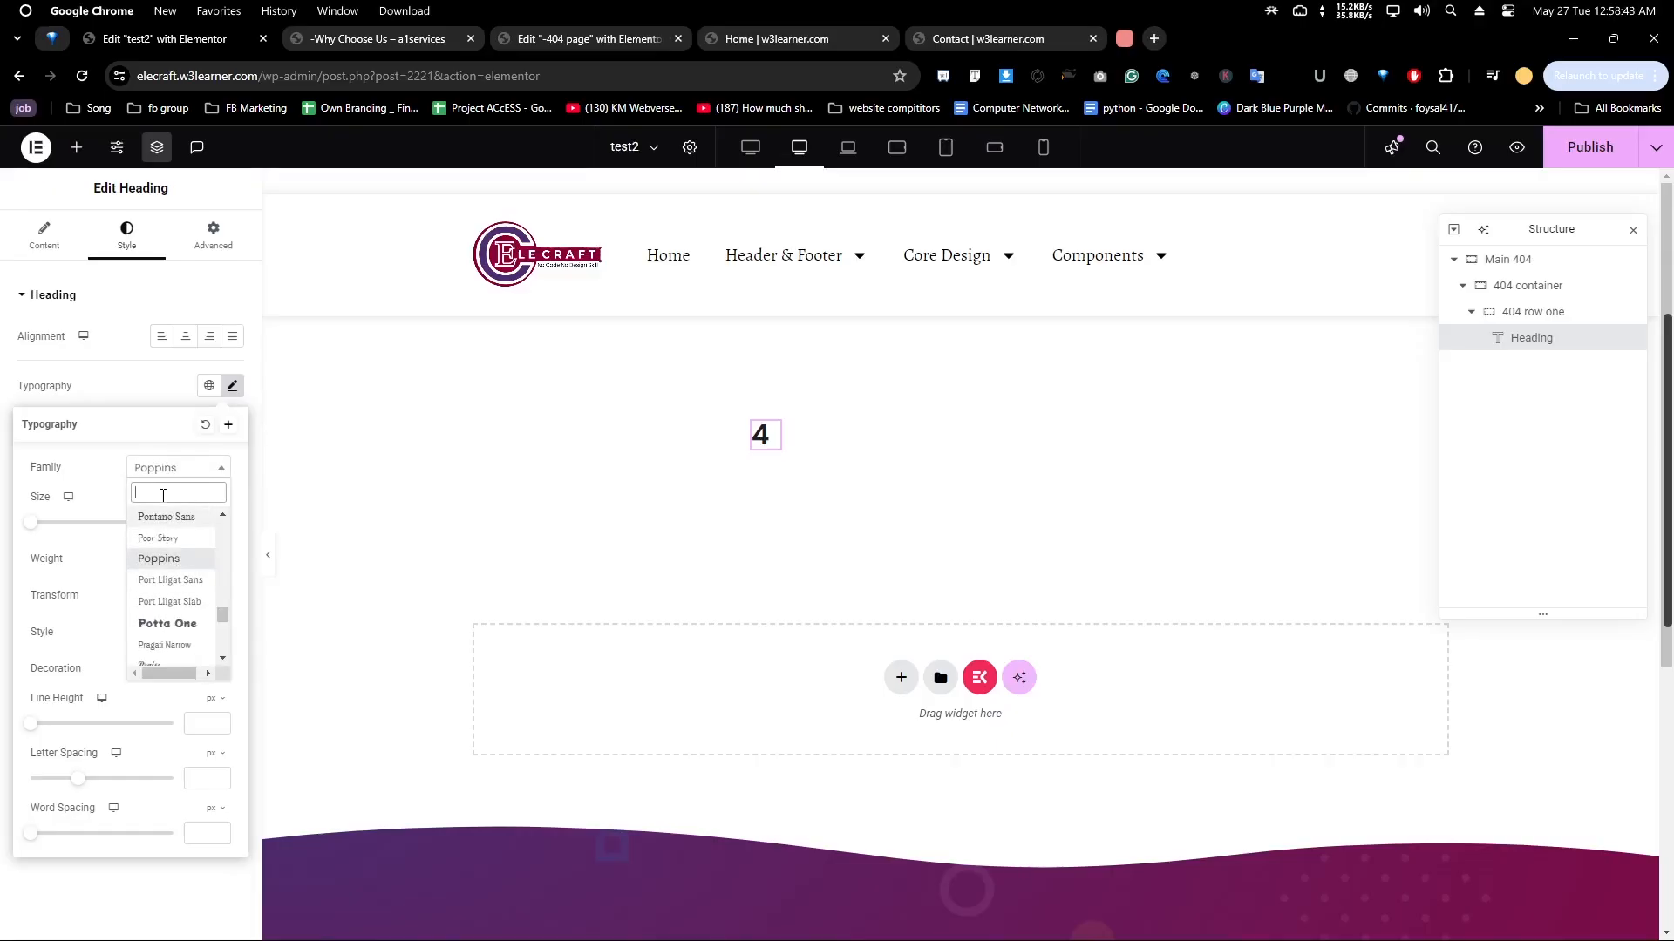
{"action": "type", "text": "neto"}
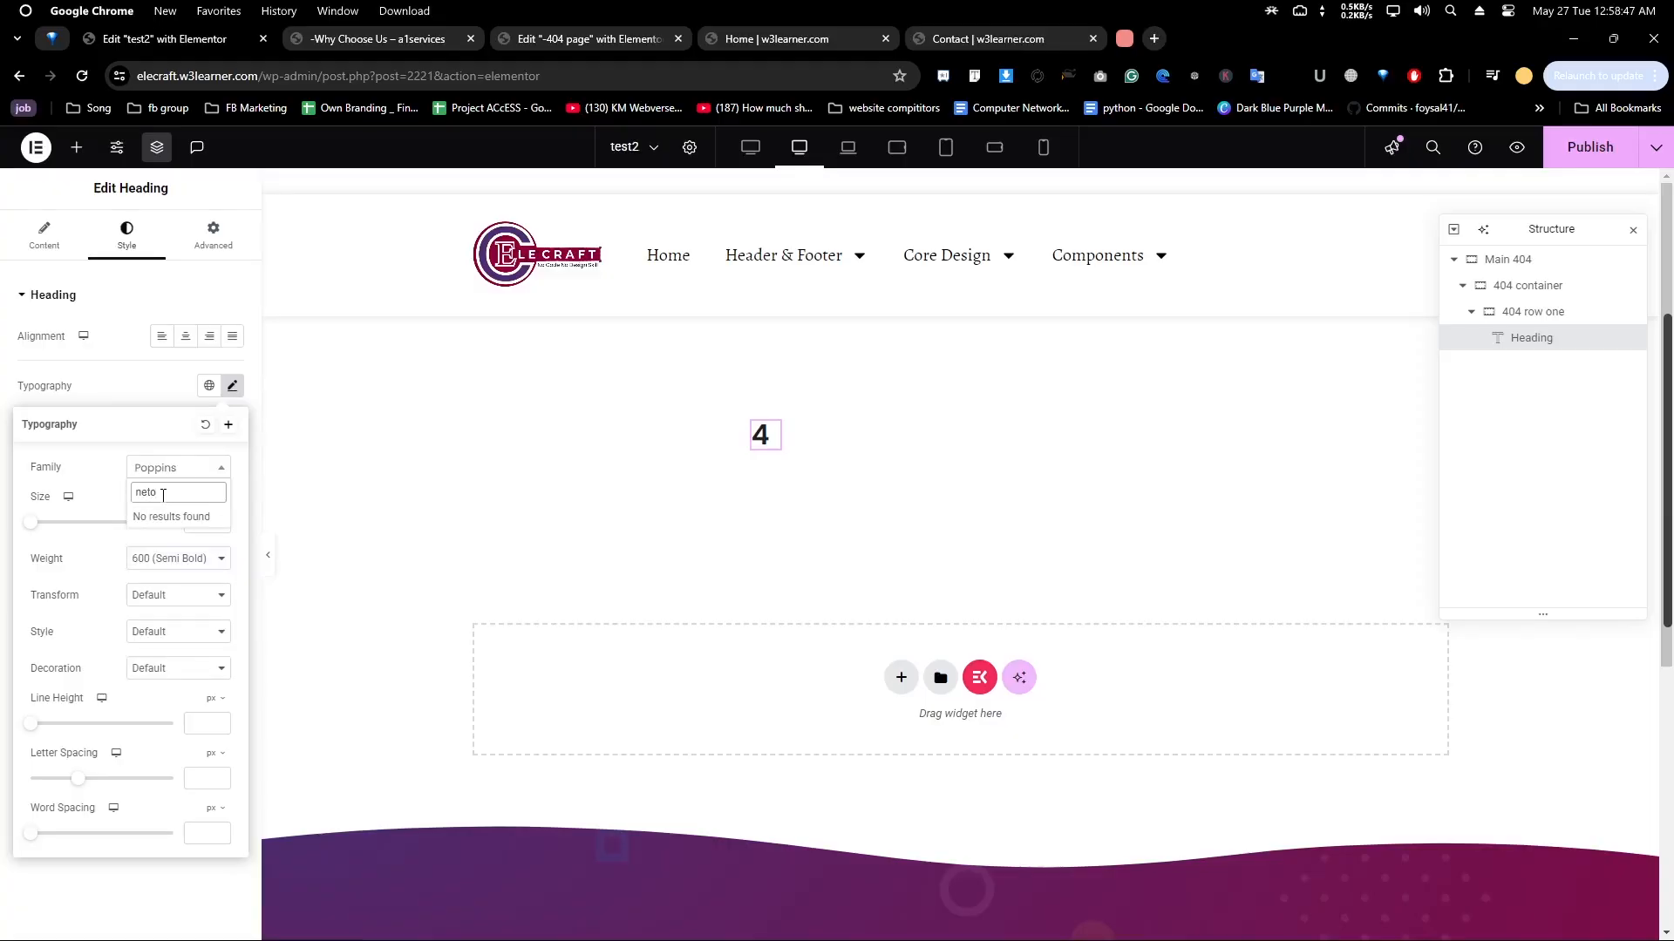
{"action": "key", "text": "BackSpace"}
{"action": "key", "text": "BackSpace"}
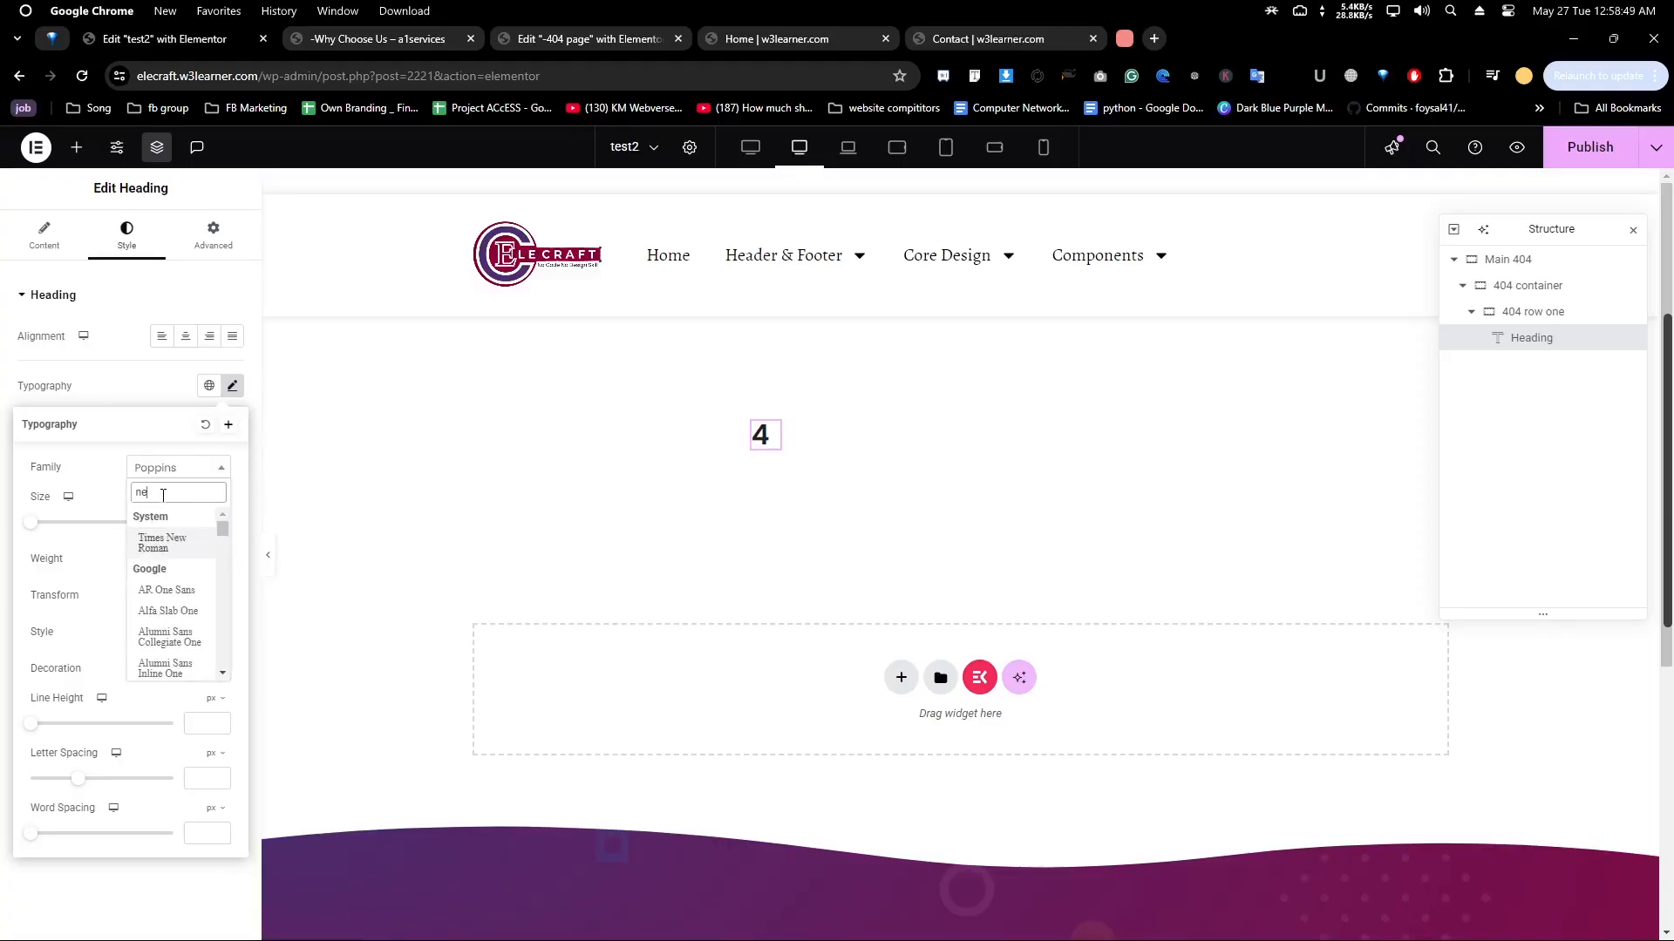
{"action": "type", "text": "to"}
{"action": "key", "text": "BackSpace"}
{"action": "key", "text": "BackSpace"}
{"action": "key", "text": "BackSpace"}
{"action": "key", "text": "BackSpace"}
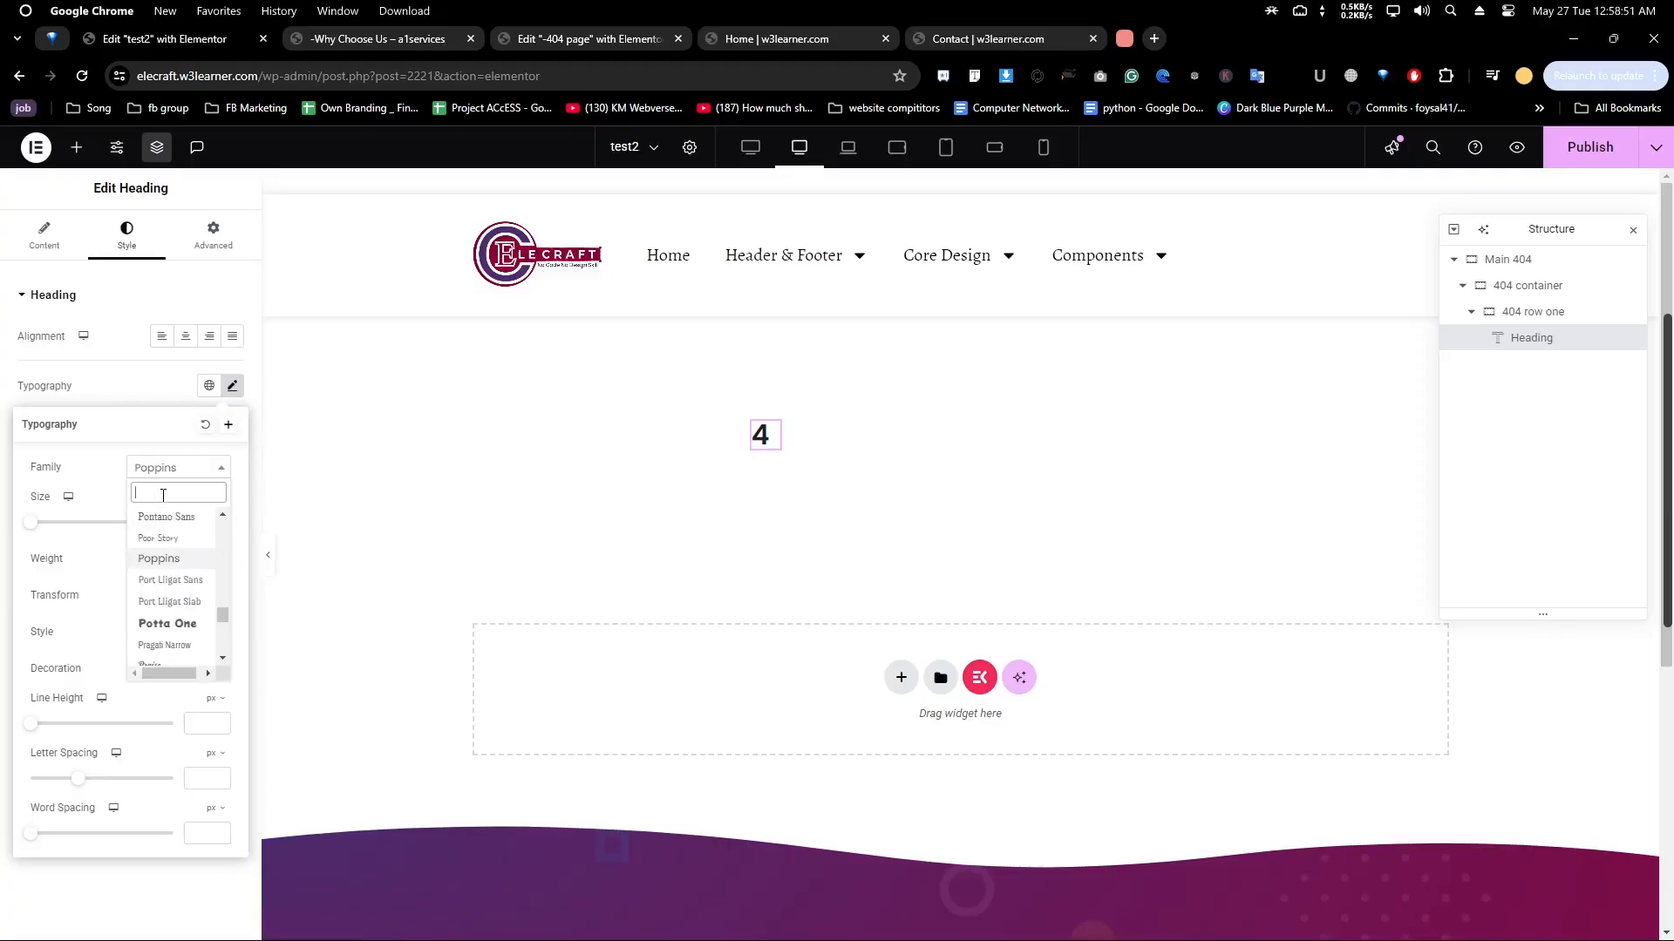
{"action": "type", "text": "Ne"}
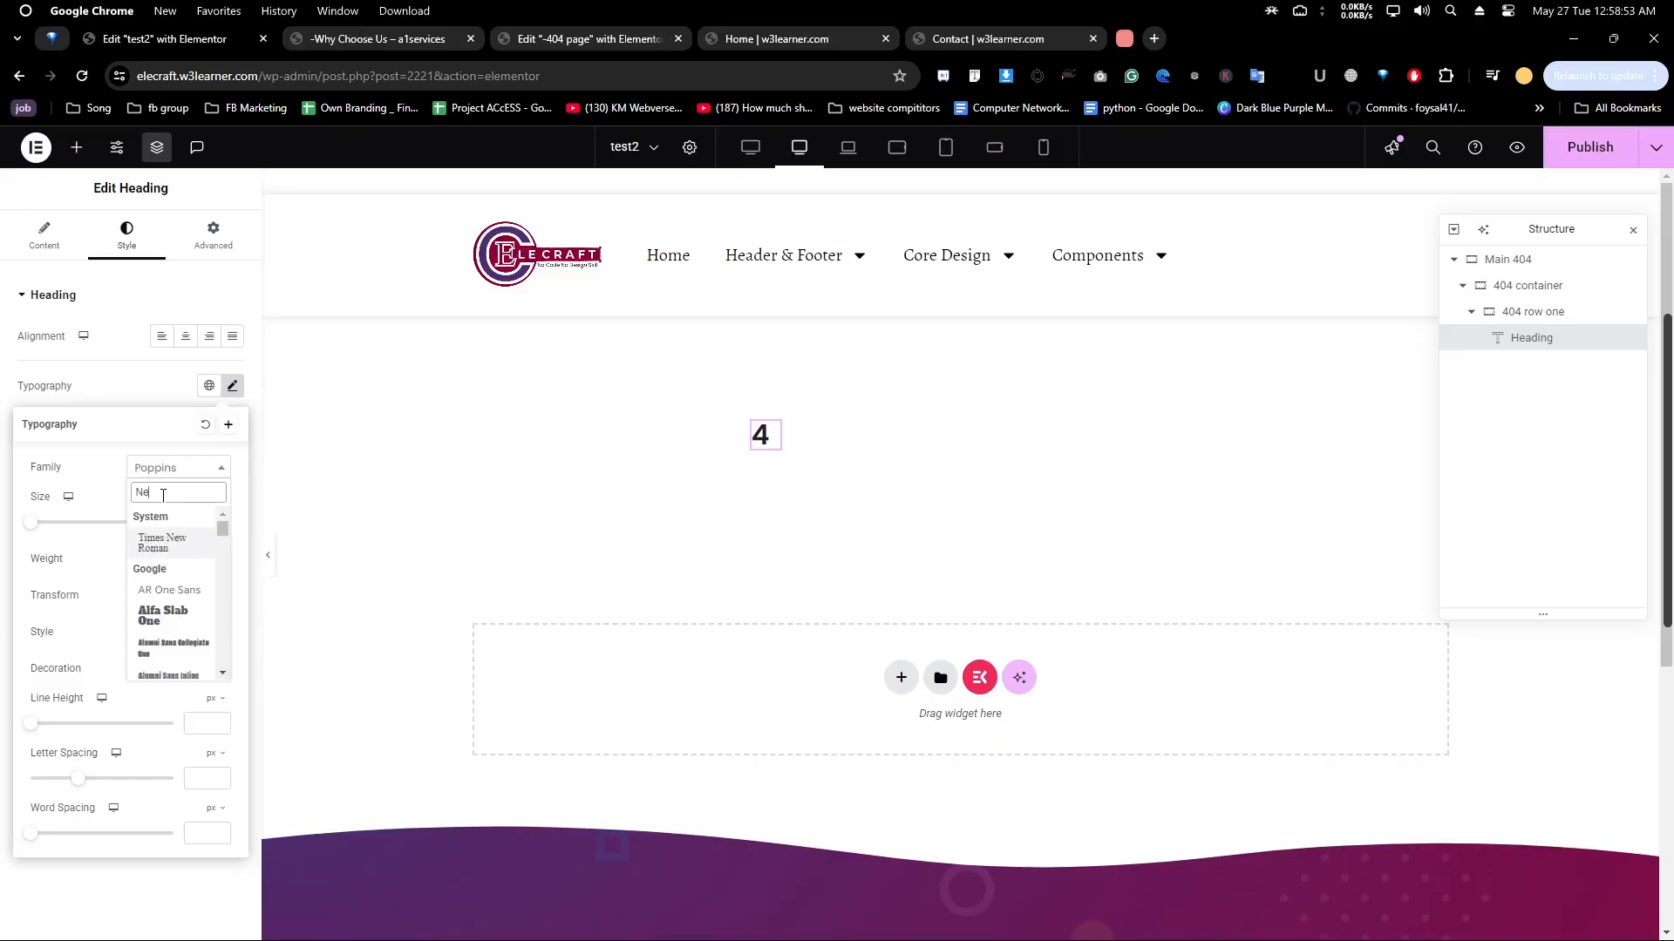
{"action": "type", "text": "t"}
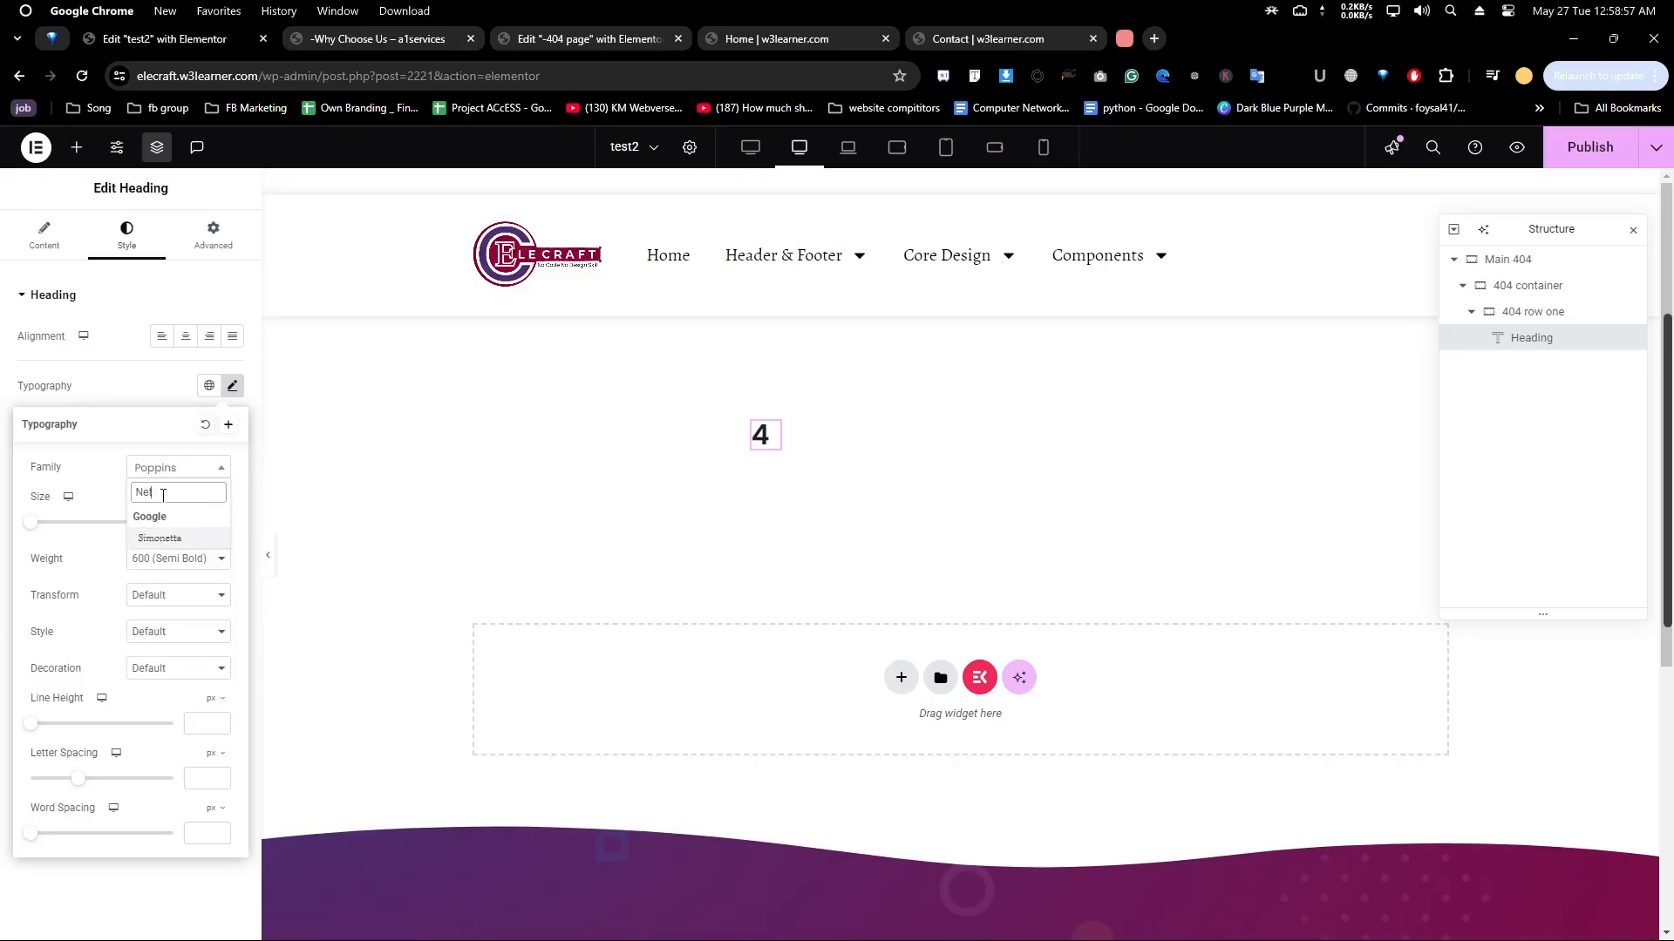
Copy the site domain from the -404 page editor's address and load elecraft.w3learner.com in the w3learner Home browser tab
{"action": "left_click", "coordinate": [571, 40]}
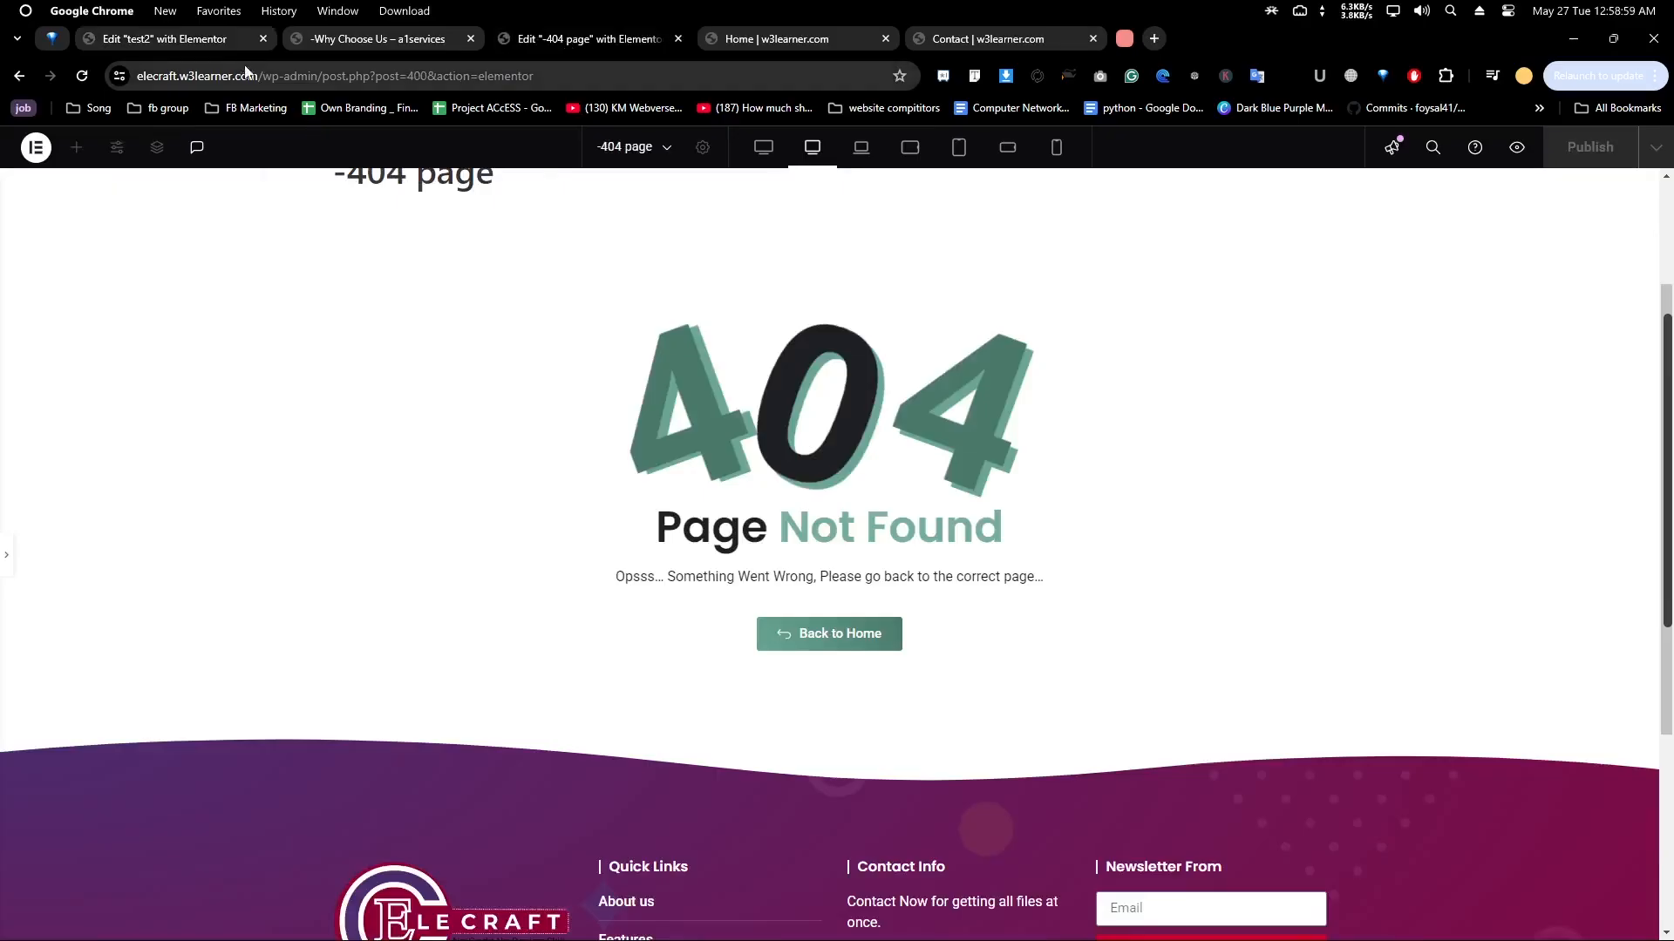
{"action": "left_click_drag", "start_coordinate": [258, 77], "coordinate": [131, 82]}
{"action": "key", "text": "ctrl+c"}
{"action": "left_click", "coordinate": [362, 72]}
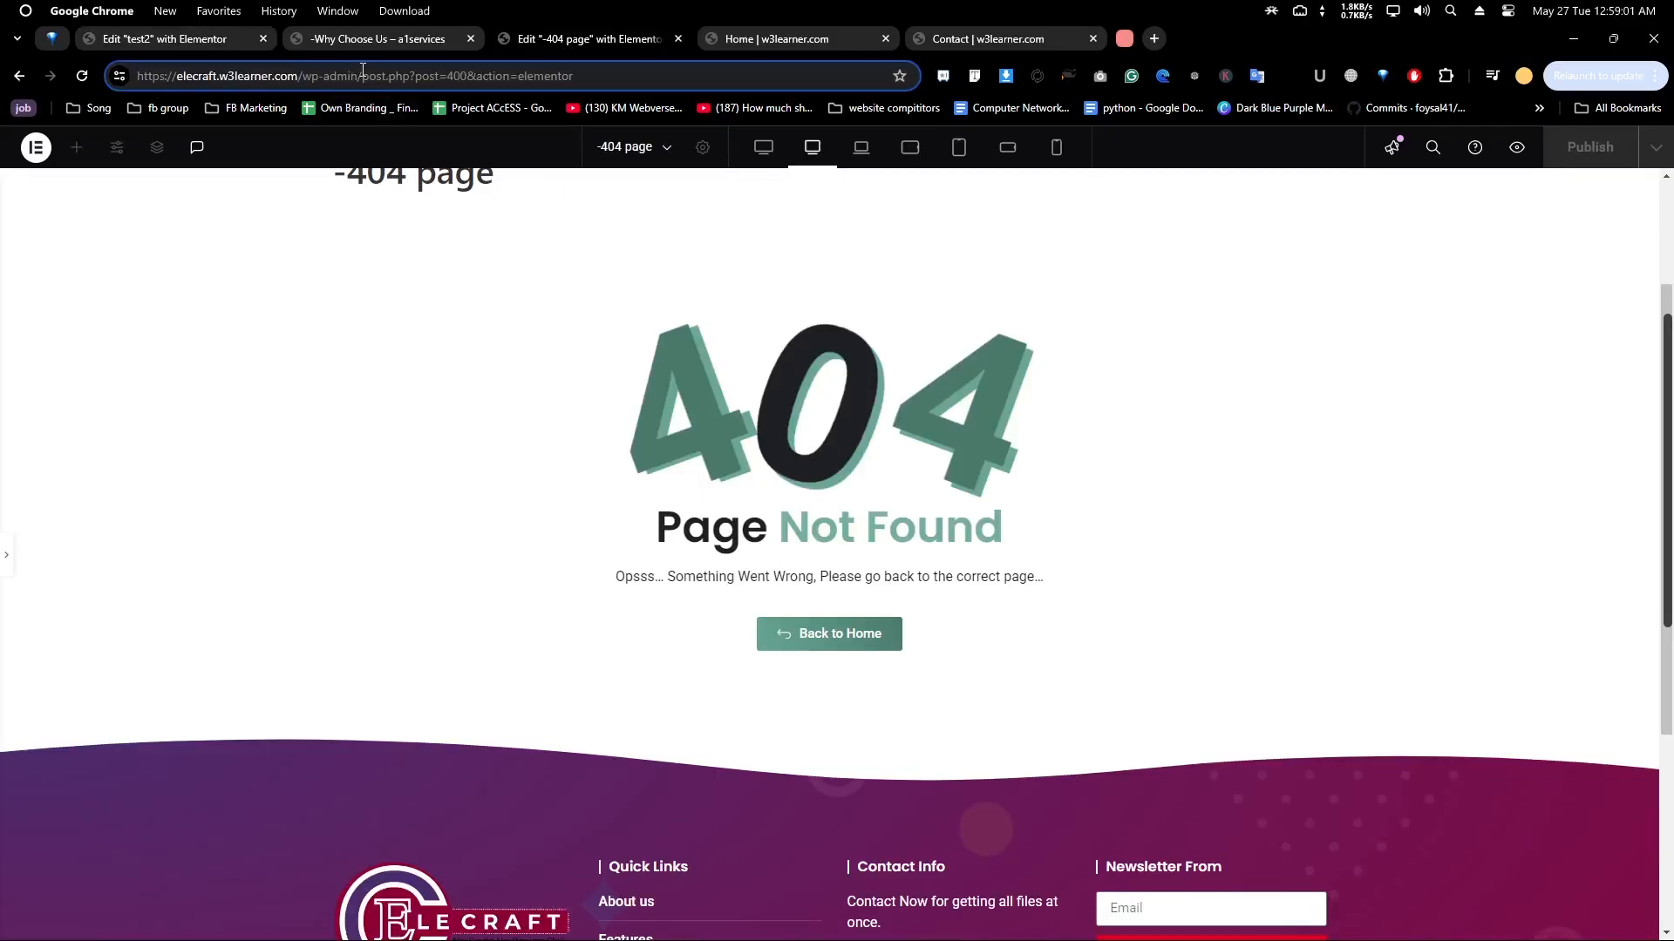
{"action": "left_click", "coordinate": [761, 44]}
{"action": "left_click", "coordinate": [718, 76]}
{"action": "key", "text": "ctrl+v"}
{"action": "key", "text": "Return"}
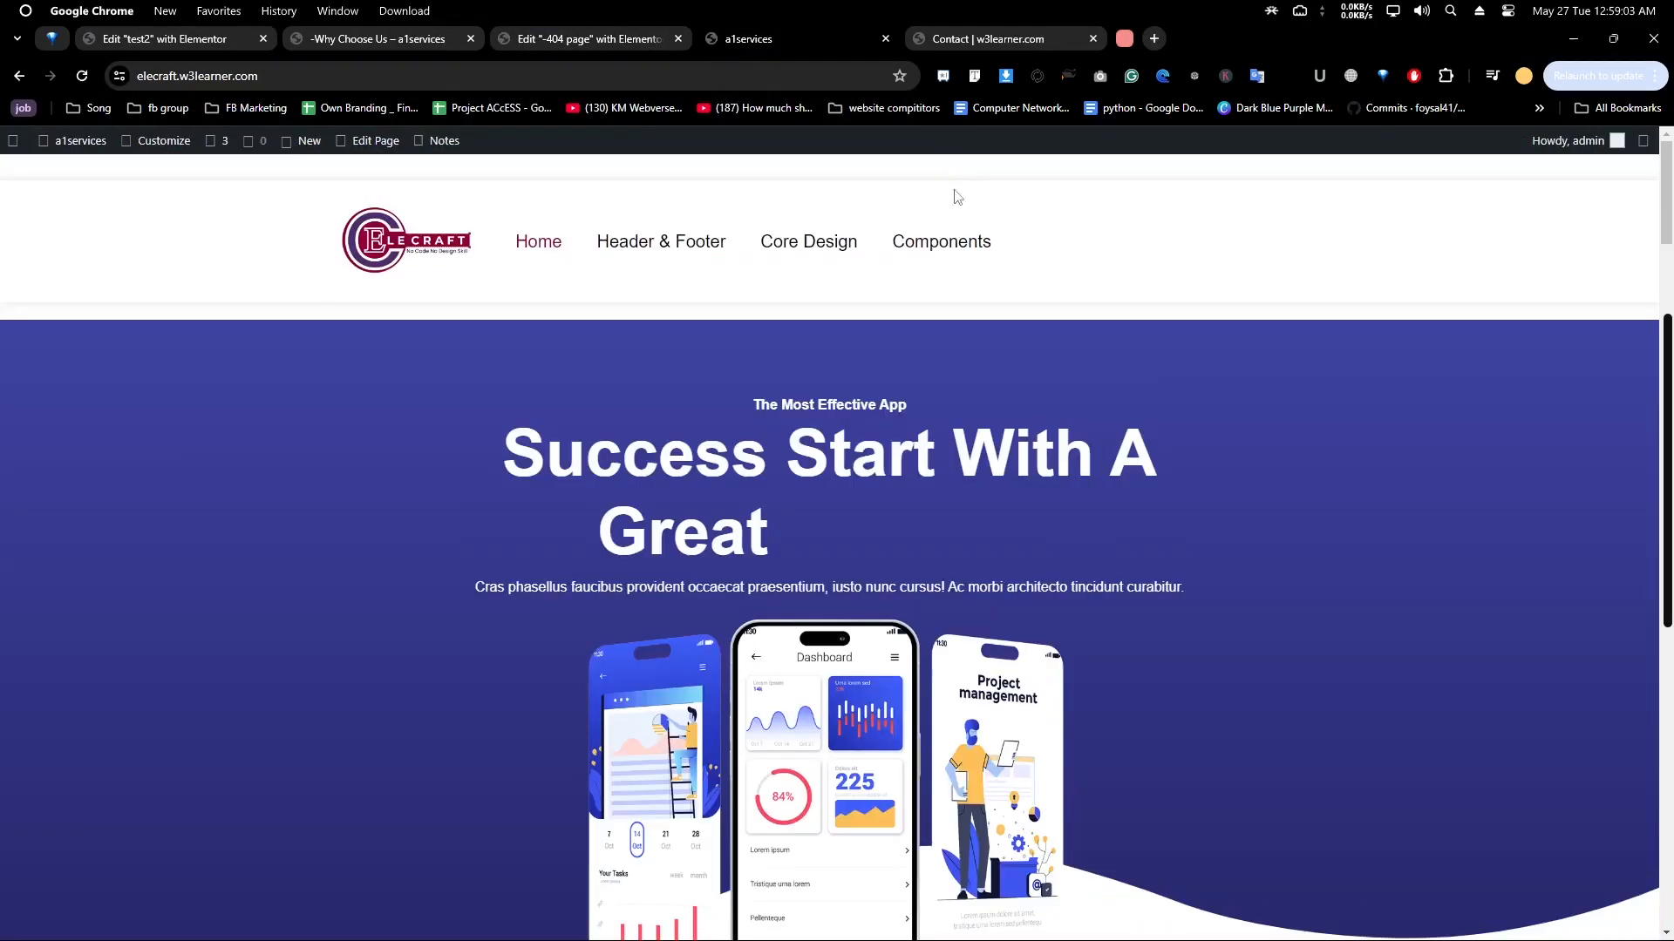
Open the live -404 page from the site's Components navigation and inspect the font of its first 4 with Font Finder
{"action": "mouse_move", "coordinate": [1033, 240]}
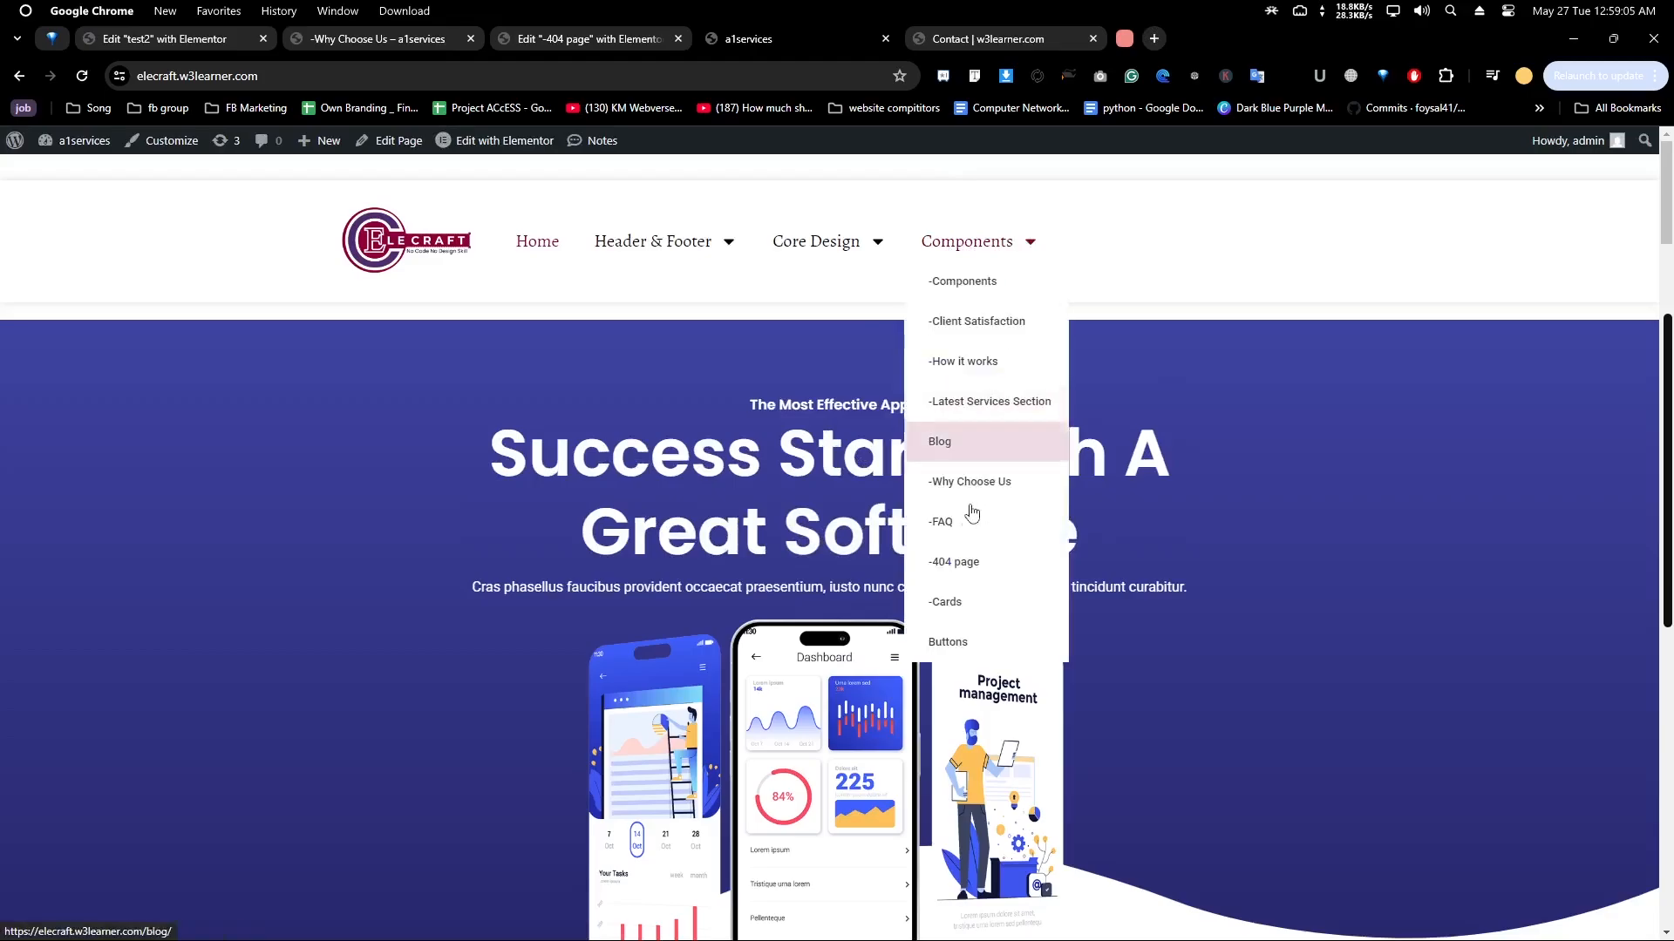
{"action": "left_click", "coordinate": [950, 561]}
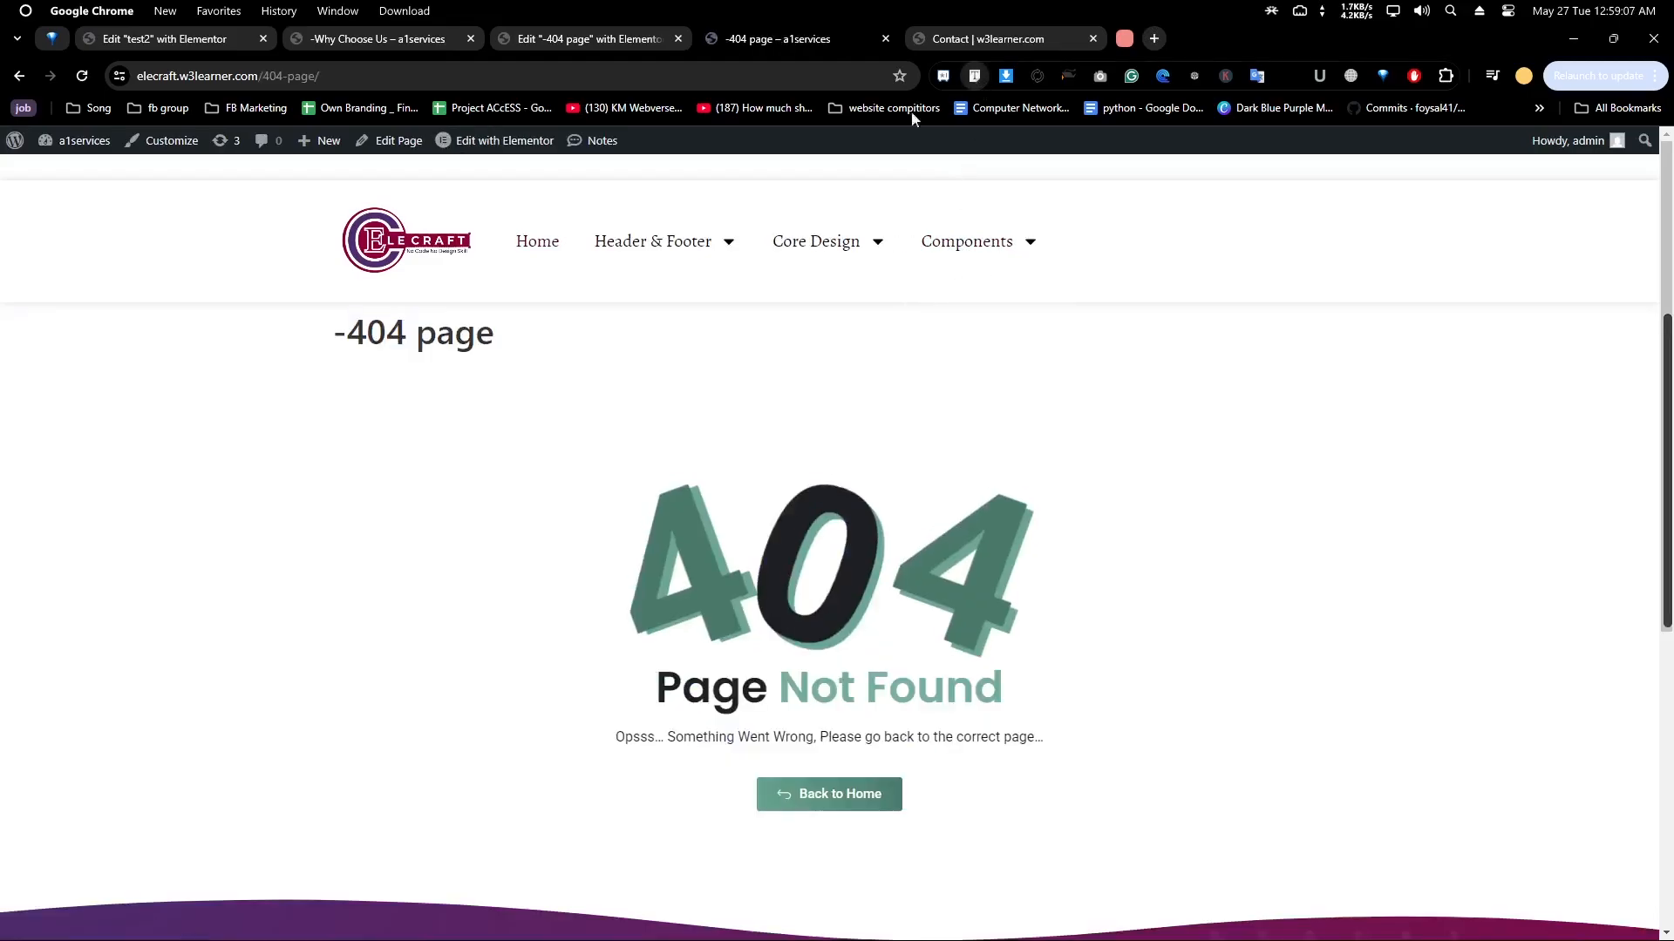
{"action": "left_click", "coordinate": [673, 574]}
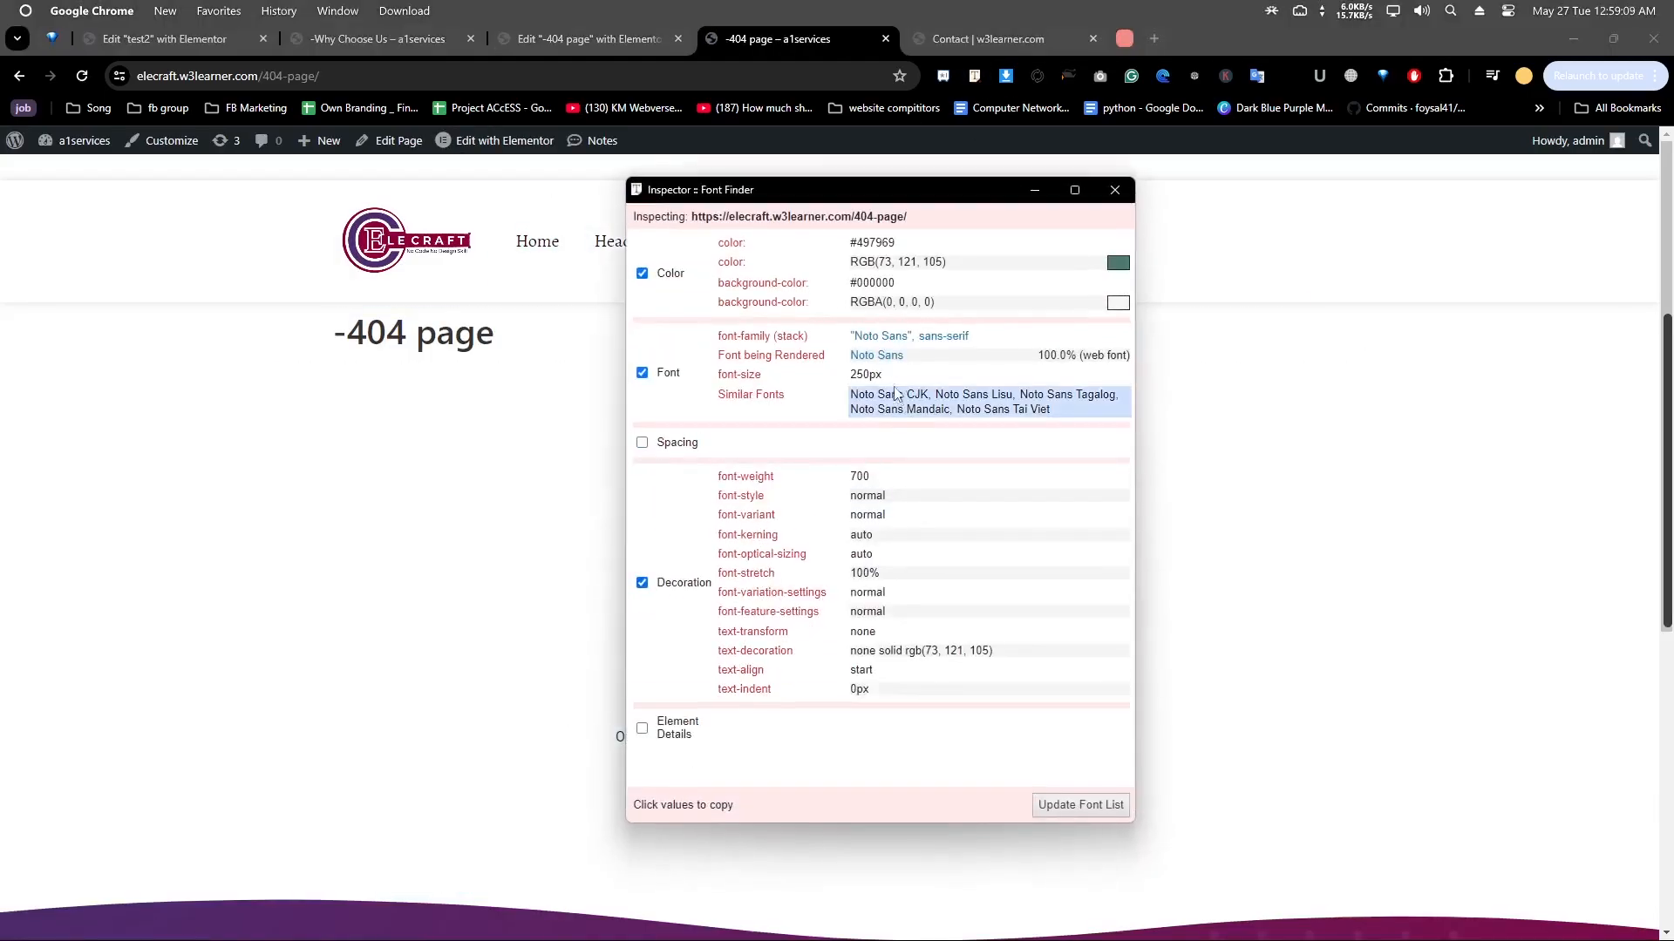
{"action": "left_click_drag", "start_coordinate": [848, 365], "coordinate": [875, 365]}
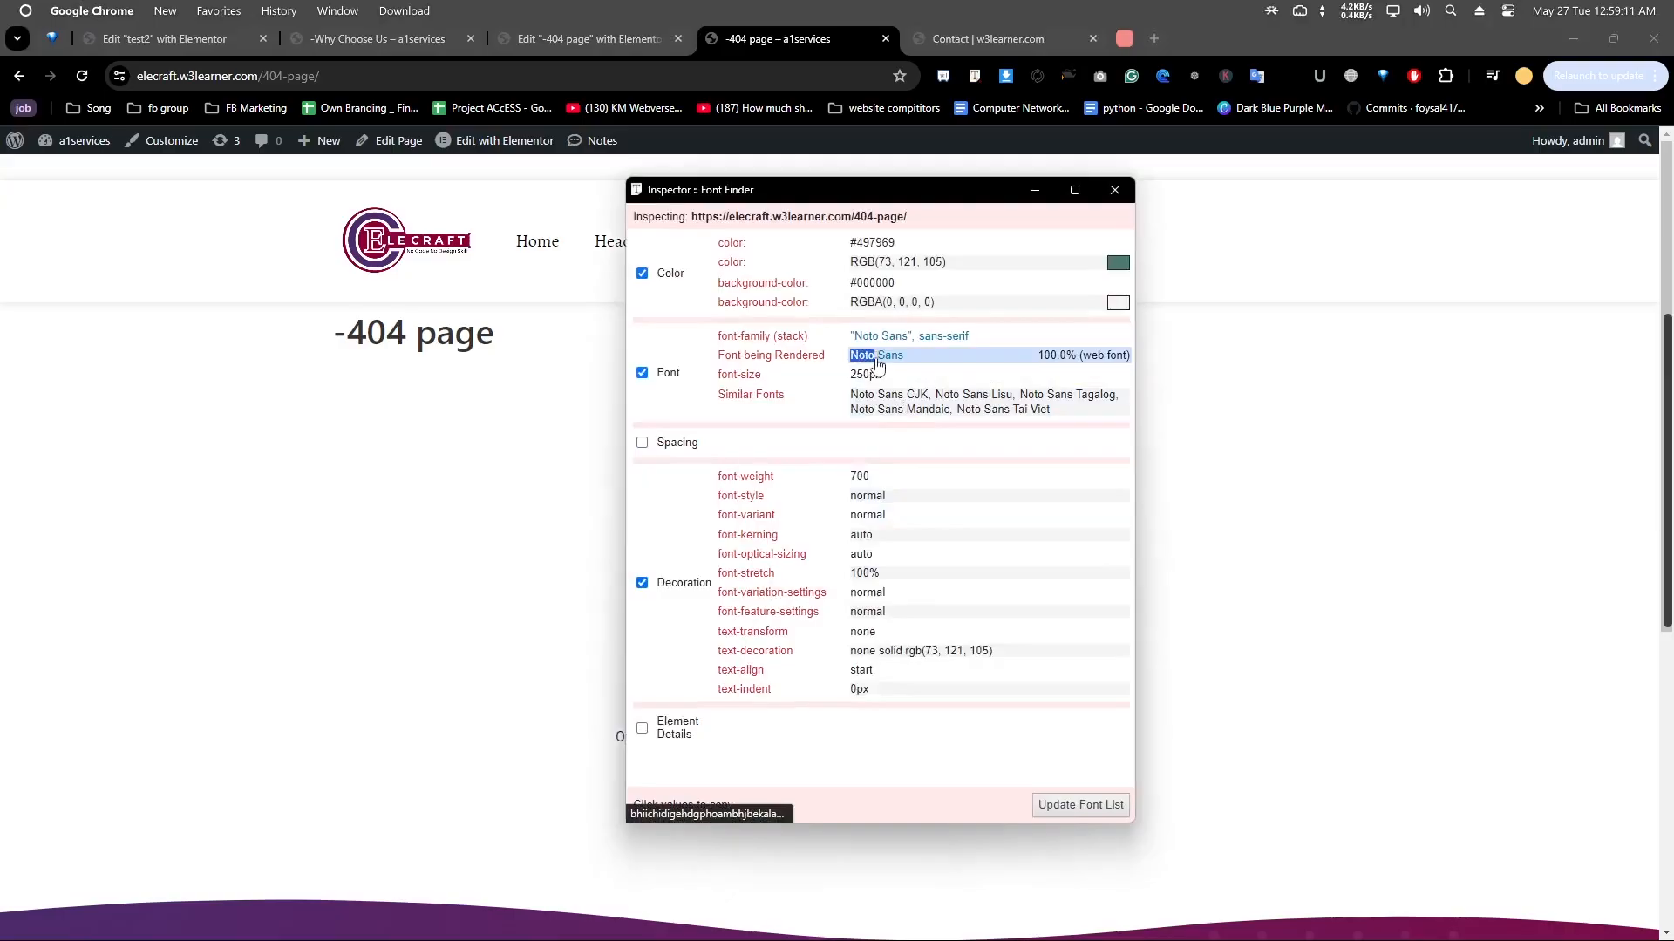
Return to the test2 editor and set the 4 heading's font family to Noto Serif
{"action": "left_click", "coordinate": [161, 39]}
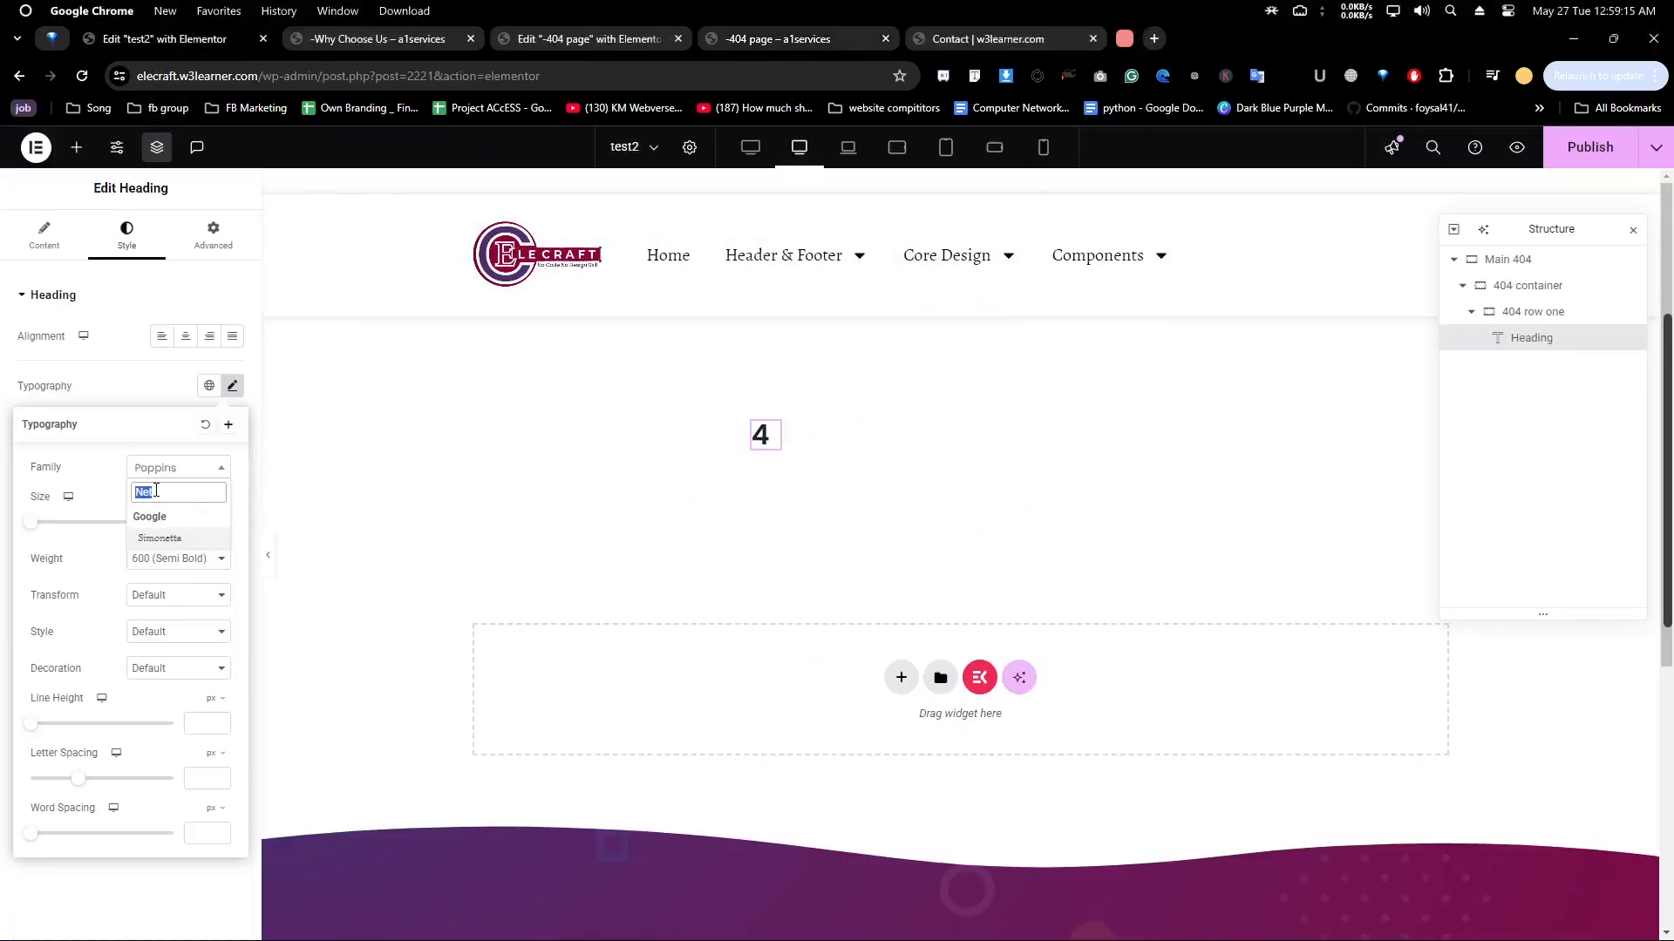
{"action": "key", "text": "BackSpace"}
{"action": "type", "text": "noto"}
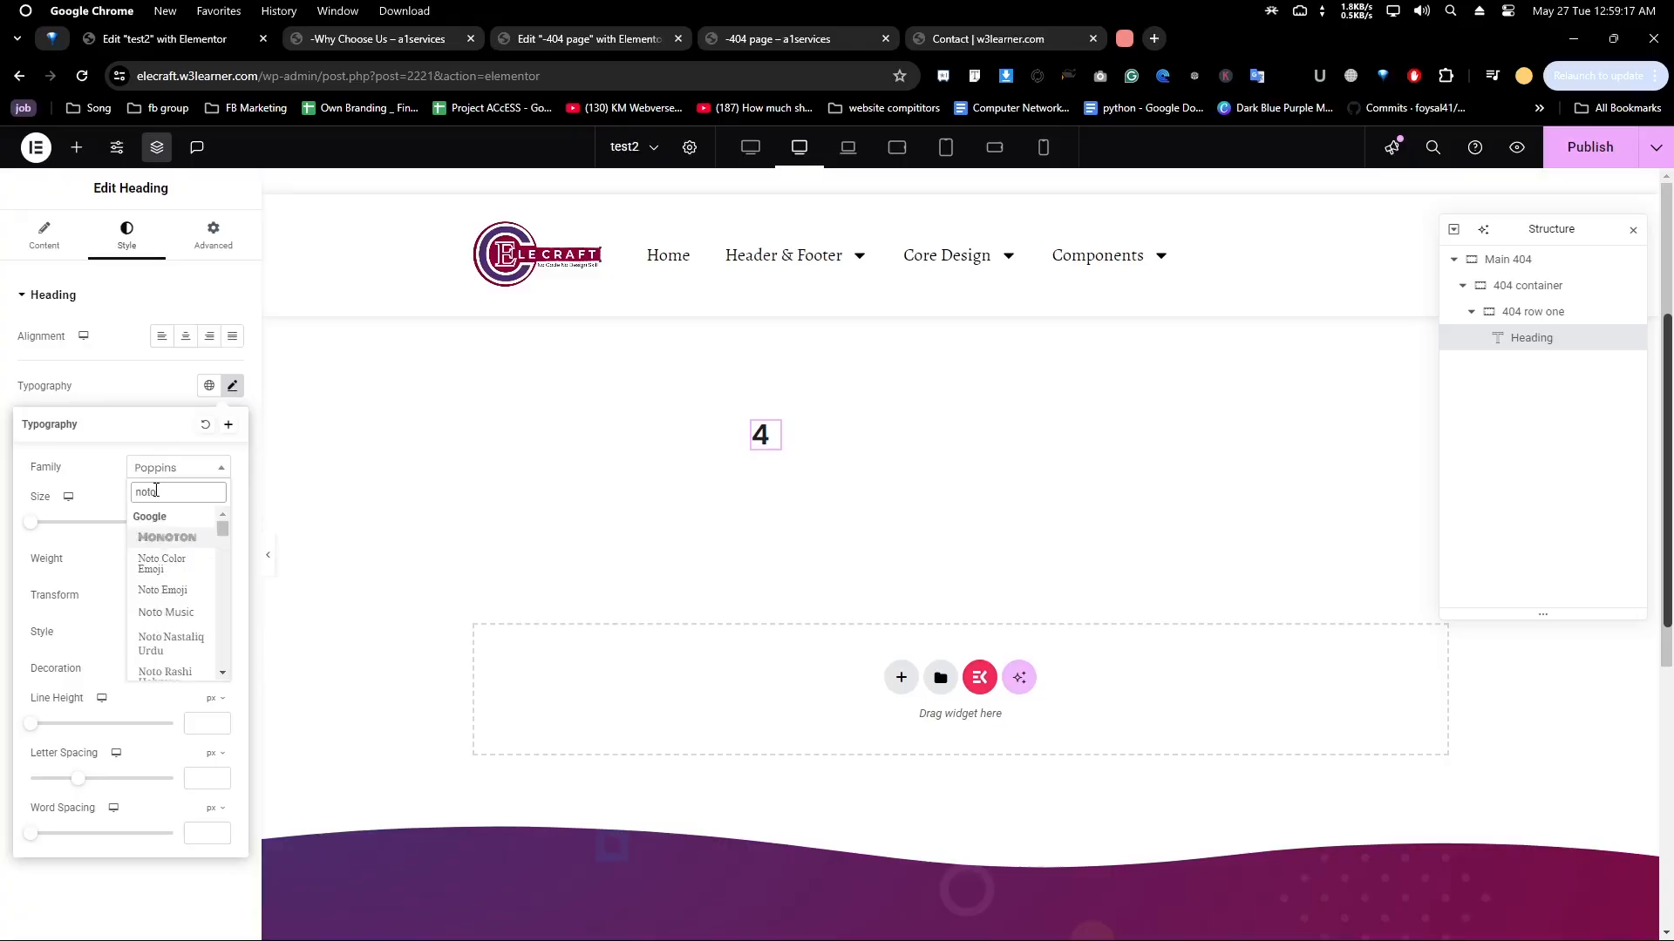
{"action": "type", "text": " se"}
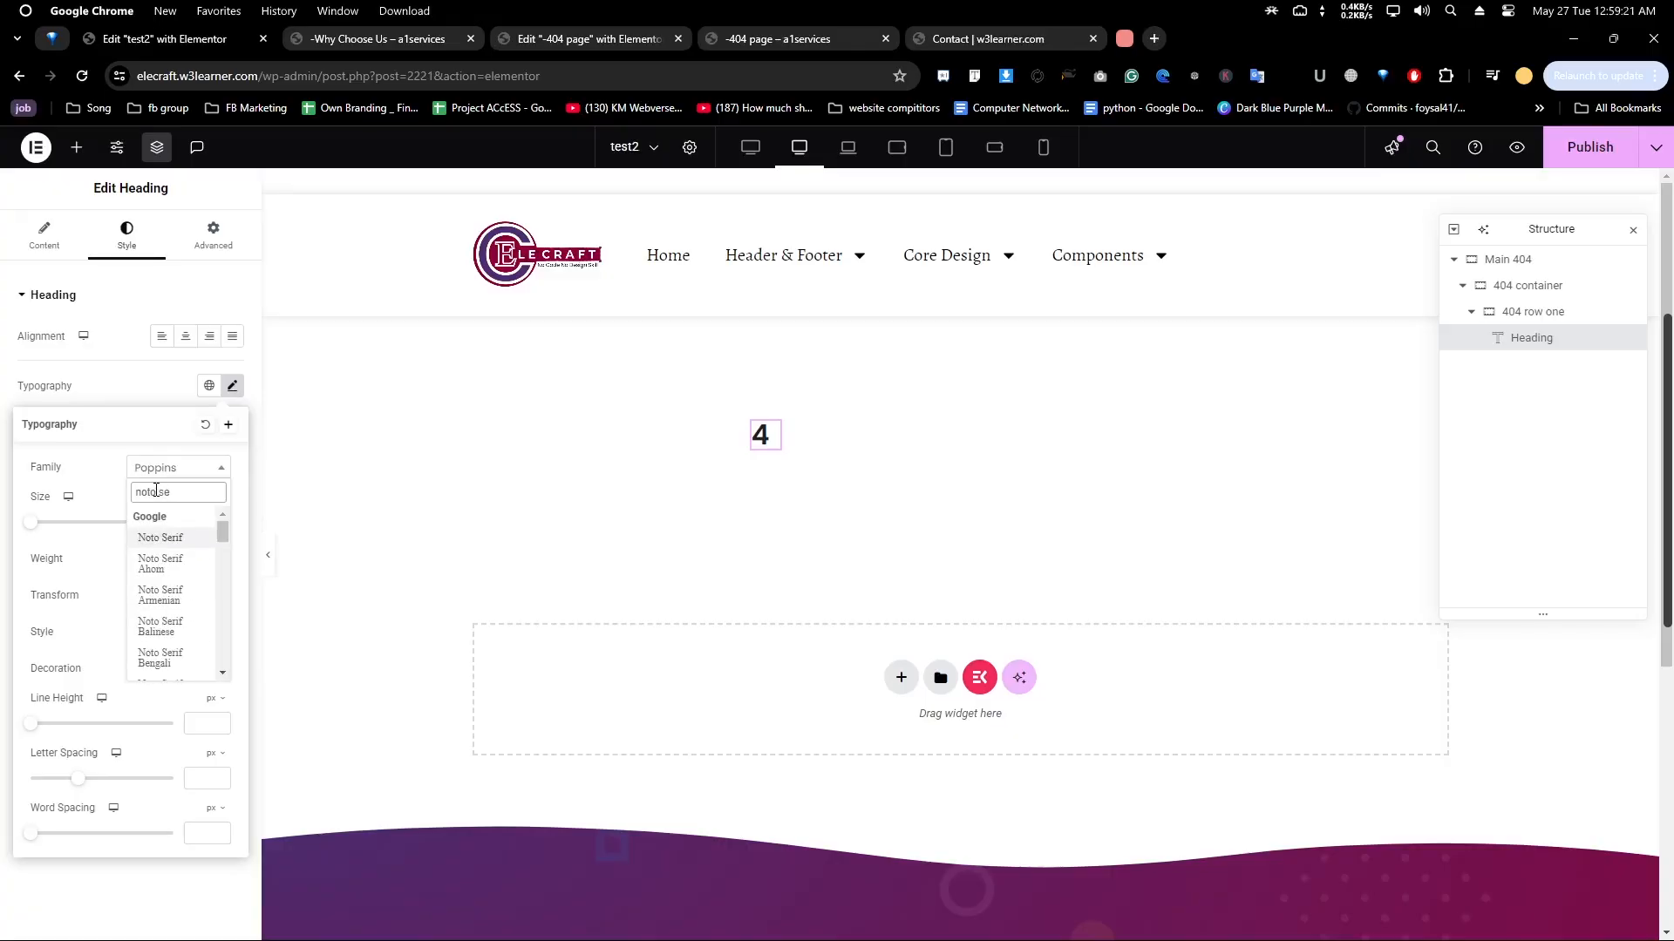
{"action": "scroll", "coordinate": [166, 610], "scroll_direction": "down", "scroll_amount": 3}
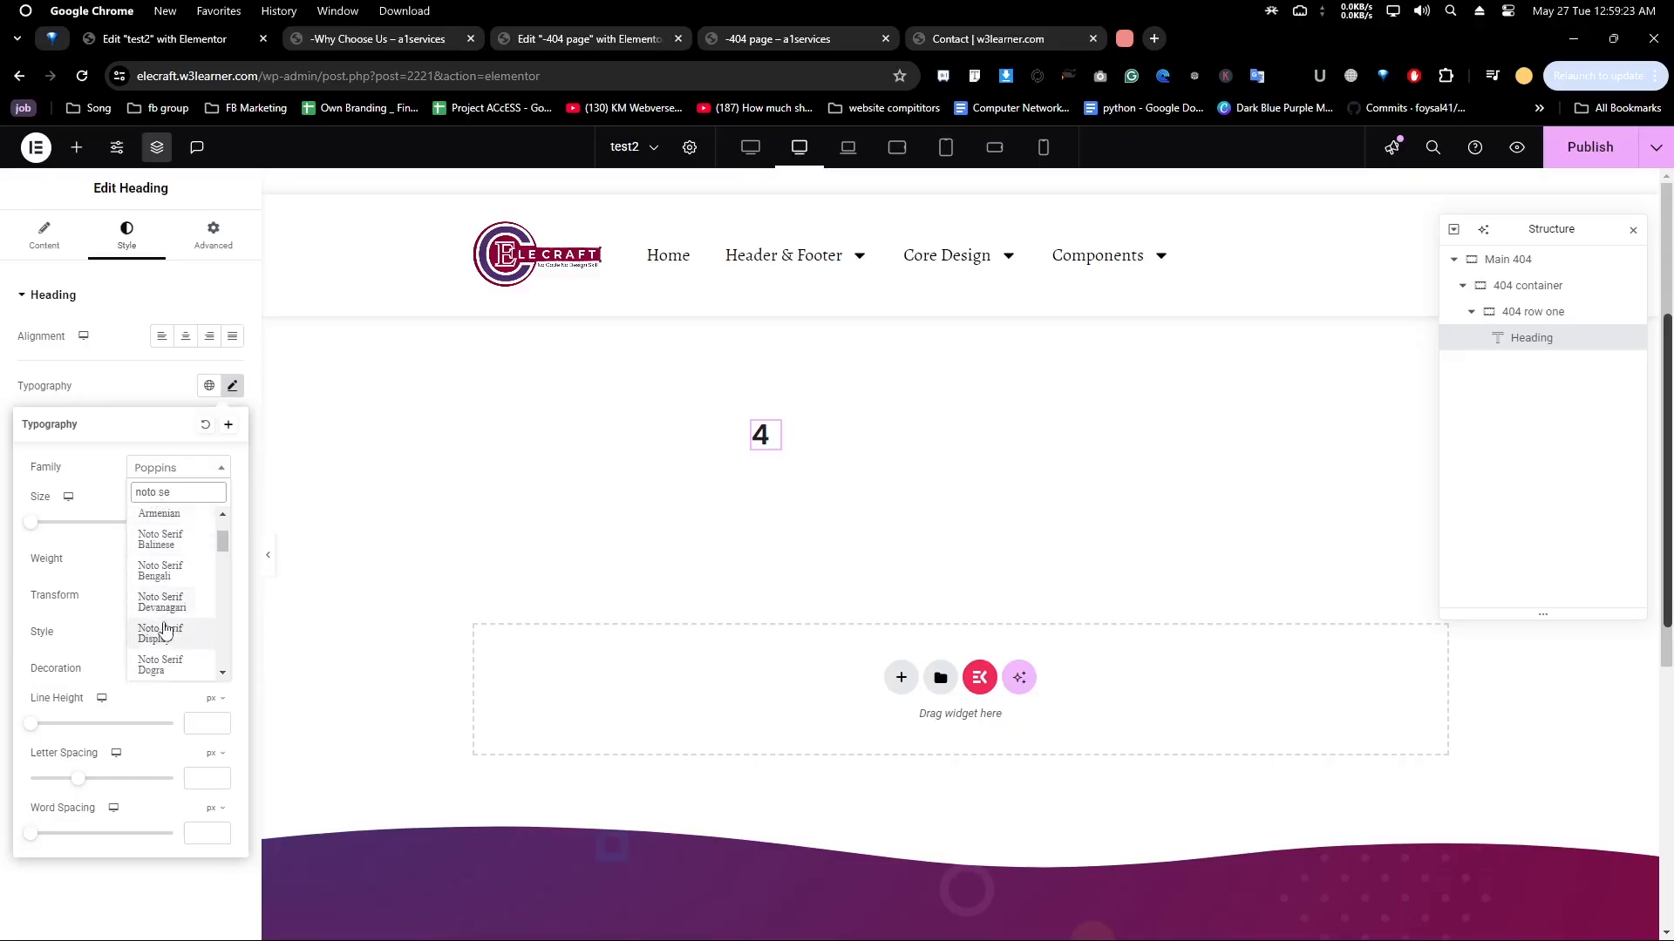
{"action": "scroll", "coordinate": [170, 641], "scroll_direction": "down", "scroll_amount": 2}
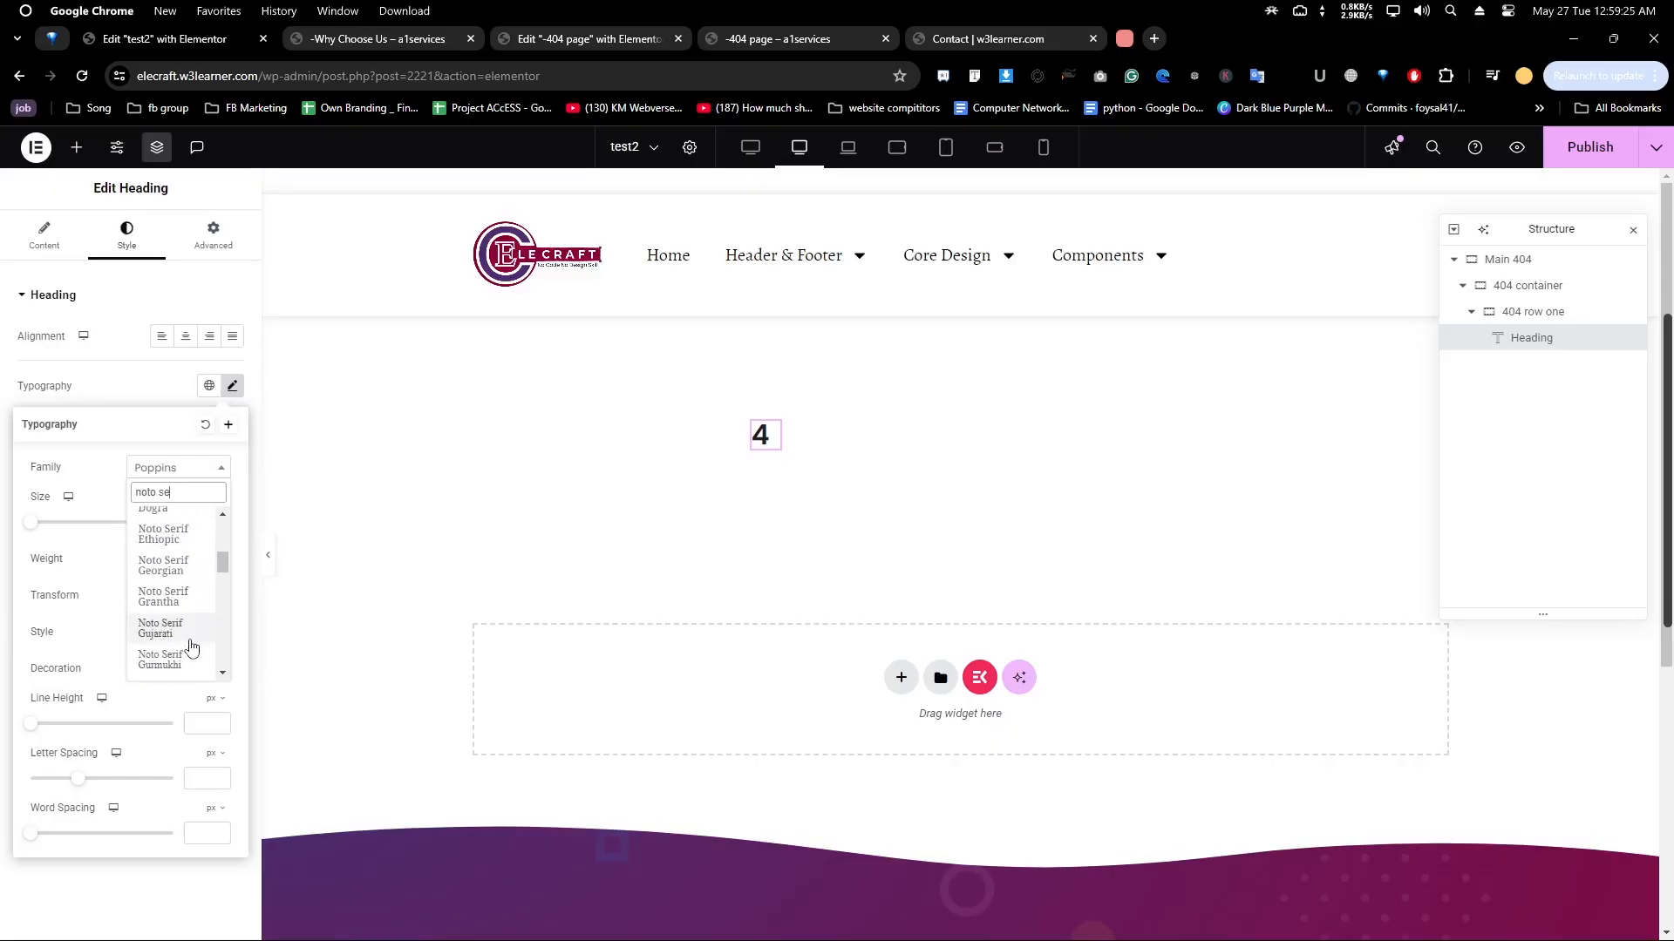
{"action": "scroll", "coordinate": [192, 645], "scroll_direction": "up", "scroll_amount": 5}
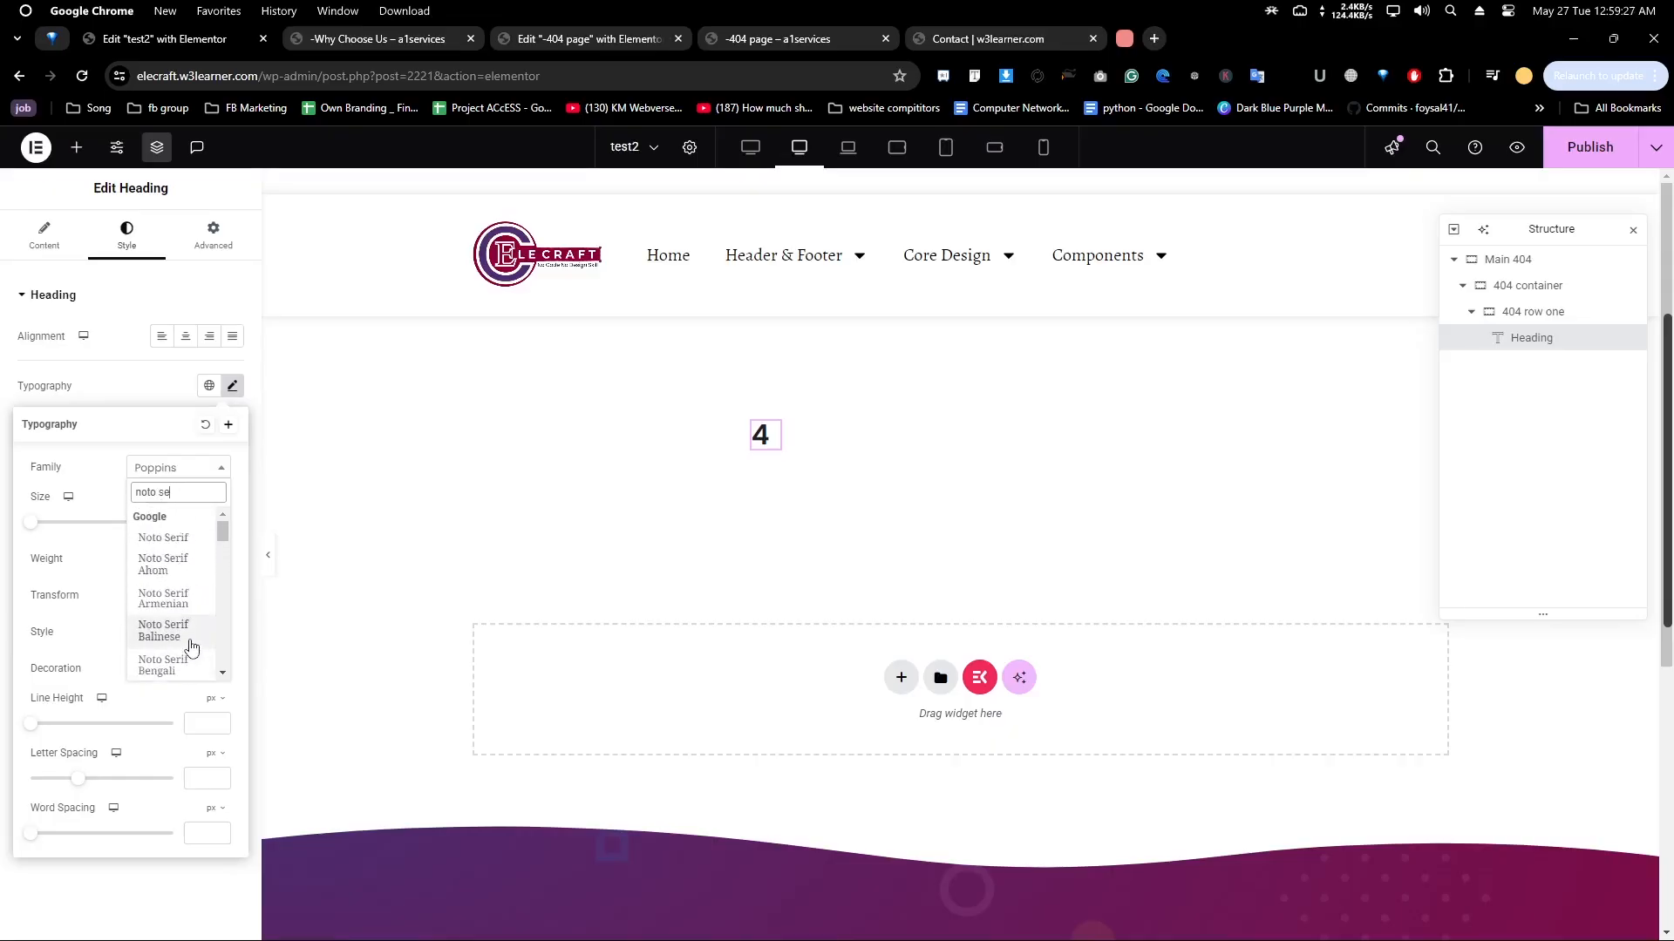
{"action": "type", "text": "ns"}
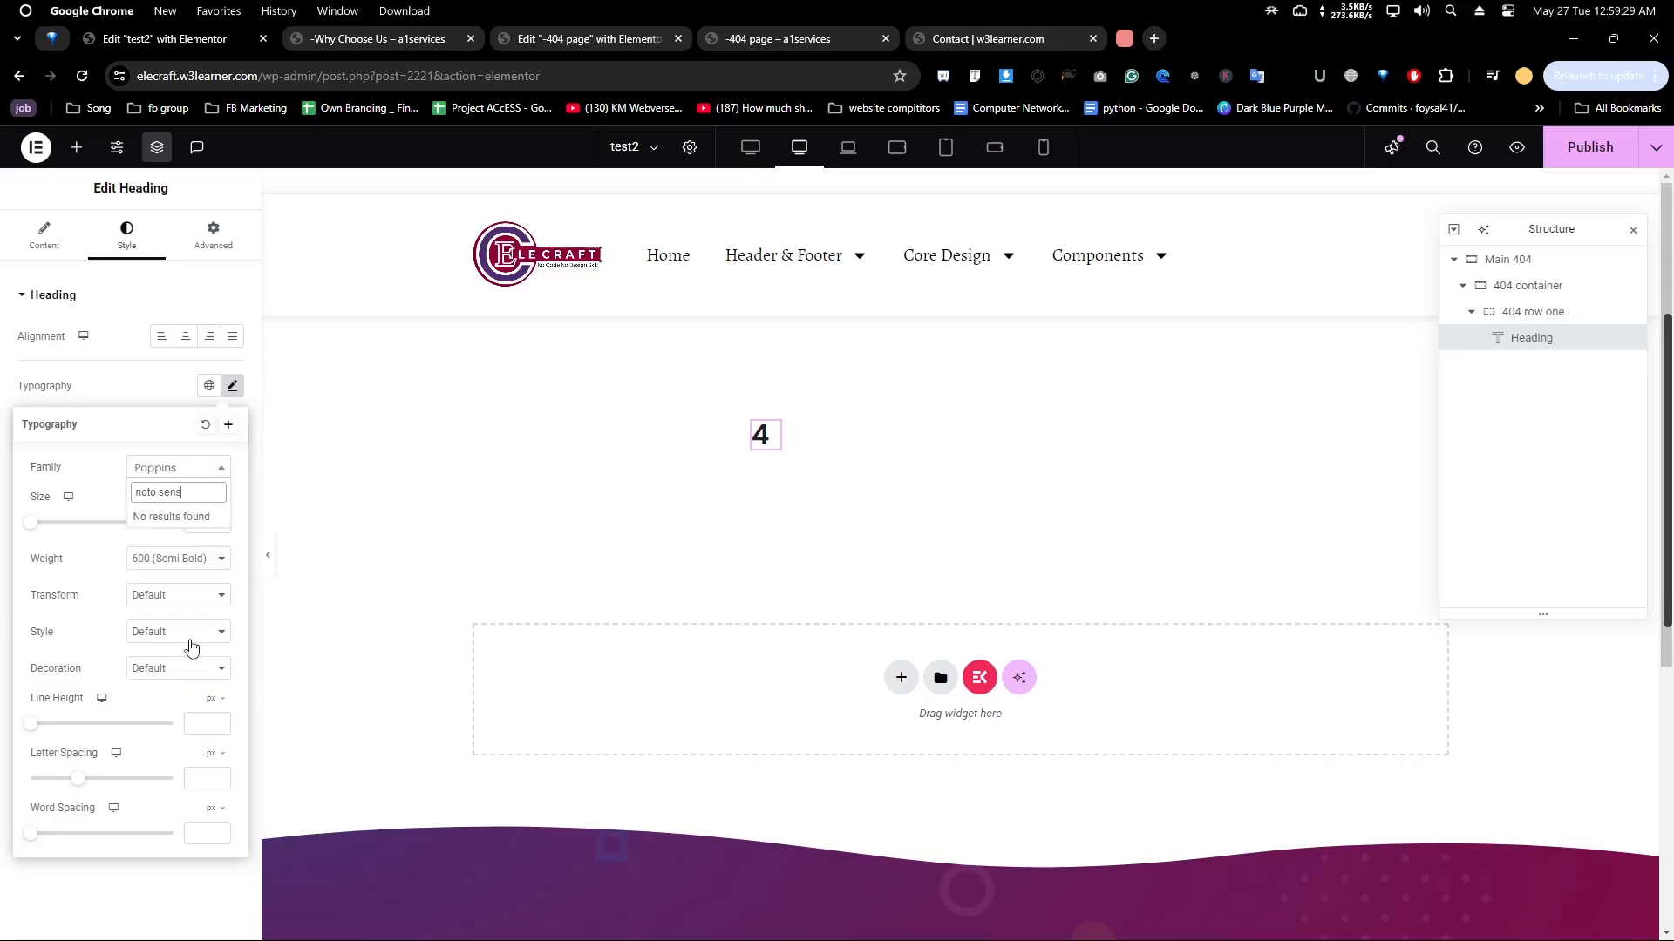
{"action": "key", "text": "BackSpace"}
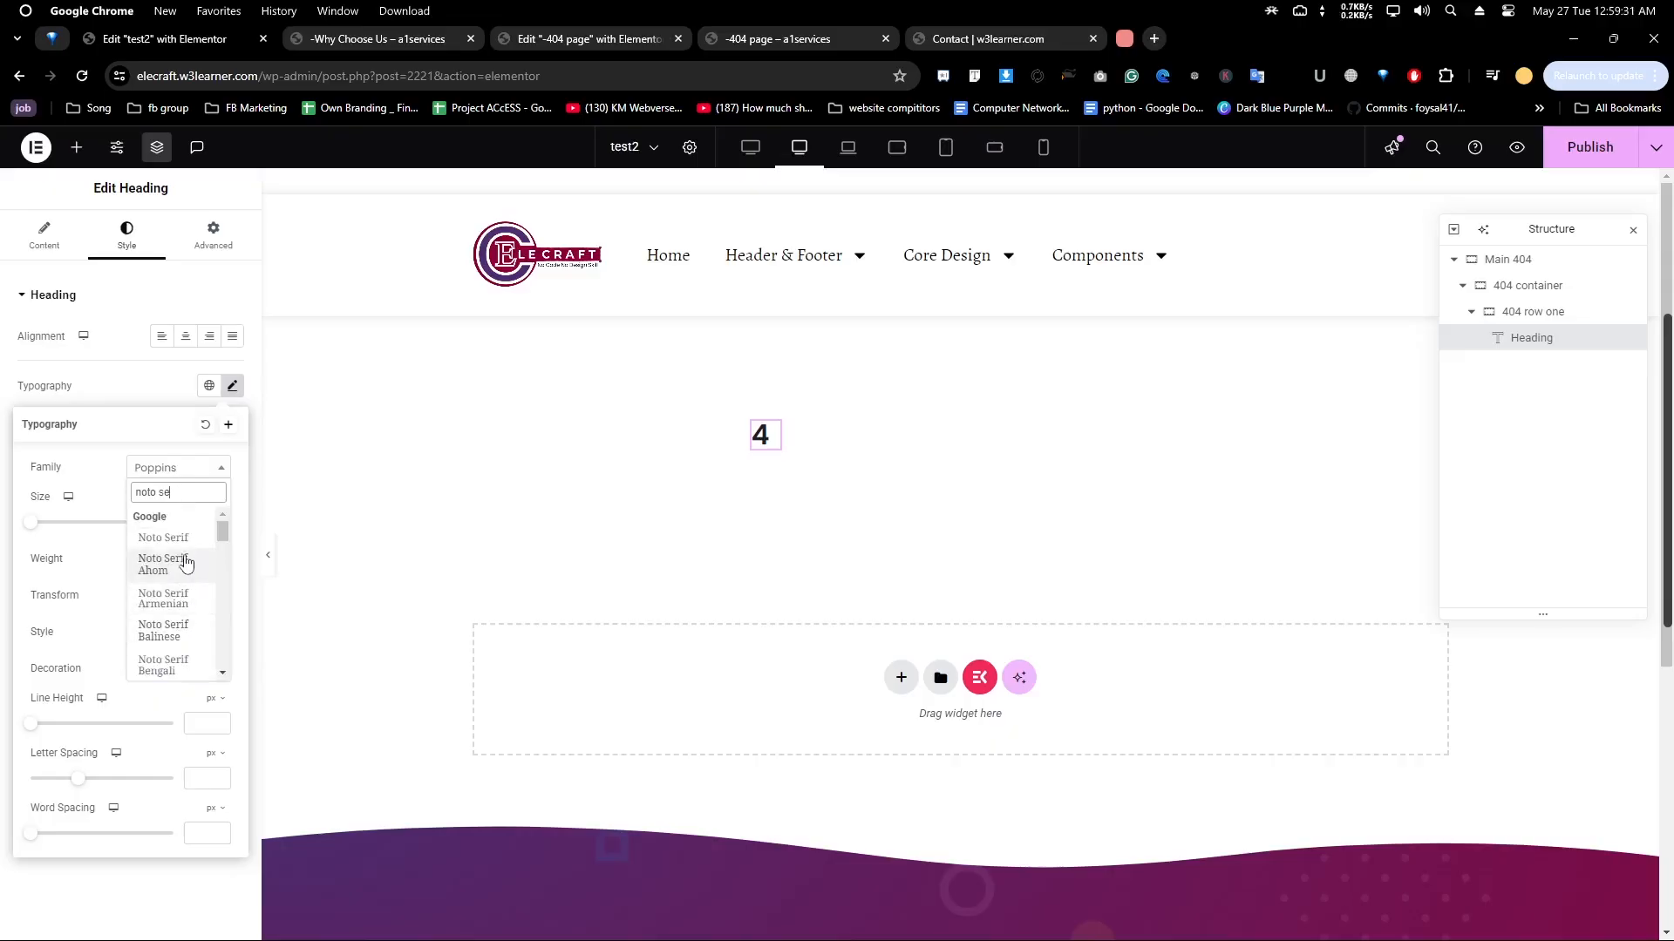
{"action": "left_click", "coordinate": [185, 541]}
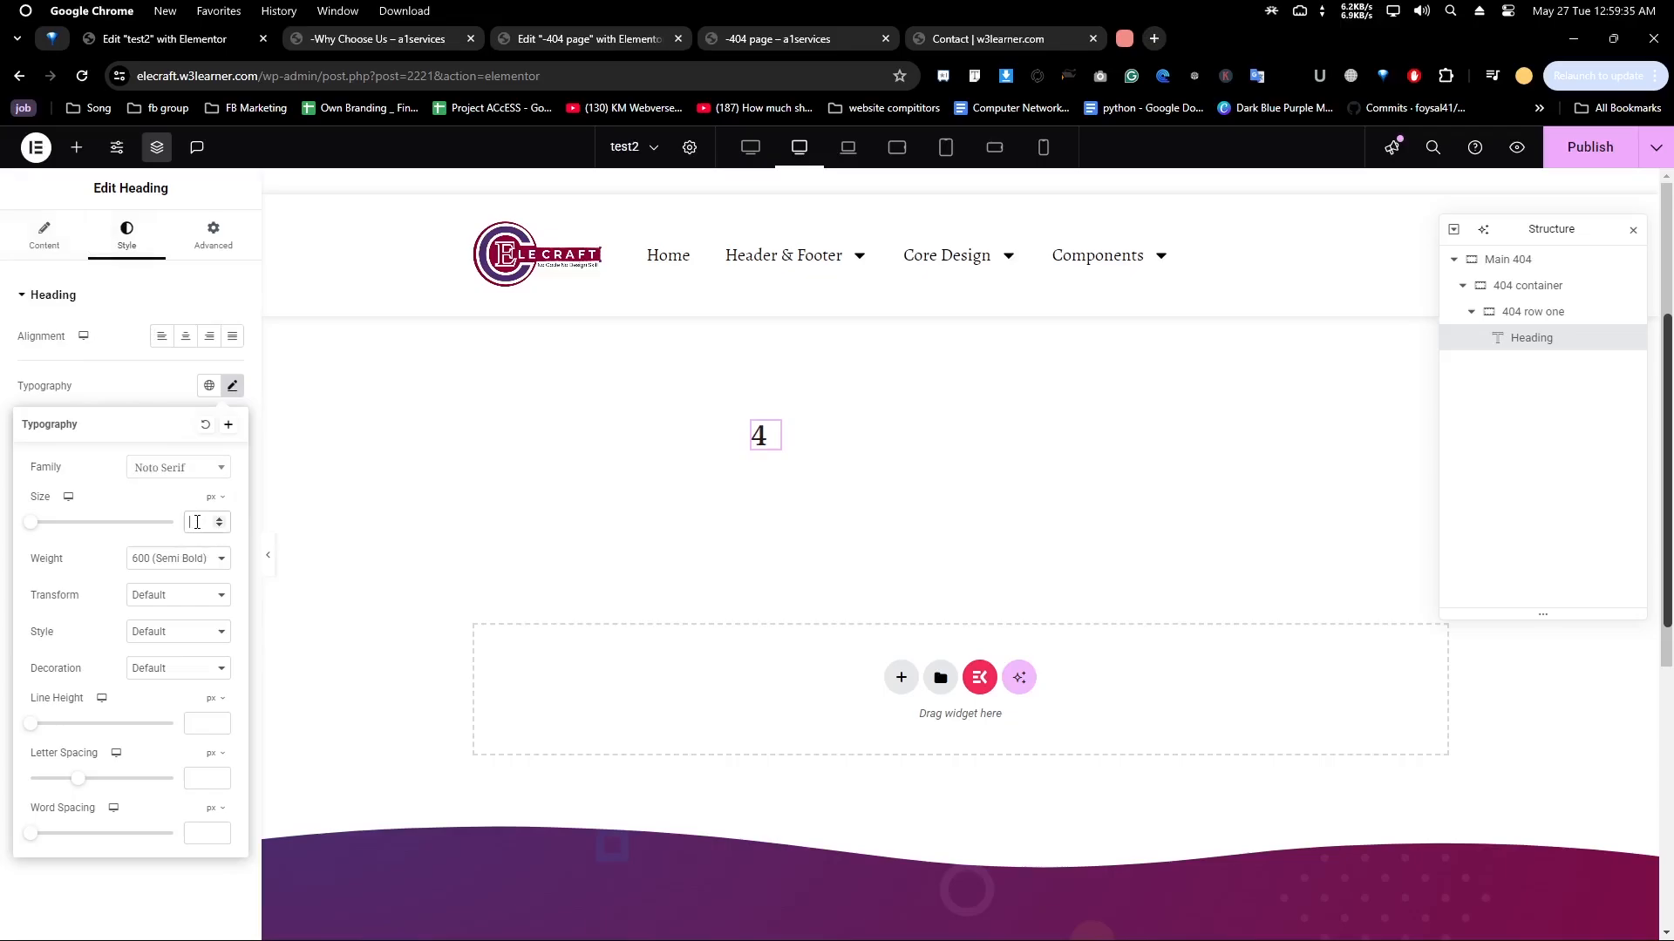
Set the 4 heading's font size to 250 px and its weight to 700 (Bold)
{"action": "type", "text": "250"}
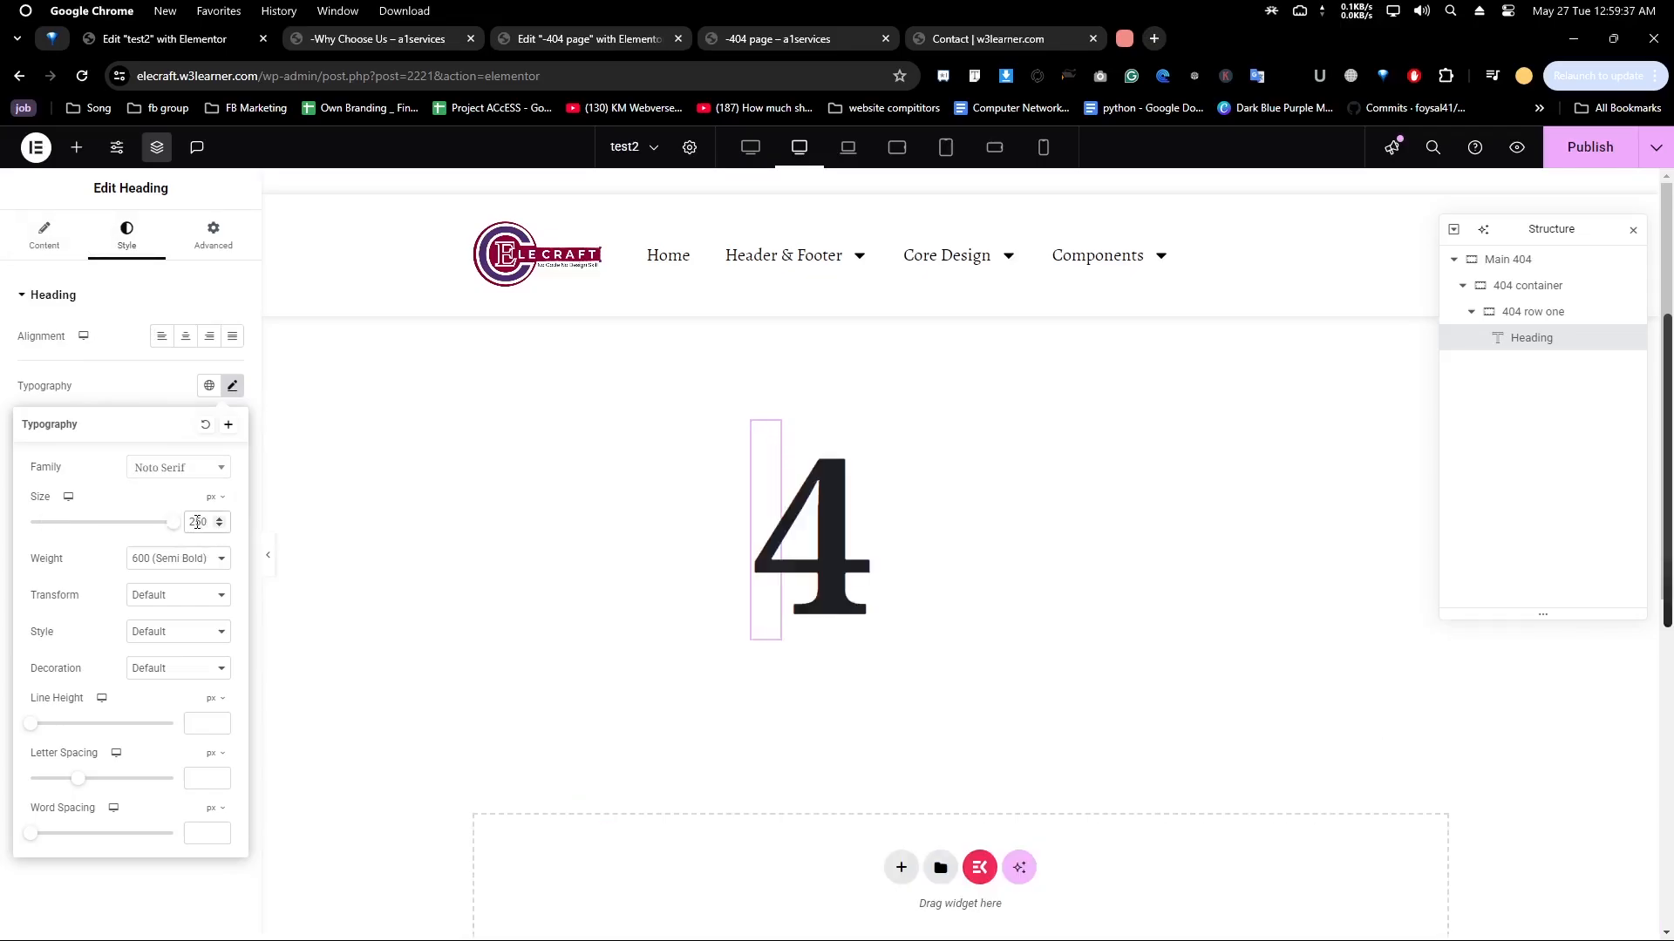
{"action": "left_click", "coordinate": [194, 563]}
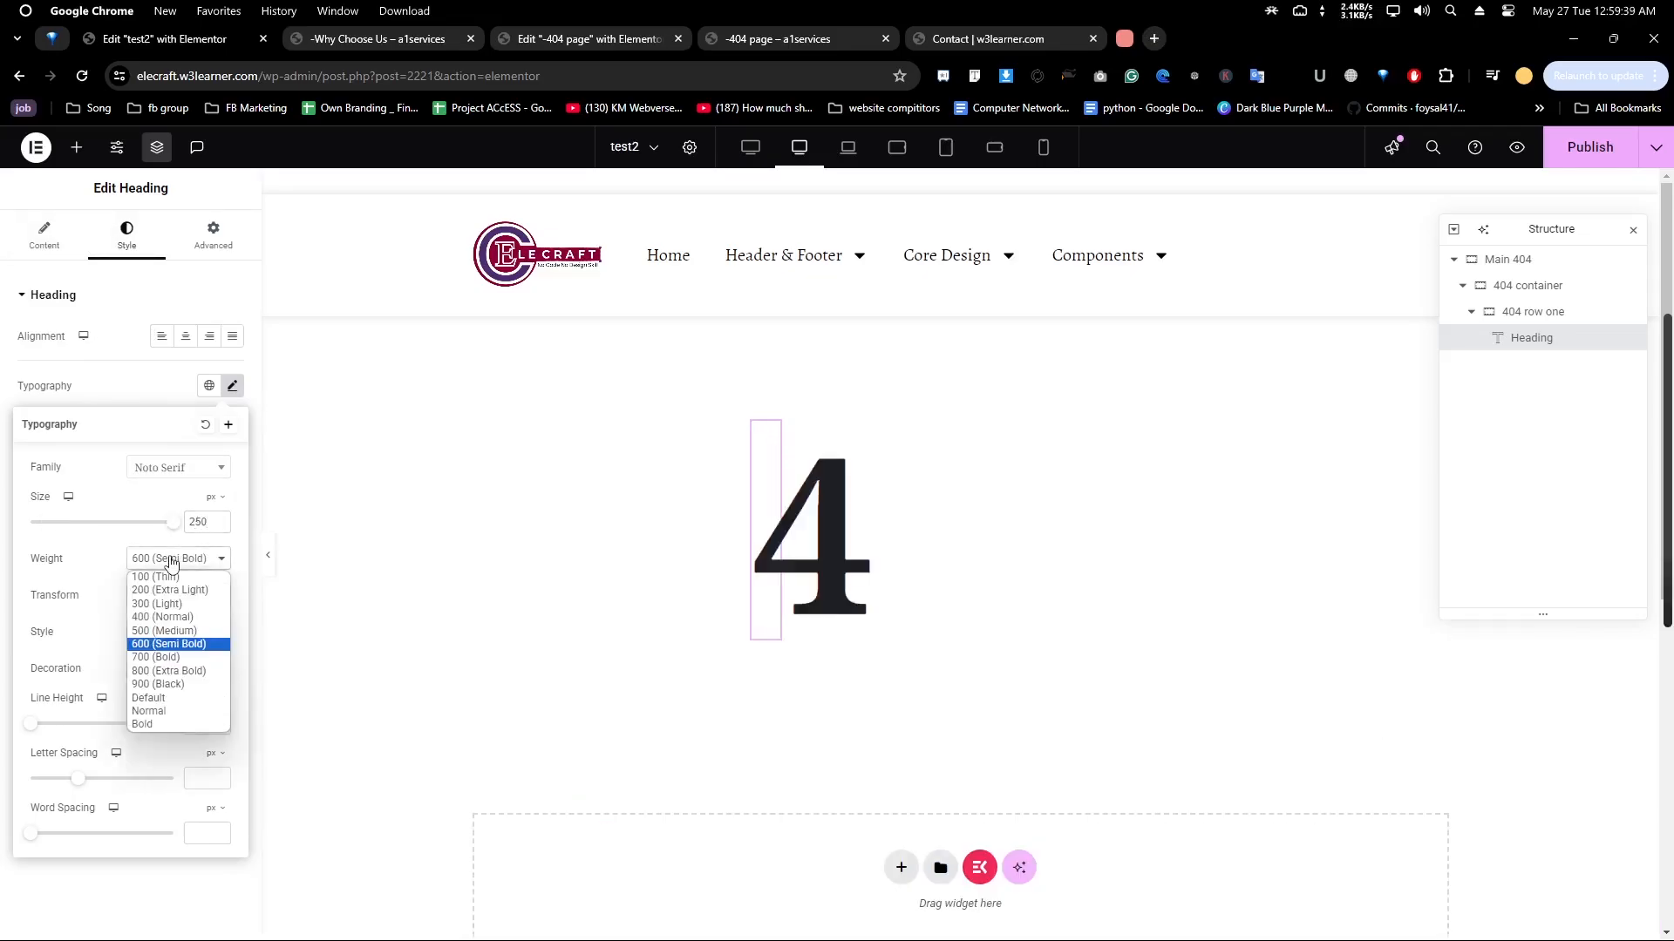
{"action": "left_click", "coordinate": [172, 664]}
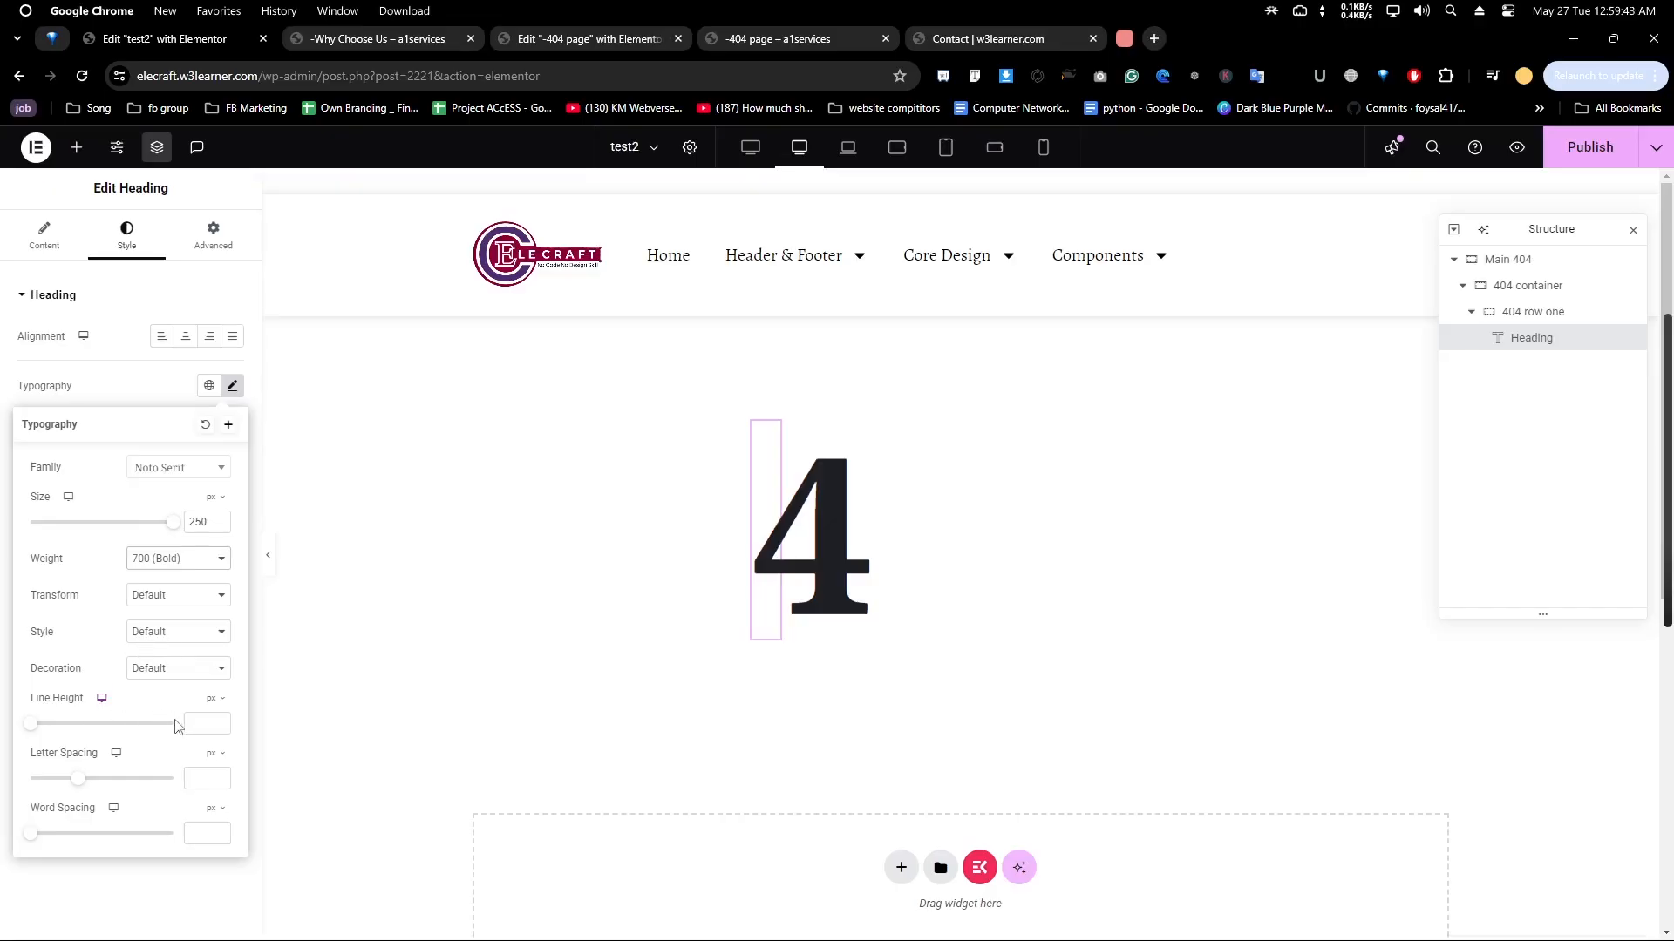
Set the 4 heading's line height to 1 em and its letter spacing to 25 px
{"action": "left_click", "coordinate": [212, 698]}
{"action": "left_click", "coordinate": [210, 724]}
{"action": "type", "text": "25"}
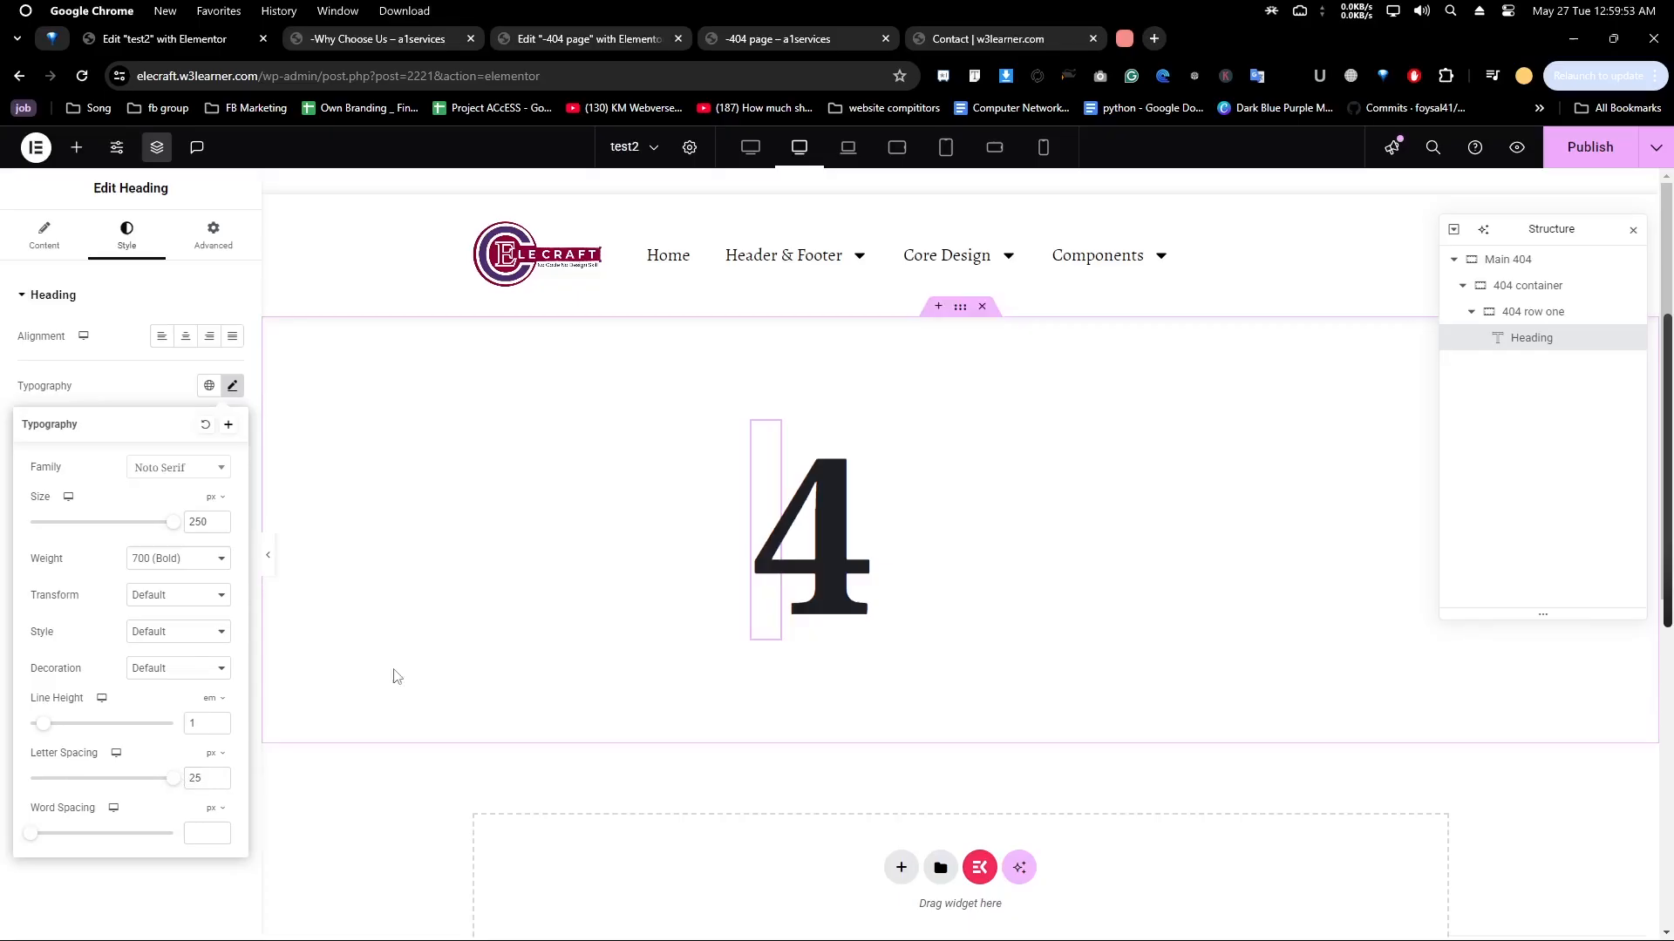
{"action": "left_click", "coordinate": [179, 383]}
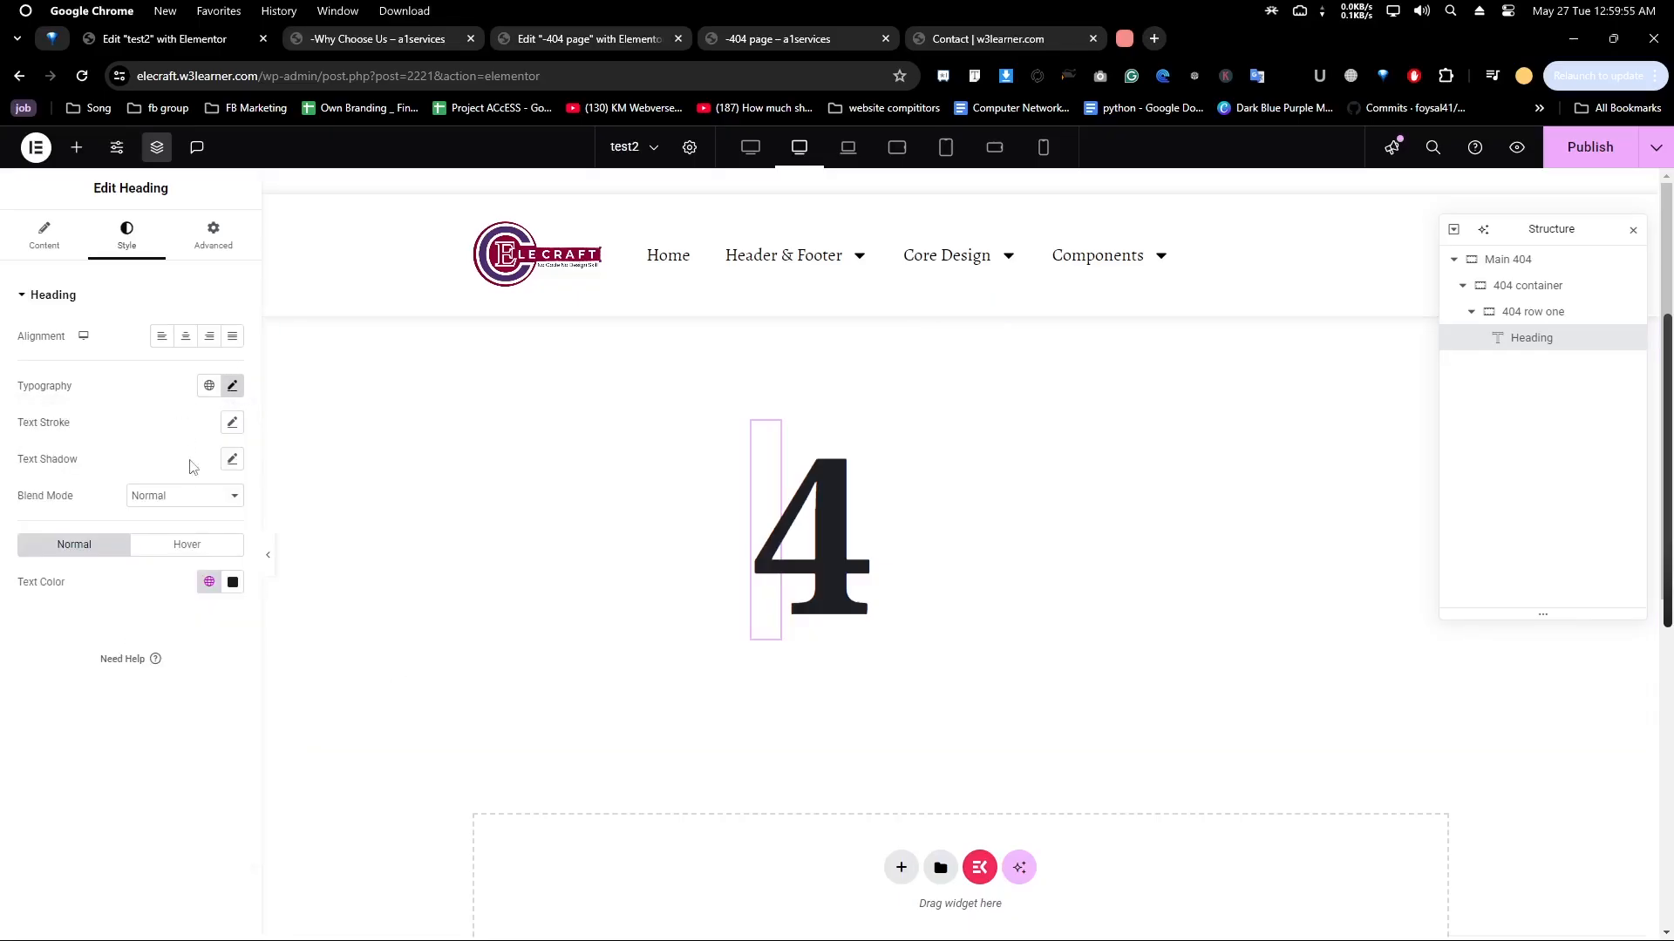
Set the 4 heading's text color to the dark green #49796B
{"action": "left_click", "coordinate": [232, 582]}
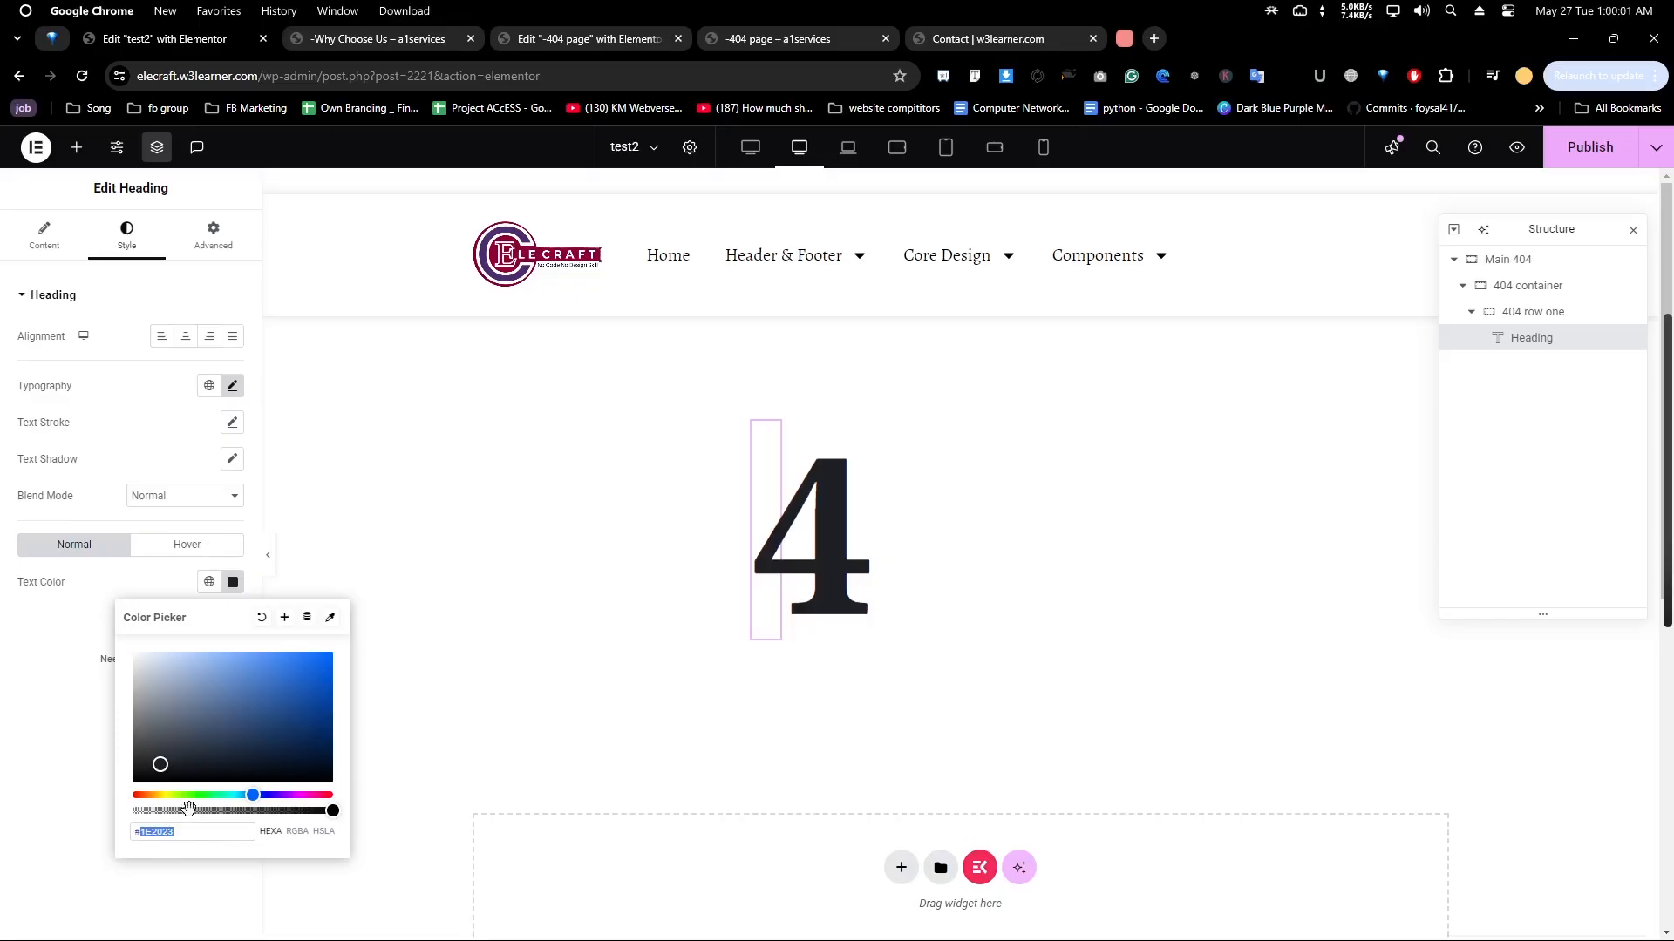
{"action": "type", "text": "49793"}
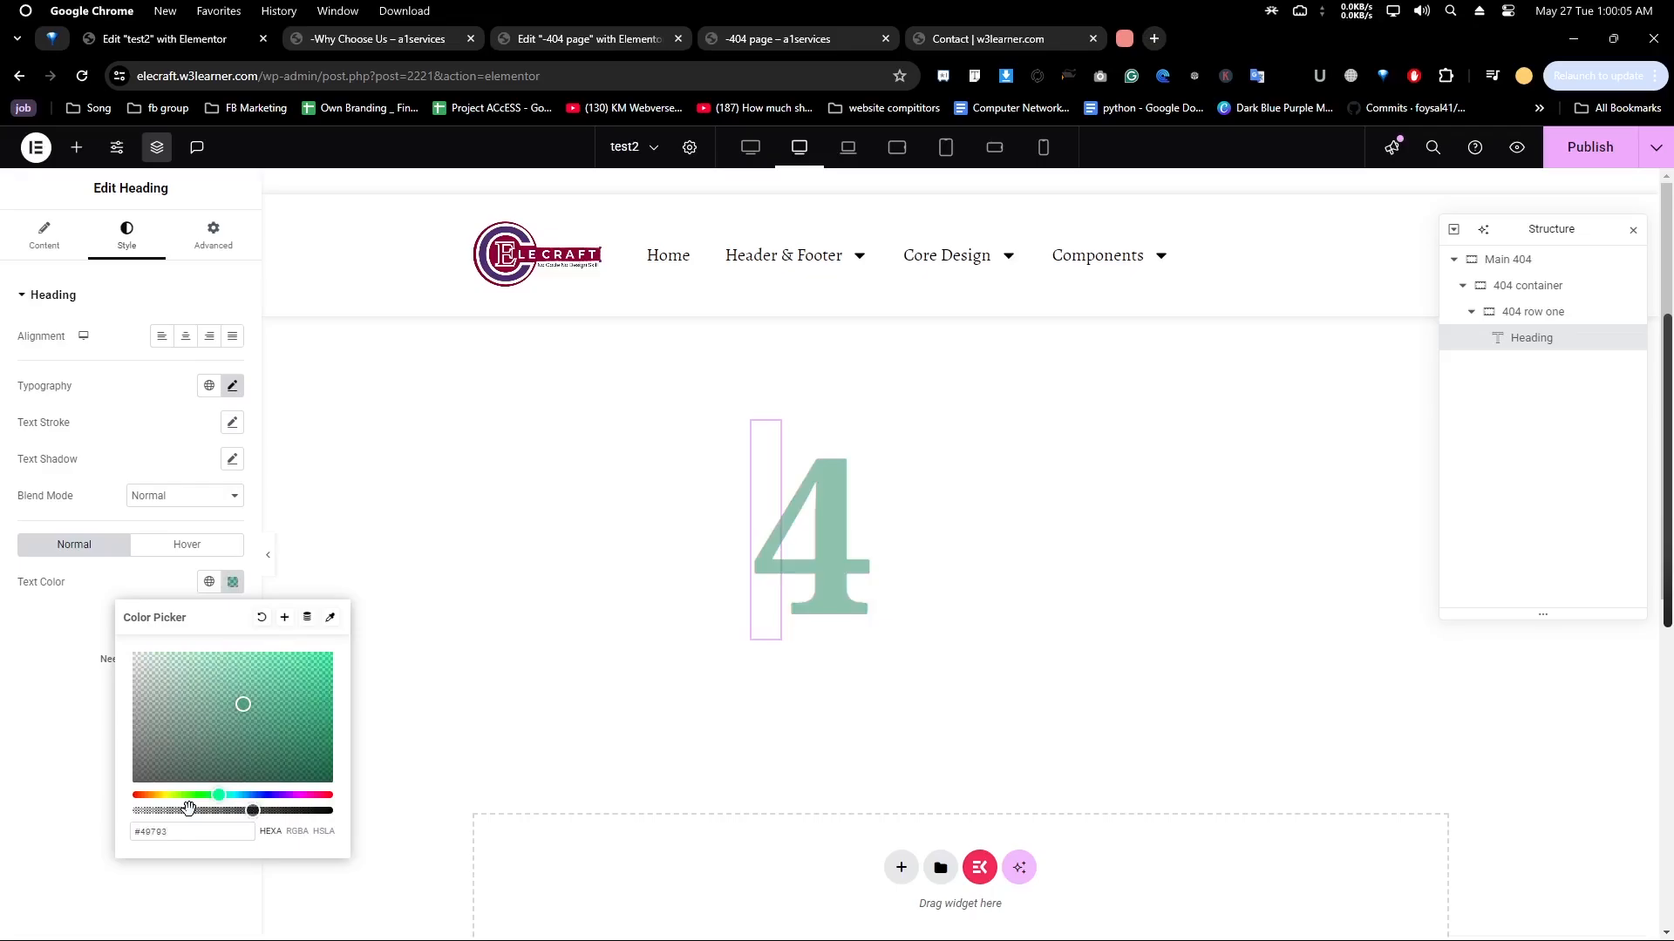
{"action": "type", "text": "6b"}
{"action": "left_click", "coordinate": [73, 746]}
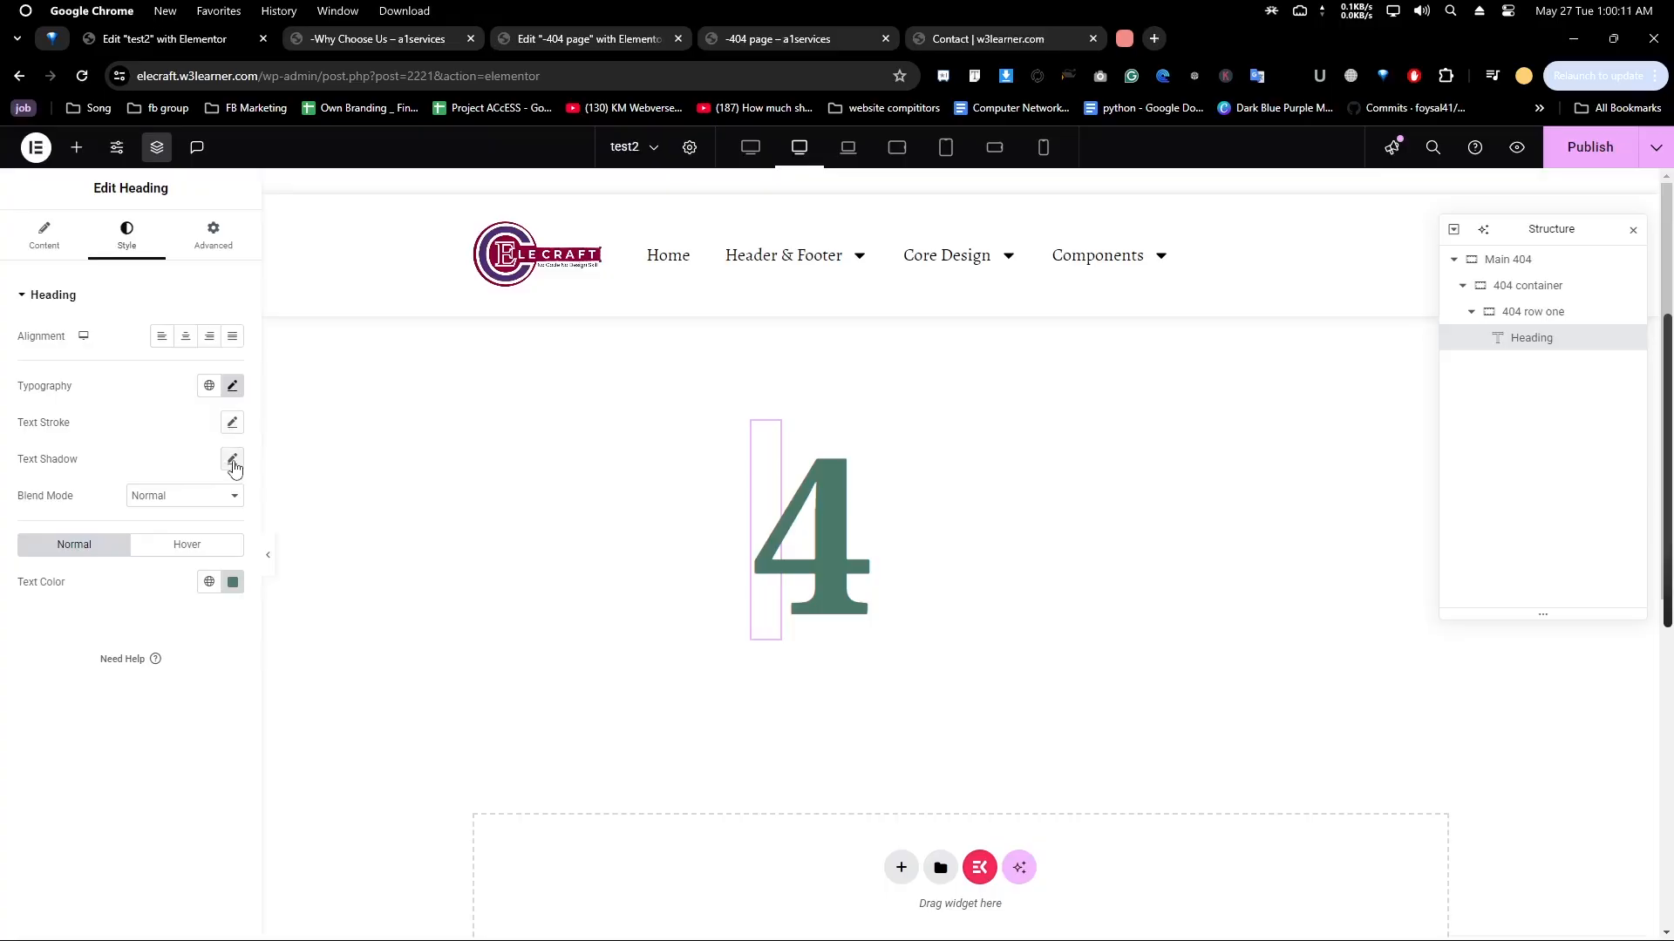
Give the 4 heading a text shadow with the color #68A691
{"action": "left_click", "coordinate": [232, 460]}
{"action": "left_click", "coordinate": [220, 505]}
{"action": "left_click", "coordinate": [161, 756]}
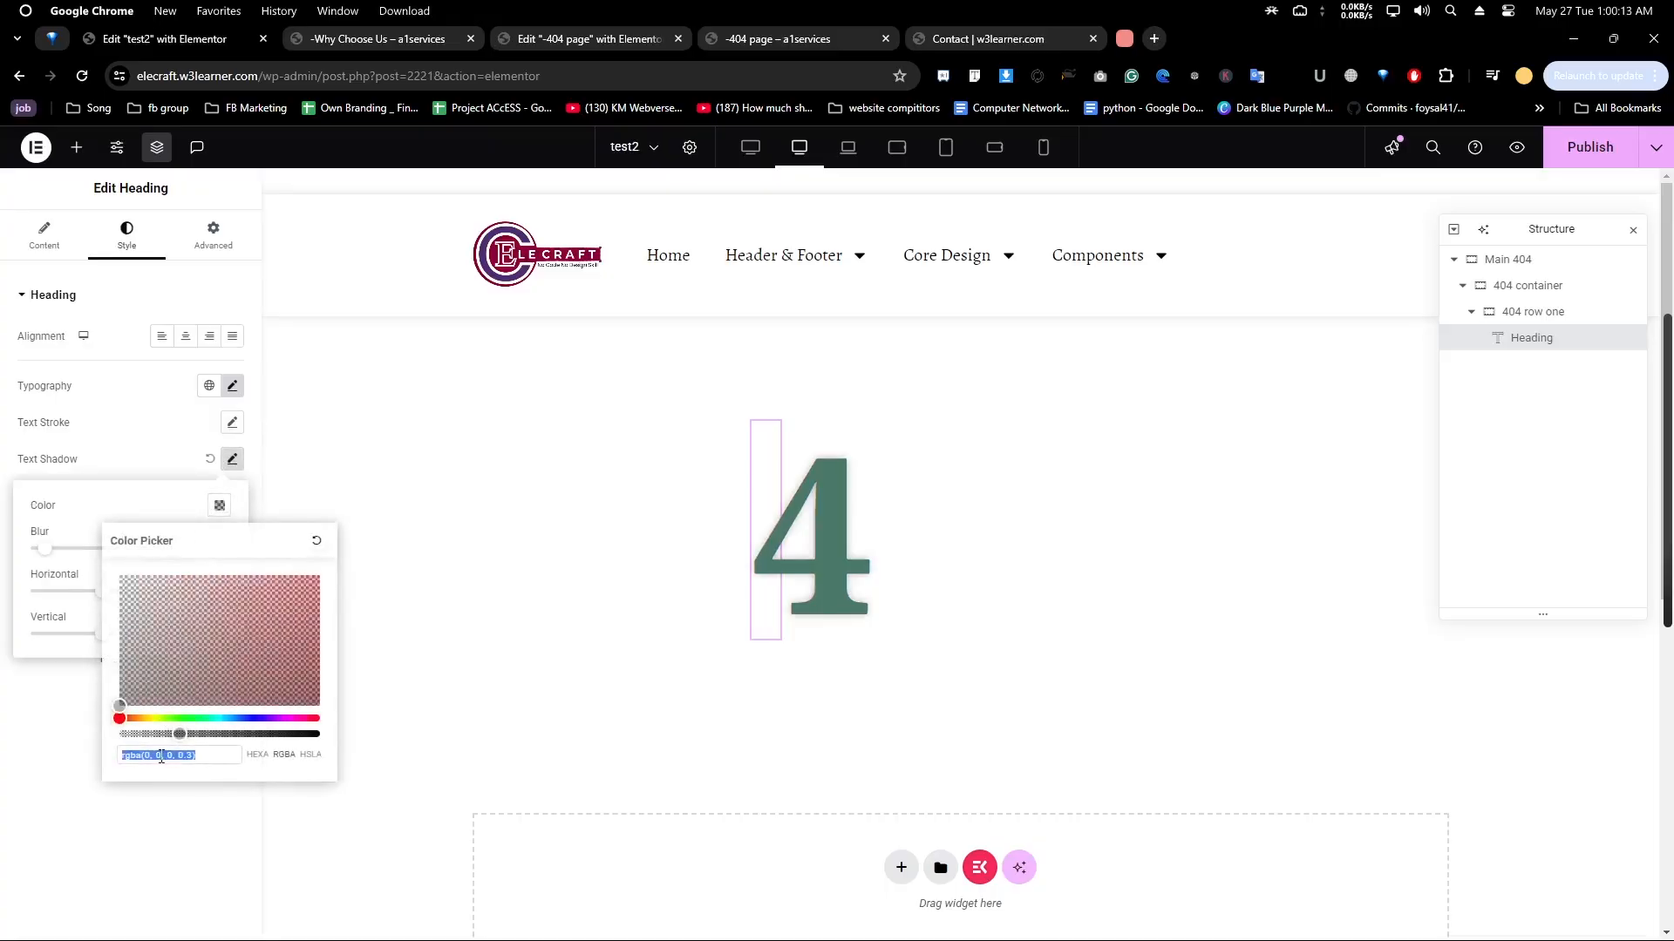
{"action": "double_click", "coordinate": [164, 756]}
{"action": "left_click", "coordinate": [203, 756]}
{"action": "type", "text": "#68A691"}
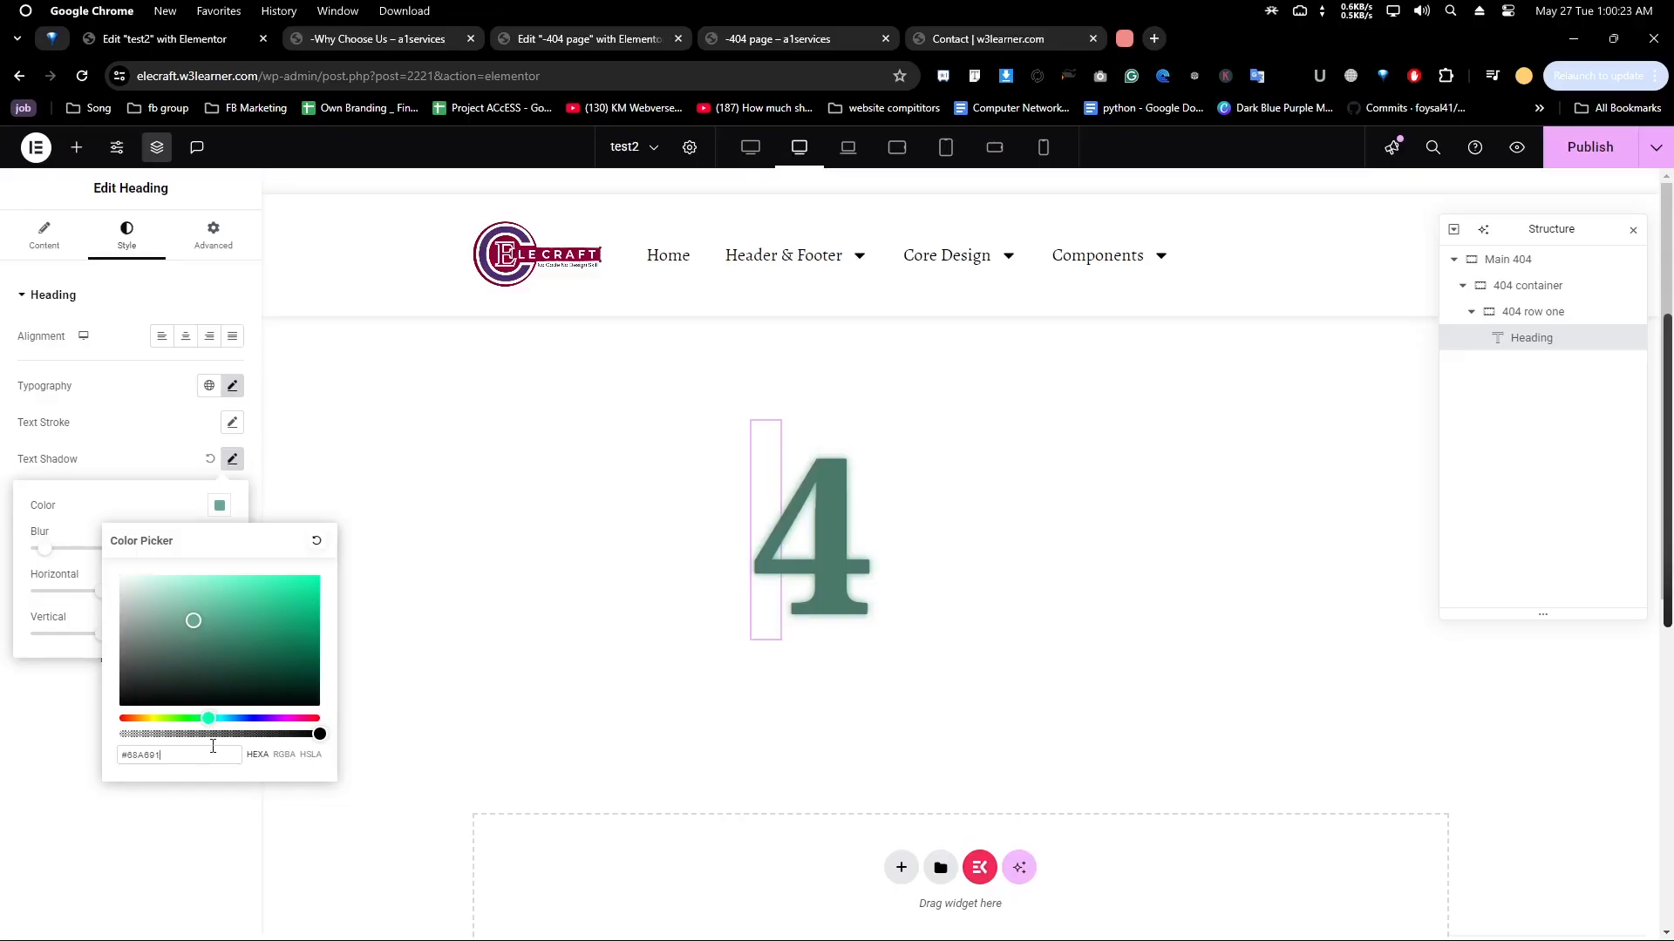
{"action": "left_click", "coordinate": [52, 618]}
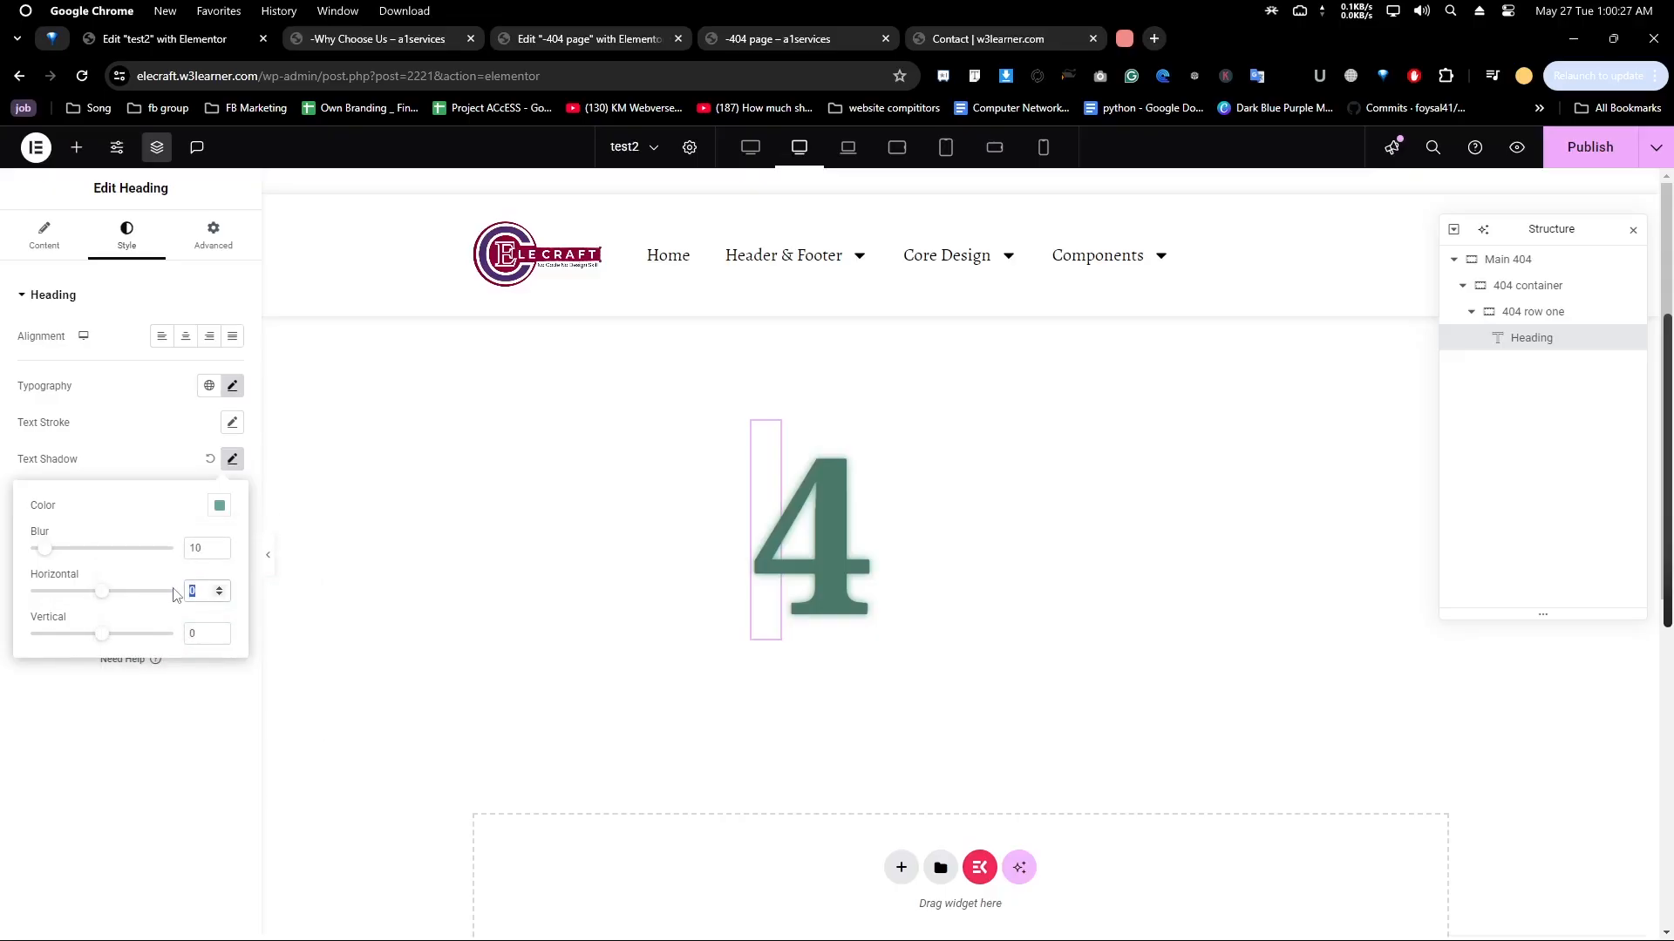
Set the 4 heading's text shadow to horizontal 10, vertical 5 and blur 0
{"action": "type", "text": "10"}
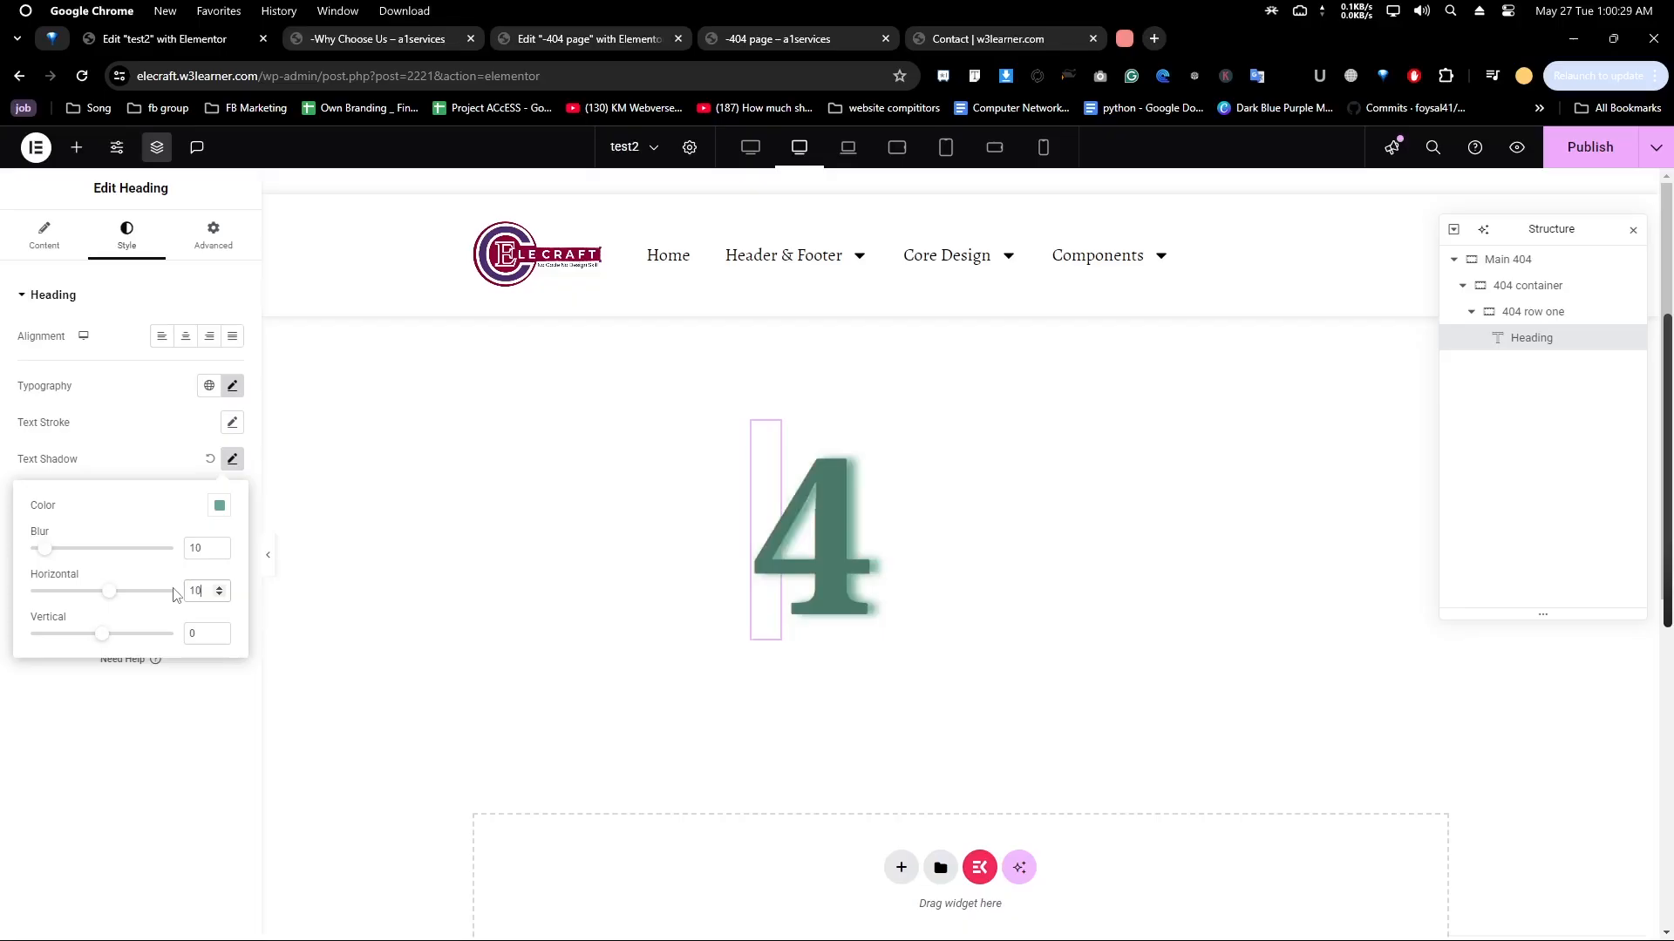
{"action": "double_click", "coordinate": [195, 636]}
{"action": "type", "text": "5"}
{"action": "type", "text": "0"}
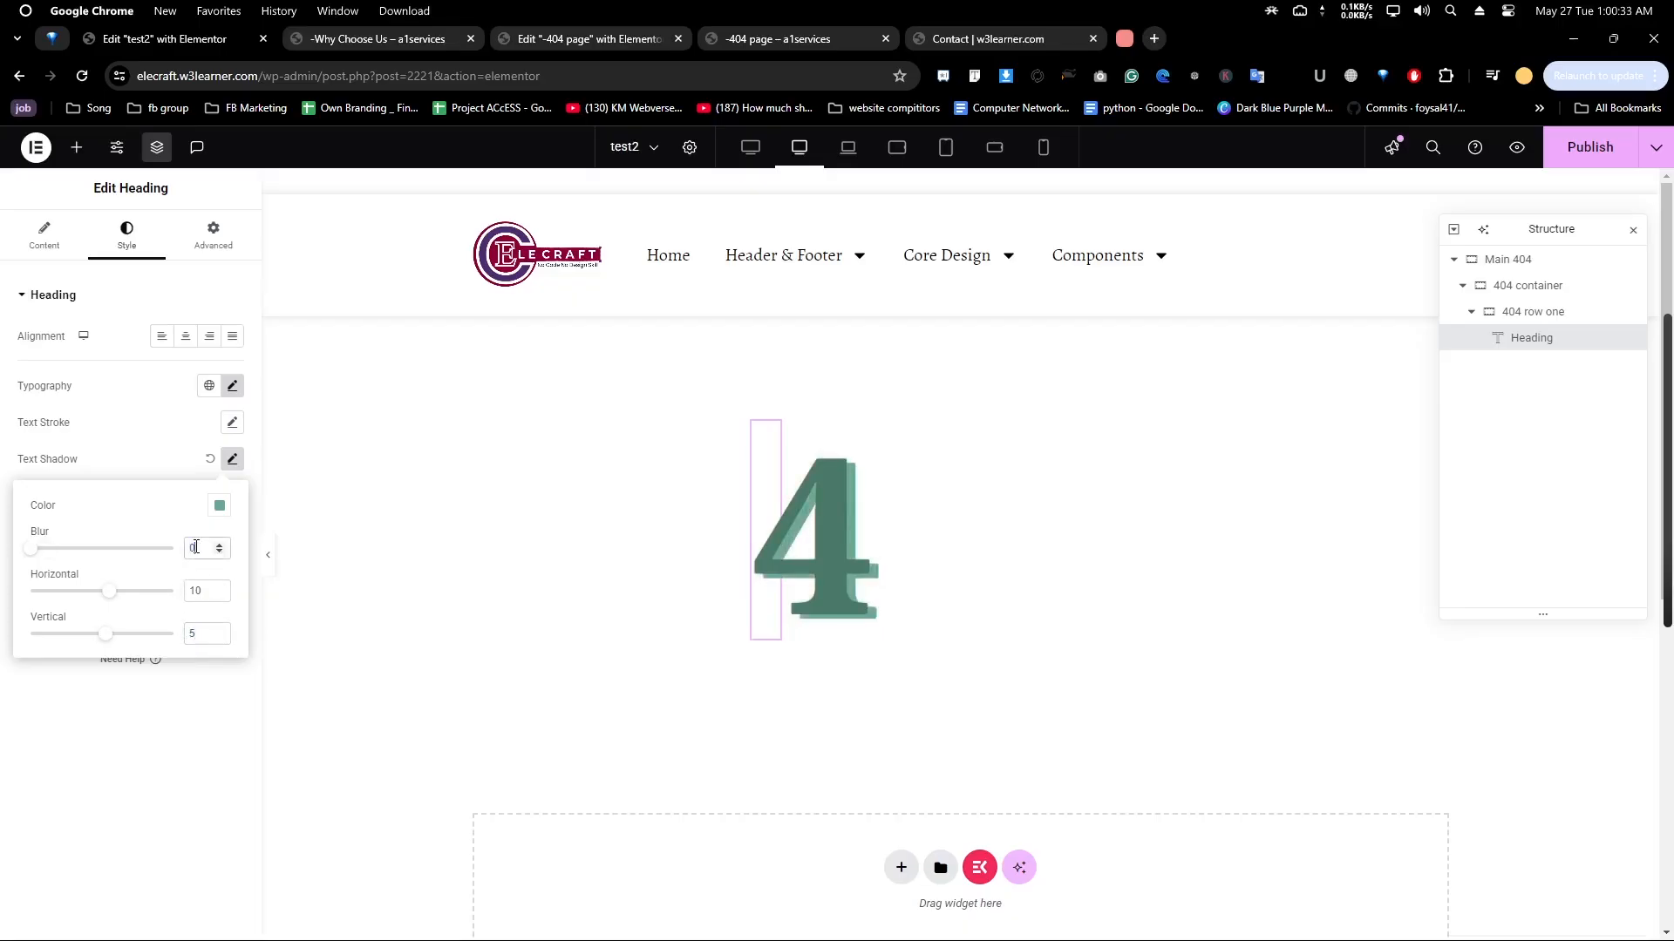
{"action": "left_click", "coordinate": [137, 462]}
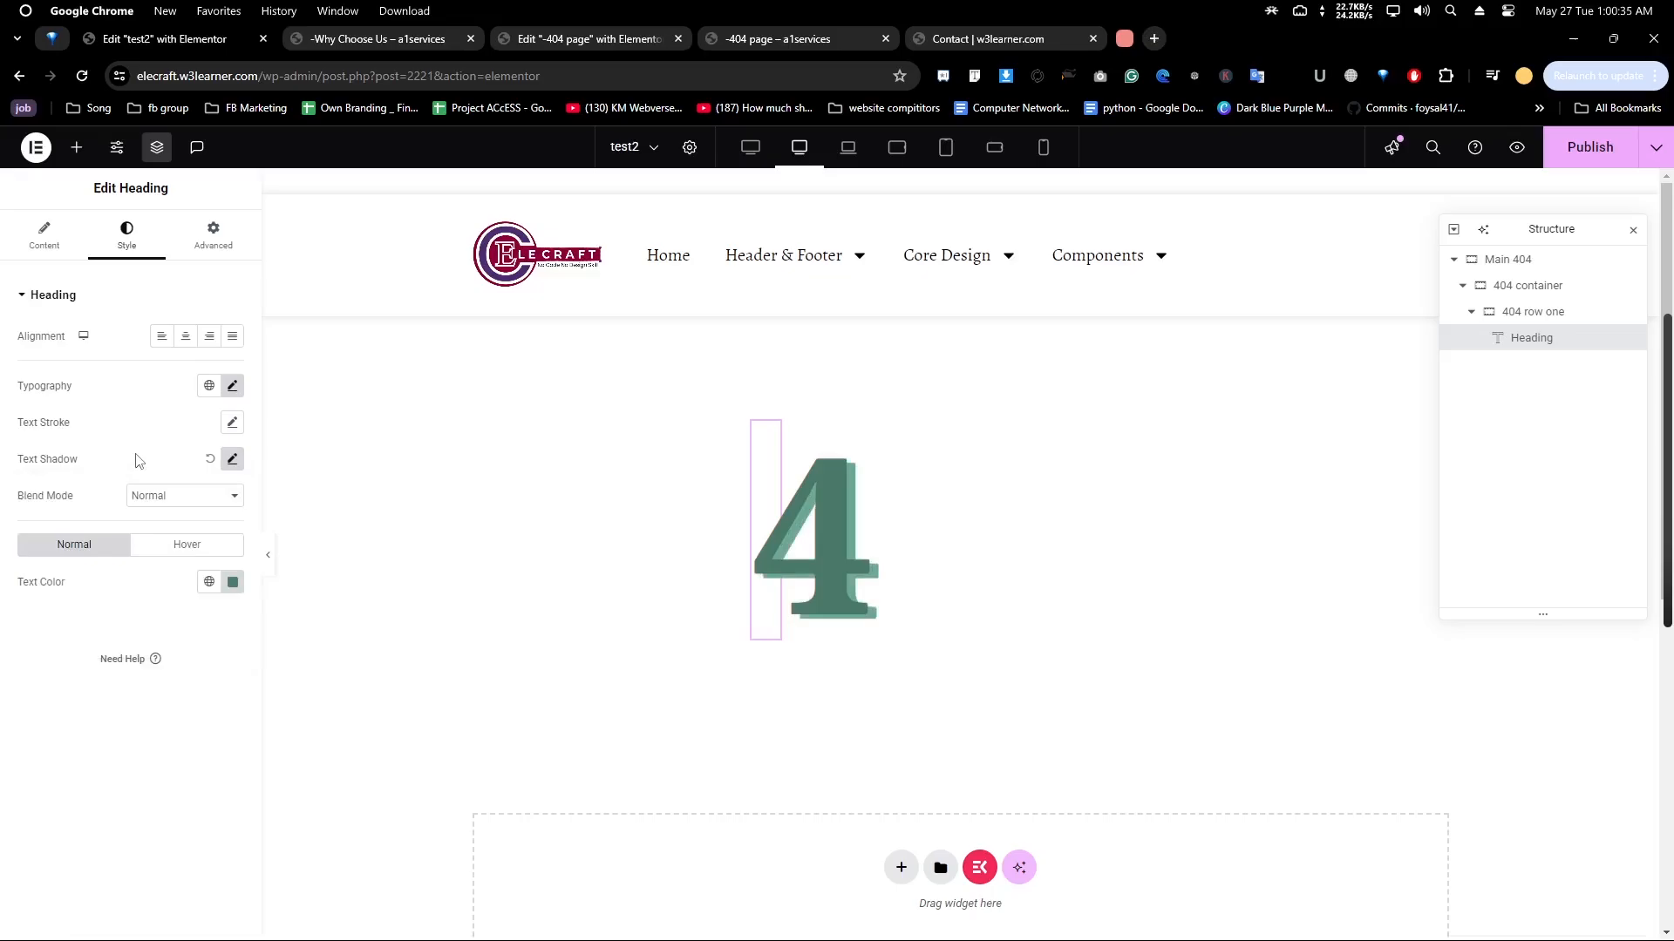
Rotate the 4 heading by -20 degrees with a Transform setting
{"action": "left_click", "coordinate": [213, 239]}
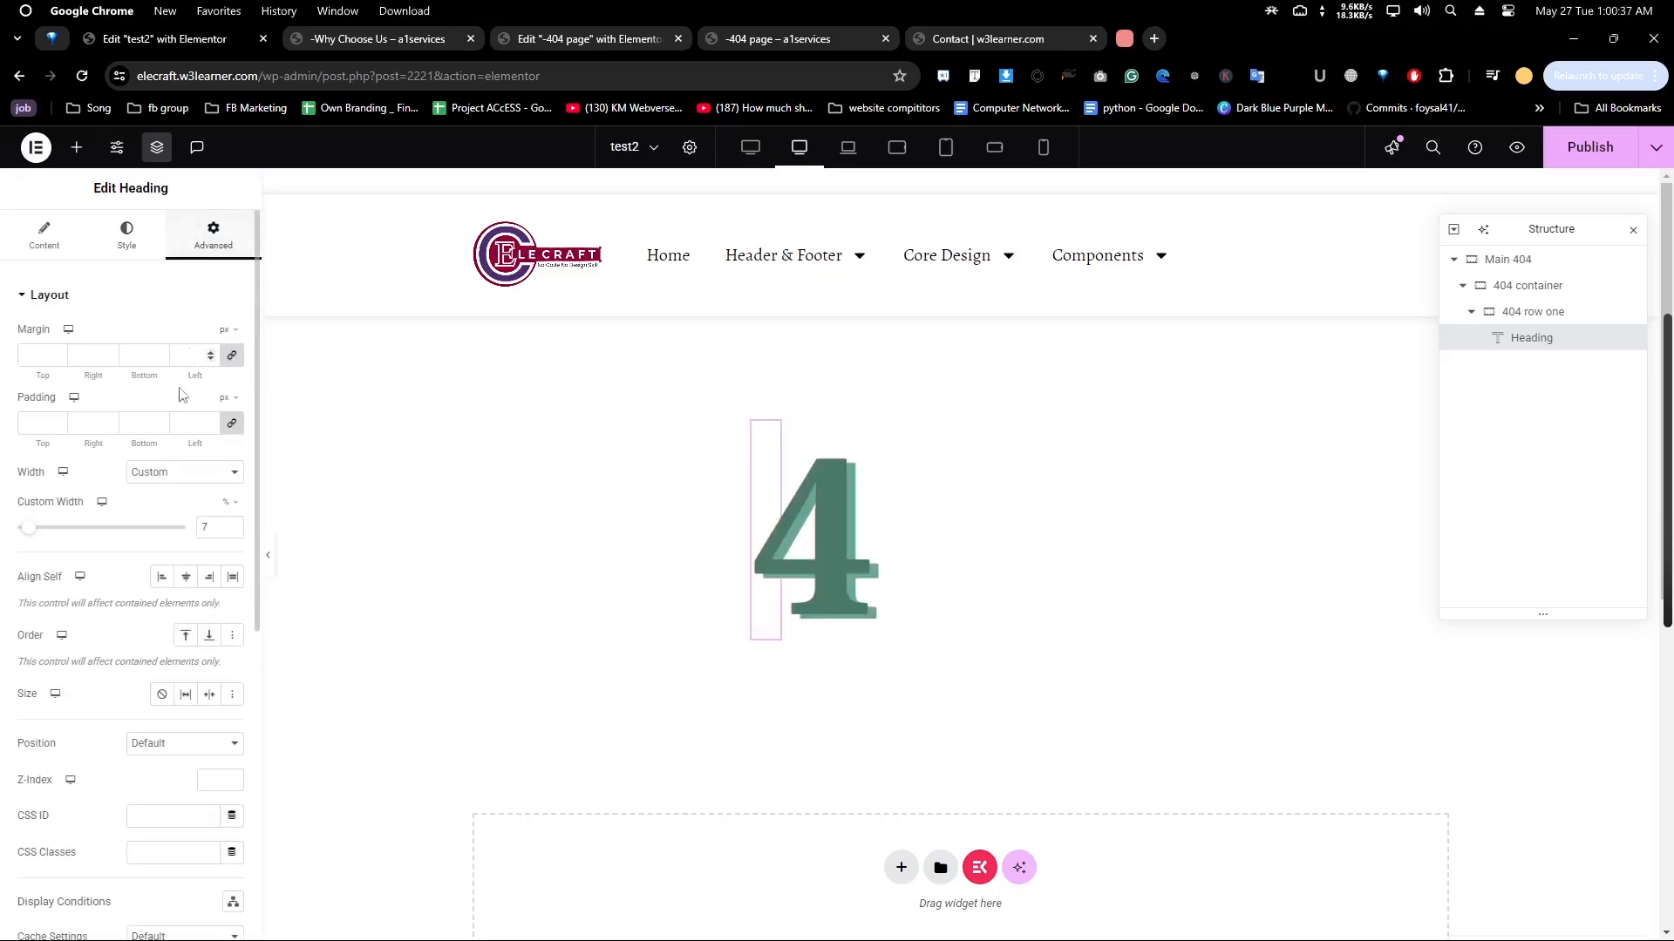
{"action": "scroll", "coordinate": [119, 602], "scroll_direction": "down", "scroll_amount": 4}
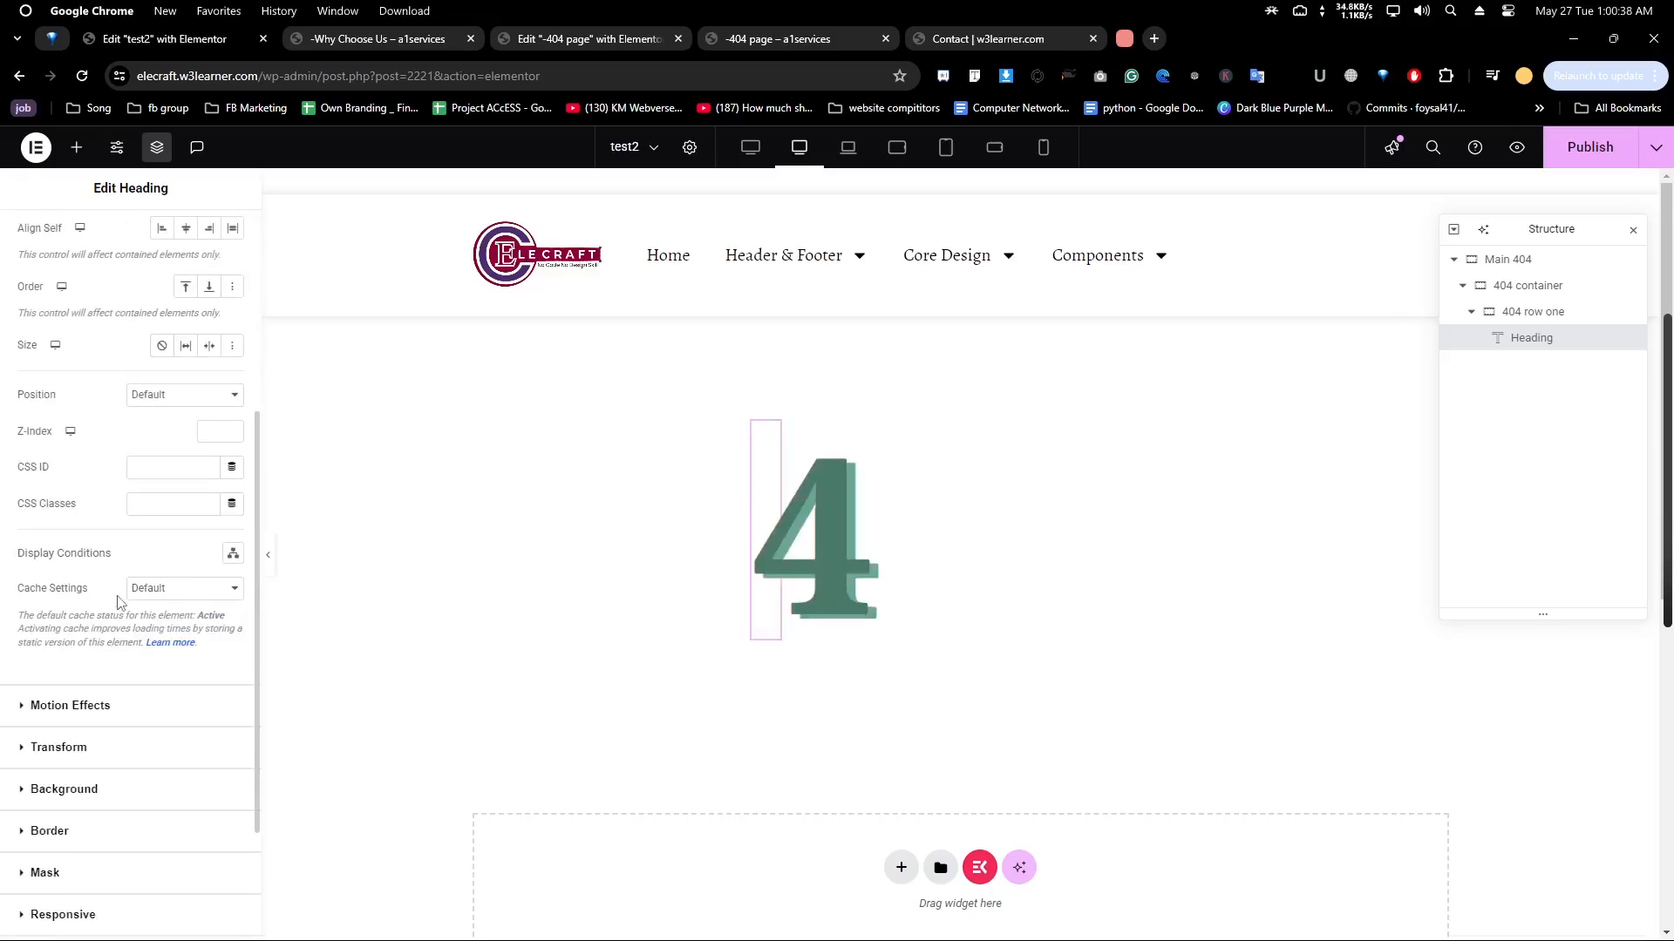
{"action": "left_click", "coordinate": [87, 748]}
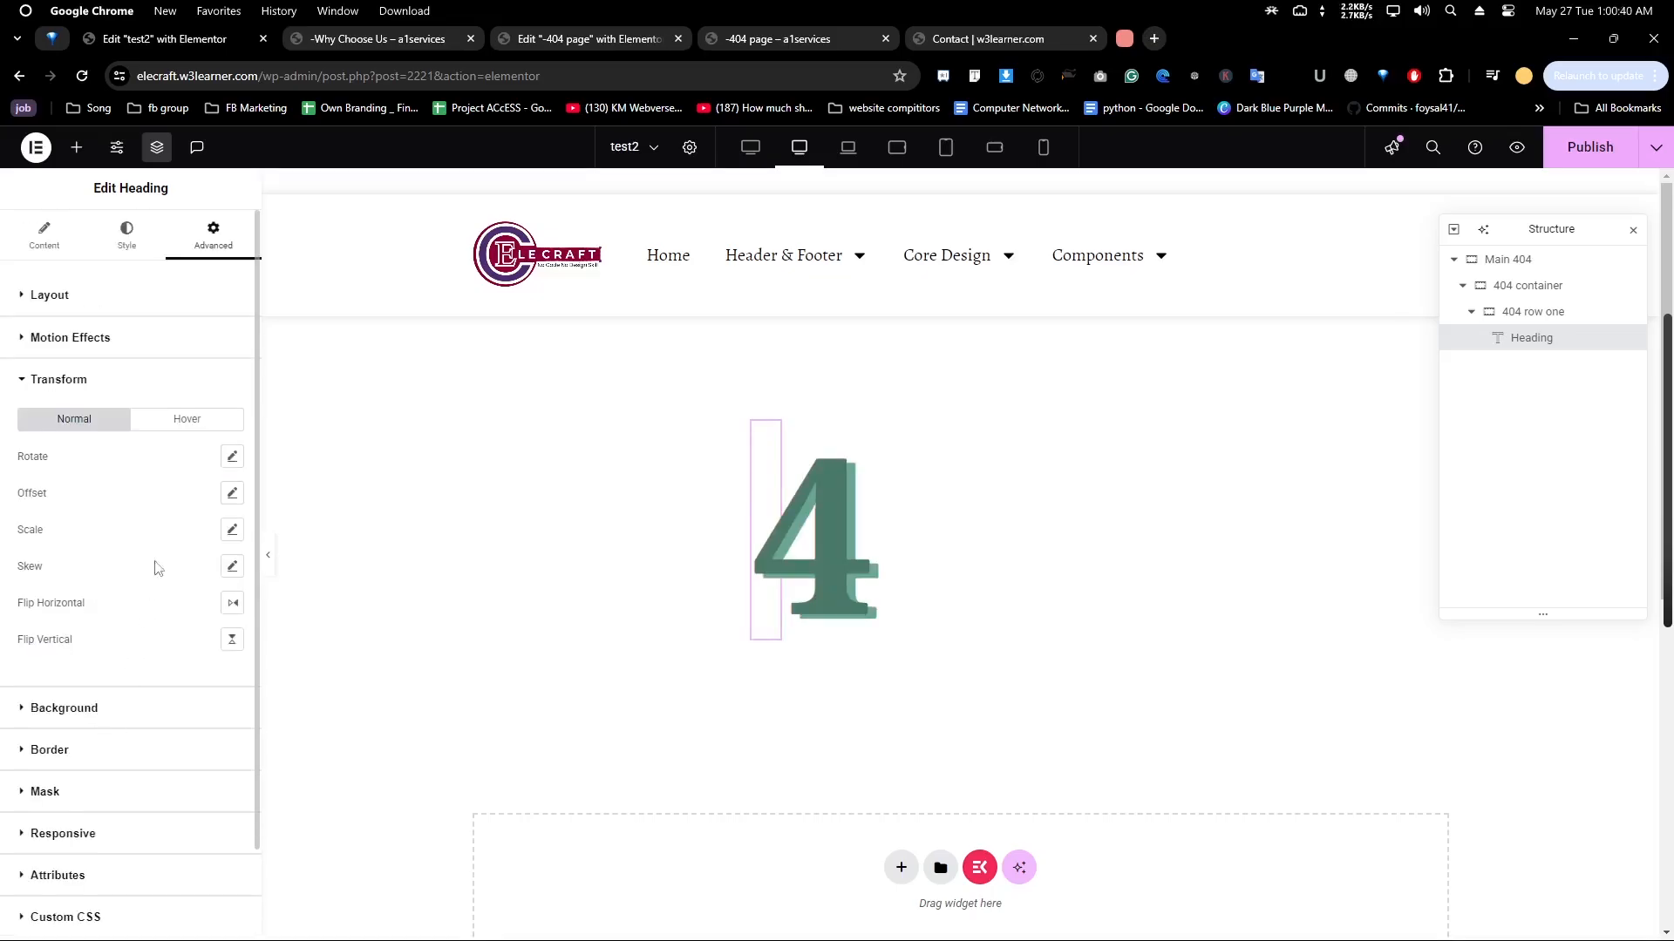
{"action": "left_click", "coordinate": [232, 456]}
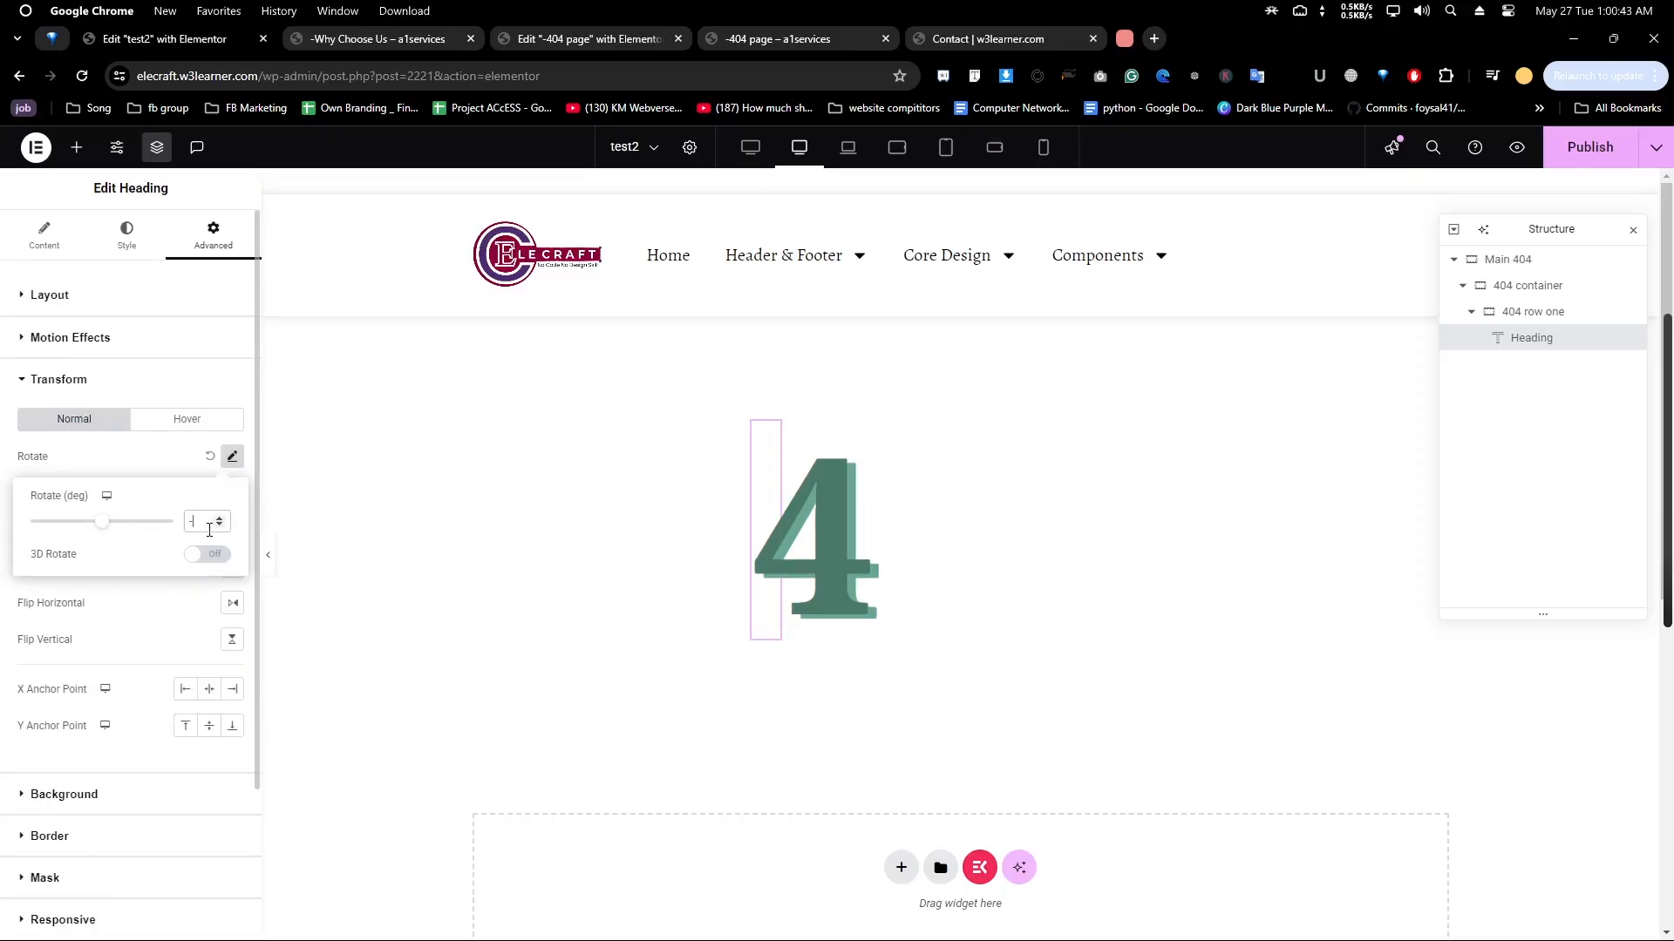
{"action": "type", "text": "-20"}
{"action": "left_click", "coordinate": [137, 460]}
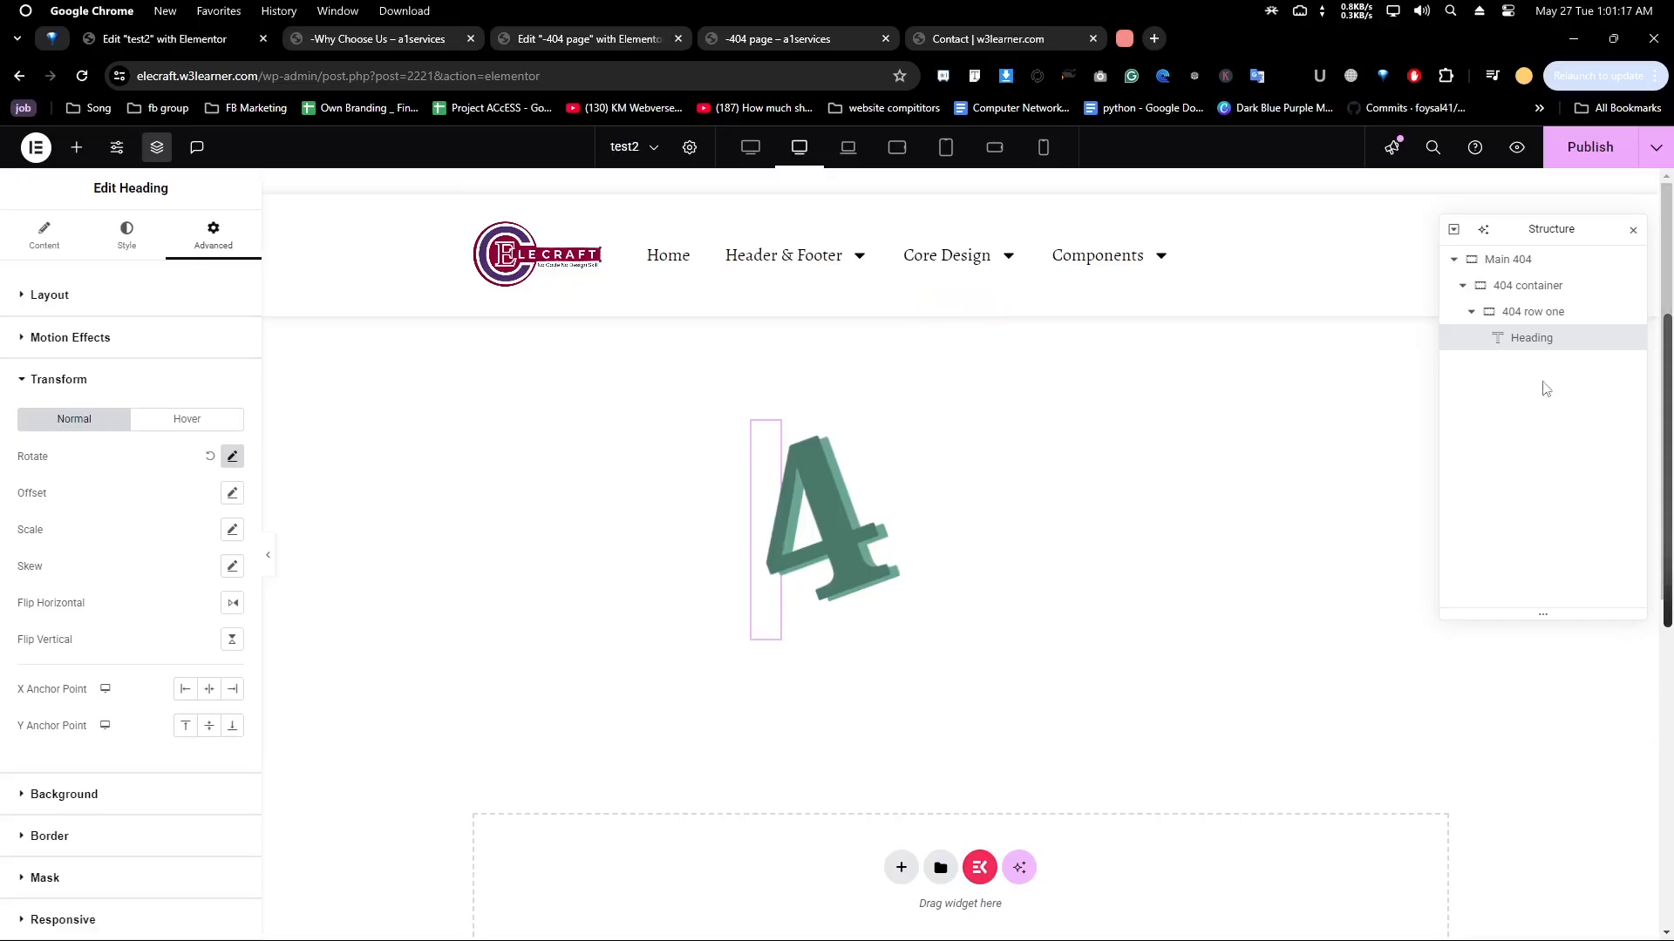
{"action": "right_click", "coordinate": [1531, 341]}
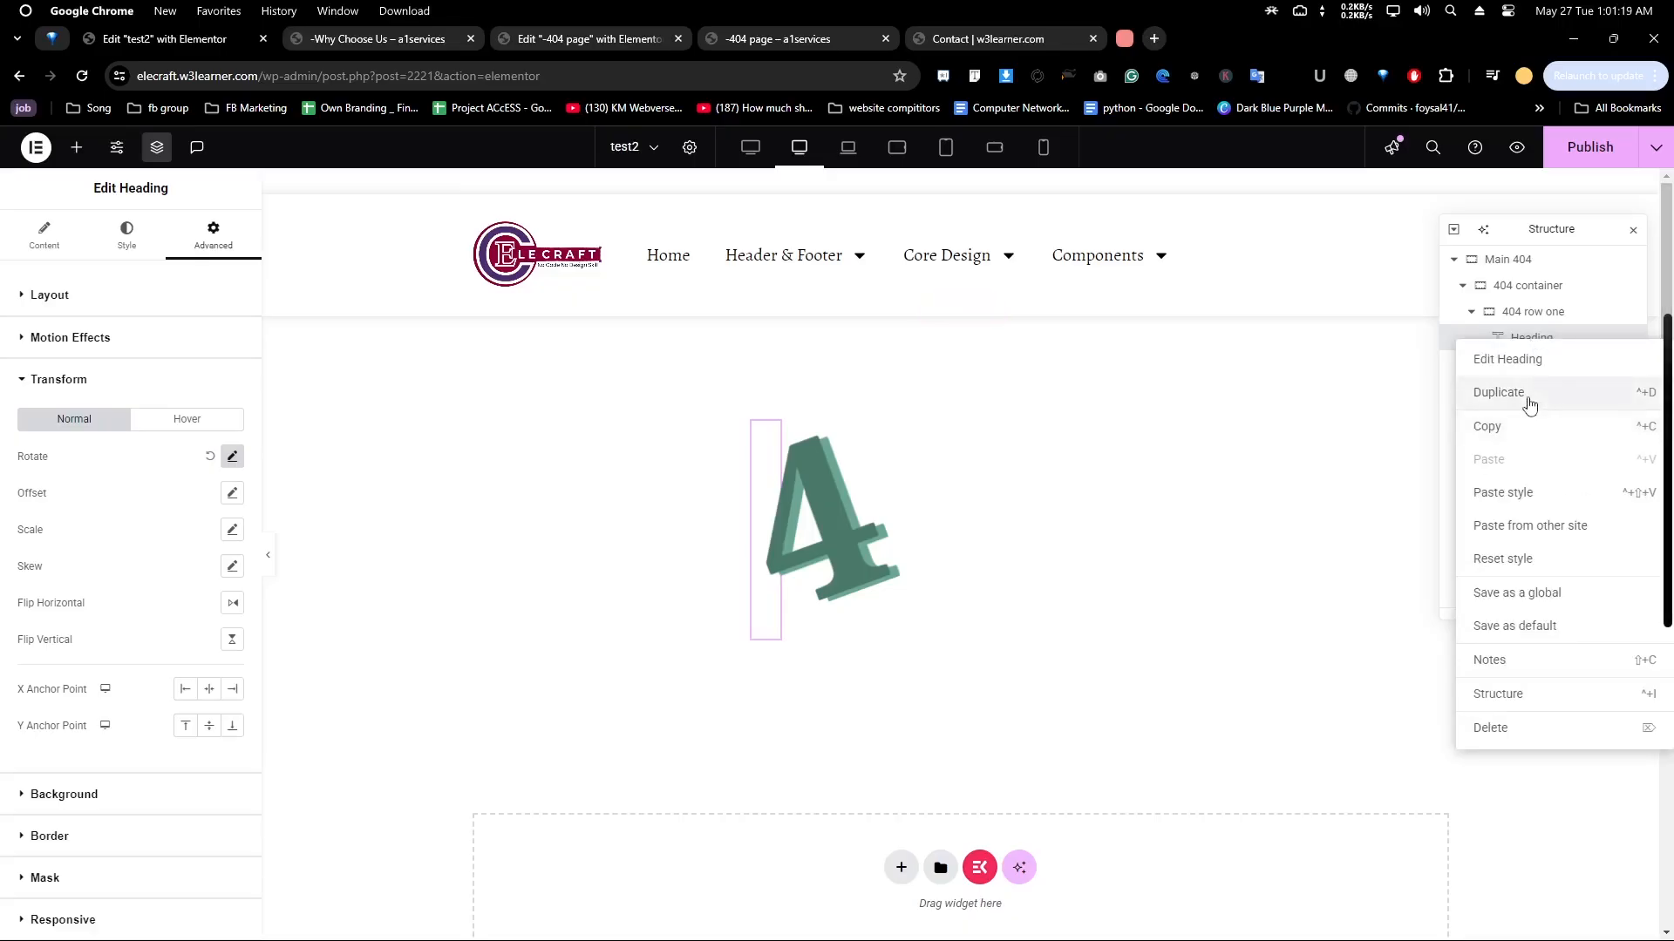
{"action": "left_click", "coordinate": [1531, 399]}
{"action": "right_click", "coordinate": [1521, 364]}
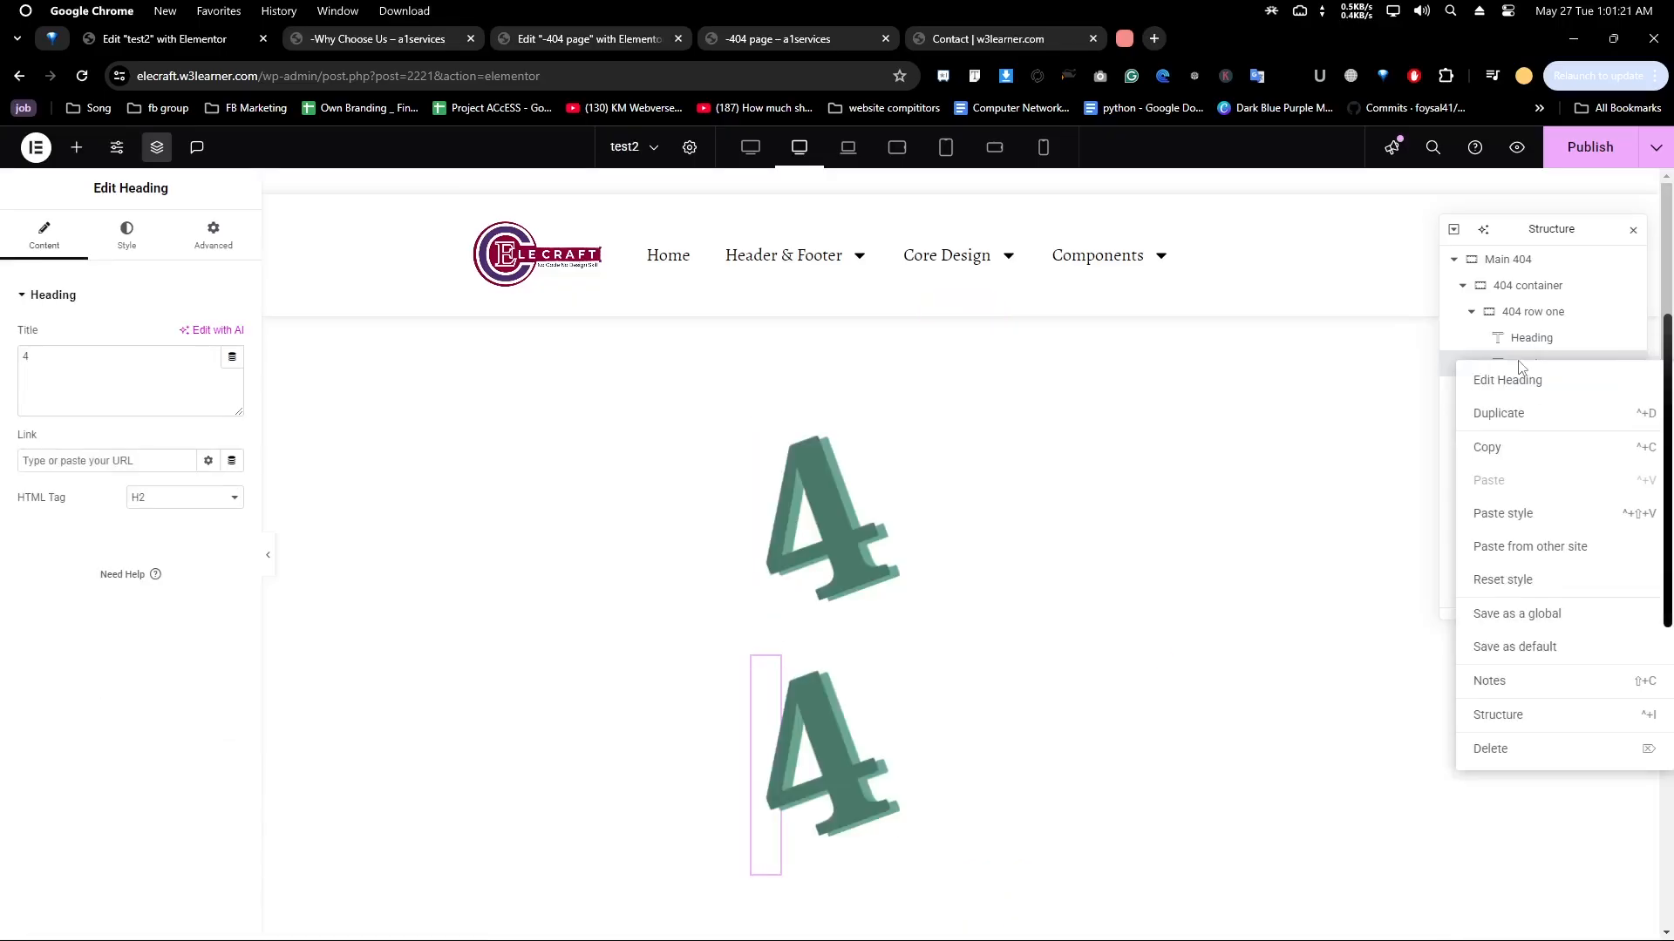
{"action": "left_click", "coordinate": [1513, 750]}
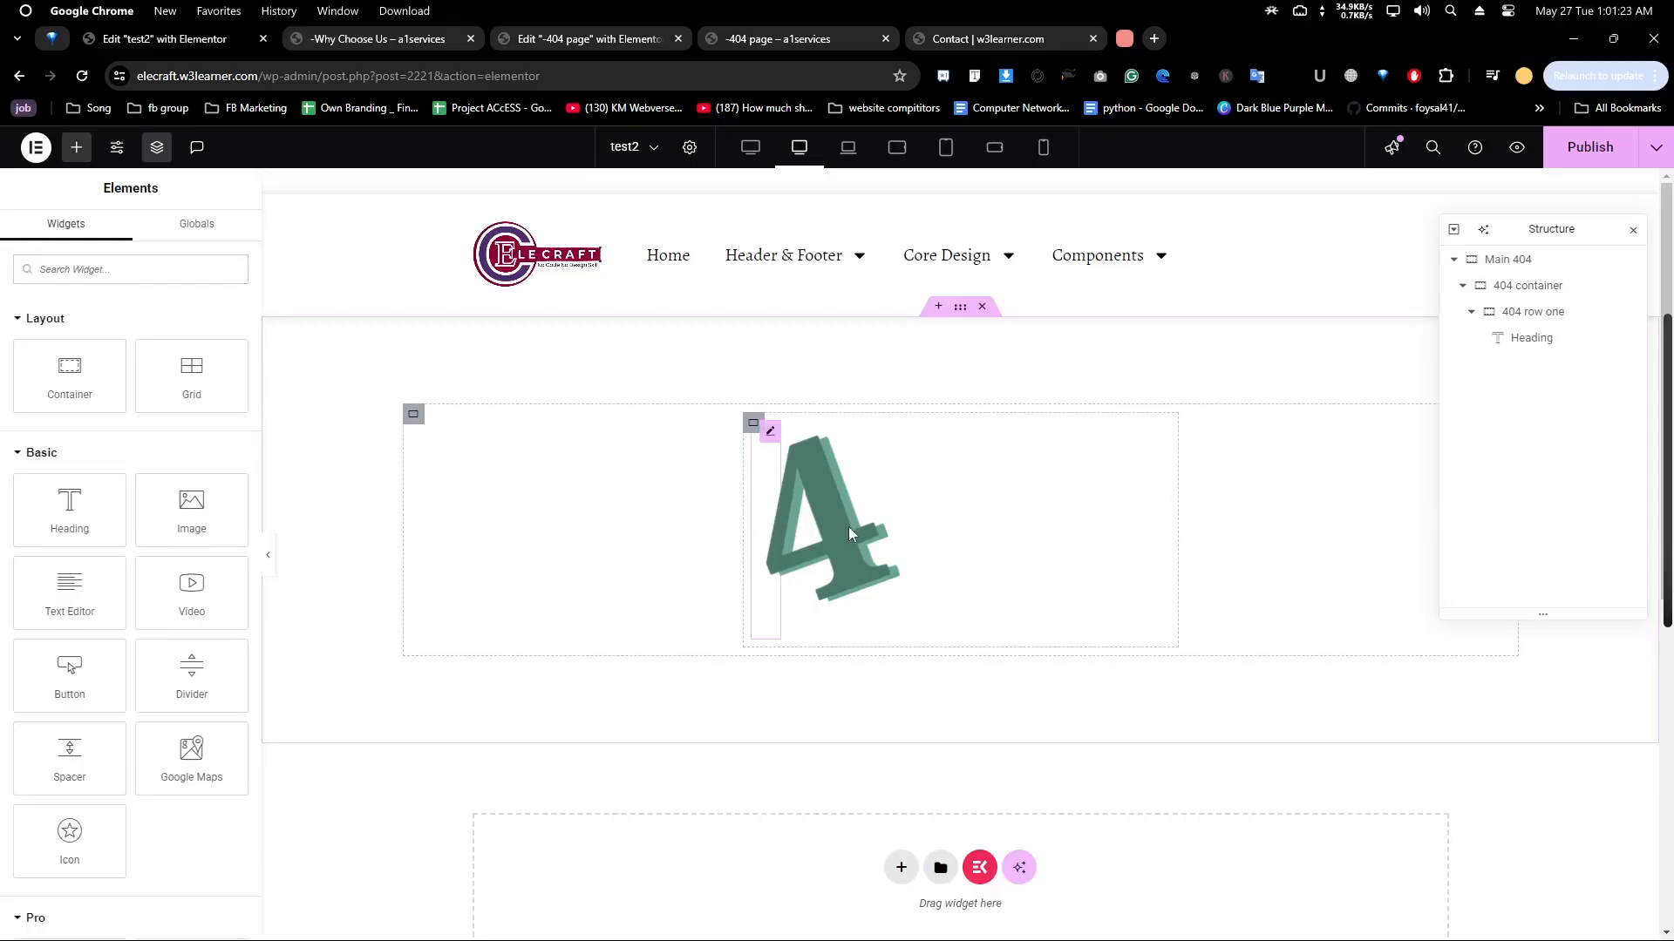
Duplicate the 4 heading and set the 404 row one container's direction to horizontal row
{"action": "left_click_drag", "start_coordinate": [74, 510], "coordinate": [1536, 339]}
{"action": "right_click", "coordinate": [1537, 338]}
{"action": "left_click", "coordinate": [1521, 395]}
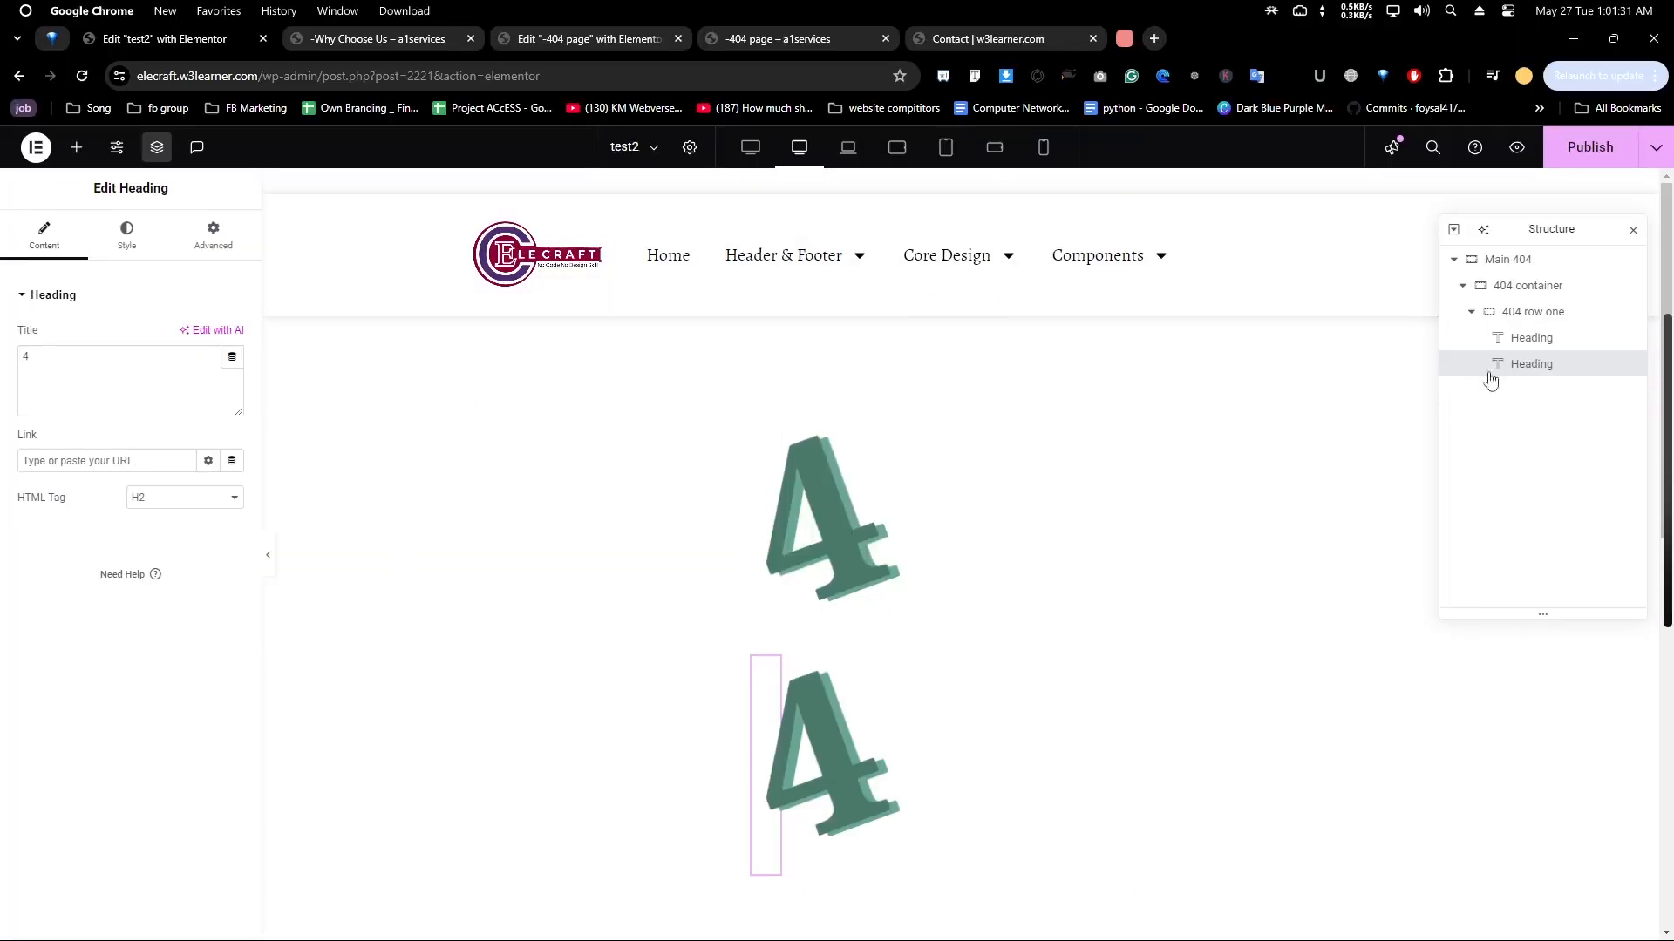
{"action": "left_click", "coordinate": [1542, 314]}
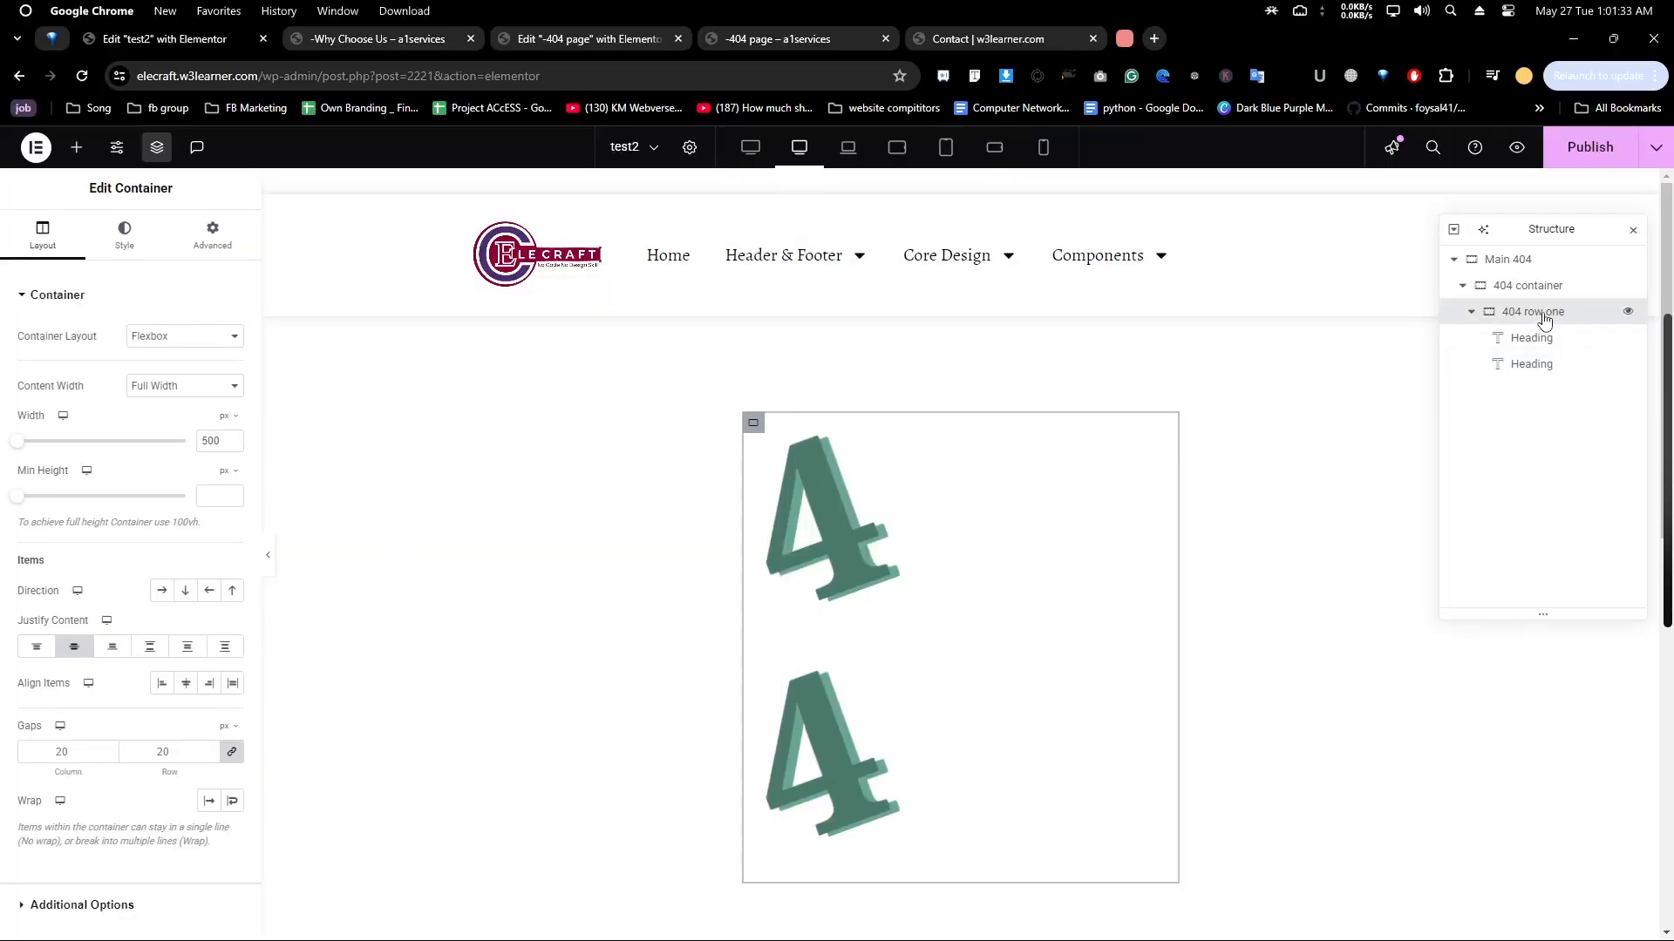
{"action": "left_click", "coordinate": [161, 592]}
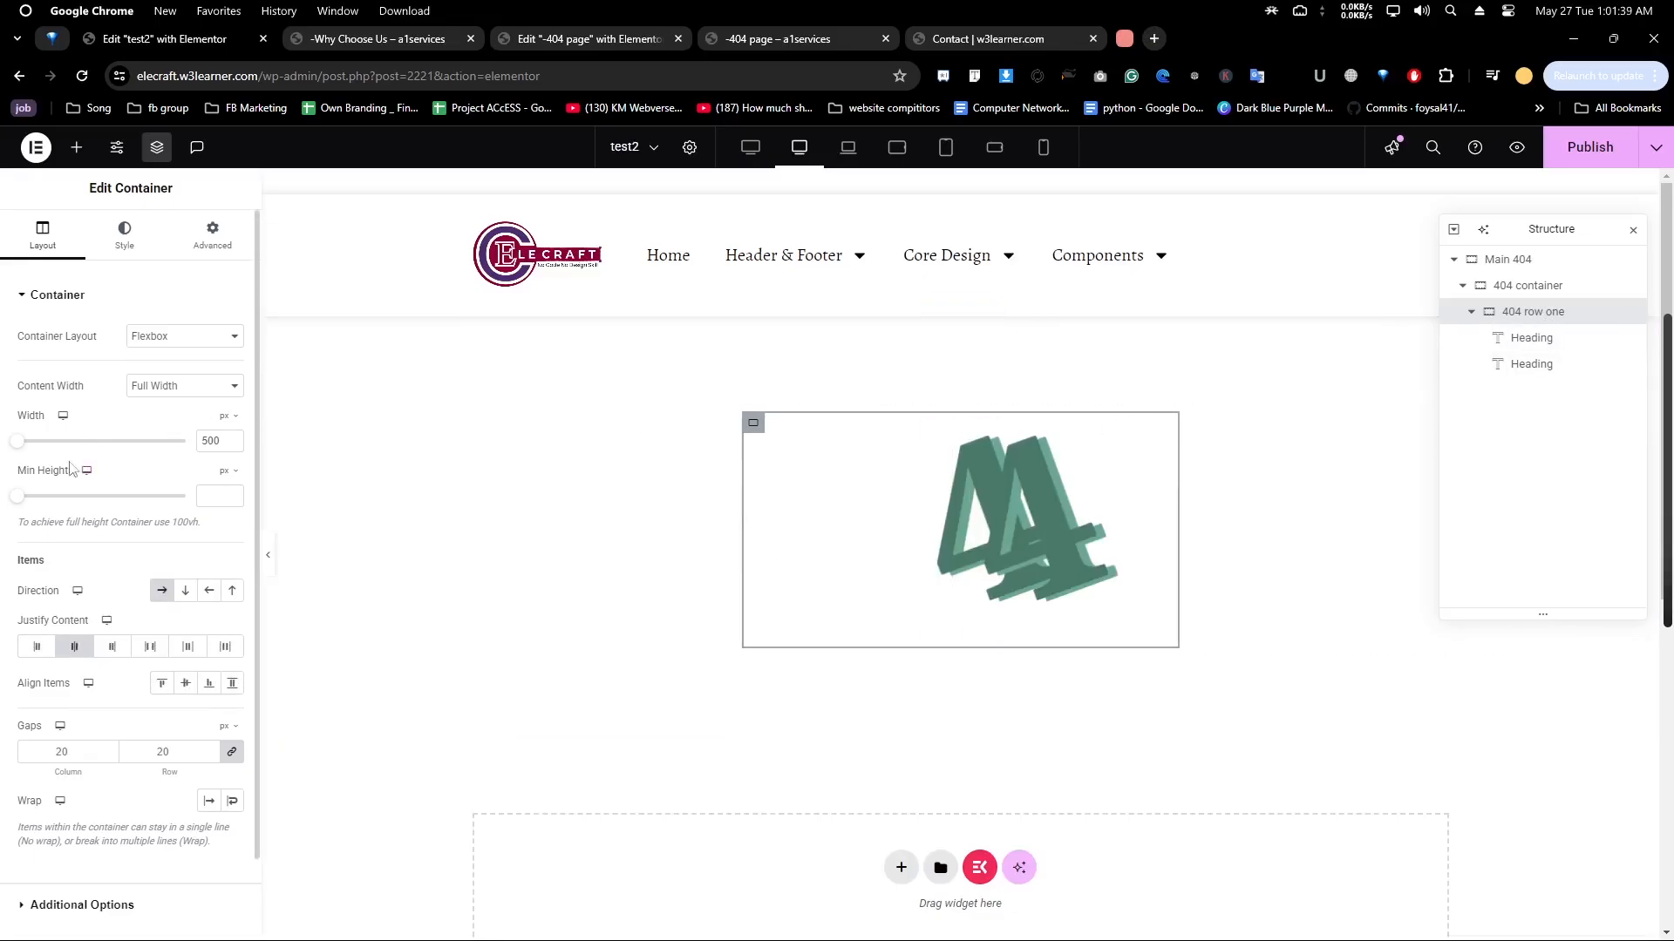
Set the first 4 heading's custom width to 12%
{"action": "left_click", "coordinate": [1527, 348]}
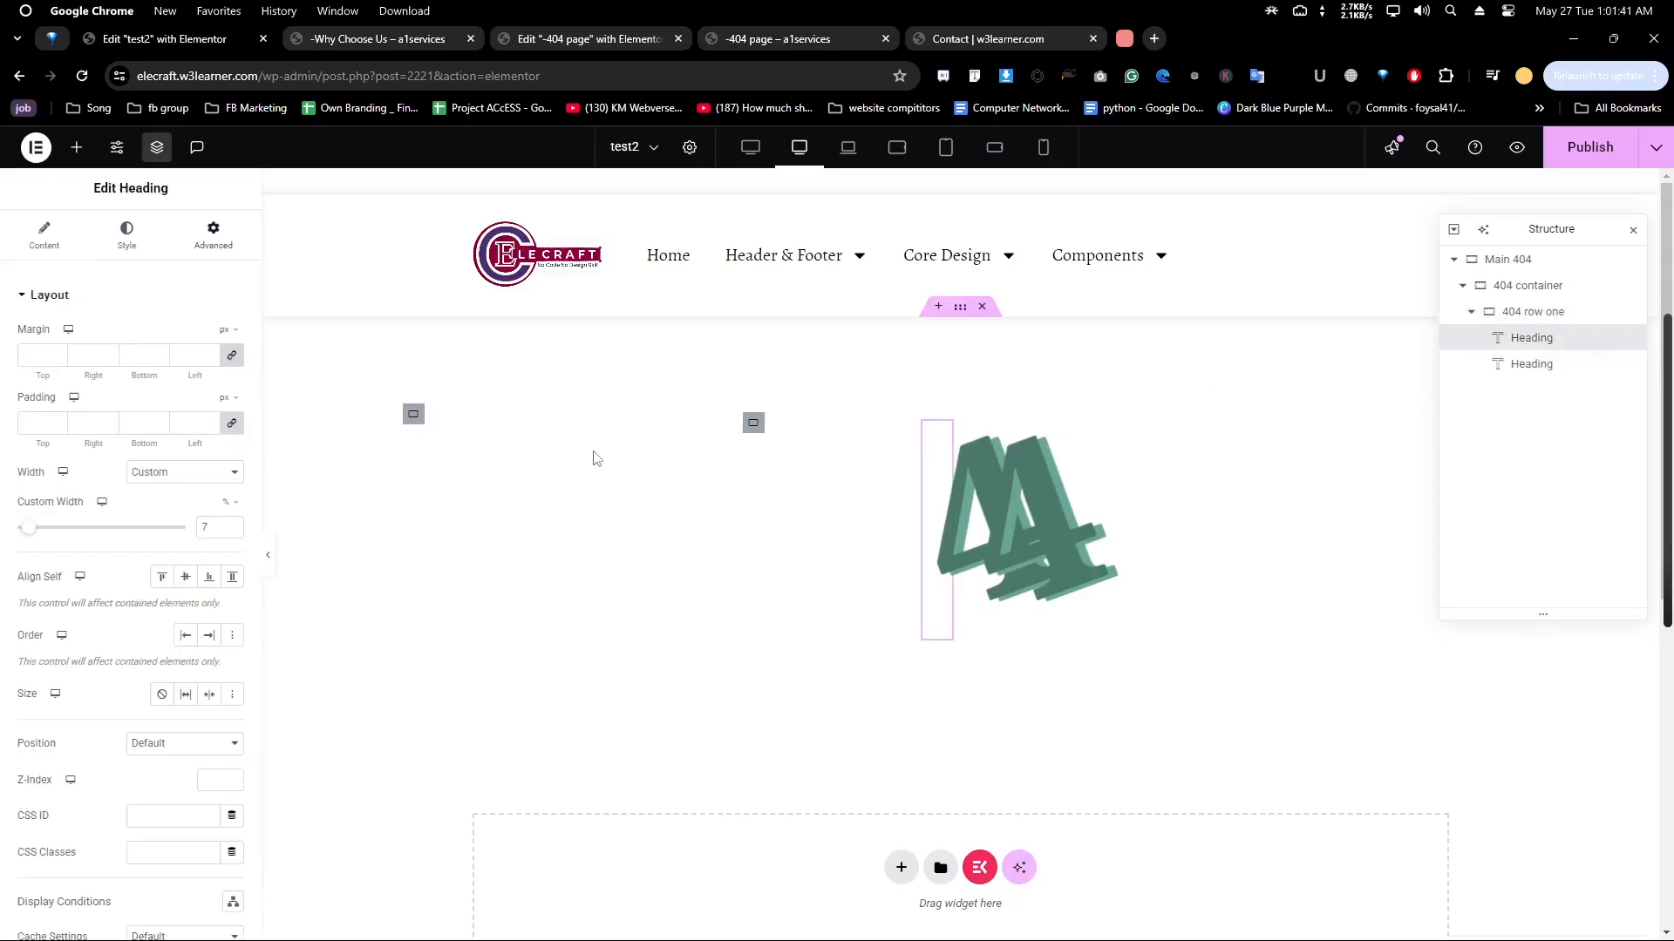
{"action": "mouse_move", "coordinate": [41, 534]}
{"action": "left_mouse_down"}
{"action": "mouse_move", "coordinate": [140, 544]}
{"action": "mouse_move", "coordinate": [38, 541]}
{"action": "left_mouse_up"}
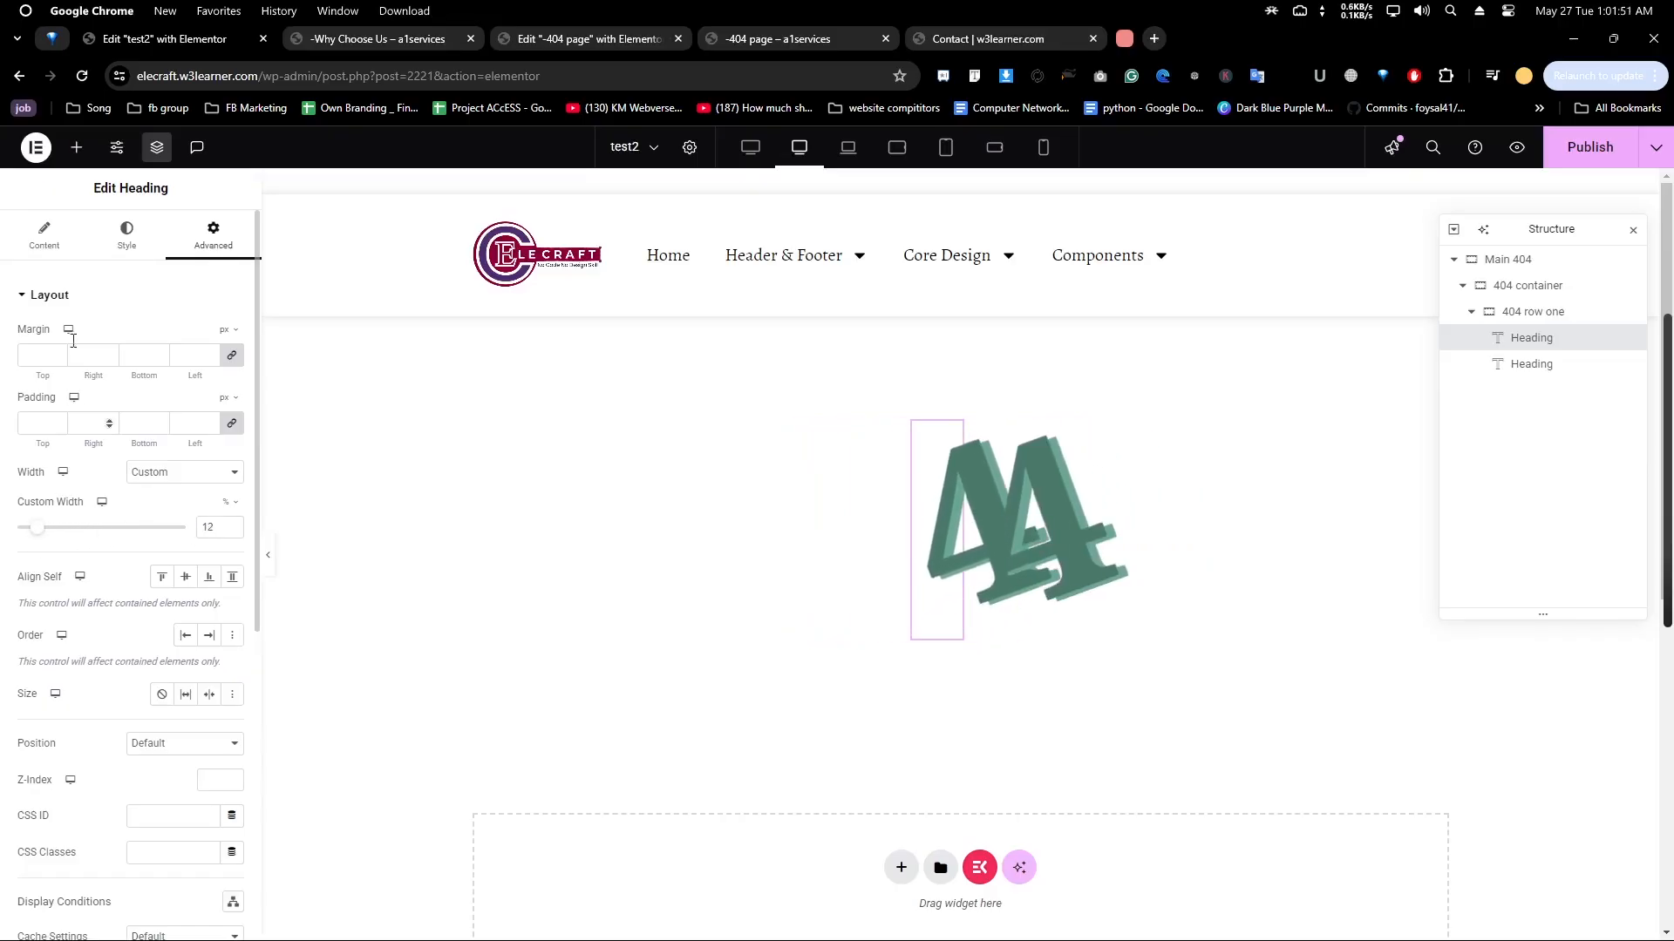
{"action": "left_click", "coordinate": [45, 235]}
{"action": "left_click", "coordinate": [126, 236]}
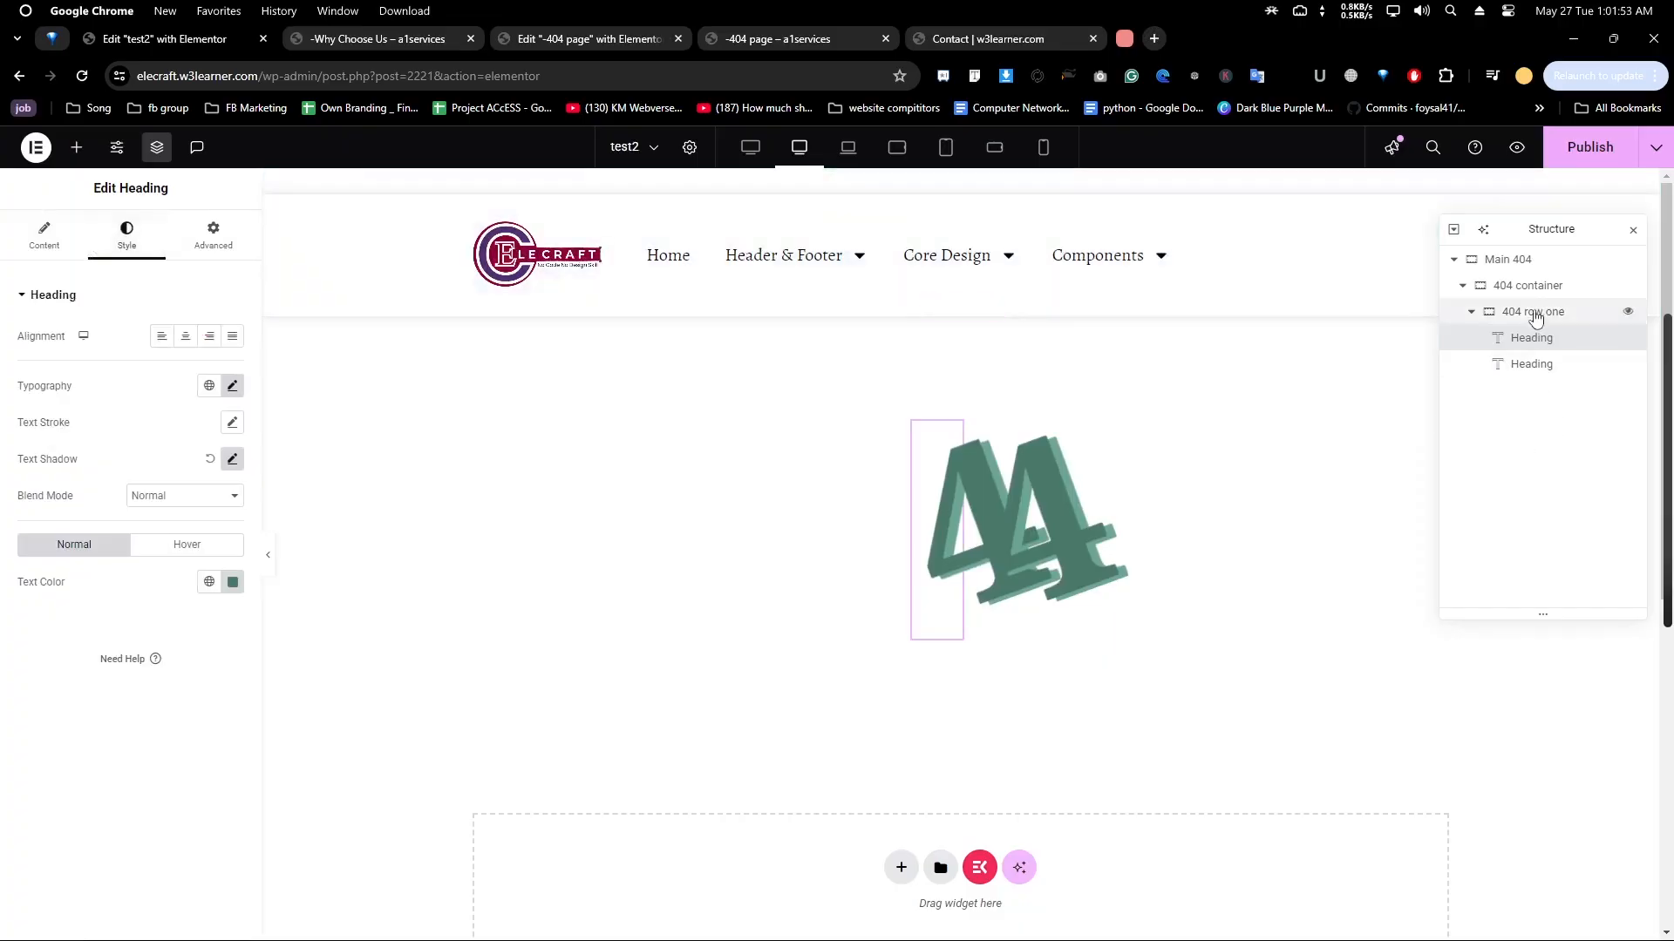
Change the second heading's title in 404 row one to 0
{"action": "left_click", "coordinate": [1531, 311]}
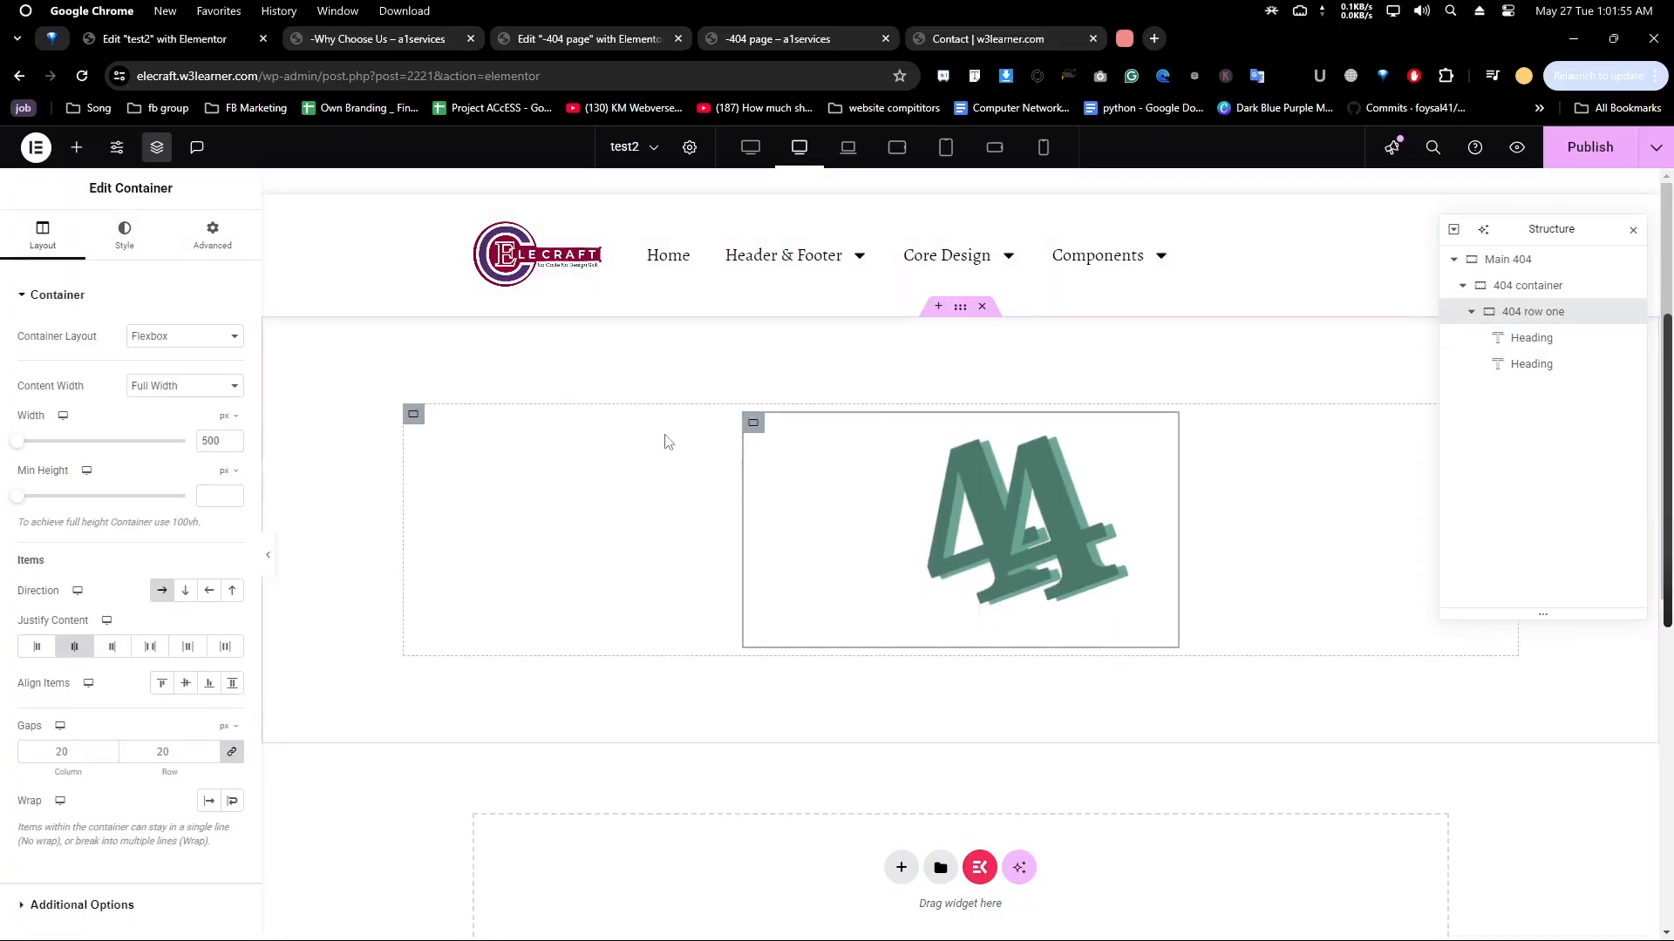
{"action": "left_click", "coordinate": [1536, 367]}
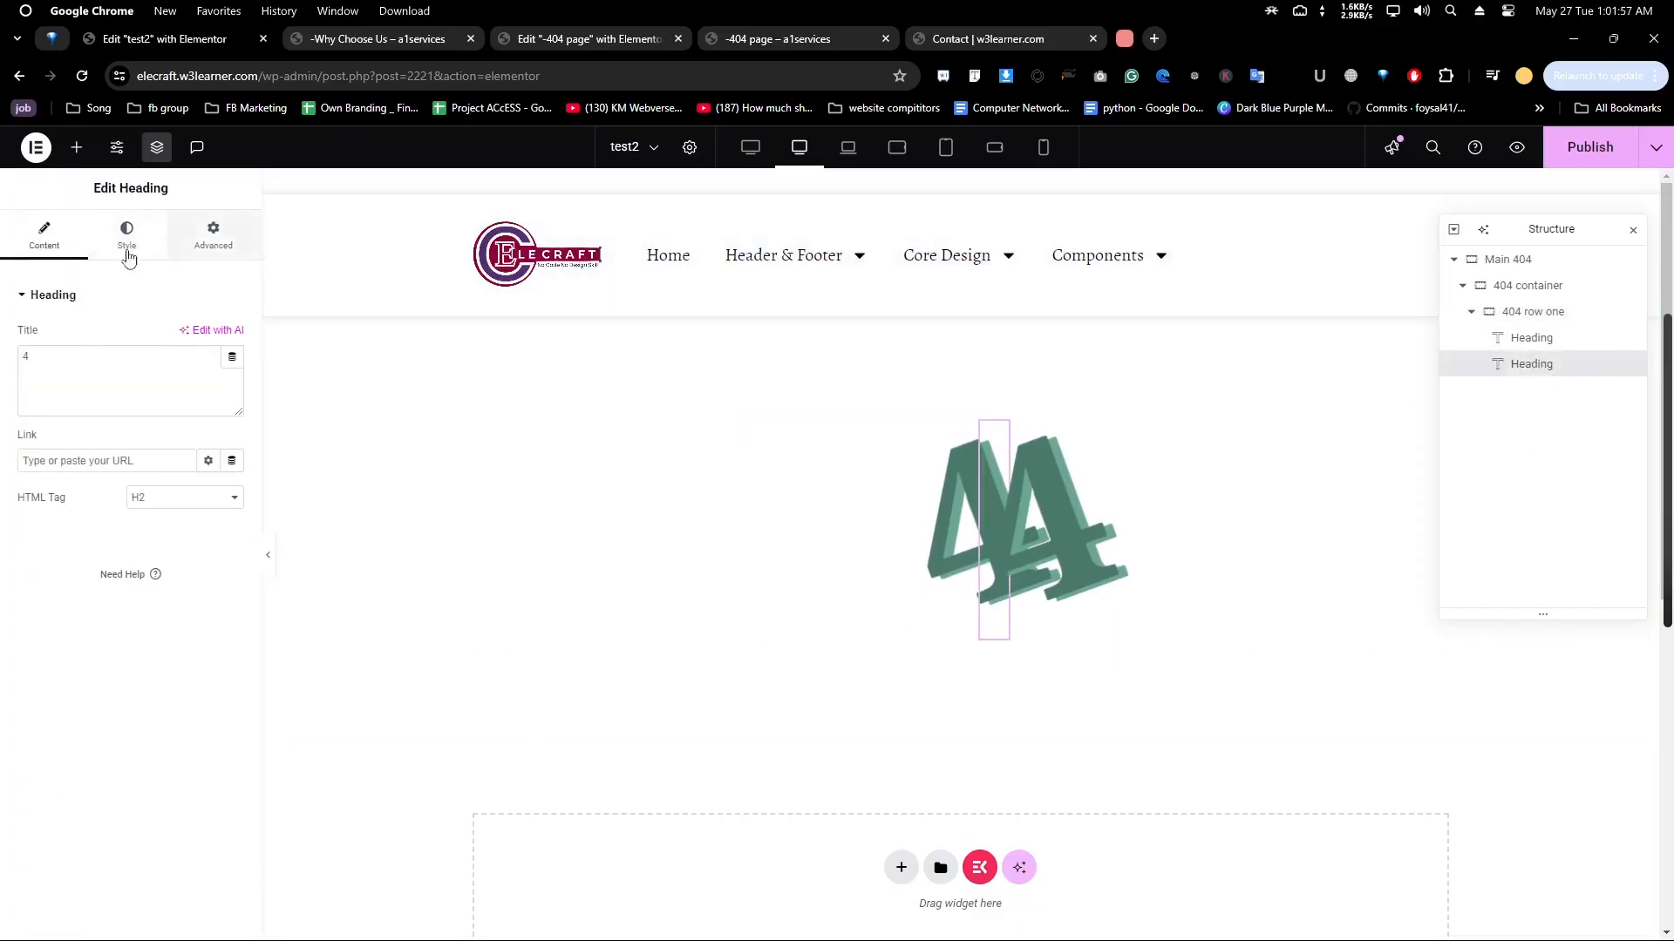
{"action": "type", "text": "0"}
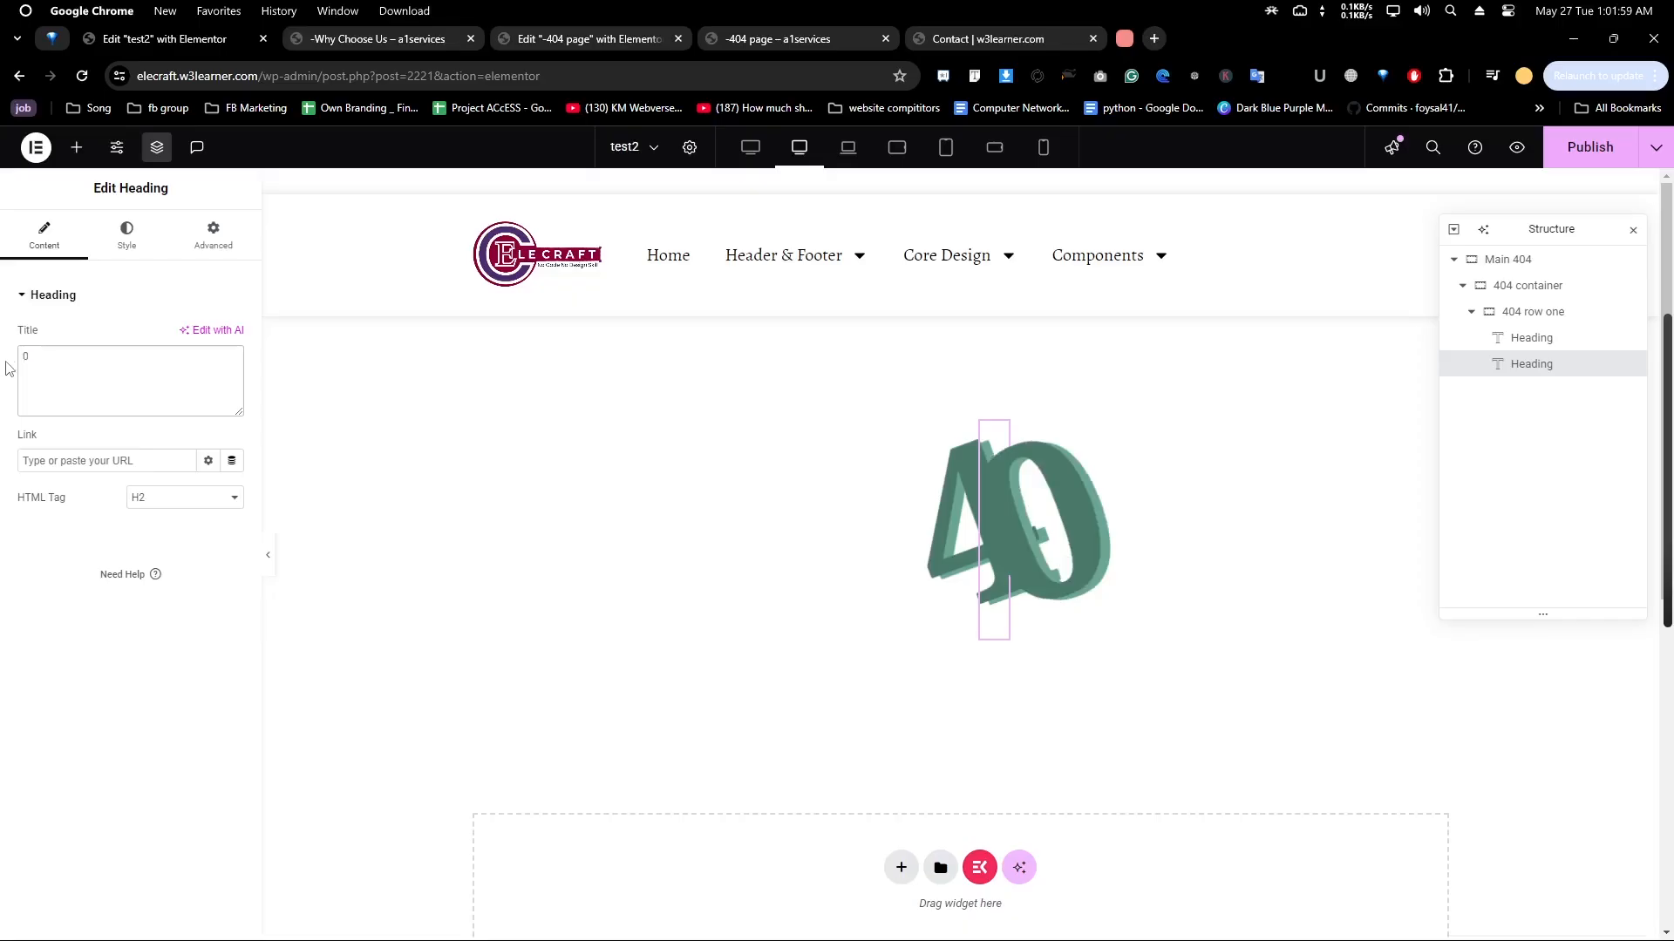
Duplicate the 0 heading and change the copy's title to 4
{"action": "right_click", "coordinate": [1526, 371]}
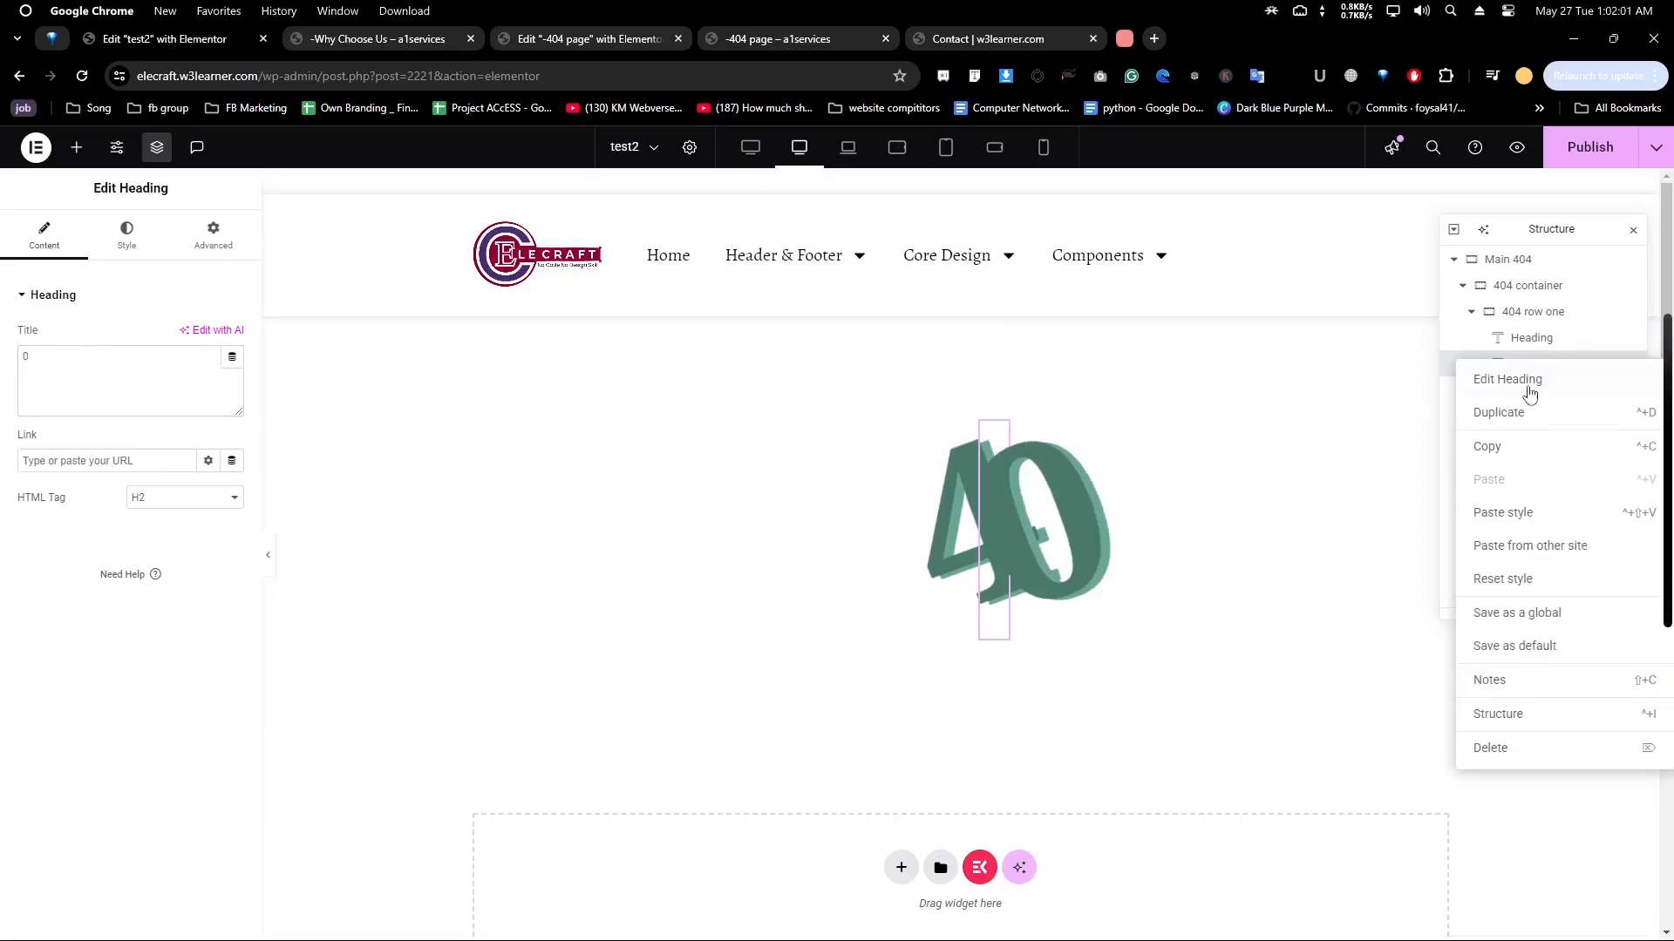
{"action": "left_click", "coordinate": [1499, 412]}
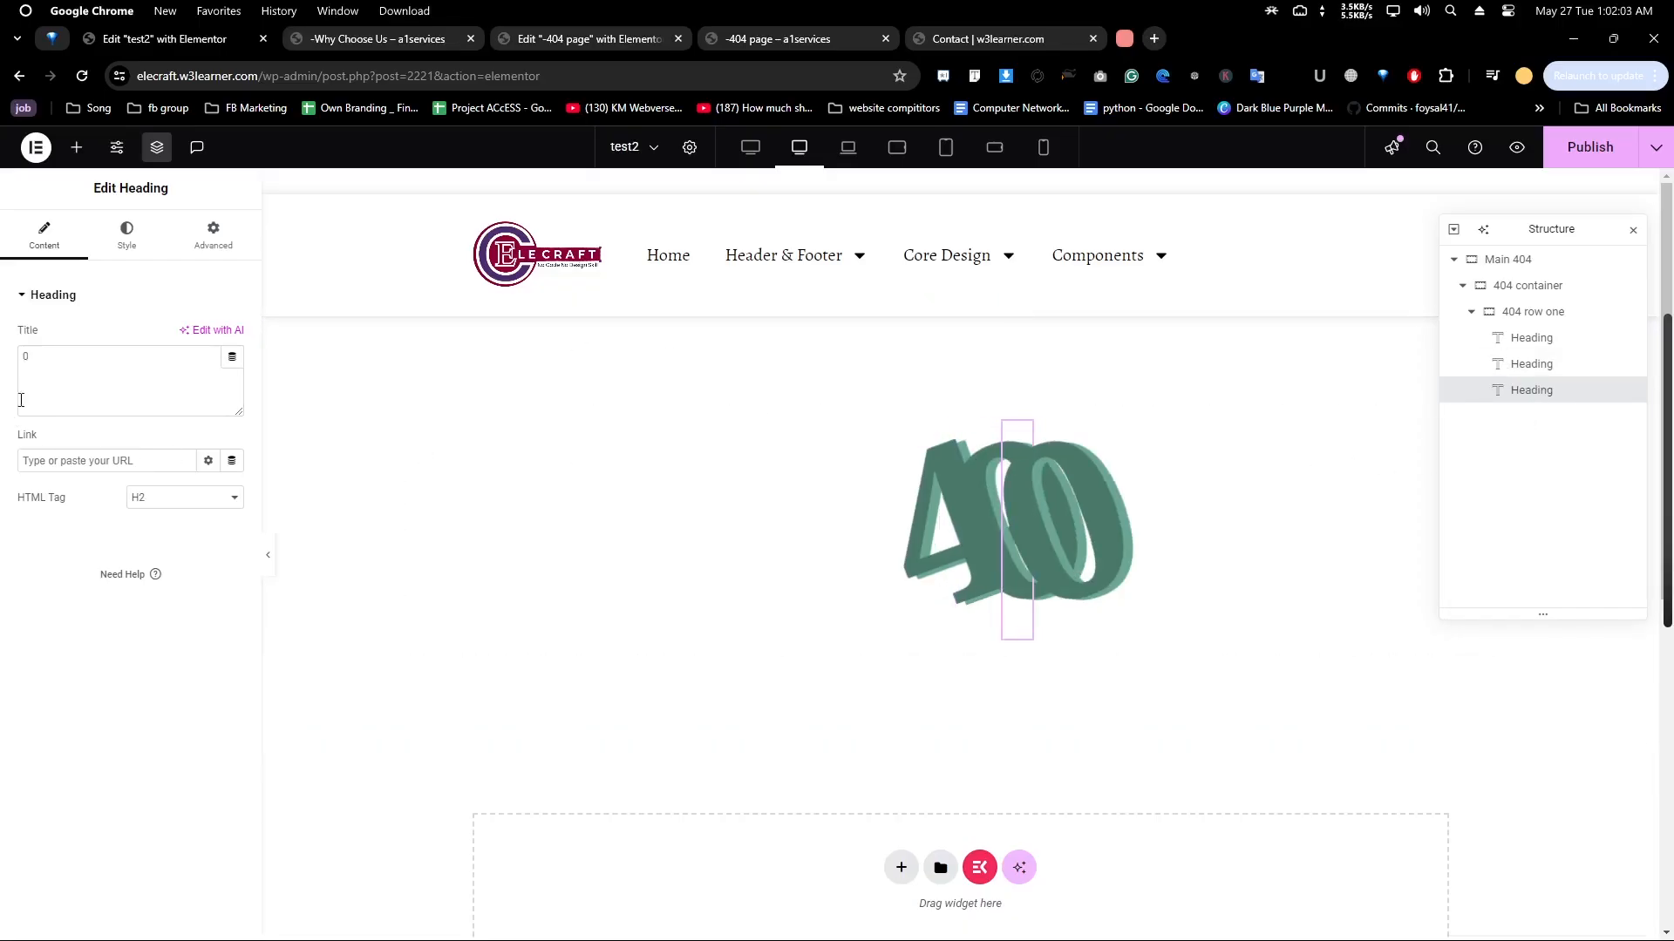
{"action": "left_click_drag", "start_coordinate": [21, 400], "coordinate": [1, 373]}
{"action": "type", "text": "4"}
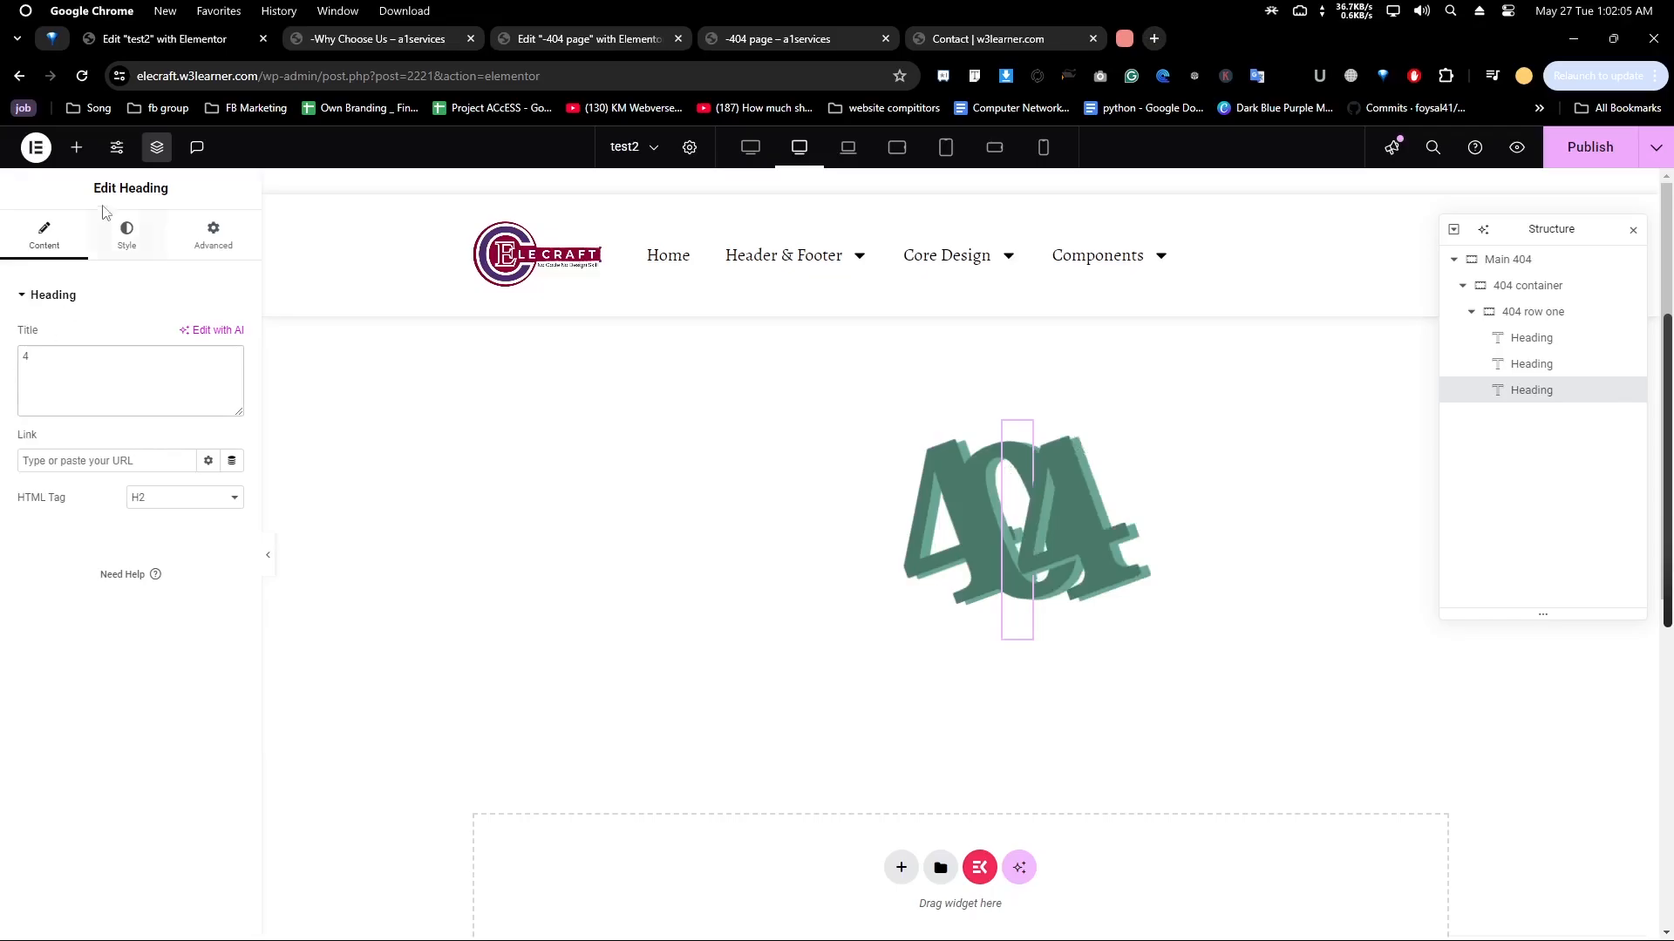
Set the last 4 heading's custom width to 13% and the 404 row one container's justify content to Space Around
{"action": "left_click", "coordinate": [213, 233]}
{"action": "left_click_drag", "start_coordinate": [63, 529], "coordinate": [40, 536]}
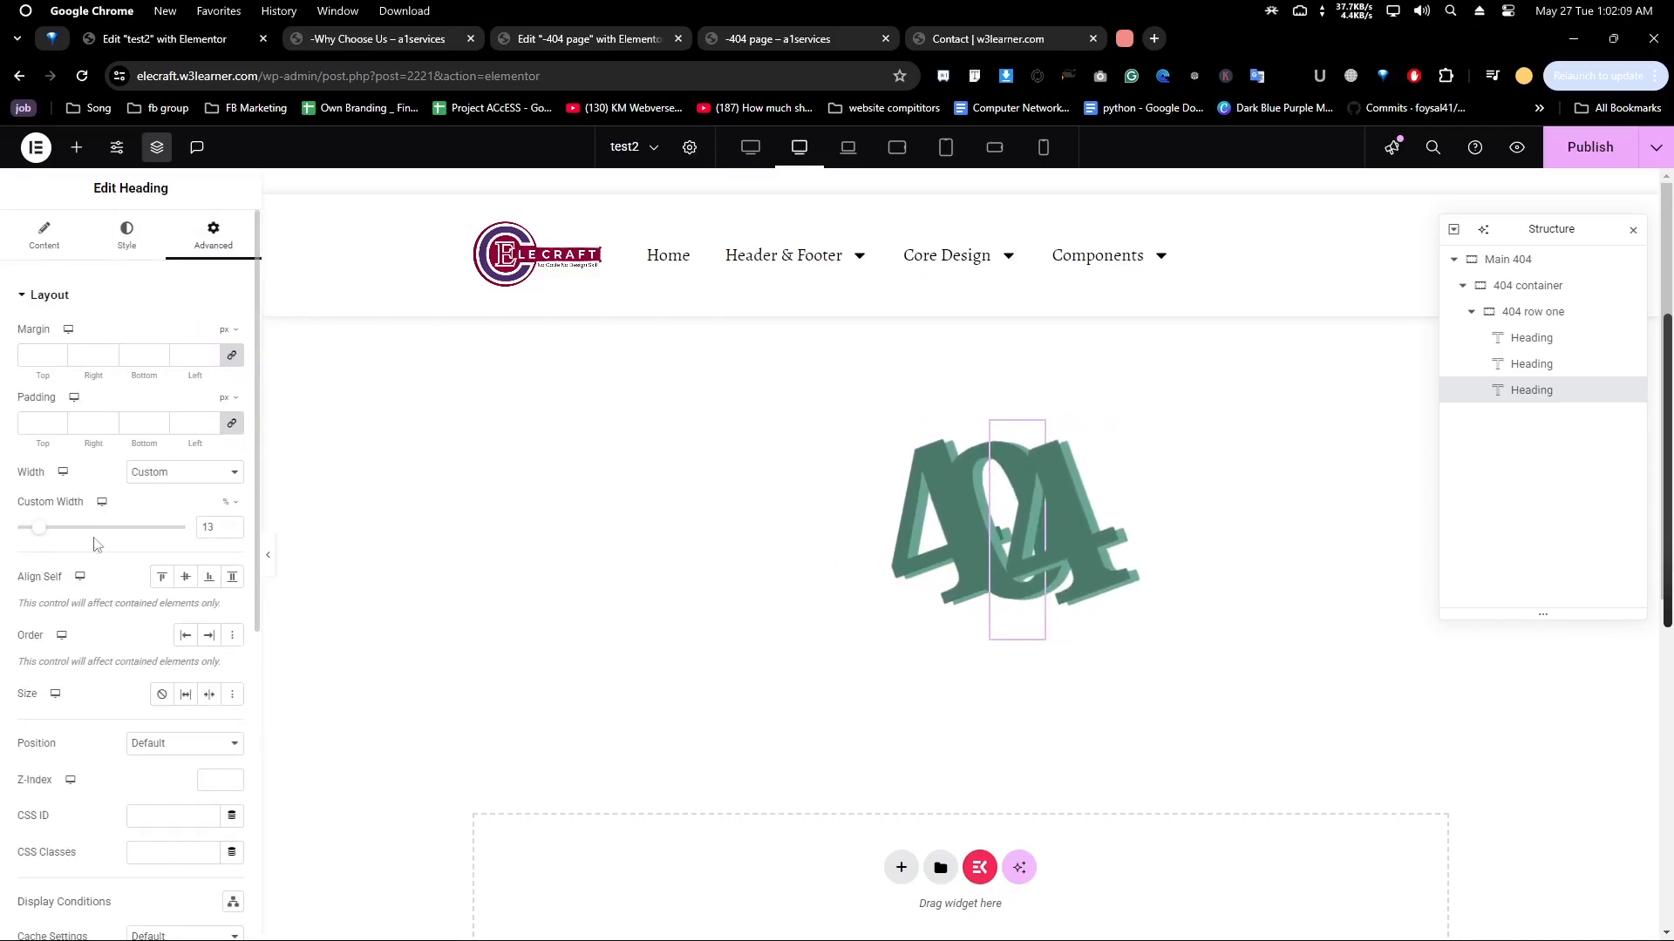
{"action": "left_click", "coordinate": [1531, 338]}
{"action": "left_click", "coordinate": [1533, 311]}
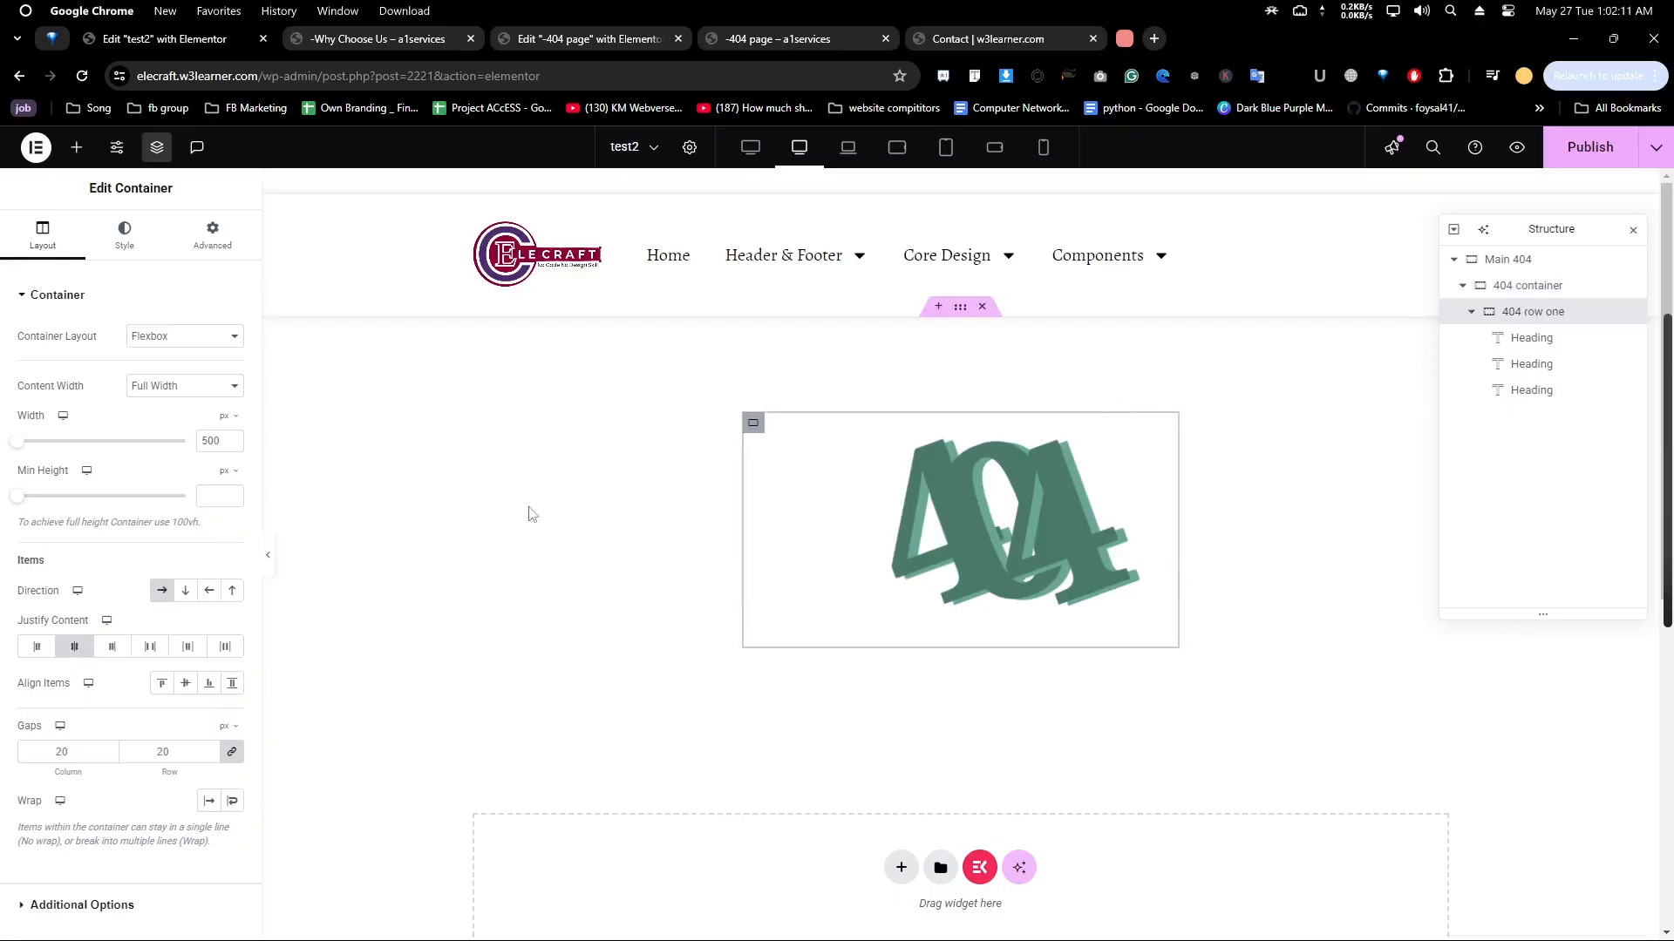
{"action": "left_click", "coordinate": [191, 651]}
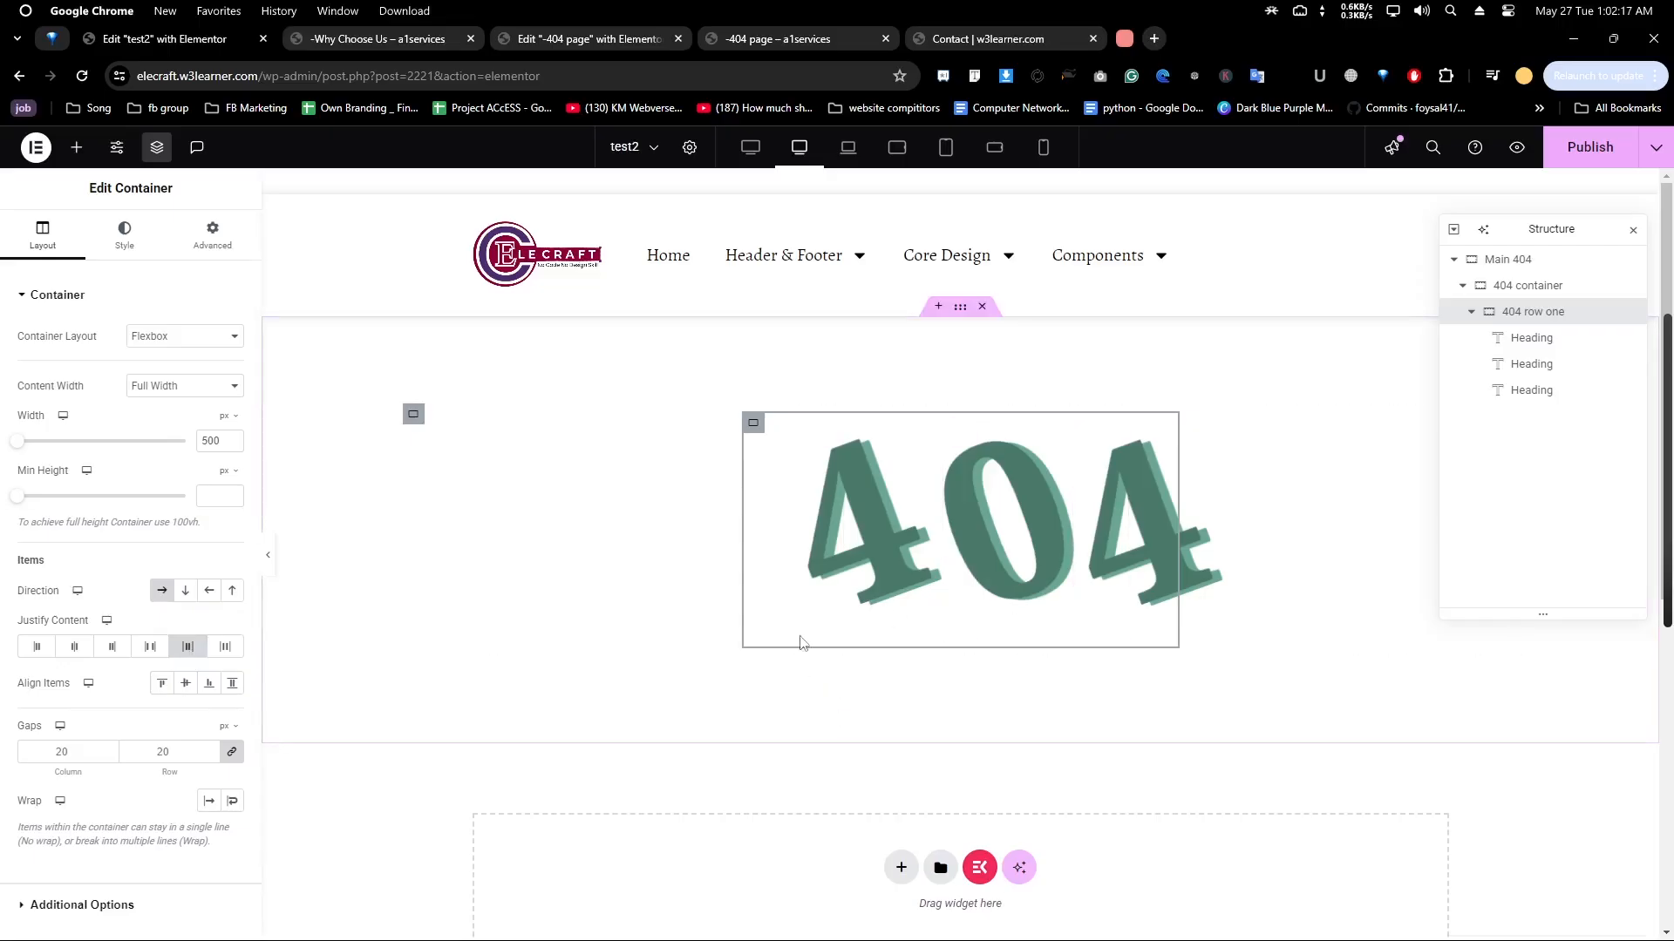
Set the middle 0 heading's text color to #1E2023
{"action": "left_click", "coordinate": [1563, 367]}
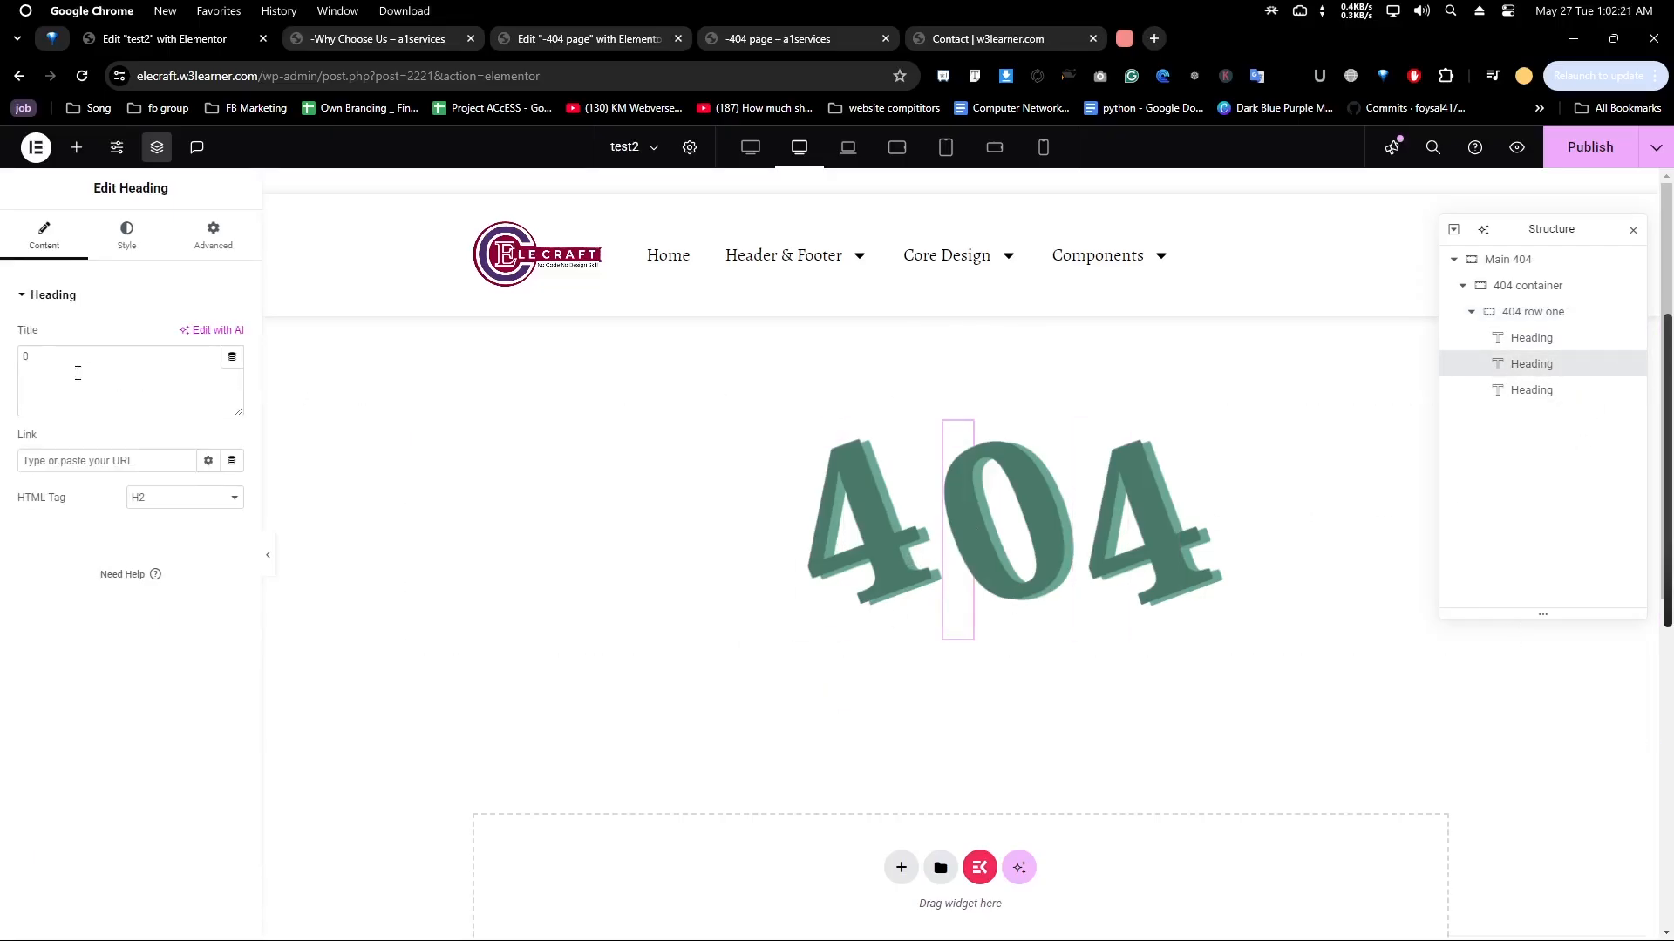
{"action": "left_click", "coordinate": [126, 233]}
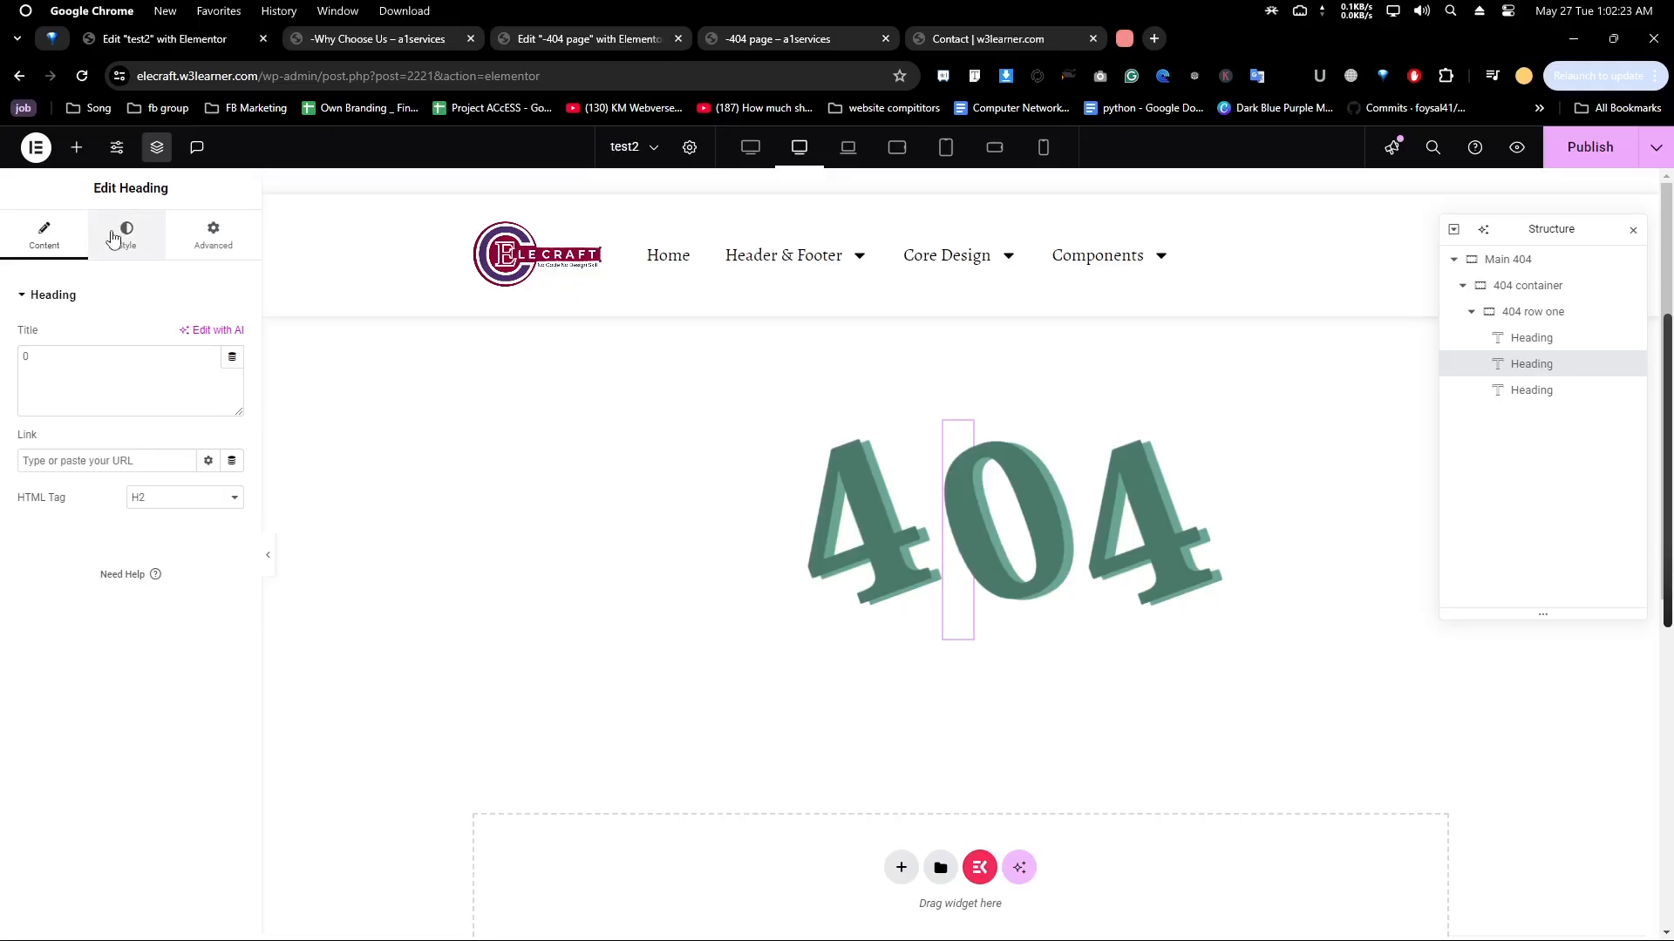
{"action": "left_click", "coordinate": [233, 583]}
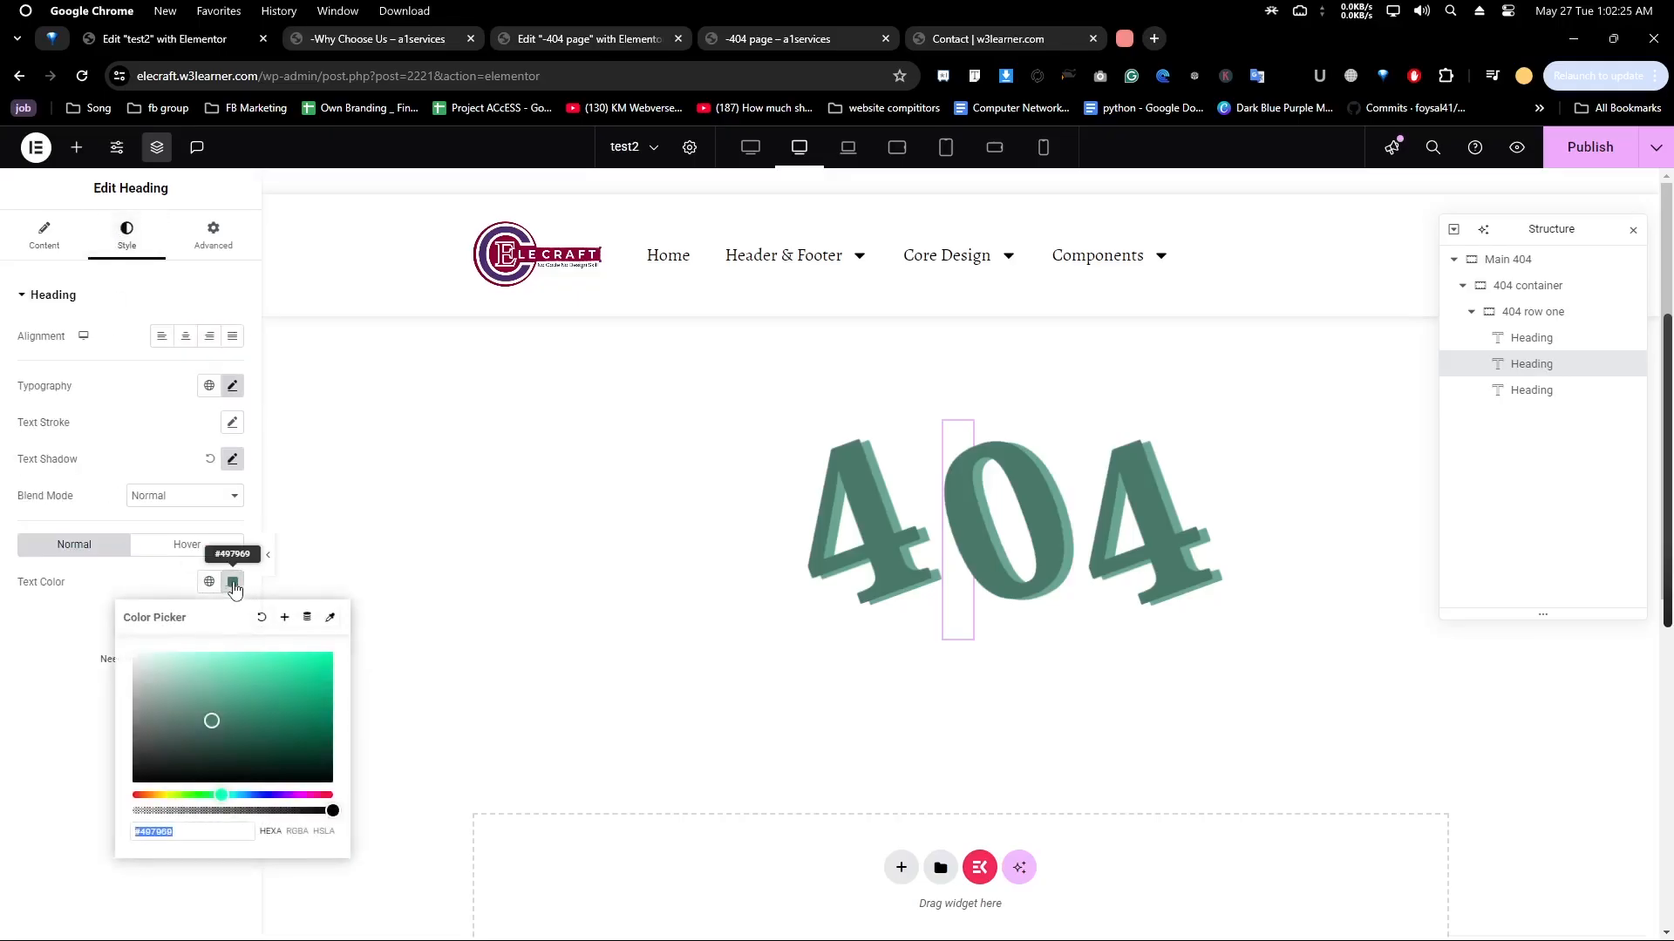
{"action": "left_click", "coordinate": [163, 832]}
{"action": "type", "text": "1"}
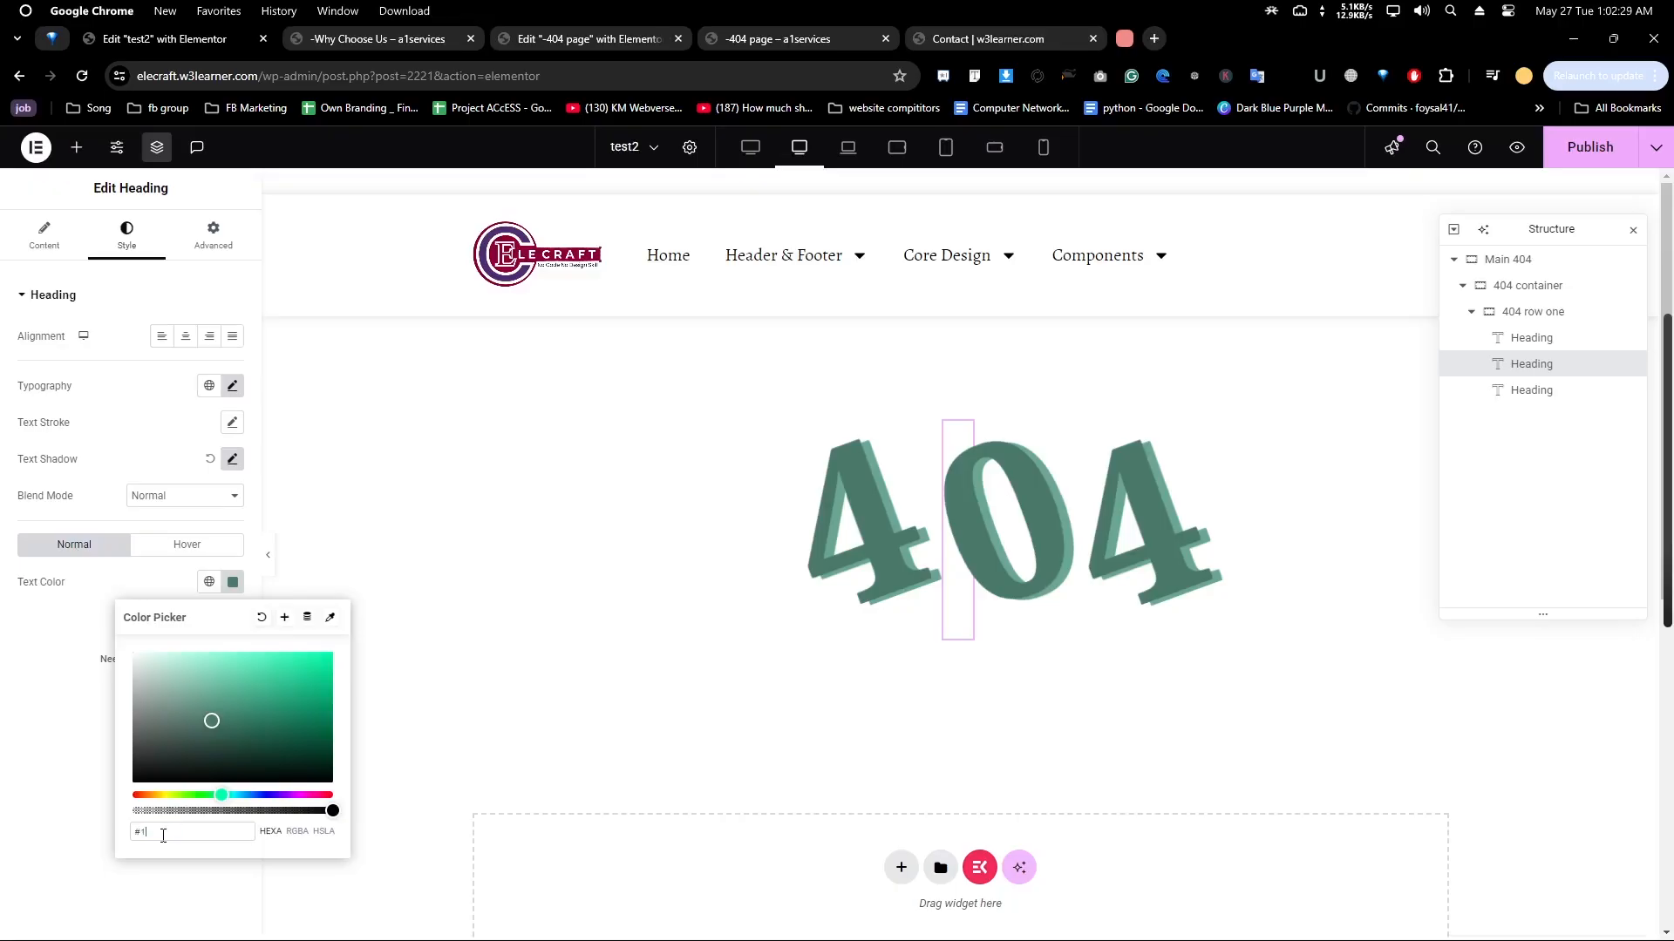
{"action": "type", "text": "E2023"}
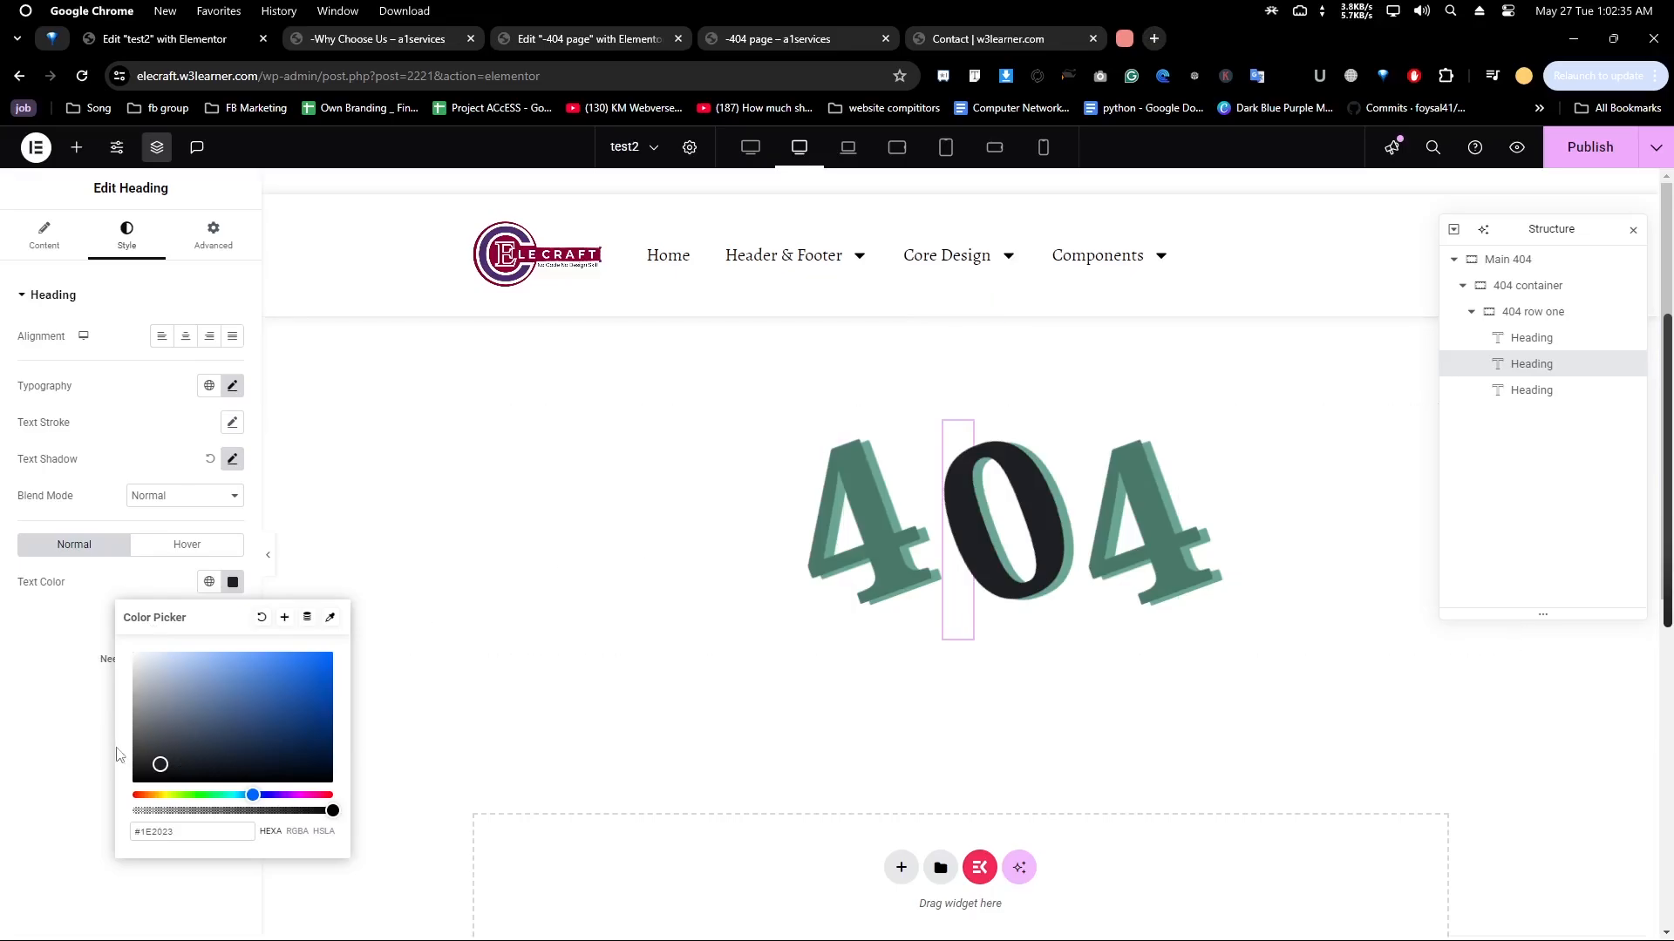
{"action": "left_click", "coordinate": [227, 287]}
Try a rotation of 20 degrees on the middle 0 heading
{"action": "left_click", "coordinate": [234, 251]}
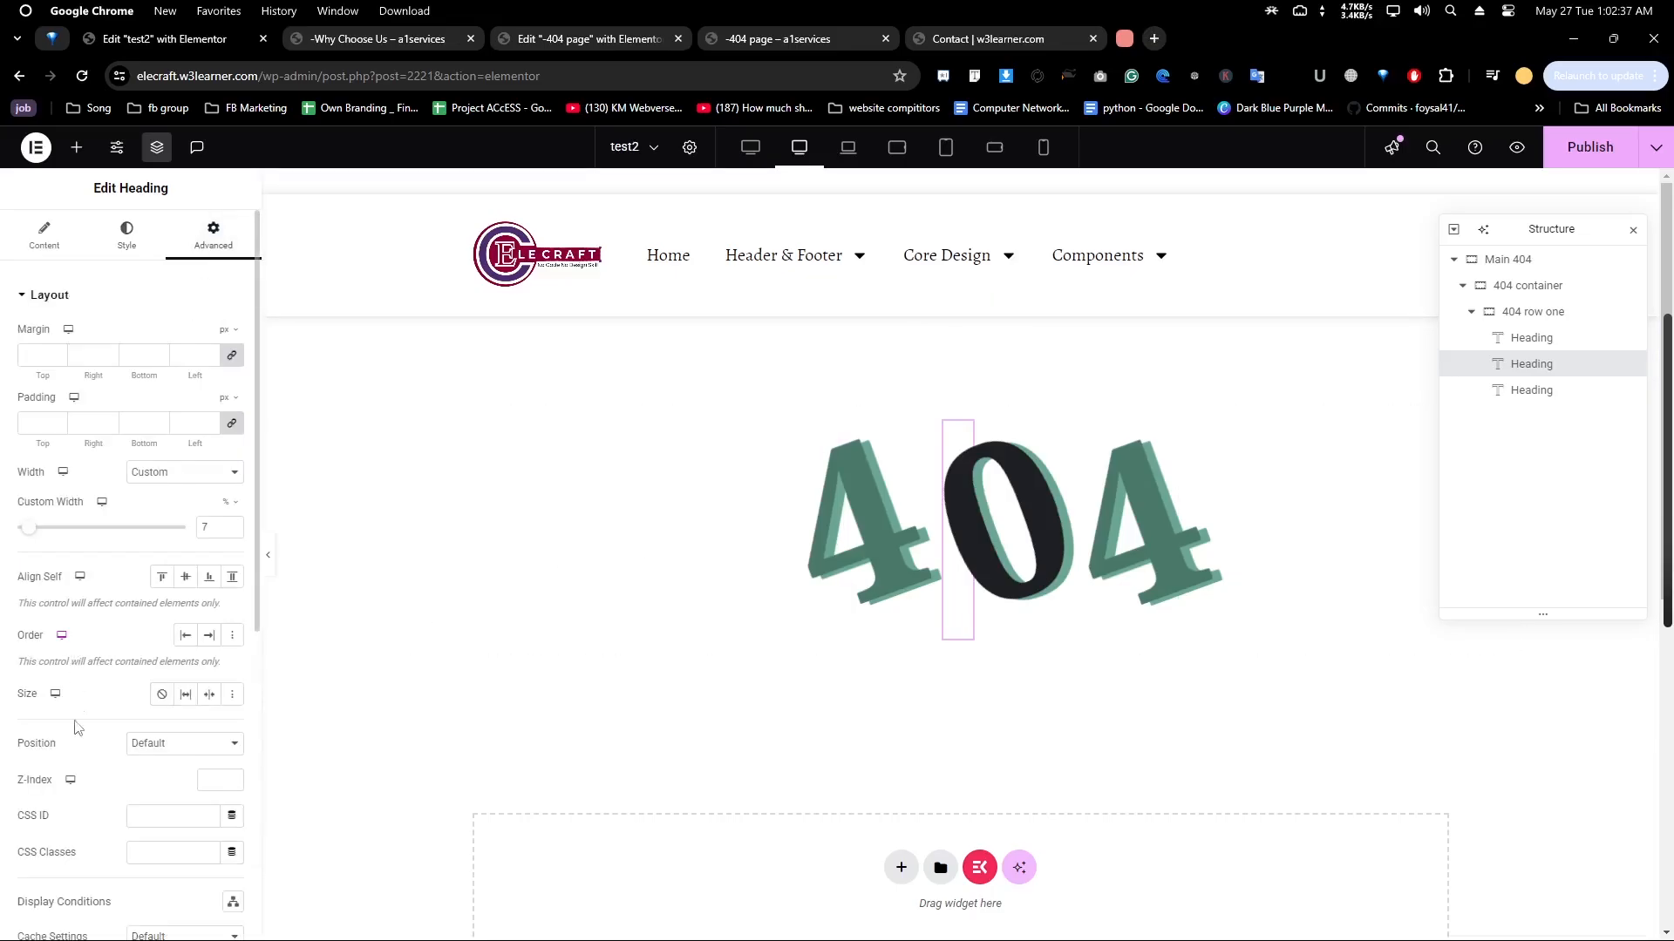
{"action": "scroll", "coordinate": [79, 728], "scroll_direction": "down", "scroll_amount": 5}
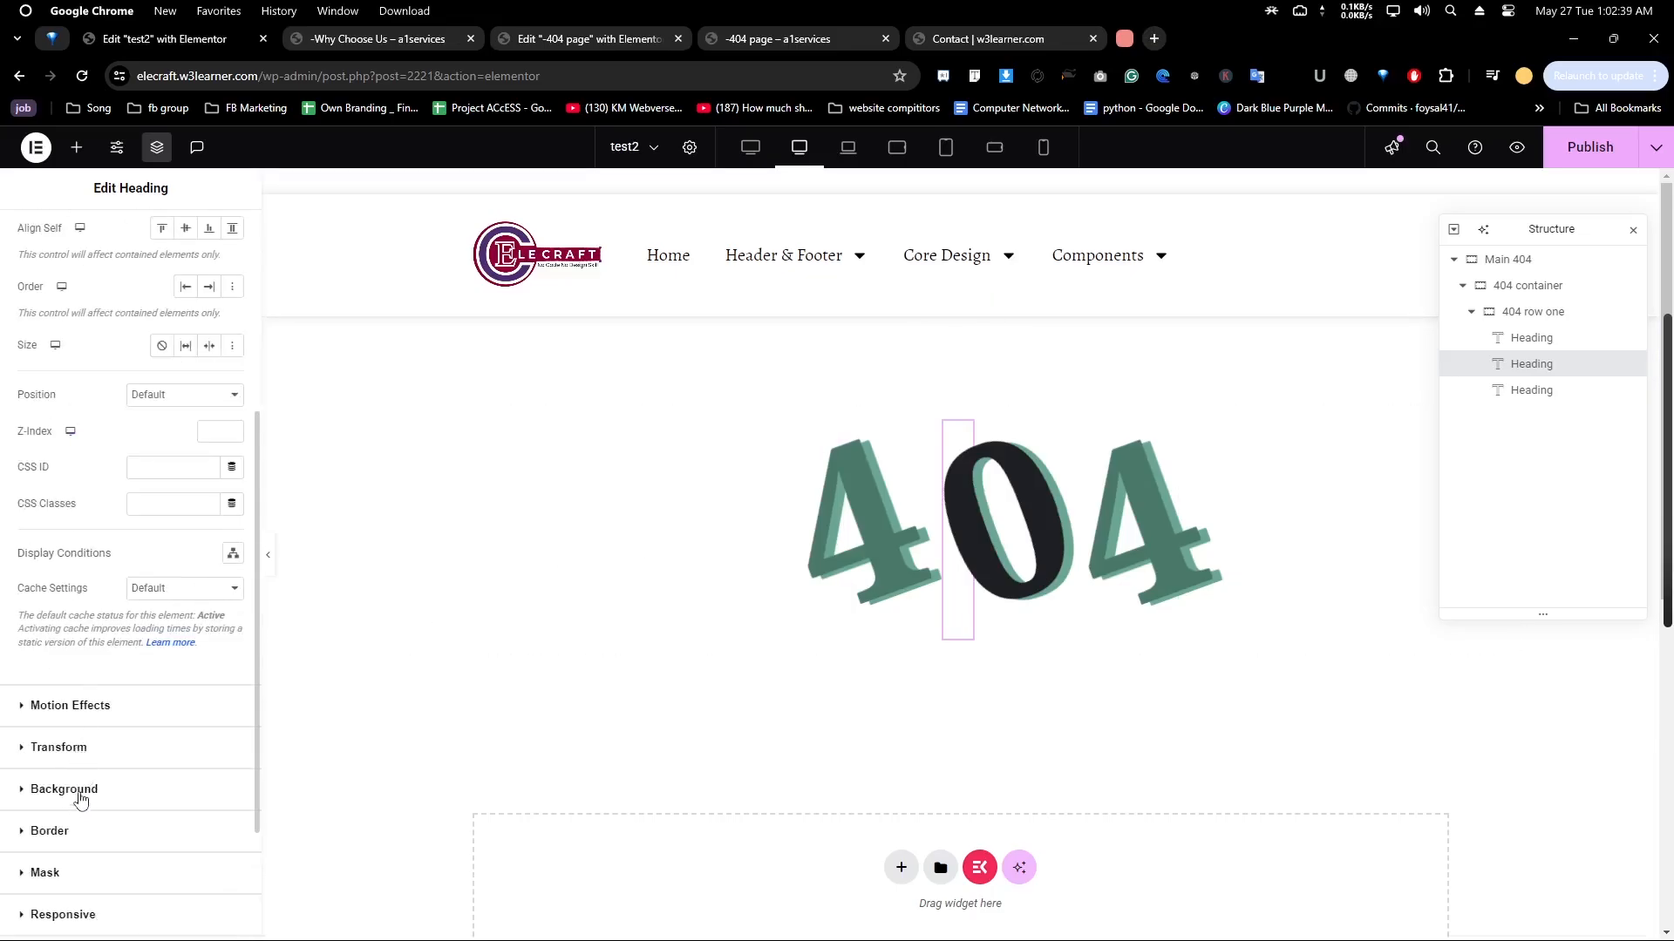
{"action": "scroll", "coordinate": [126, 523], "scroll_direction": "up", "scroll_amount": 3}
{"action": "scroll", "coordinate": [127, 519], "scroll_direction": "down", "scroll_amount": 5}
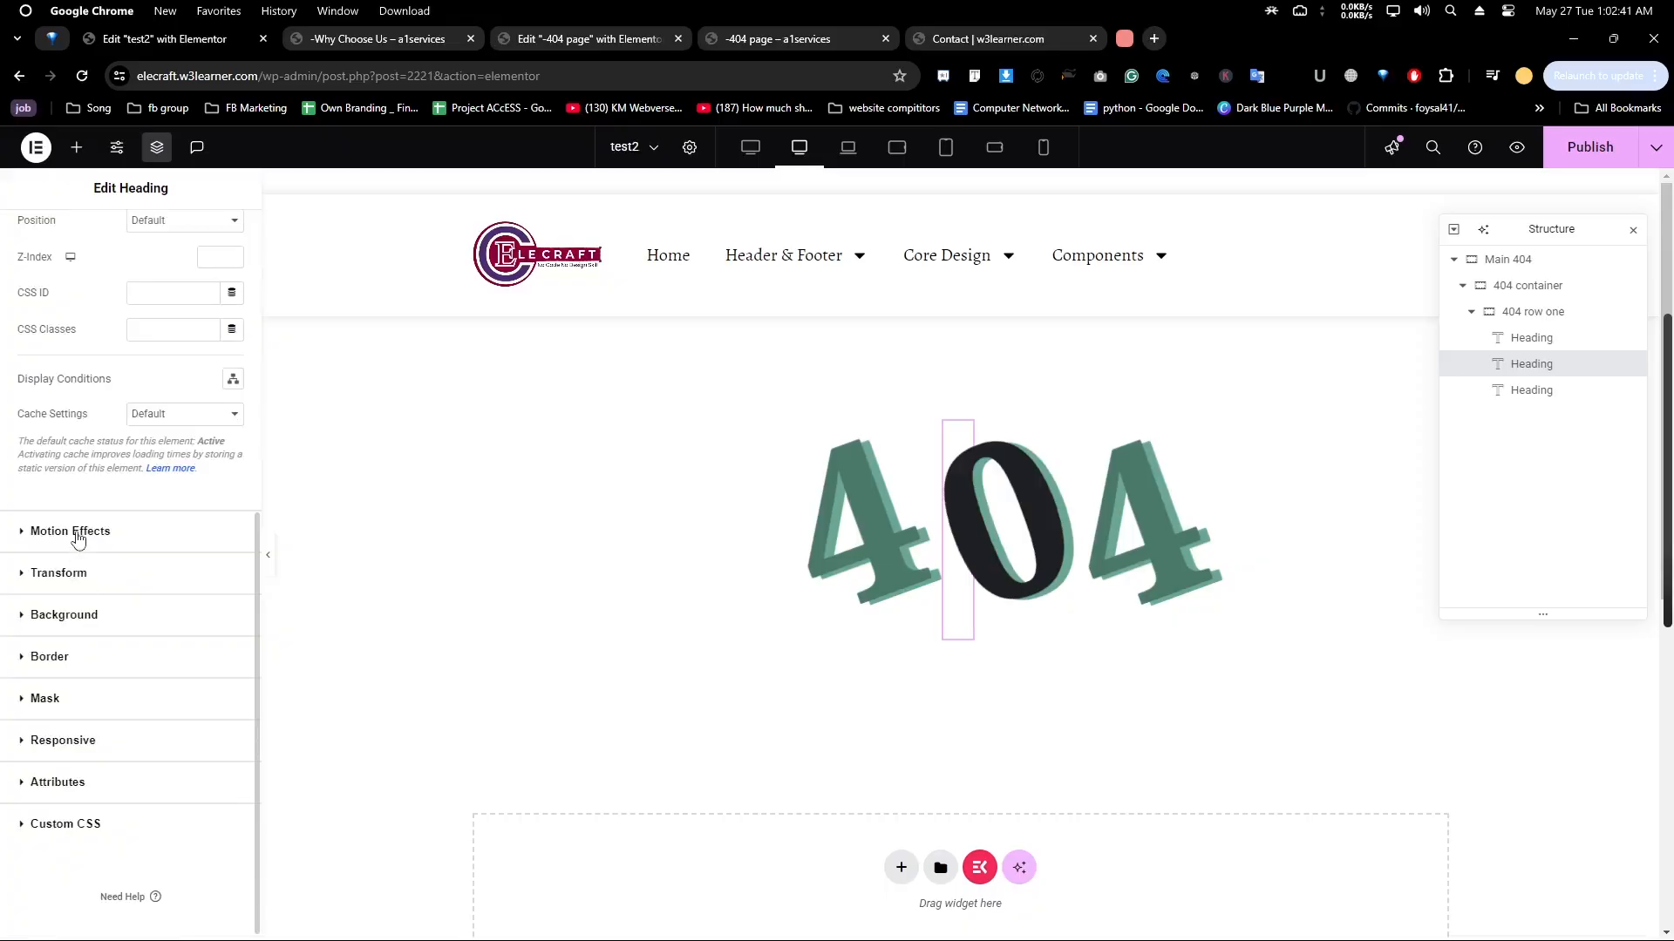
{"action": "left_click", "coordinate": [75, 537]}
{"action": "left_click", "coordinate": [74, 642]}
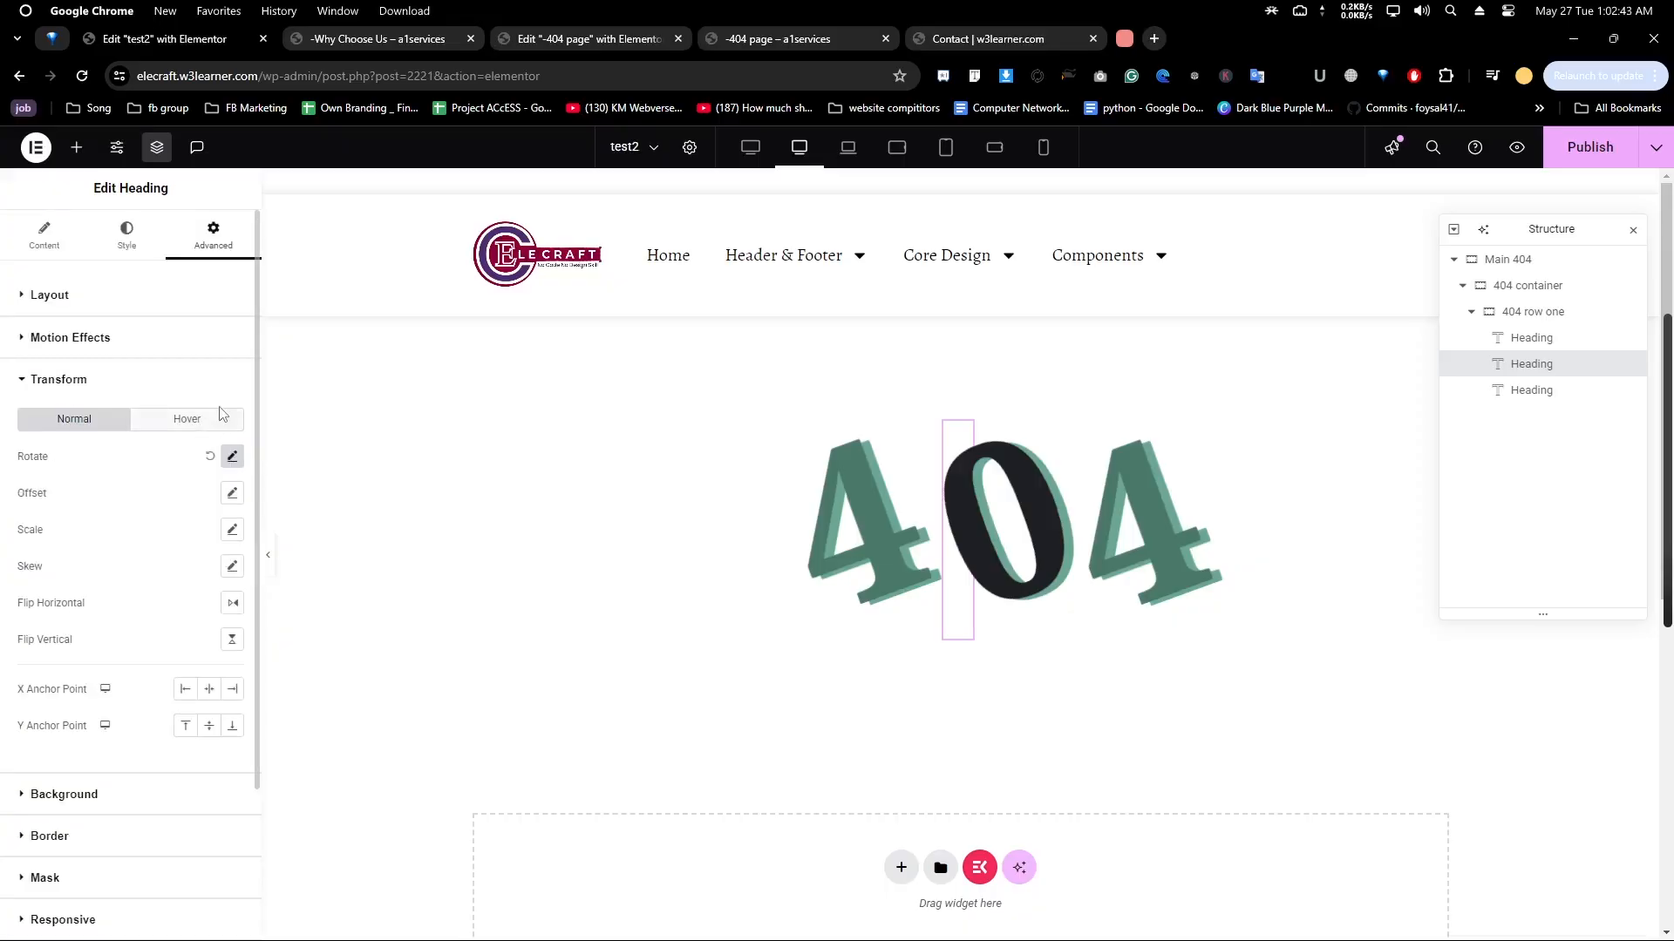
{"action": "left_click", "coordinate": [232, 456]}
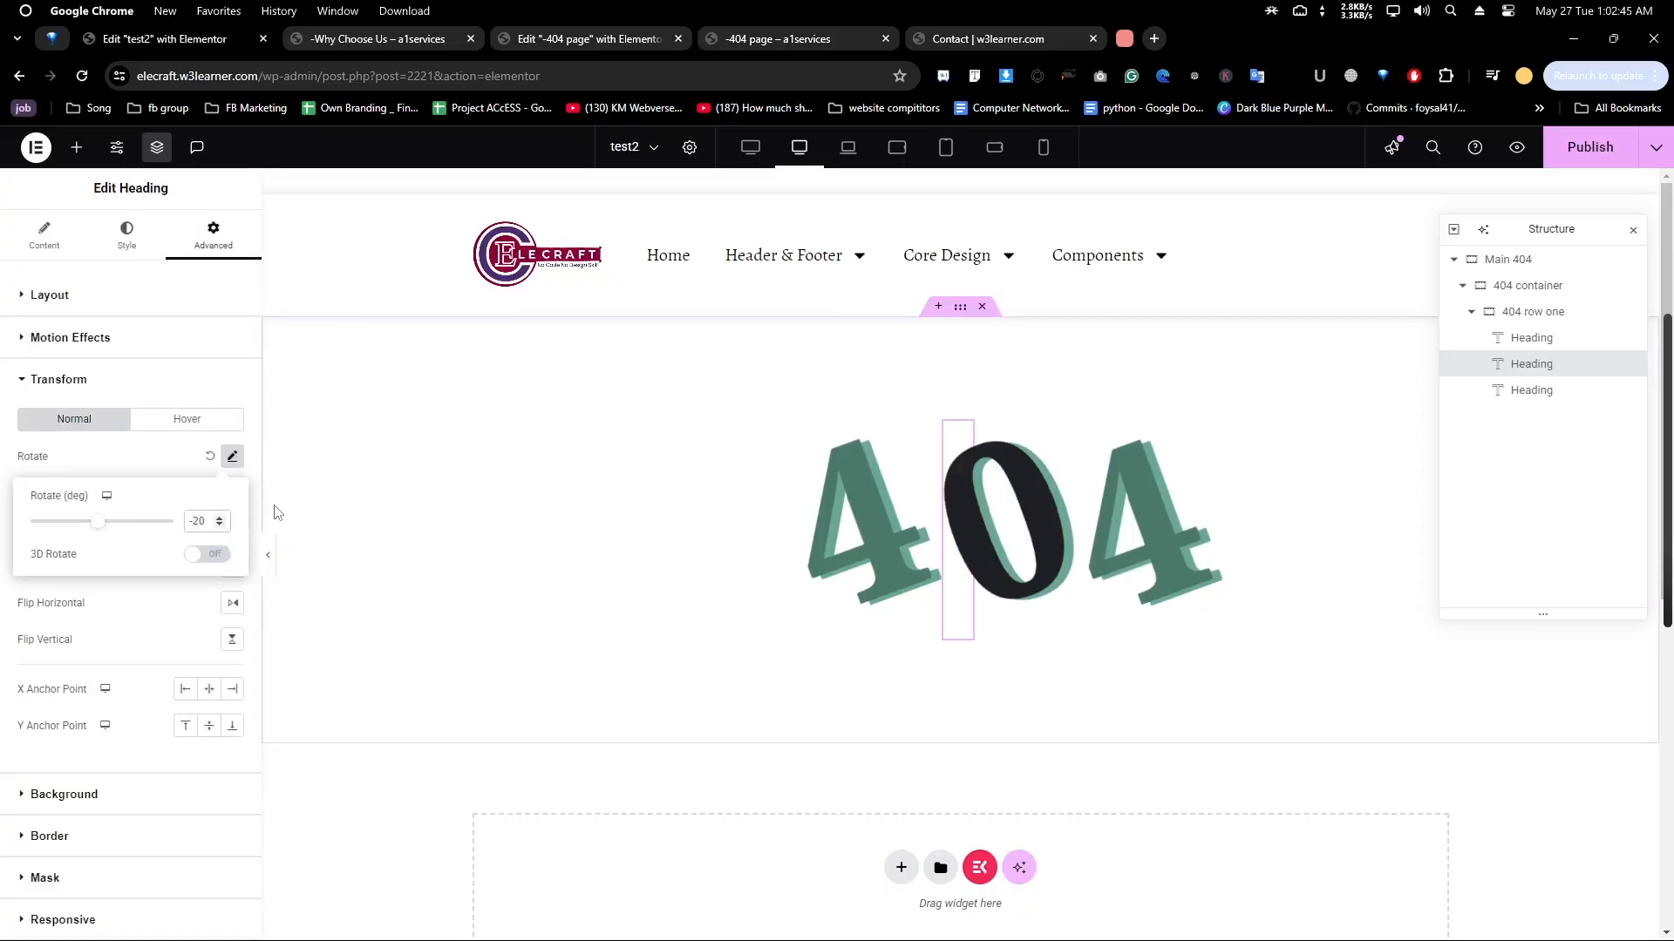
{"action": "key", "text": "BackSpace"}
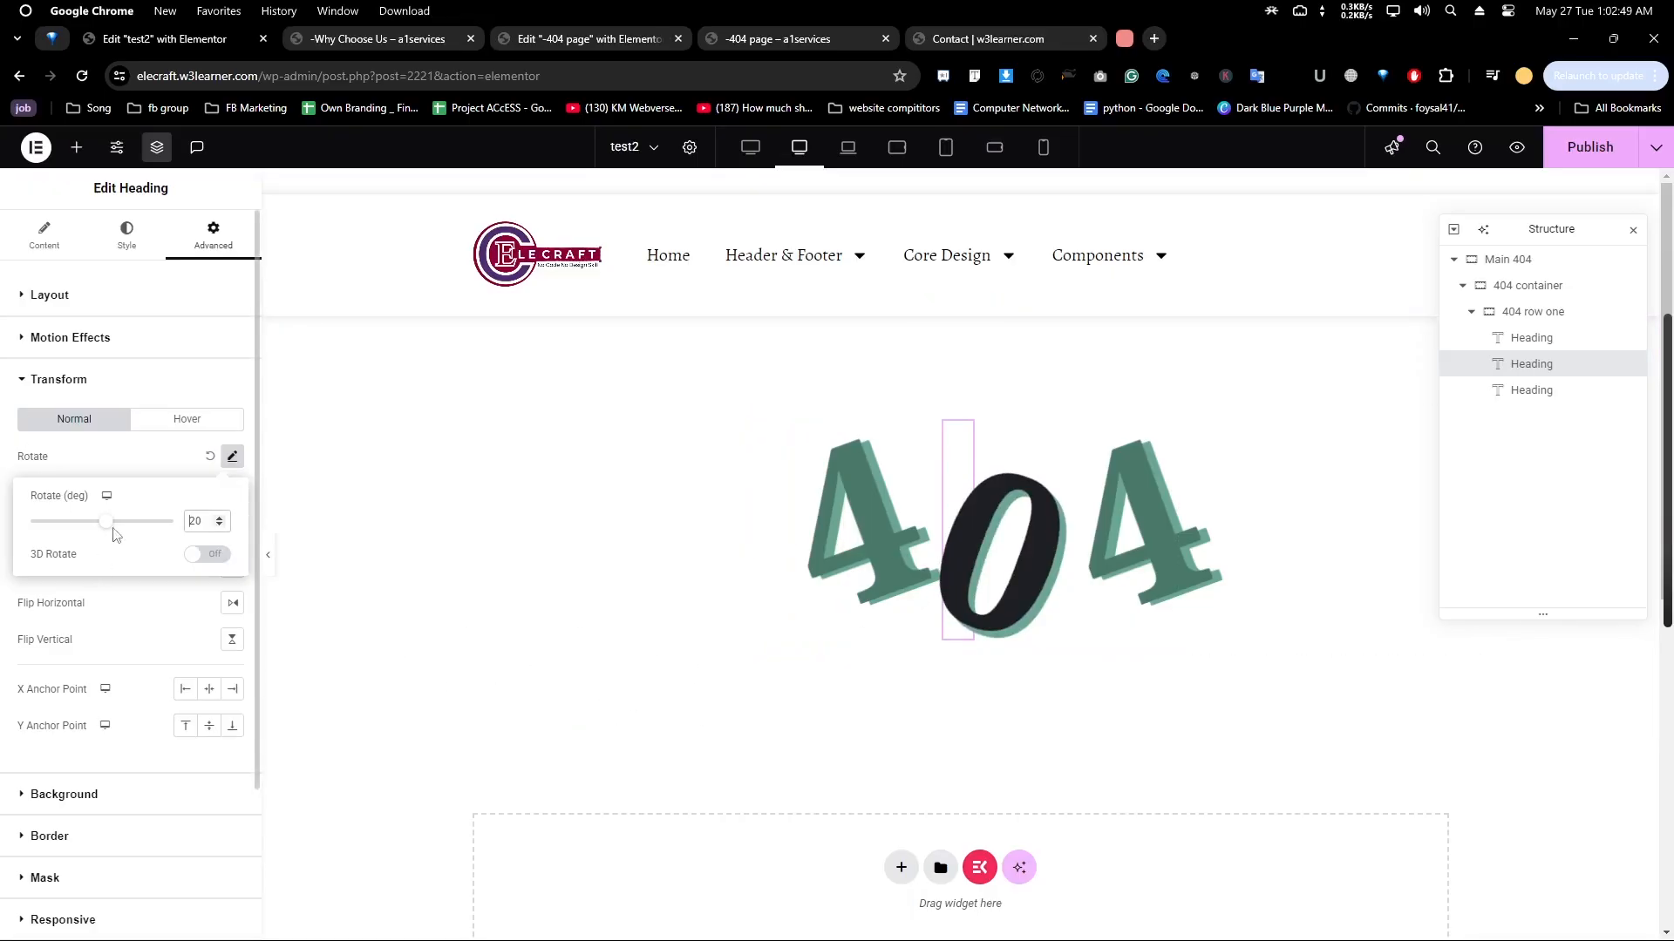
{"action": "left_click", "coordinate": [149, 468]}
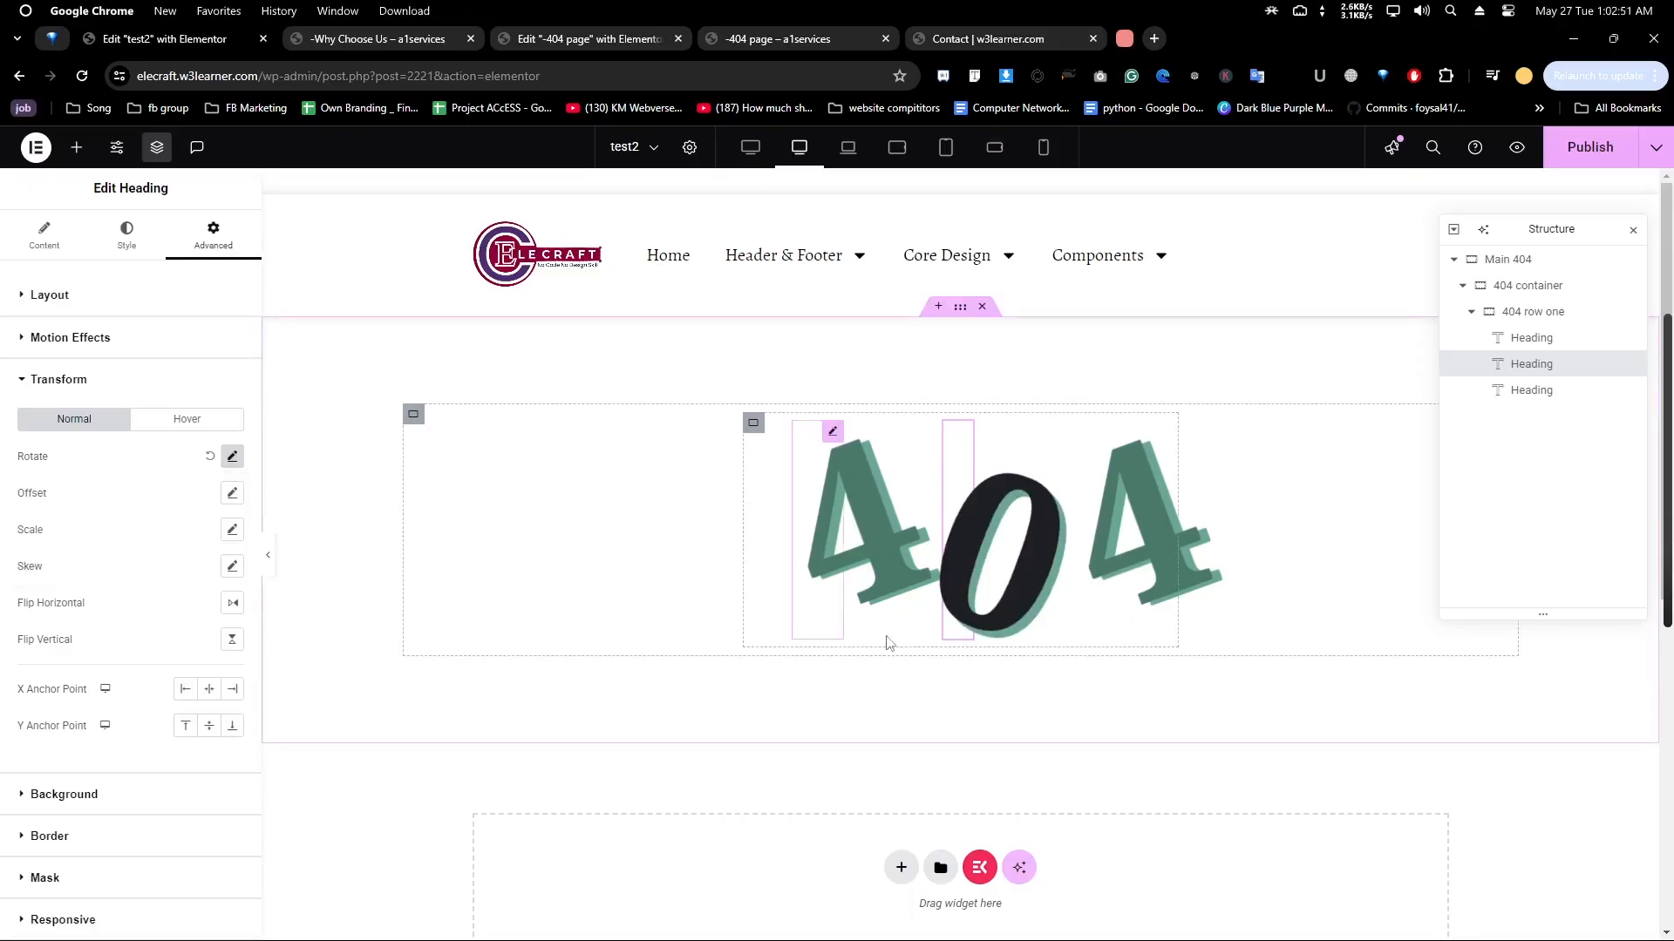
Return the middle 0 heading's rotation to -20 degrees
{"action": "left_click", "coordinate": [232, 462]}
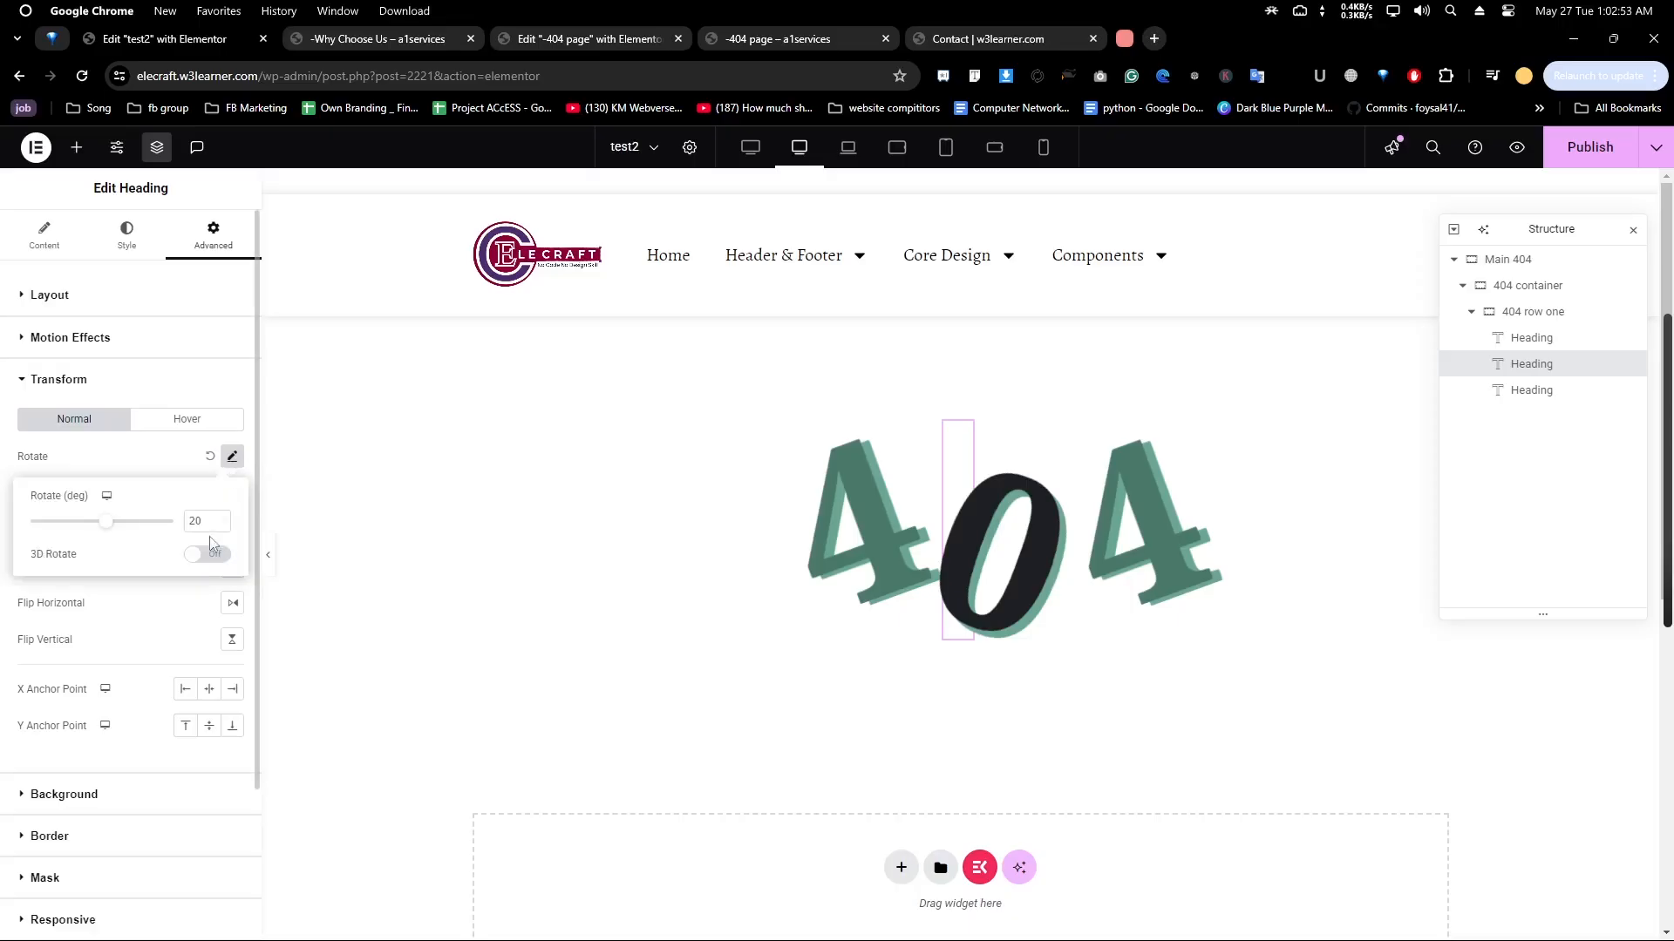
{"action": "left_click", "coordinate": [191, 521]}
{"action": "type", "text": "-"}
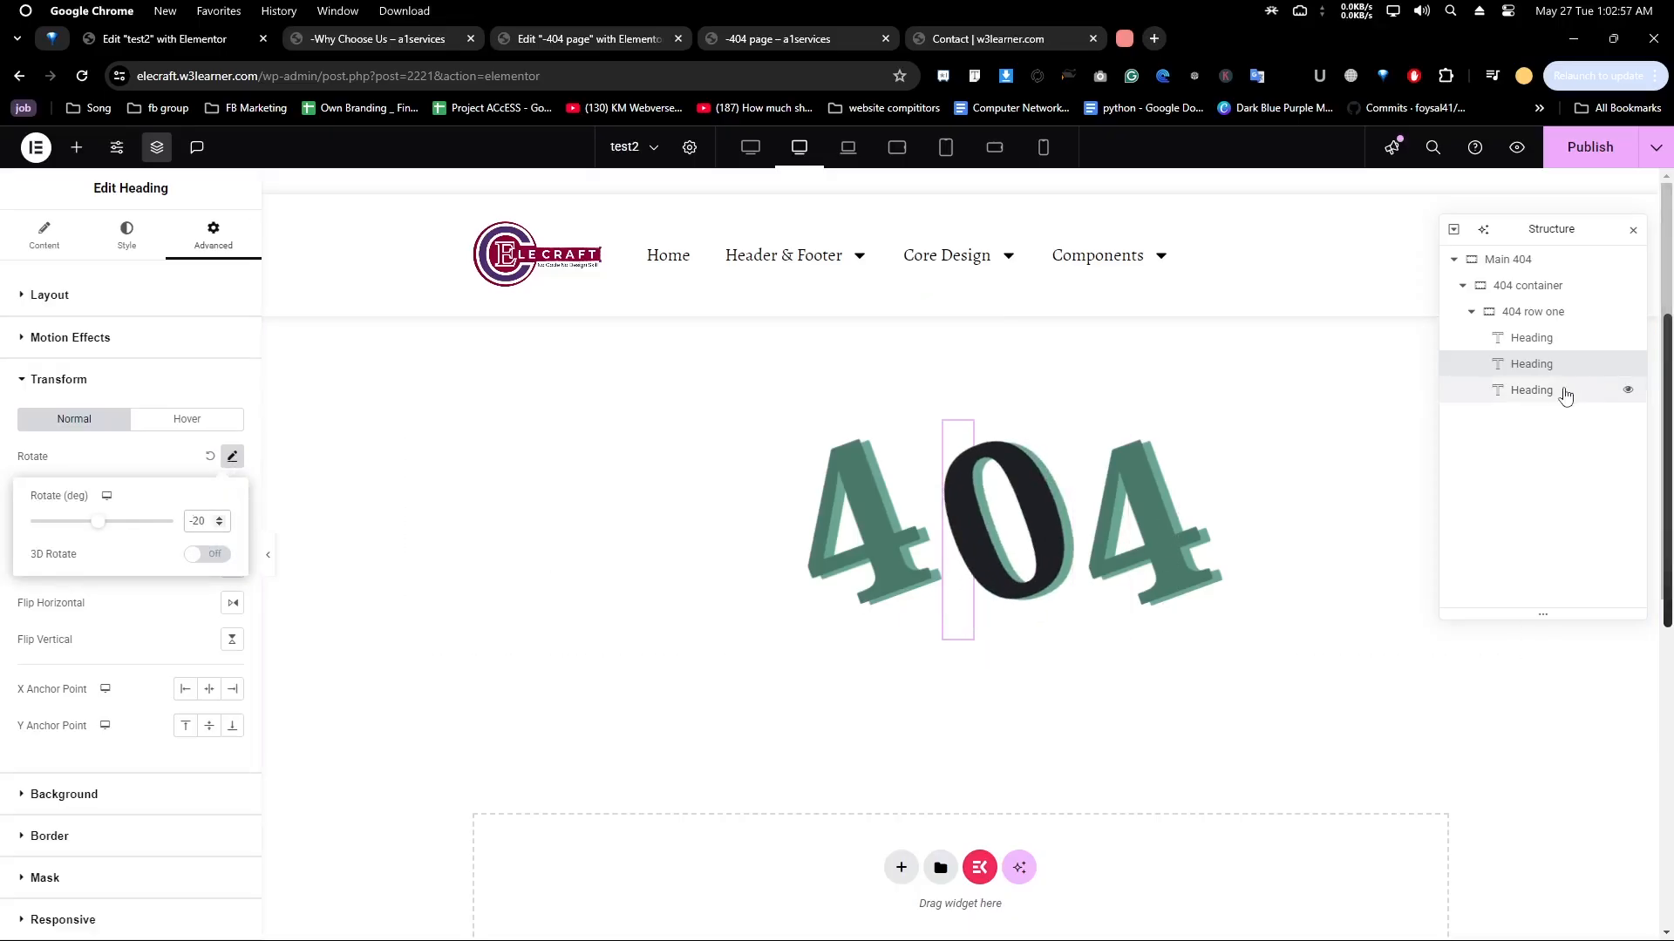
{"action": "left_click", "coordinate": [1534, 390]}
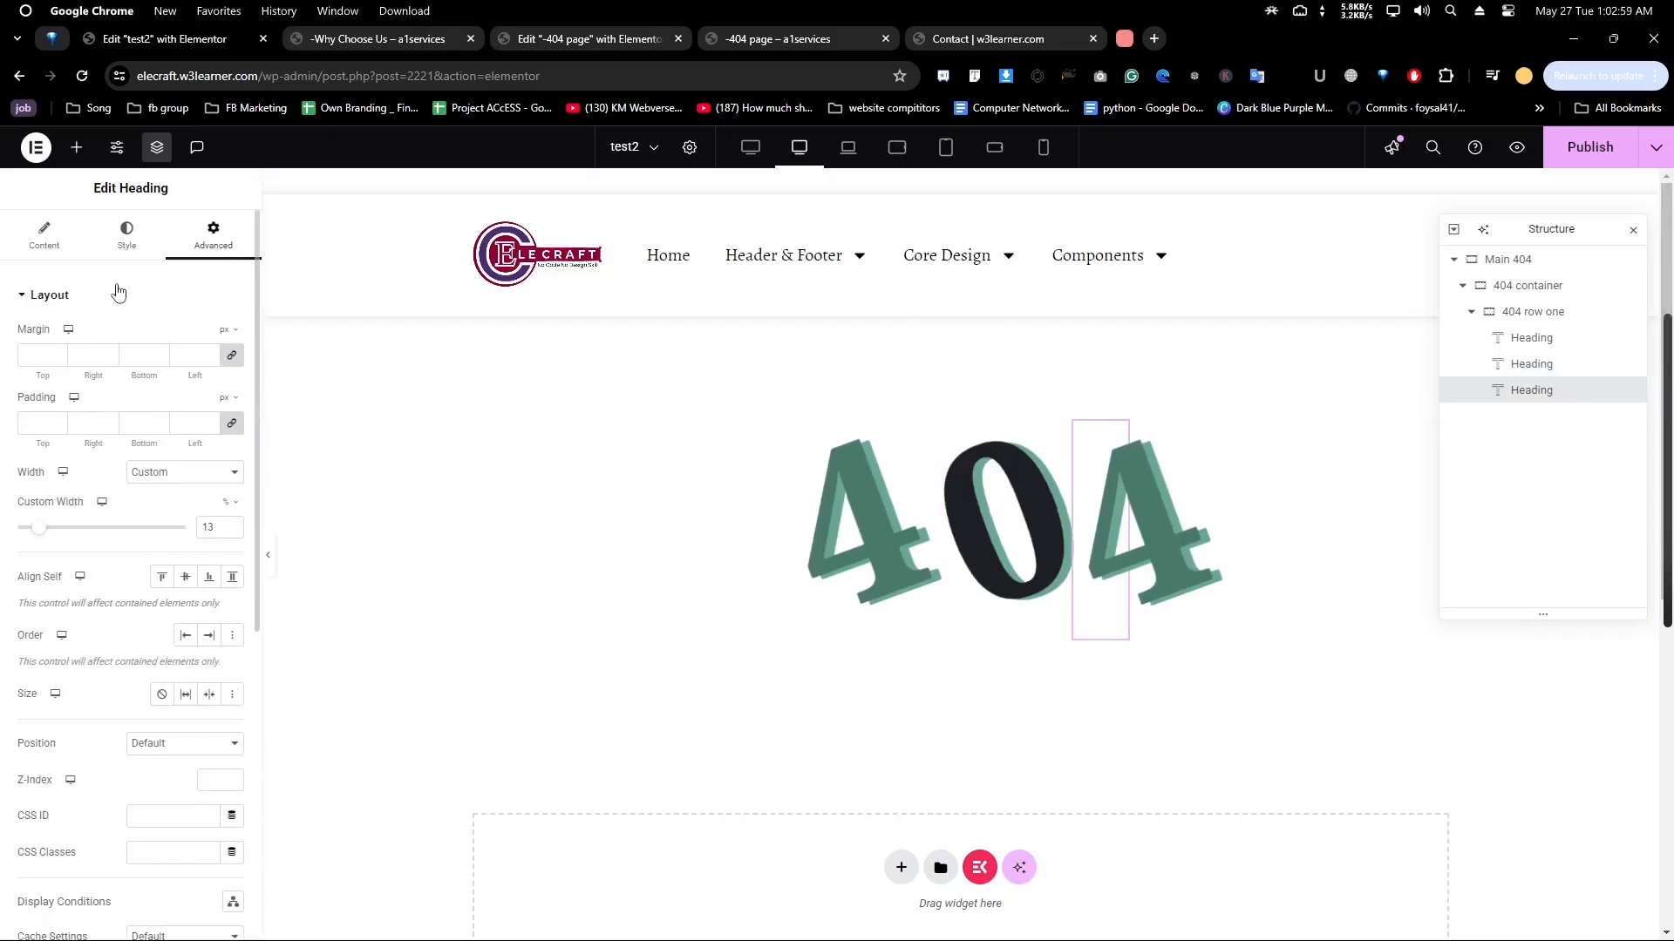
{"action": "left_click", "coordinate": [54, 247]}
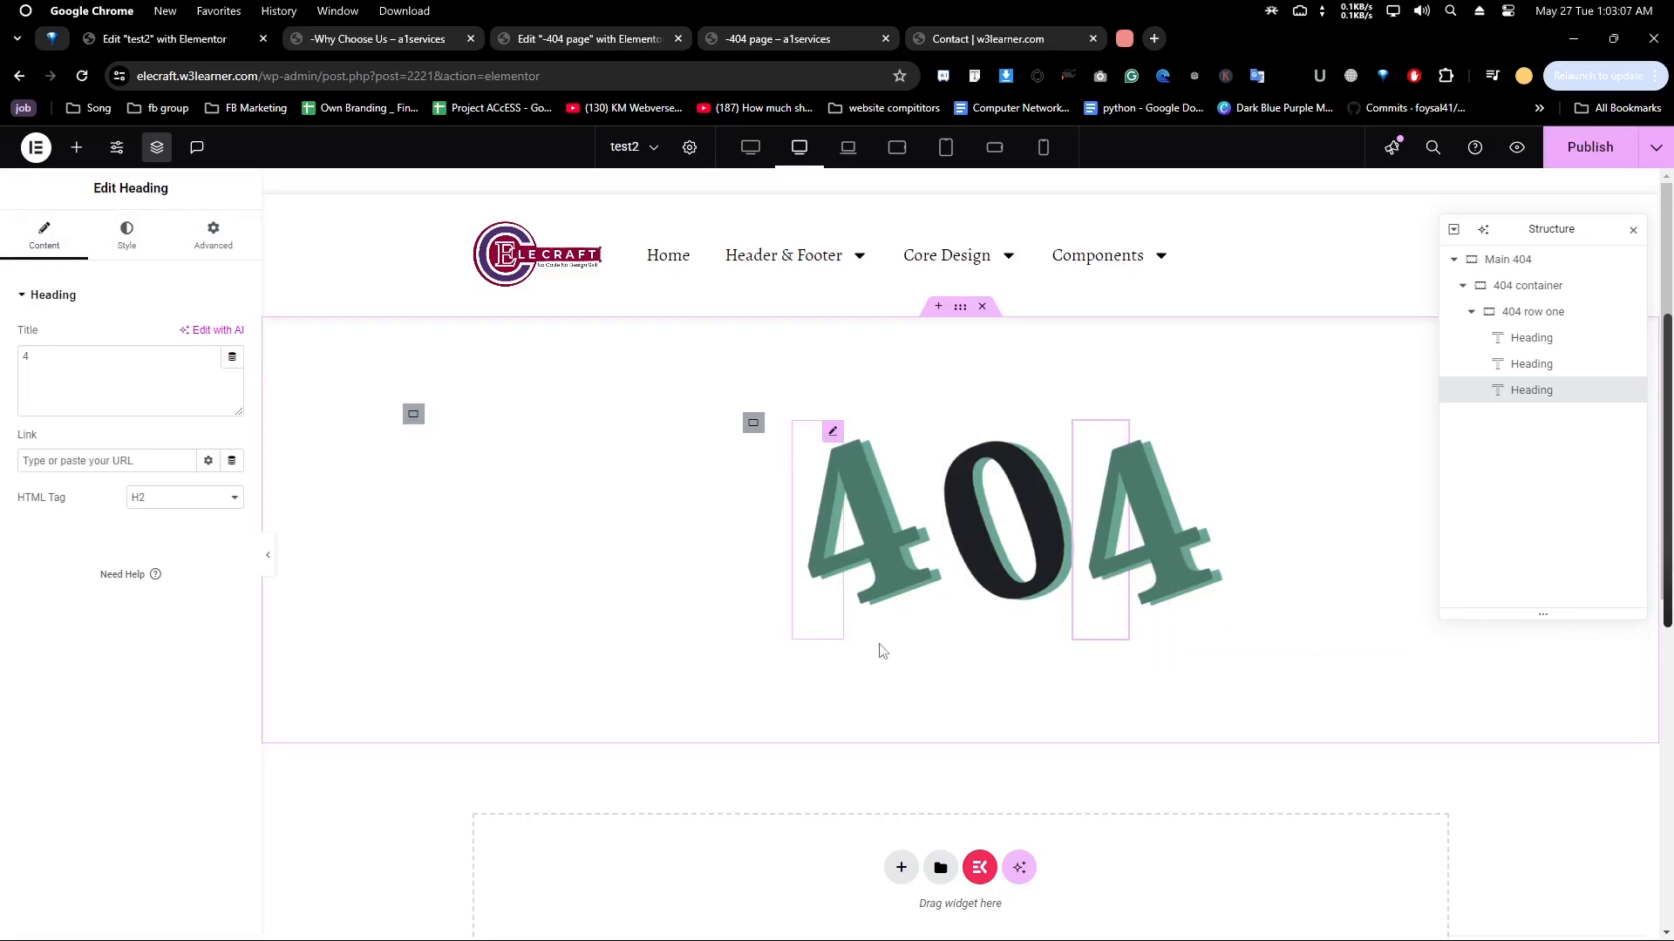
Collapse the 404 row one container in the structure and duplicate it
{"action": "left_click", "coordinate": [1473, 316]}
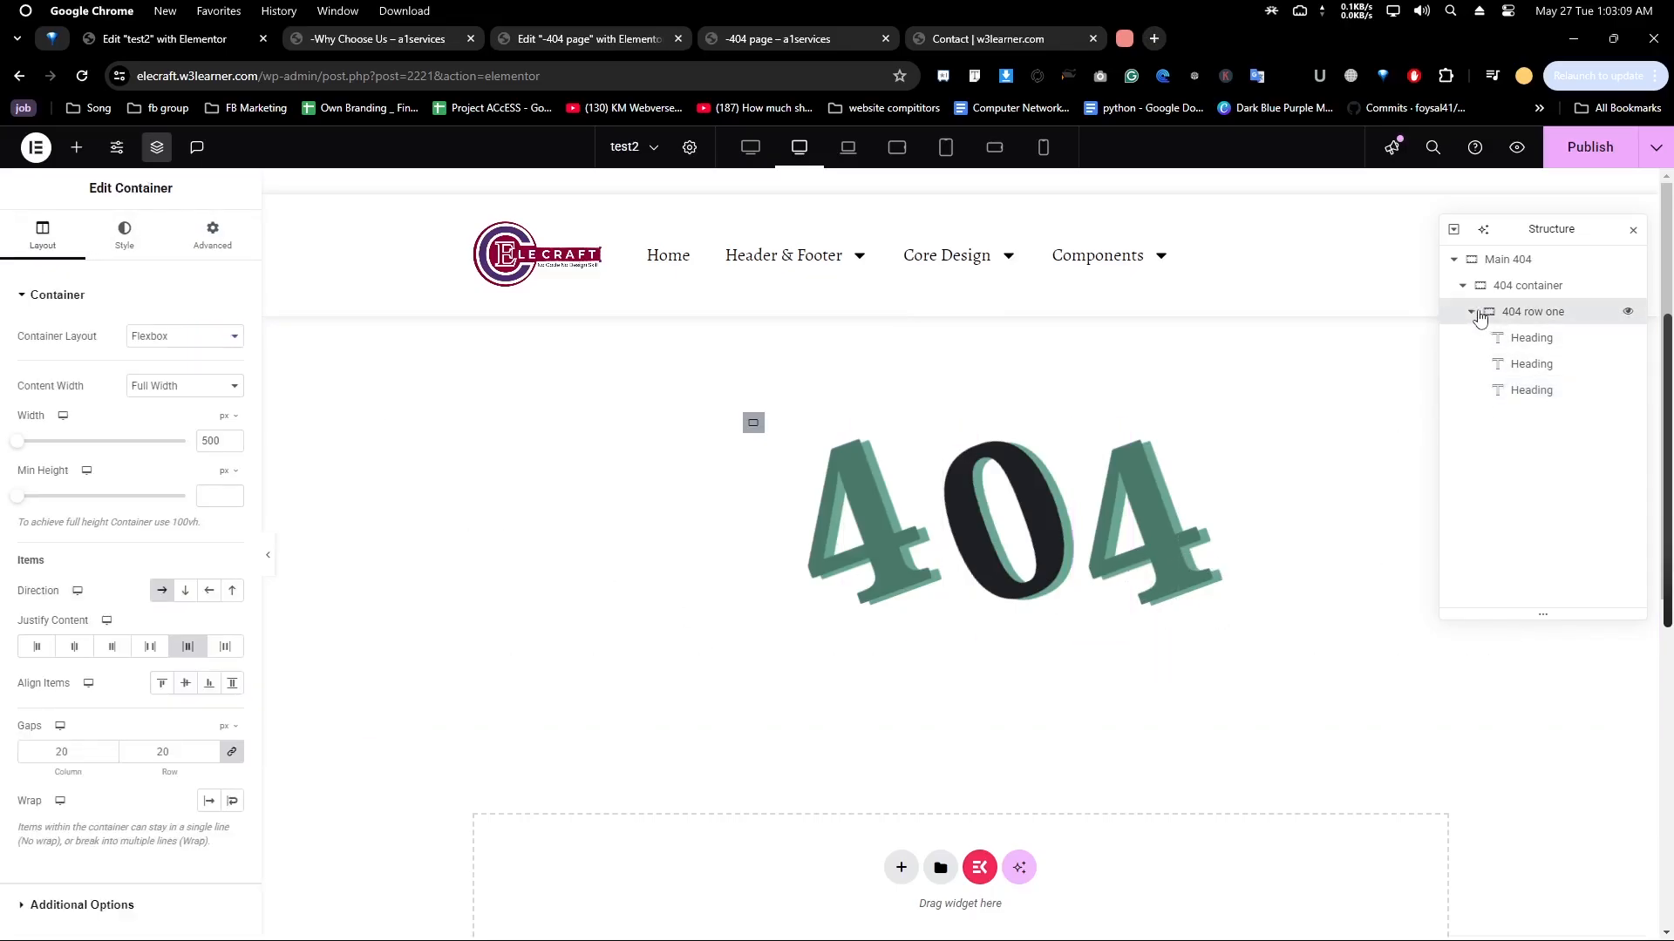
{"action": "left_click", "coordinate": [1470, 315]}
{"action": "right_click", "coordinate": [1532, 316]}
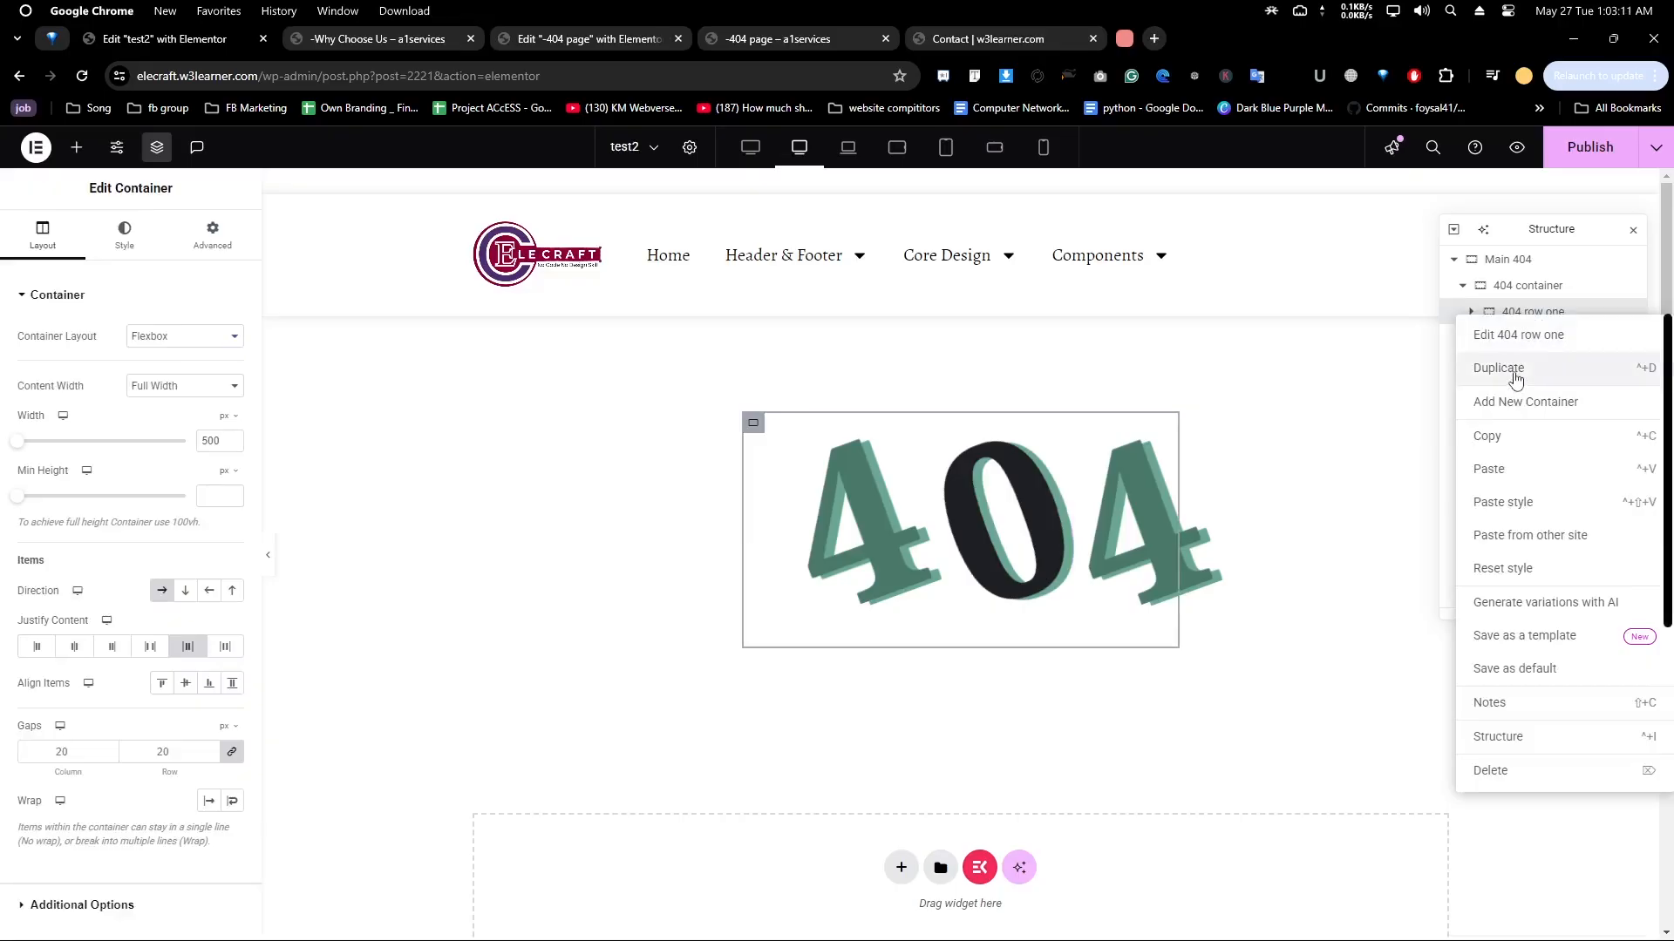
{"action": "left_click", "coordinate": [1515, 375]}
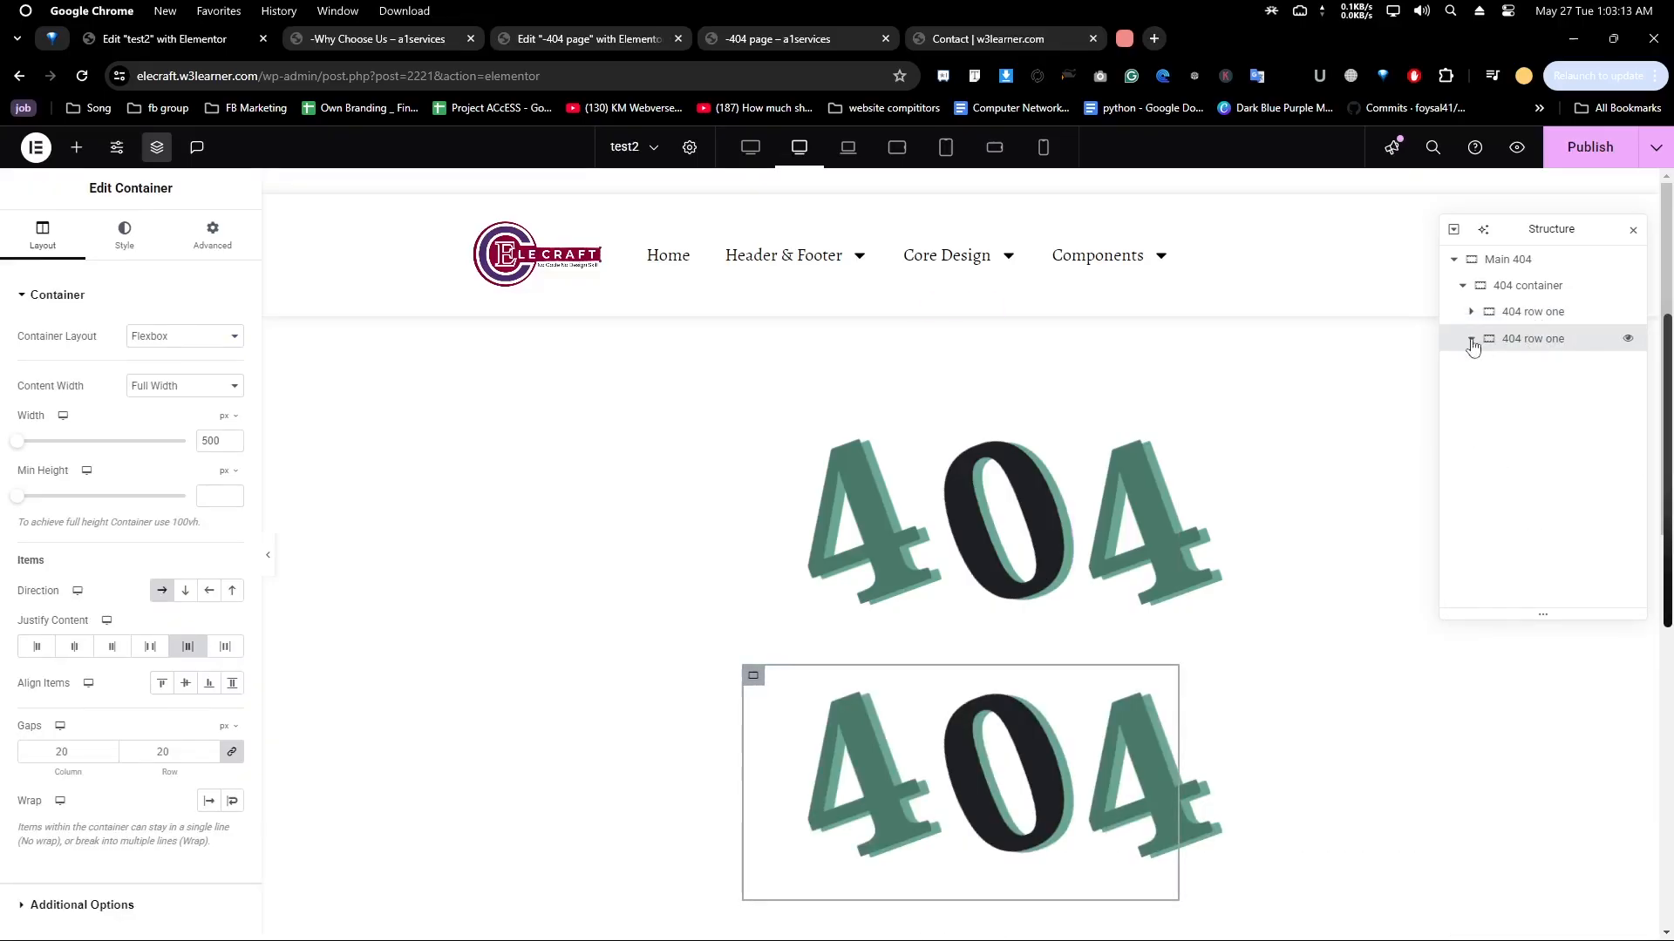
Delete all three headings from the duplicated 404 row one container
{"action": "left_click", "coordinate": [1471, 340]}
{"action": "right_click", "coordinate": [1541, 386]}
{"action": "left_click", "coordinate": [1525, 757]}
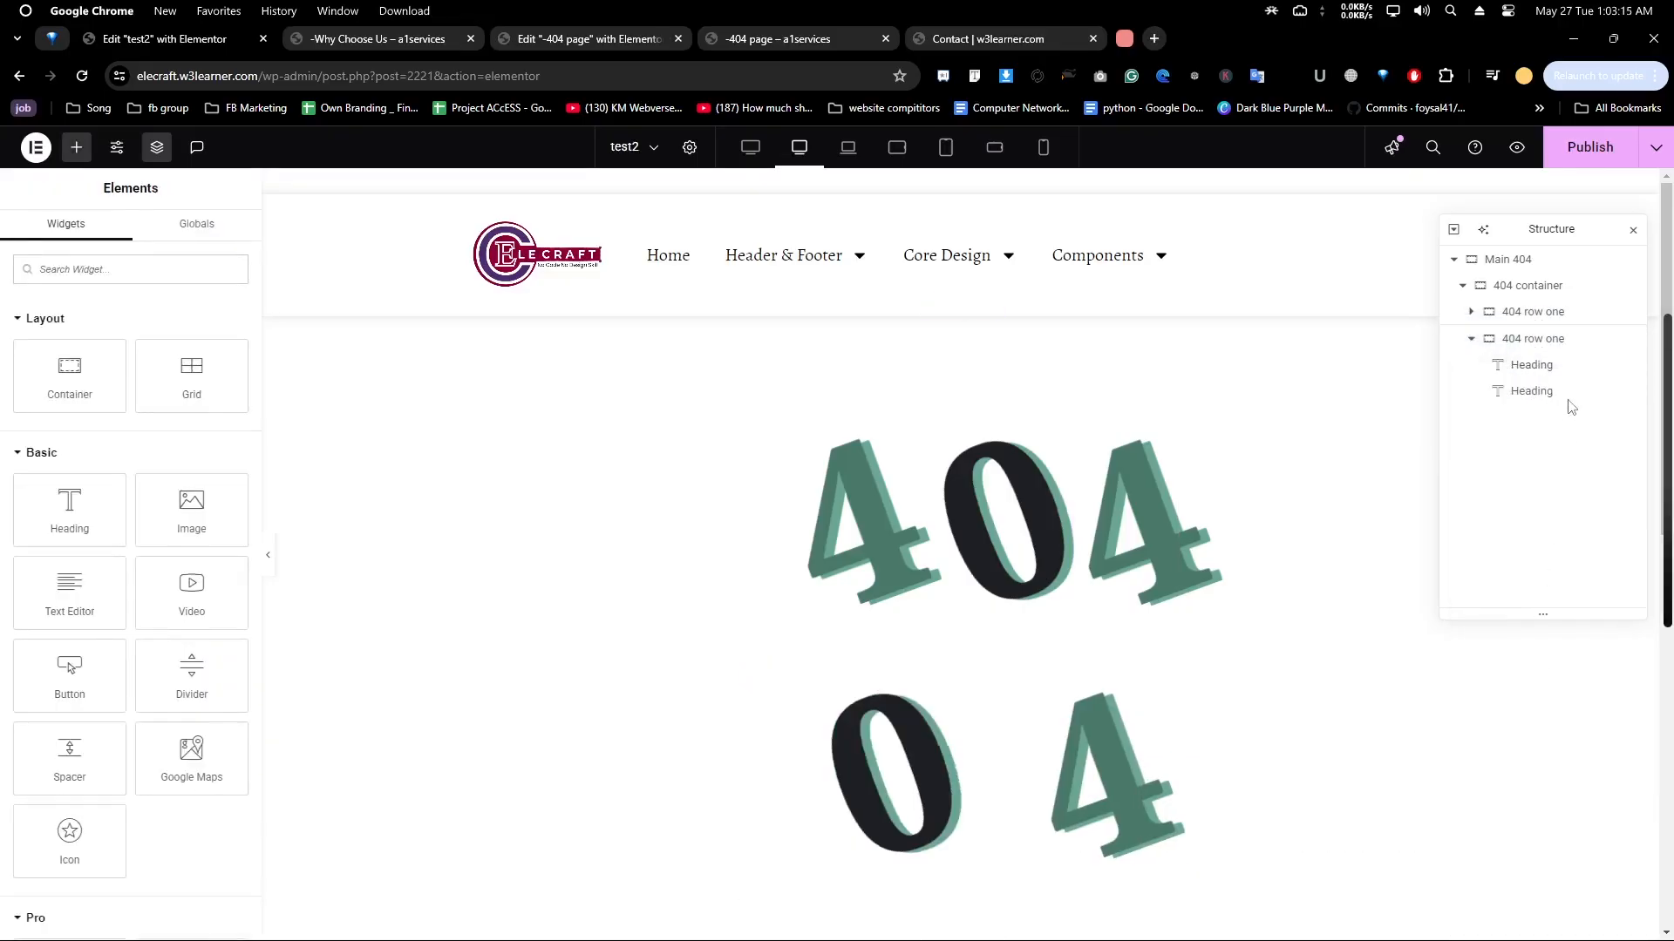
{"action": "right_click", "coordinate": [1561, 367]}
{"action": "left_click", "coordinate": [1524, 755]}
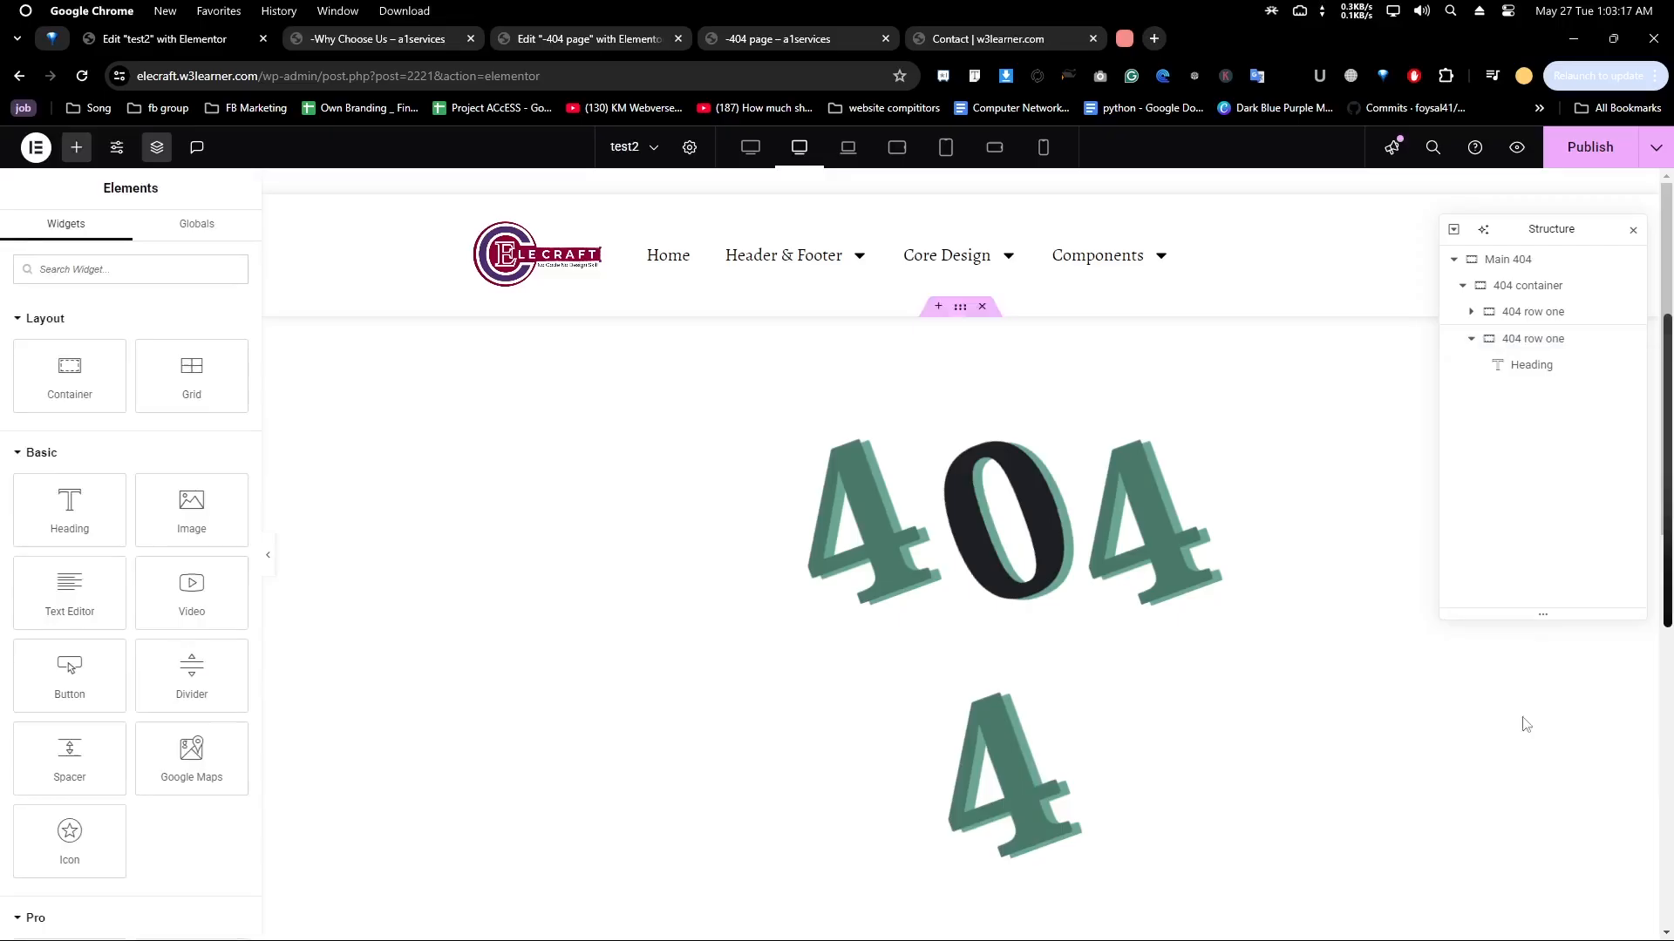
{"action": "right_click", "coordinate": [1542, 368]}
{"action": "left_click", "coordinate": [1521, 754]}
Rename the emptied duplicate container to 404 row two and set its direction to Column - vertical
{"action": "left_click", "coordinate": [1563, 345]}
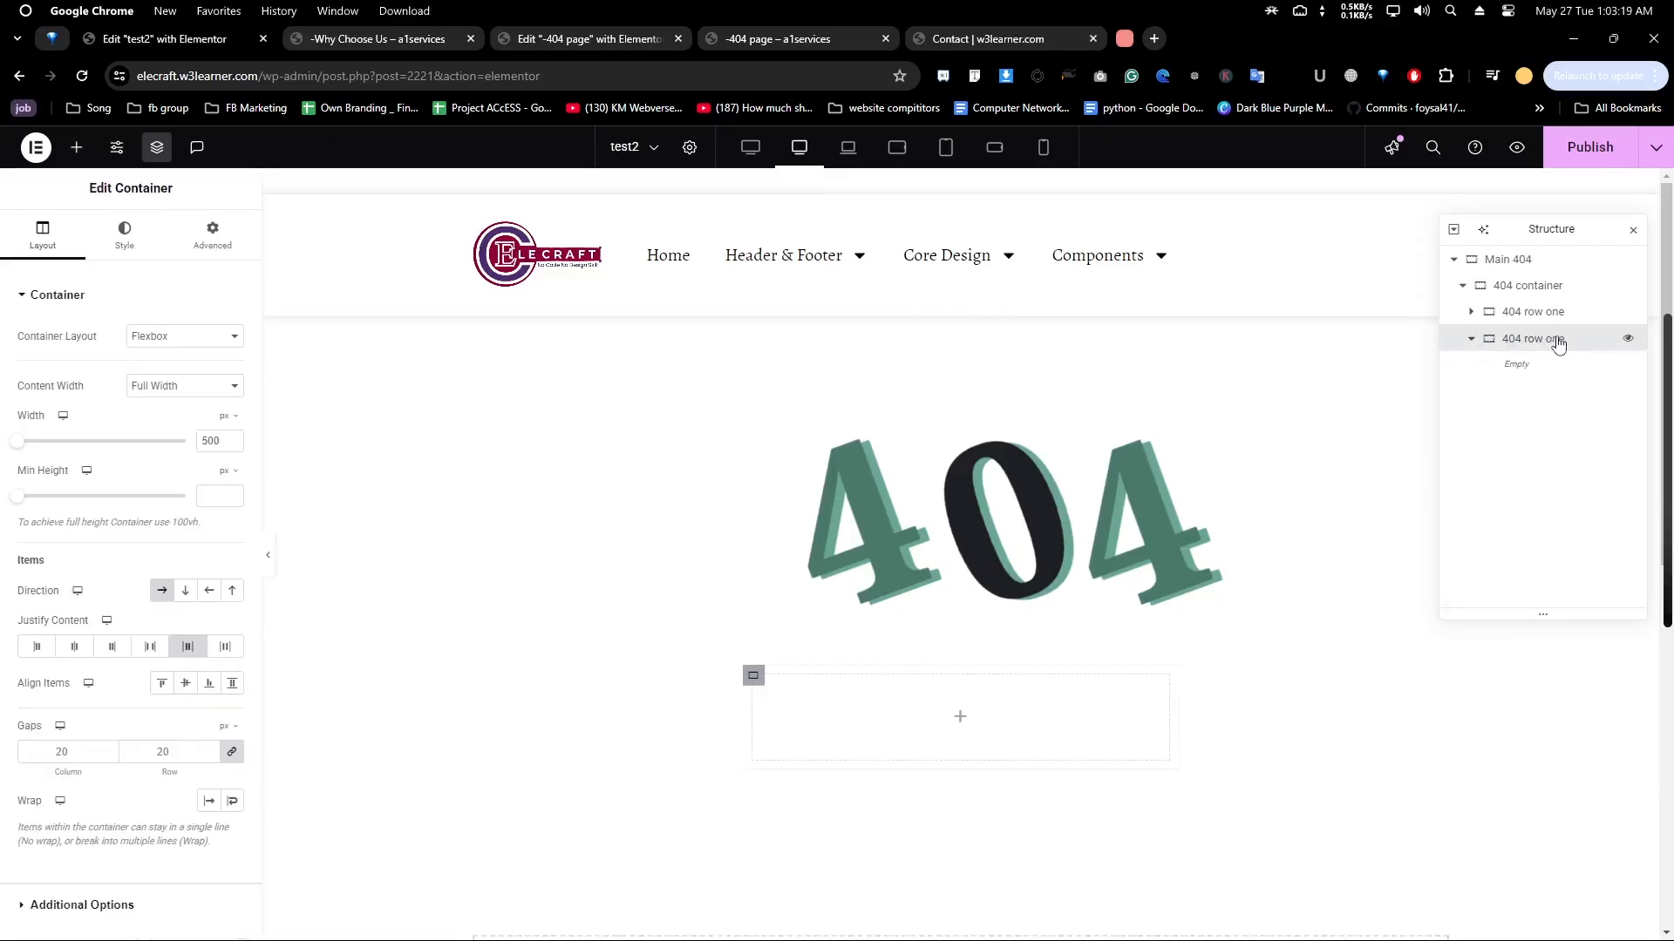
{"action": "double_click", "coordinate": [1561, 347]}
{"action": "left_click", "coordinate": [1560, 347]}
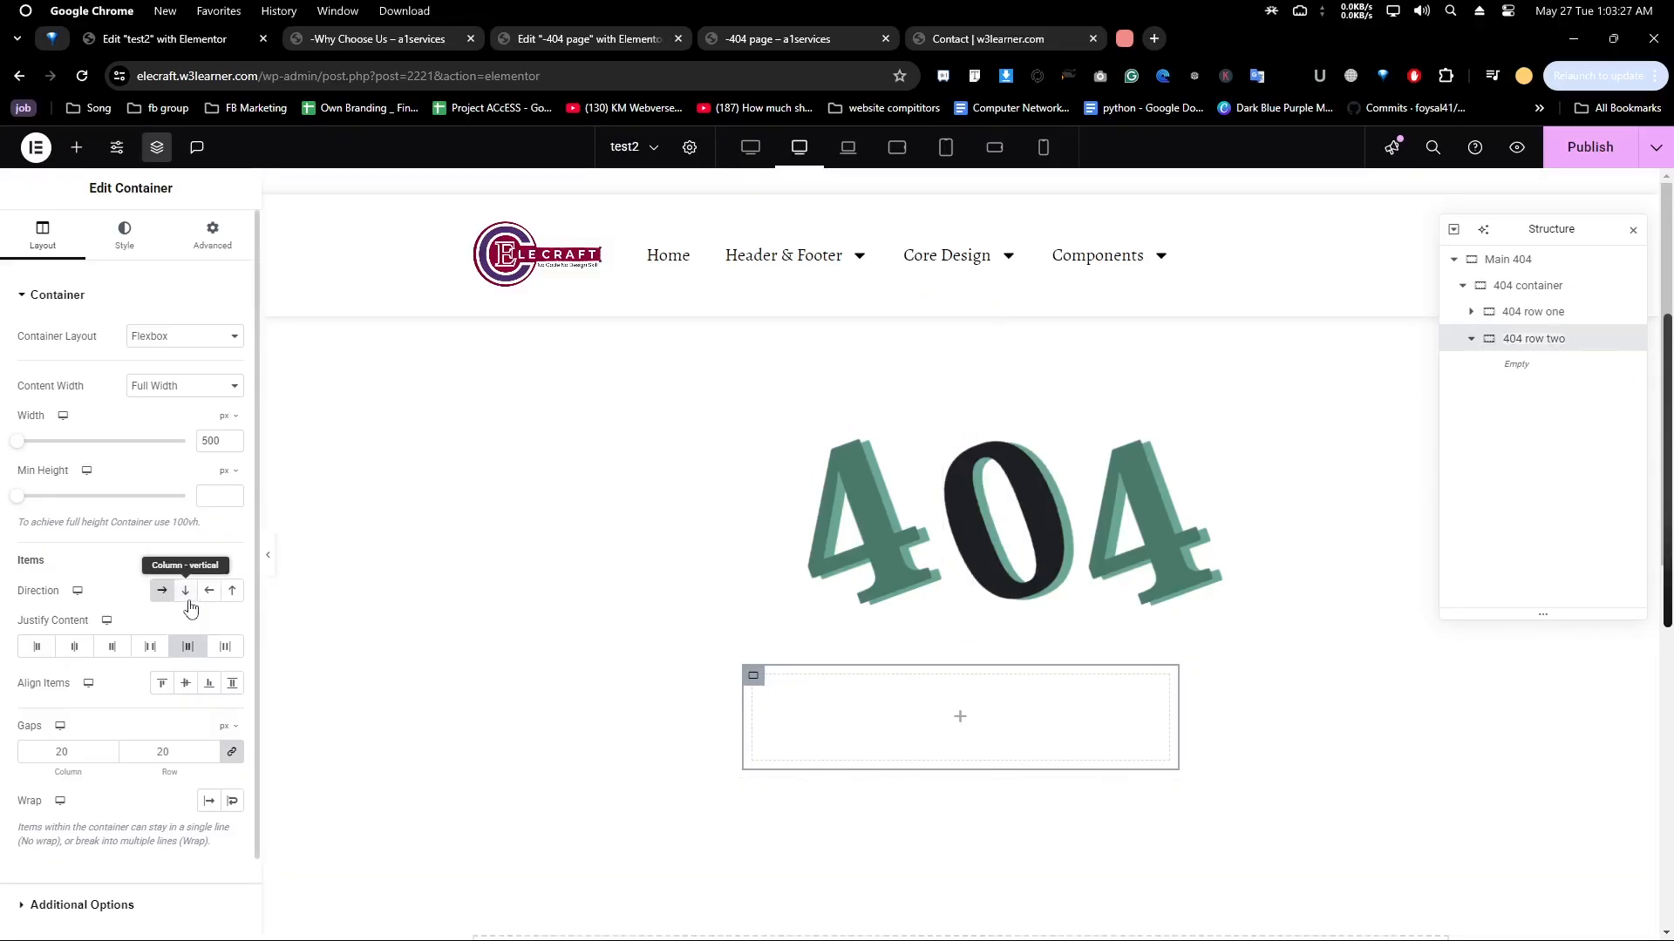
{"action": "left_click", "coordinate": [187, 592]}
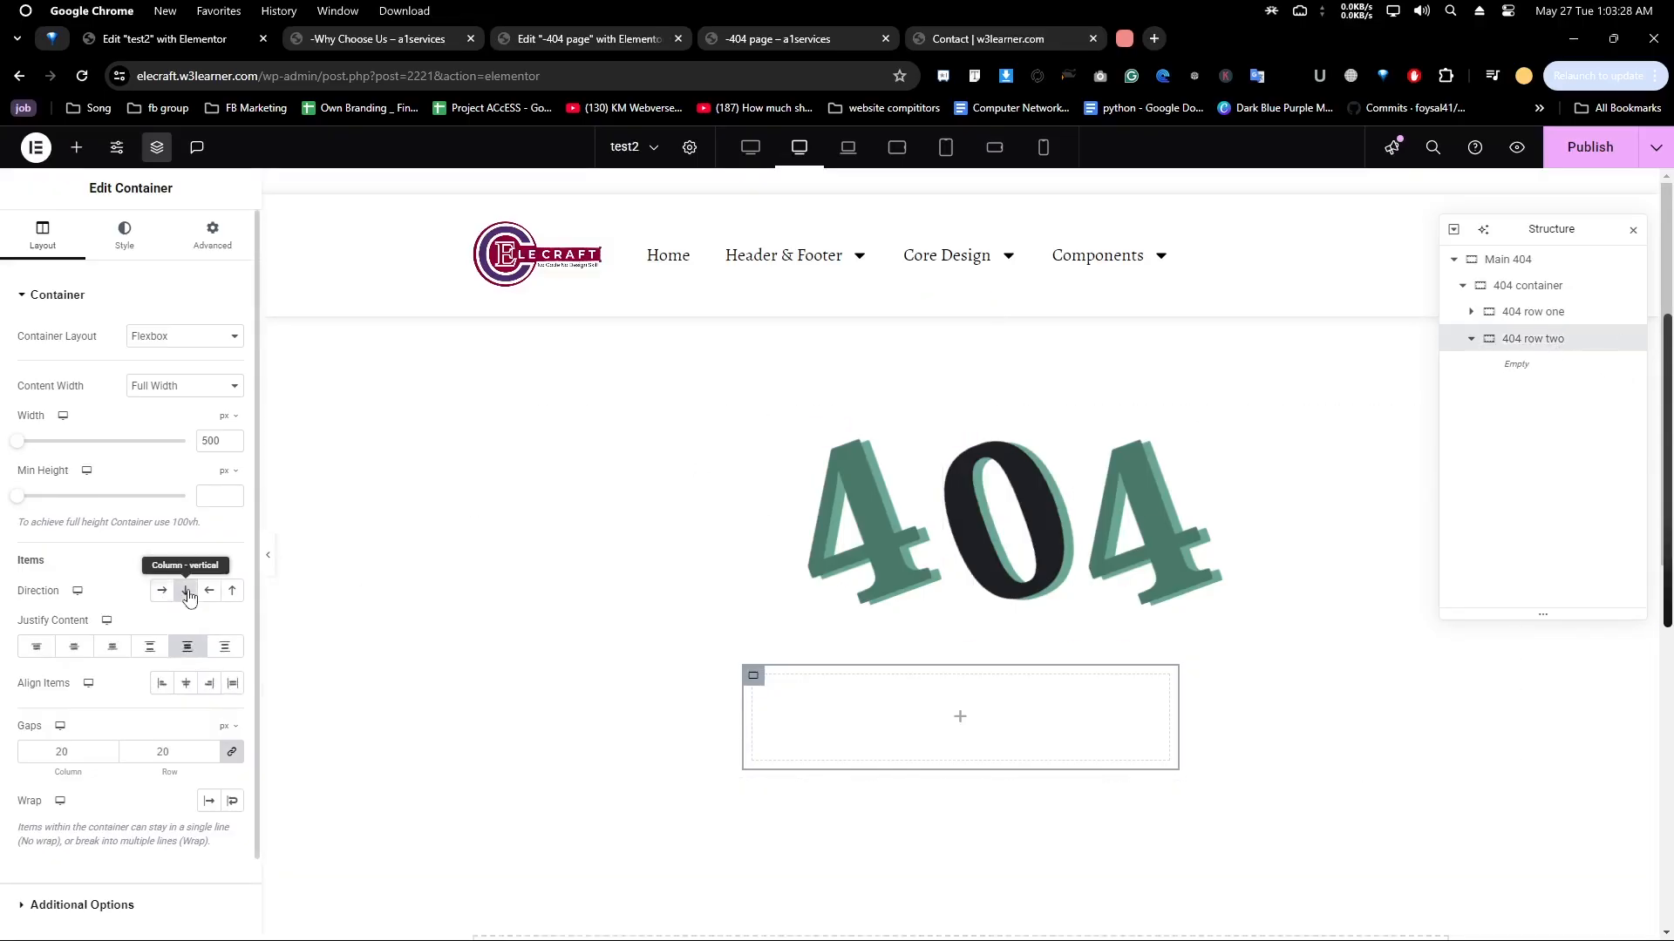
{"action": "left_click", "coordinate": [76, 147]}
{"action": "left_click", "coordinate": [375, 39]}
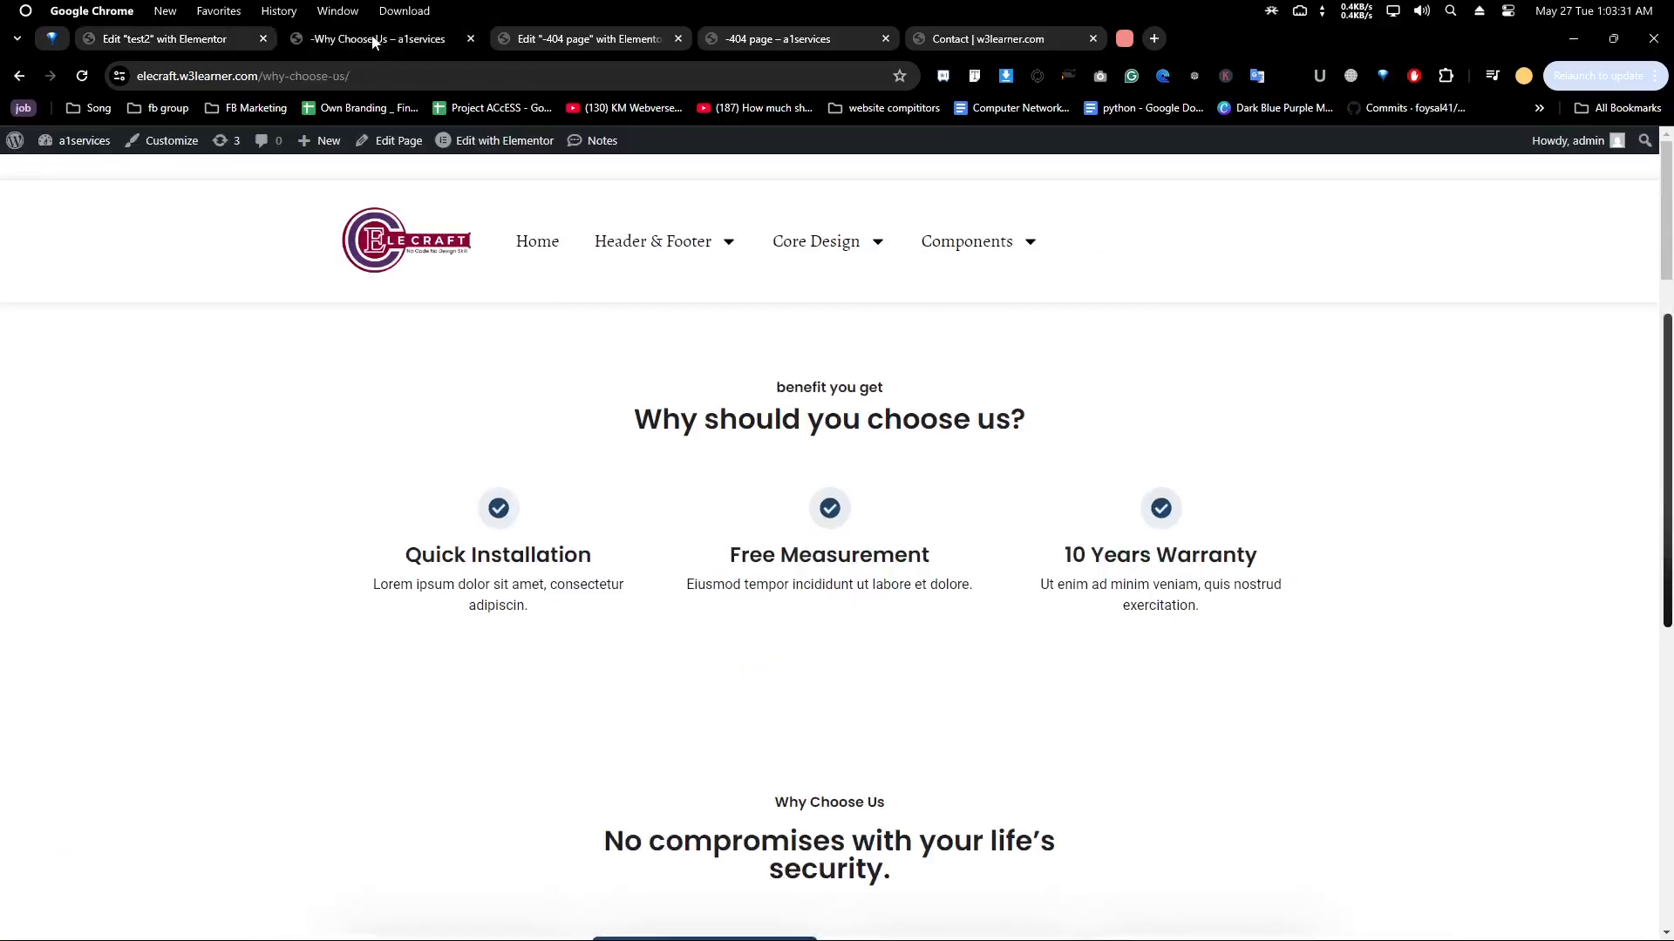
{"action": "left_click", "coordinate": [556, 39]}
{"action": "left_click", "coordinate": [158, 45]}
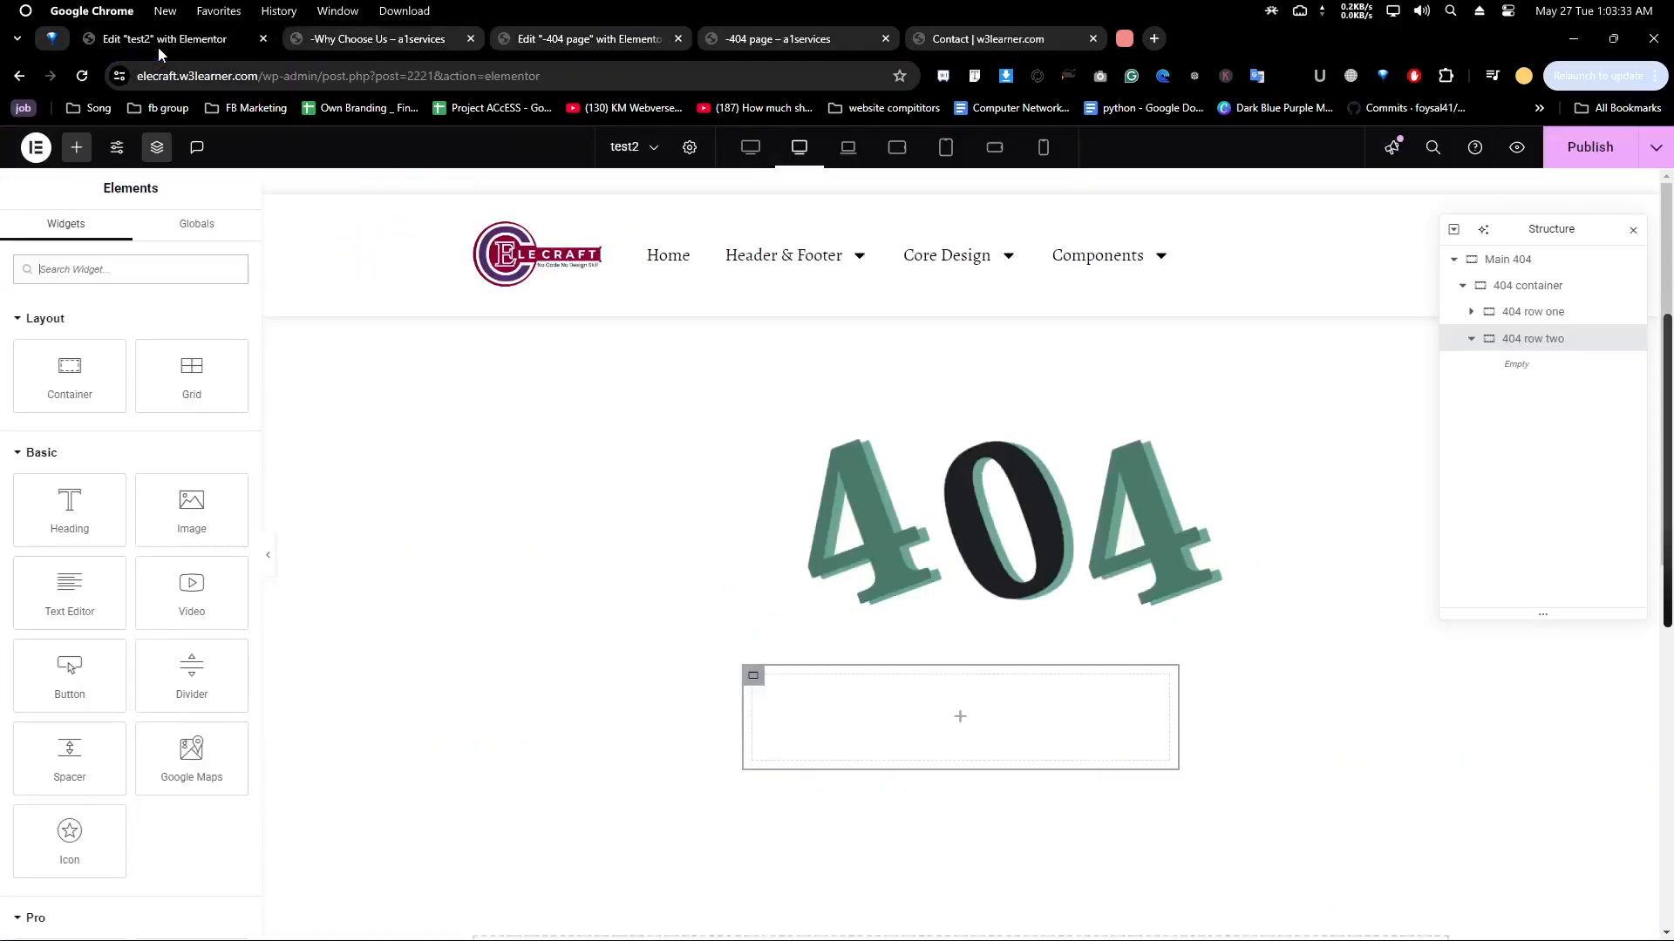
Set the Rotate transform of the middle 0 heading in 404 row one to 20 degrees
{"action": "left_click", "coordinate": [992, 511]}
{"action": "left_click", "coordinate": [213, 236]}
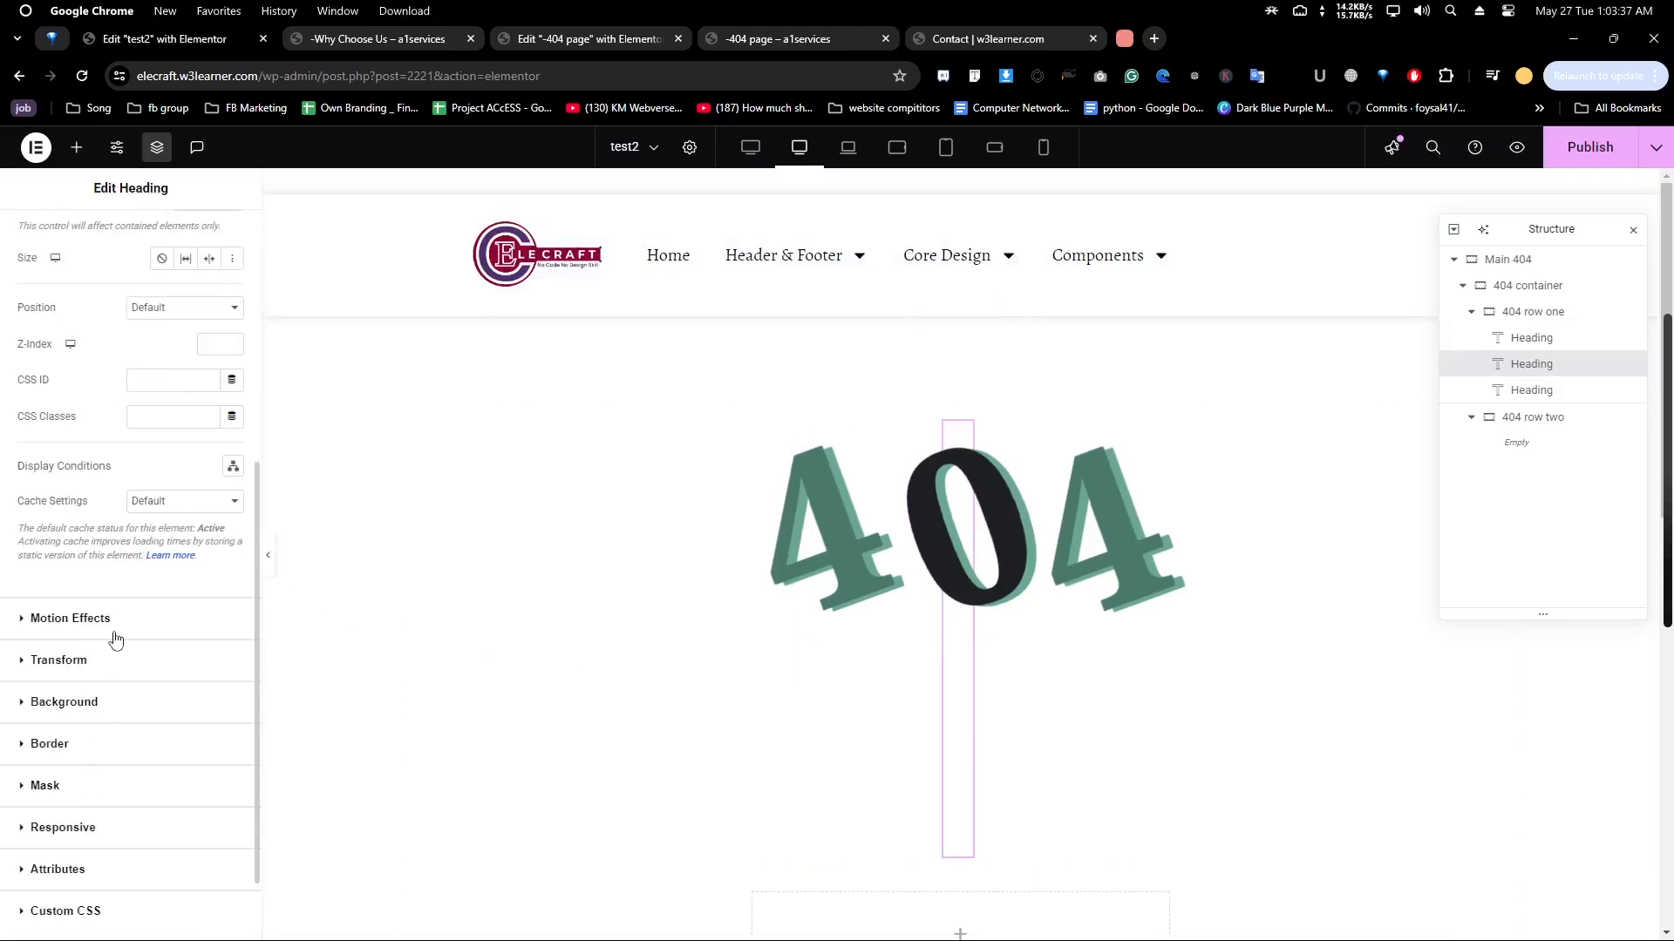
{"action": "left_click", "coordinate": [138, 662]}
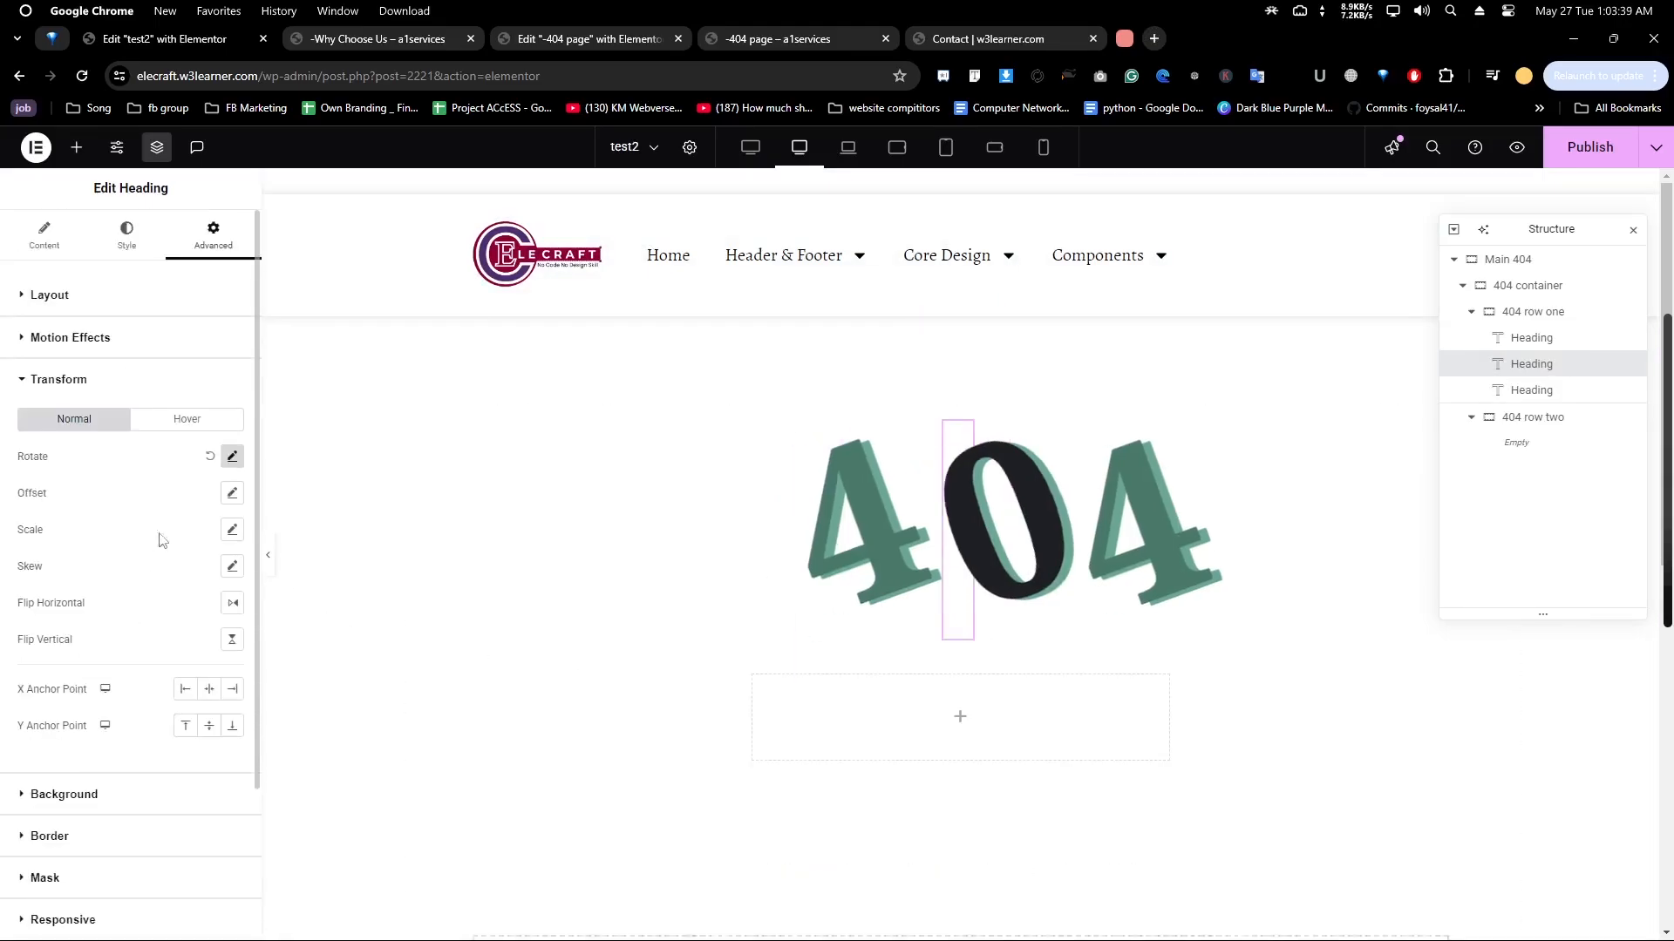
{"action": "left_click", "coordinate": [232, 456]}
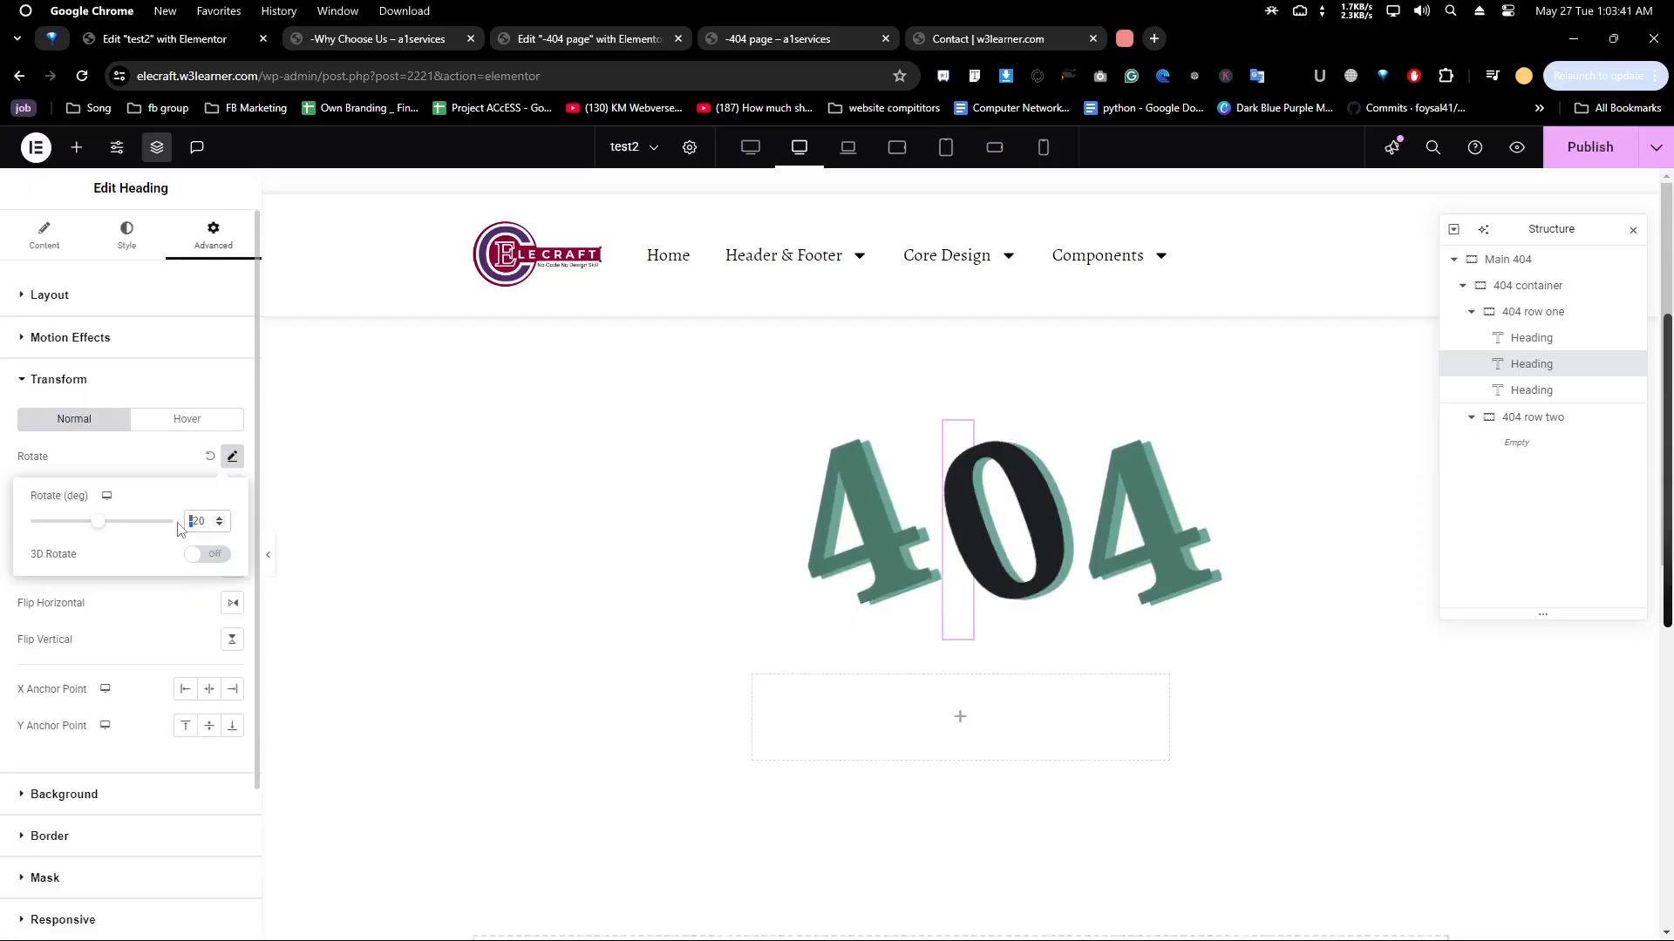
{"action": "key", "text": "BackSpace"}
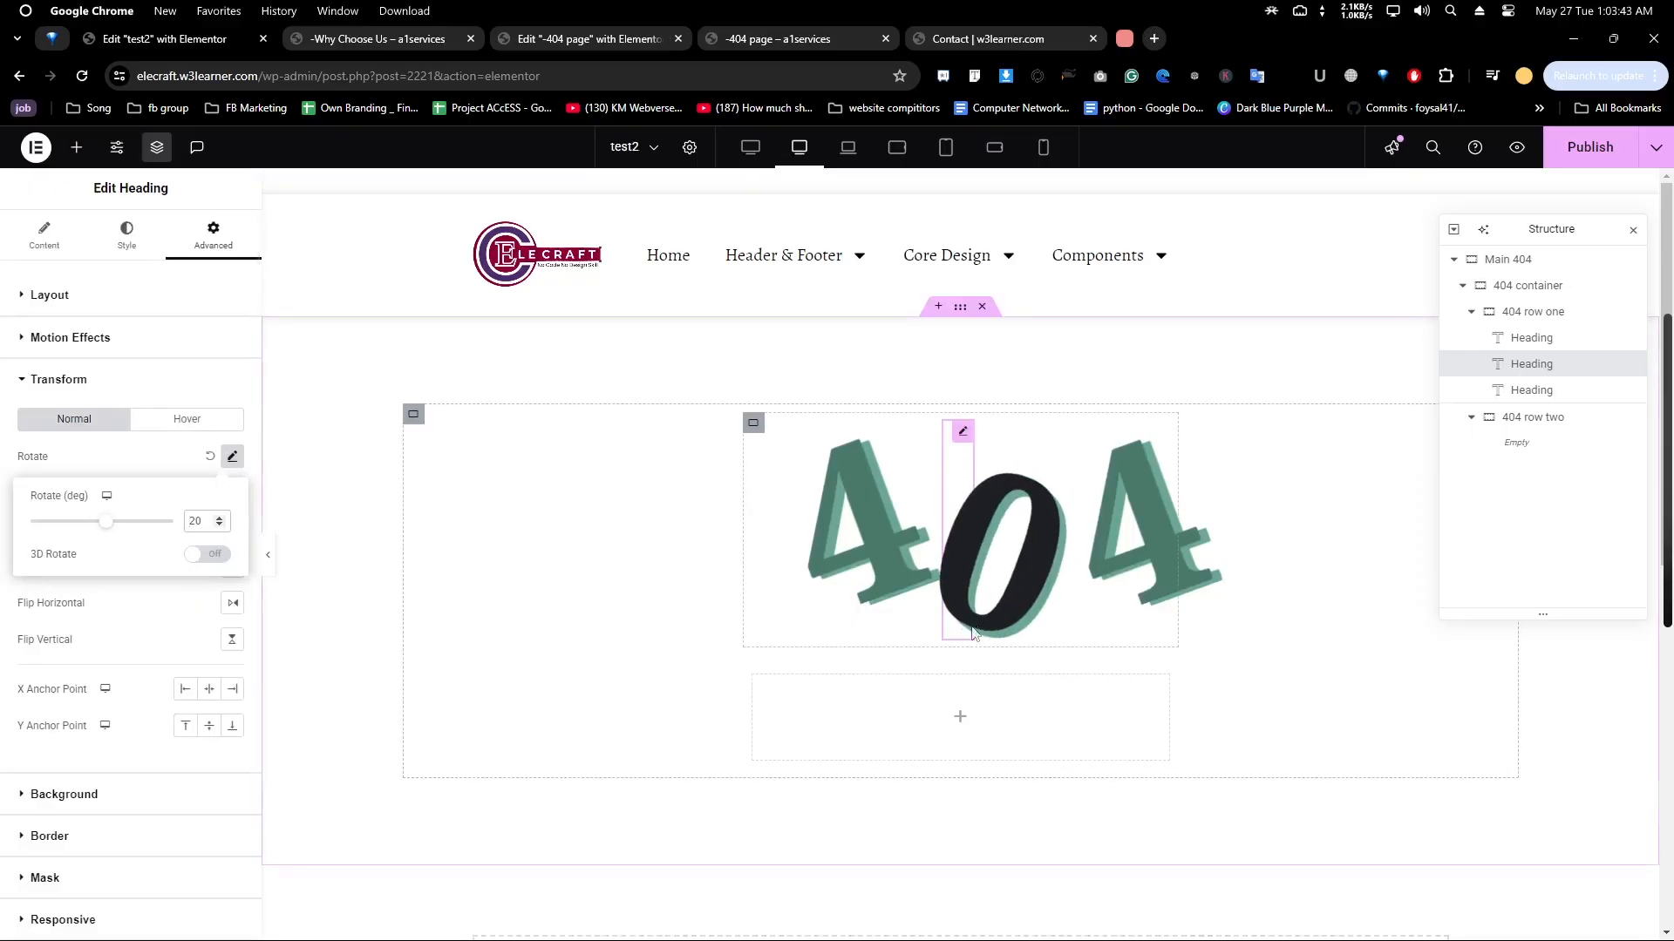
{"action": "left_click", "coordinate": [123, 612]}
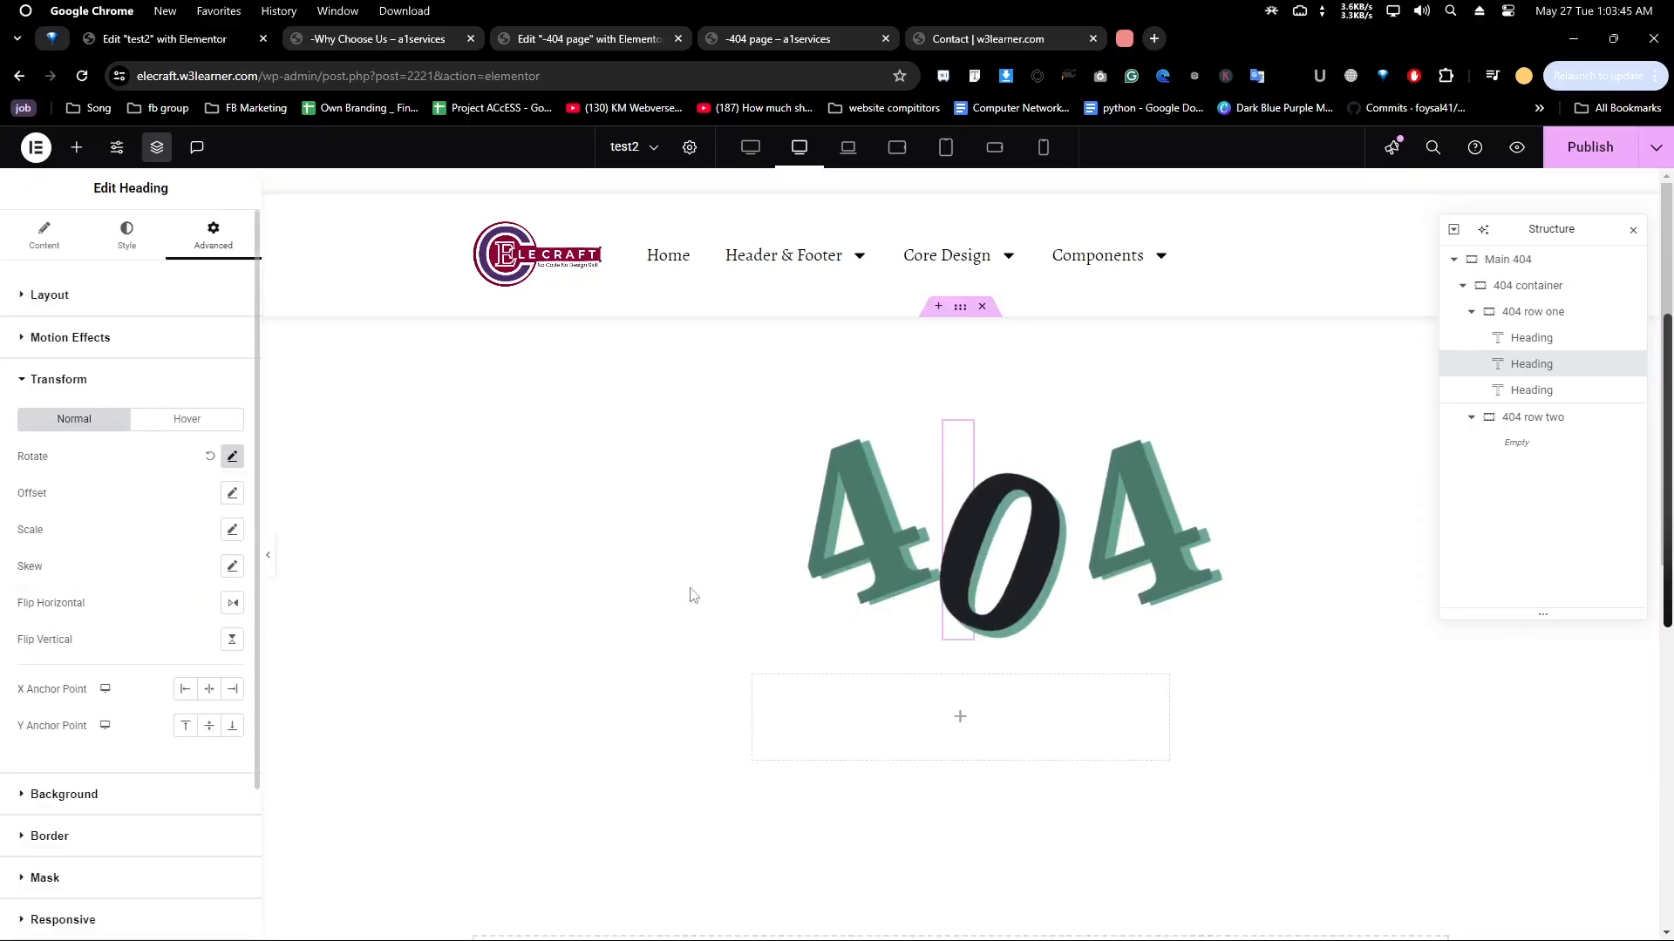
Set the custom width of the middle 0 heading to 9% and of the first 4 heading to 16%
{"action": "left_click", "coordinate": [116, 299]}
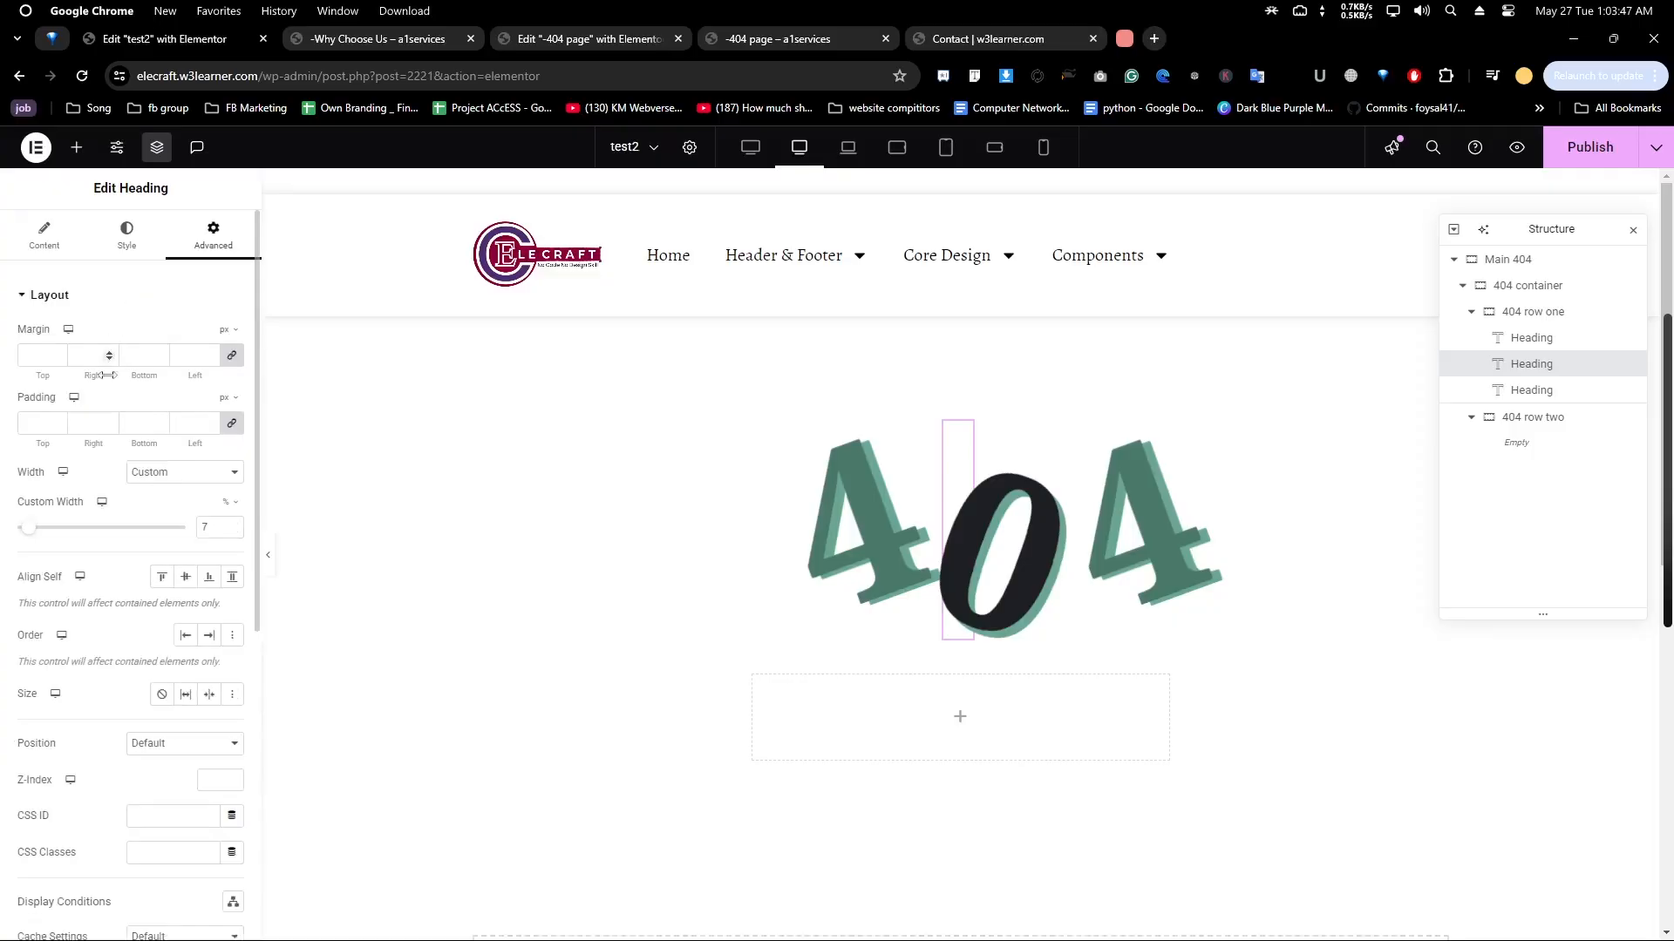
{"action": "left_click_drag", "start_coordinate": [27, 530], "coordinate": [30, 536]}
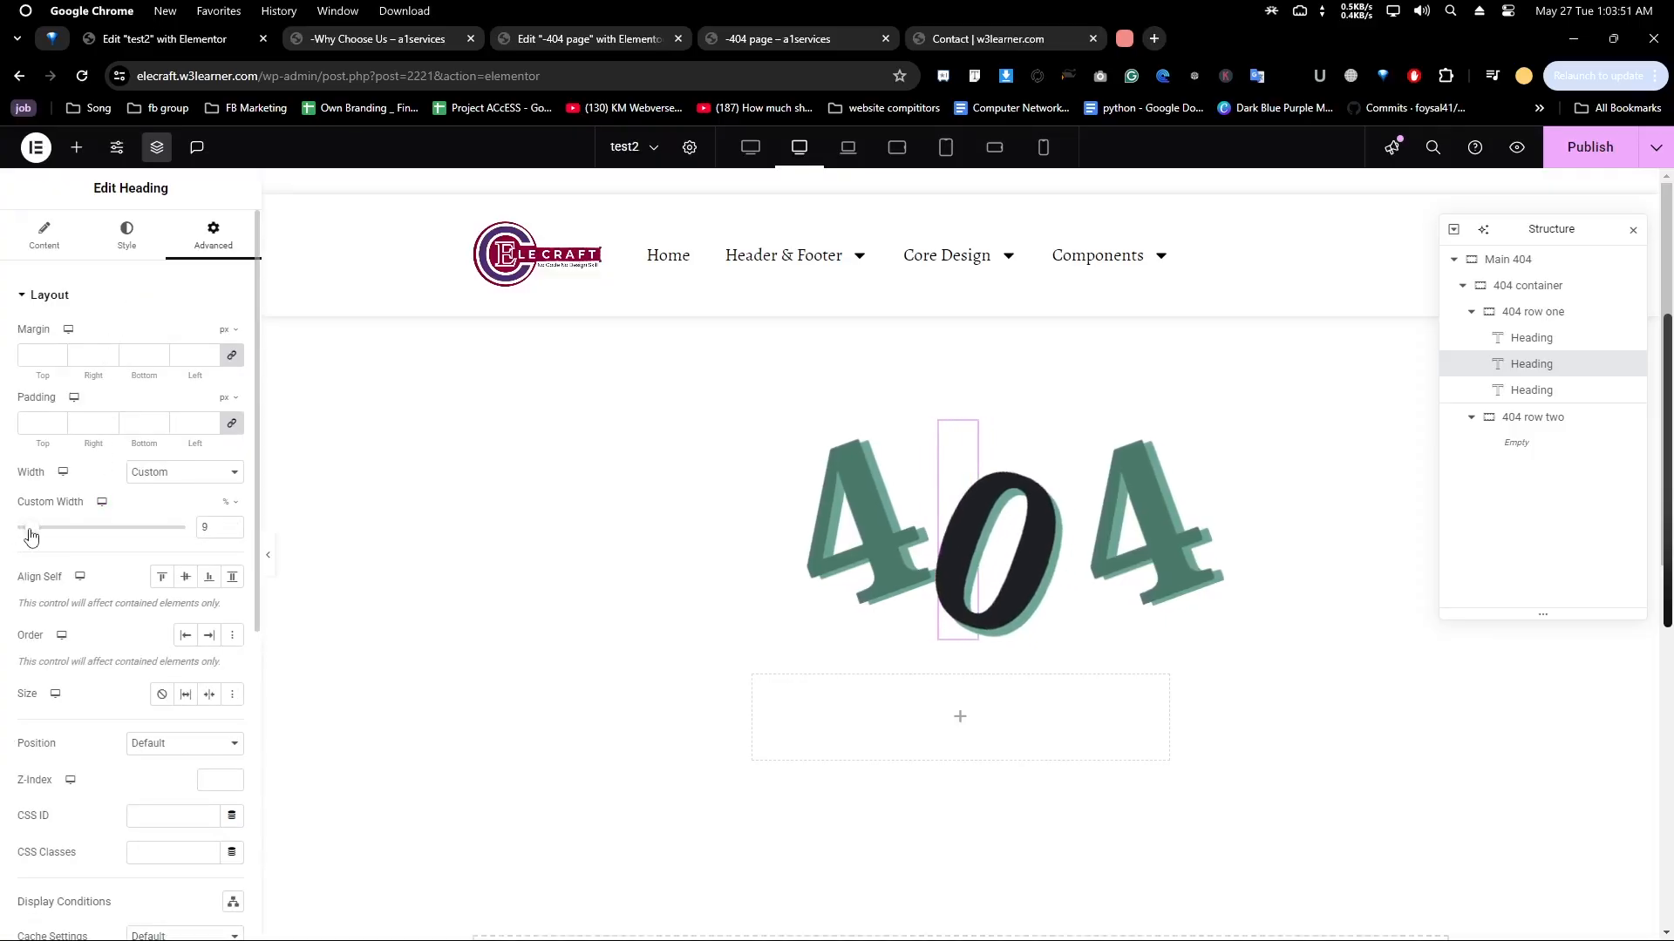
{"action": "left_click", "coordinate": [819, 532]}
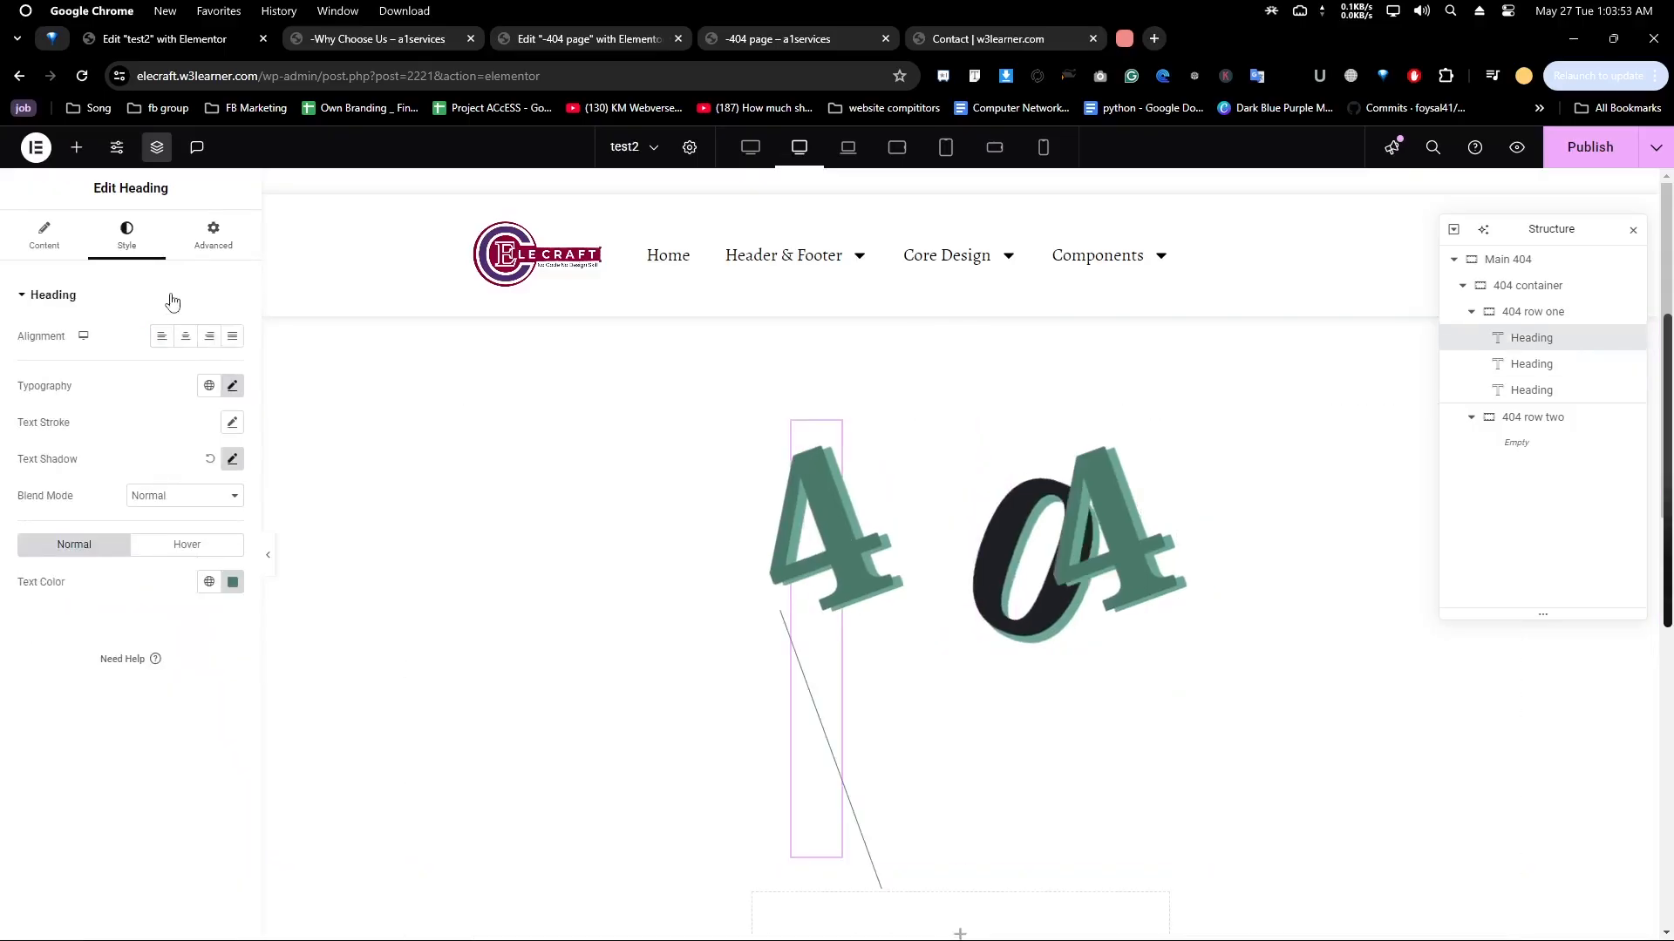
{"action": "left_click", "coordinate": [213, 235]}
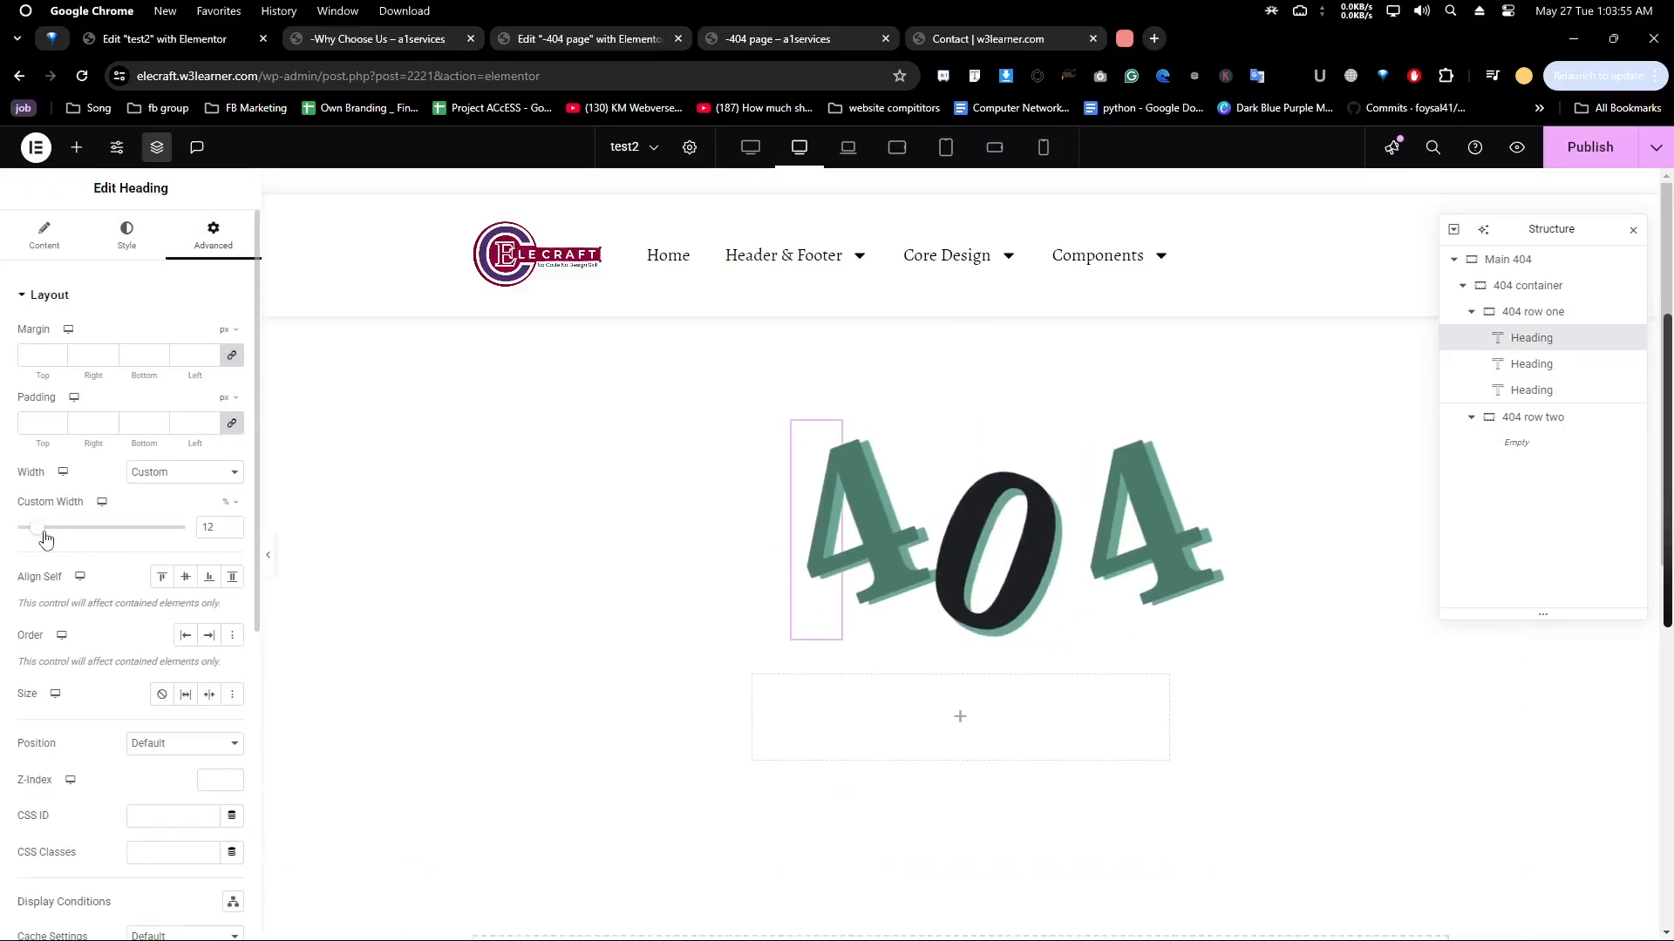
{"action": "left_click_drag", "start_coordinate": [45, 537], "coordinate": [51, 536]}
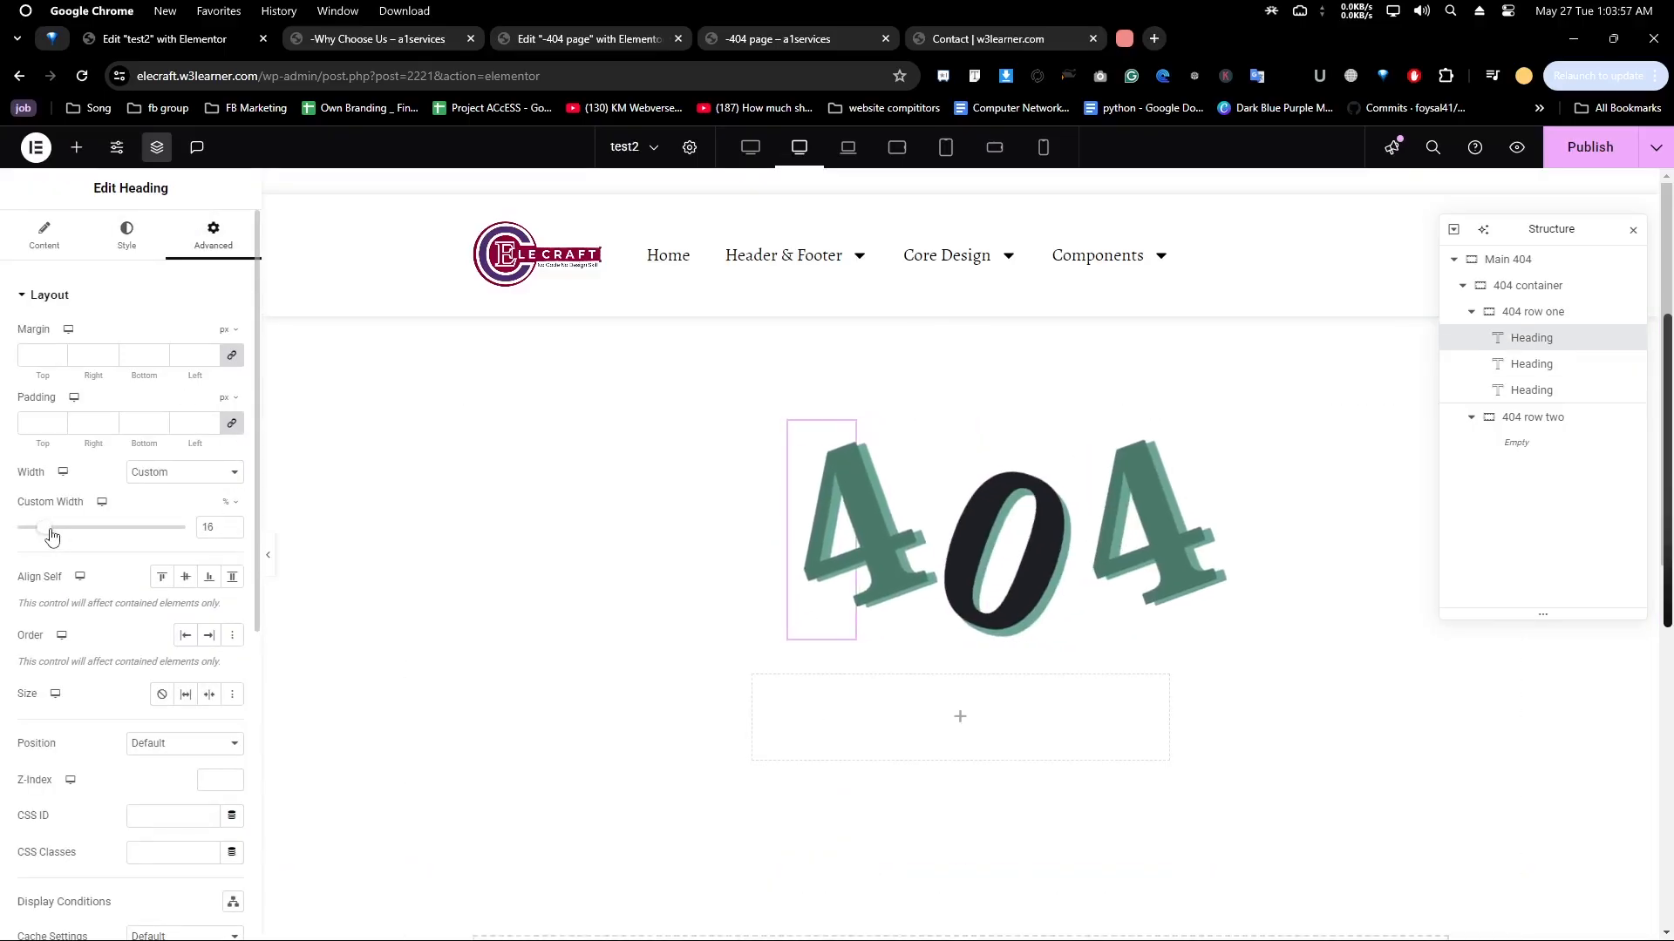
Set the Rotate transform of the last 4 heading in 404 row one to 20 degrees
{"action": "left_click", "coordinate": [1184, 544]}
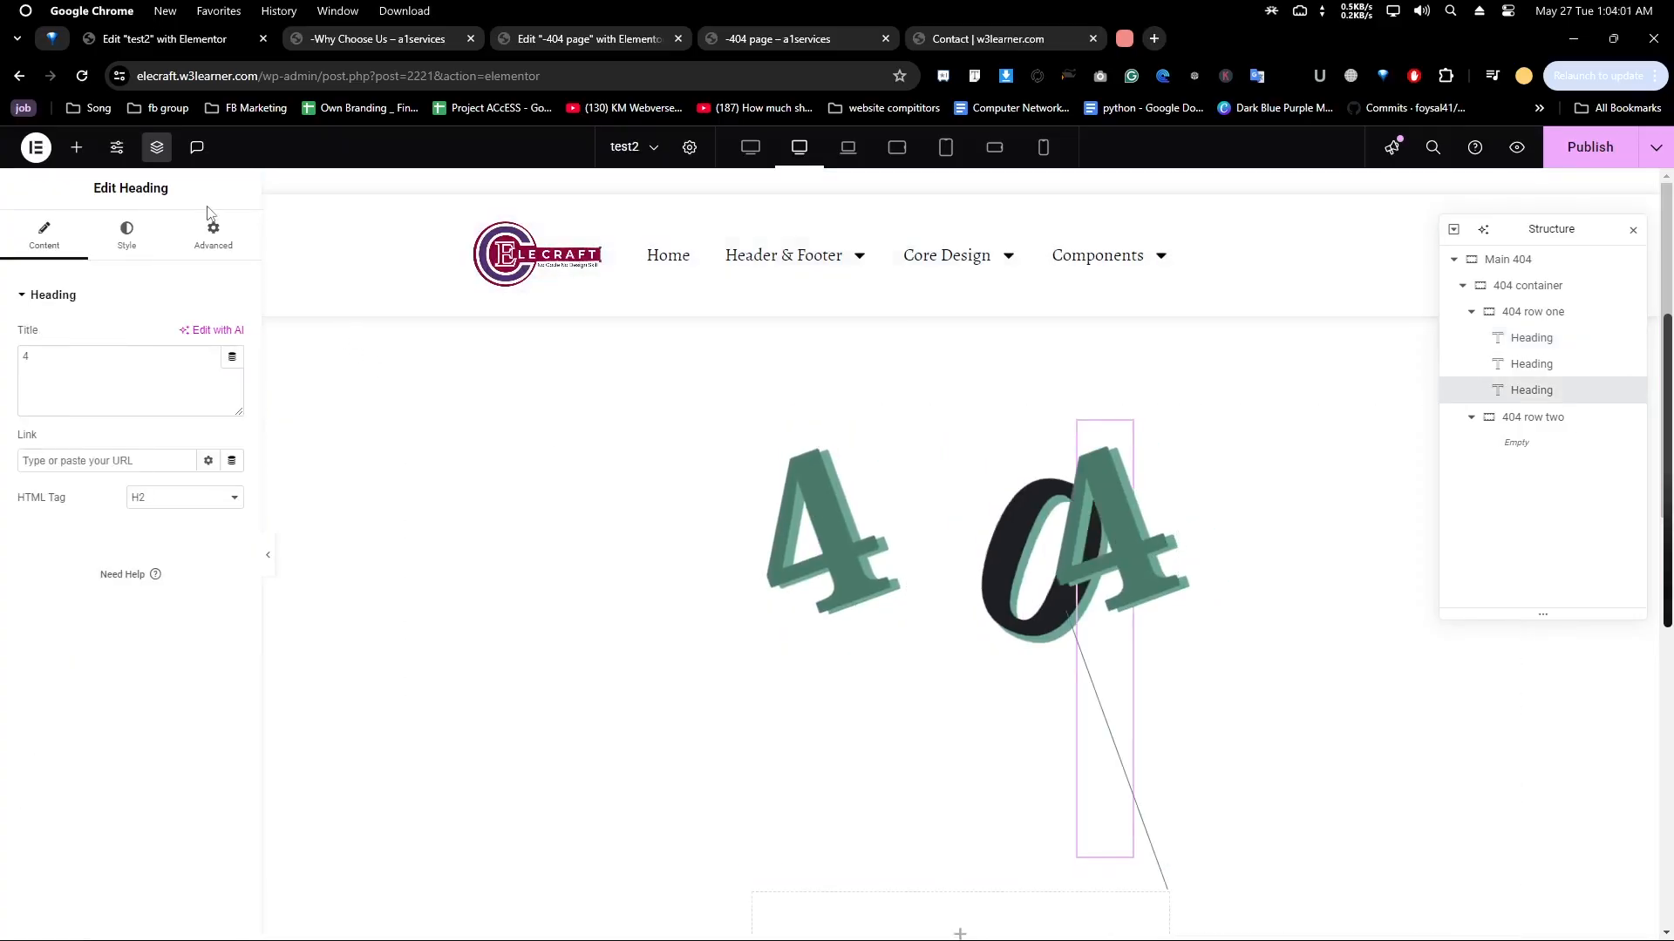
{"action": "left_click", "coordinate": [213, 235]}
{"action": "scroll", "coordinate": [107, 715], "scroll_direction": "down", "scroll_amount": 5}
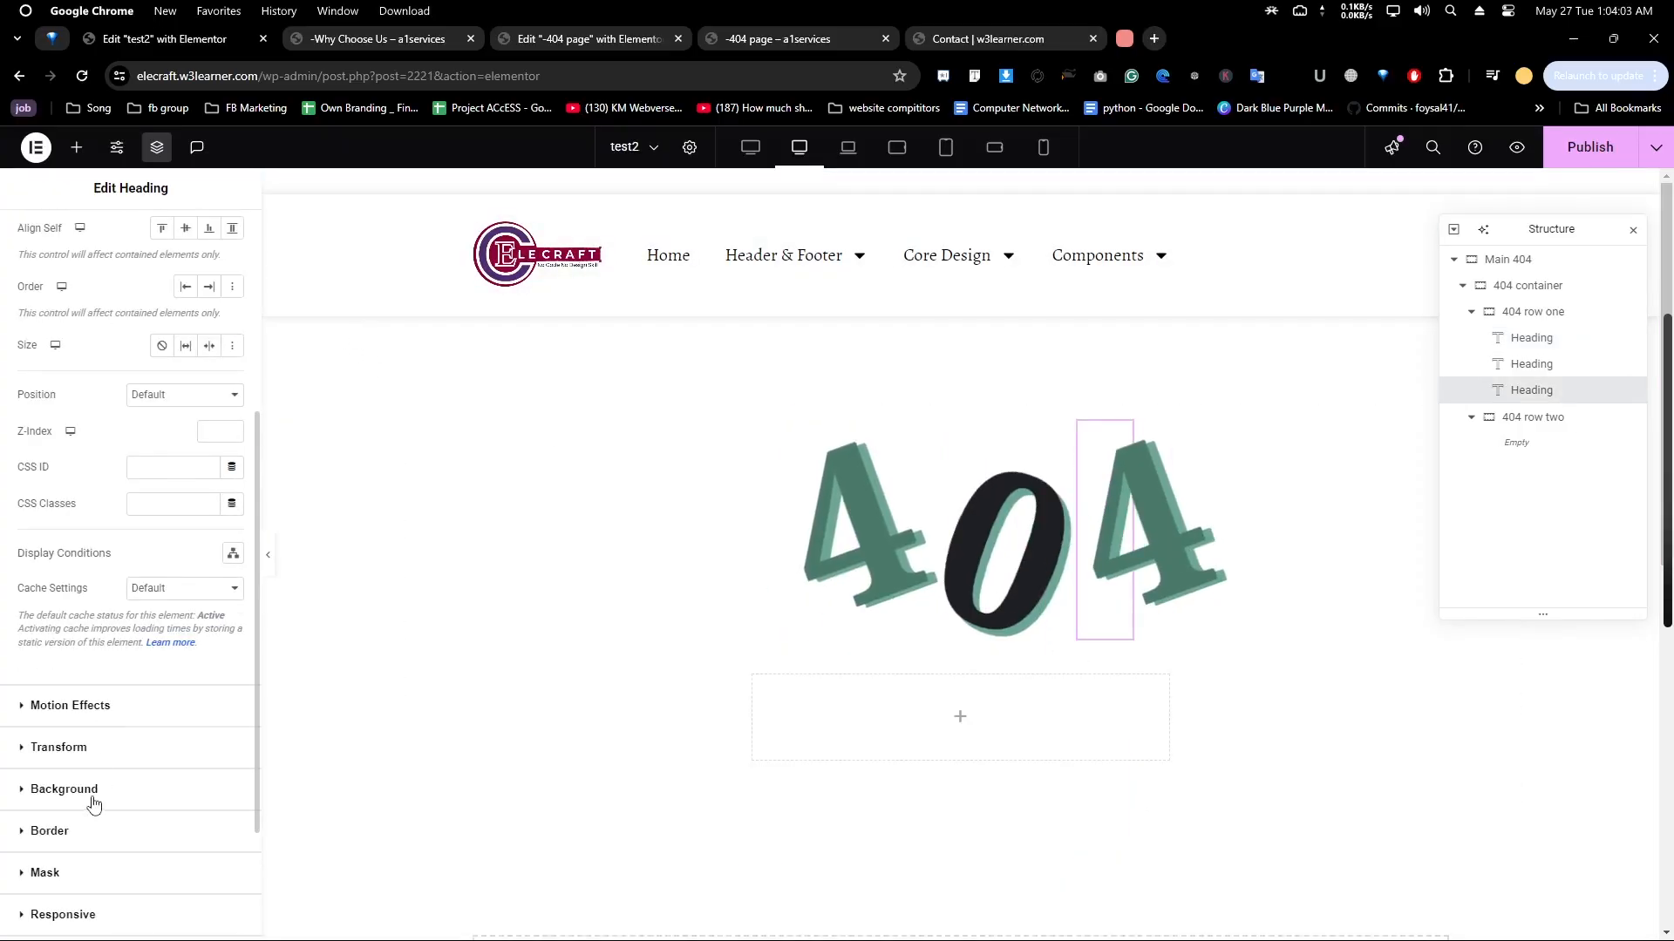
{"action": "scroll", "coordinate": [98, 761], "scroll_direction": "down", "scroll_amount": 3}
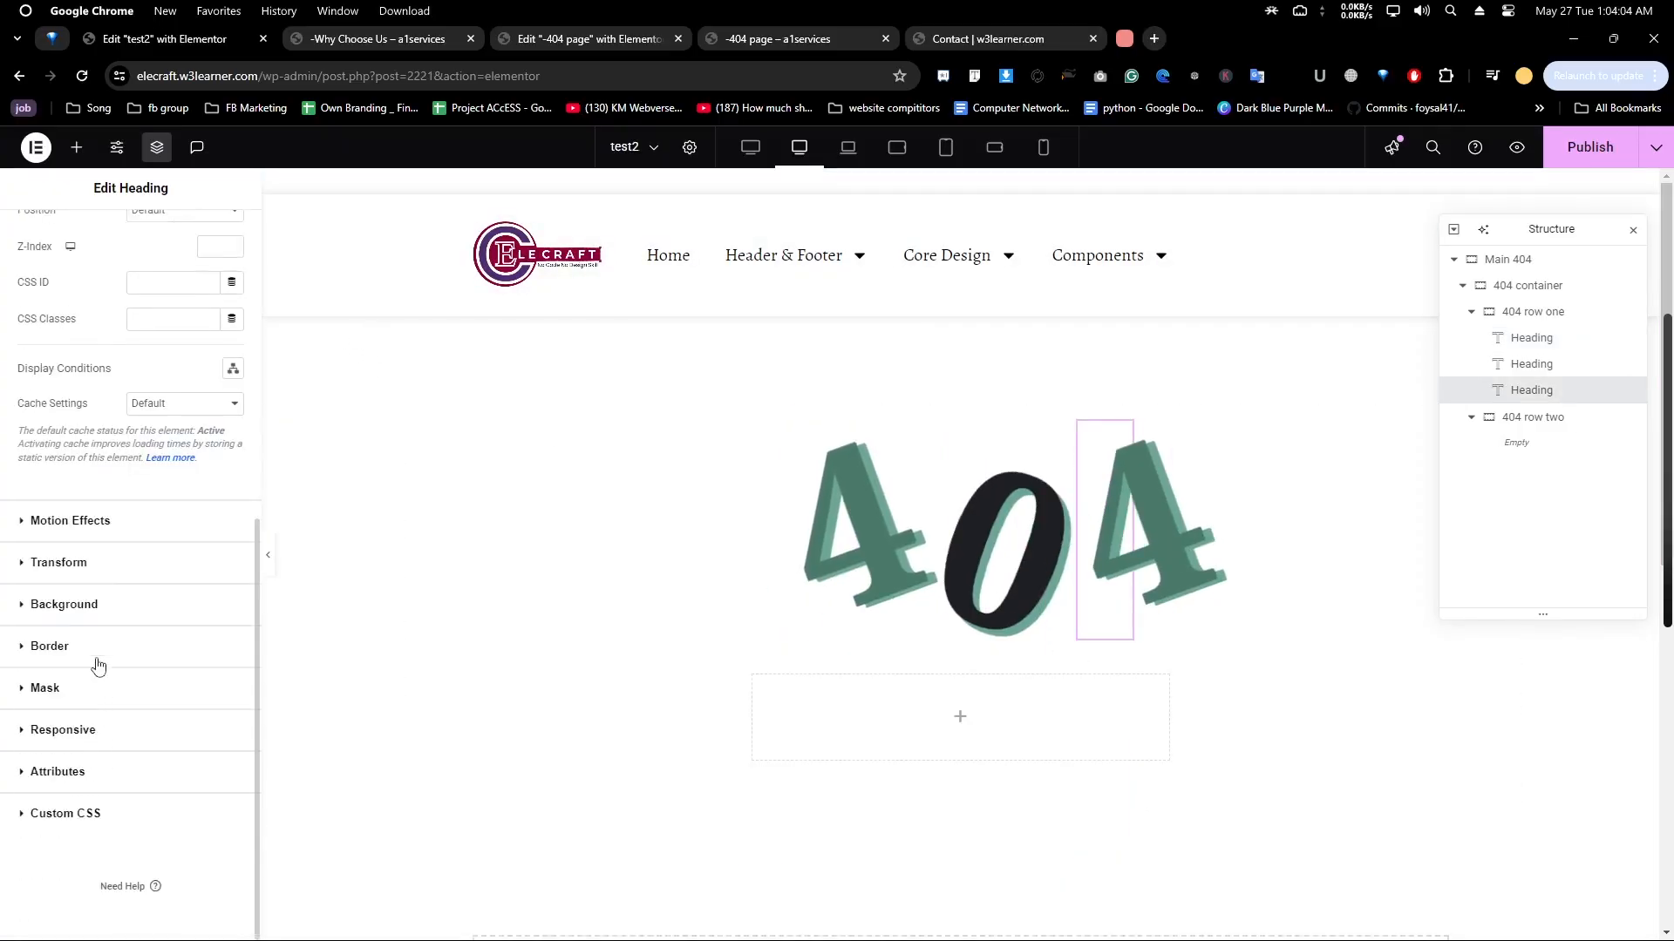
{"action": "left_click", "coordinate": [83, 567]}
{"action": "left_click", "coordinate": [232, 456]}
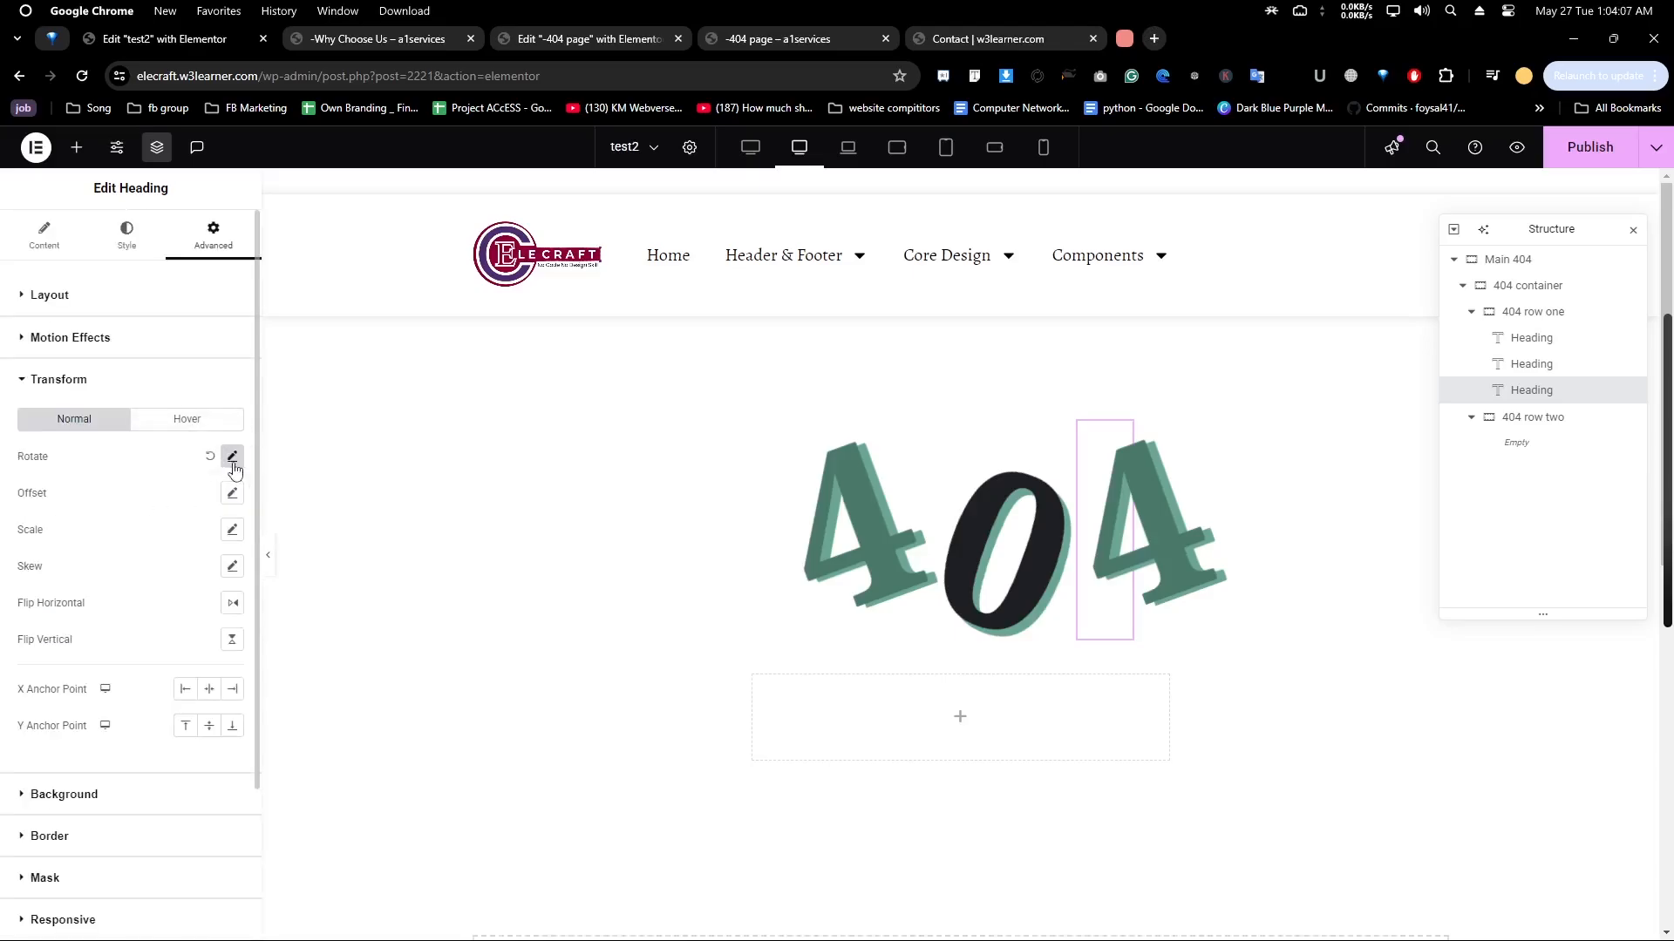
{"action": "left_click", "coordinate": [194, 522]}
{"action": "key", "text": "BackSpace"}
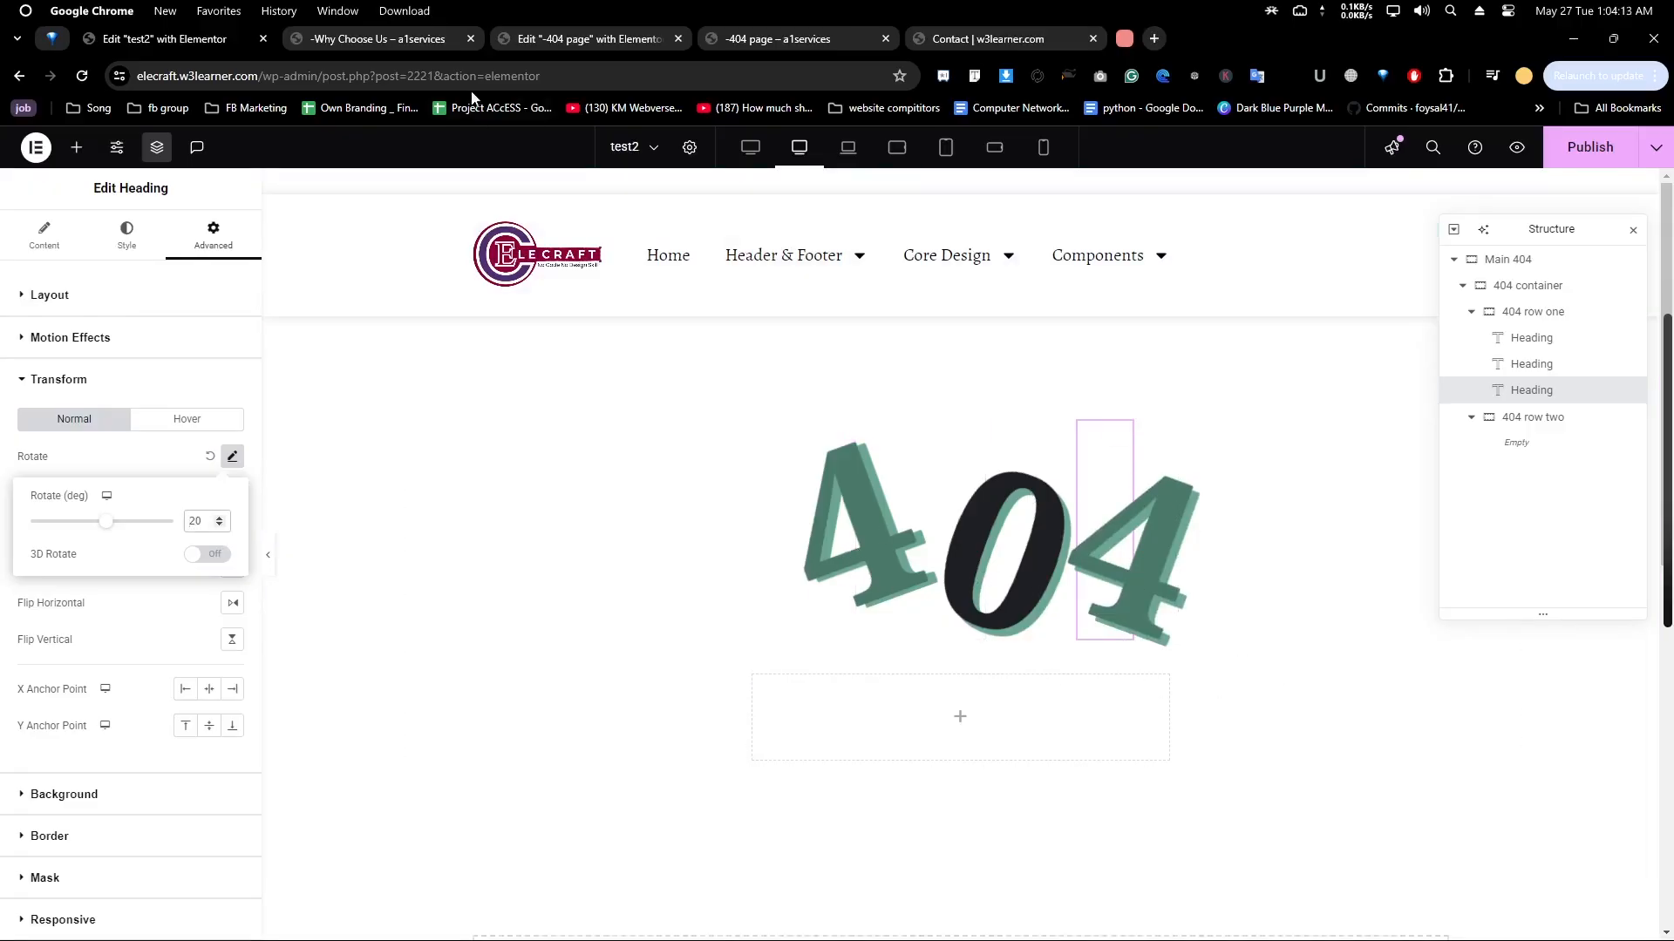
Add a Heading widget inside the empty 404 row two container
{"action": "left_click", "coordinate": [574, 42]}
{"action": "left_click", "coordinate": [336, 39]}
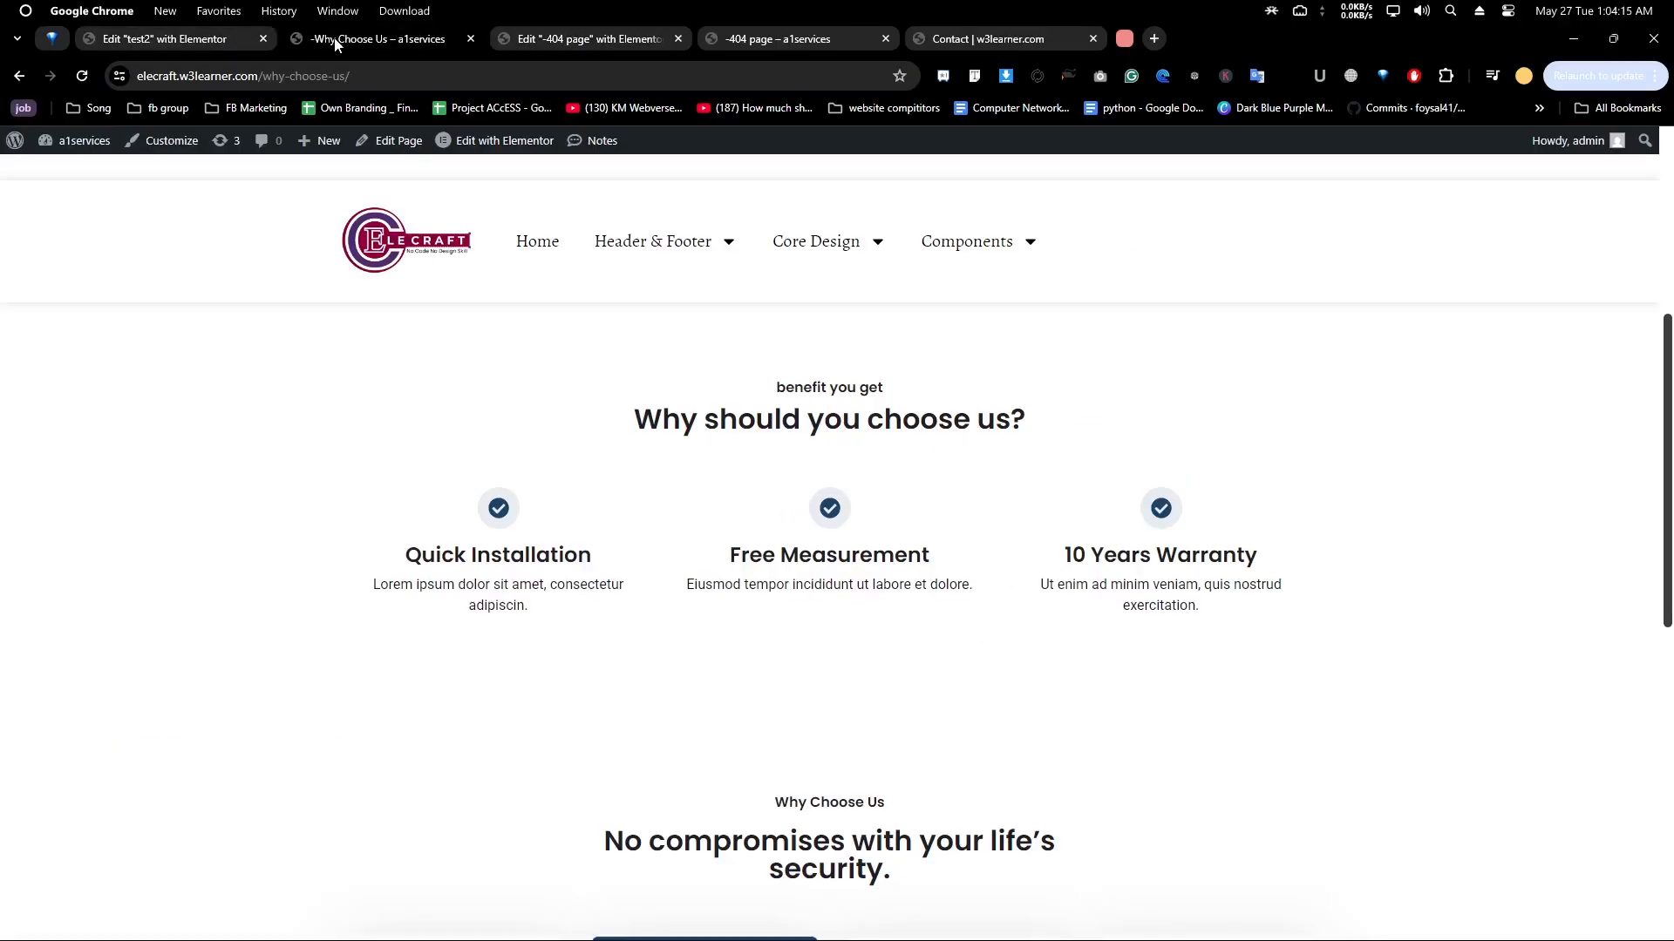
{"action": "left_click", "coordinate": [209, 40]}
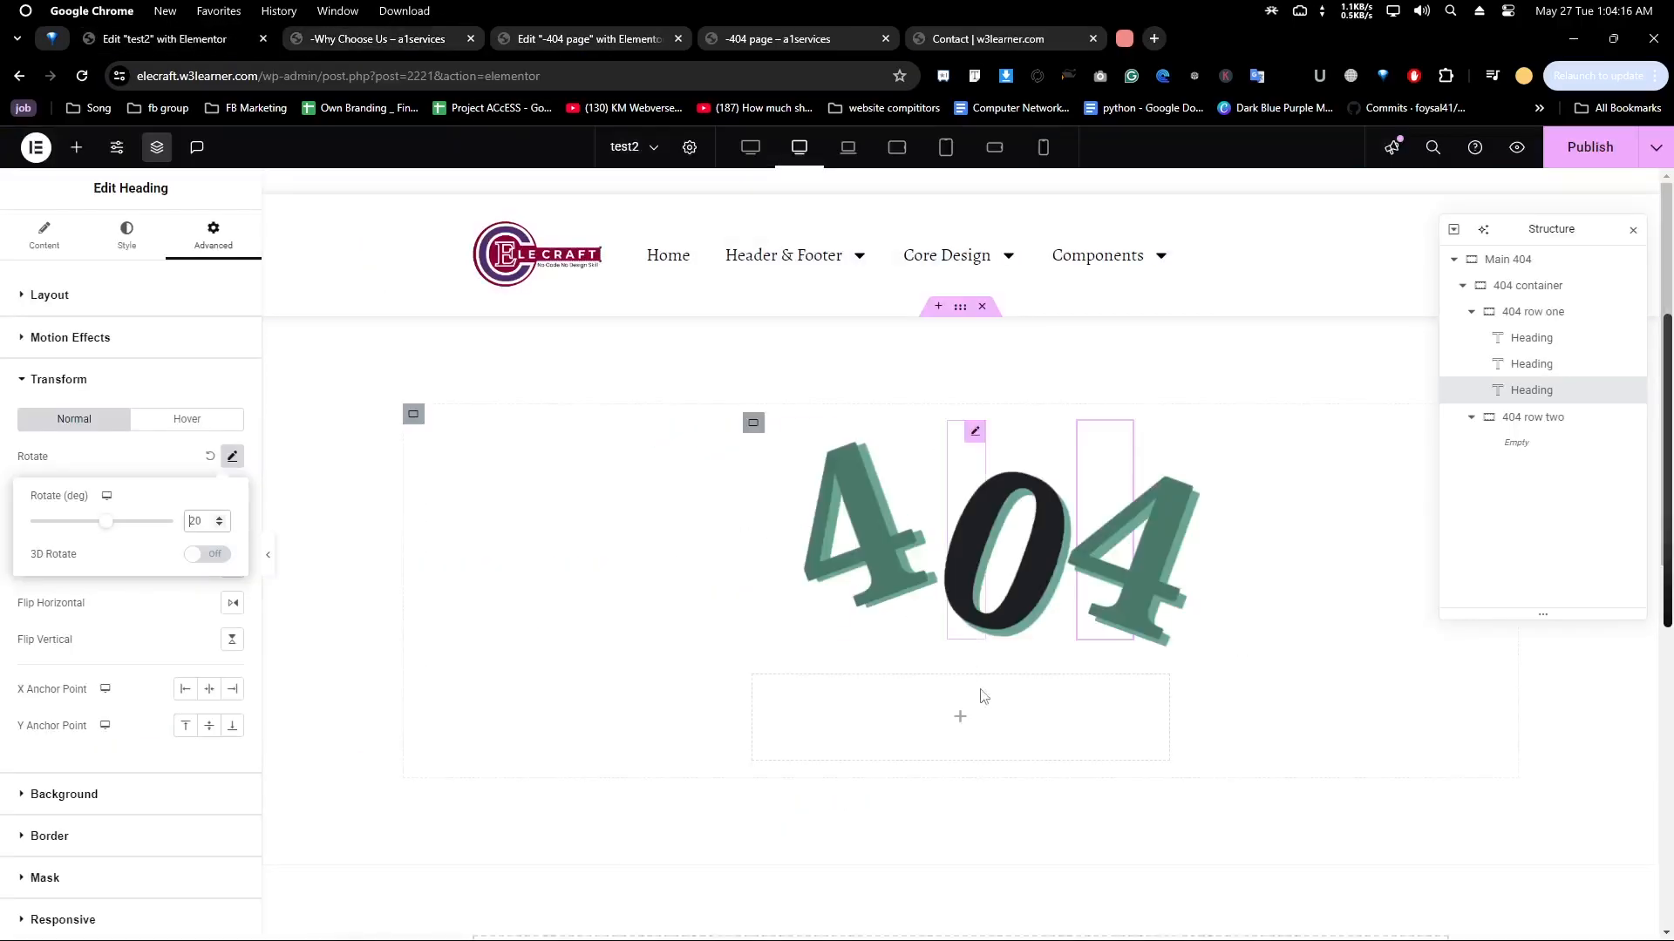
{"action": "left_click", "coordinate": [77, 147]}
{"action": "left_click_drag", "start_coordinate": [70, 510], "coordinate": [941, 709]}
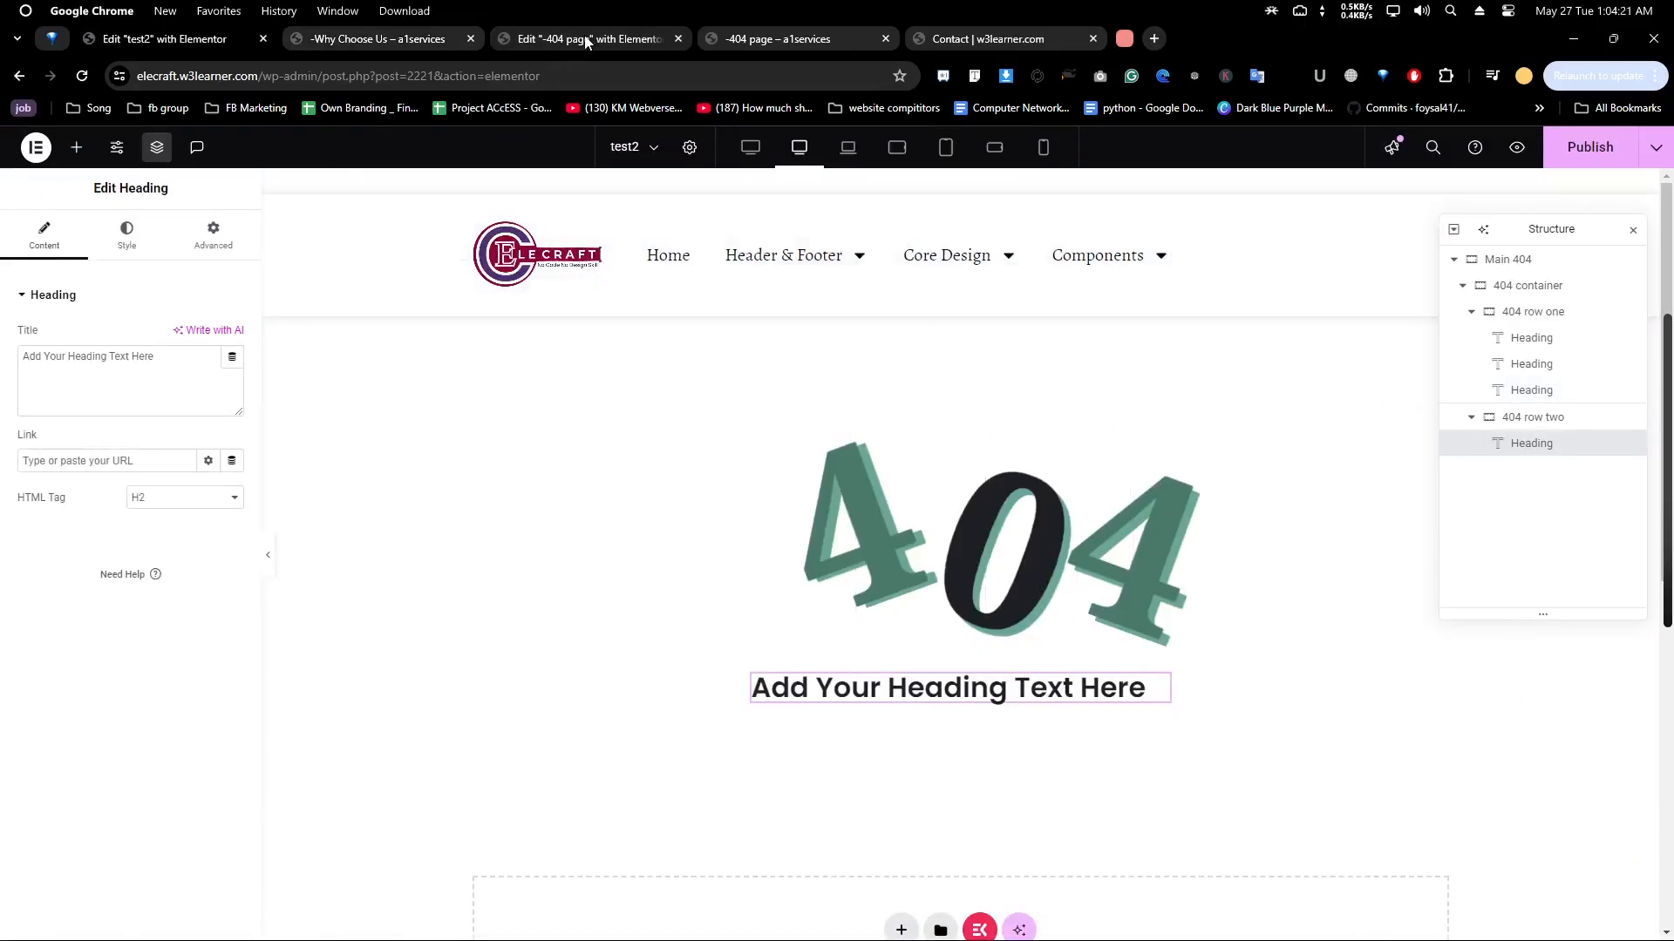
Copy "Page Not Found" from the published -404 page and use it as the title of the new heading in 404 row two
{"action": "left_click", "coordinate": [586, 40]}
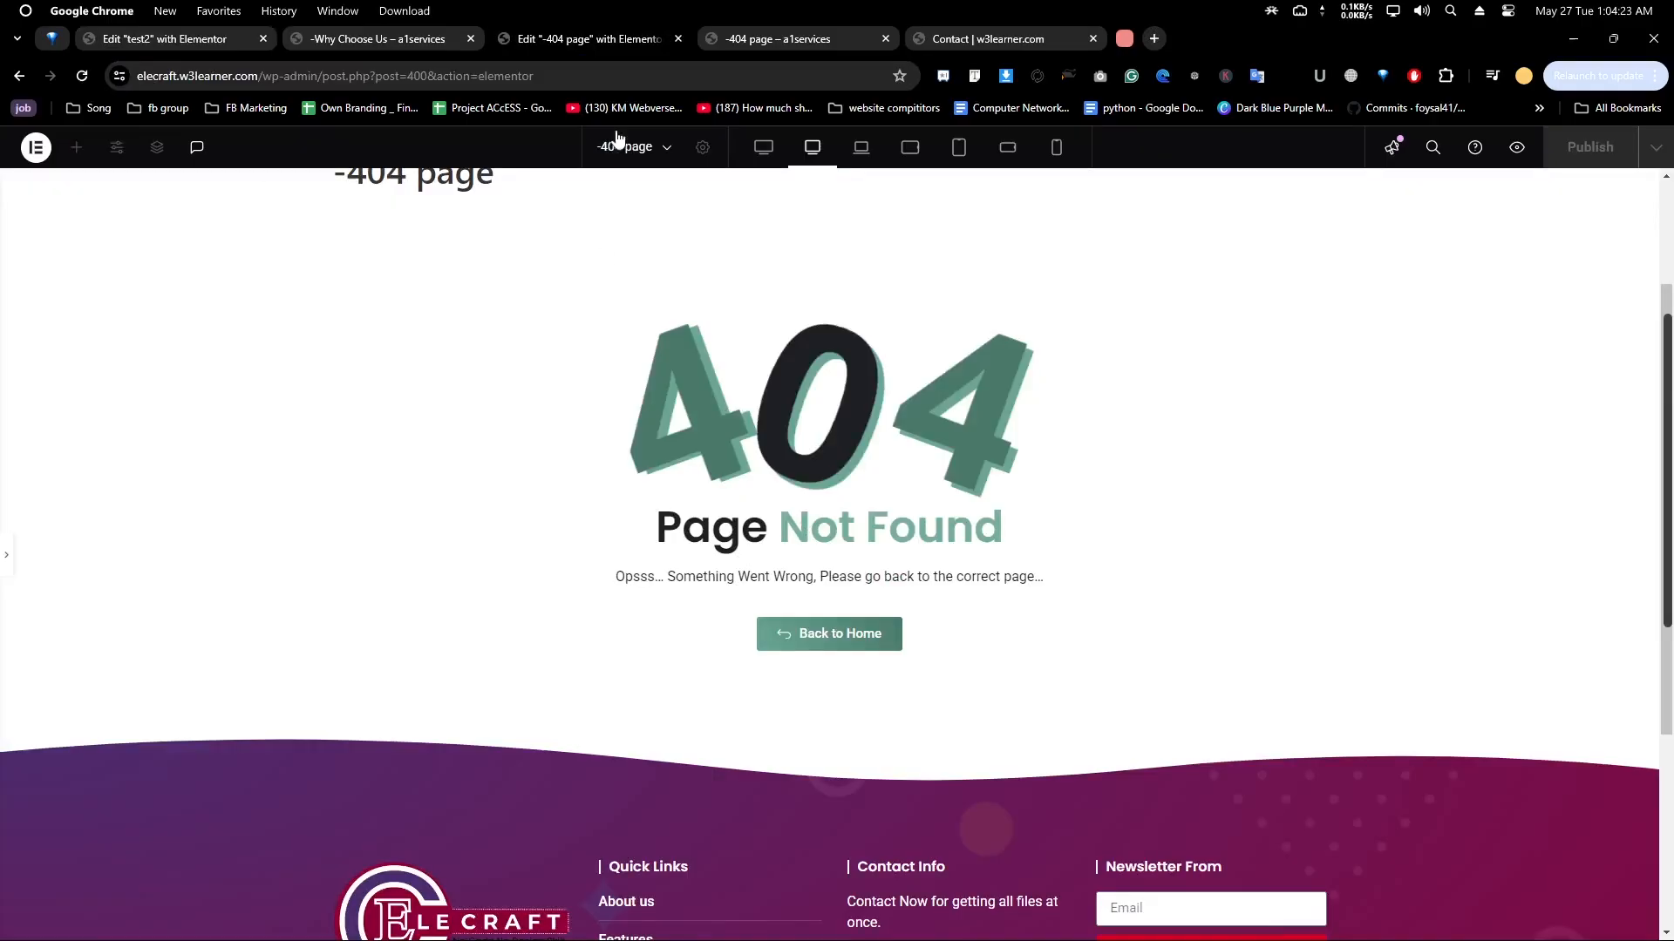
{"action": "left_click", "coordinate": [789, 40]}
{"action": "triple_click", "coordinate": [761, 690]}
{"action": "key", "text": "ctrl+c"}
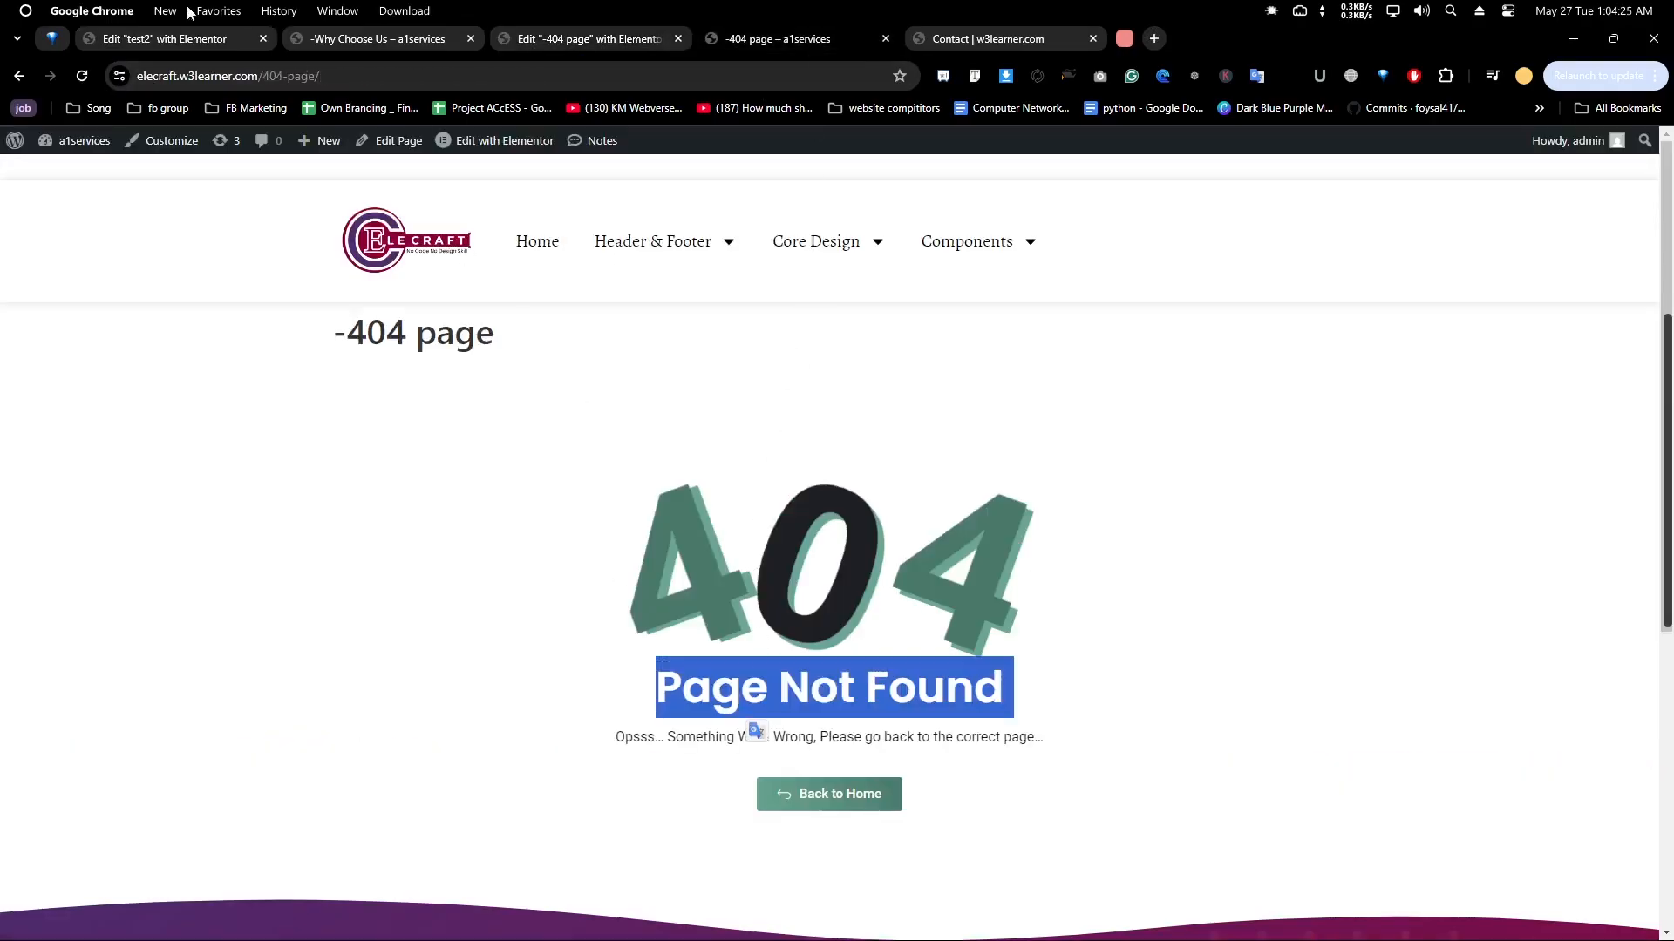
{"action": "left_click", "coordinate": [174, 38]}
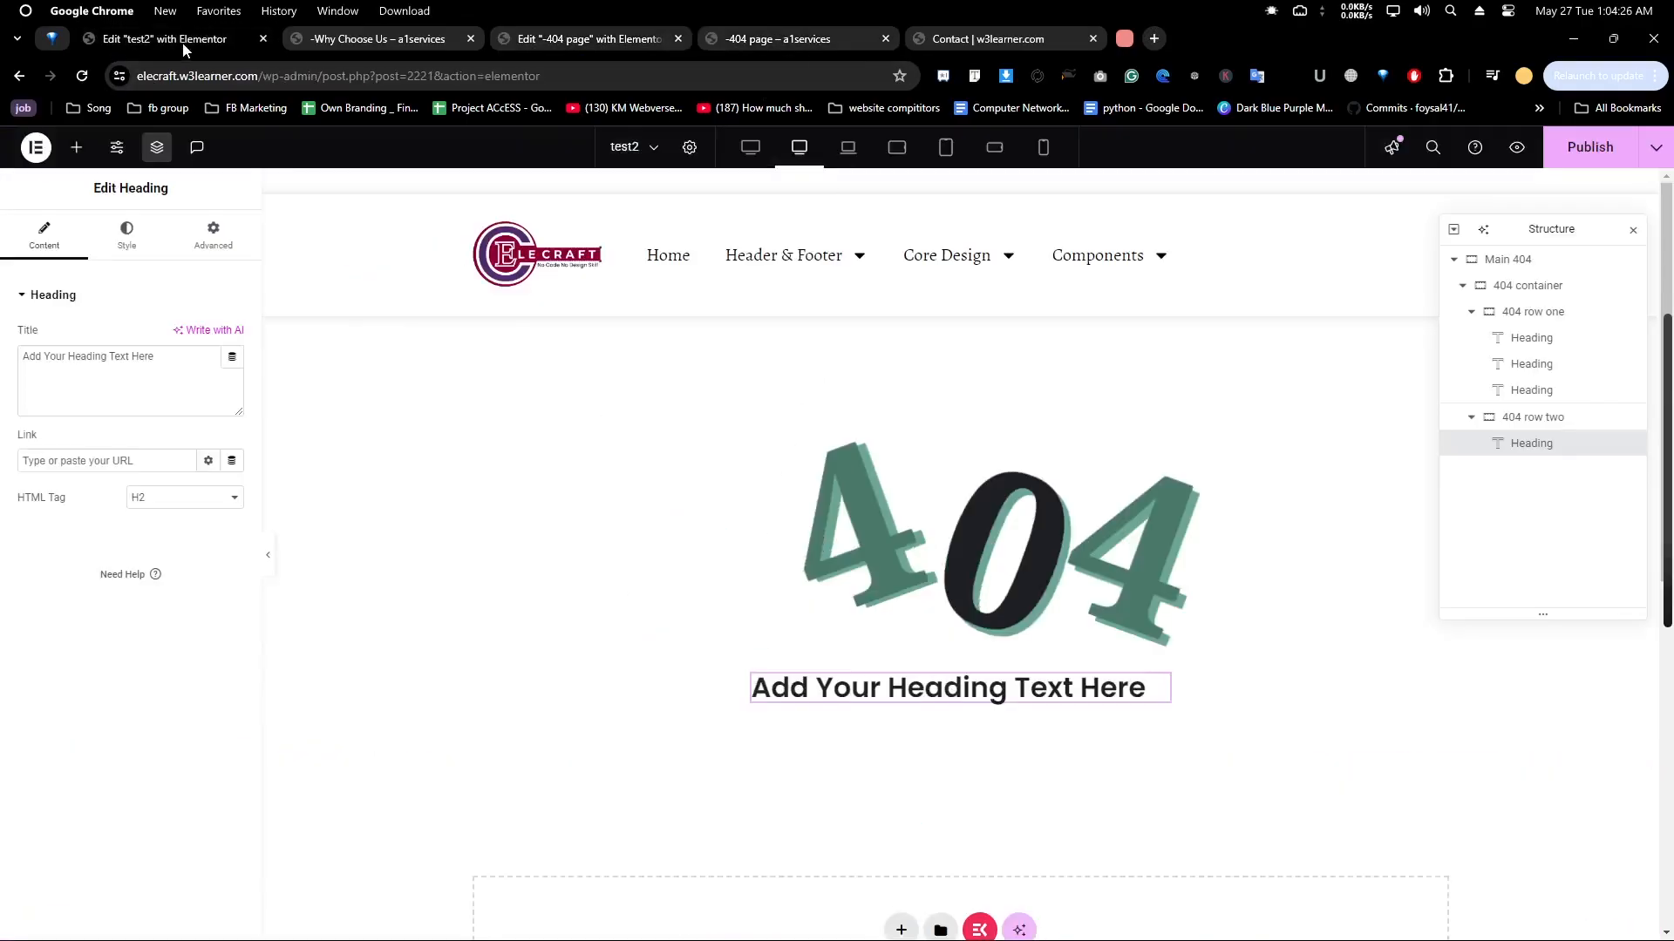
{"action": "left_click", "coordinate": [106, 377]}
{"action": "key", "text": "ctrl+v"}
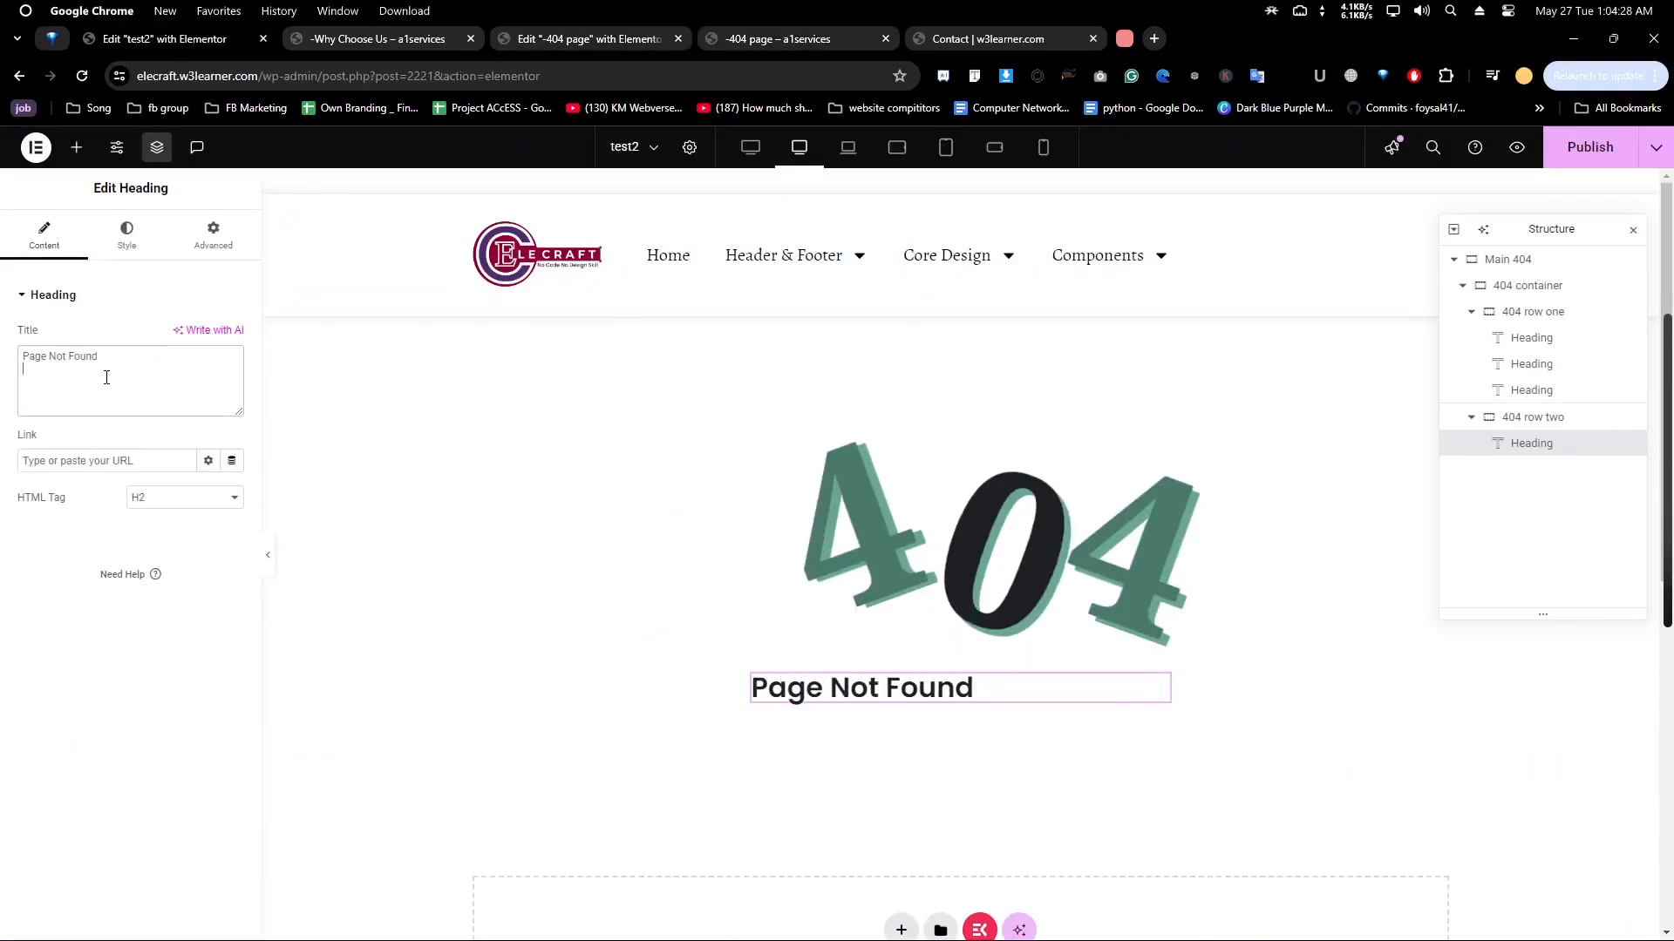
Launch the pixel color picker and sample the green of "Not Found" on the published -404 page
{"action": "left_click", "coordinate": [800, 39]}
{"action": "left_click", "coordinate": [749, 729]}
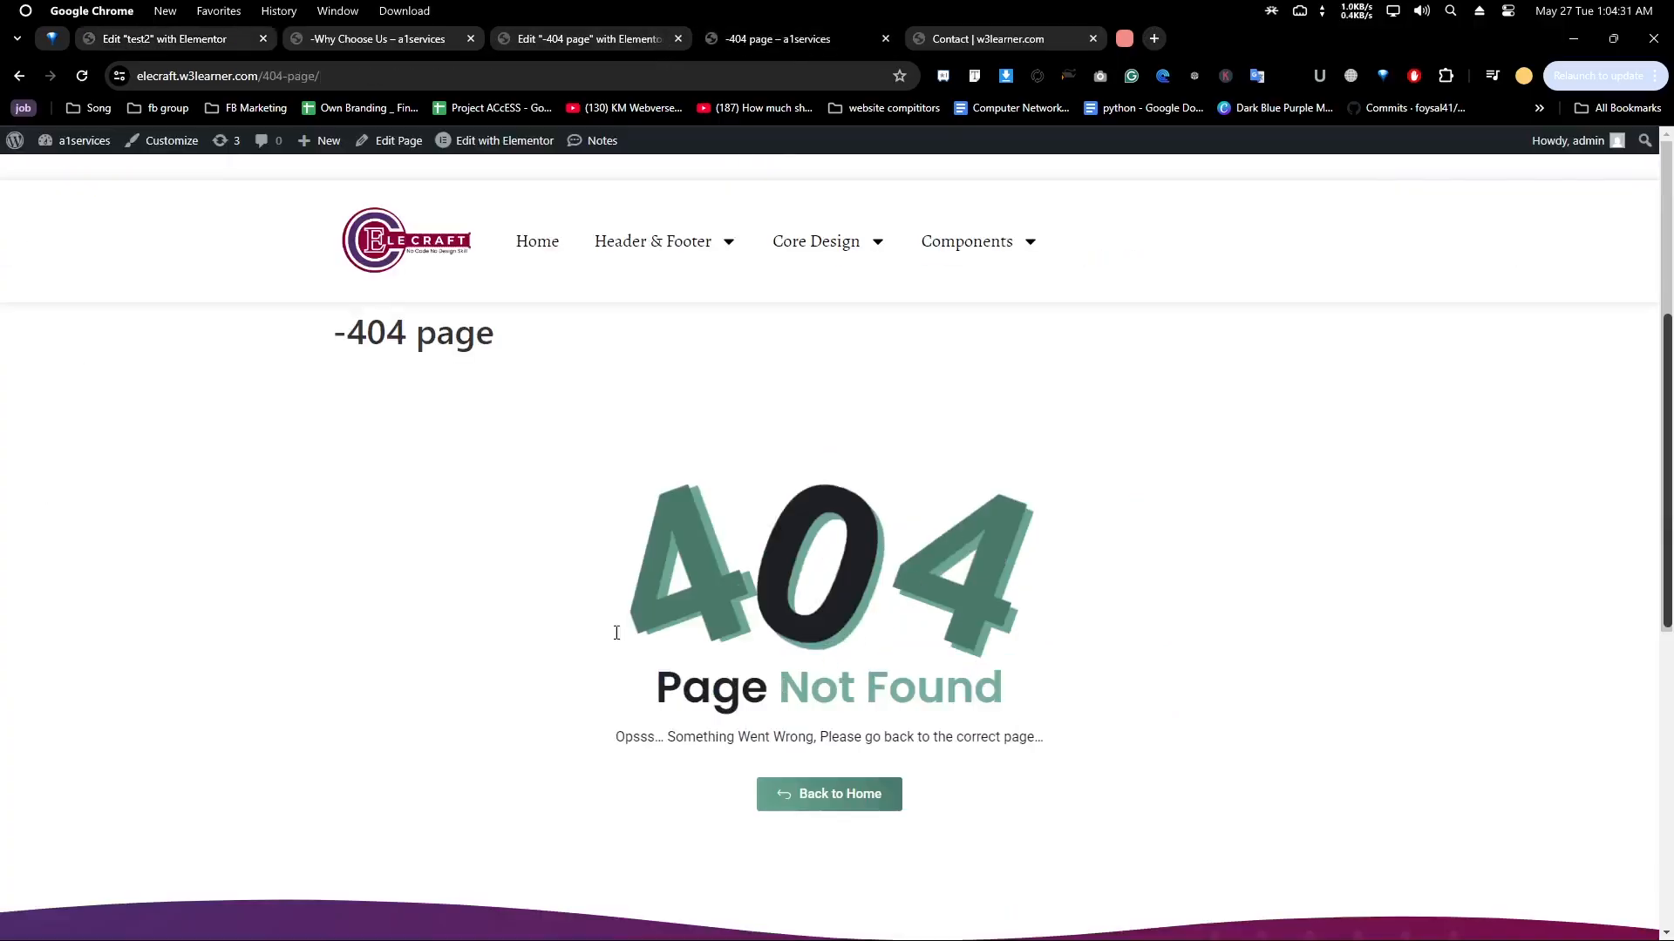
{"action": "left_click", "coordinate": [182, 43]}
{"action": "key", "text": "super"}
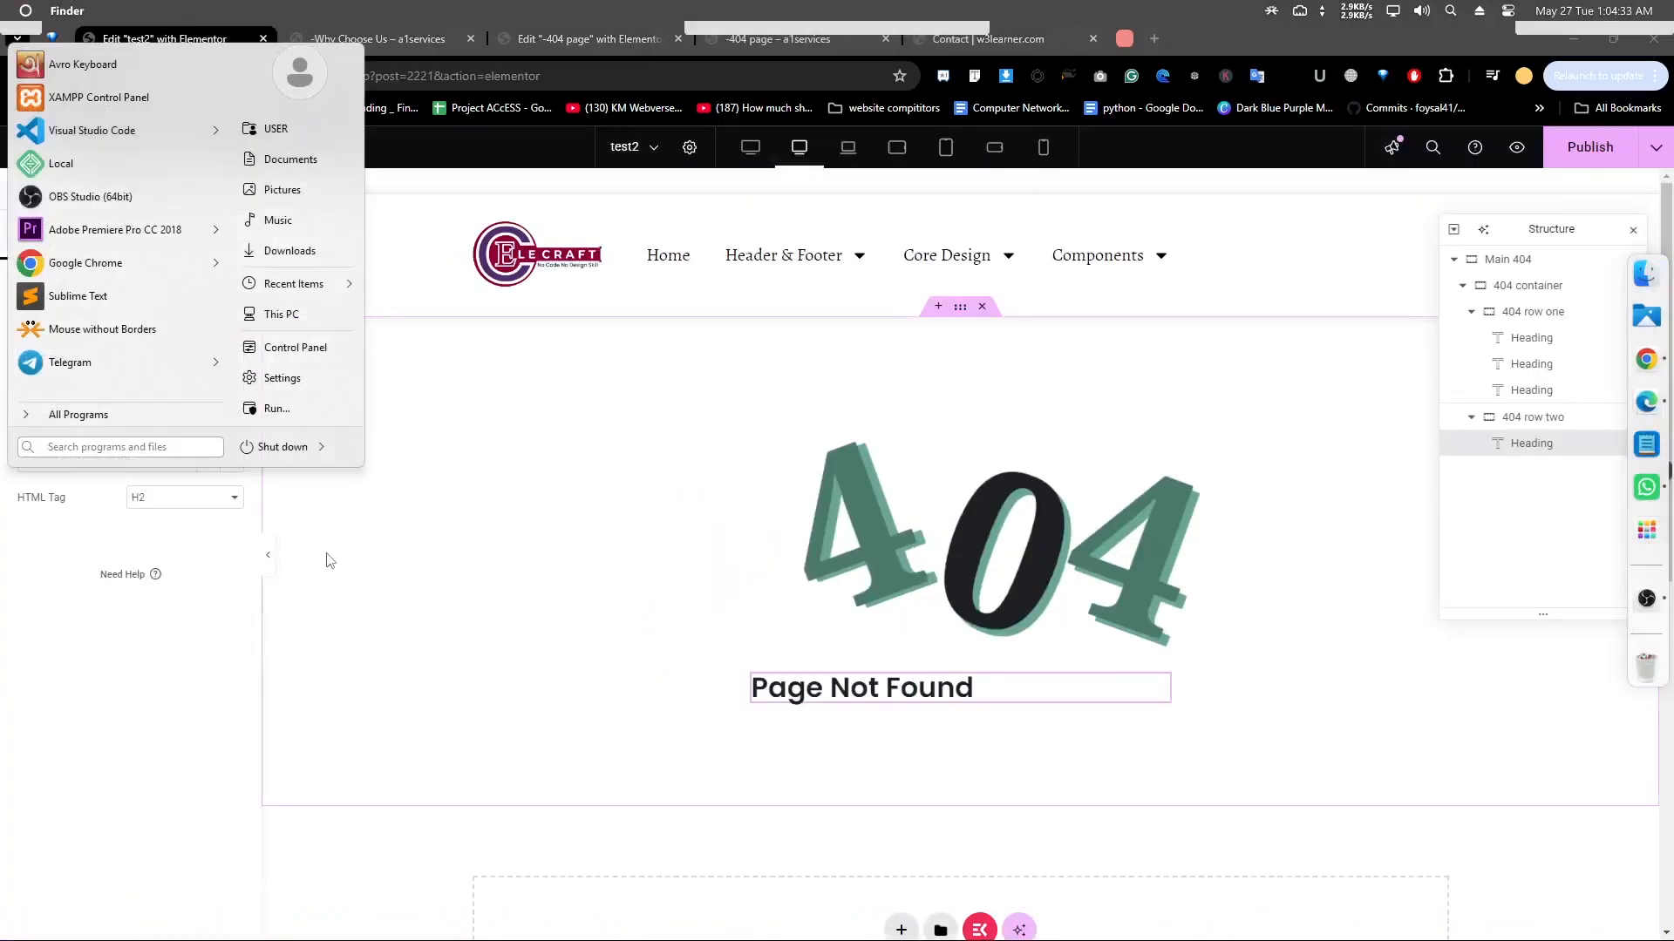
{"action": "type", "text": "poixe"}
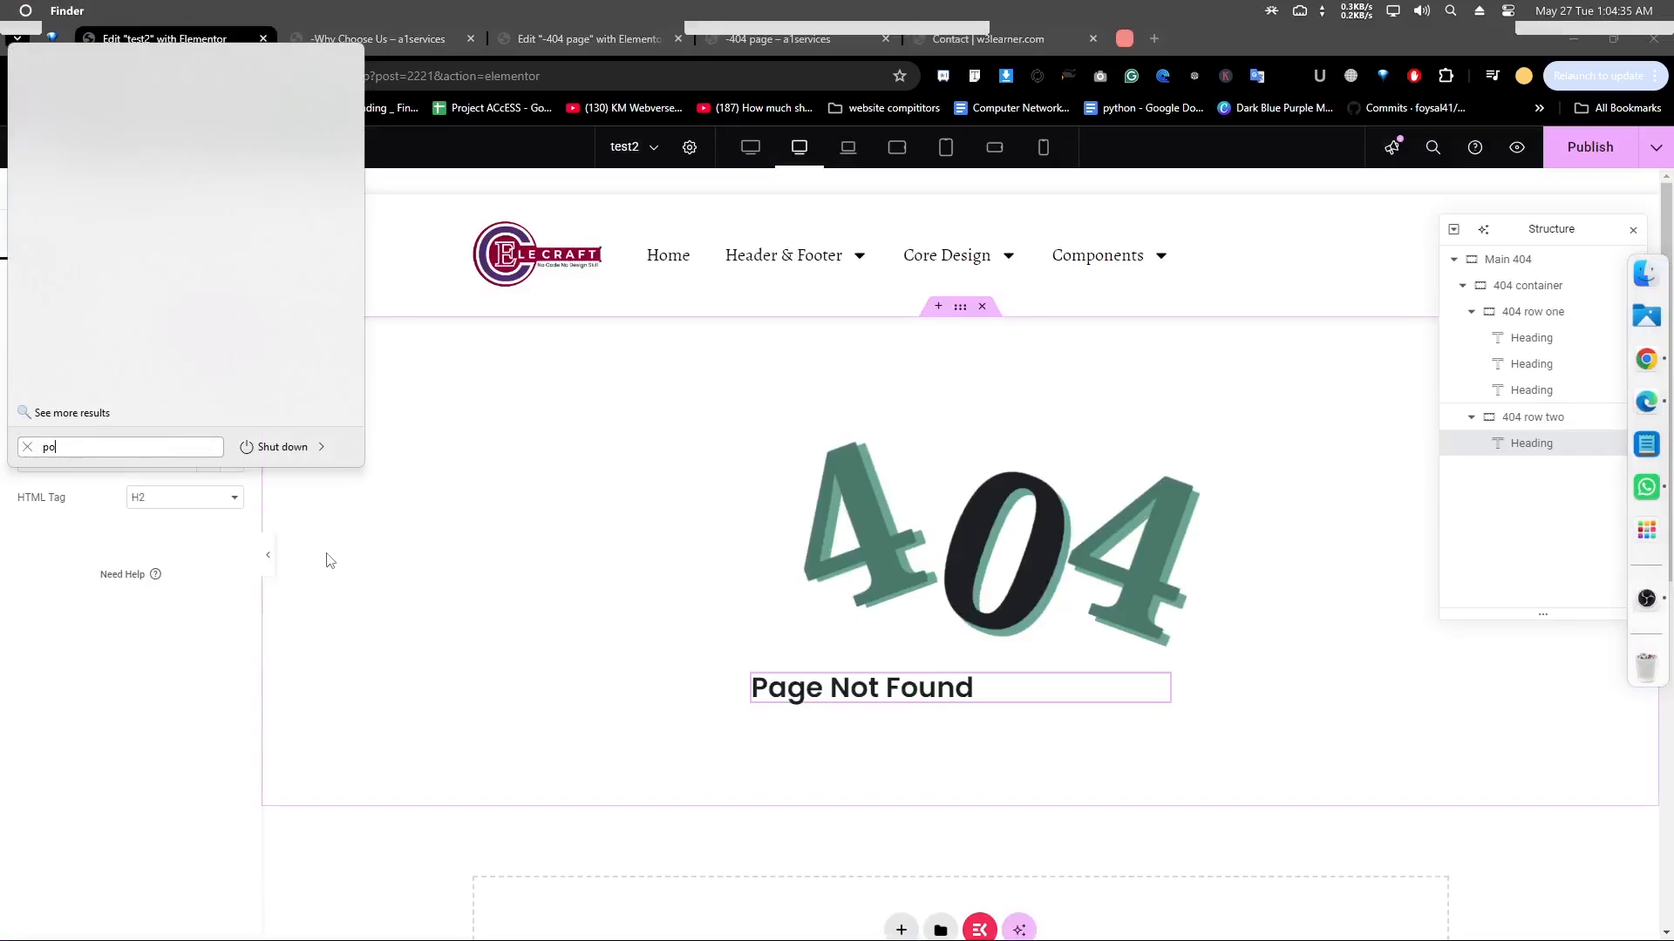
{"action": "key", "text": "BackSpace"}
{"action": "type", "text": "ix"}
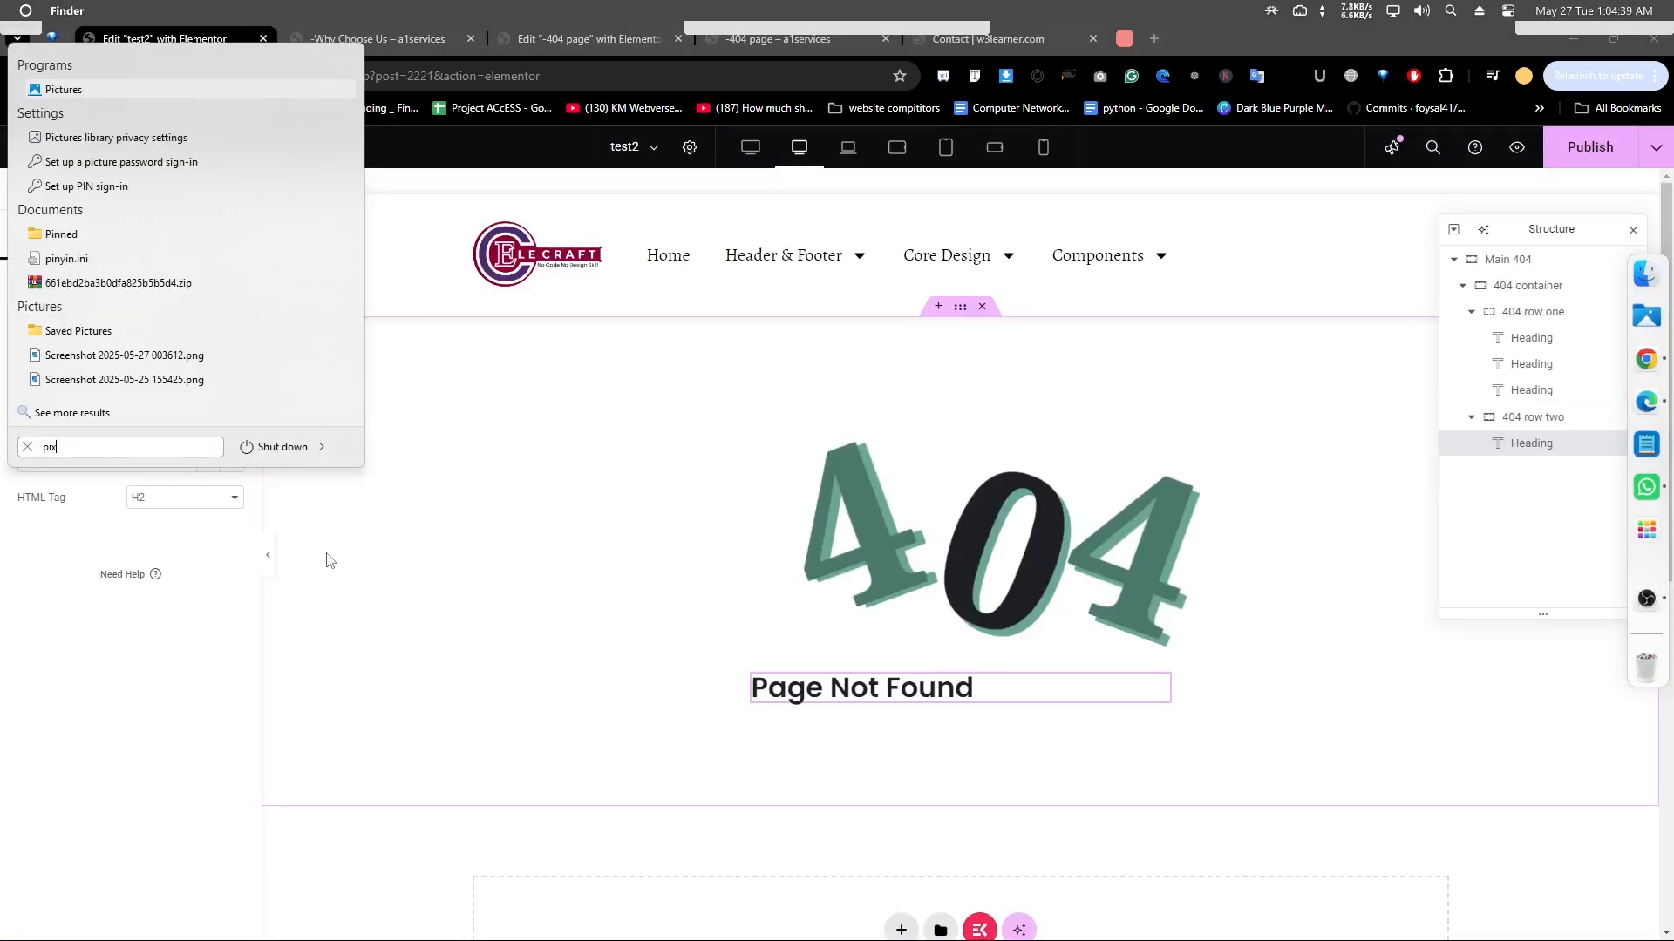
{"action": "type", "text": "lel"}
{"action": "key", "text": "Return"}
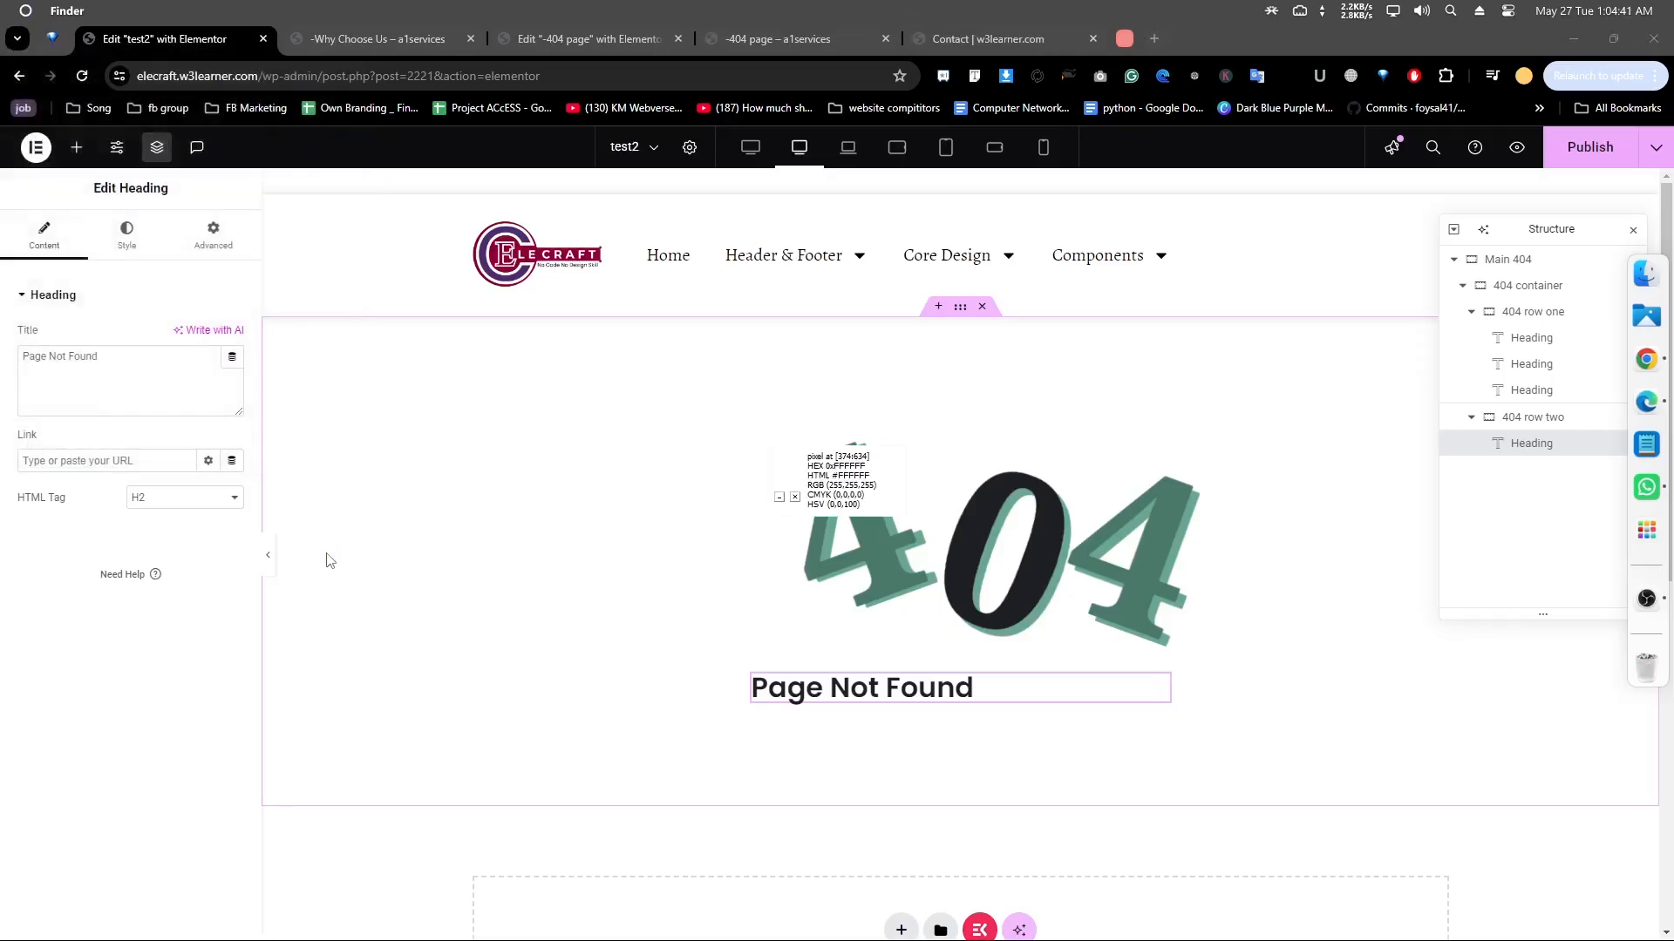
{"action": "left_click", "coordinate": [779, 39]}
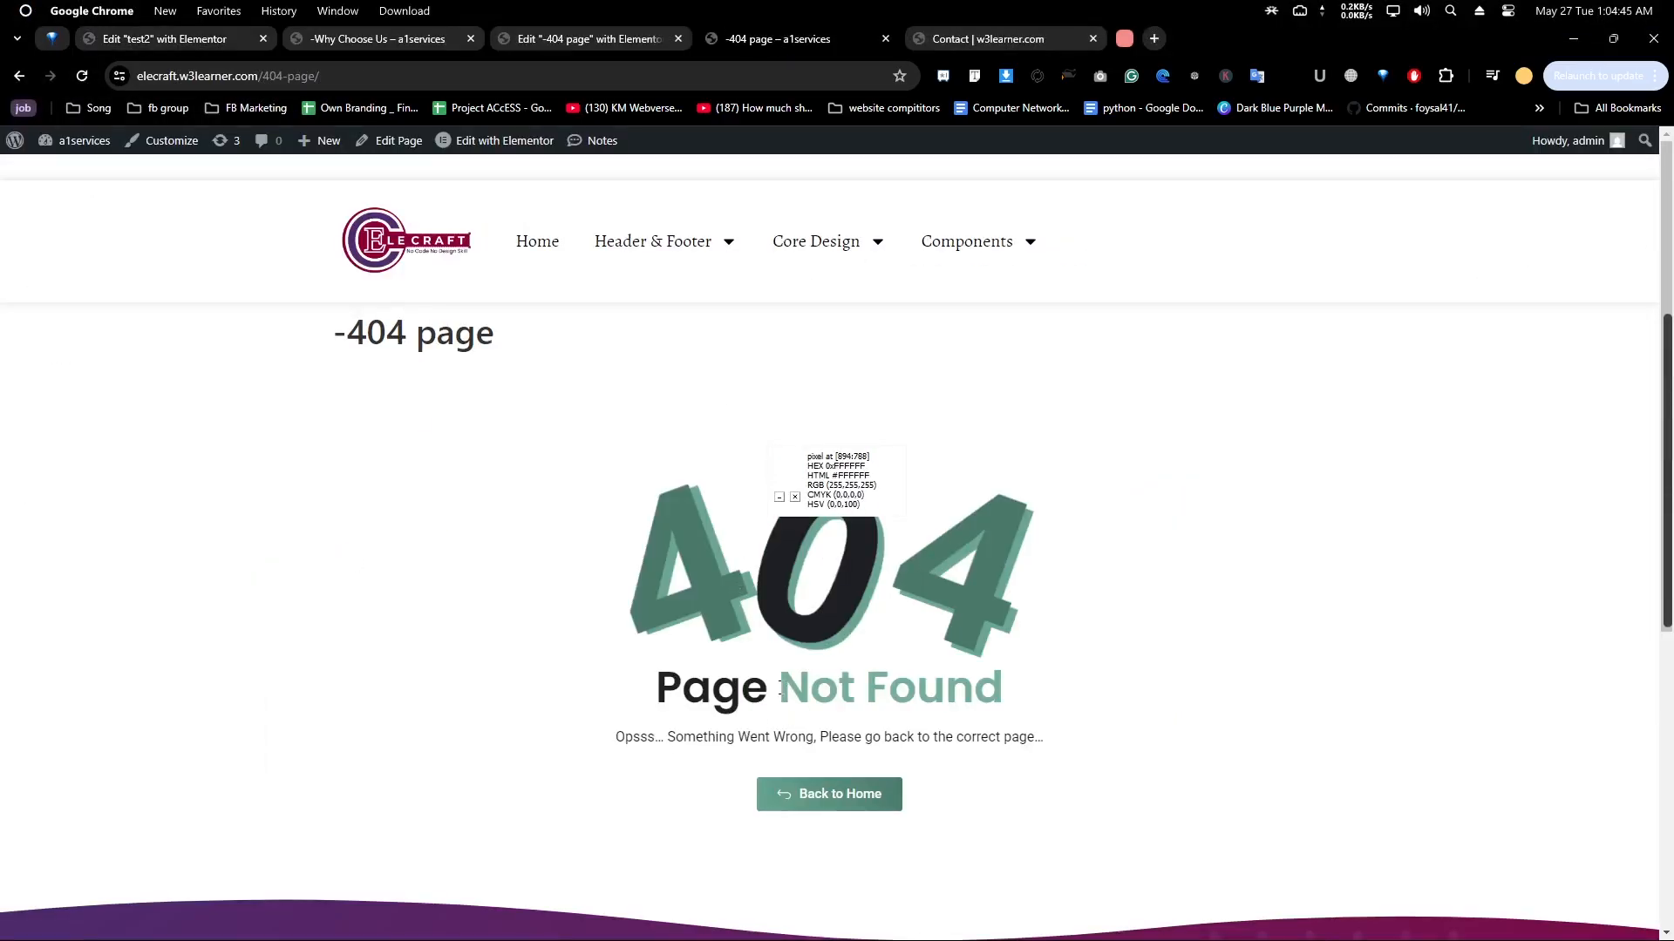
Insert an opening span tag with style "color: #76AE9B" before "Not Found" in the row two heading's title
{"action": "key", "text": "ctrl+1"}
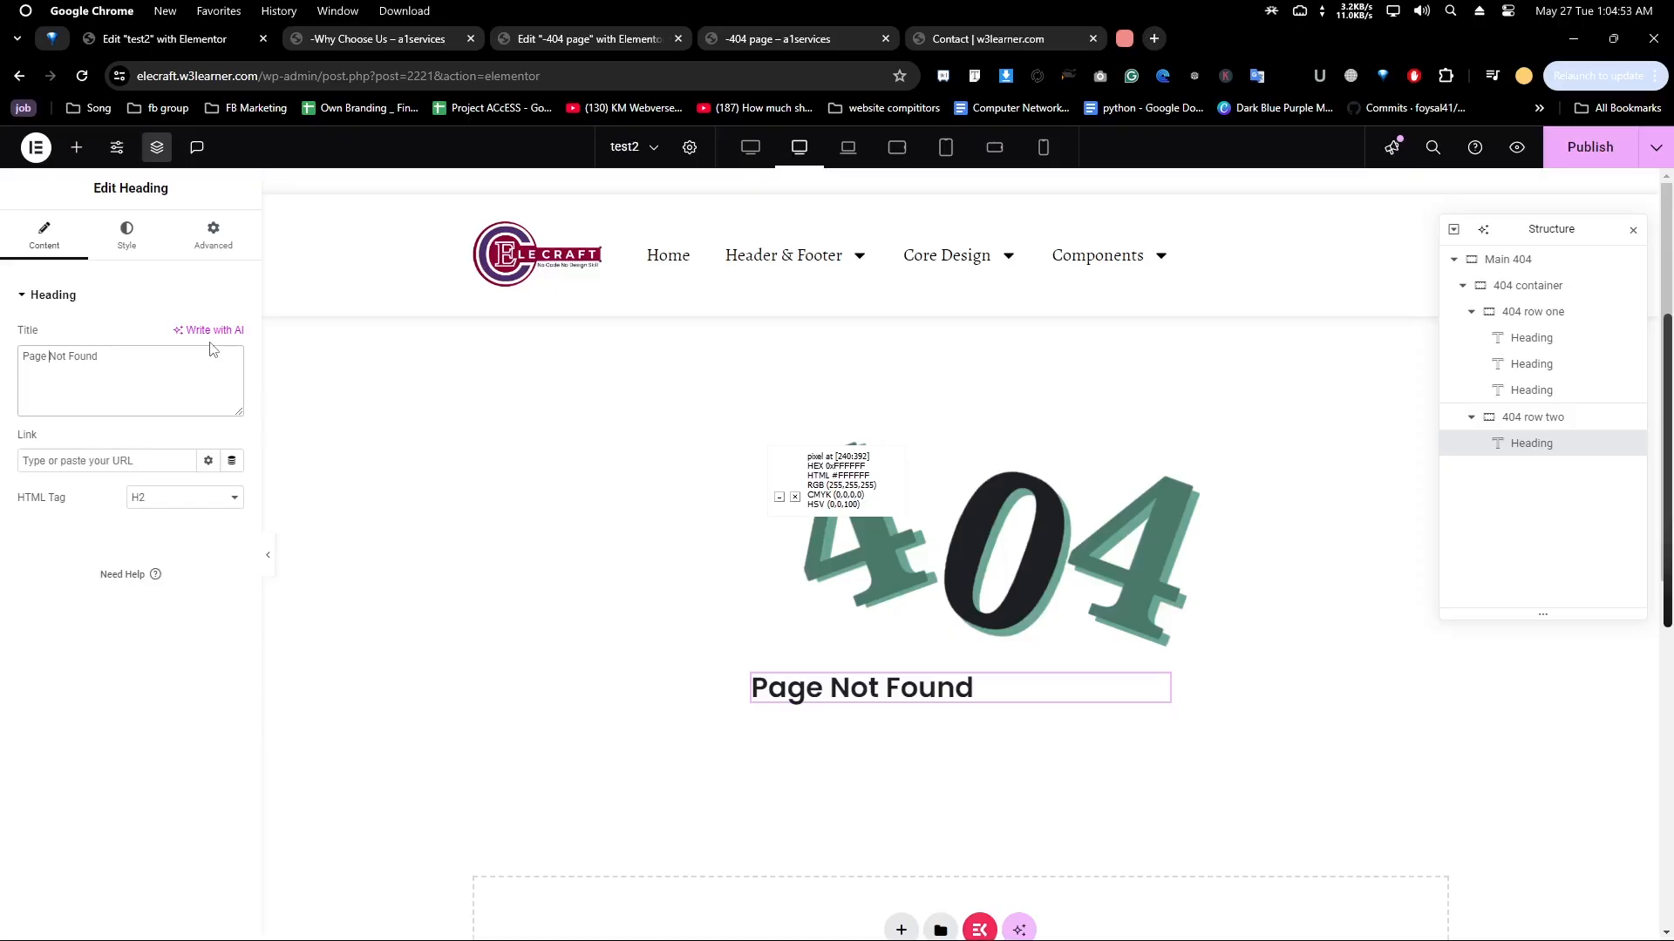
{"action": "type", "text": "<>"}
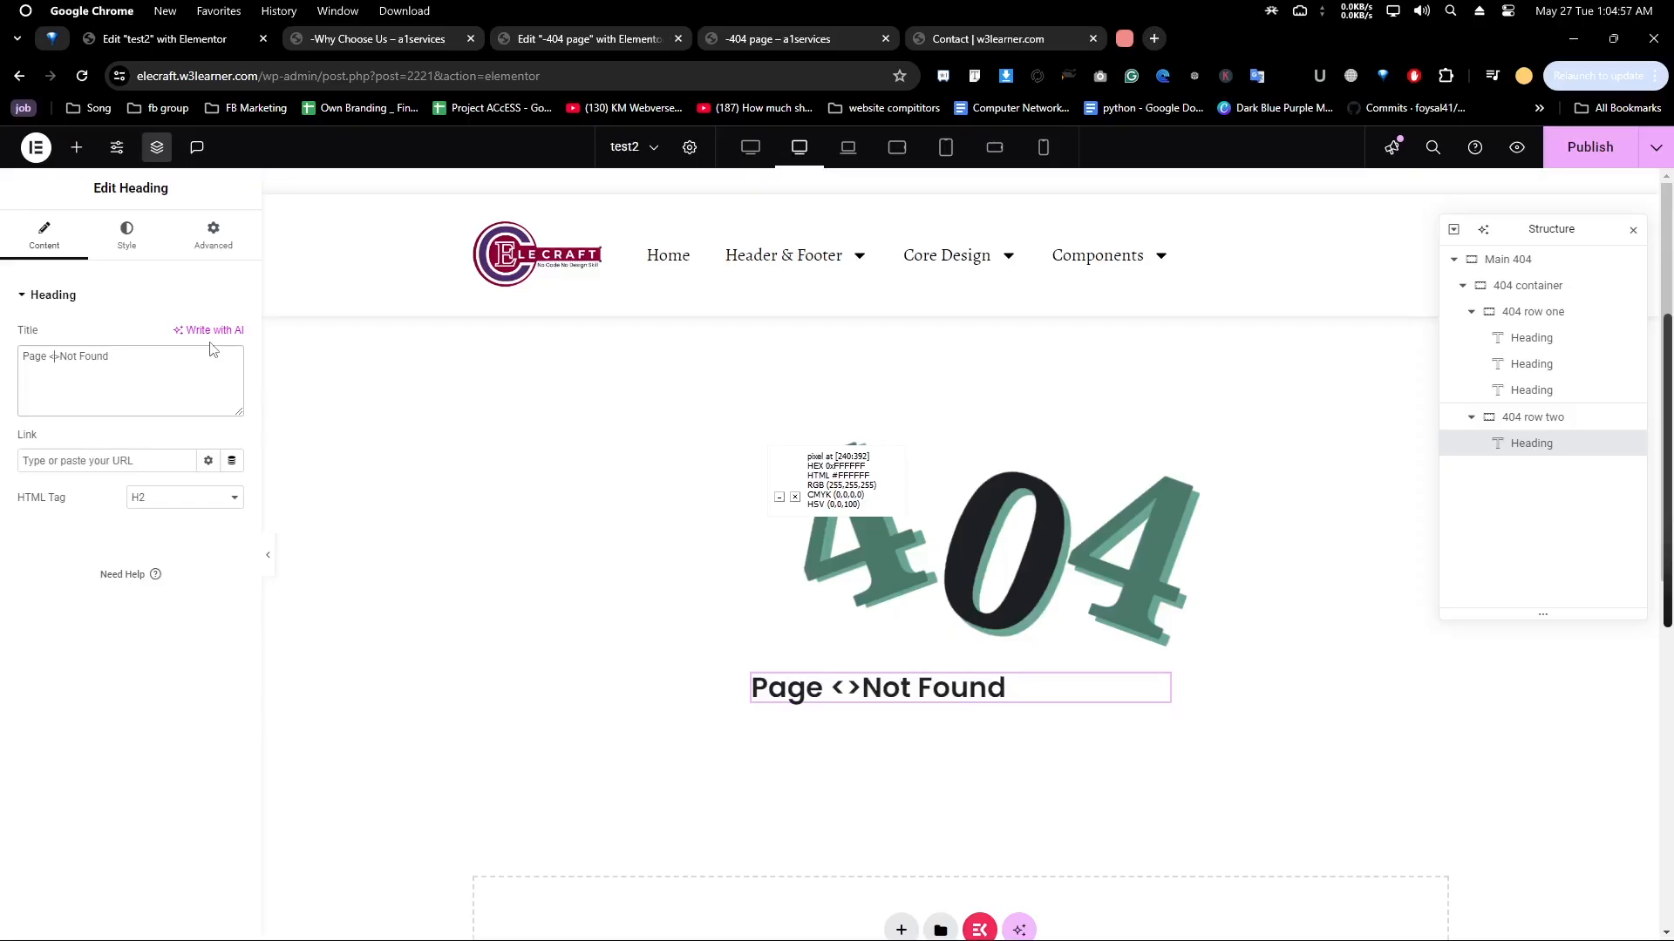
{"action": "type", "text": "styl"}
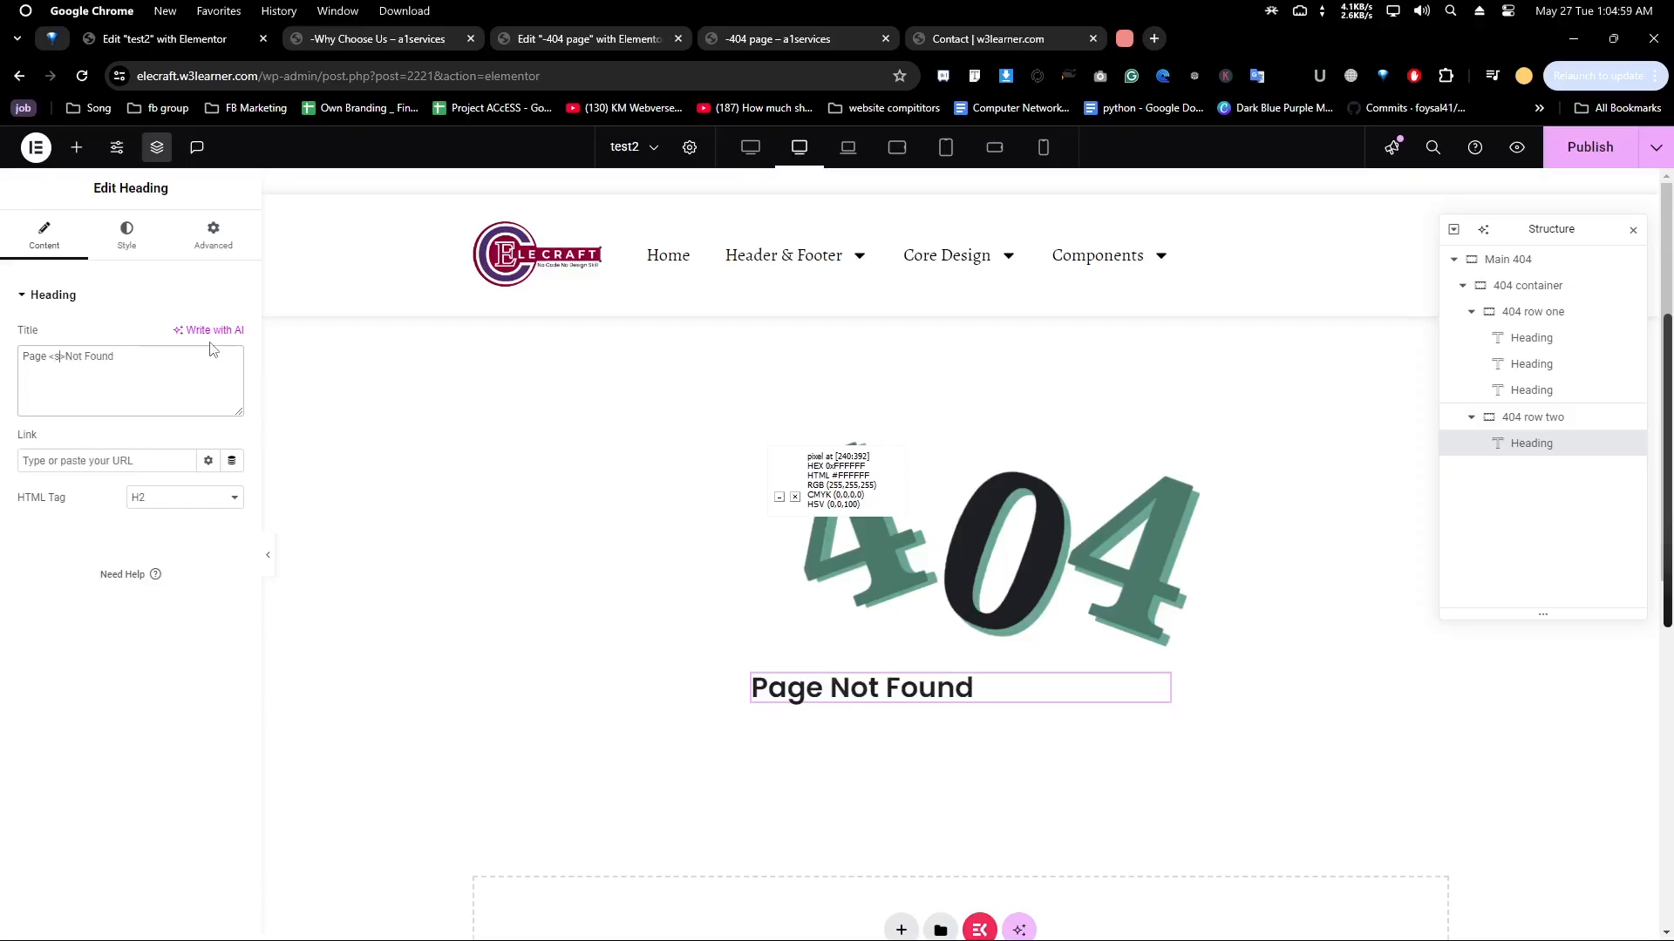
{"action": "key", "text": "BackSpace"}
{"action": "type", "text": "span "}
{"action": "type", "text": "style"}
{"action": "type", "text": "="}
{"action": "type", "text": "\"\""}
{"action": "type", "text": "color"}
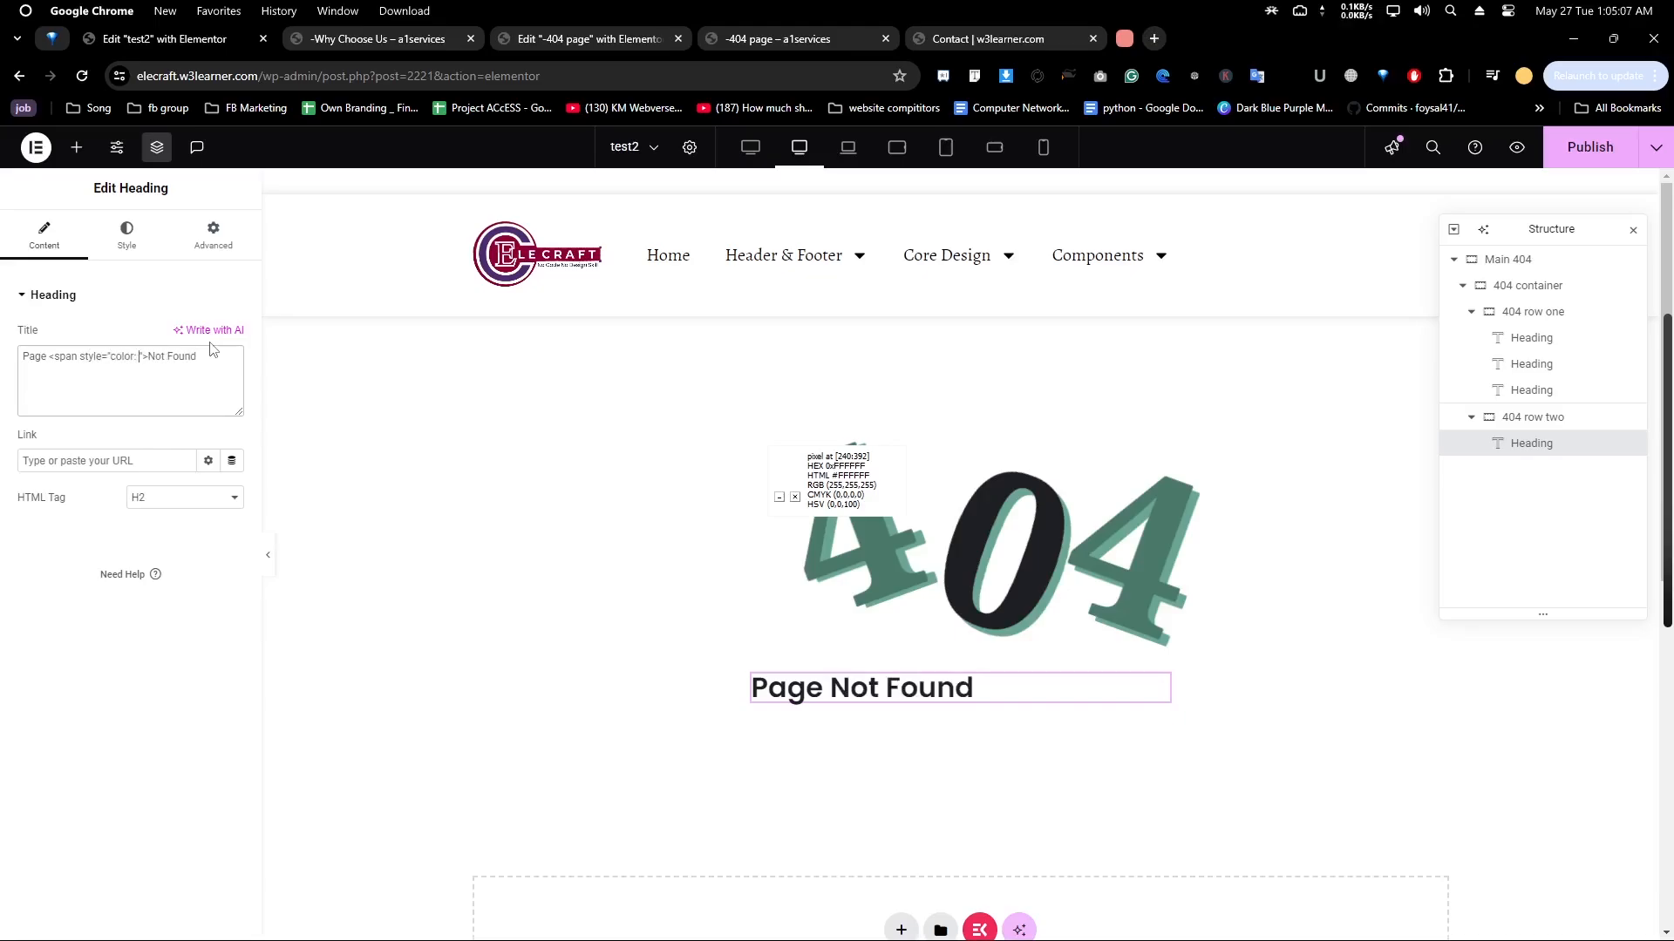
{"action": "type", "text": ": #76AE9B"}
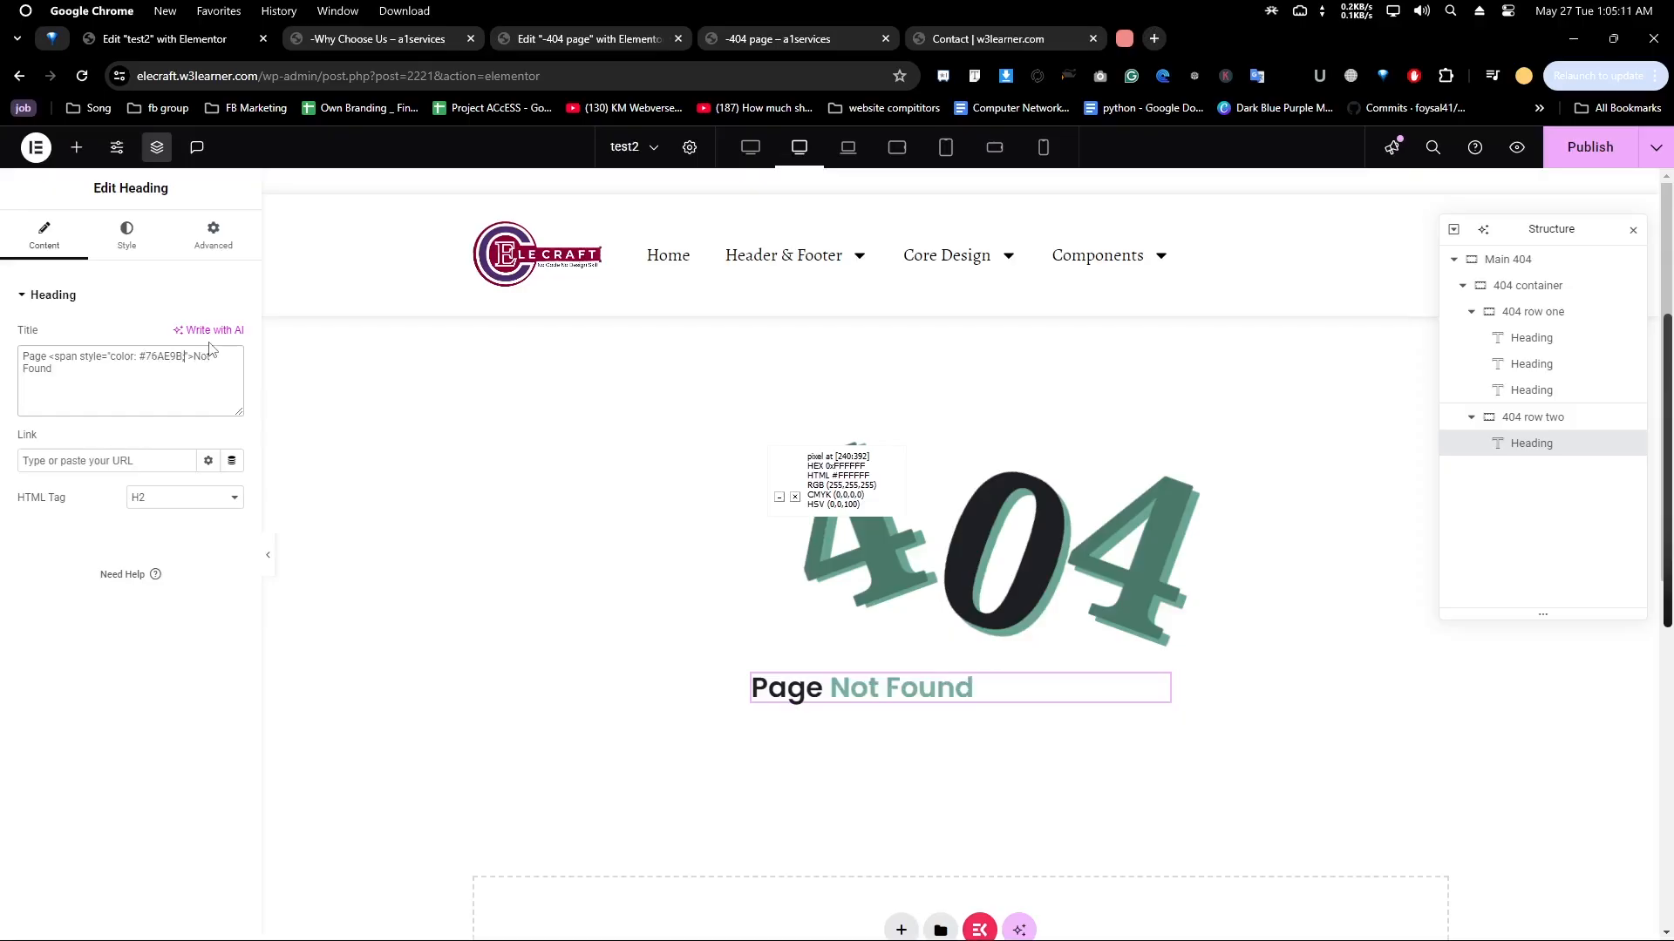
Close the colored span with </span> after "Not Found" in the heading's title and check the enclosed words
{"action": "key", "text": "ctrl+plus"}
{"action": "key", "text": "ctrl+plus"}
{"action": "key", "text": "ctrl+plus"}
{"action": "key", "text": "ctrl+plus"}
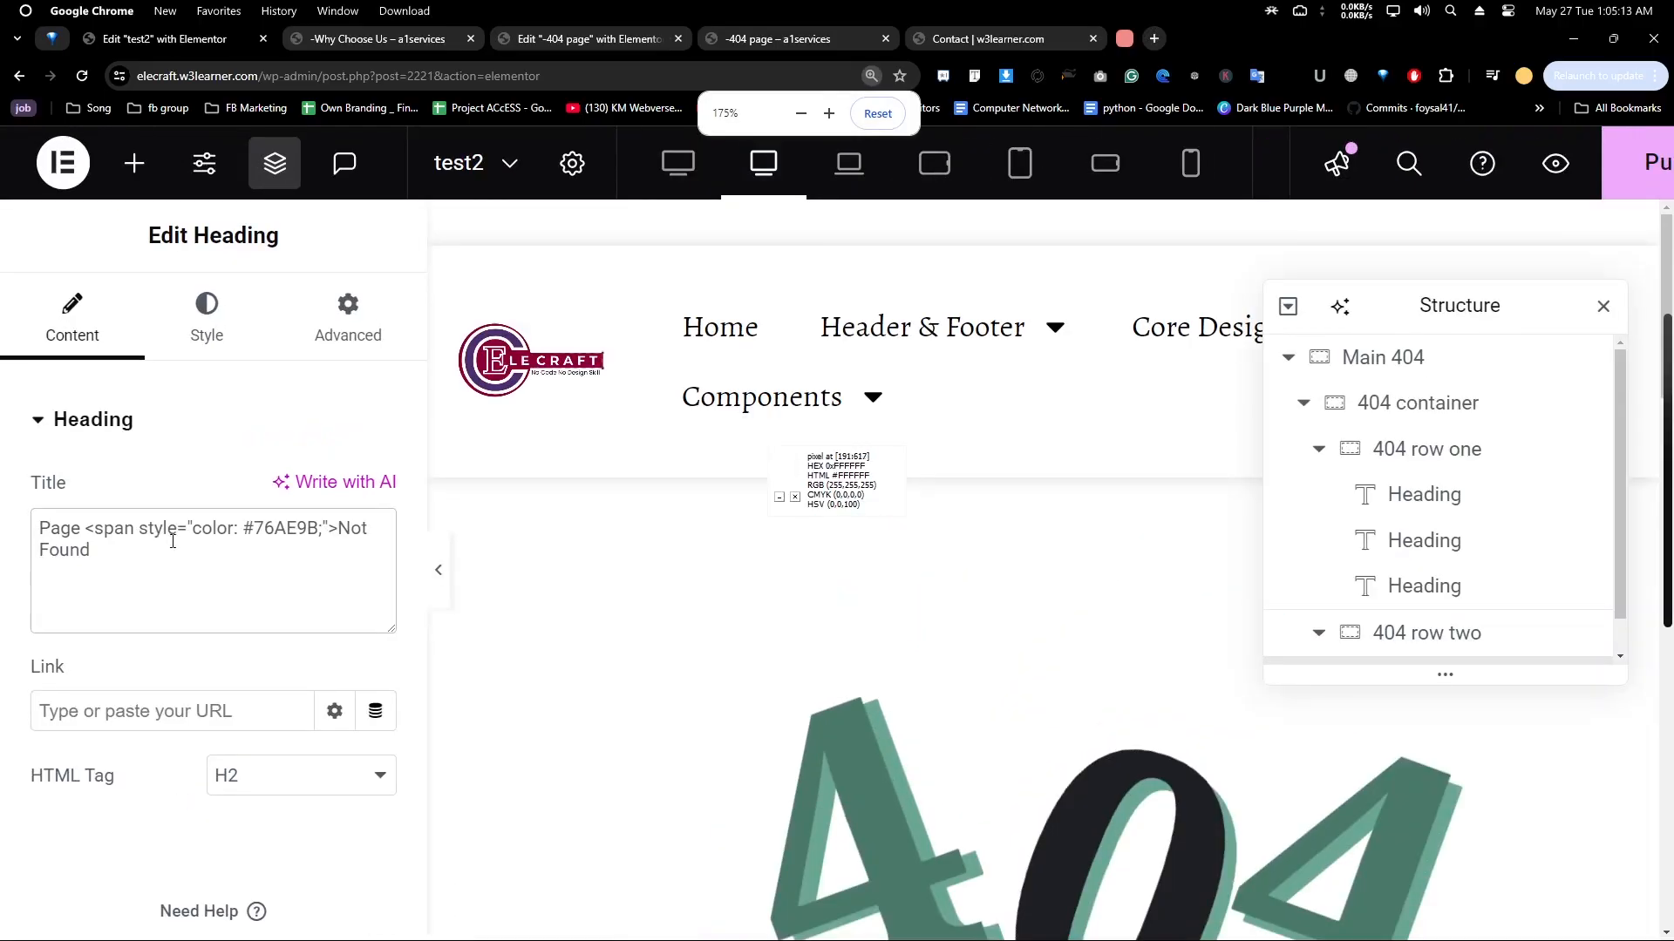
{"action": "left_click", "coordinate": [128, 549]}
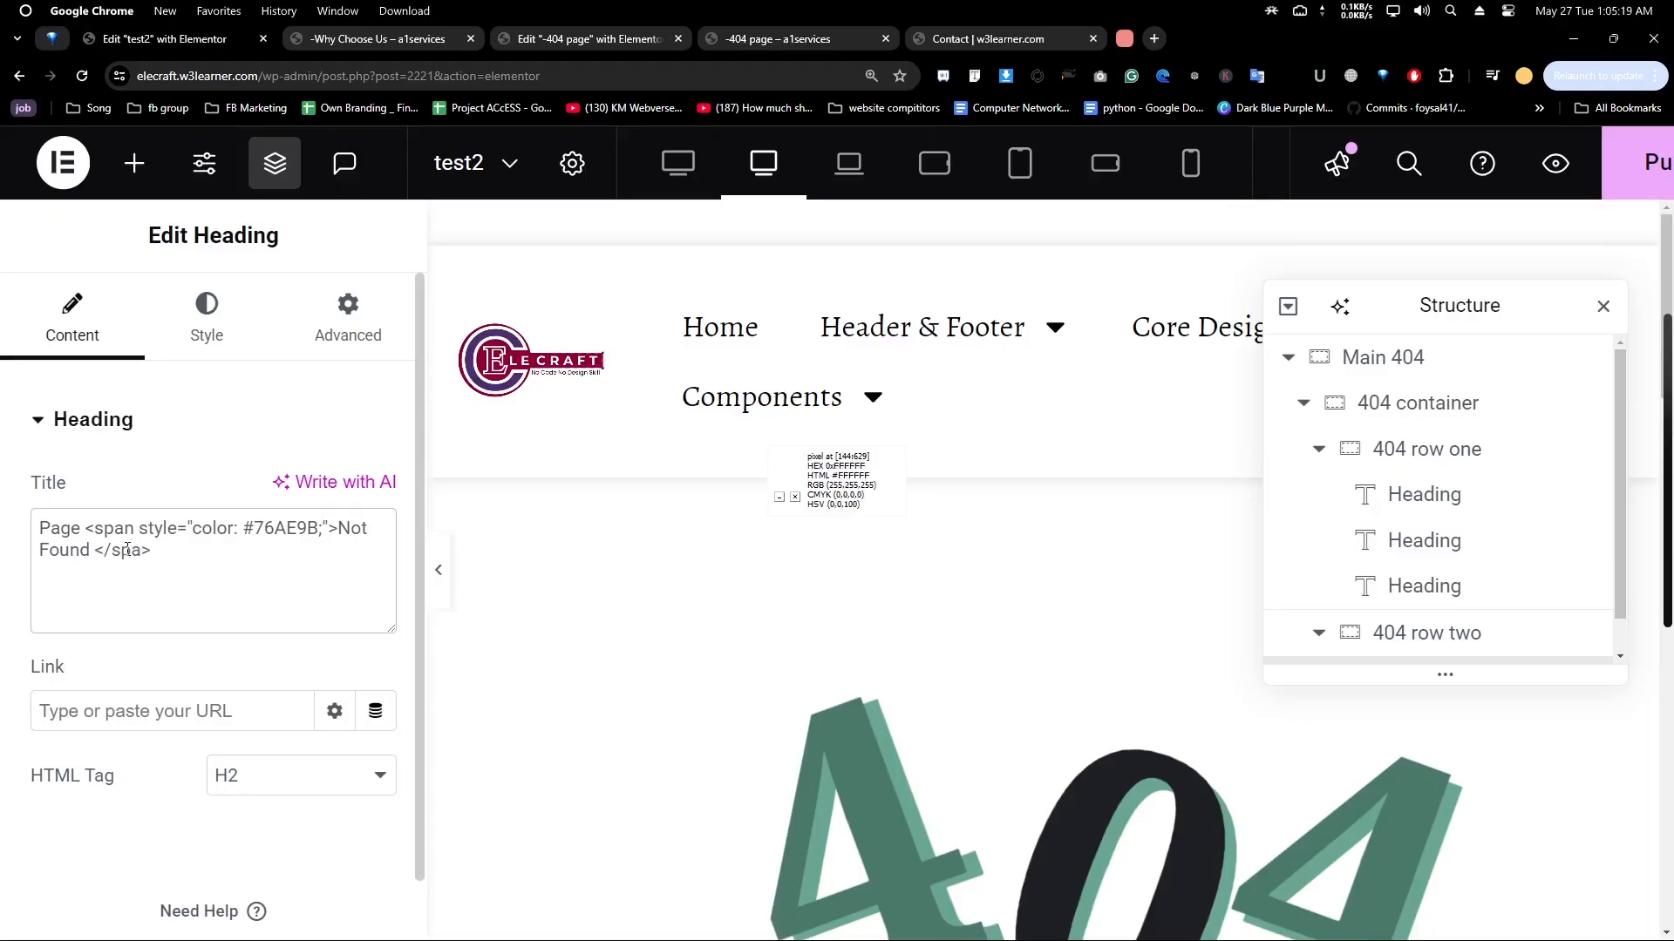
{"action": "left_click", "coordinate": [191, 572]}
{"action": "left_click_drag", "start_coordinate": [155, 556], "coordinate": [116, 579]}
{"action": "left_click", "coordinate": [89, 569]}
{"action": "left_click_drag", "start_coordinate": [90, 553], "coordinate": [340, 527]}
{"action": "key", "text": "ctrl+0"}
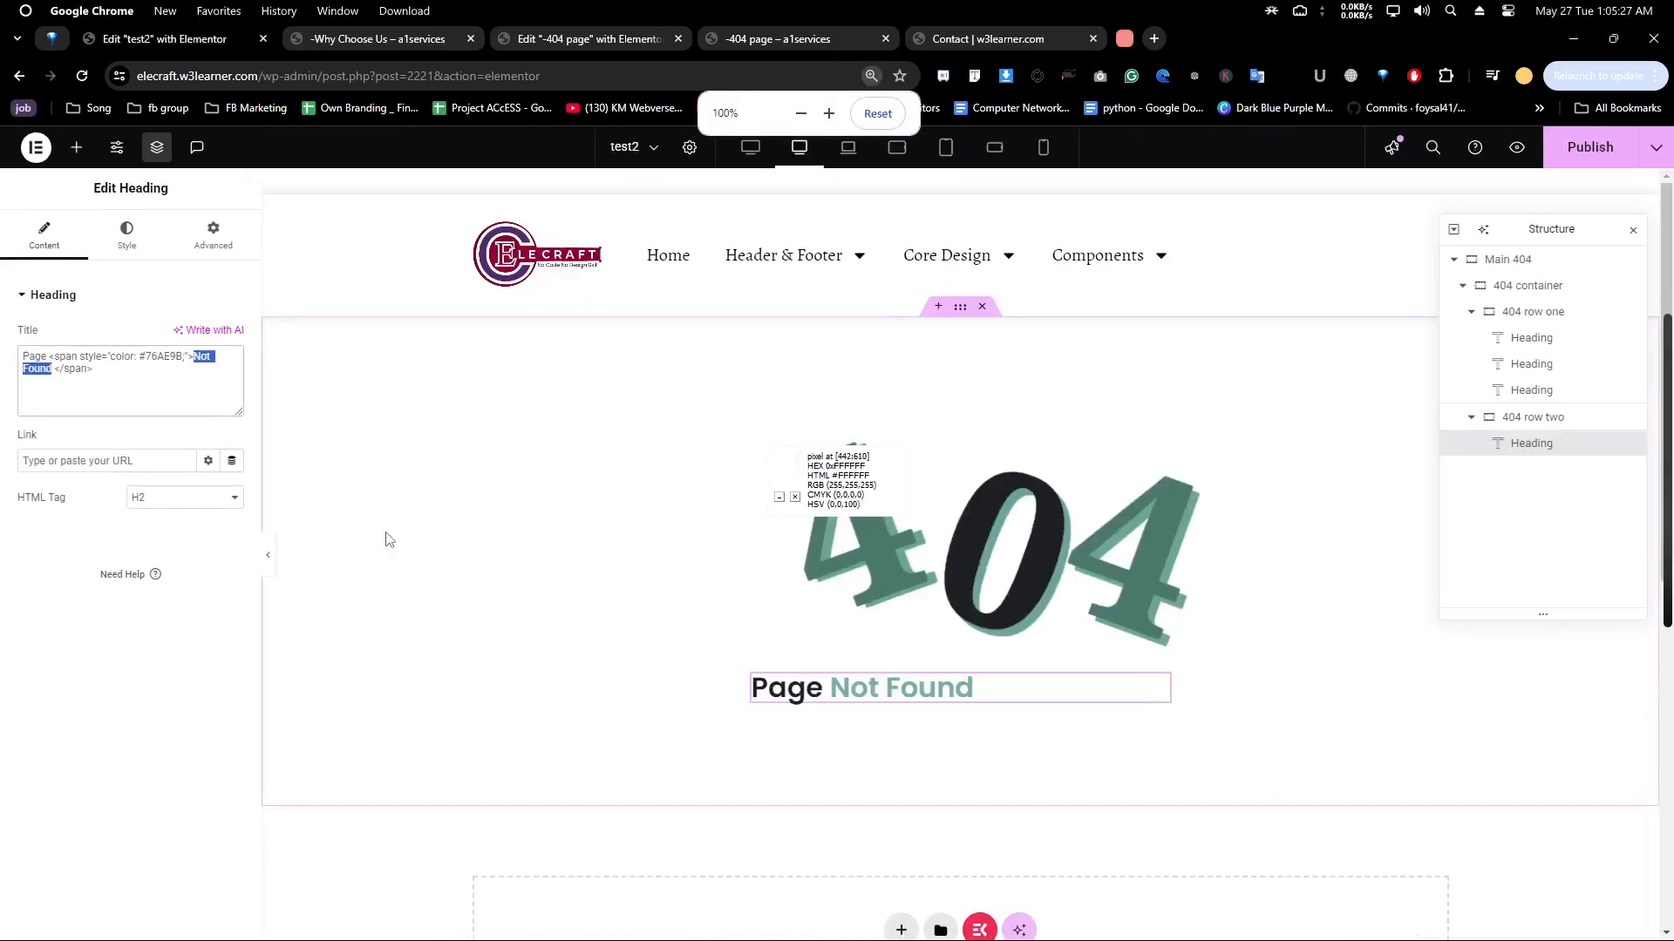
Center-align the Page Not Found heading and add a Text Editor widget below it in 404 row two
{"action": "left_click", "coordinate": [128, 249]}
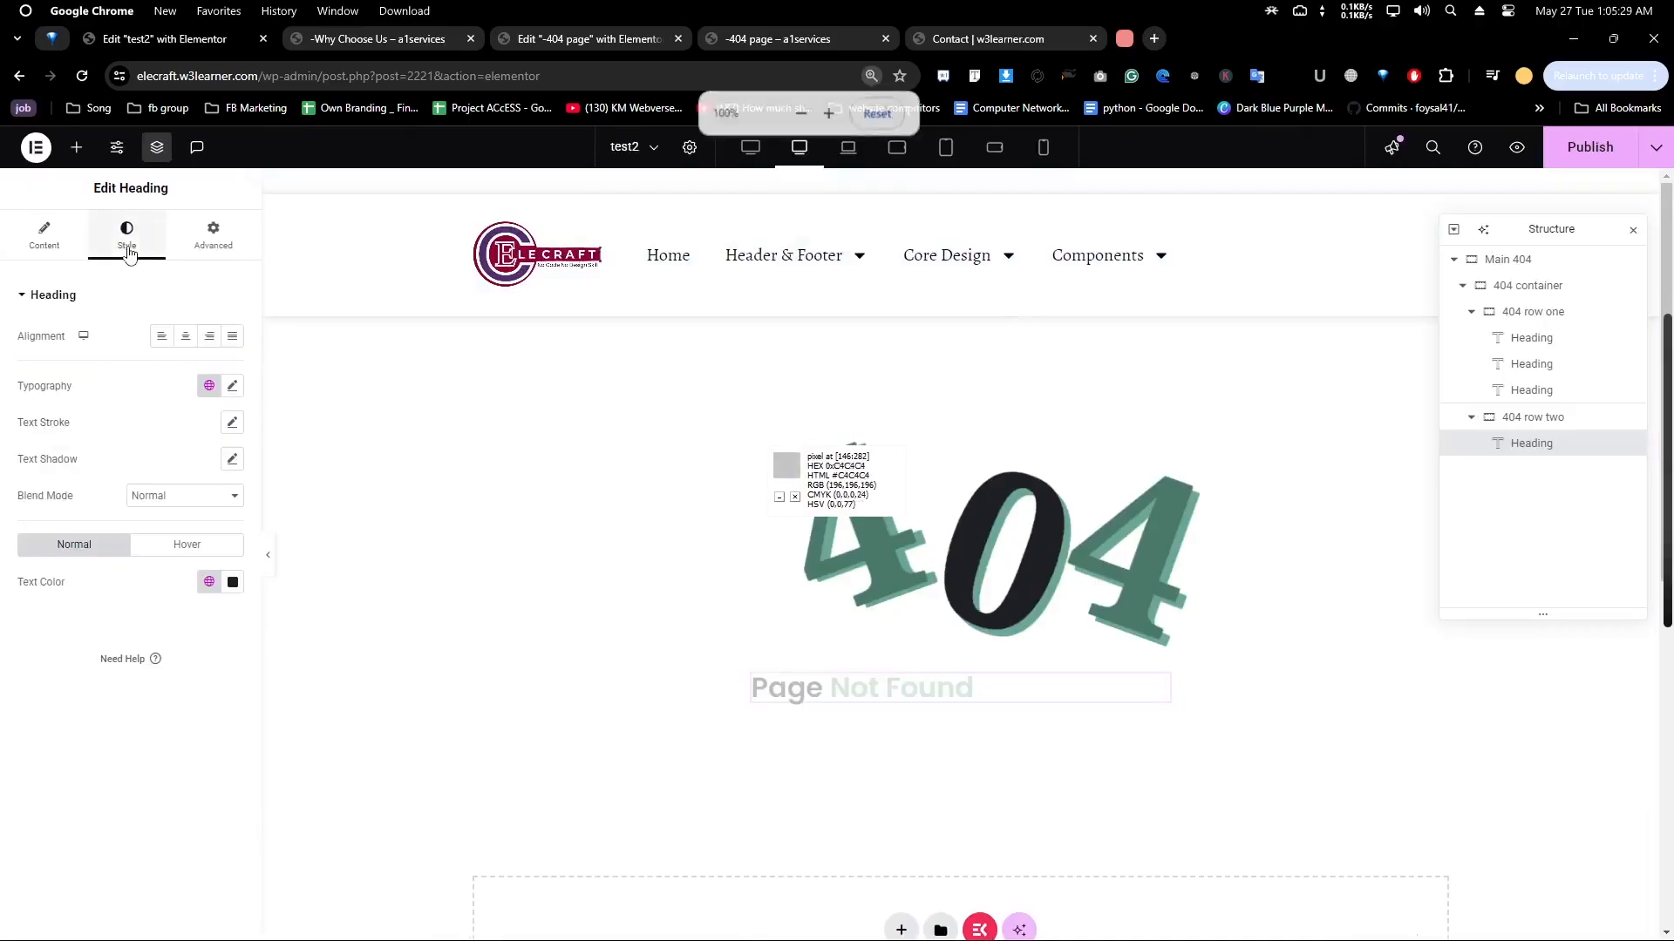
{"action": "left_click", "coordinate": [185, 336]}
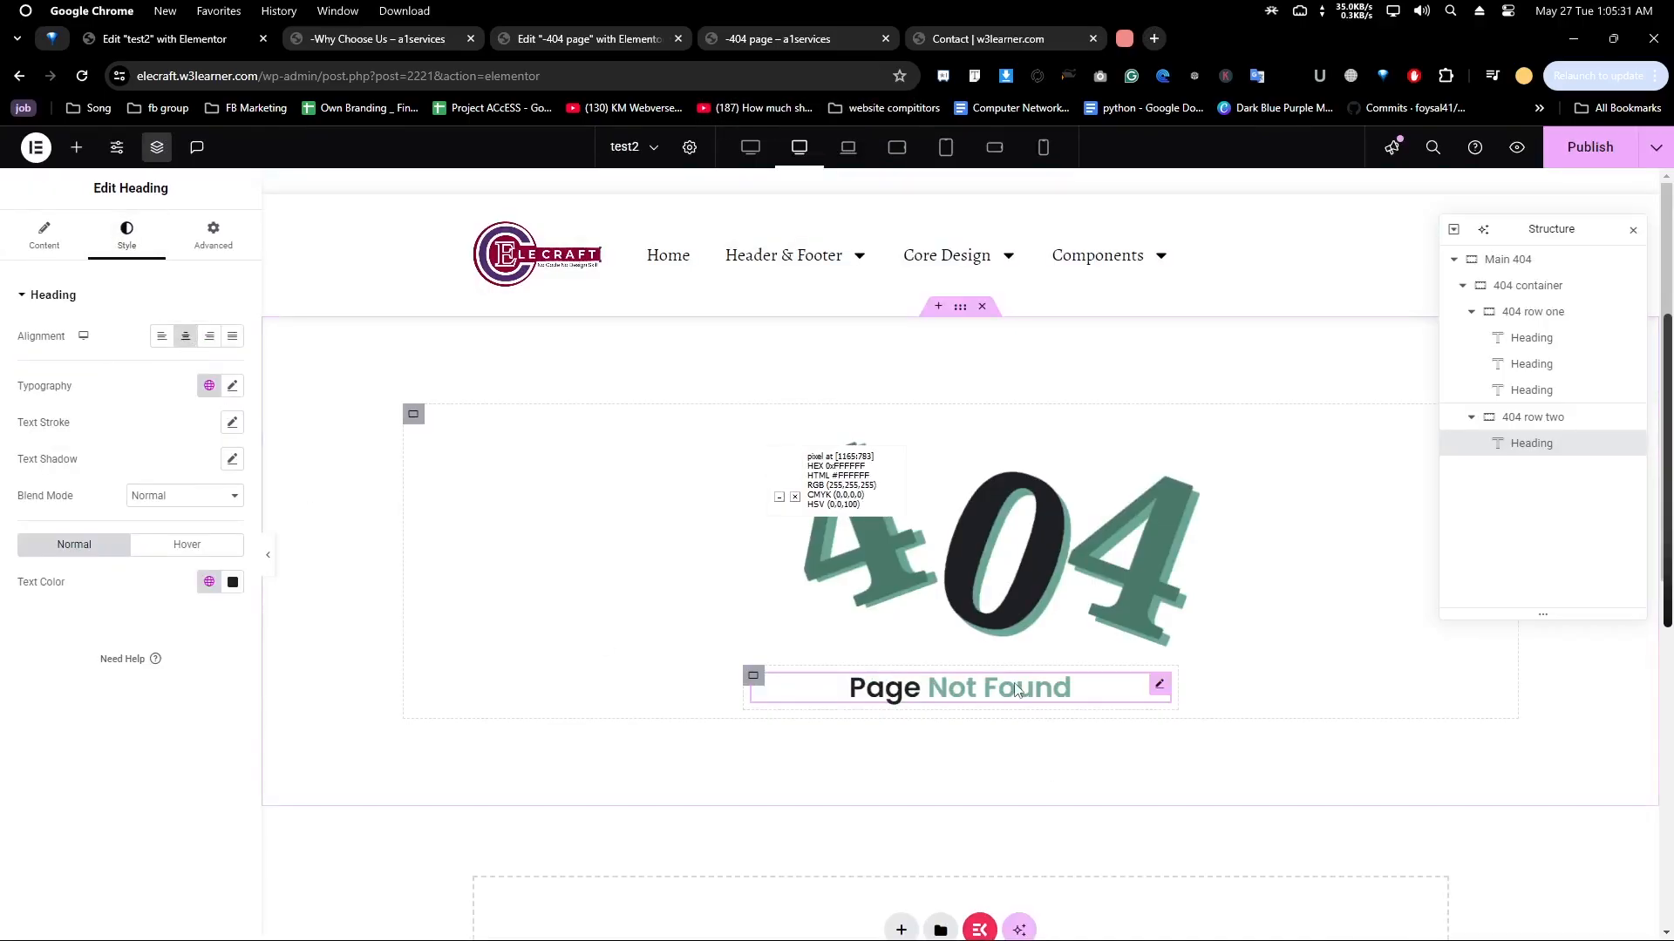
{"action": "left_click", "coordinate": [76, 146]}
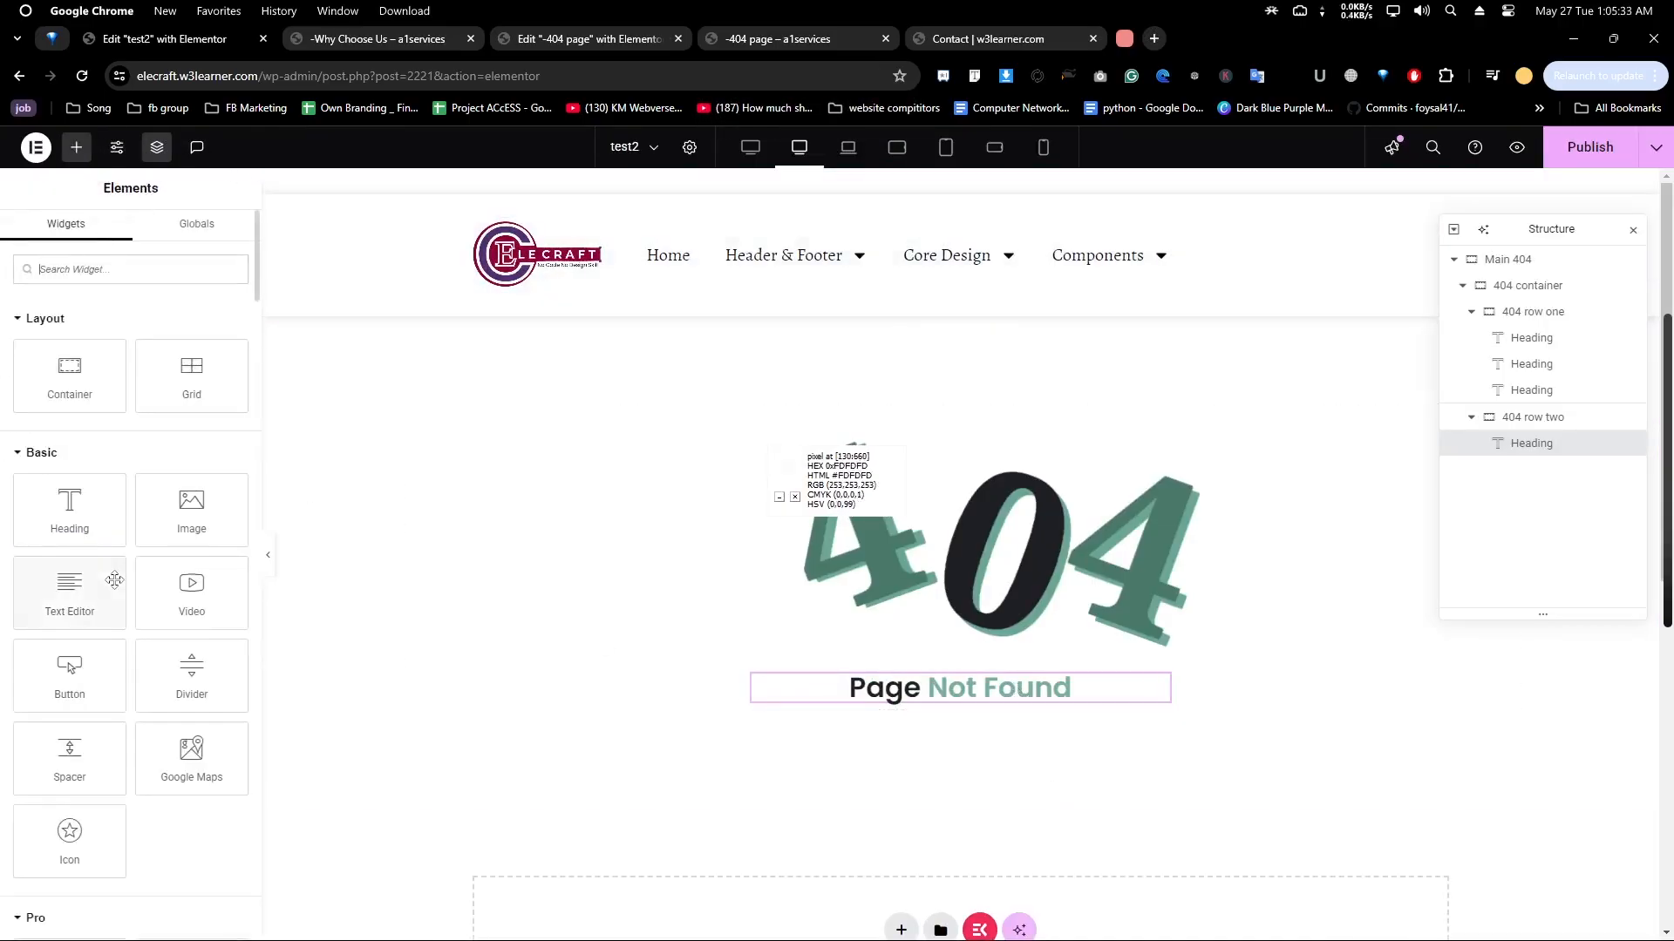
{"action": "left_click_drag", "start_coordinate": [114, 581], "coordinate": [965, 704]}
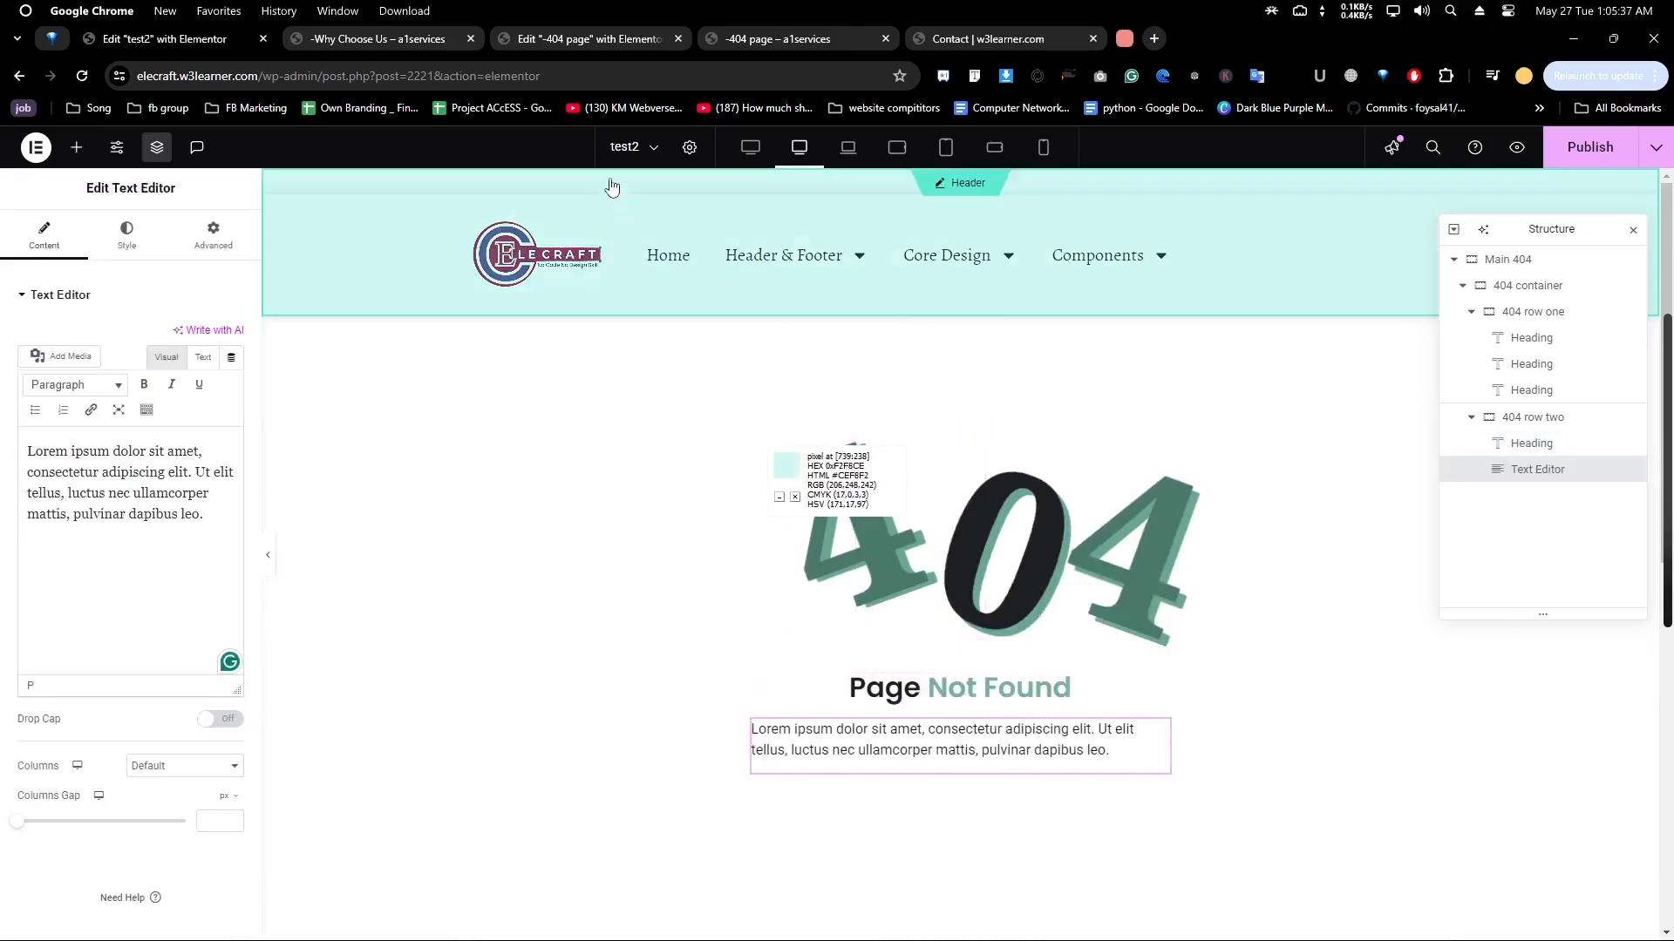
Replace the placeholder paragraph with "Opsss… Something Went Wrong, Please go back to the correct page…" copied from the published -404 page
{"action": "left_click", "coordinate": [598, 38]}
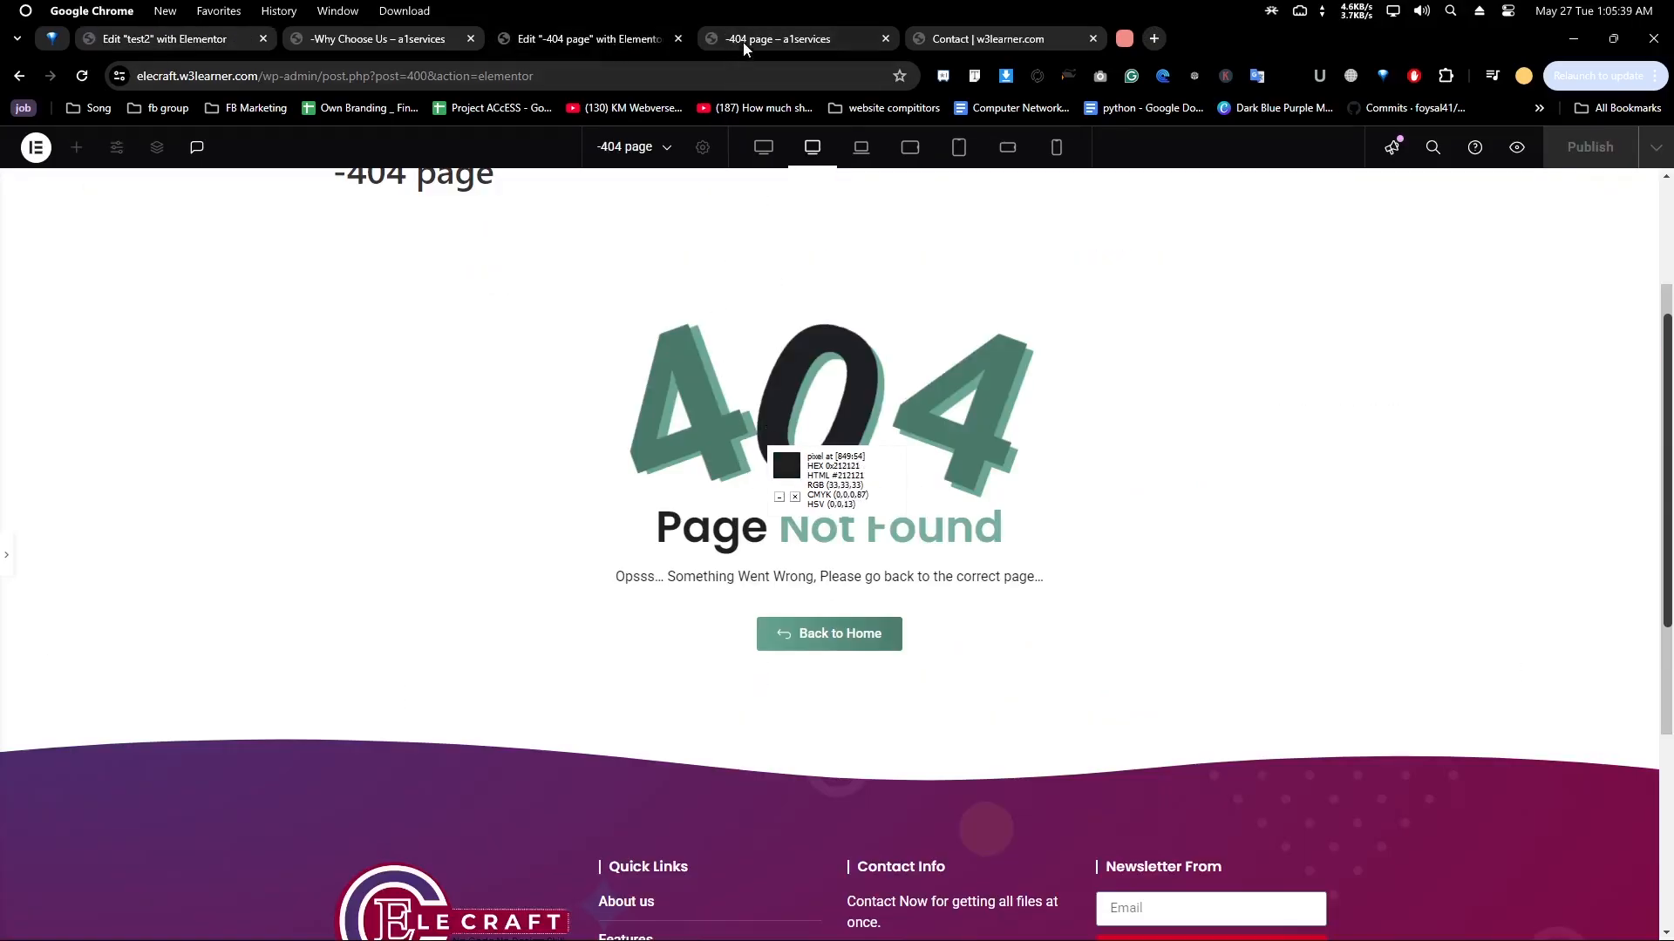
{"action": "left_click", "coordinate": [744, 41]}
{"action": "triple_click", "coordinate": [702, 738]}
{"action": "key", "text": "ctrl+c"}
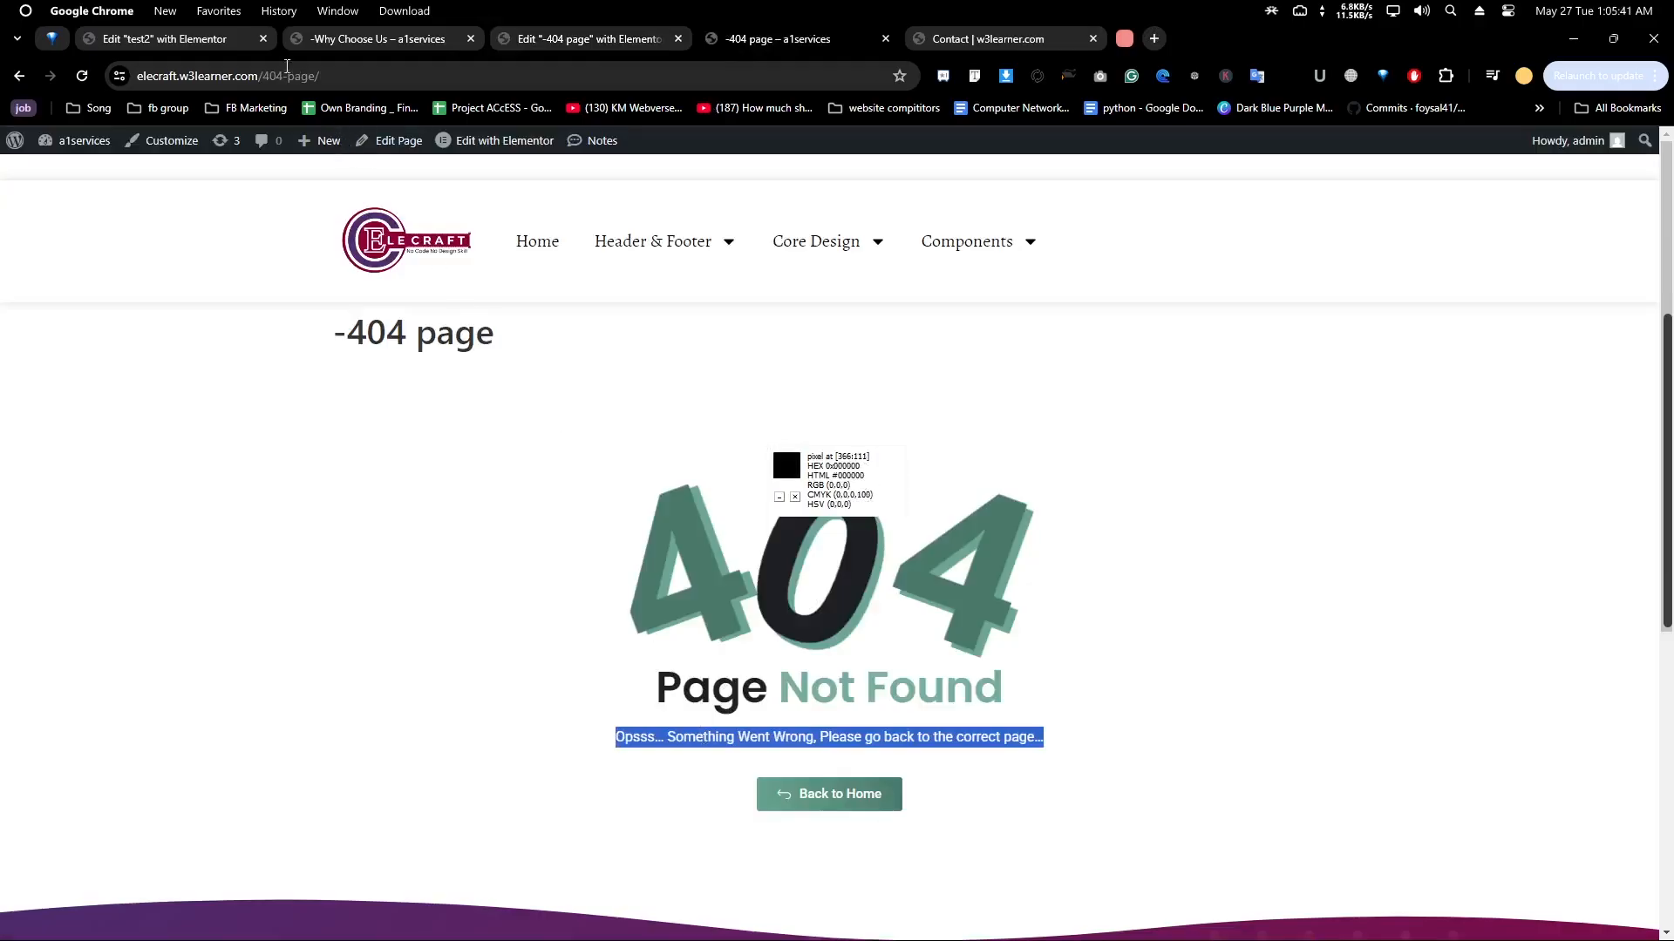
{"action": "left_click", "coordinate": [174, 38]}
{"action": "triple_click", "coordinate": [123, 530]}
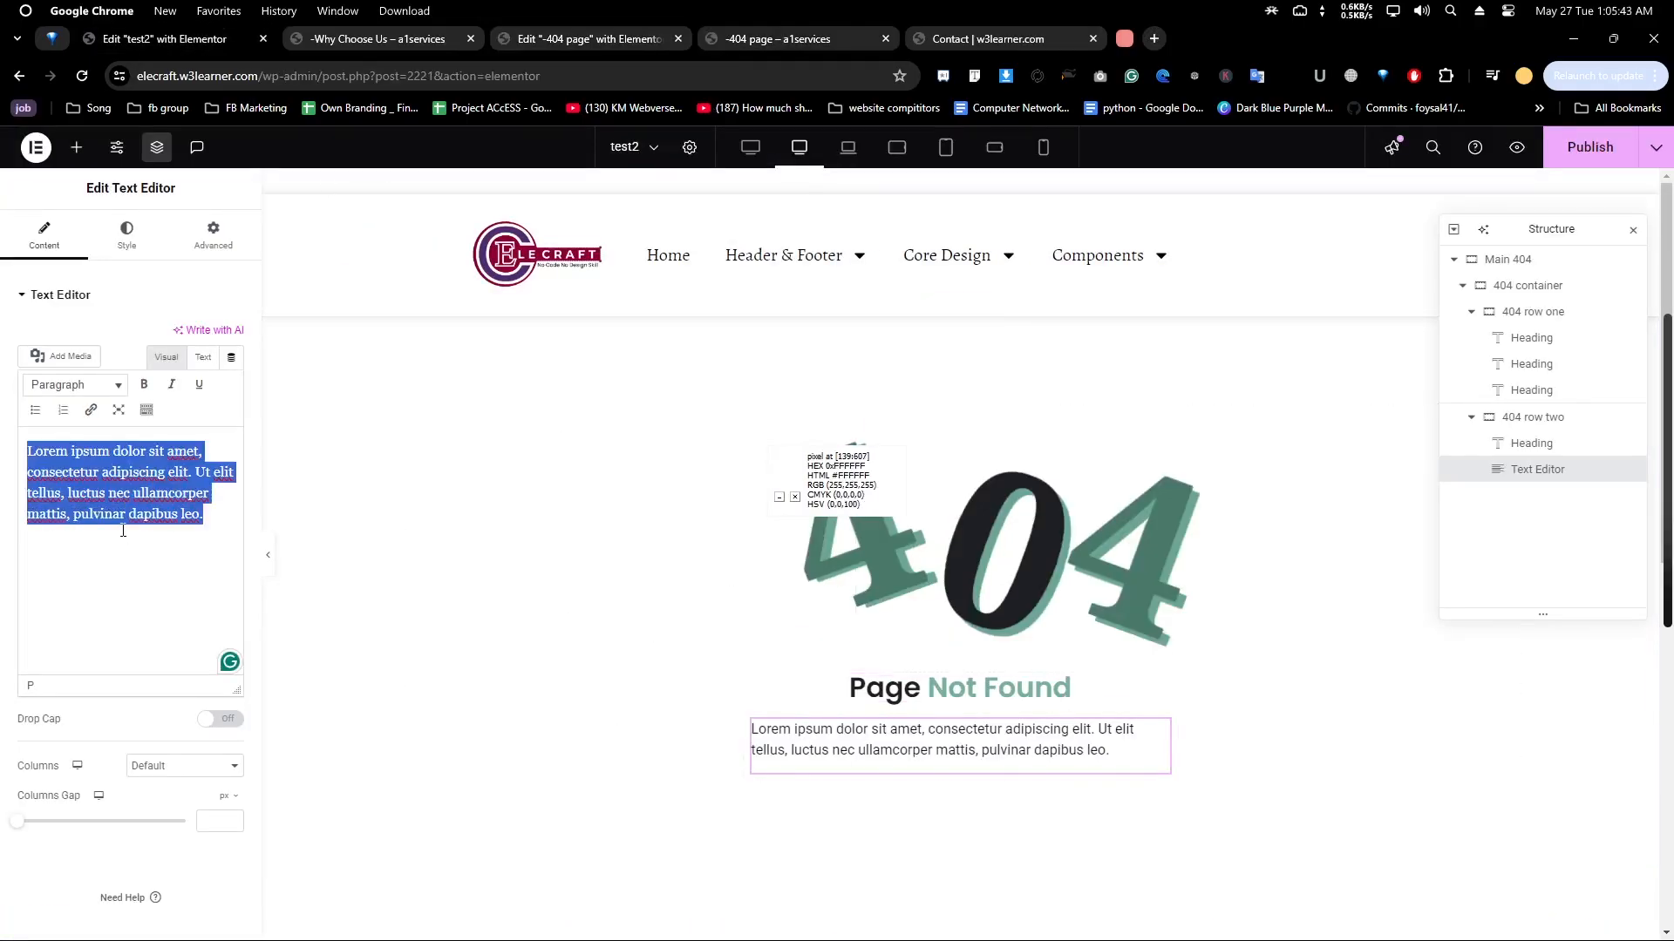
{"action": "key", "text": "ctrl+v"}
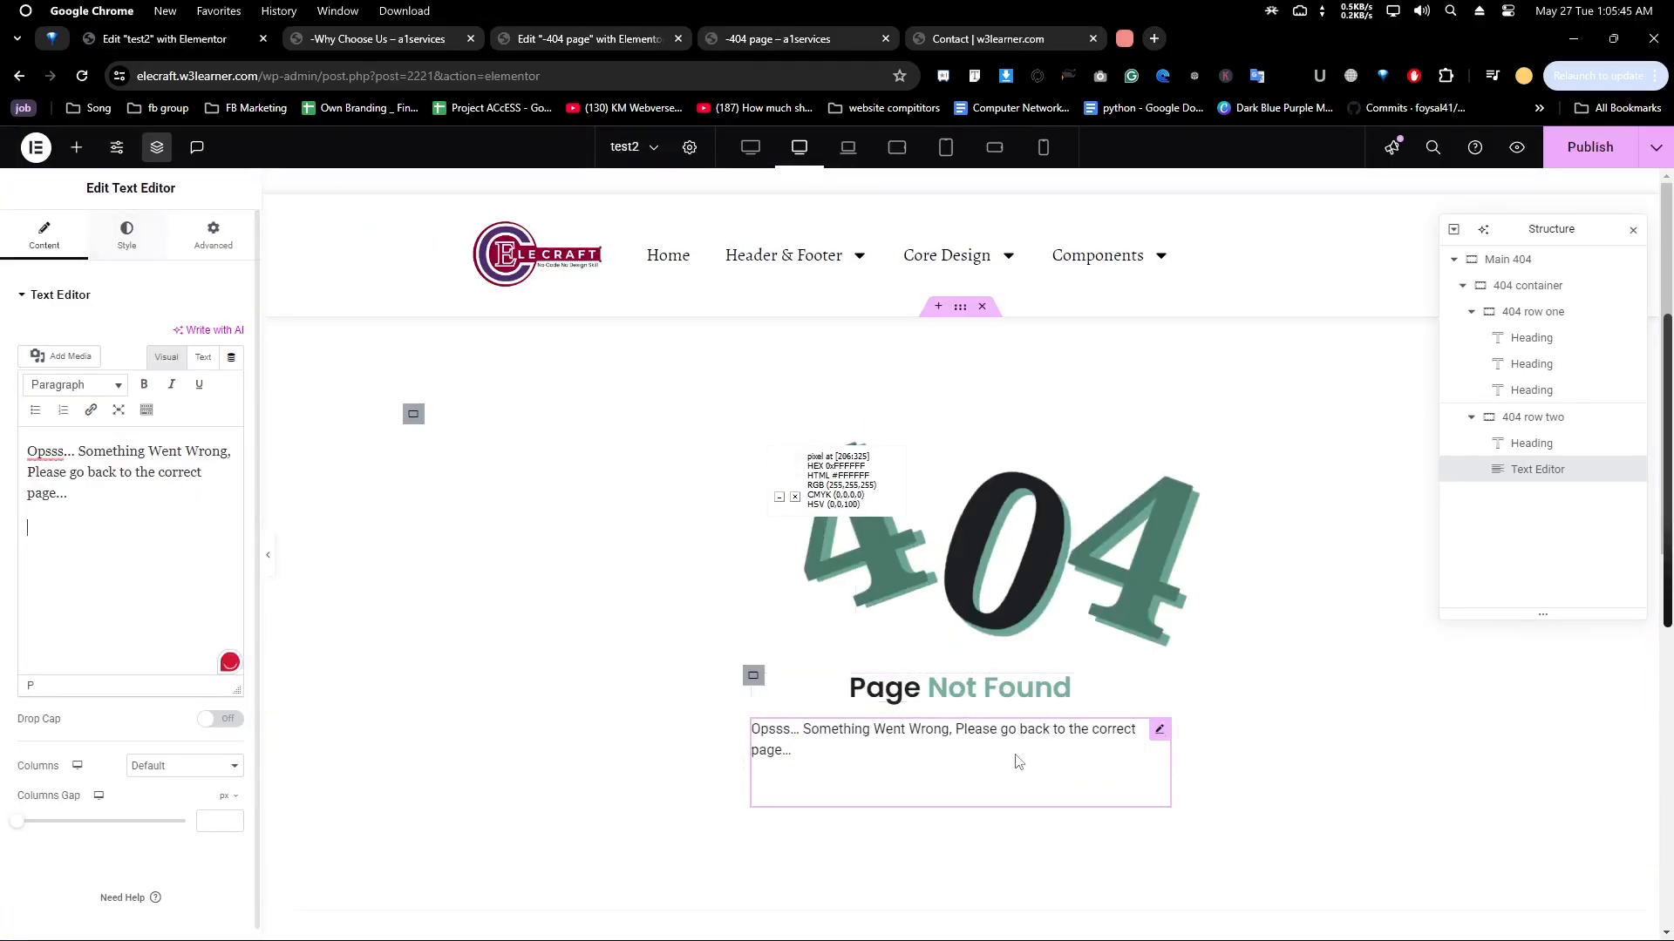
Set the 404 row two container's width to 700 px
{"action": "left_click", "coordinate": [1481, 418]}
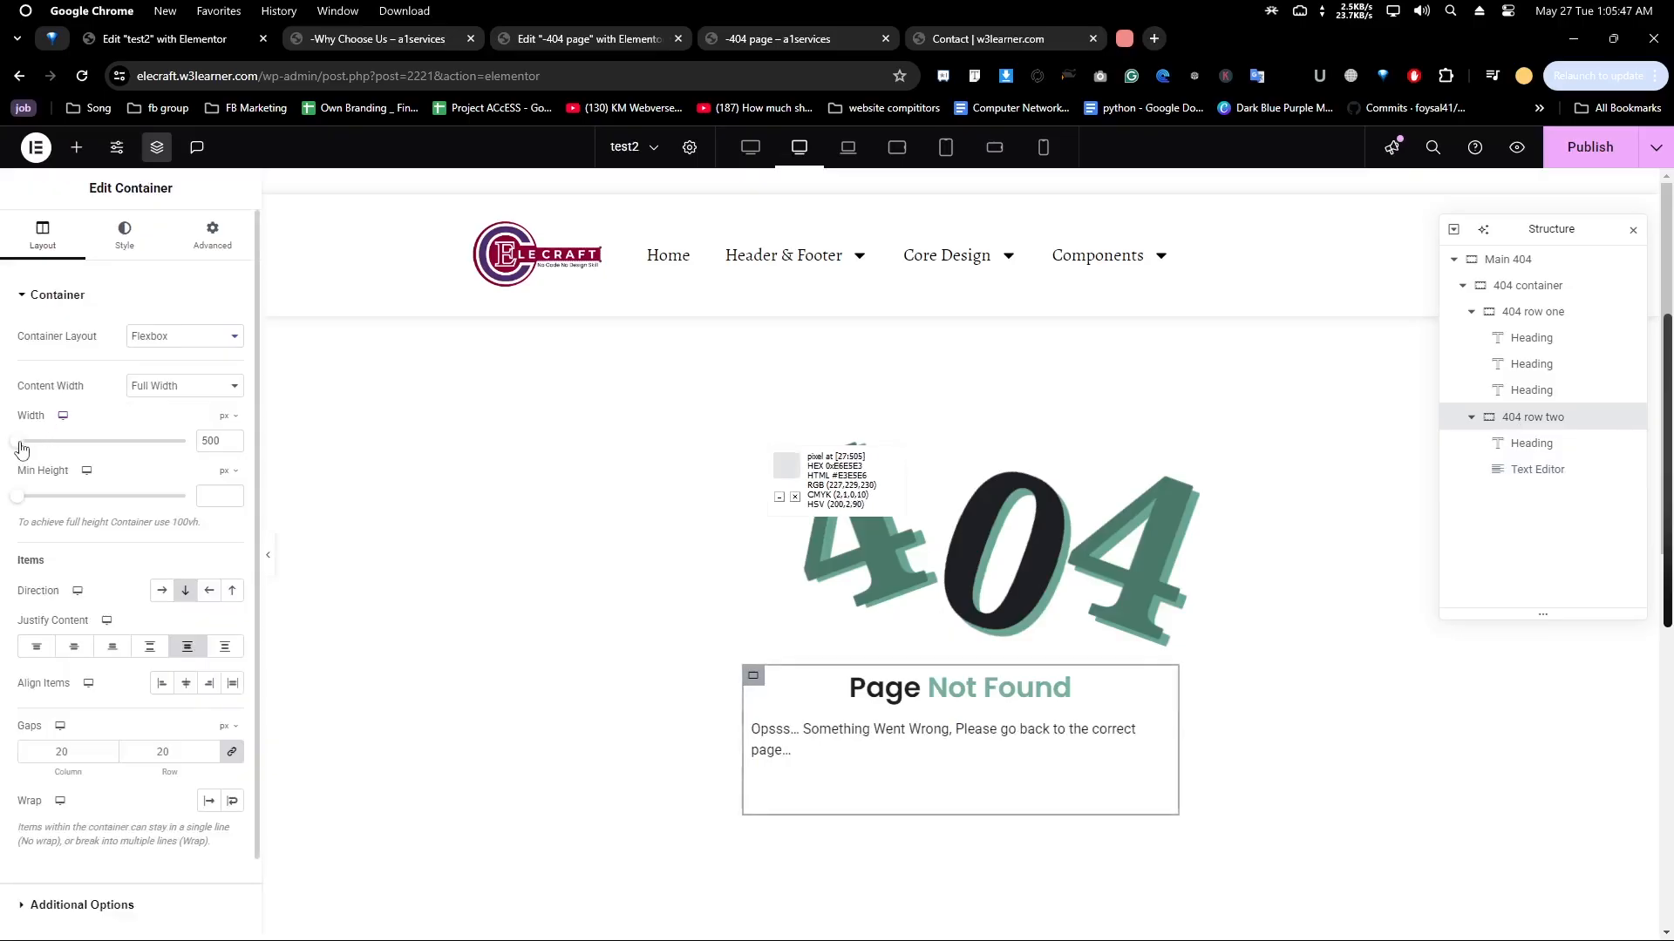
{"action": "left_click_drag", "start_coordinate": [19, 442], "coordinate": [41, 443]}
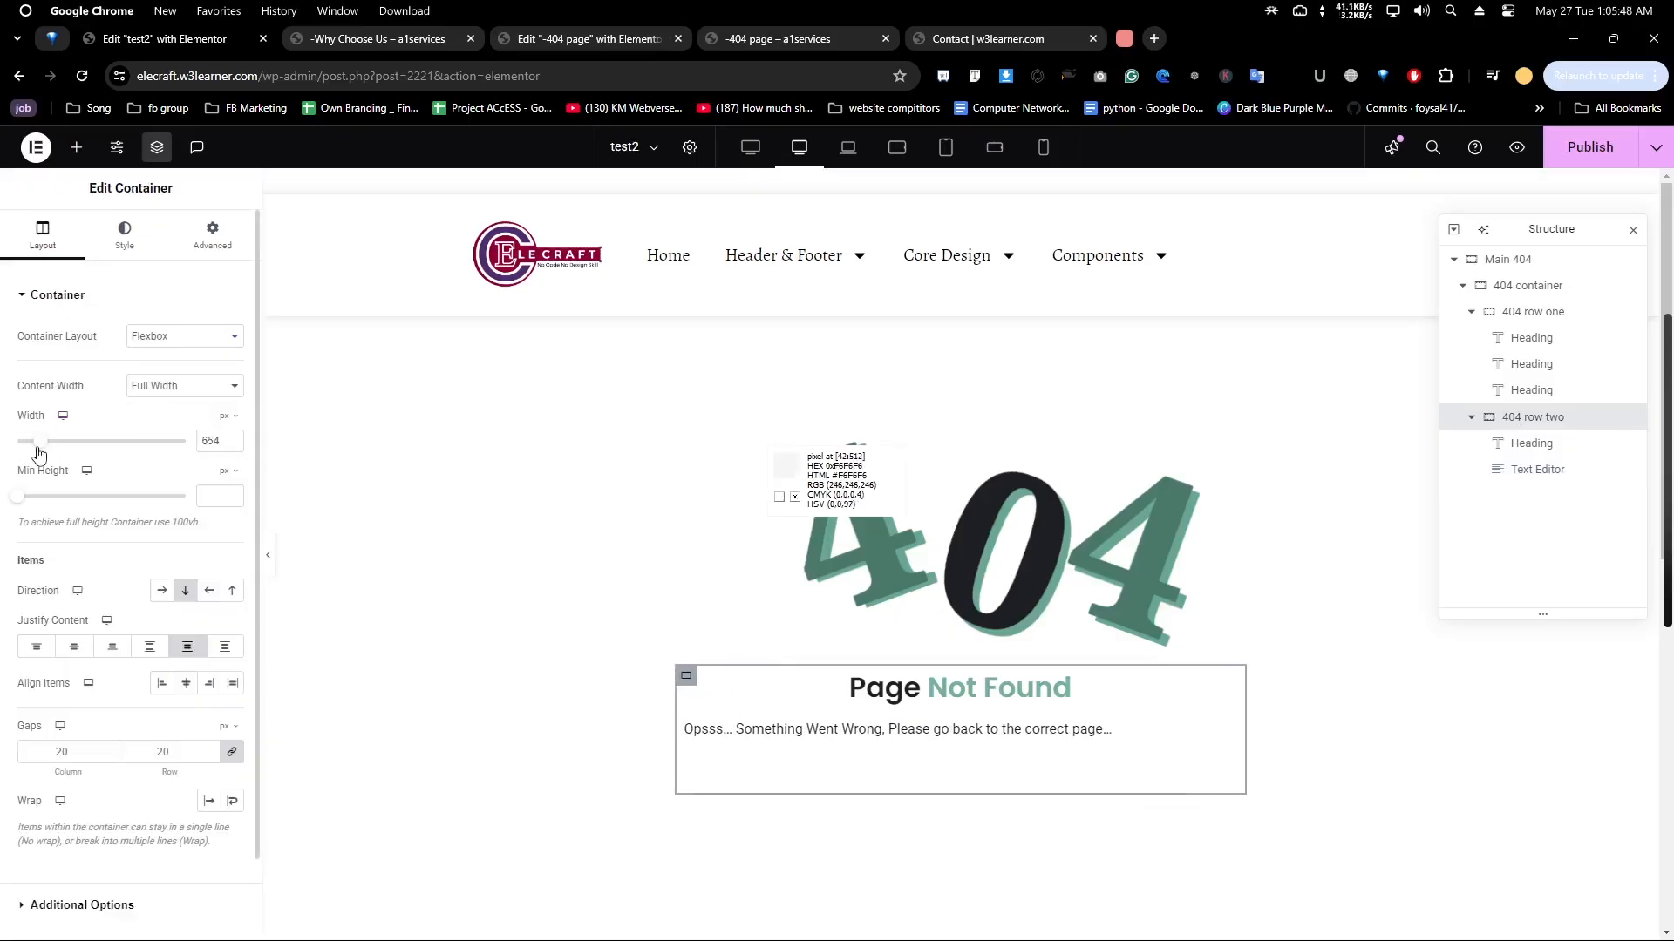
{"action": "double_click", "coordinate": [206, 441]}
{"action": "type", "text": "700"}
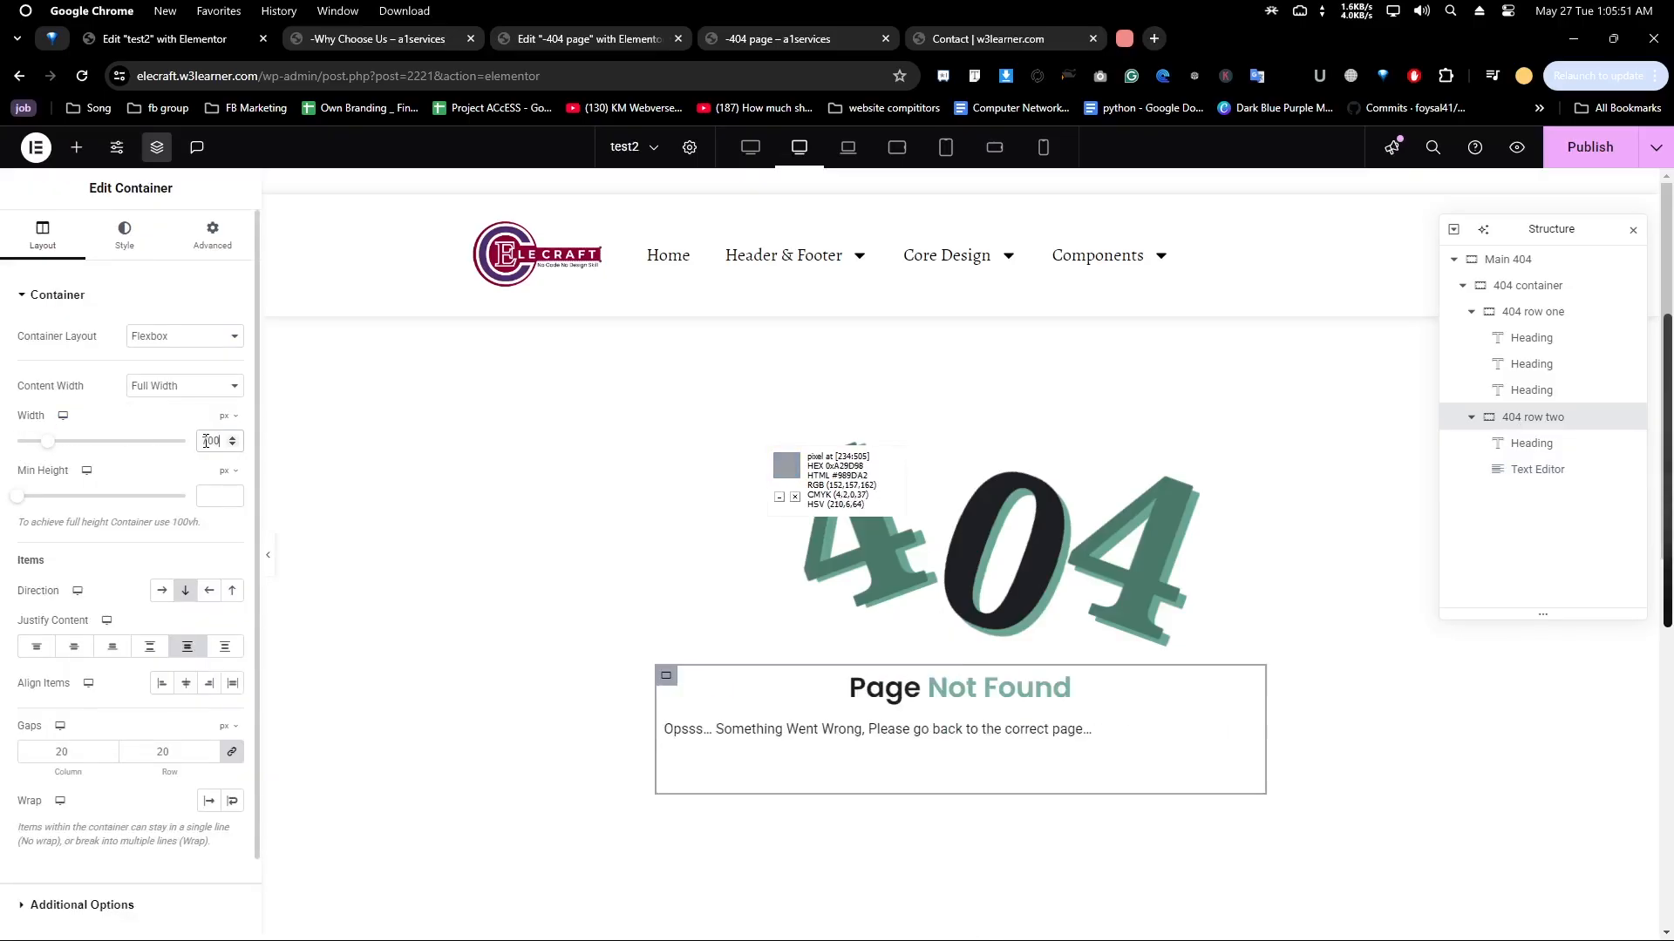
Center-align the "Opsss… Something Went Wrong" message text in 404 row two
{"action": "left_click", "coordinate": [1110, 747]}
{"action": "left_click", "coordinate": [127, 234]}
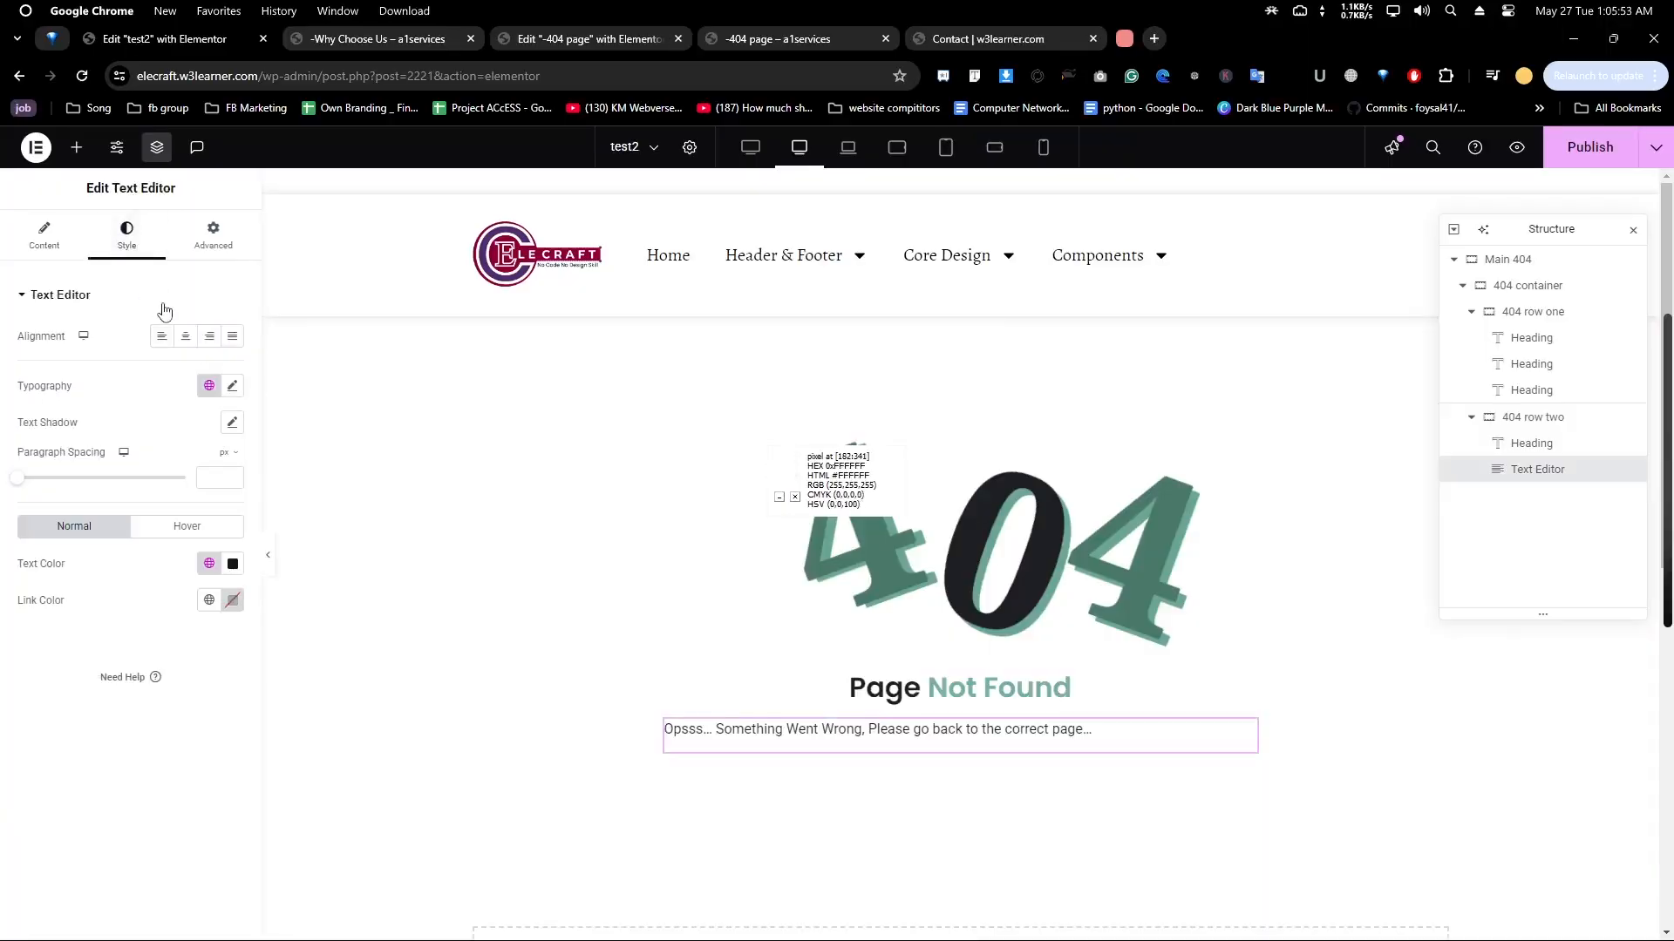
{"action": "left_click", "coordinate": [184, 335]}
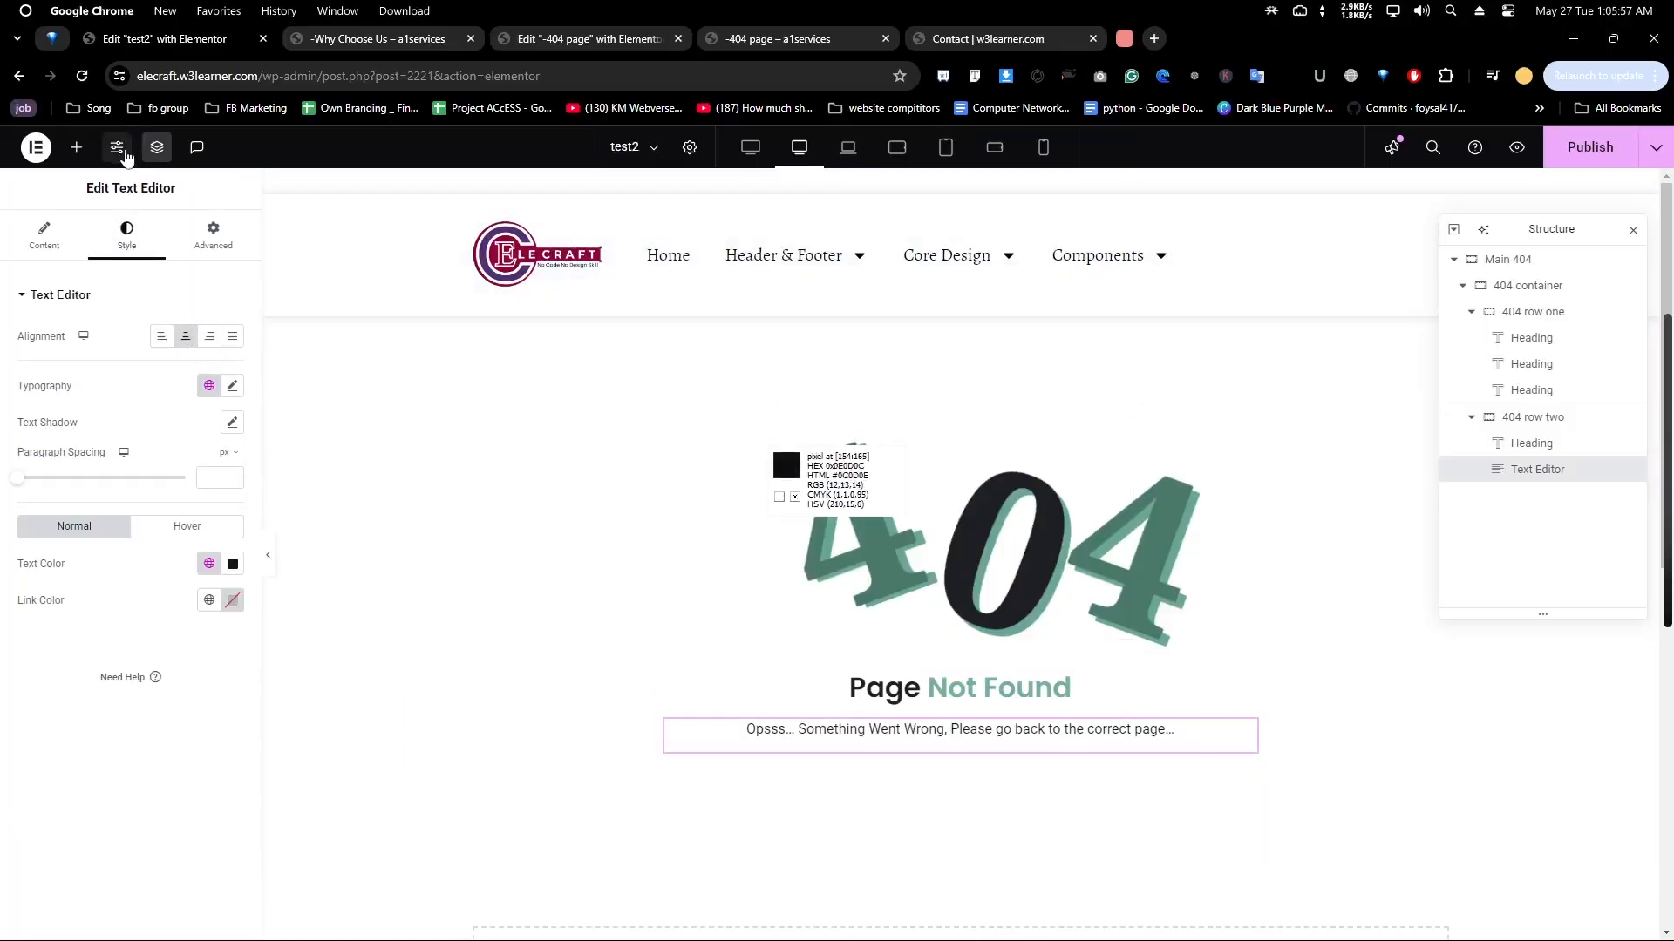
Find the Button widget and add it below 404 row two, inside the 404 container
{"action": "left_click", "coordinate": [76, 146]}
{"action": "left_click", "coordinate": [112, 266]}
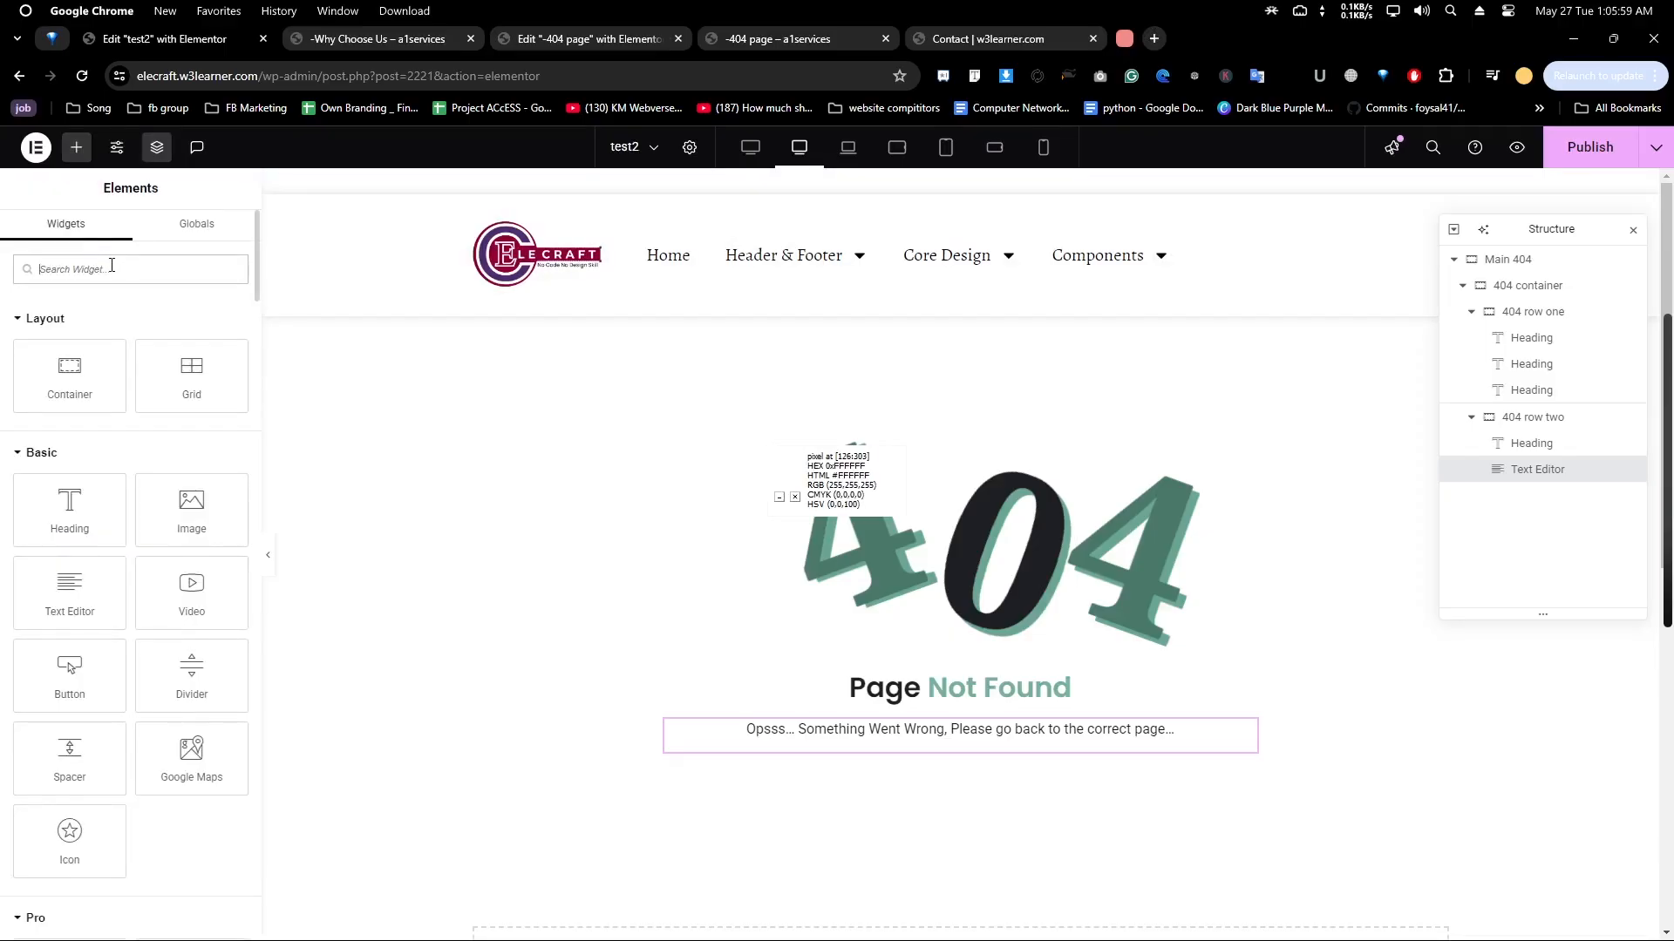
{"action": "type", "text": "buton"}
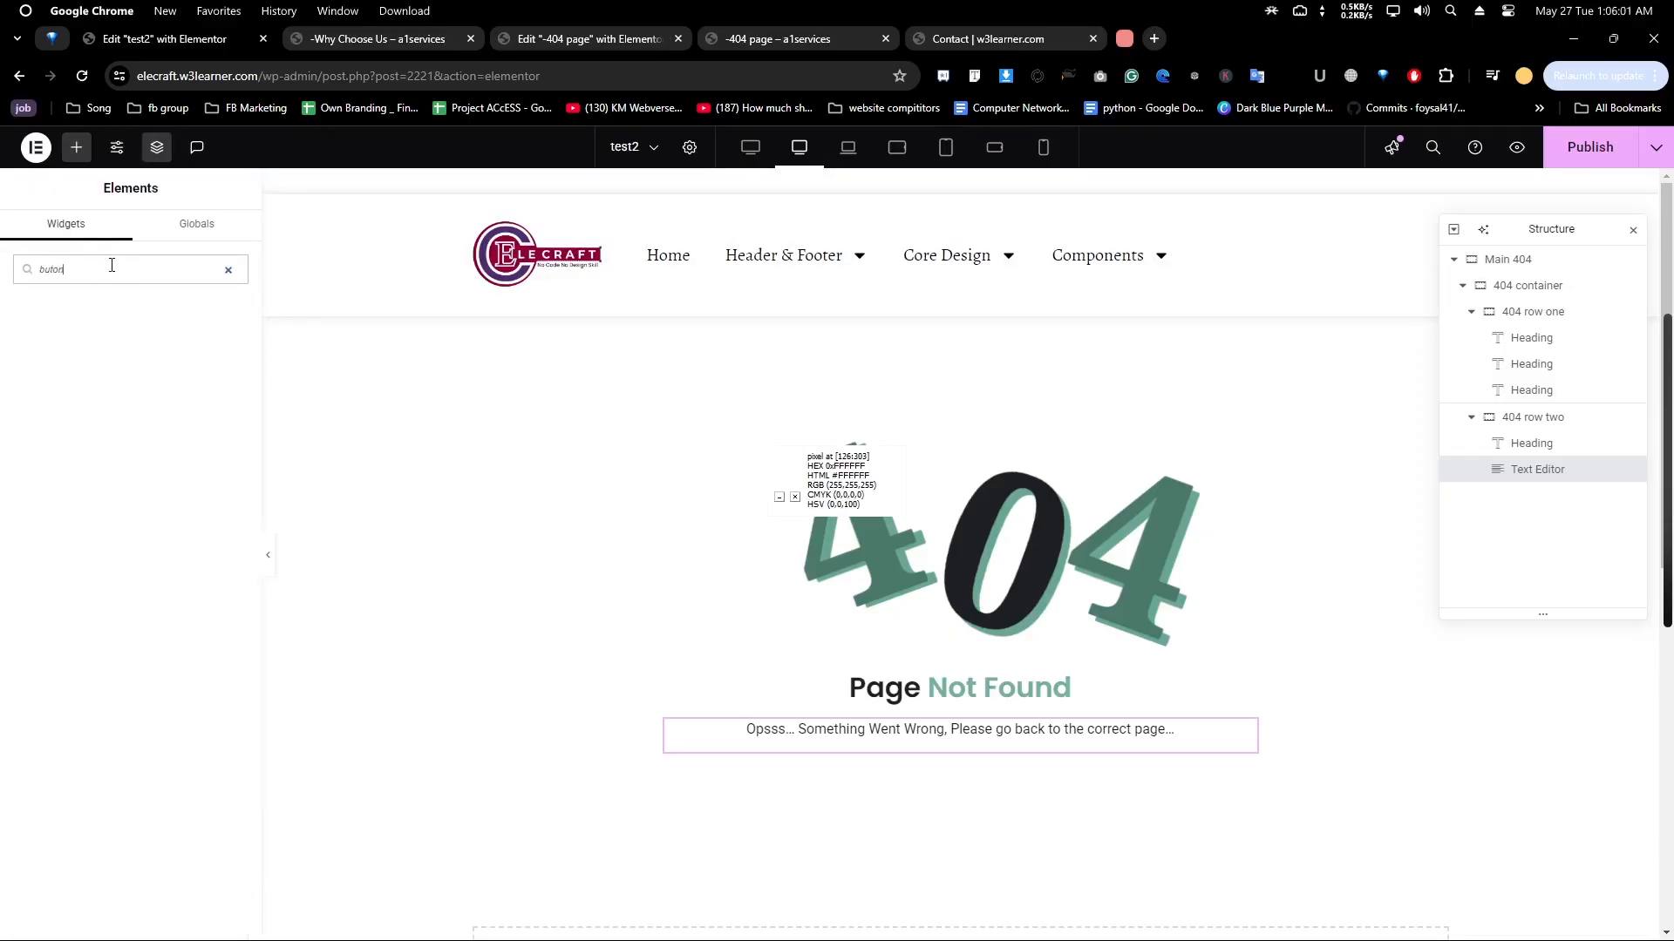
{"action": "type", "text": "but"}
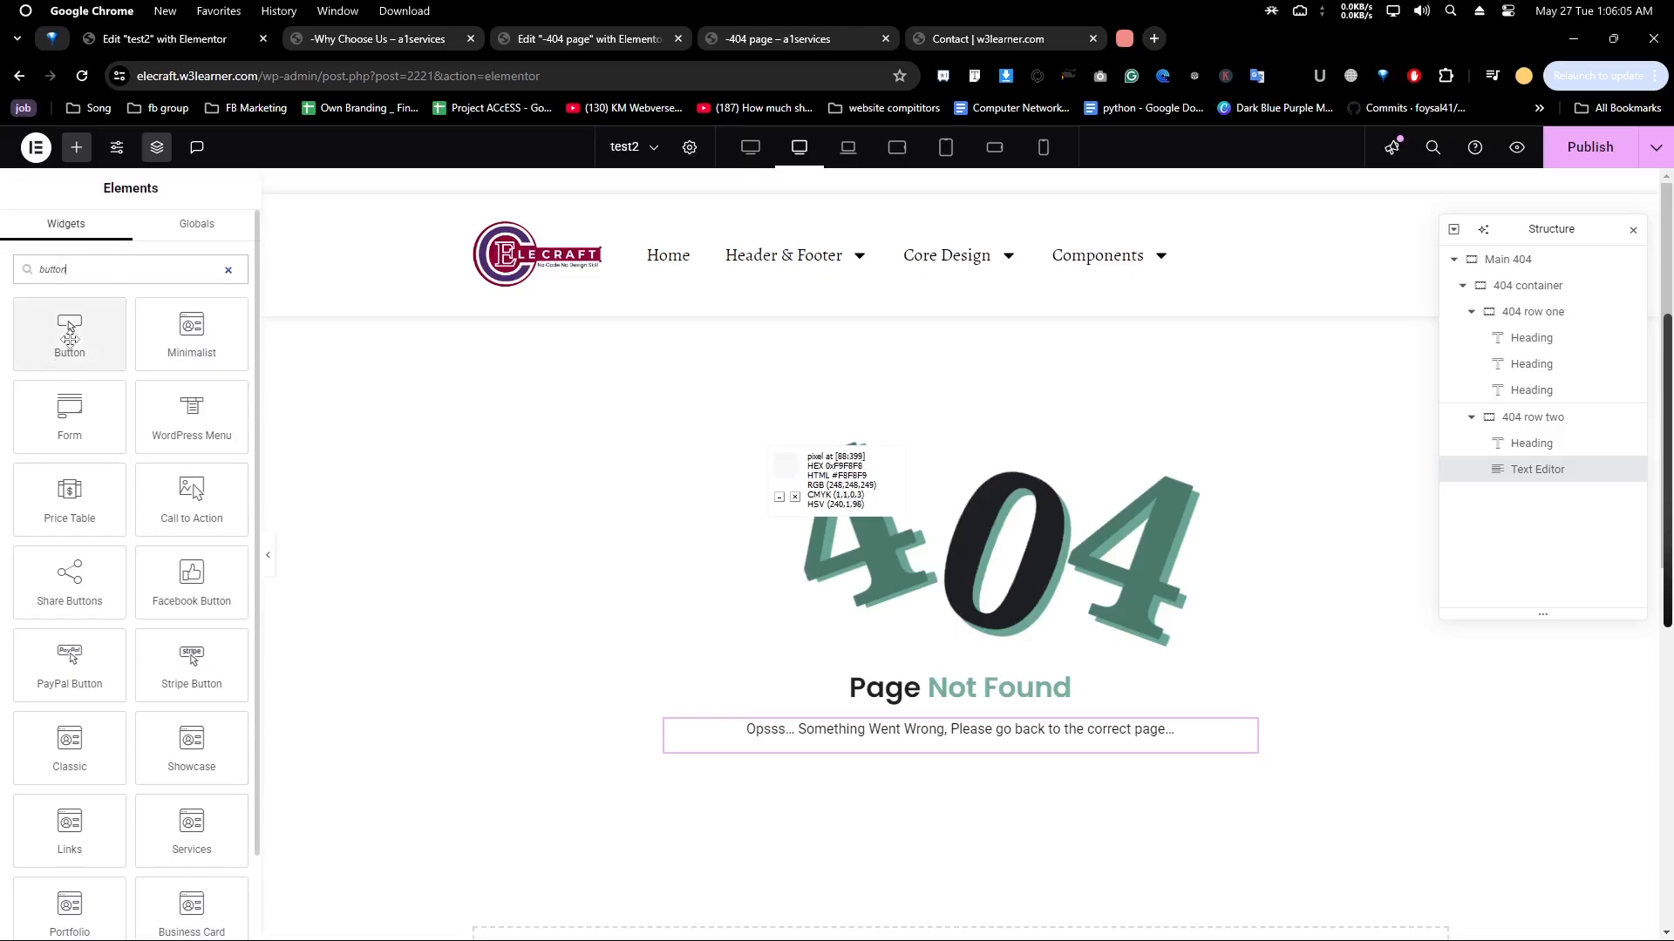
{"action": "left_click_drag", "start_coordinate": [70, 333], "coordinate": [982, 758]}
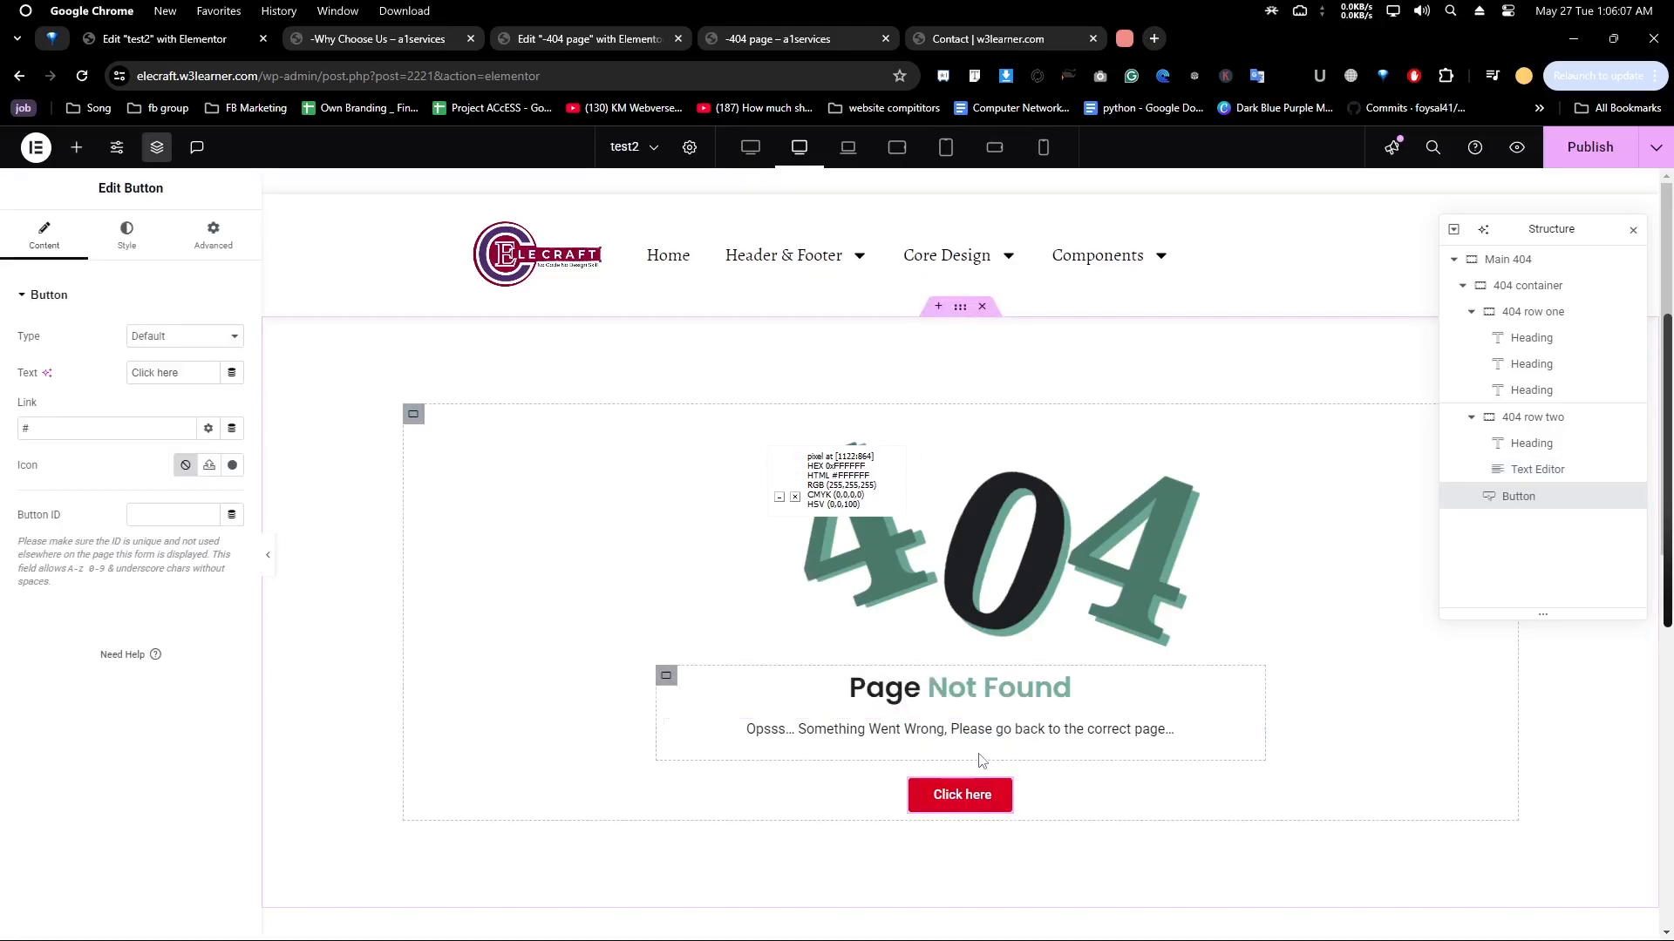
Search the icon library for "return" and insert the Return icon into the new button
{"action": "left_click", "coordinate": [209, 464]}
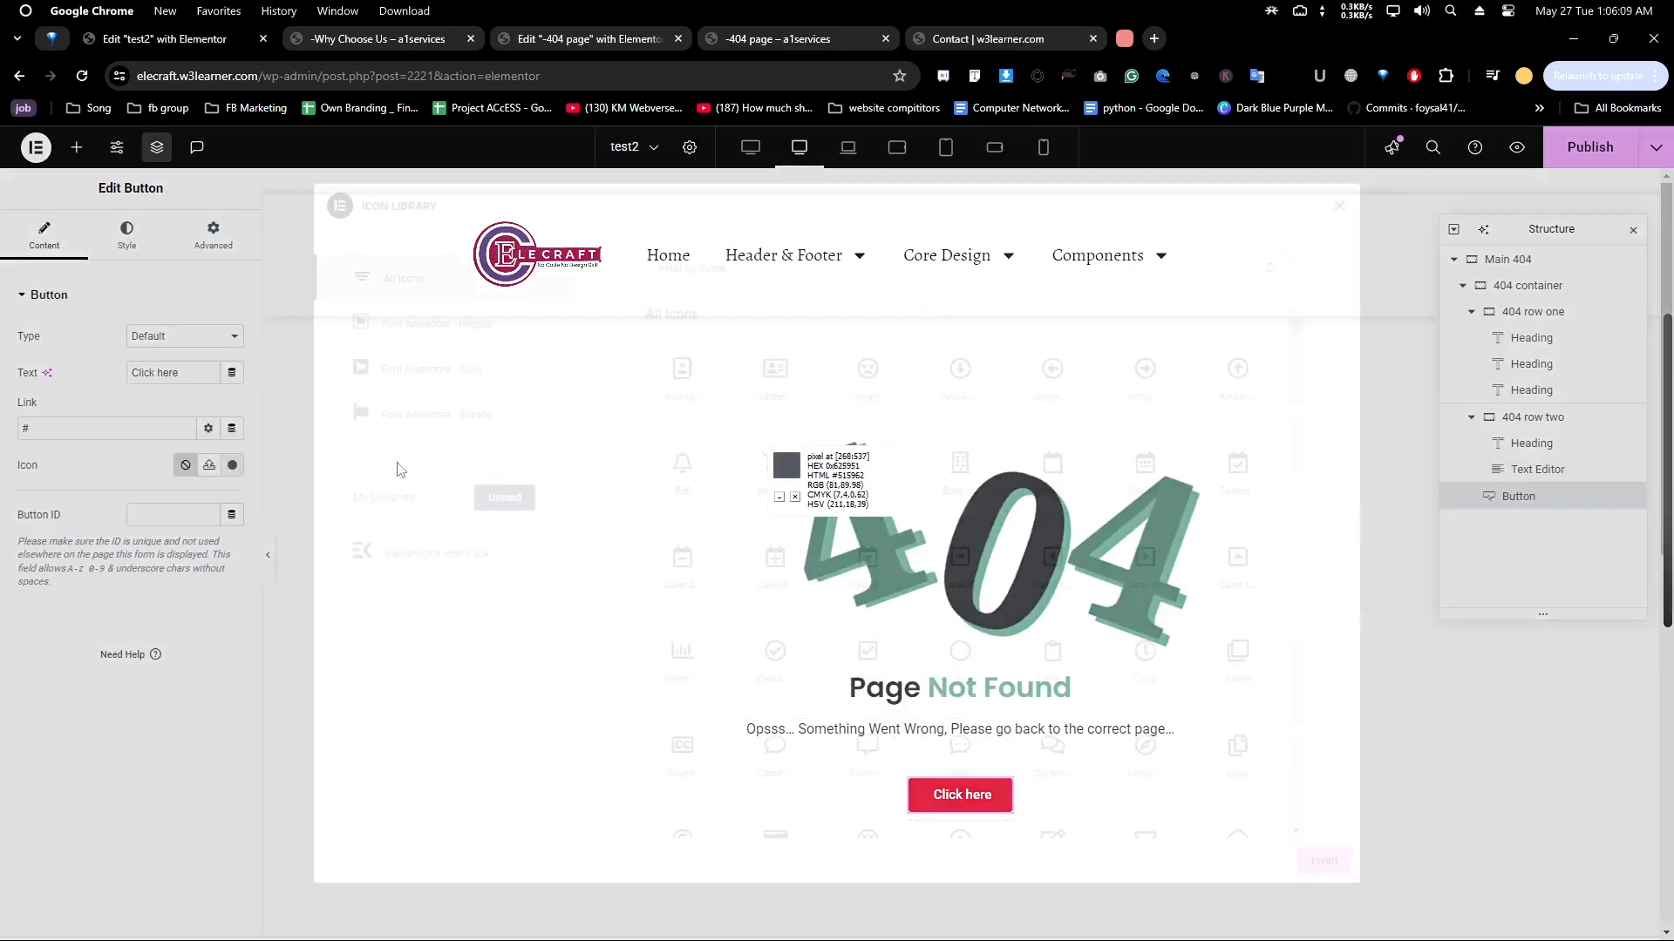
{"action": "type", "text": "return"}
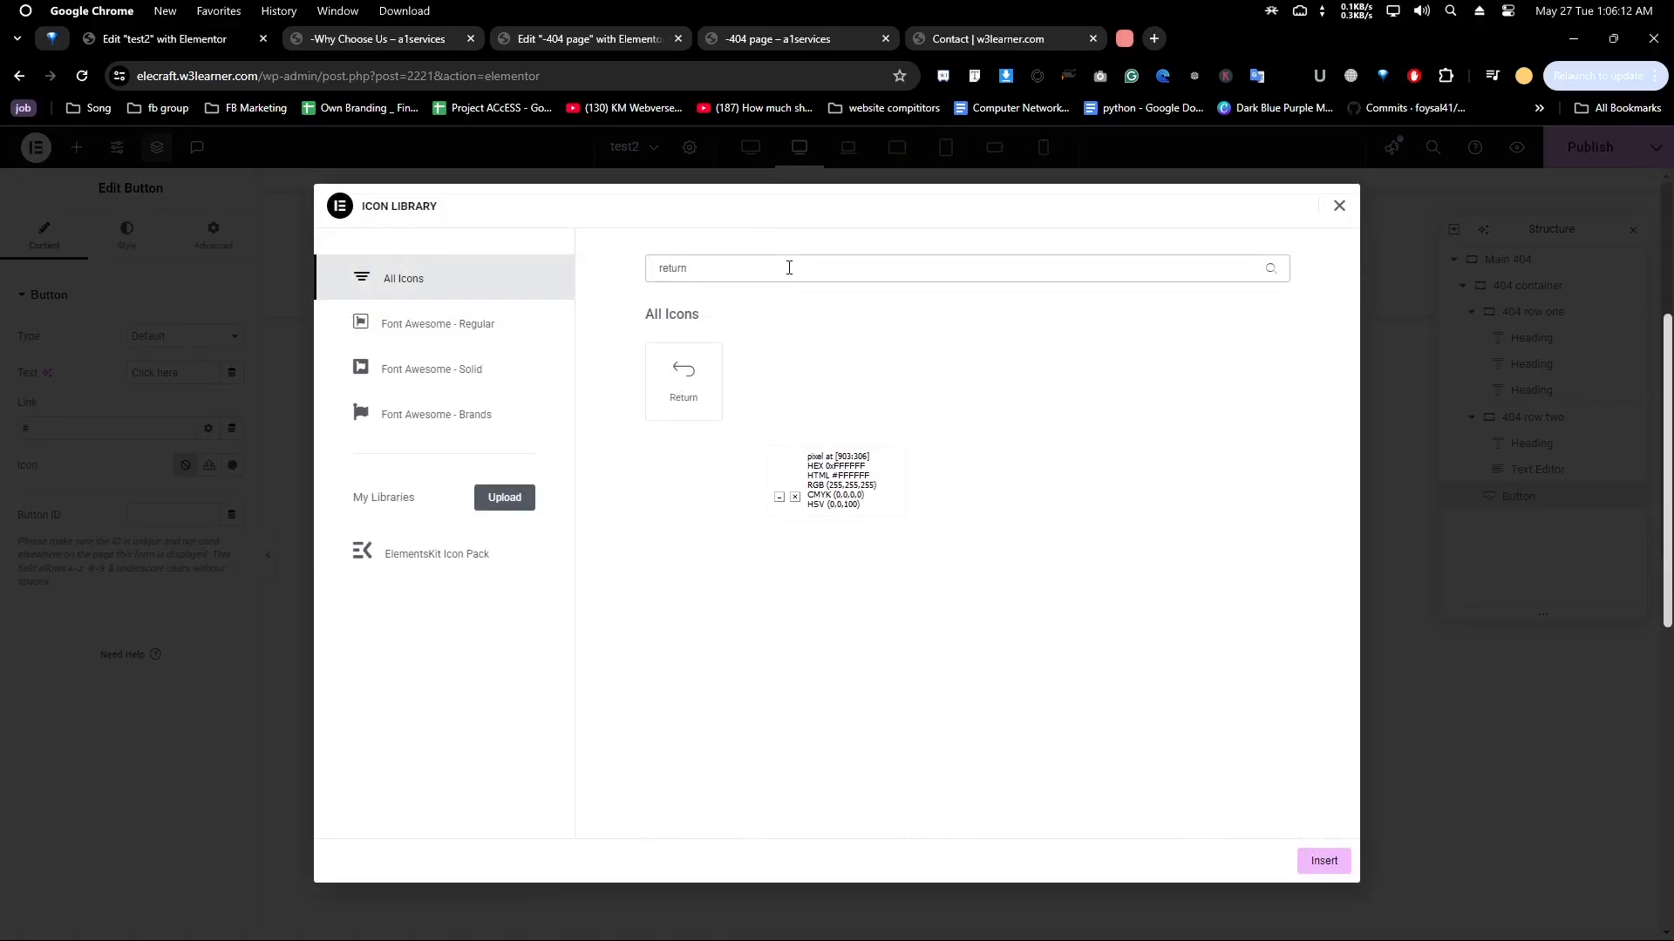
{"action": "left_click", "coordinate": [689, 397]}
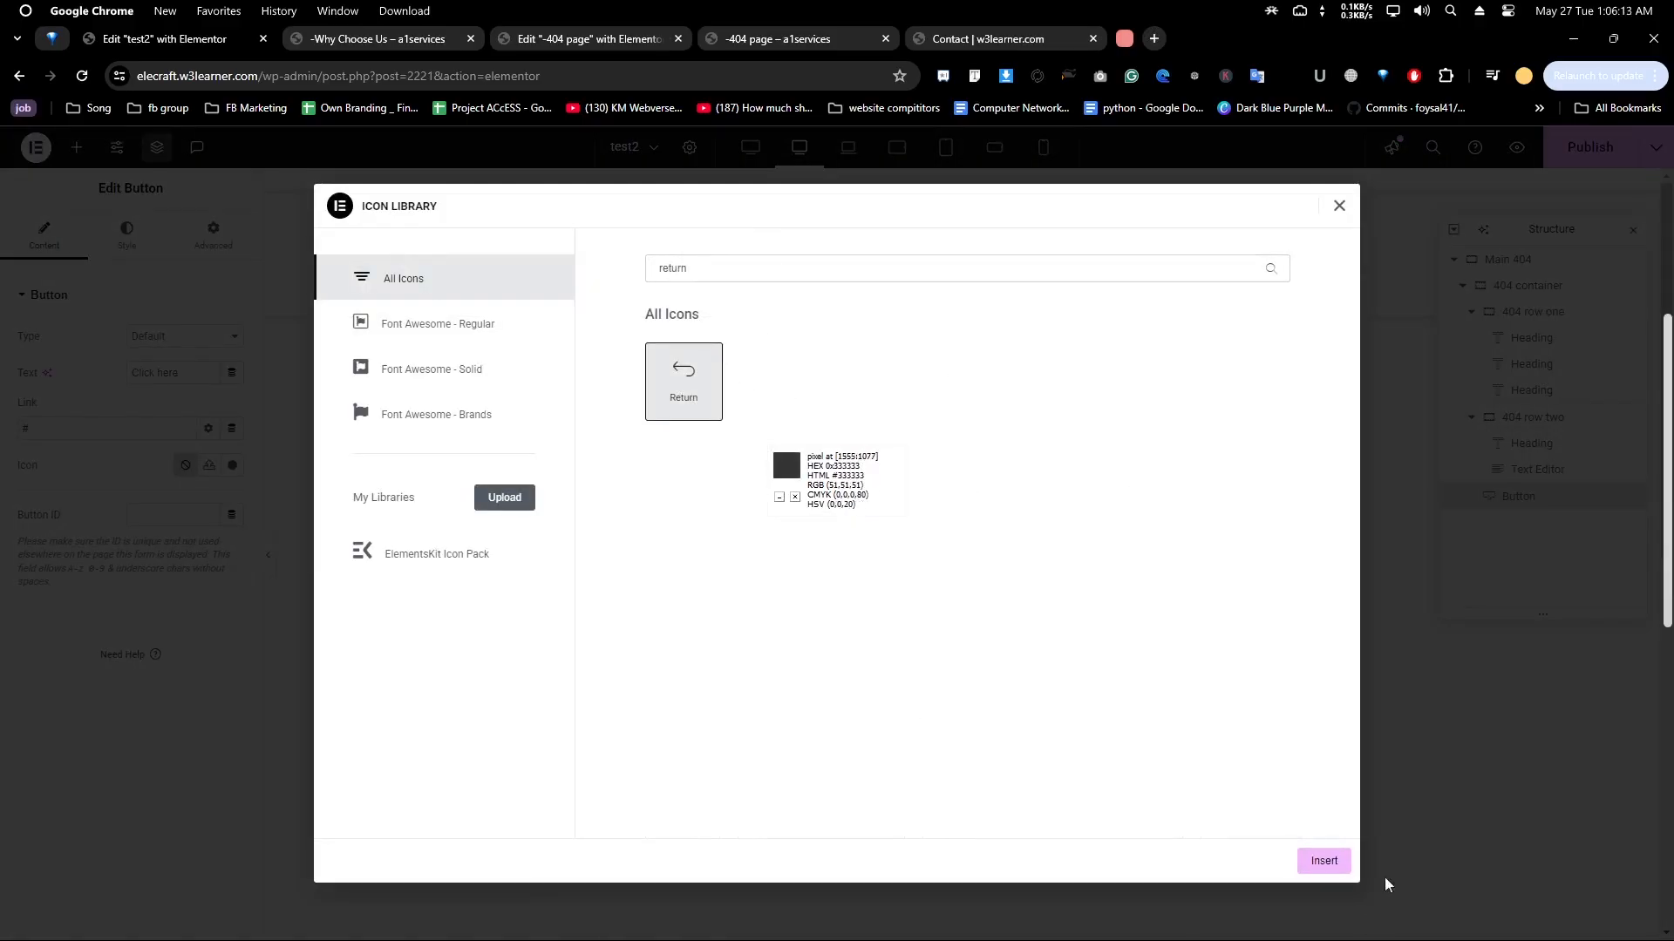
{"action": "left_click", "coordinate": [1322, 861]}
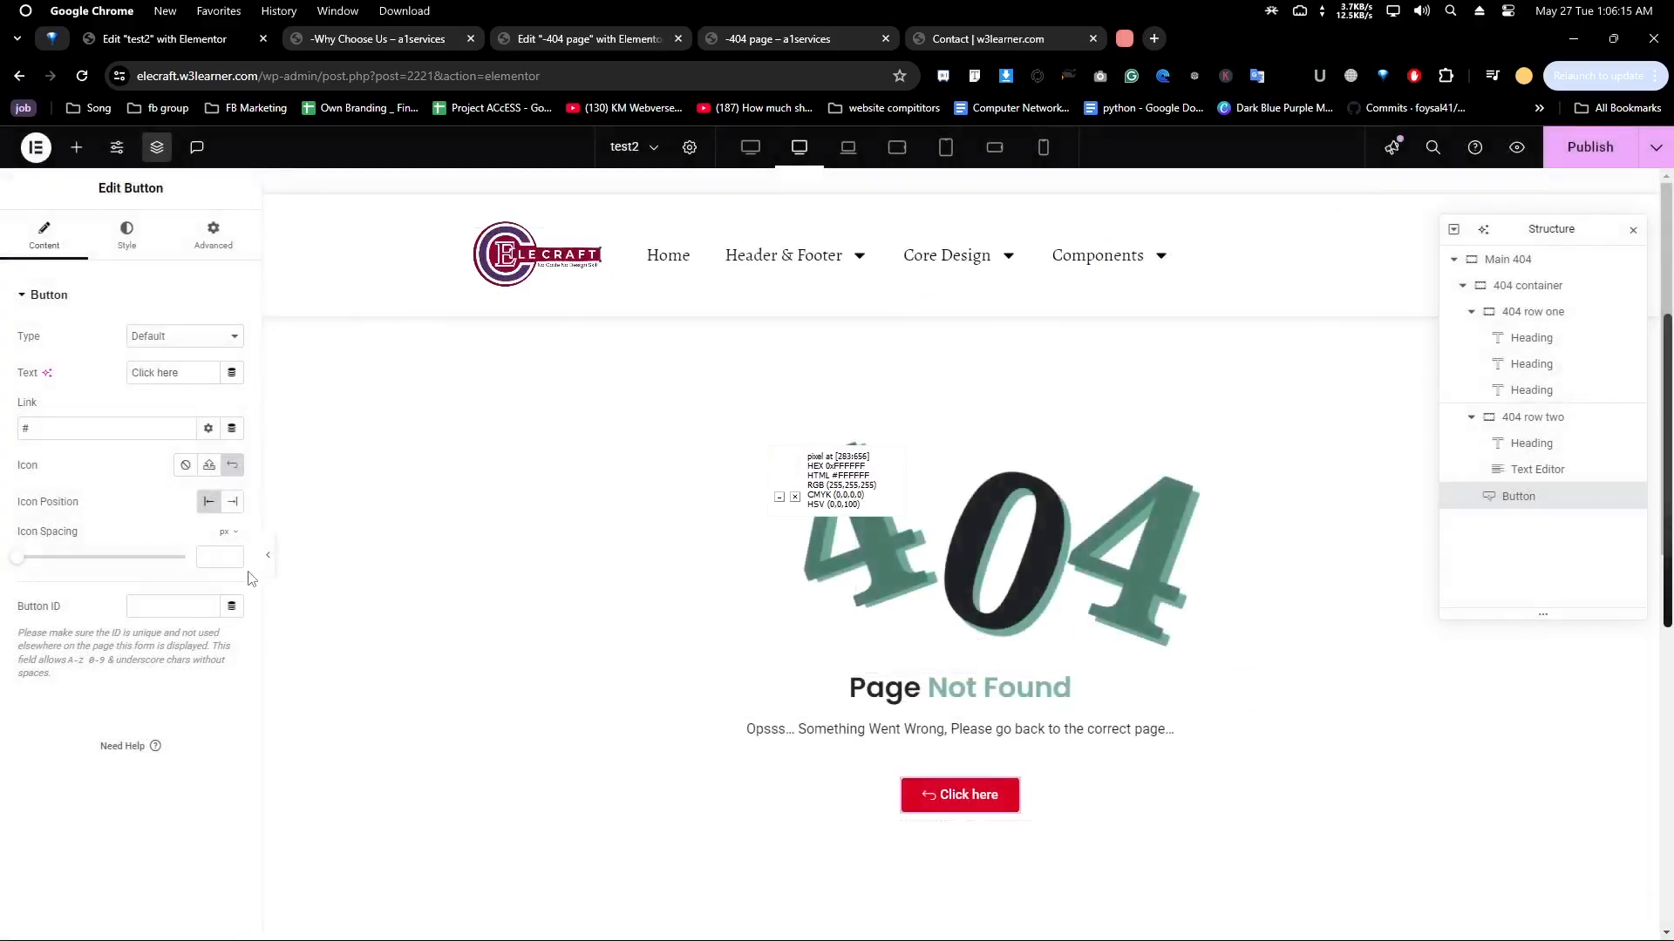
Switch the button's normal background to a gradient and set its first color to #497969
{"action": "left_click", "coordinate": [127, 233]}
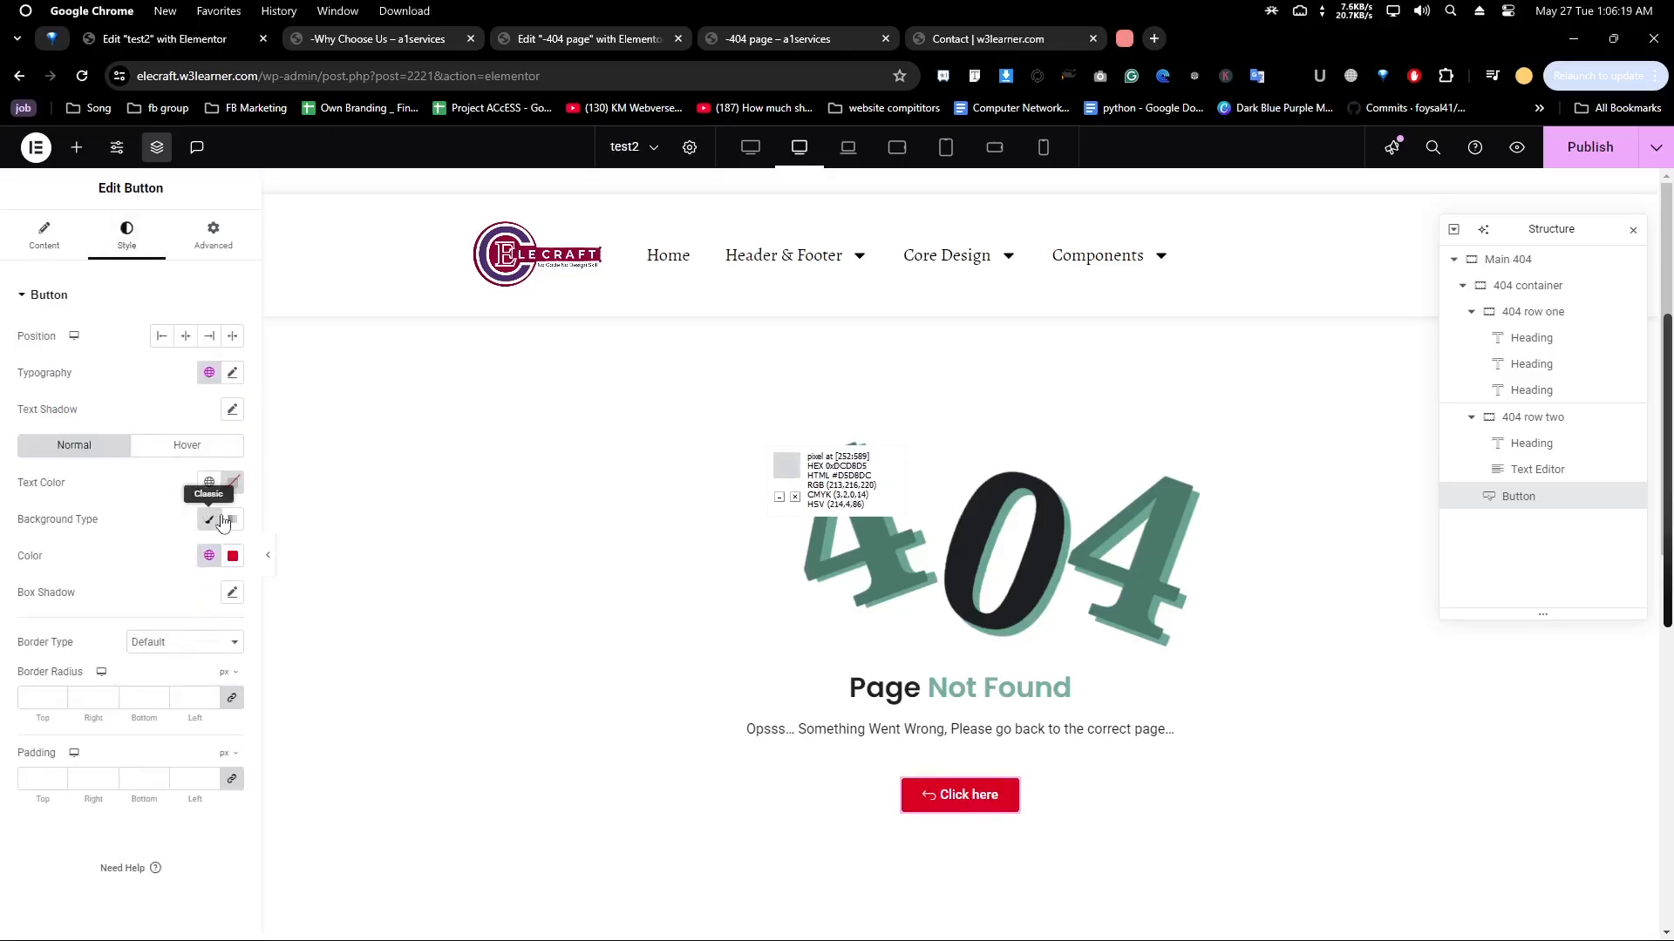
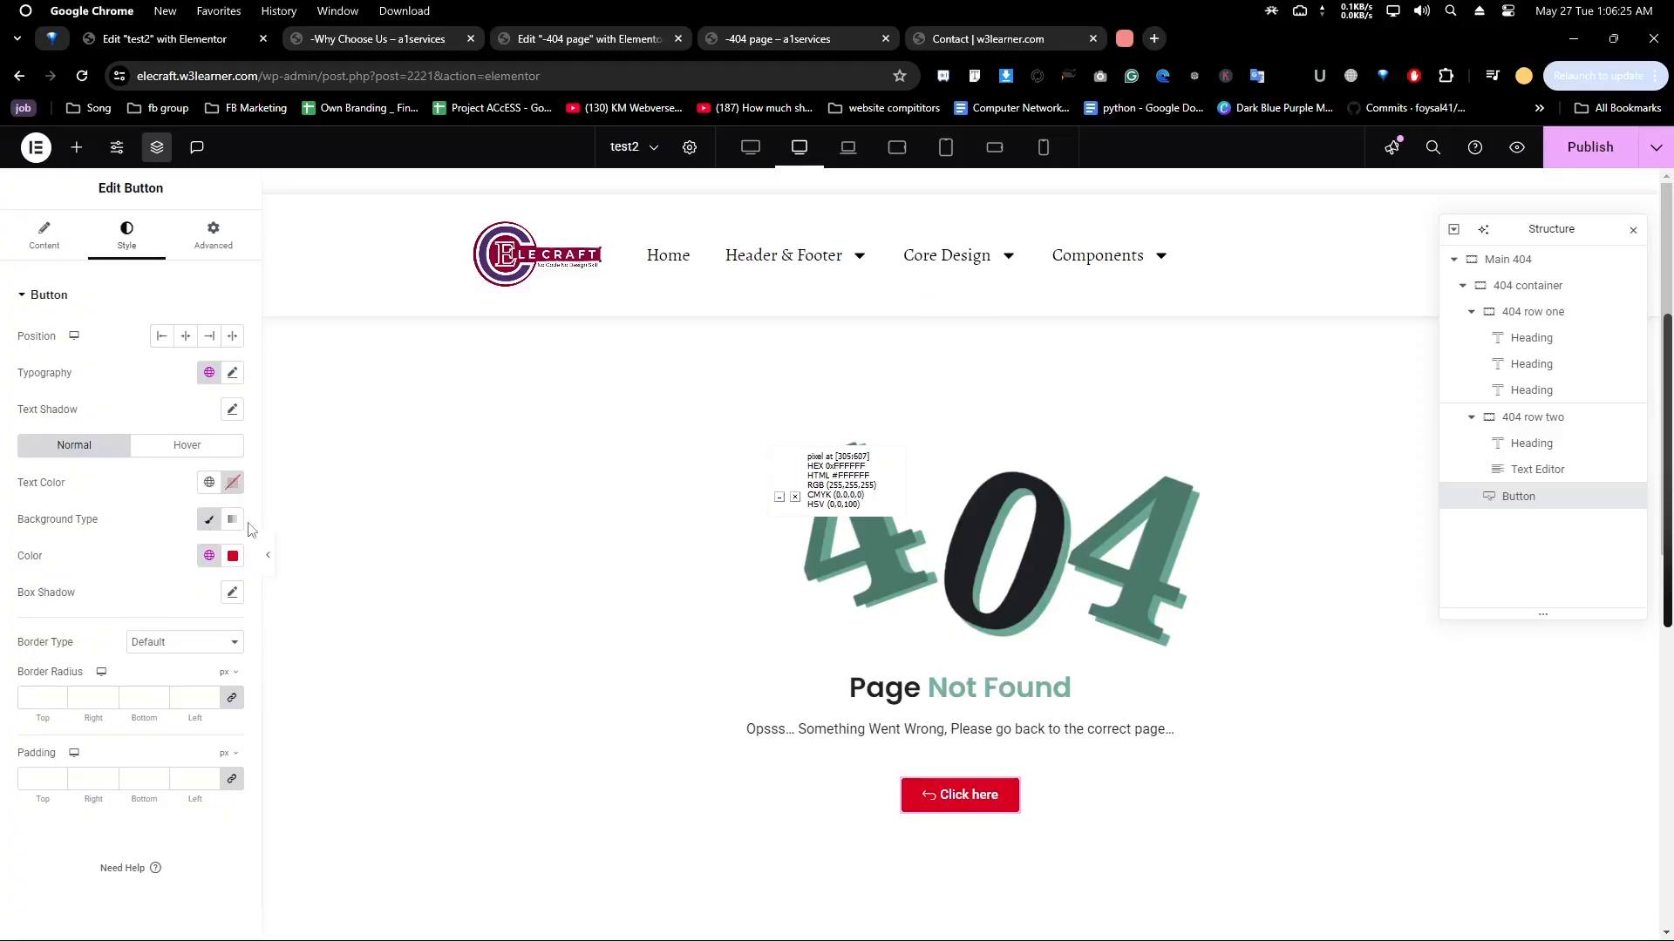
{"action": "left_click", "coordinate": [233, 522]}
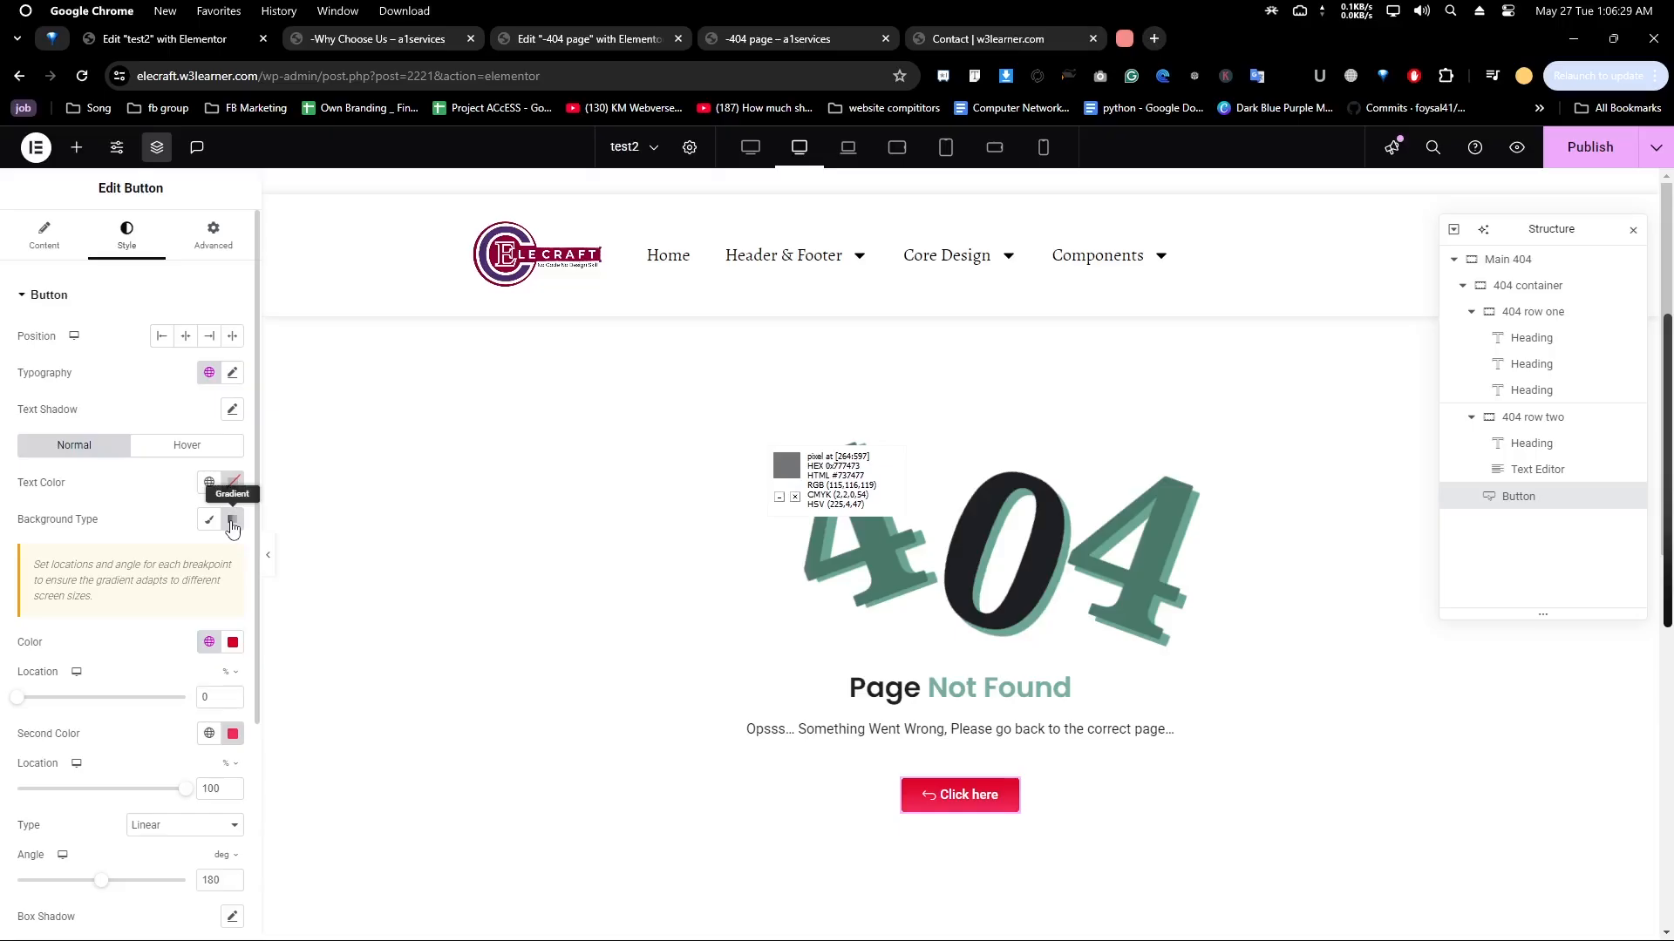
{"action": "left_click", "coordinate": [232, 643]}
{"action": "left_click", "coordinate": [153, 898]}
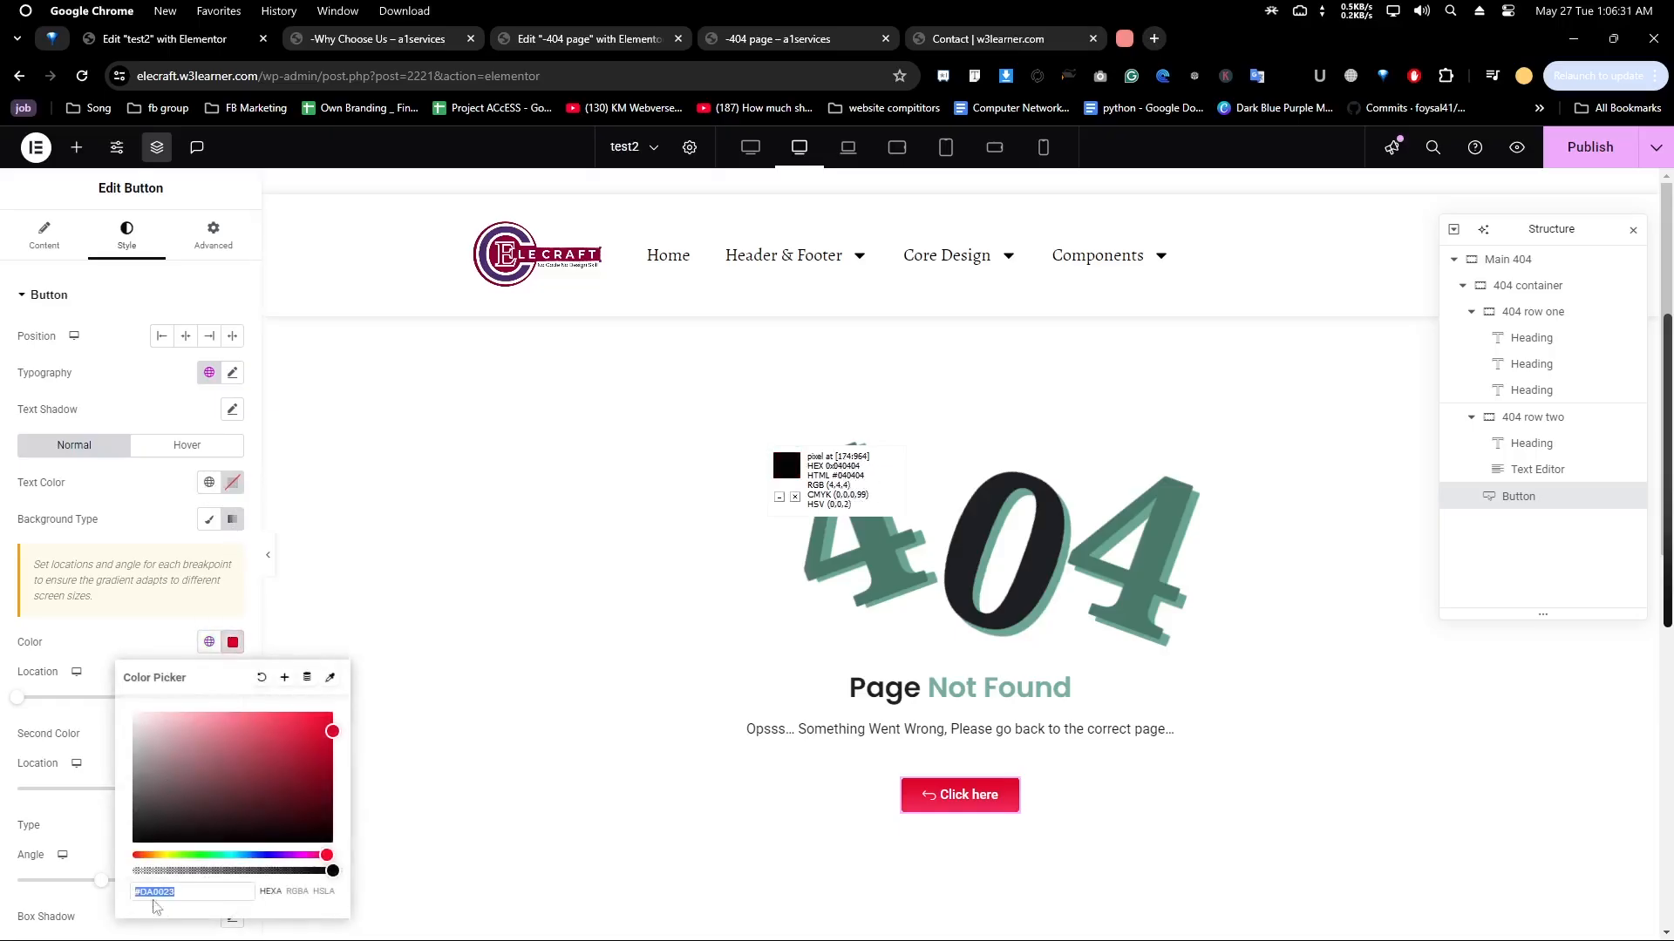
{"action": "double_click", "coordinate": [160, 891]}
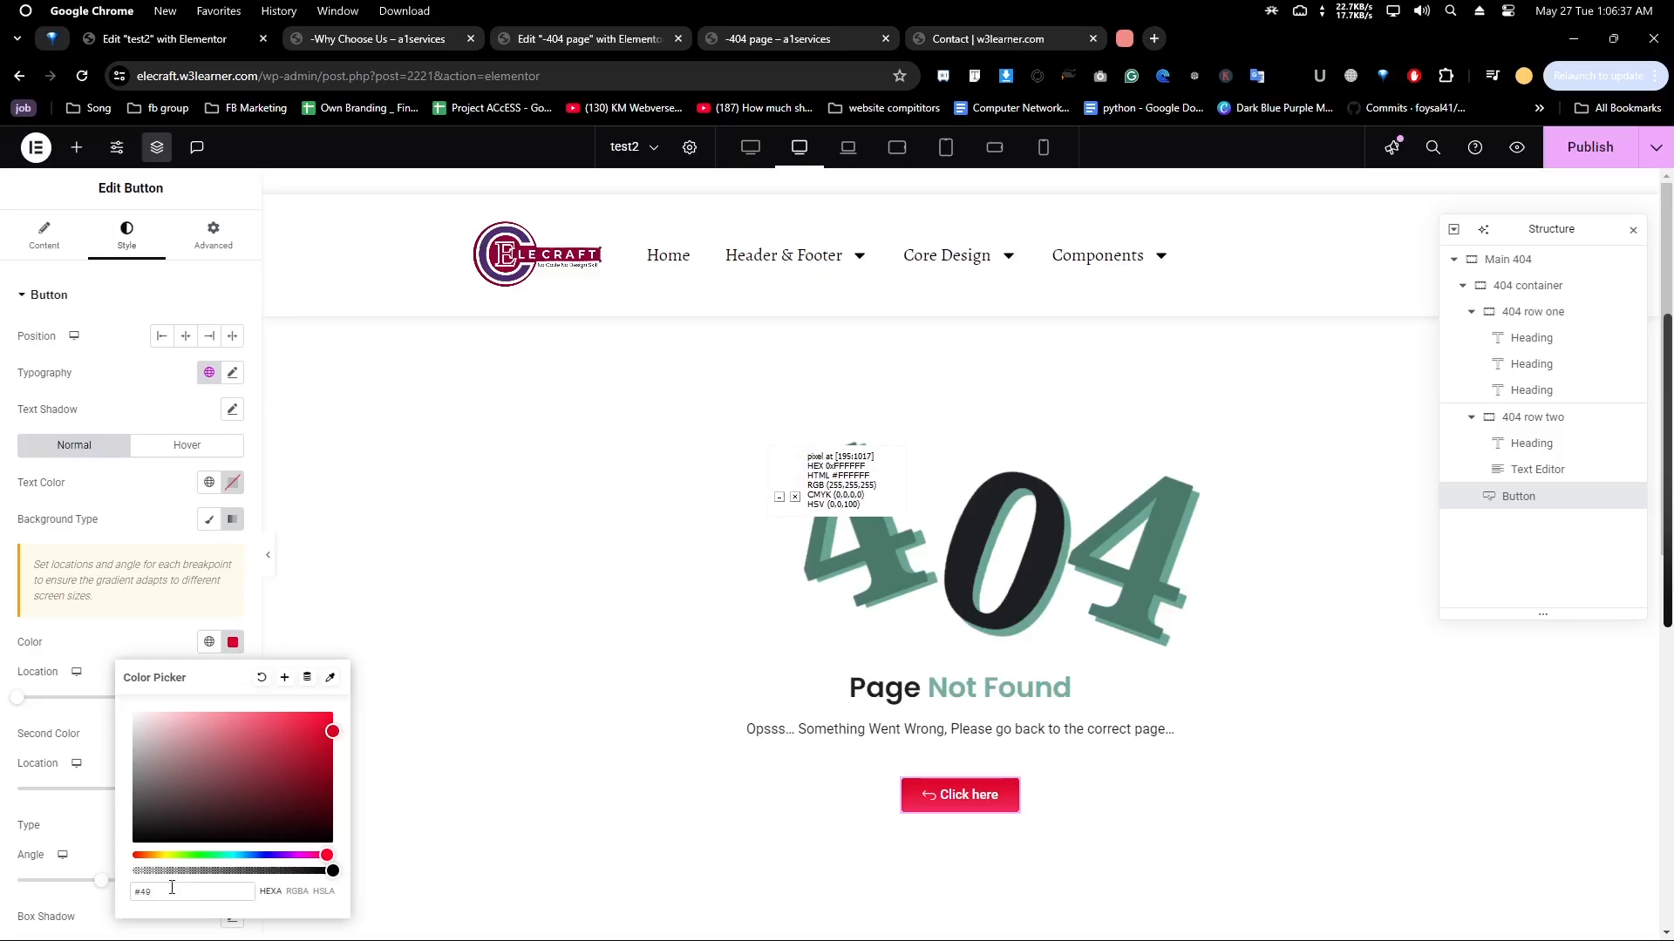
{"action": "type", "text": "4979"}
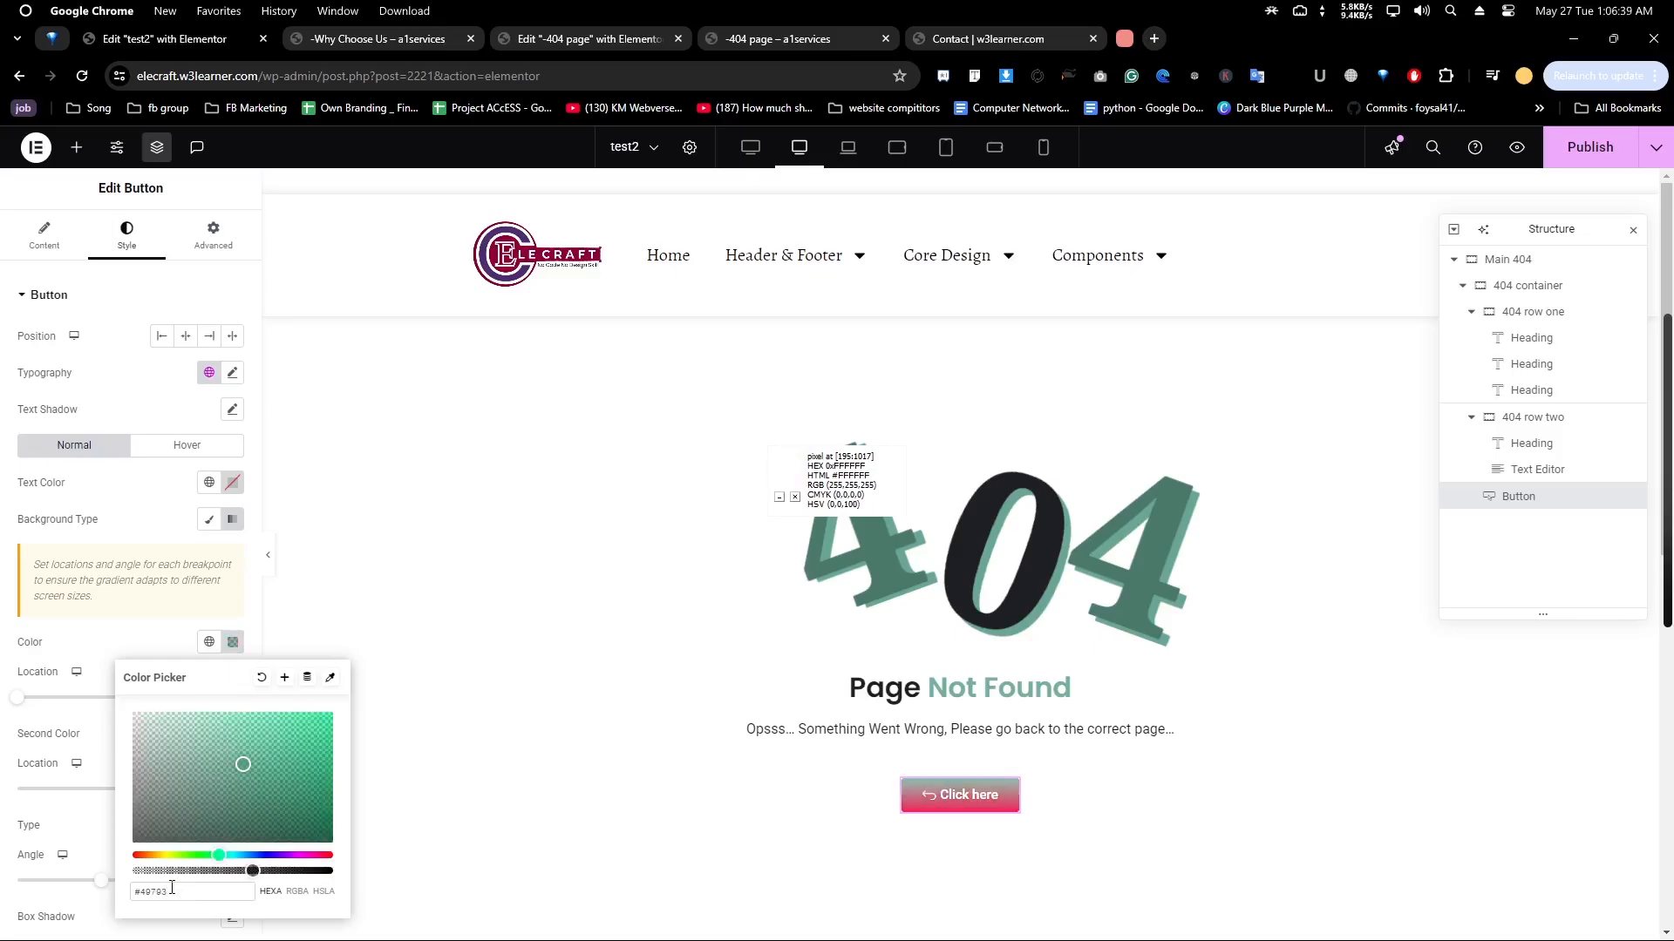
{"action": "type", "text": "69"}
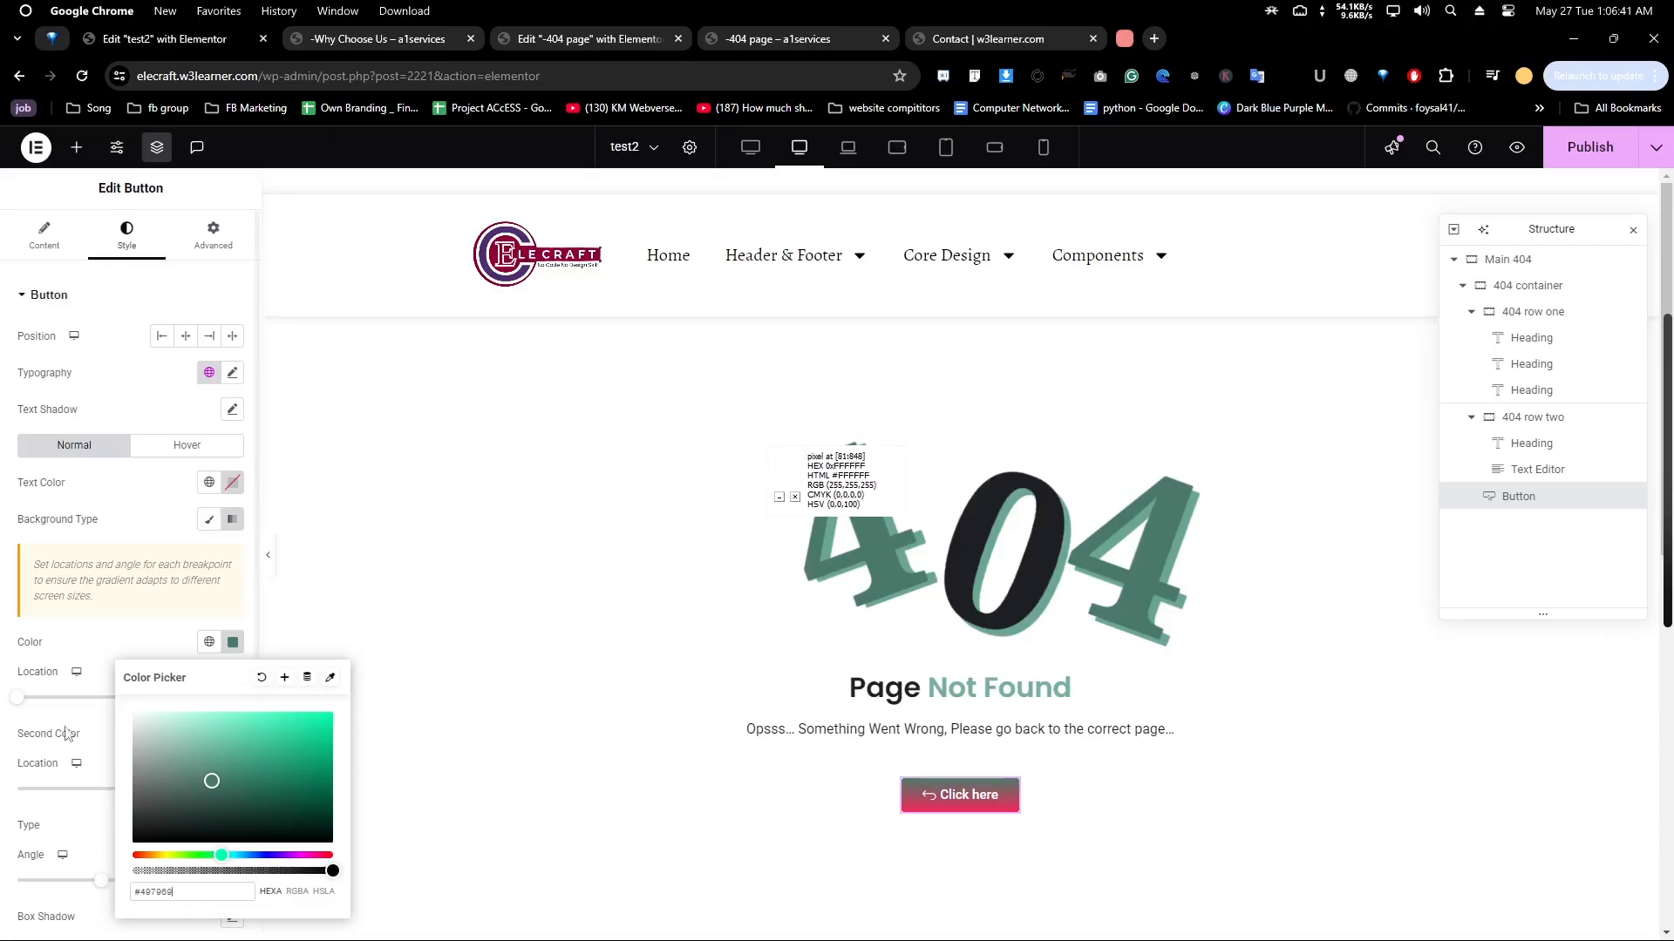
{"action": "left_click", "coordinate": [53, 648]}
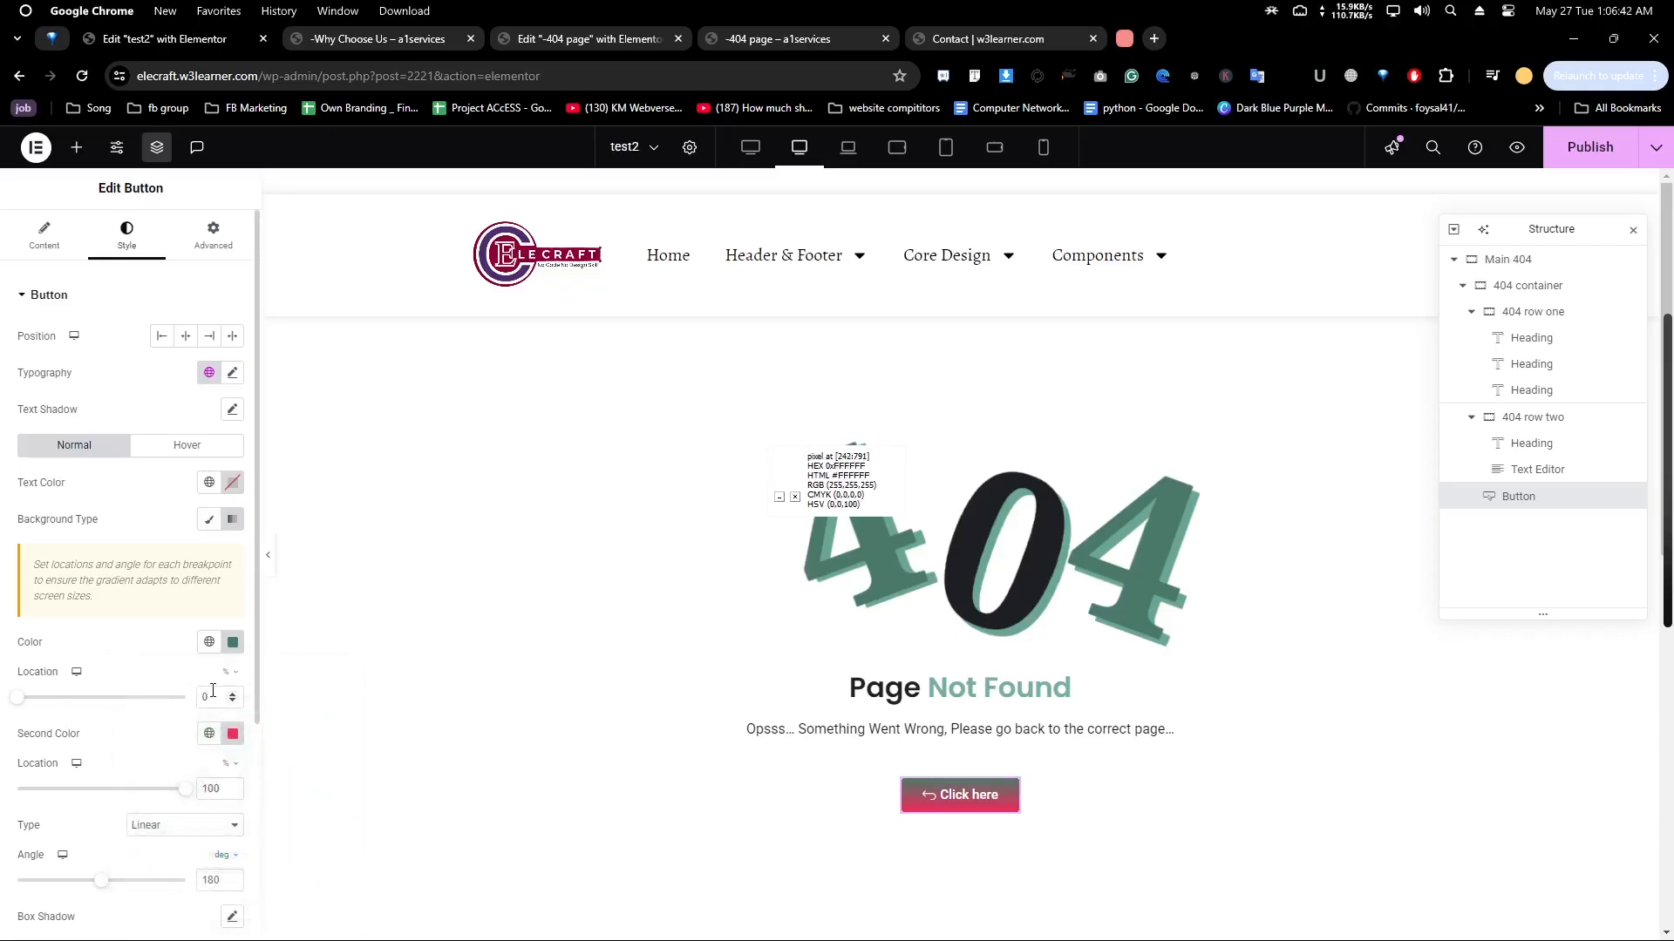
Set the second color of the button's background gradient to #68A691
{"action": "left_click", "coordinate": [233, 734]}
{"action": "double_click", "coordinate": [159, 690]}
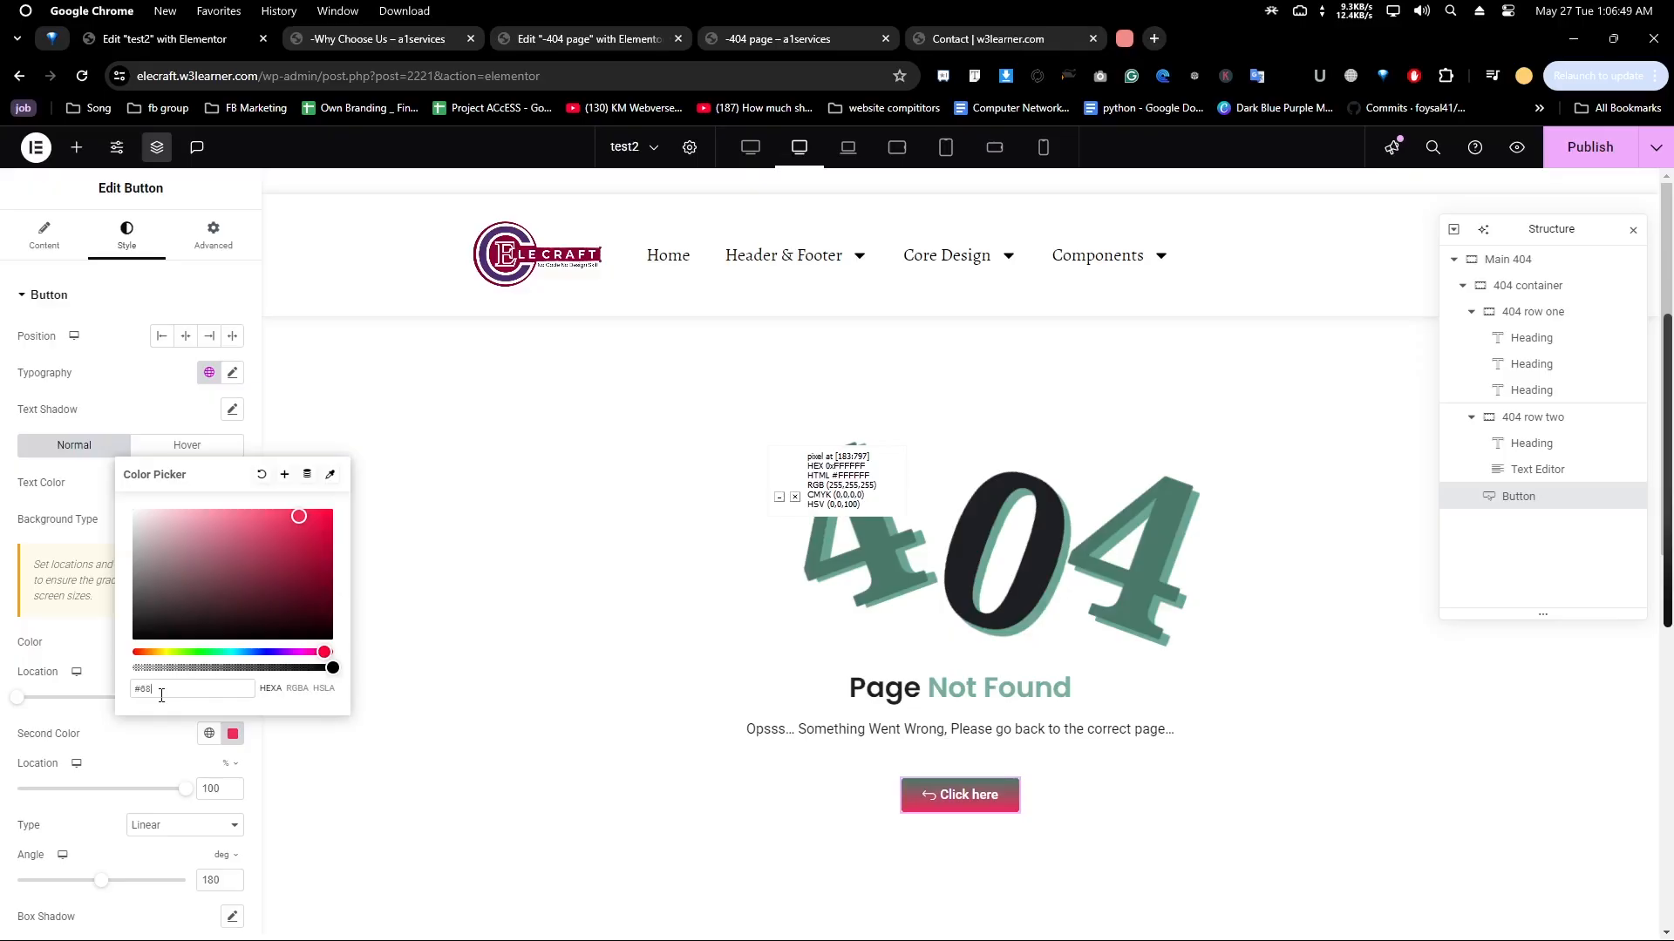
{"action": "type", "text": "68A69"}
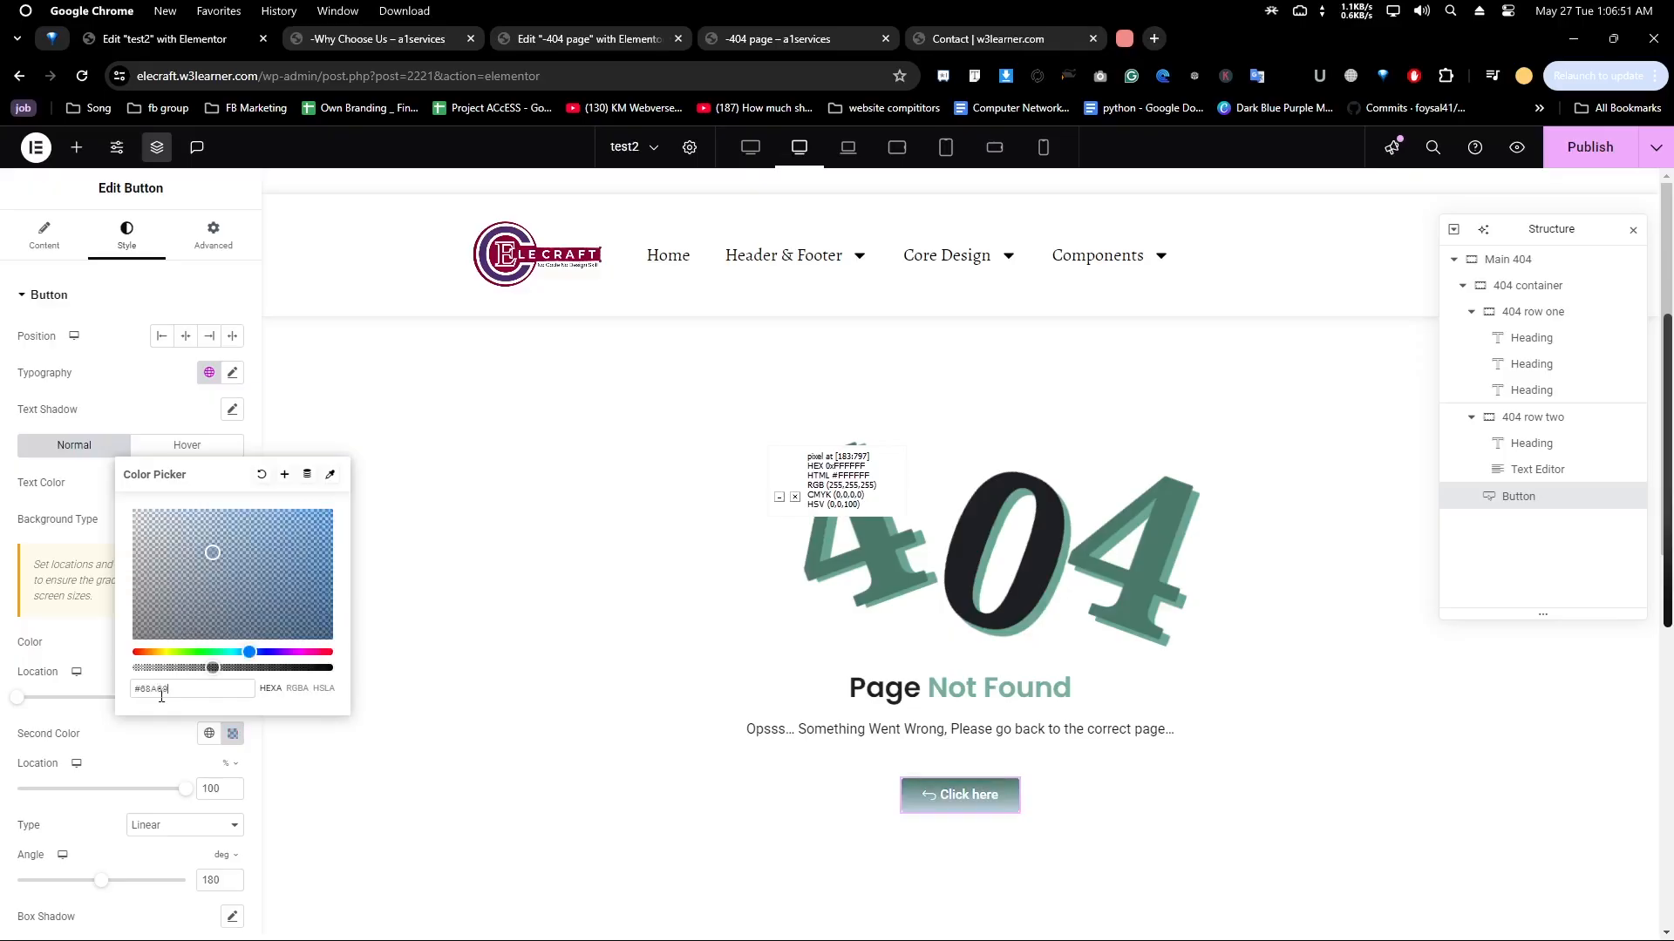
{"action": "type", "text": "1"}
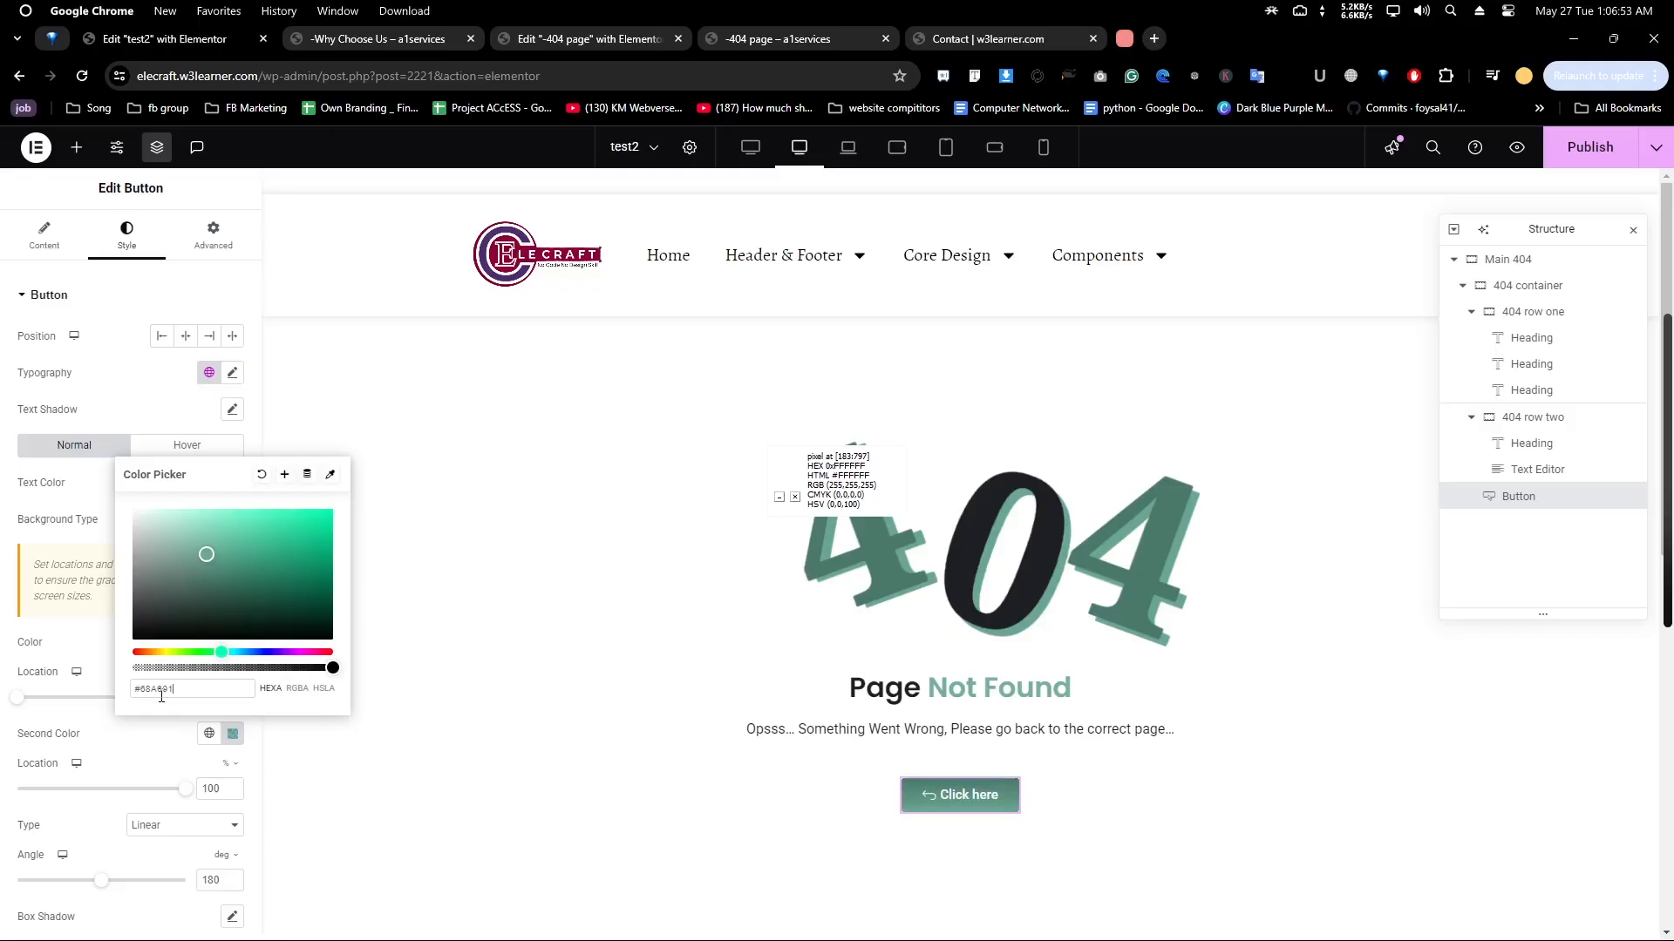
{"action": "left_click", "coordinate": [150, 755]}
Keep the button's gradient type as Linear and set its angle to 245 degrees
{"action": "left_click", "coordinate": [161, 832]}
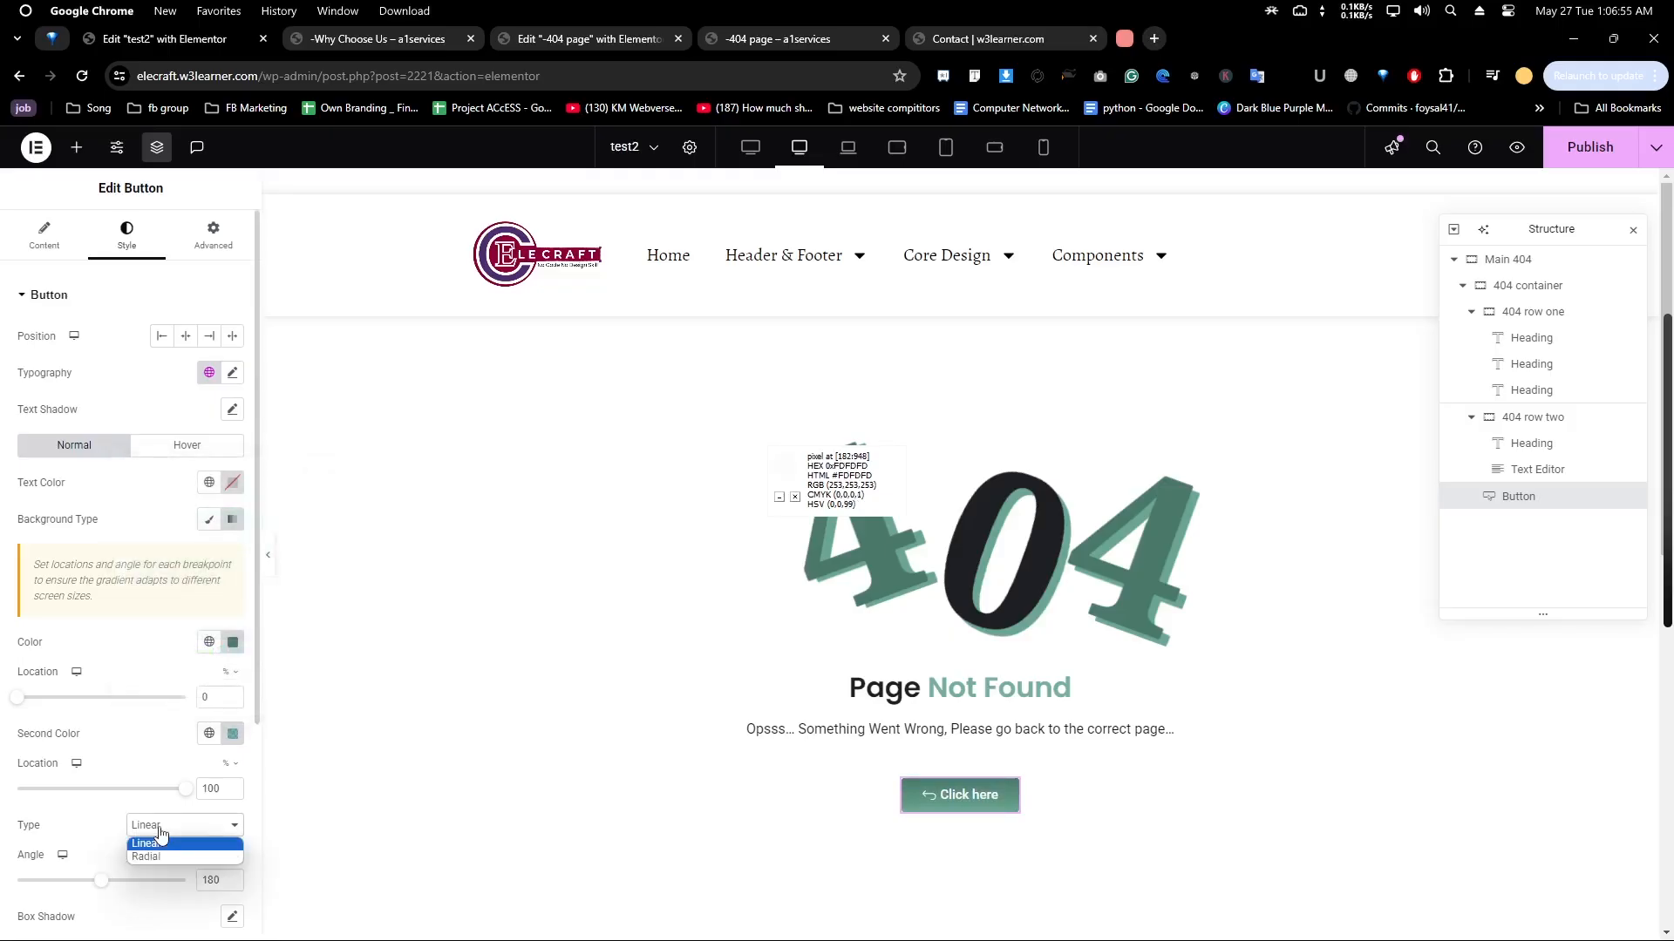
{"action": "left_click", "coordinate": [153, 846]}
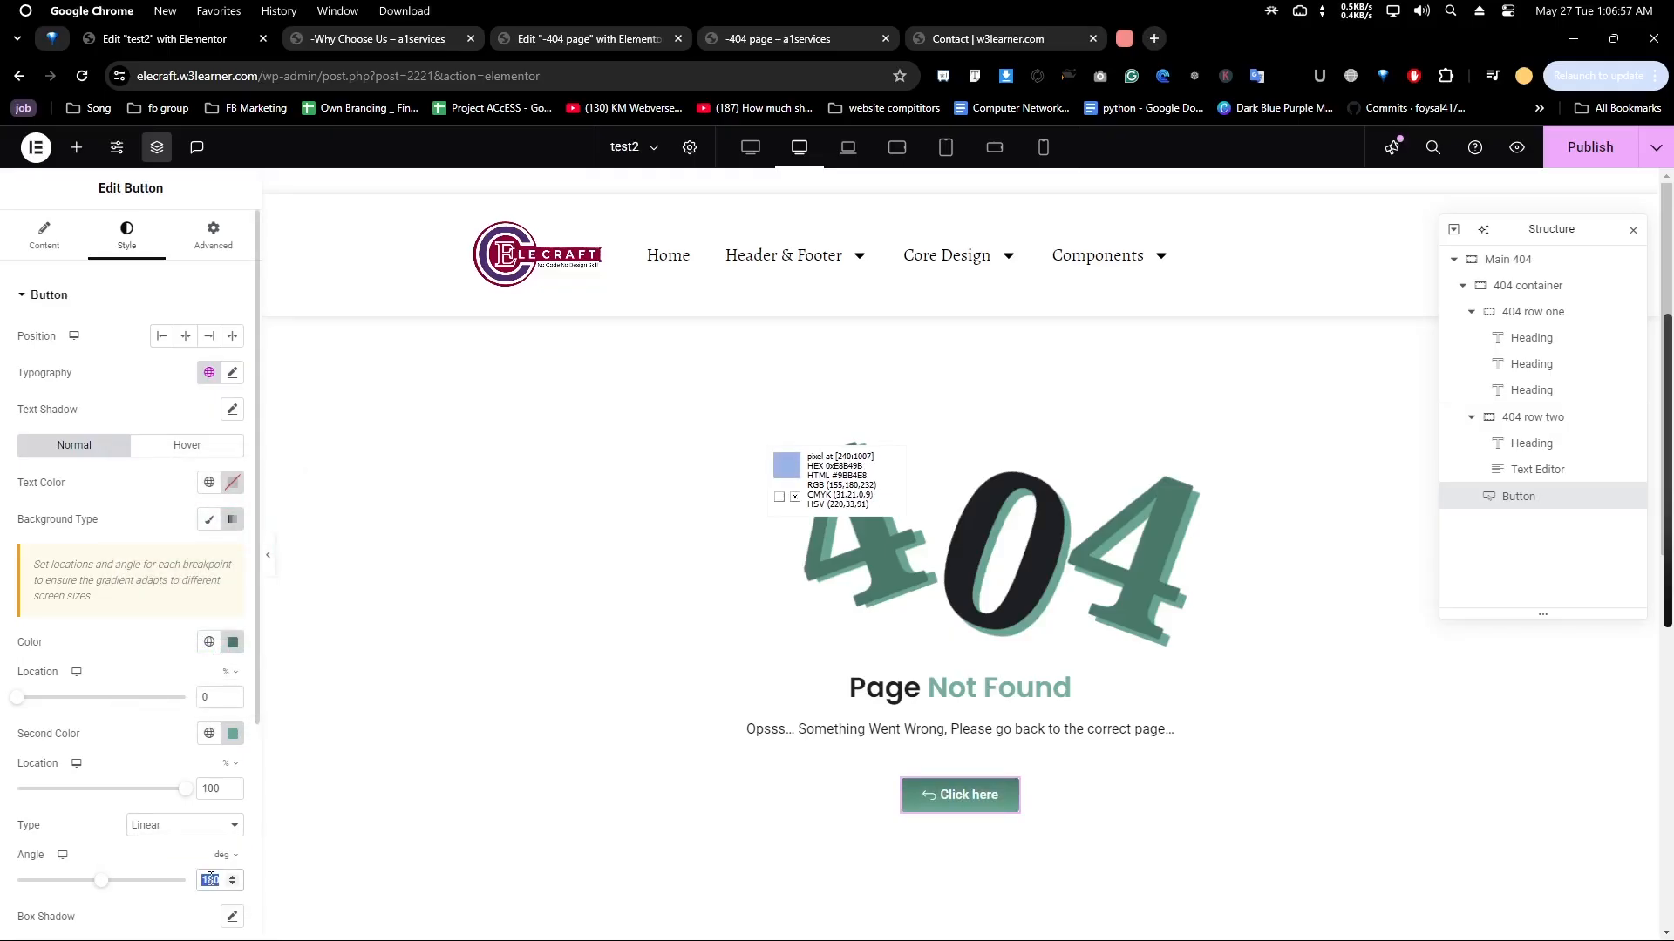
{"action": "type", "text": "1"}
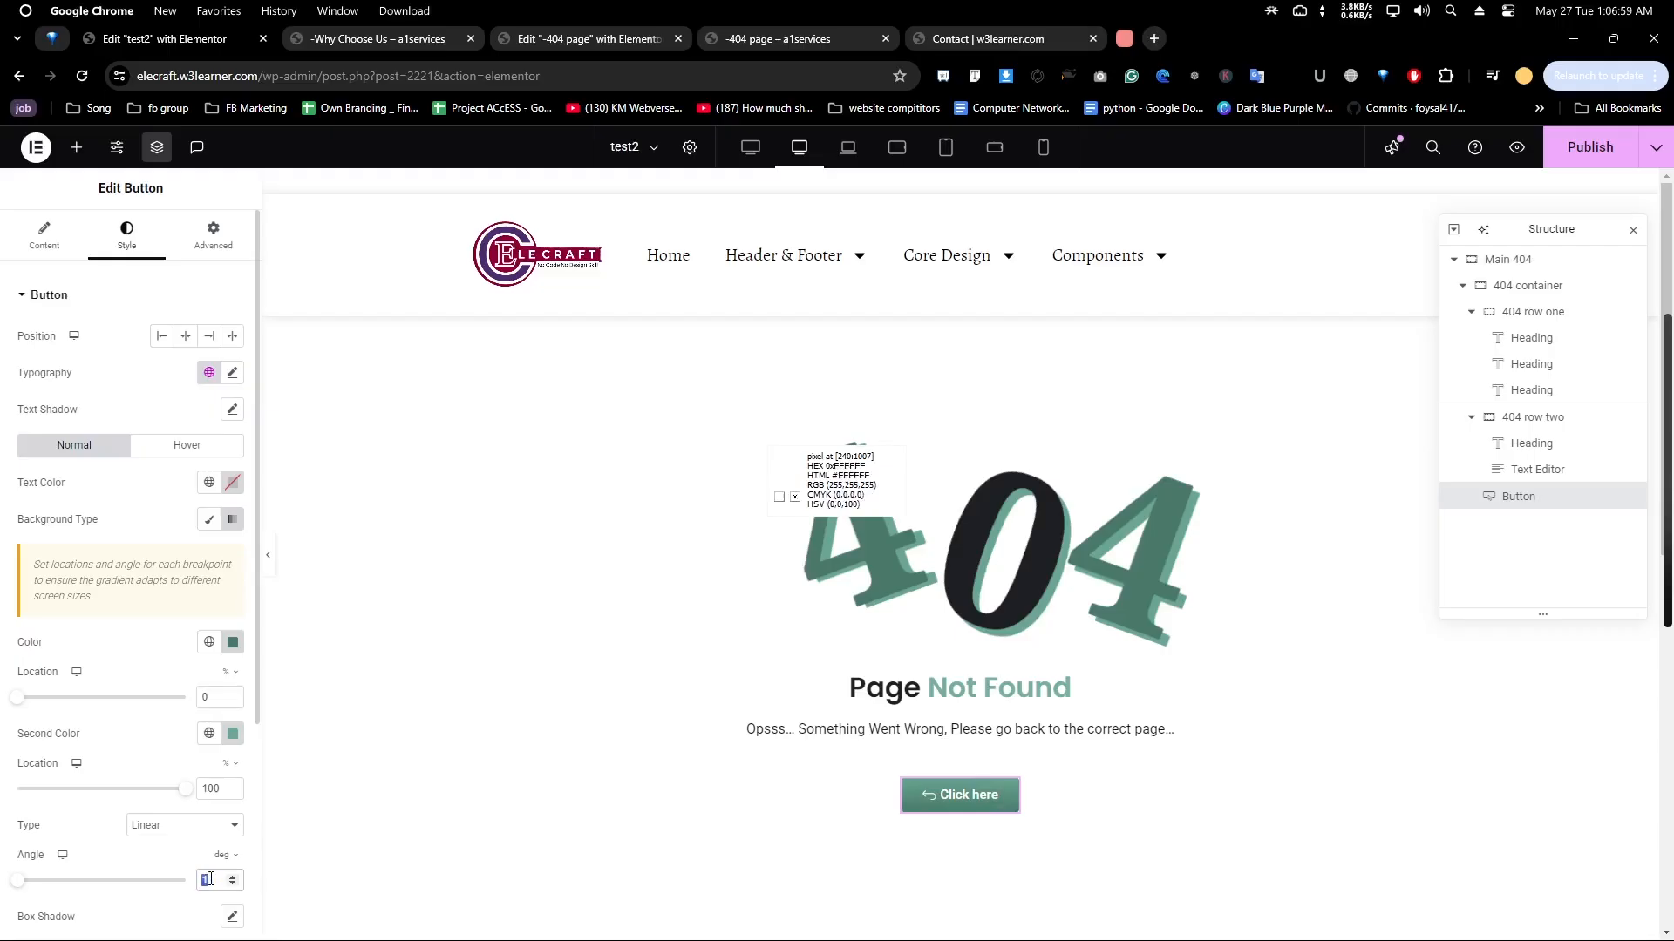
{"action": "type", "text": "24"}
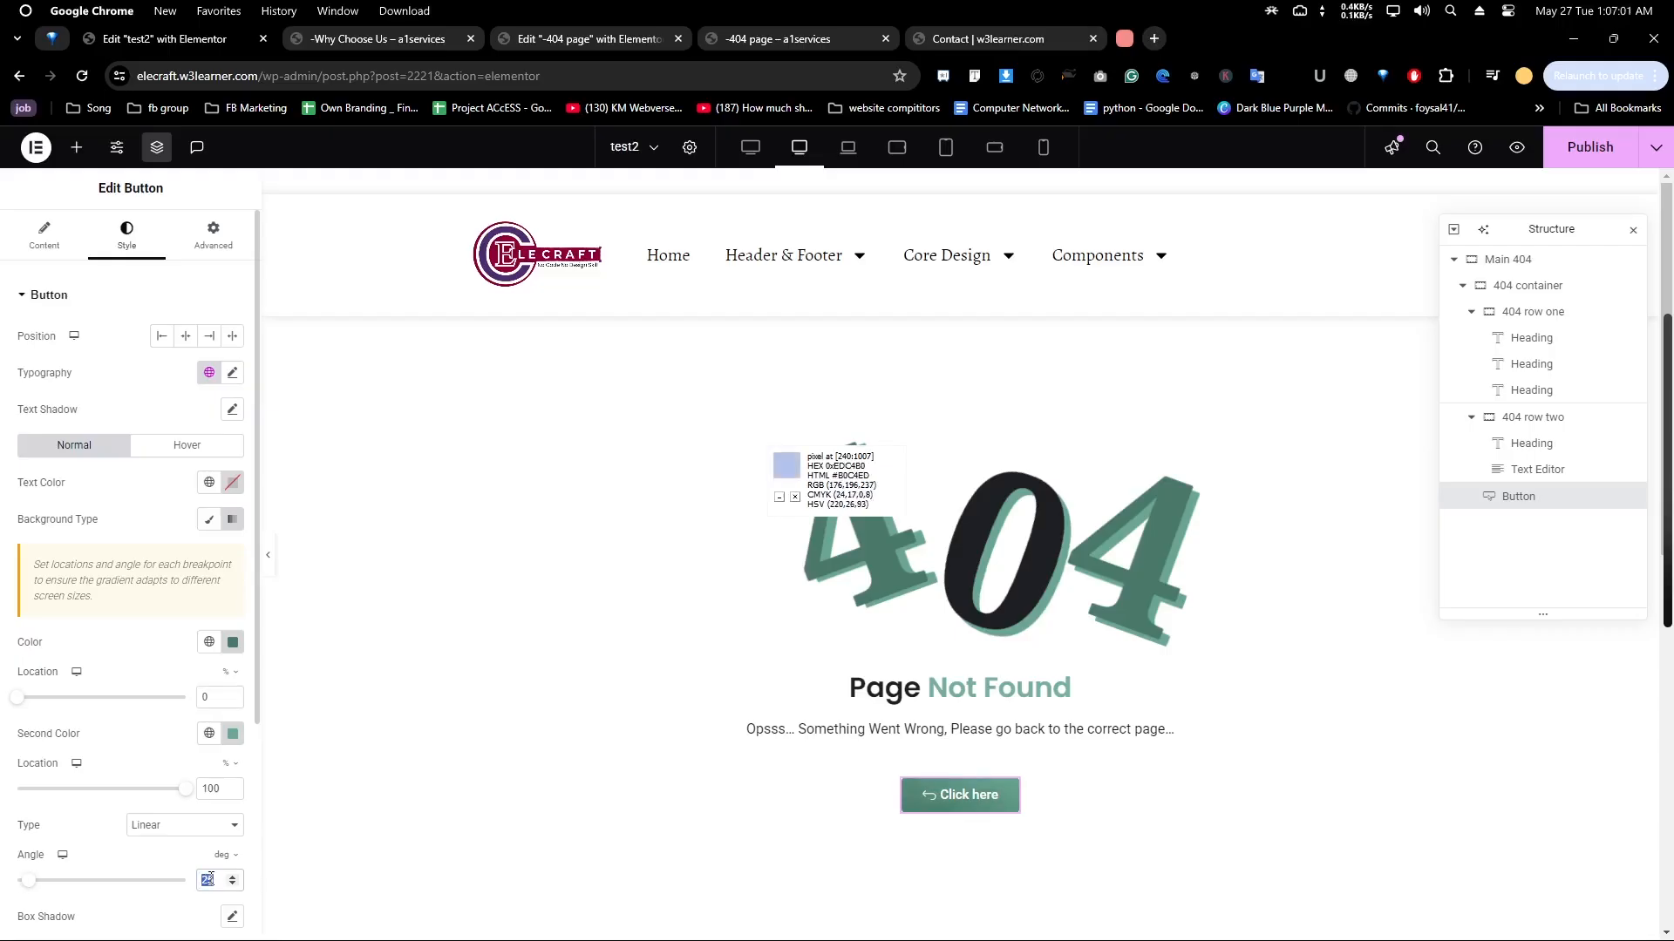
{"action": "type", "text": "5"}
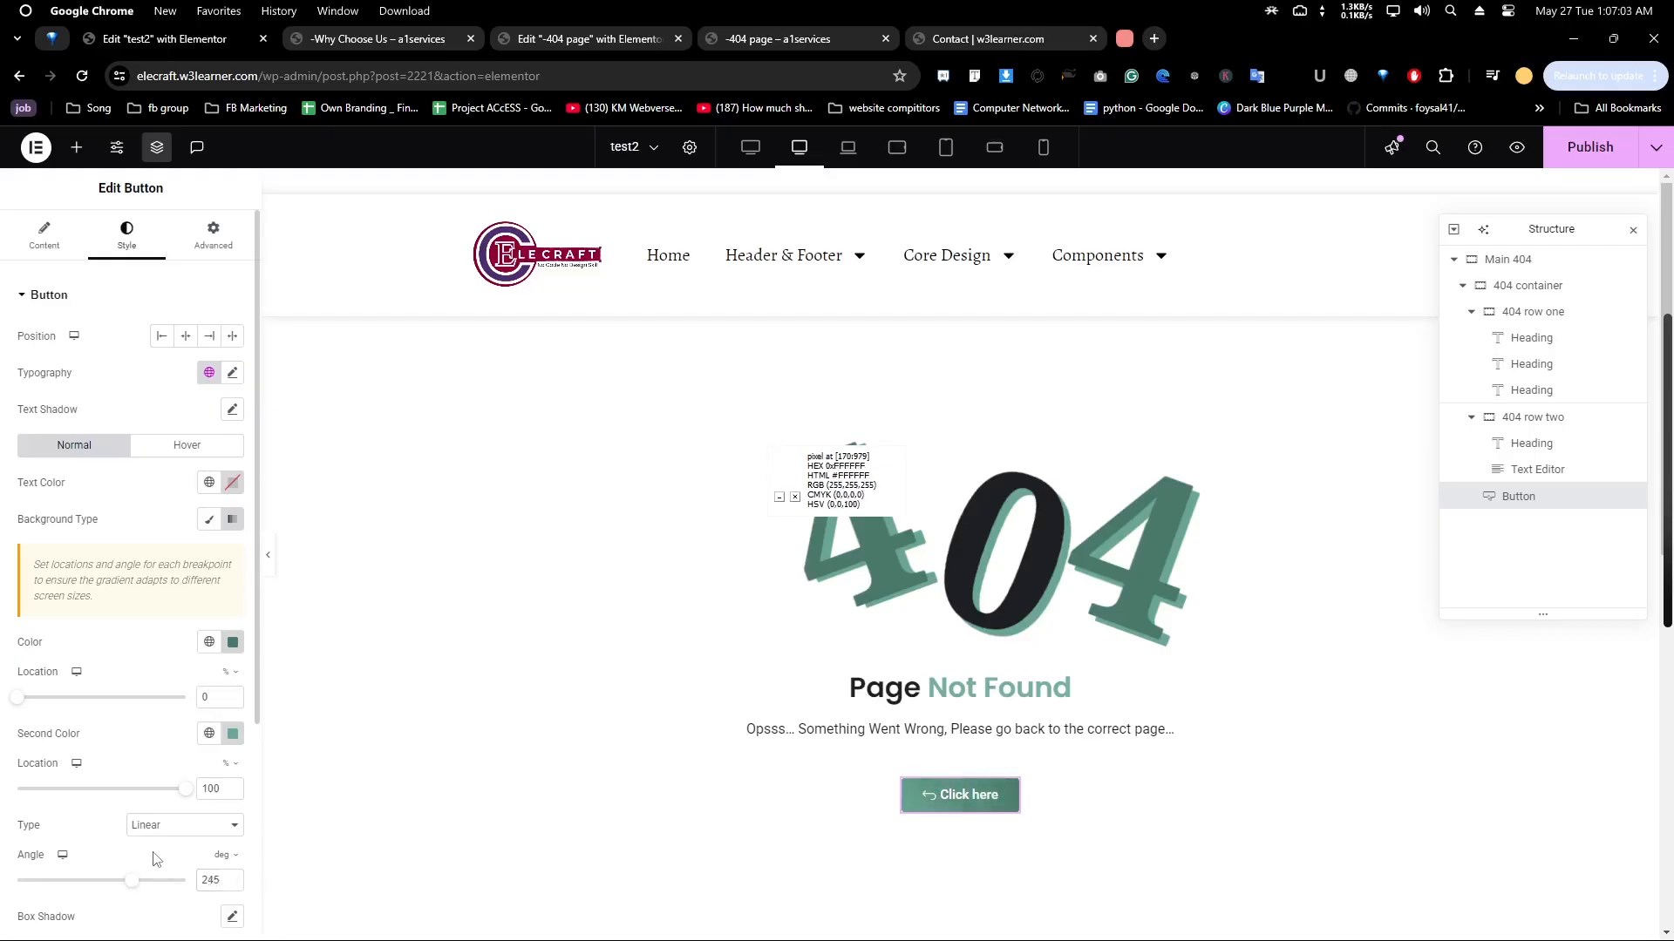
Switch the button's padding unit to em and unlink its four side values
{"action": "scroll", "coordinate": [160, 843], "scroll_direction": "down", "scroll_amount": 3}
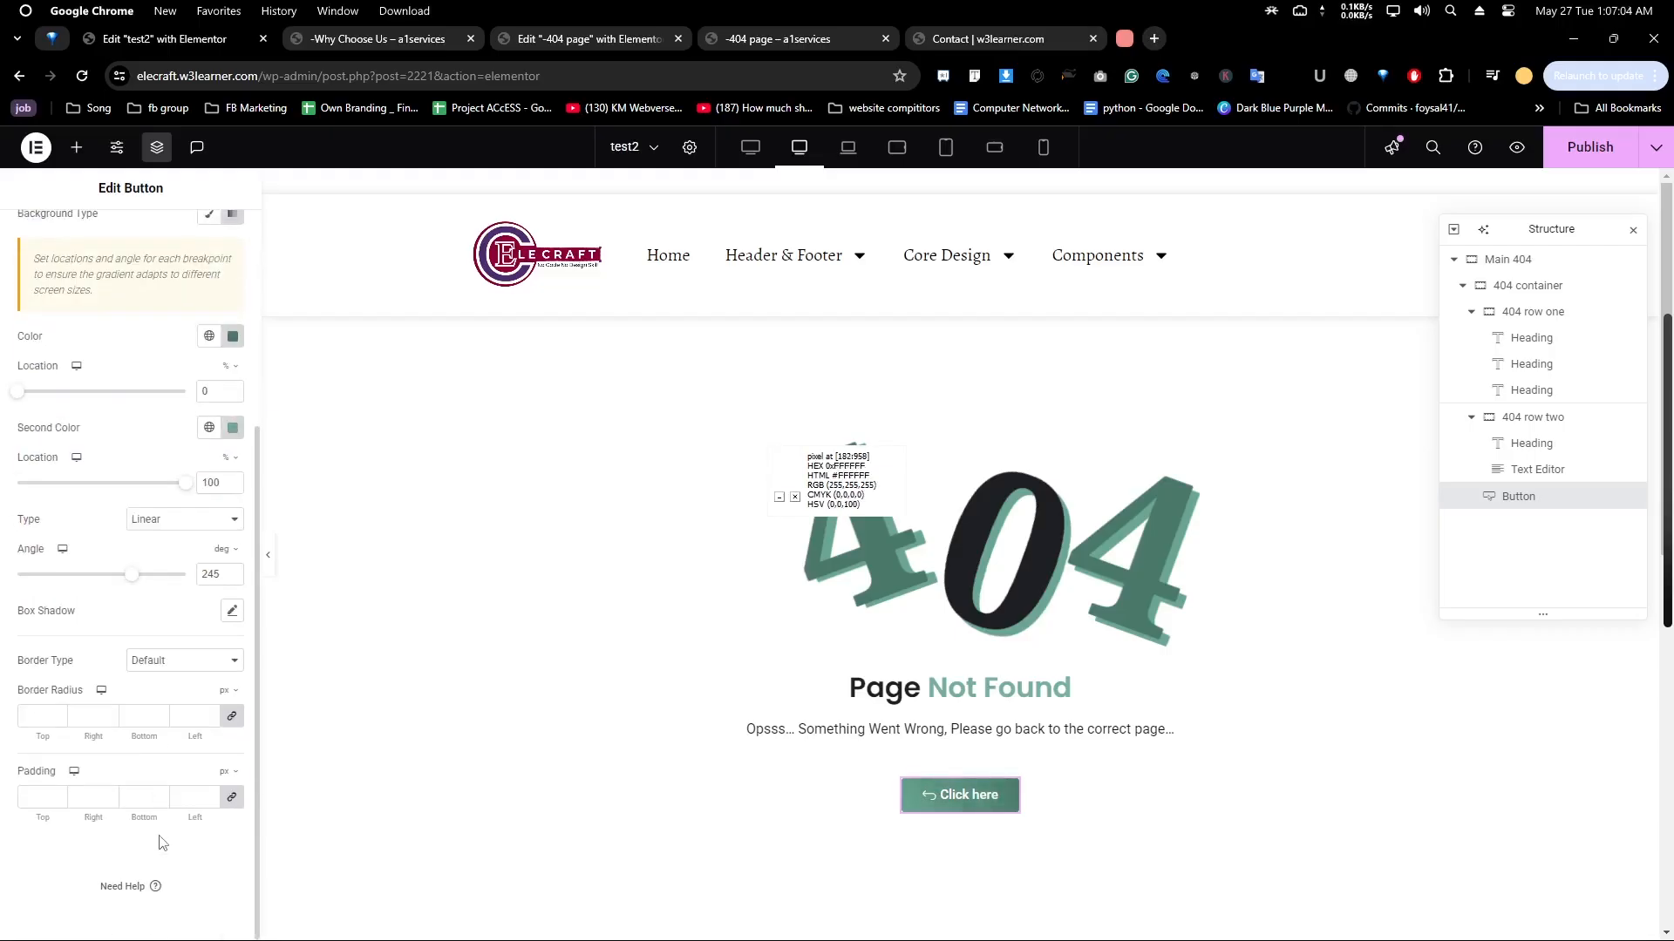
{"action": "left_click", "coordinate": [228, 773]}
{"action": "left_click", "coordinate": [229, 796]}
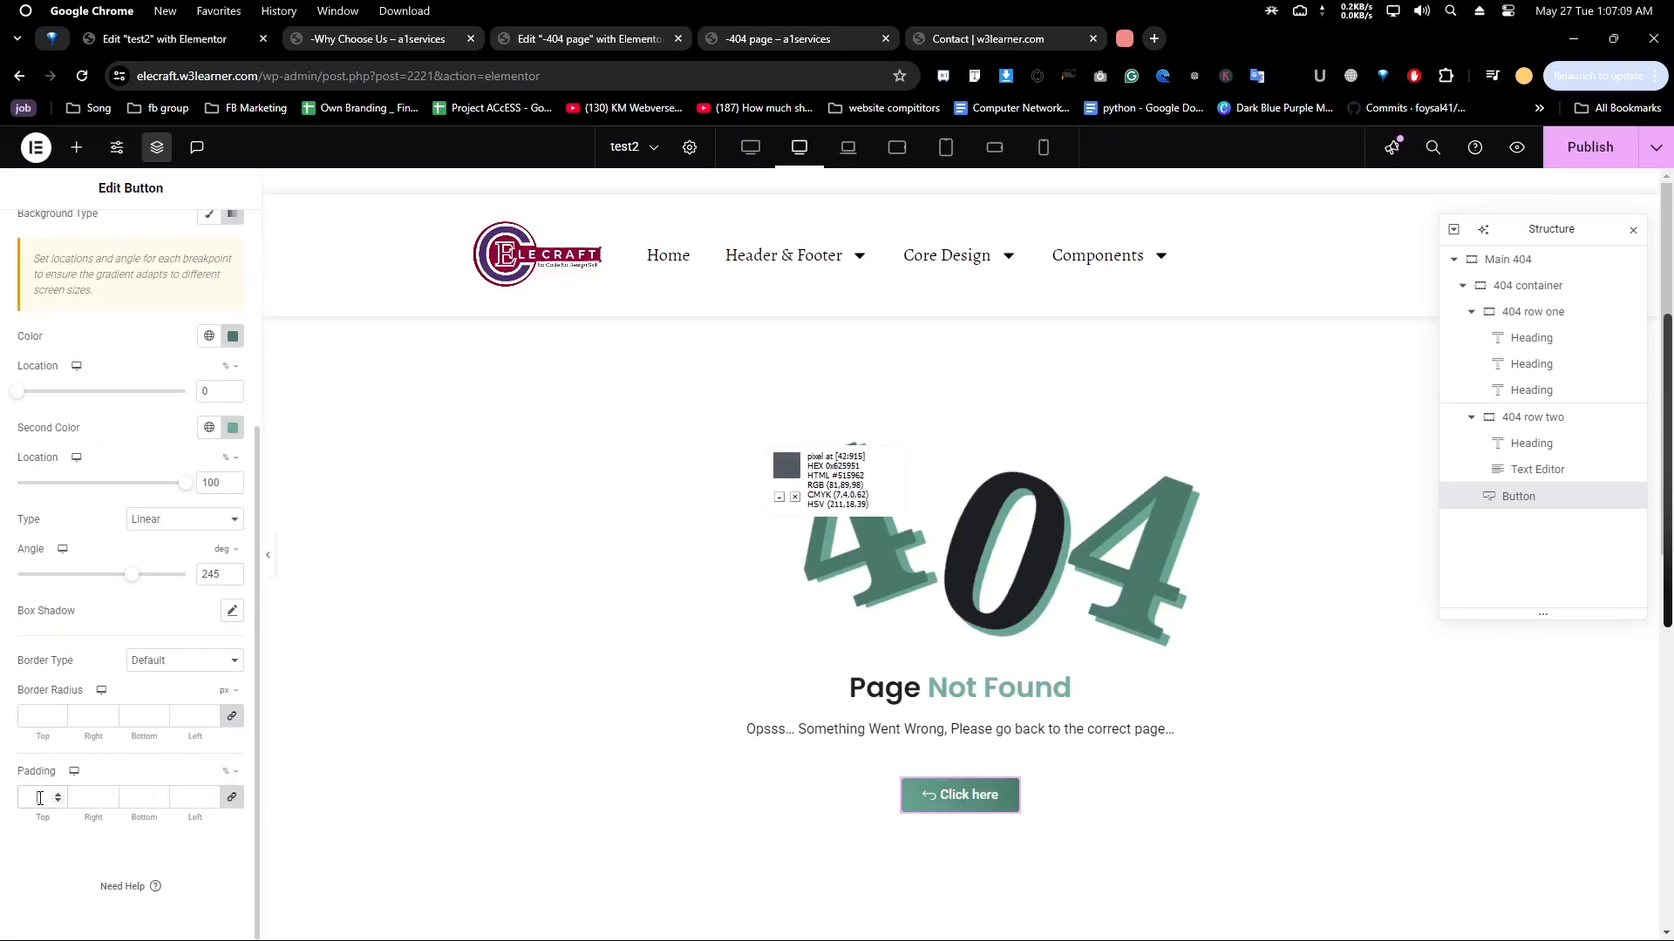
{"action": "left_click", "coordinate": [227, 772]}
{"action": "left_click", "coordinate": [226, 825]}
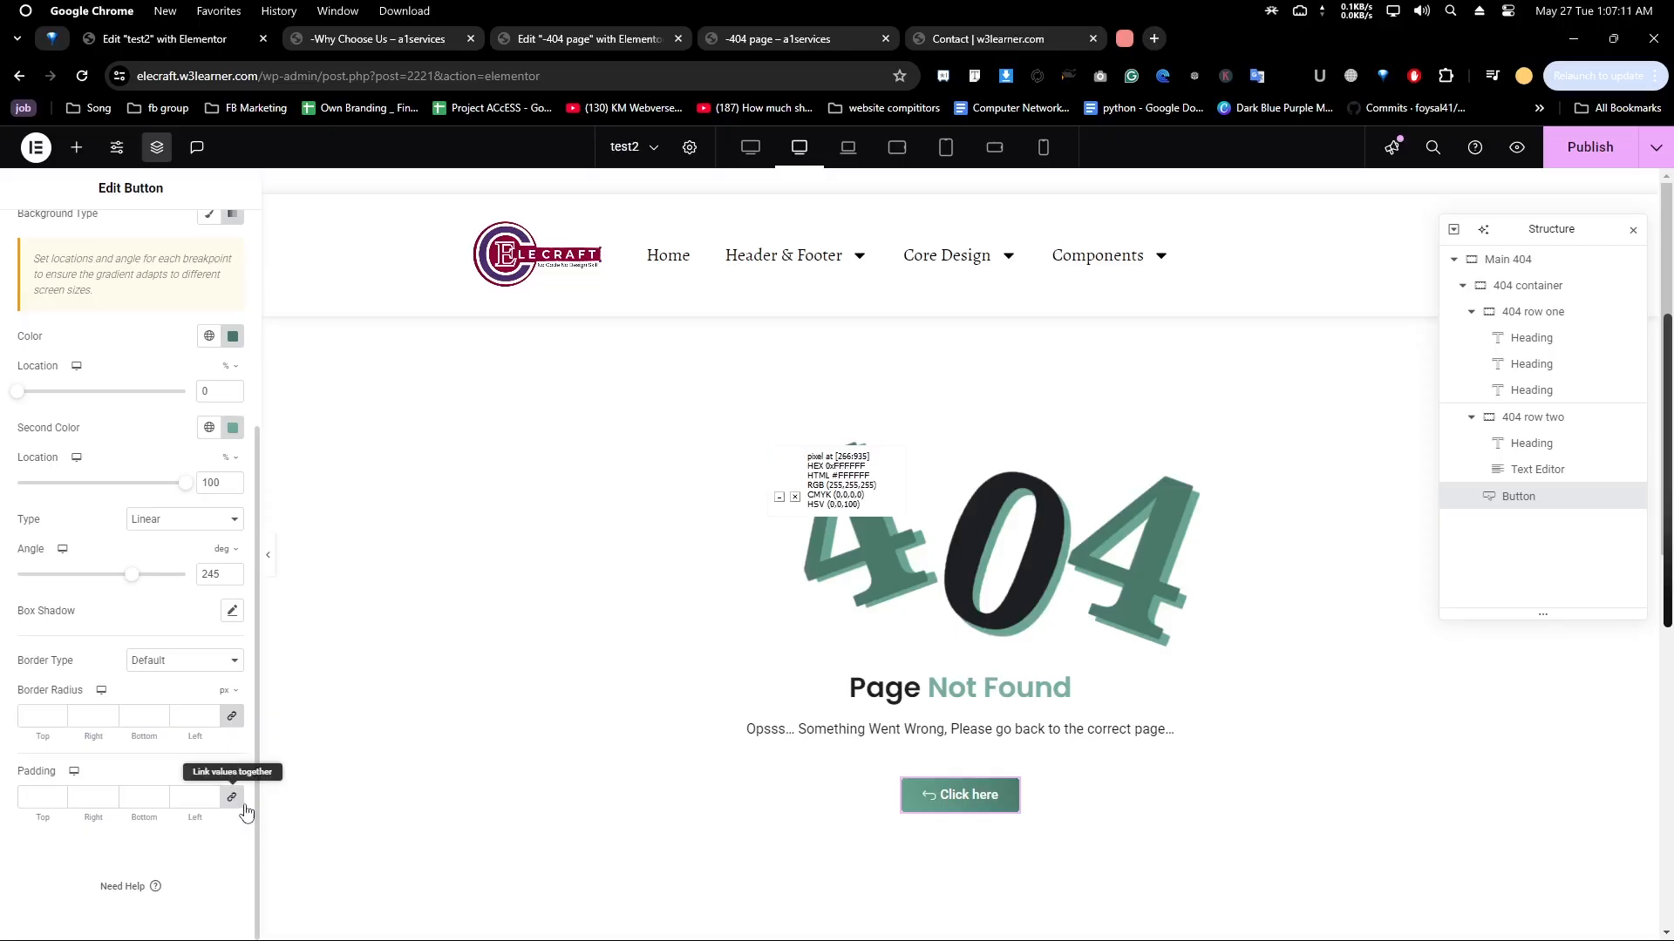
{"action": "left_click", "coordinate": [231, 802]}
Set the button's padding to 1 em top, 2 em right, 1 em bottom and 2 em left
{"action": "double_click", "coordinate": [32, 797]}
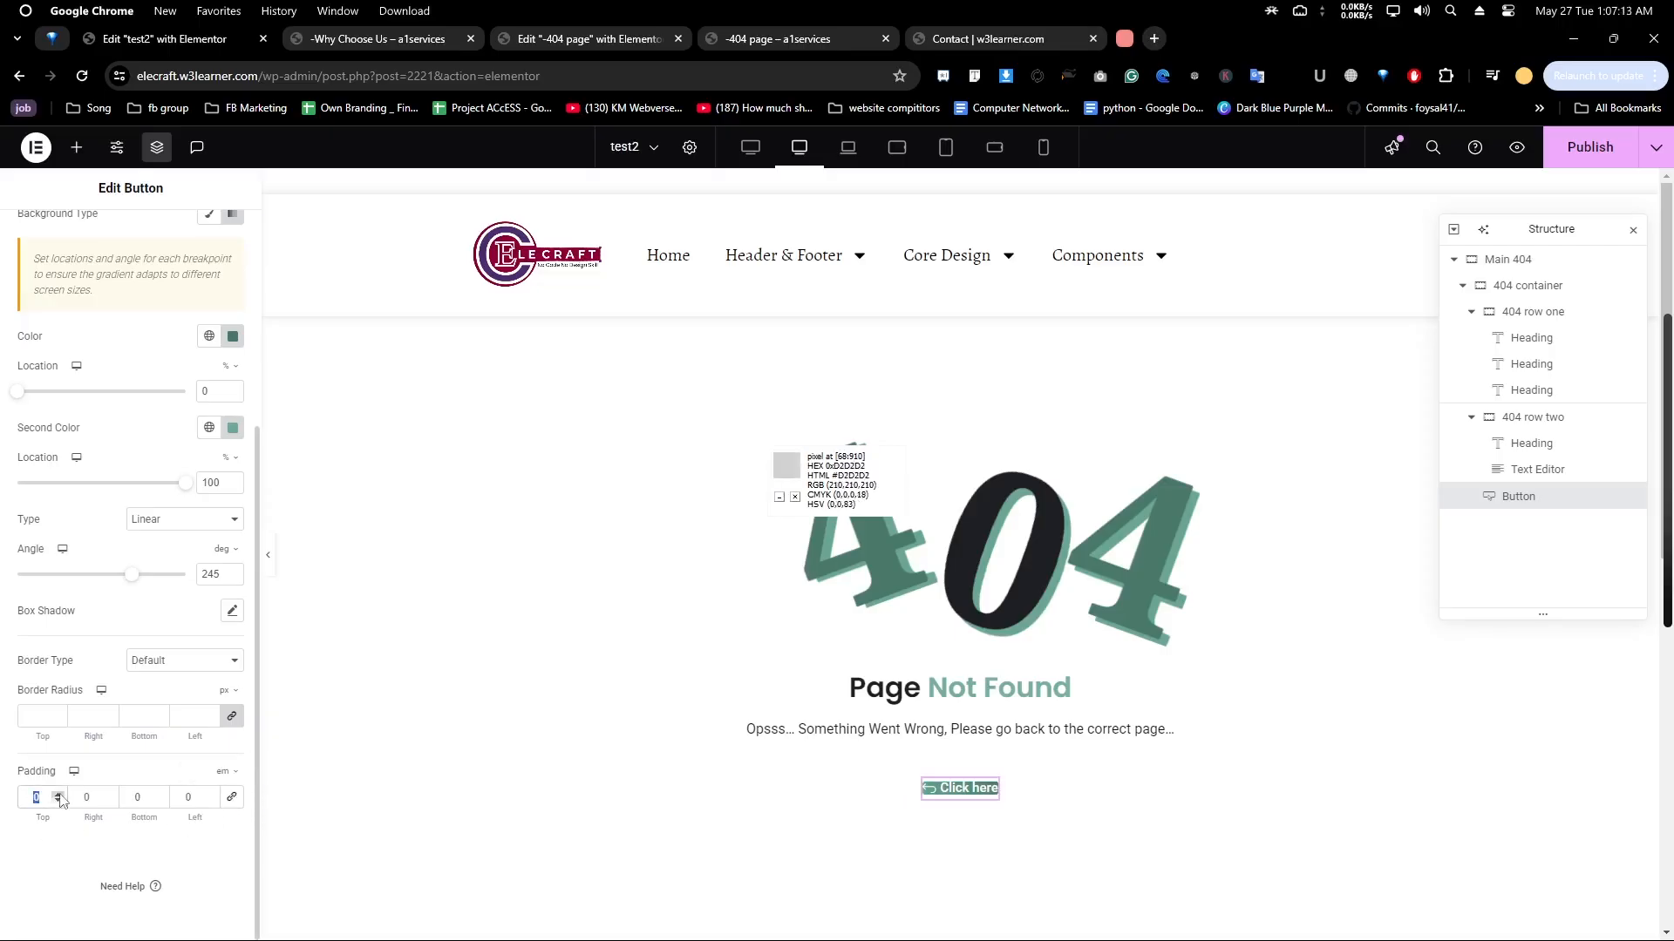
{"action": "left_click", "coordinate": [57, 794]}
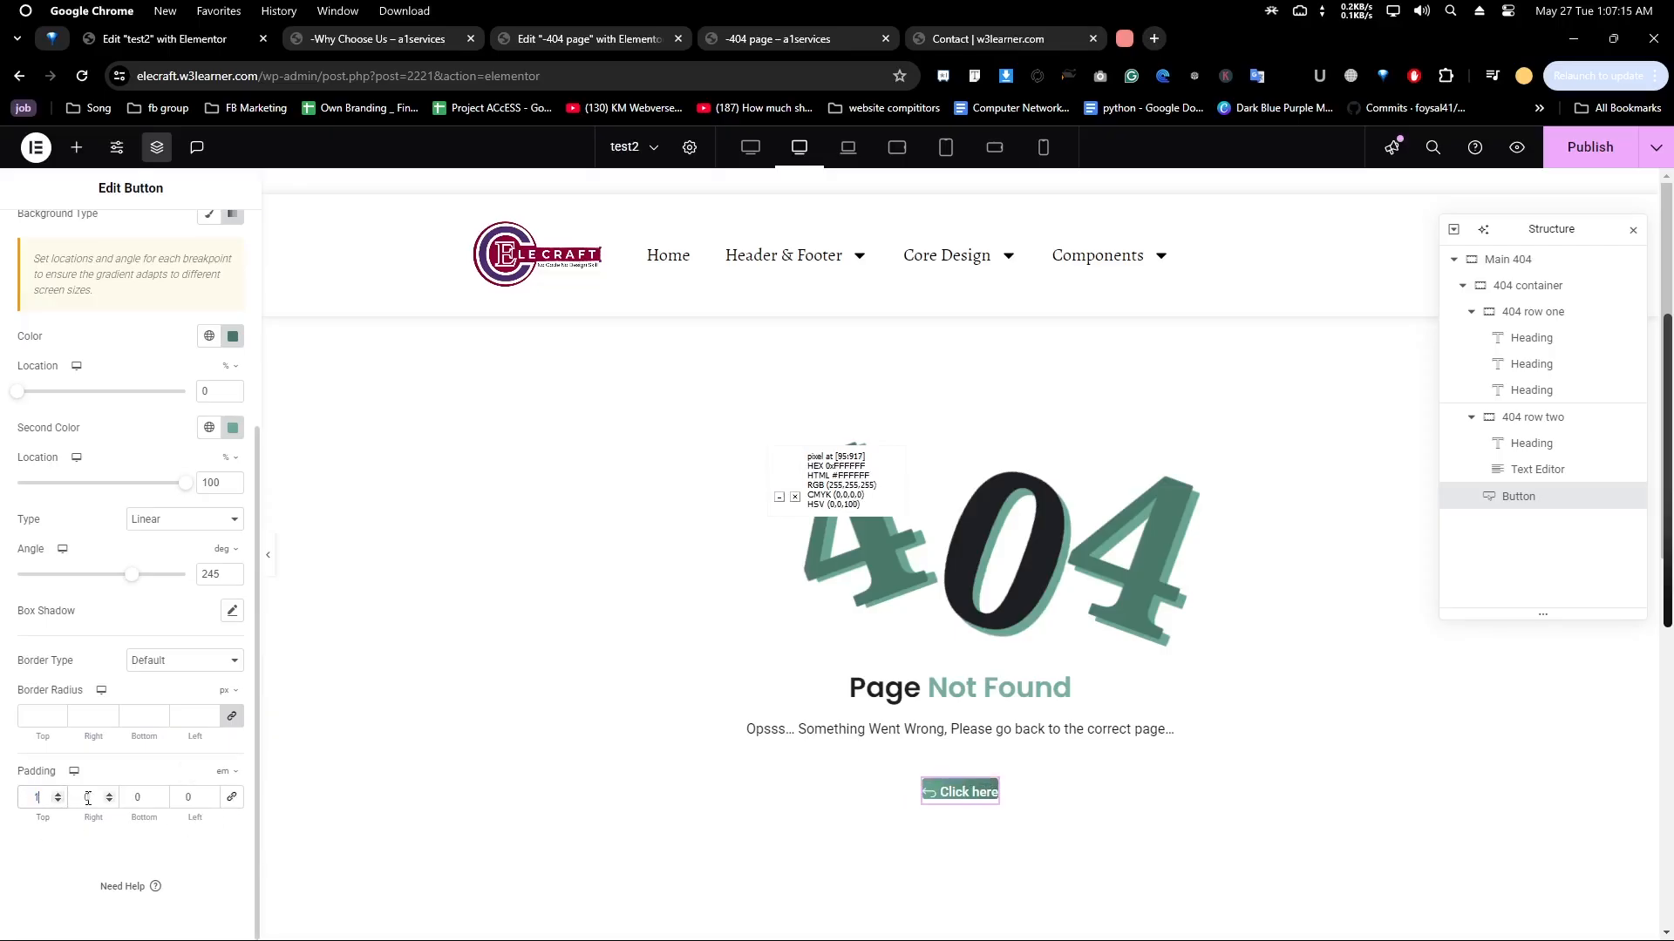
{"action": "double_click", "coordinate": [85, 797]}
{"action": "type", "text": "2"}
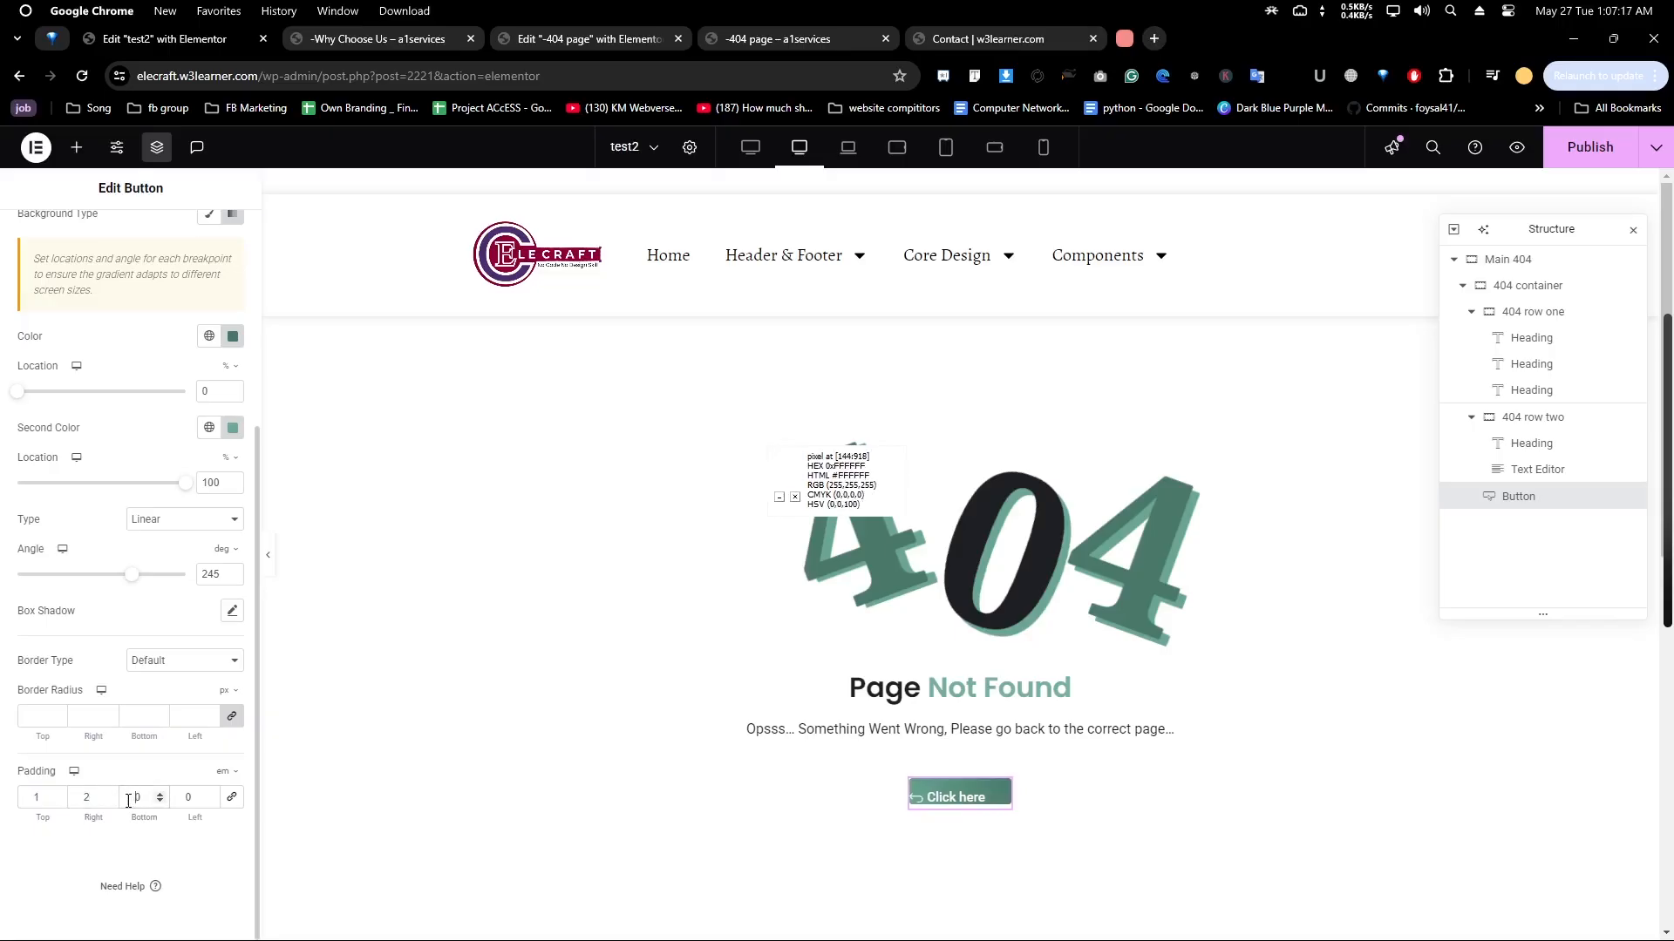
{"action": "double_click", "coordinate": [137, 797]}
{"action": "type", "text": "1"}
{"action": "type", "text": "2"}
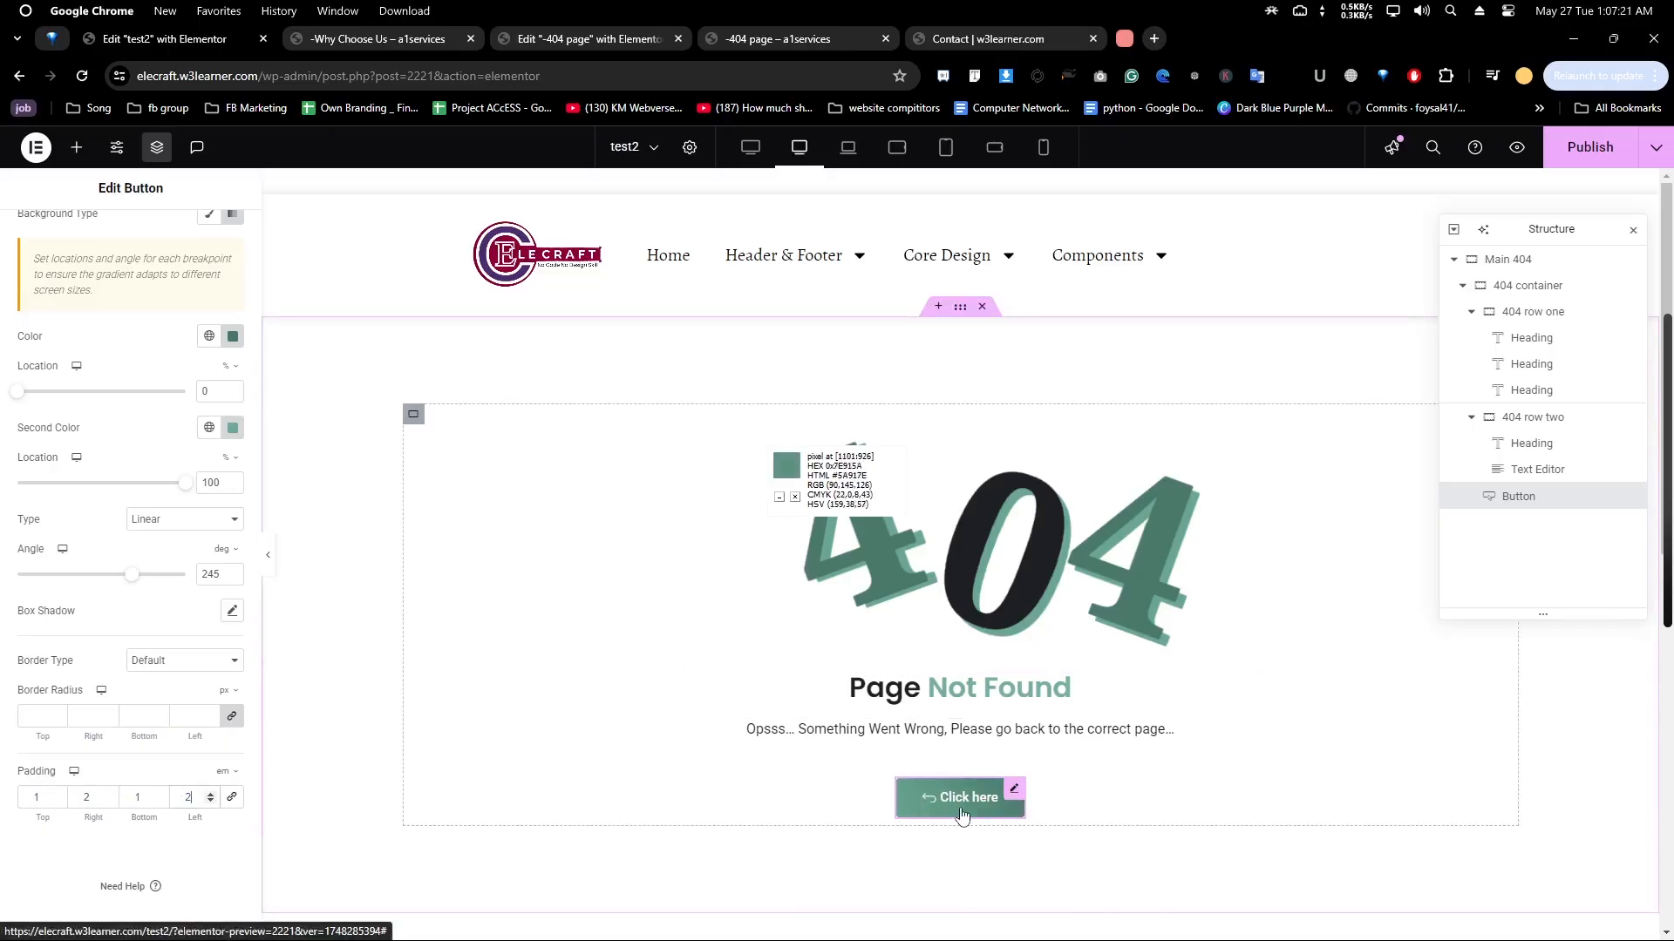
{"action": "left_click", "coordinate": [116, 614]}
Give the button's hover state a gradient background and set its first color to #497969
{"action": "scroll", "coordinate": [119, 620], "scroll_direction": "up", "scroll_amount": 3}
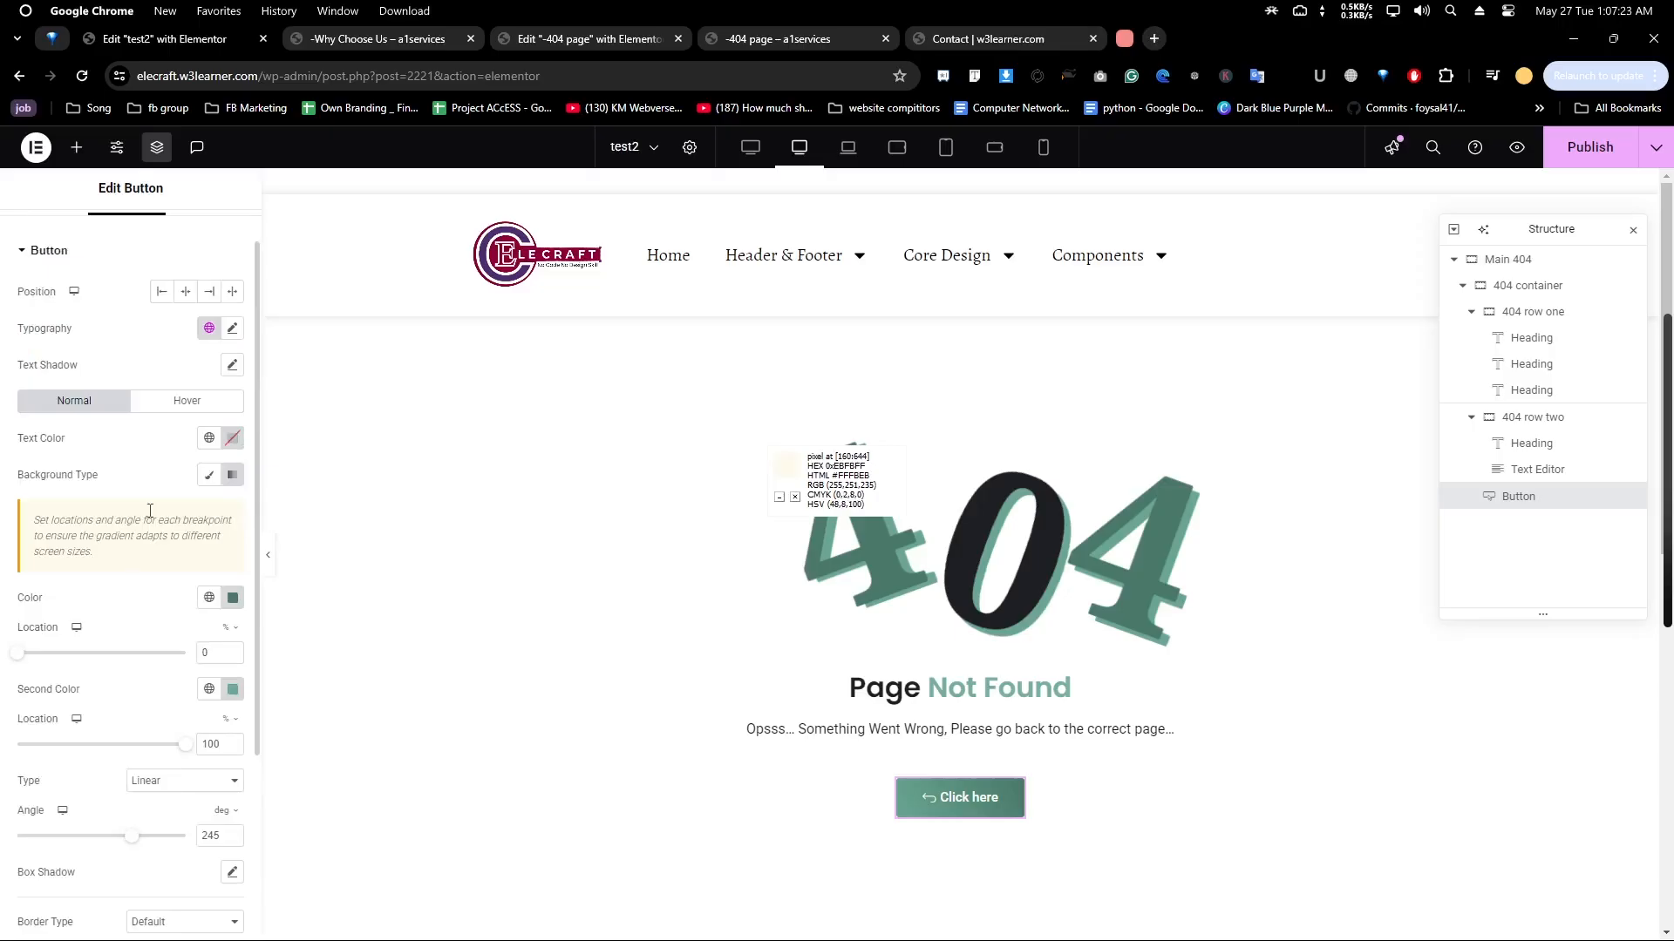
{"action": "left_click", "coordinate": [174, 404]}
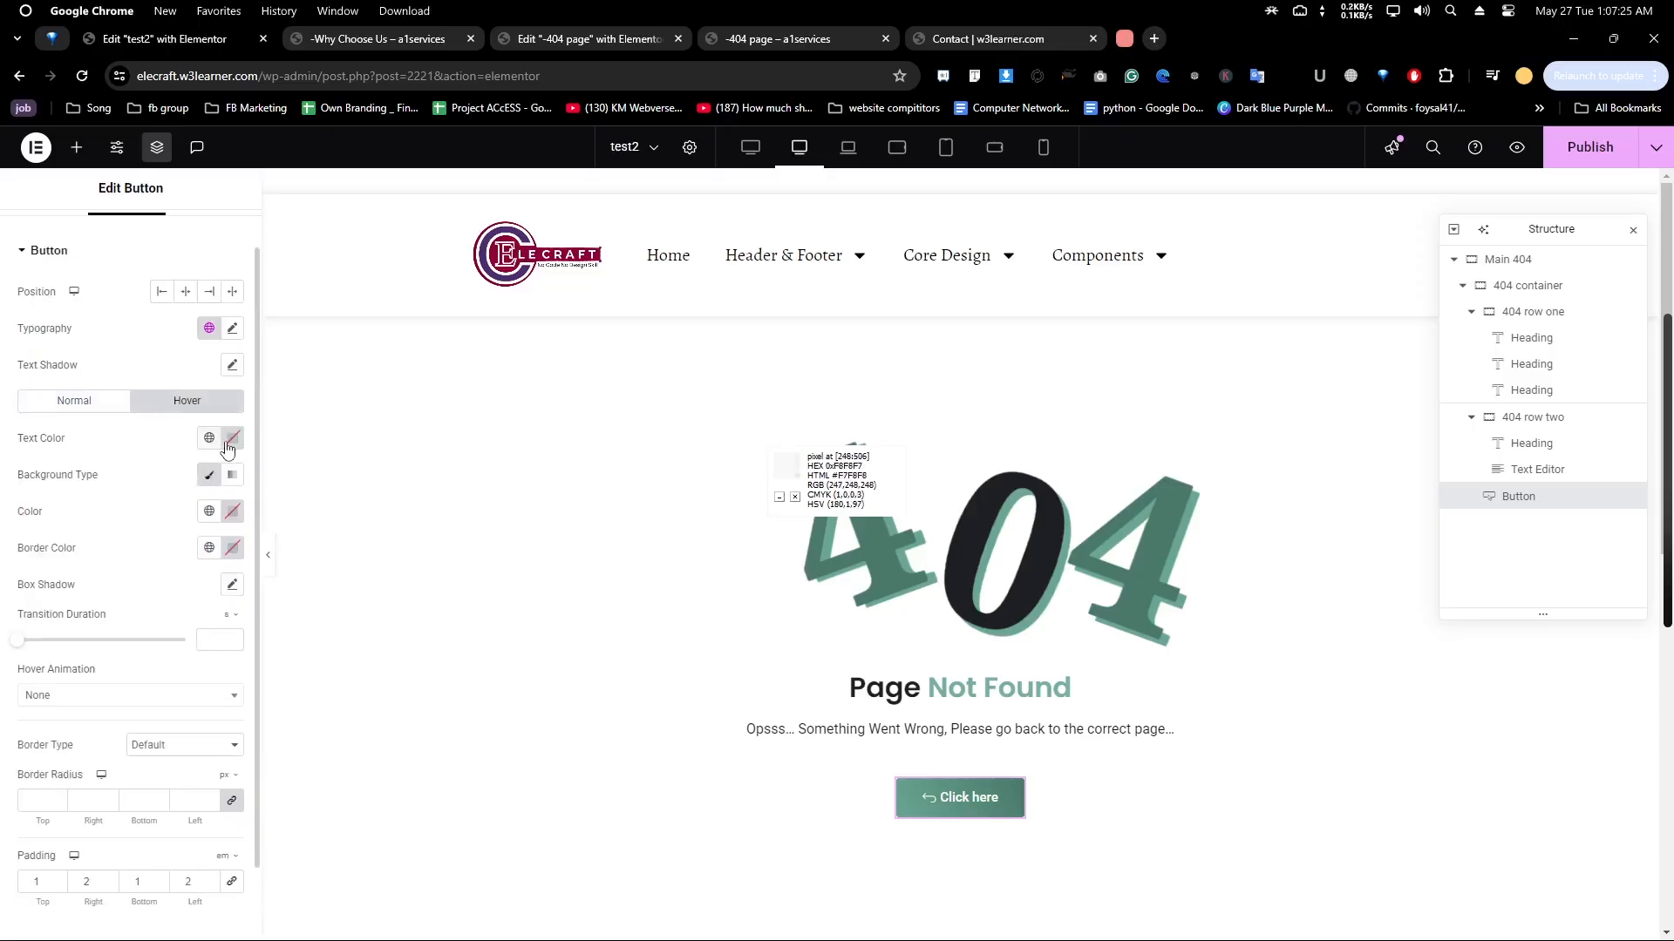
{"action": "left_click", "coordinate": [232, 476]}
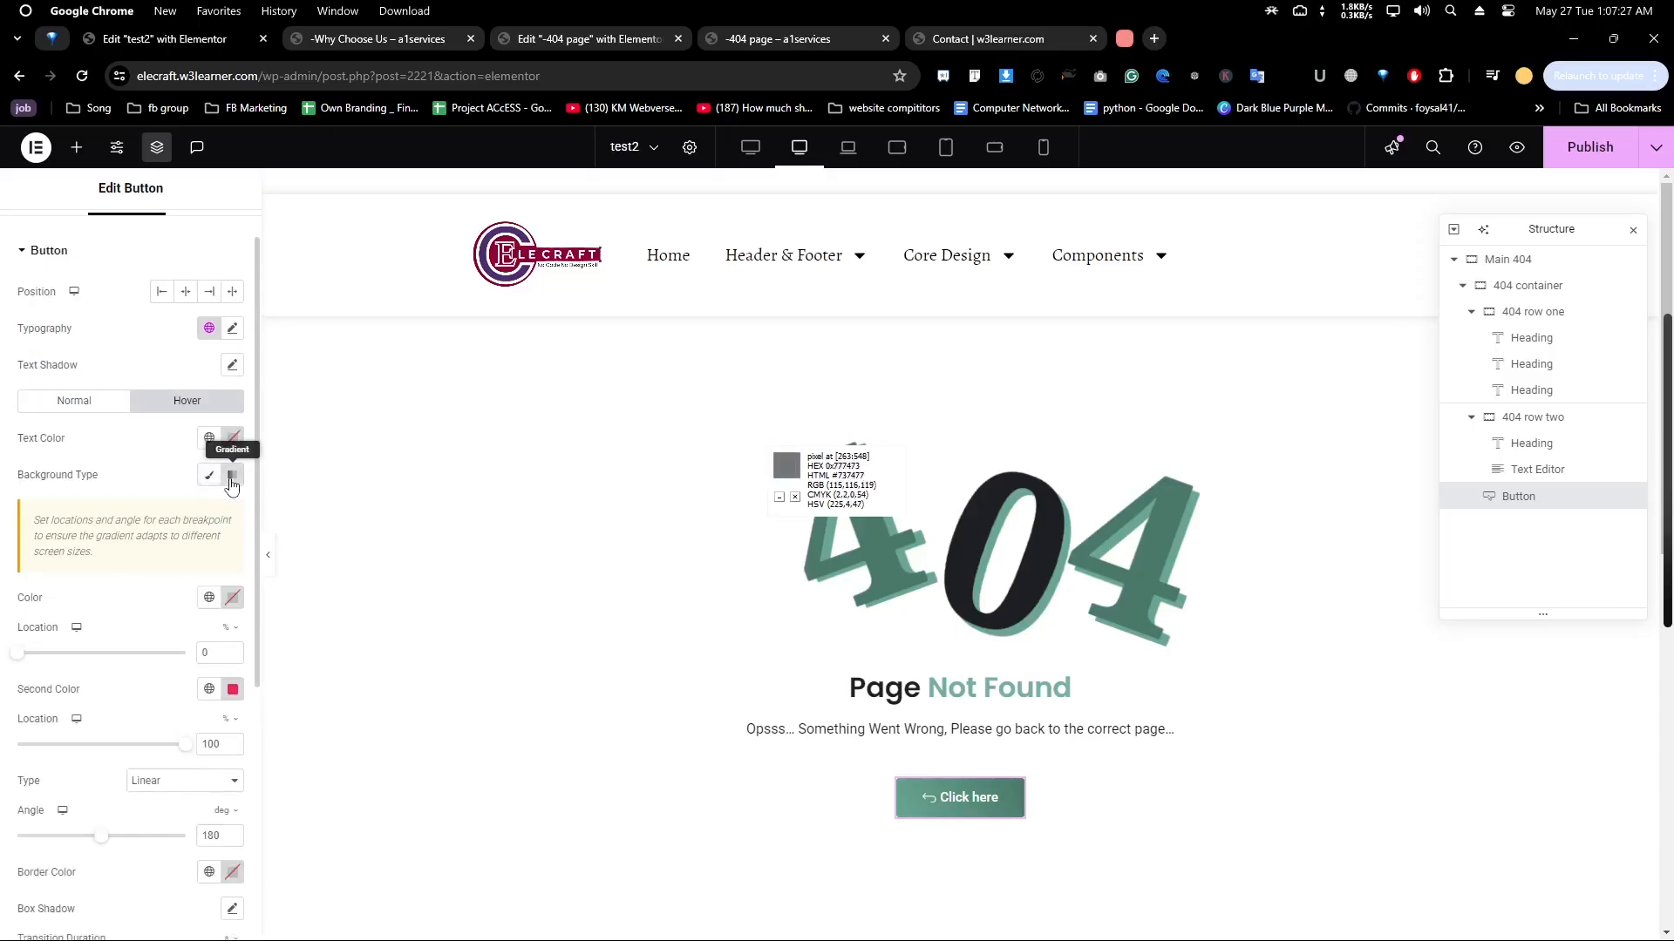
{"action": "left_click", "coordinate": [233, 599]}
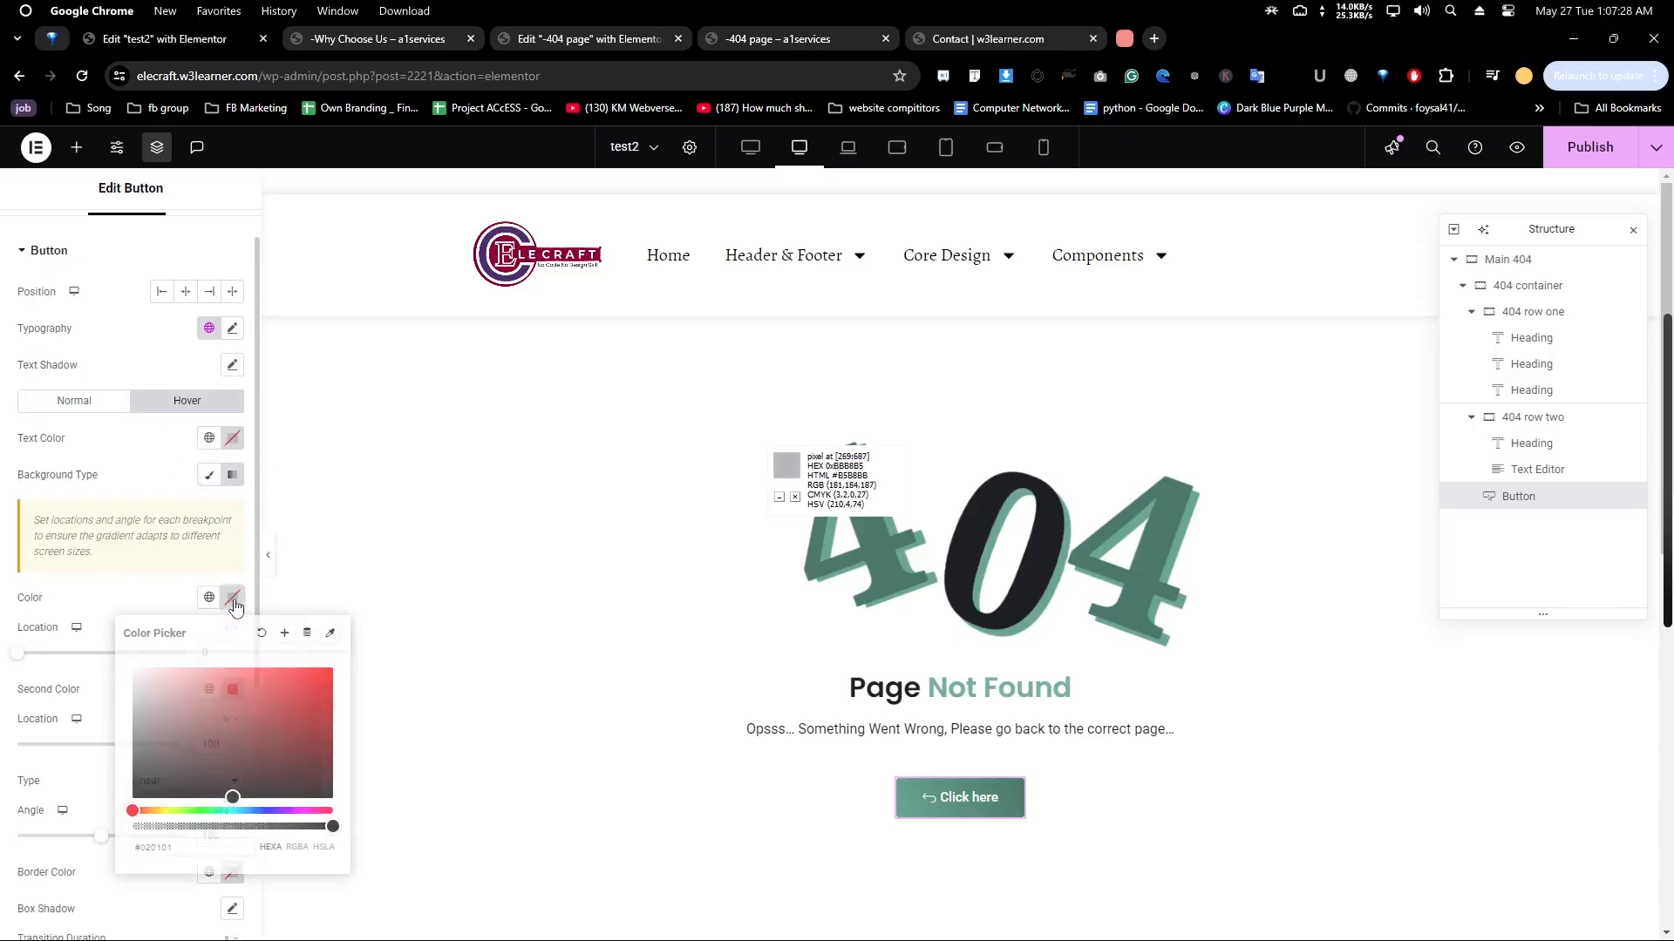
{"action": "double_click", "coordinate": [157, 846]}
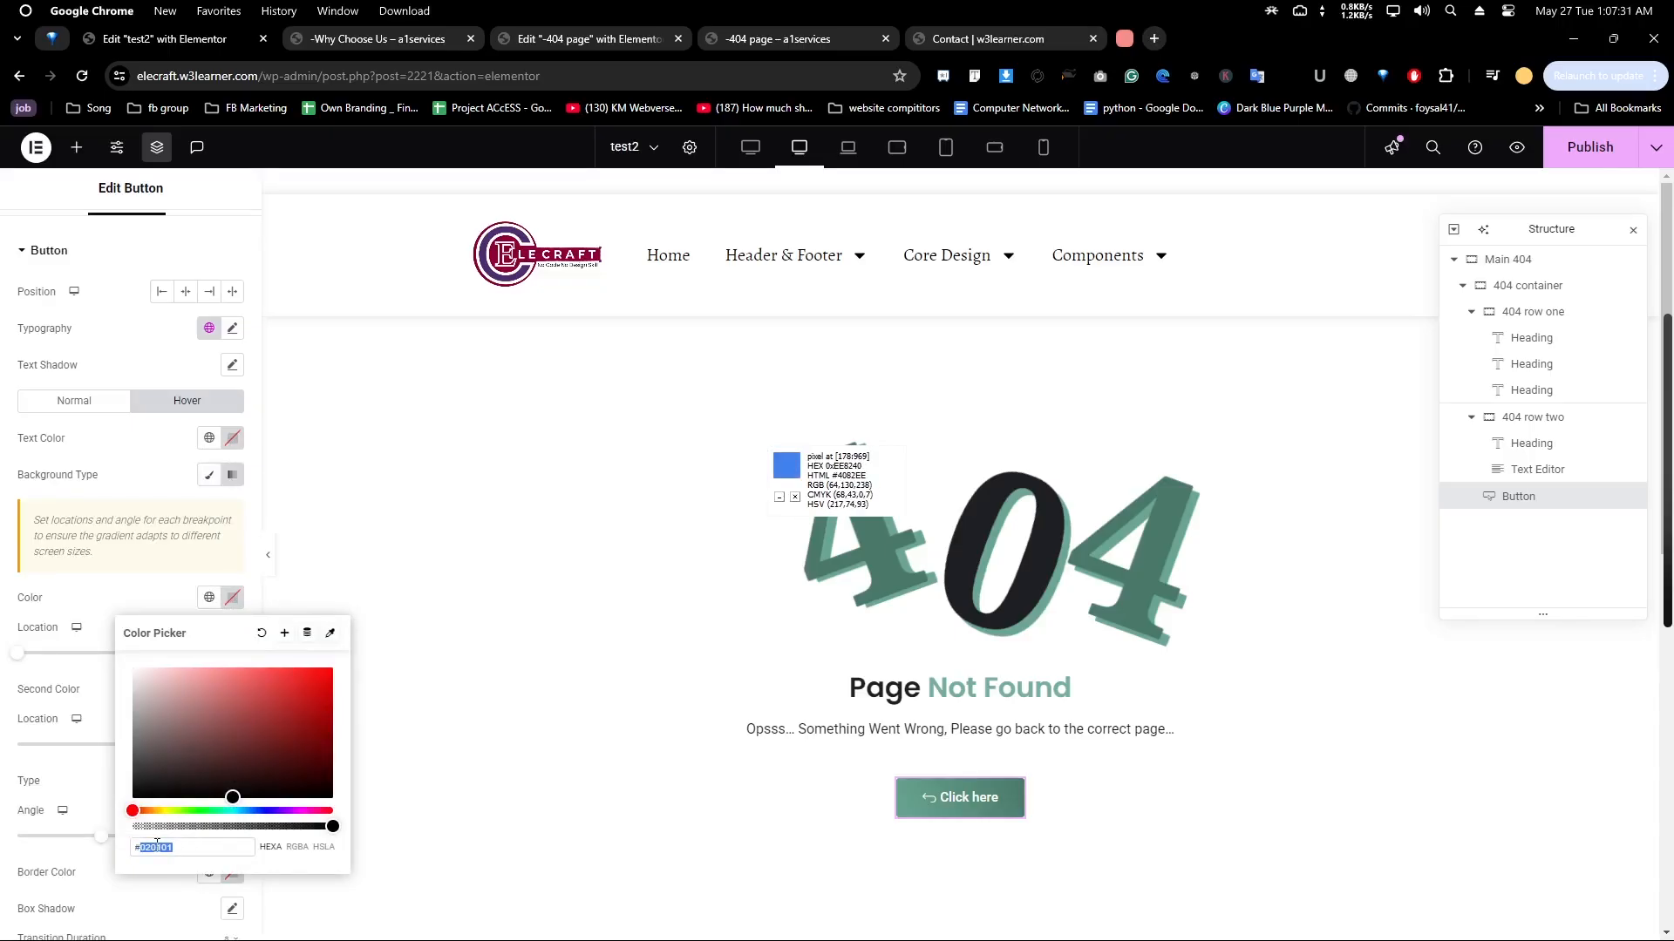
{"action": "type", "text": "#"}
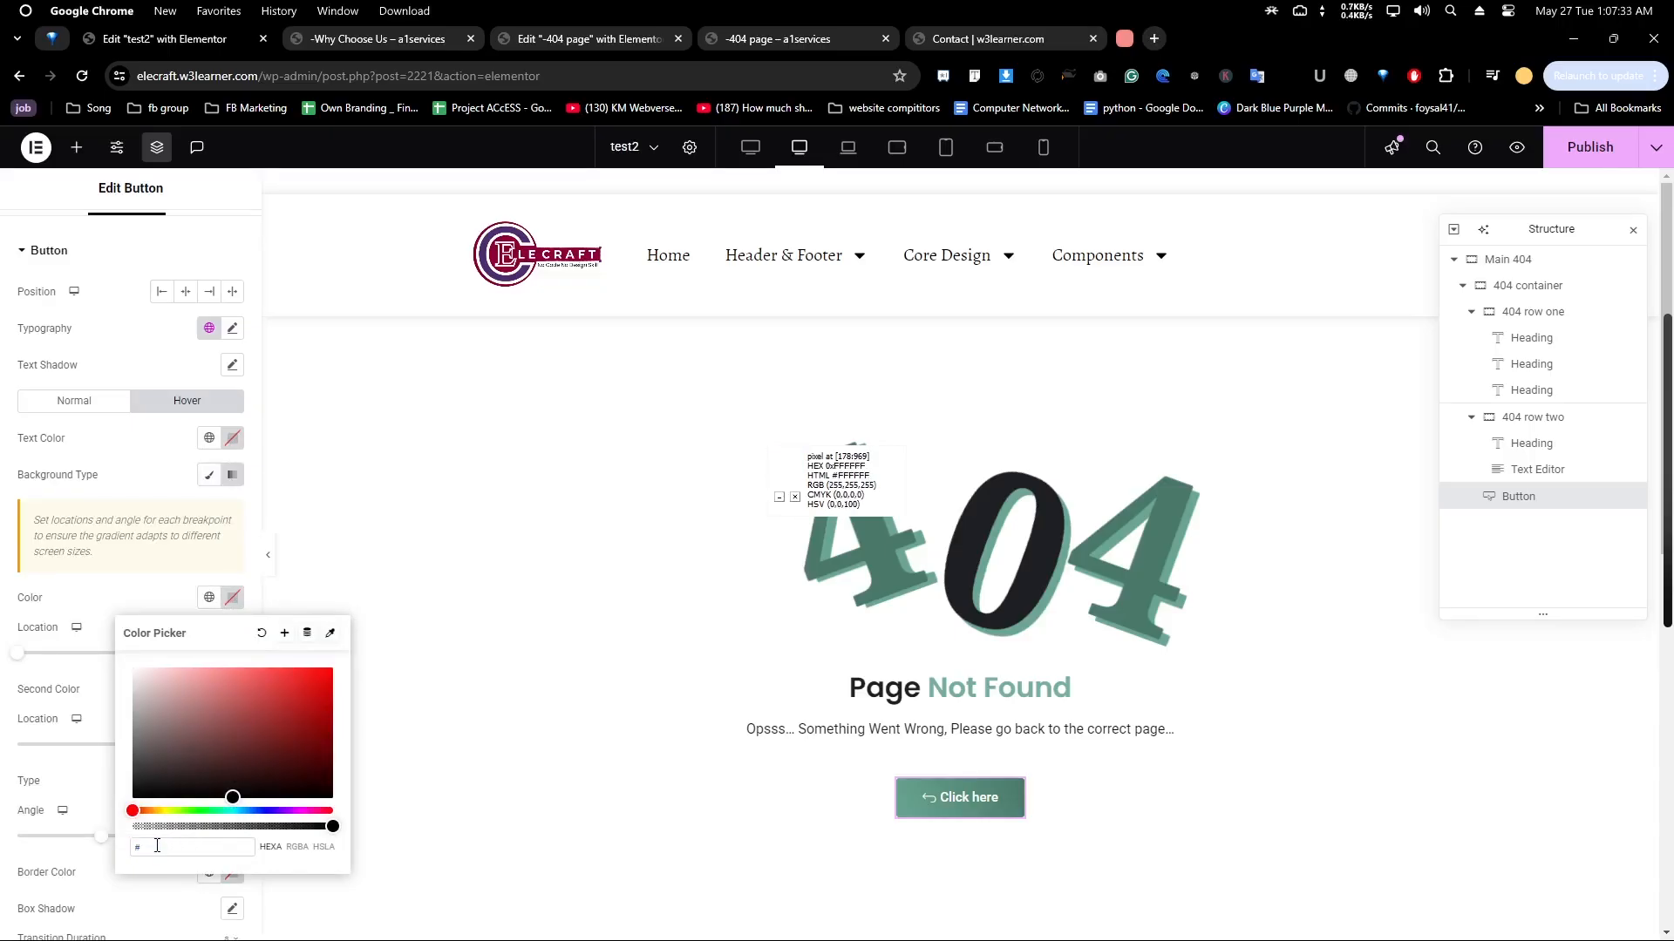
{"action": "type", "text": "497969"}
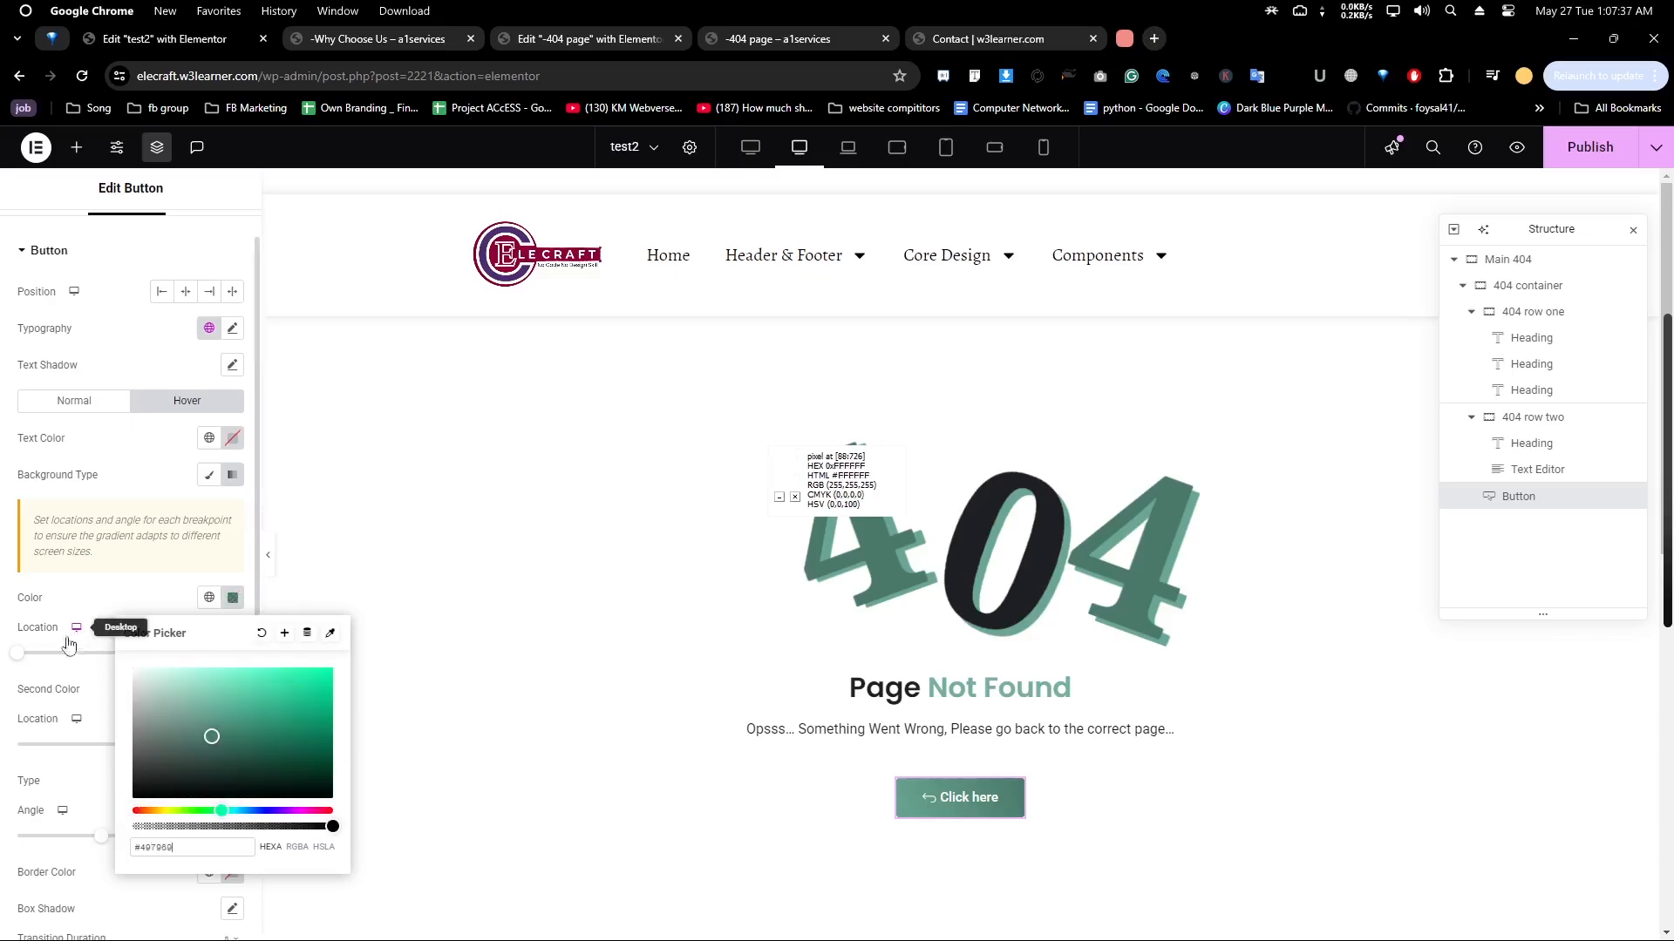
{"action": "left_click", "coordinate": [104, 686]}
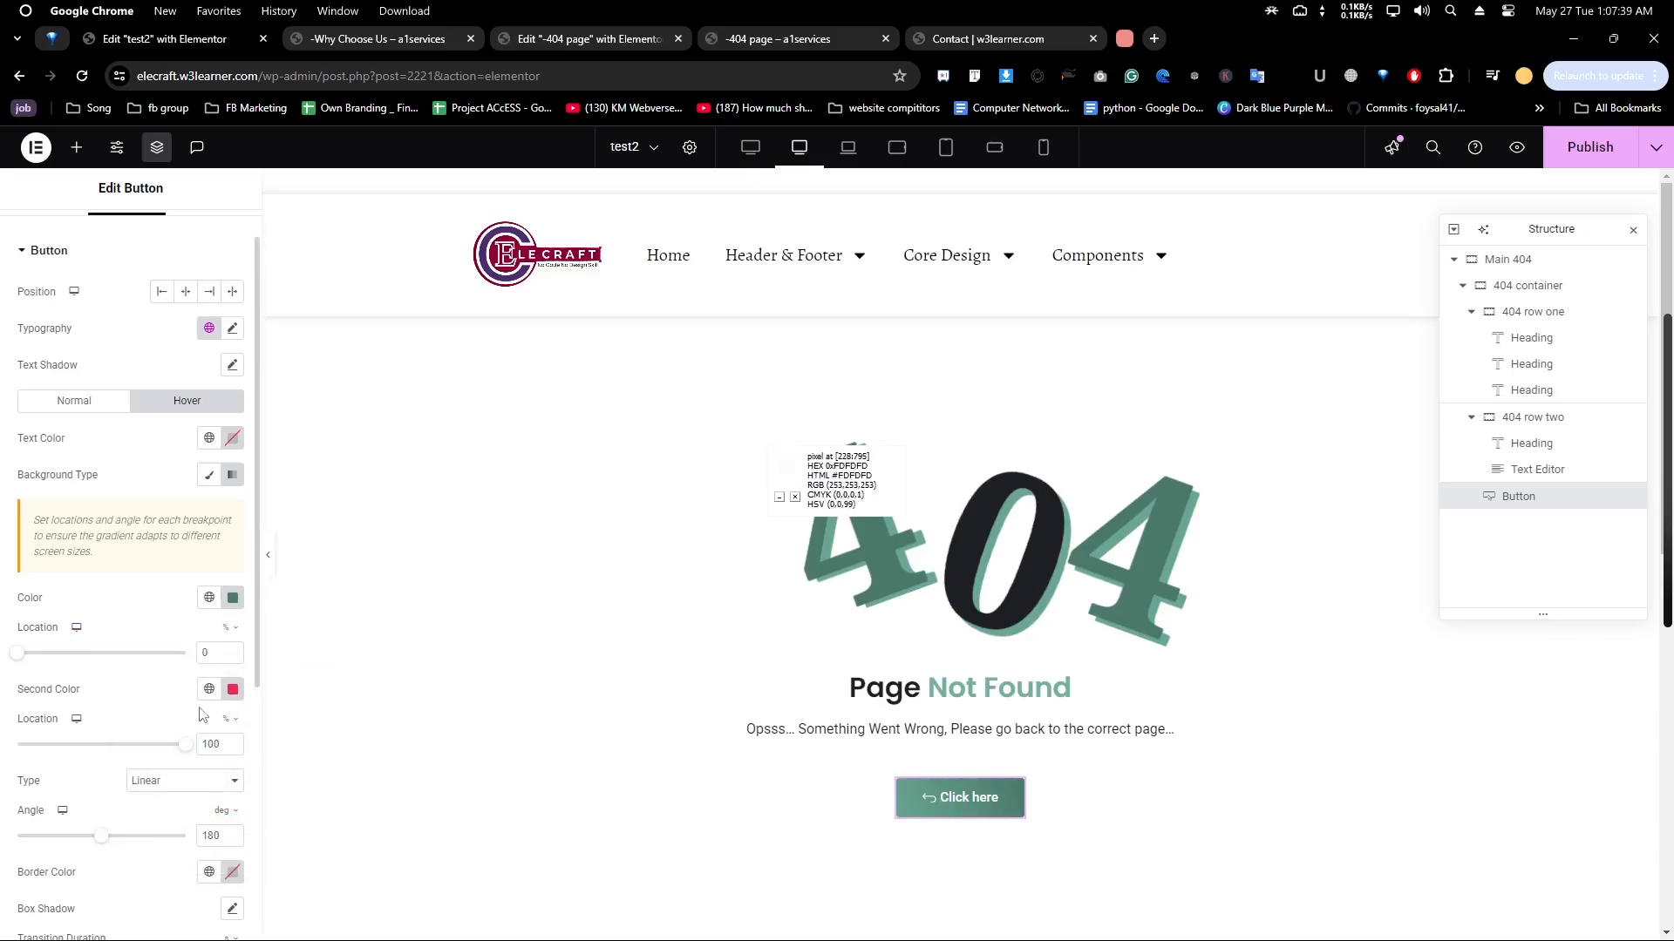
Set the button's hover border color to #9BC4B7
{"action": "double_click", "coordinate": [210, 742]}
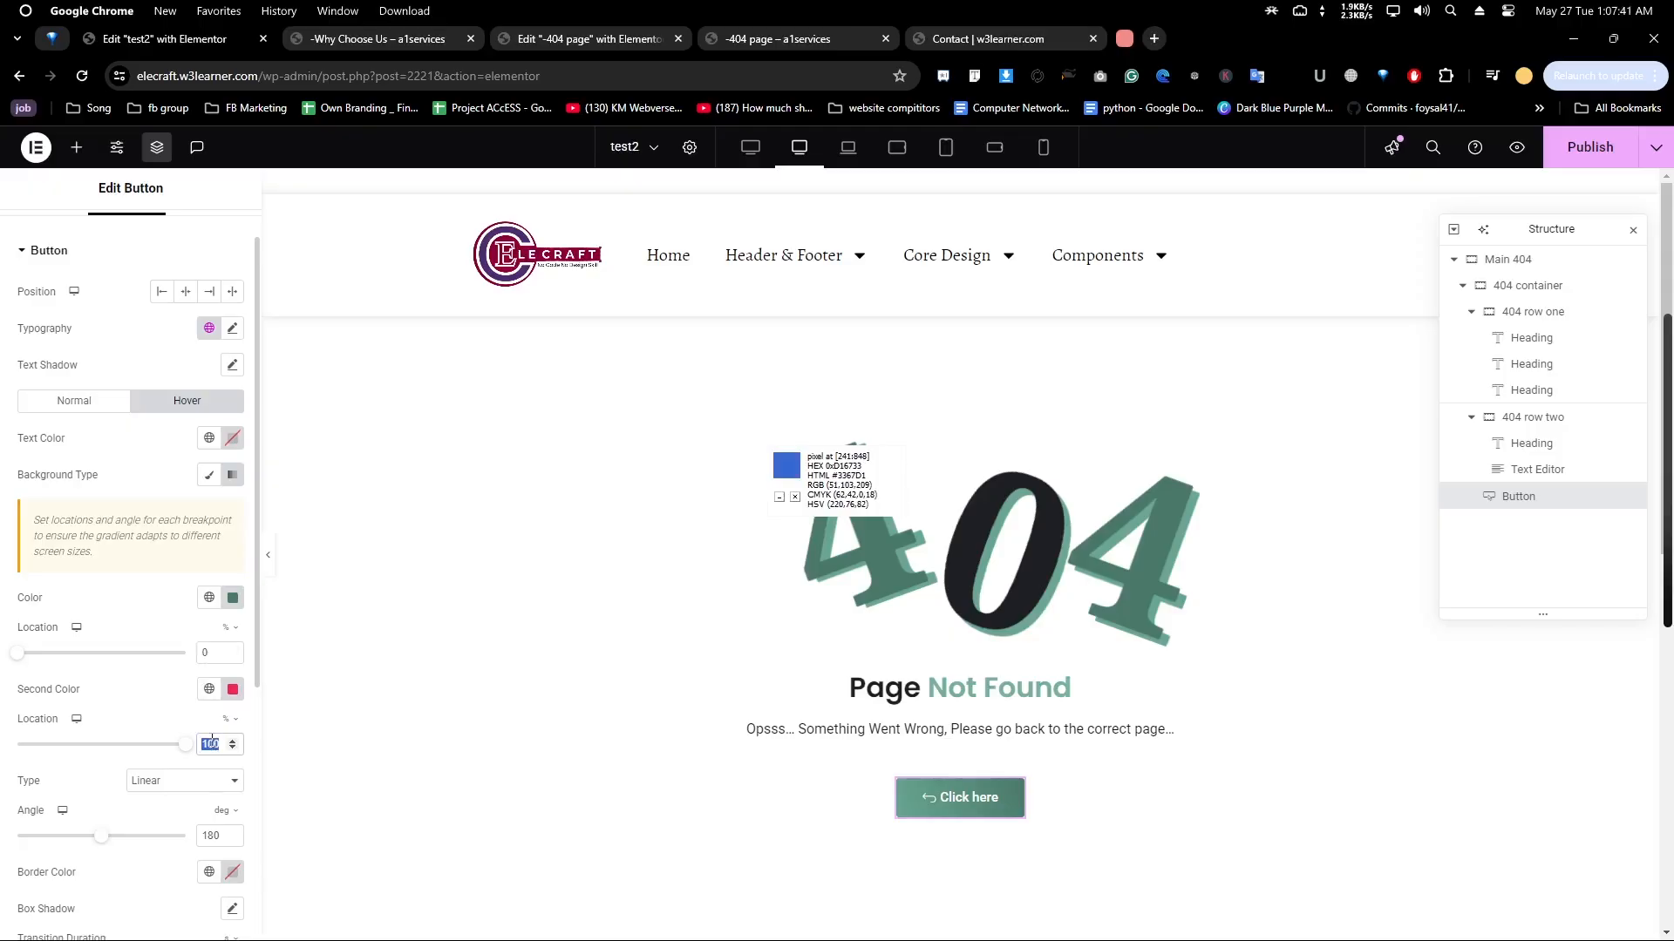
{"action": "left_click", "coordinate": [212, 742]}
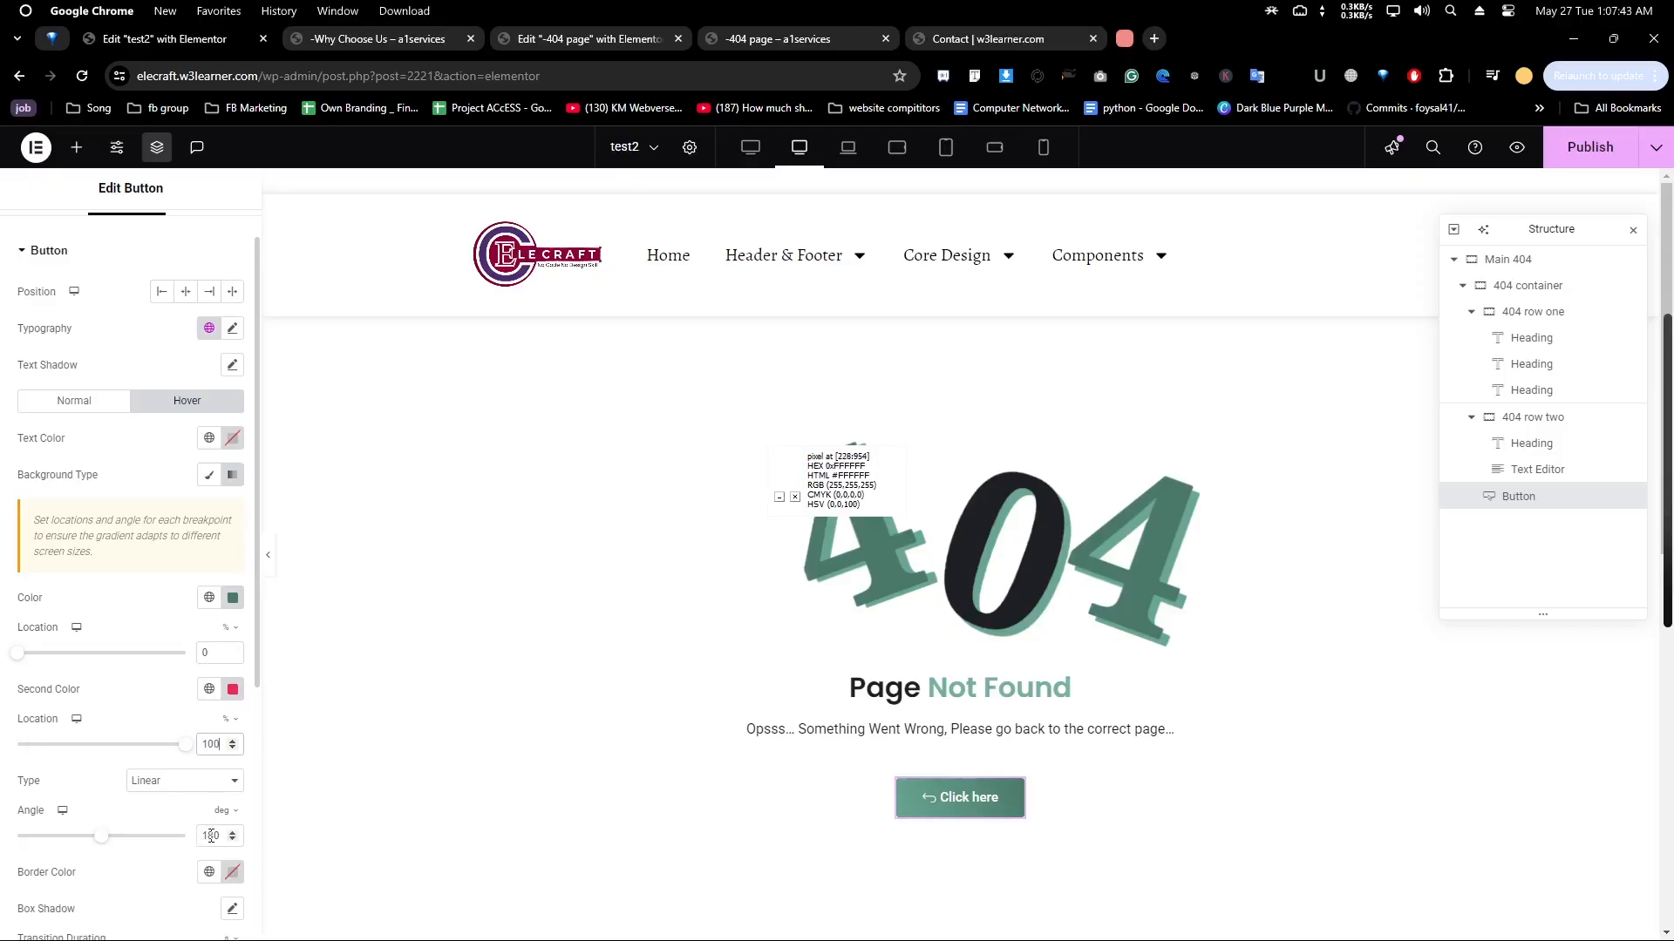
{"action": "left_click", "coordinate": [232, 872]}
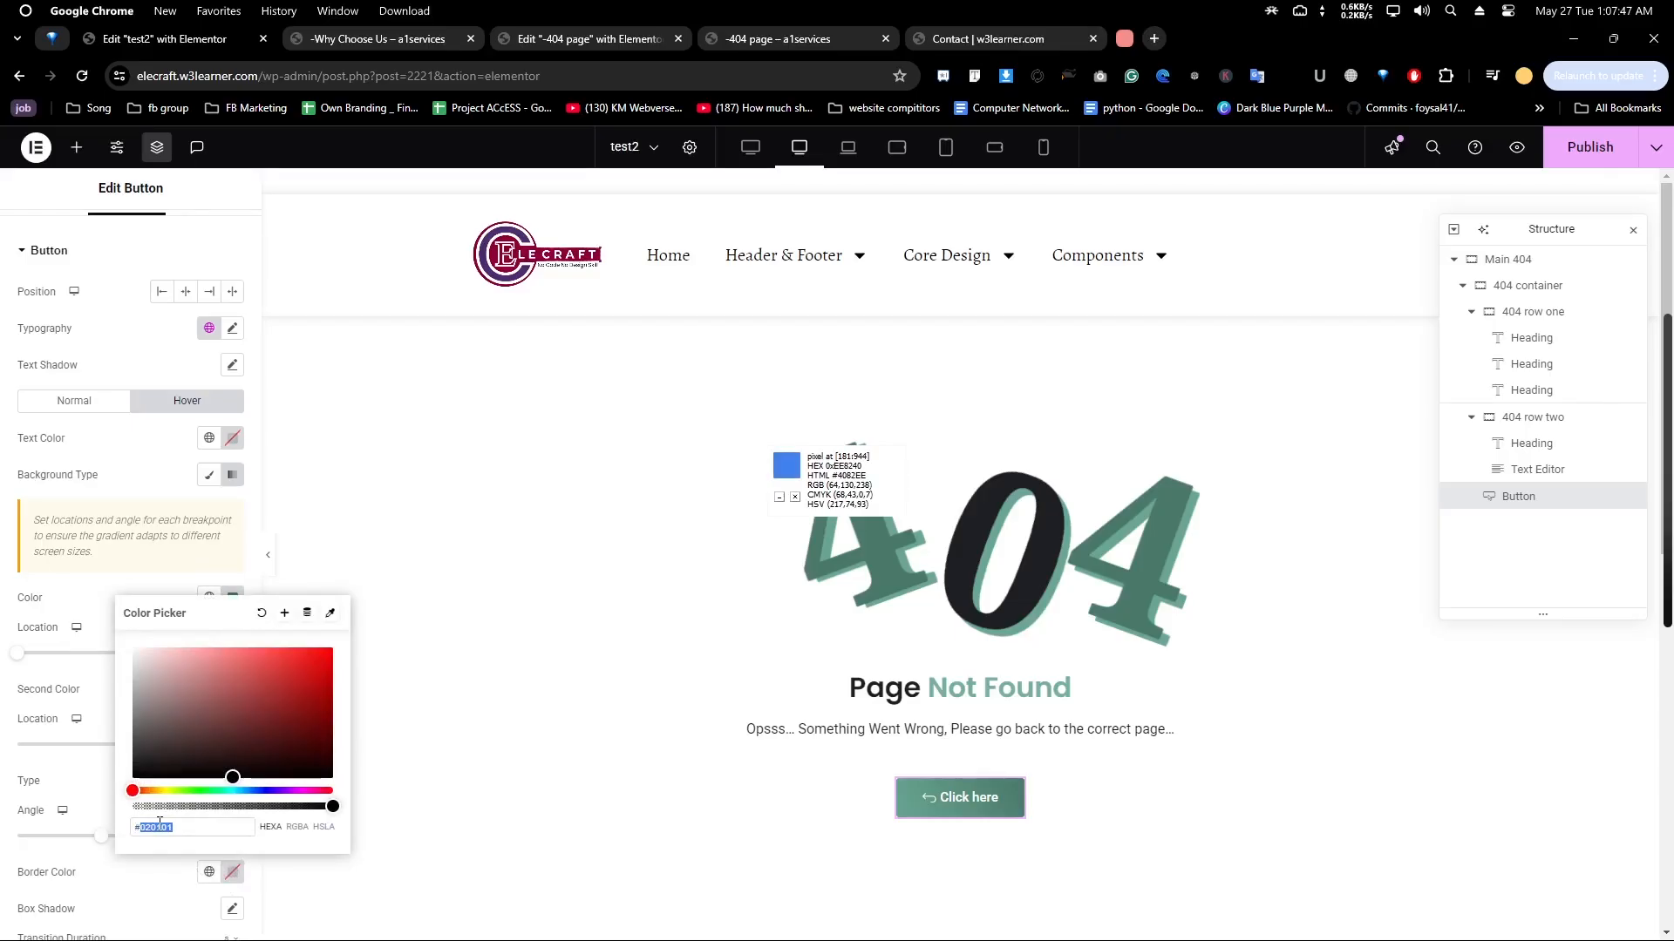
{"action": "type", "text": "9bd"}
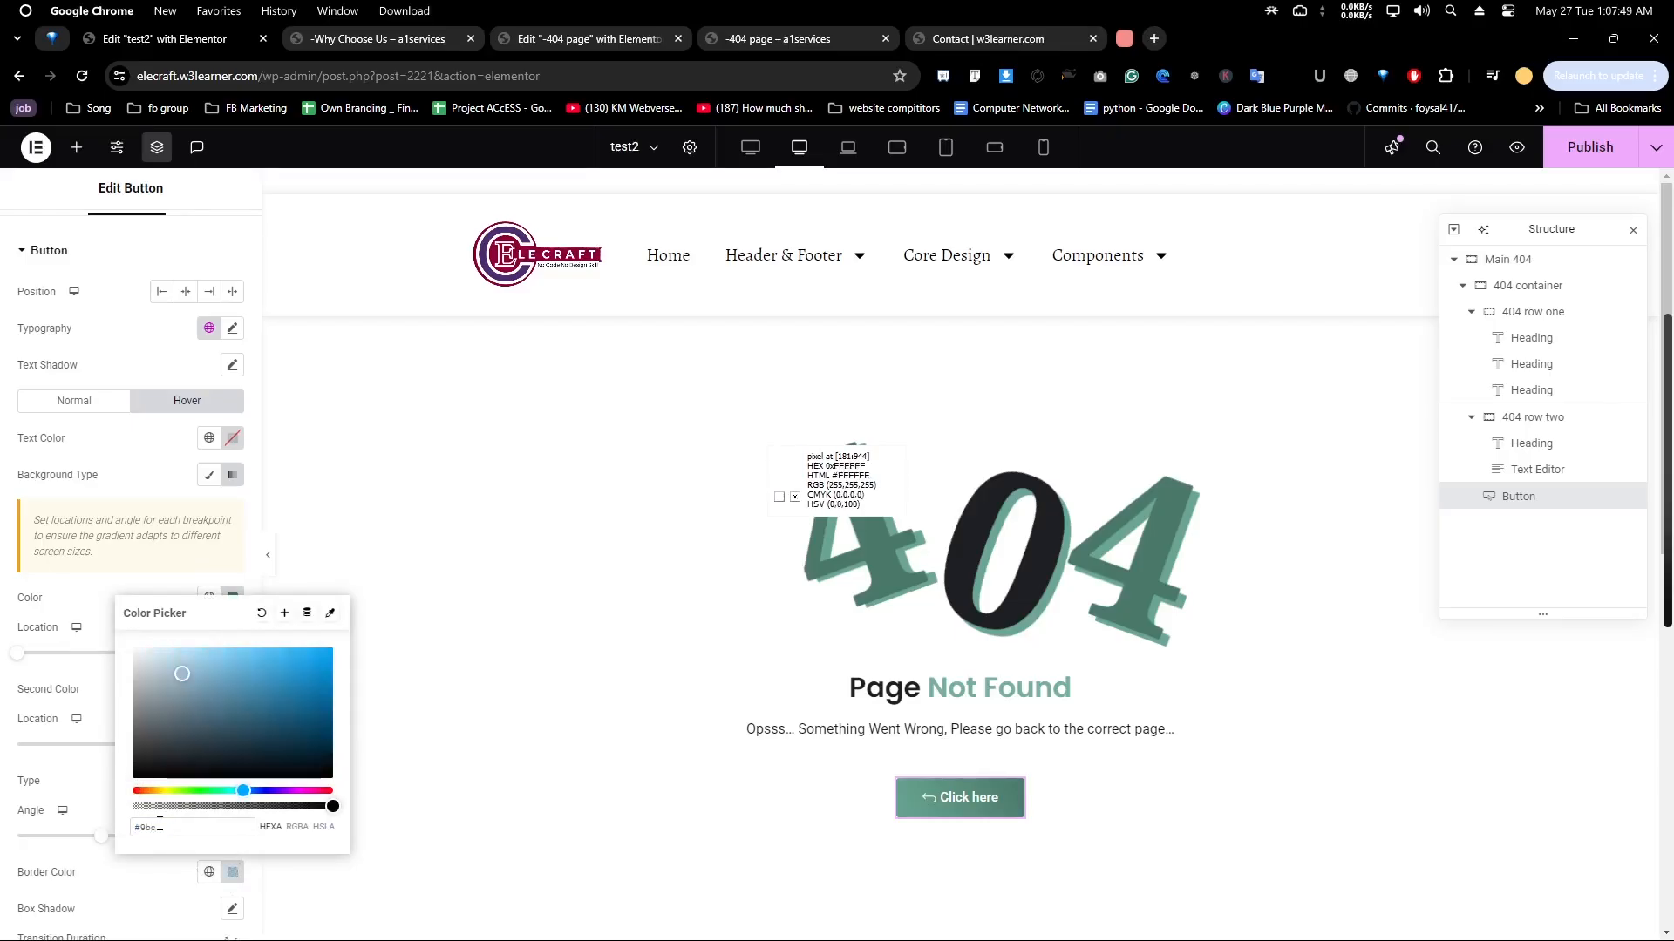
{"action": "key", "text": "BackSpace"}
{"action": "key", "text": "BackSpace"}
{"action": "type", "text": "bc4"}
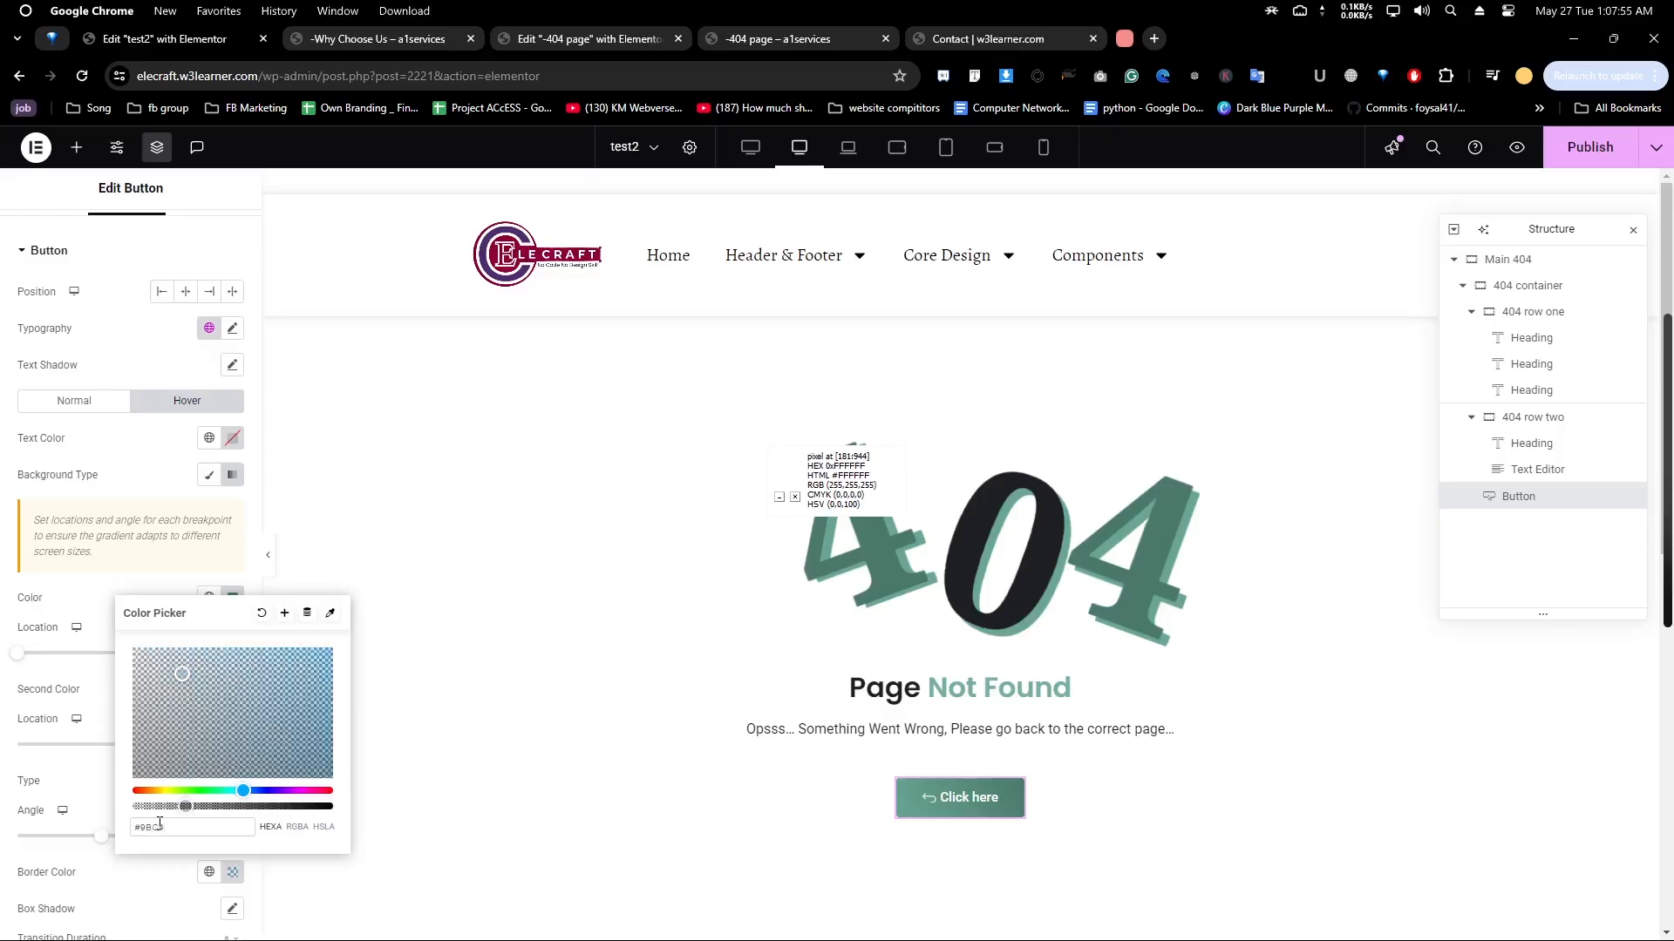
{"action": "type", "text": "b7"}
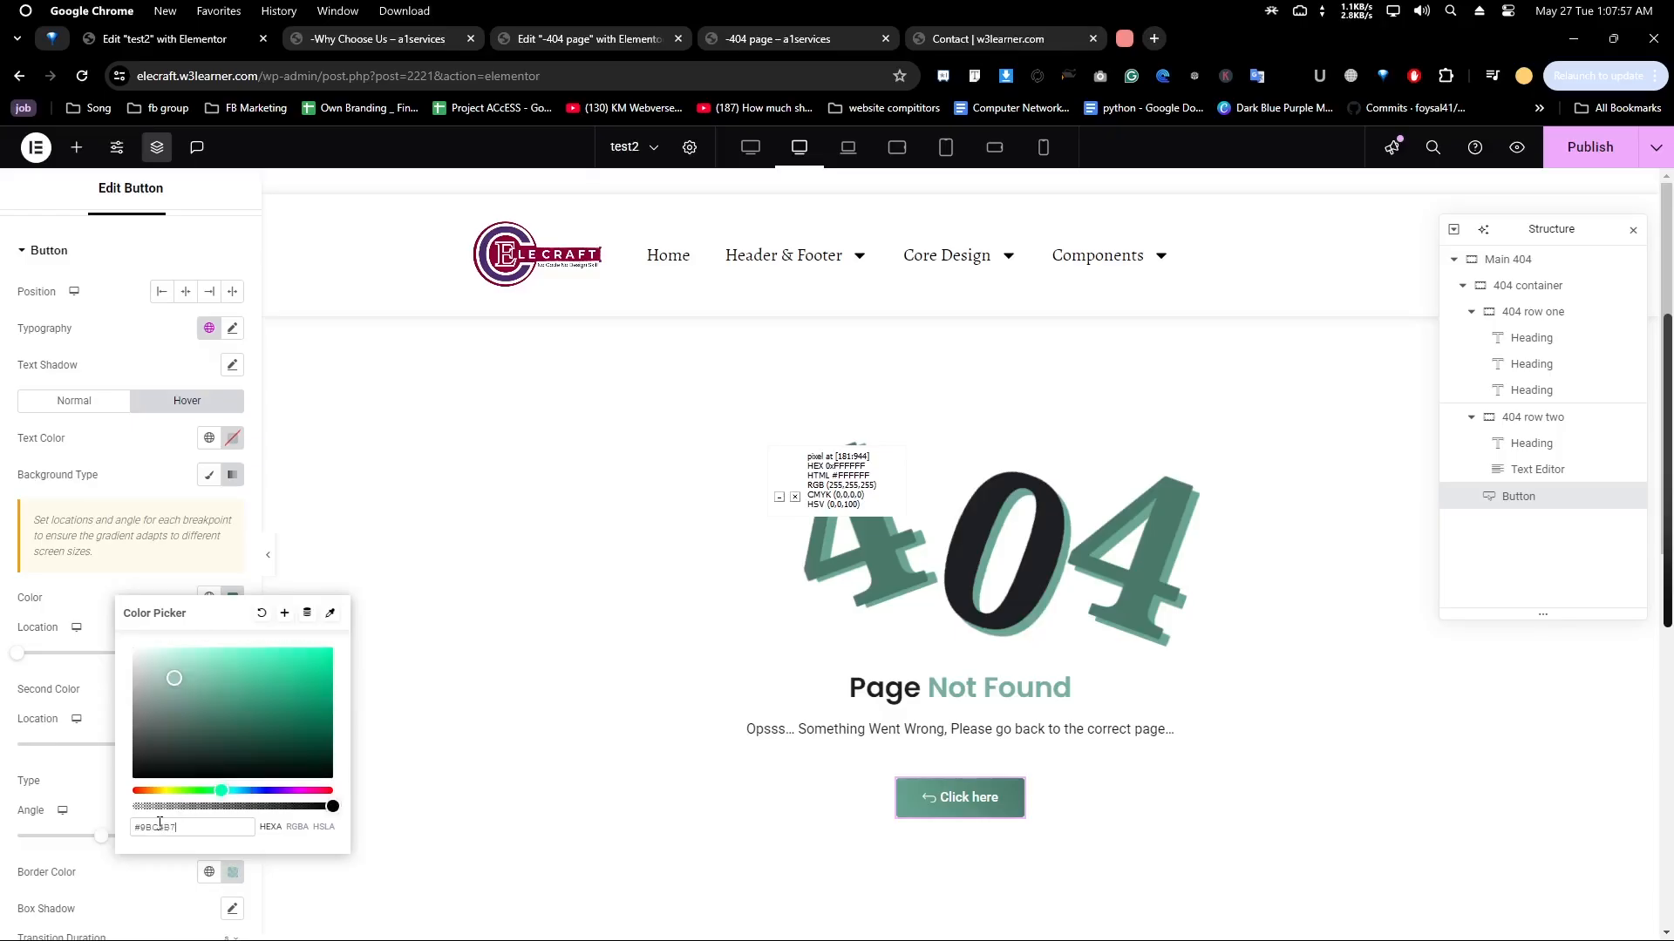
{"action": "left_click", "coordinate": [71, 689]}
Set the second color of the button's hover gradient to a light green matching the hover border color
{"action": "left_click", "coordinate": [233, 689]}
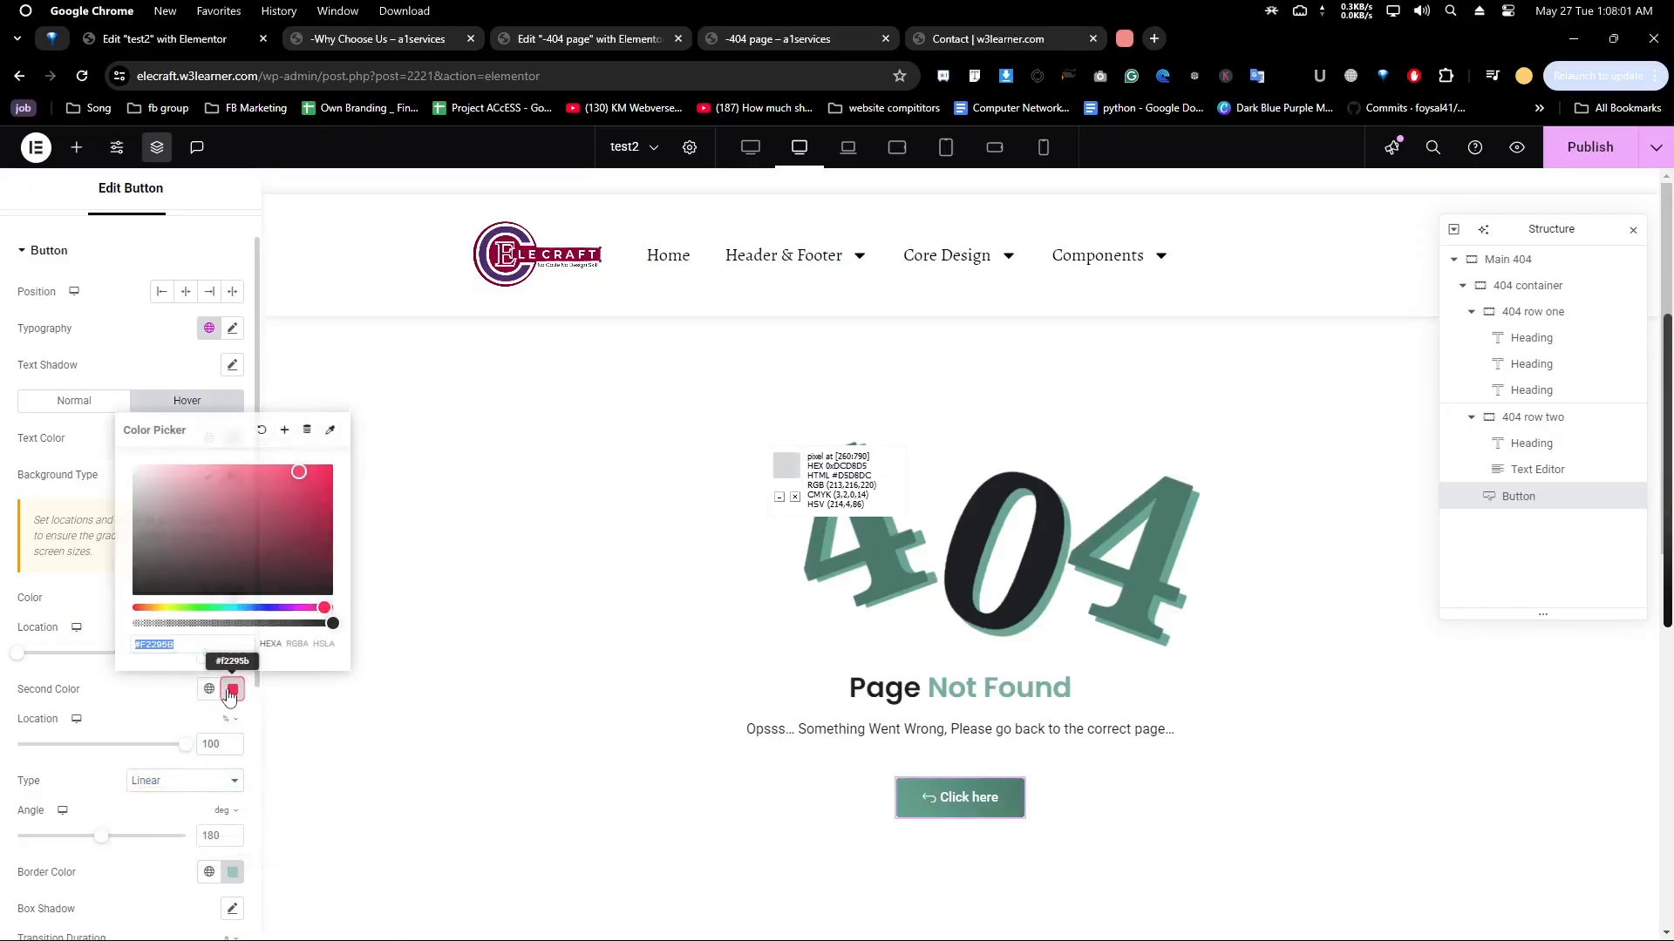
{"action": "double_click", "coordinate": [156, 644]}
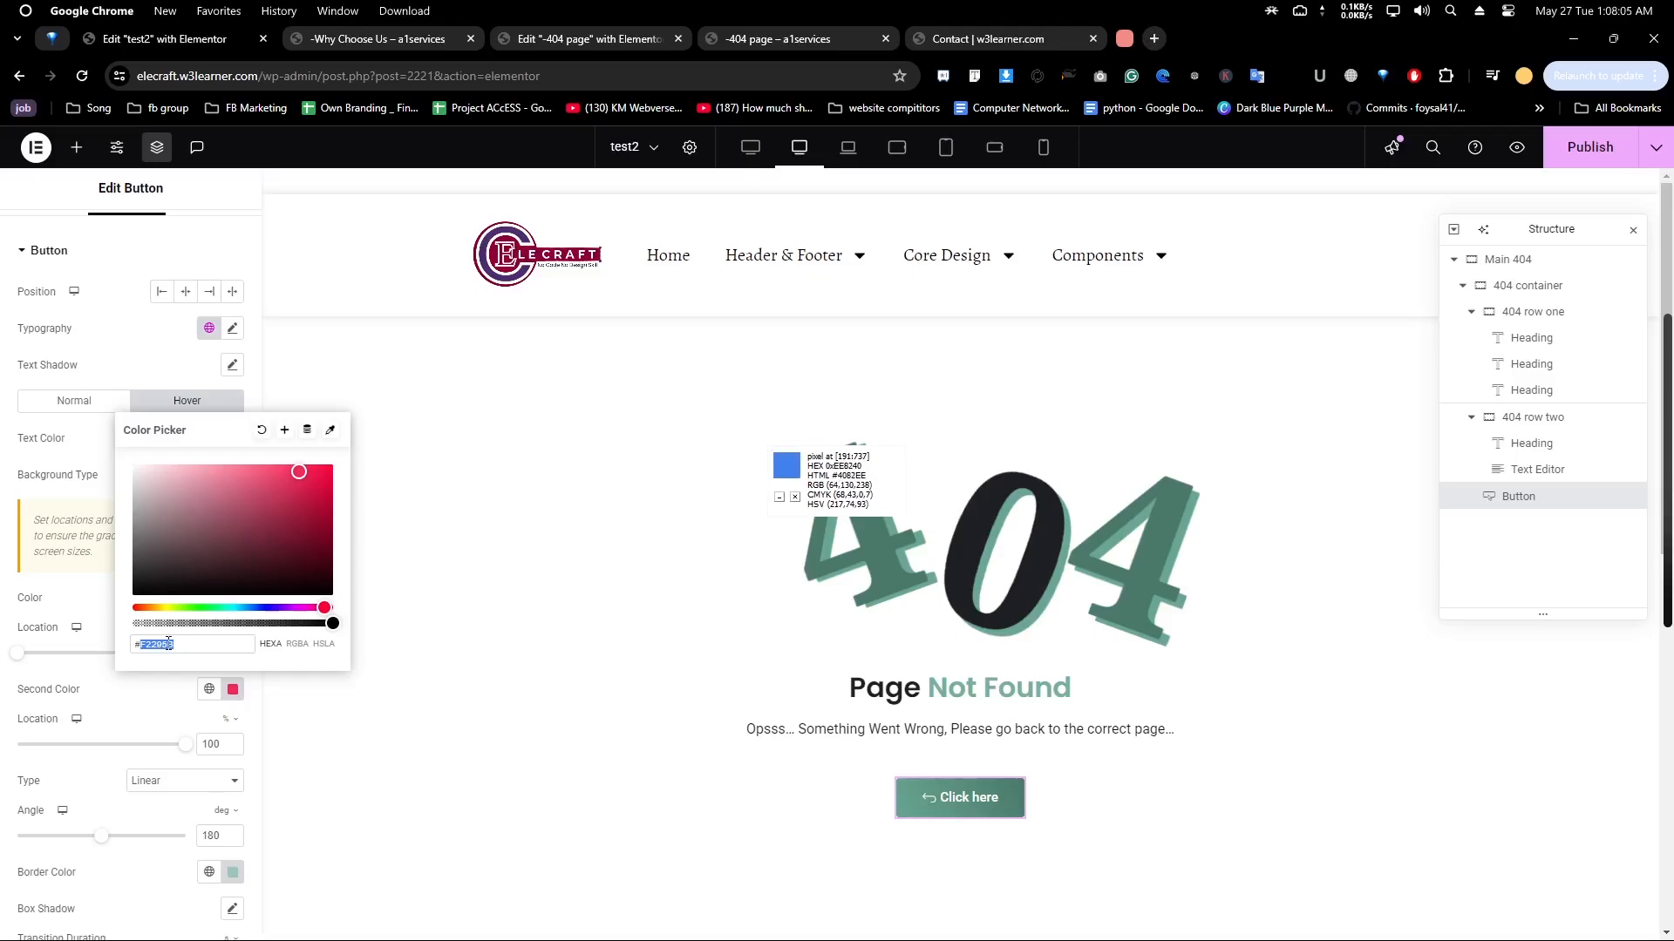
{"action": "type", "text": "0BC"}
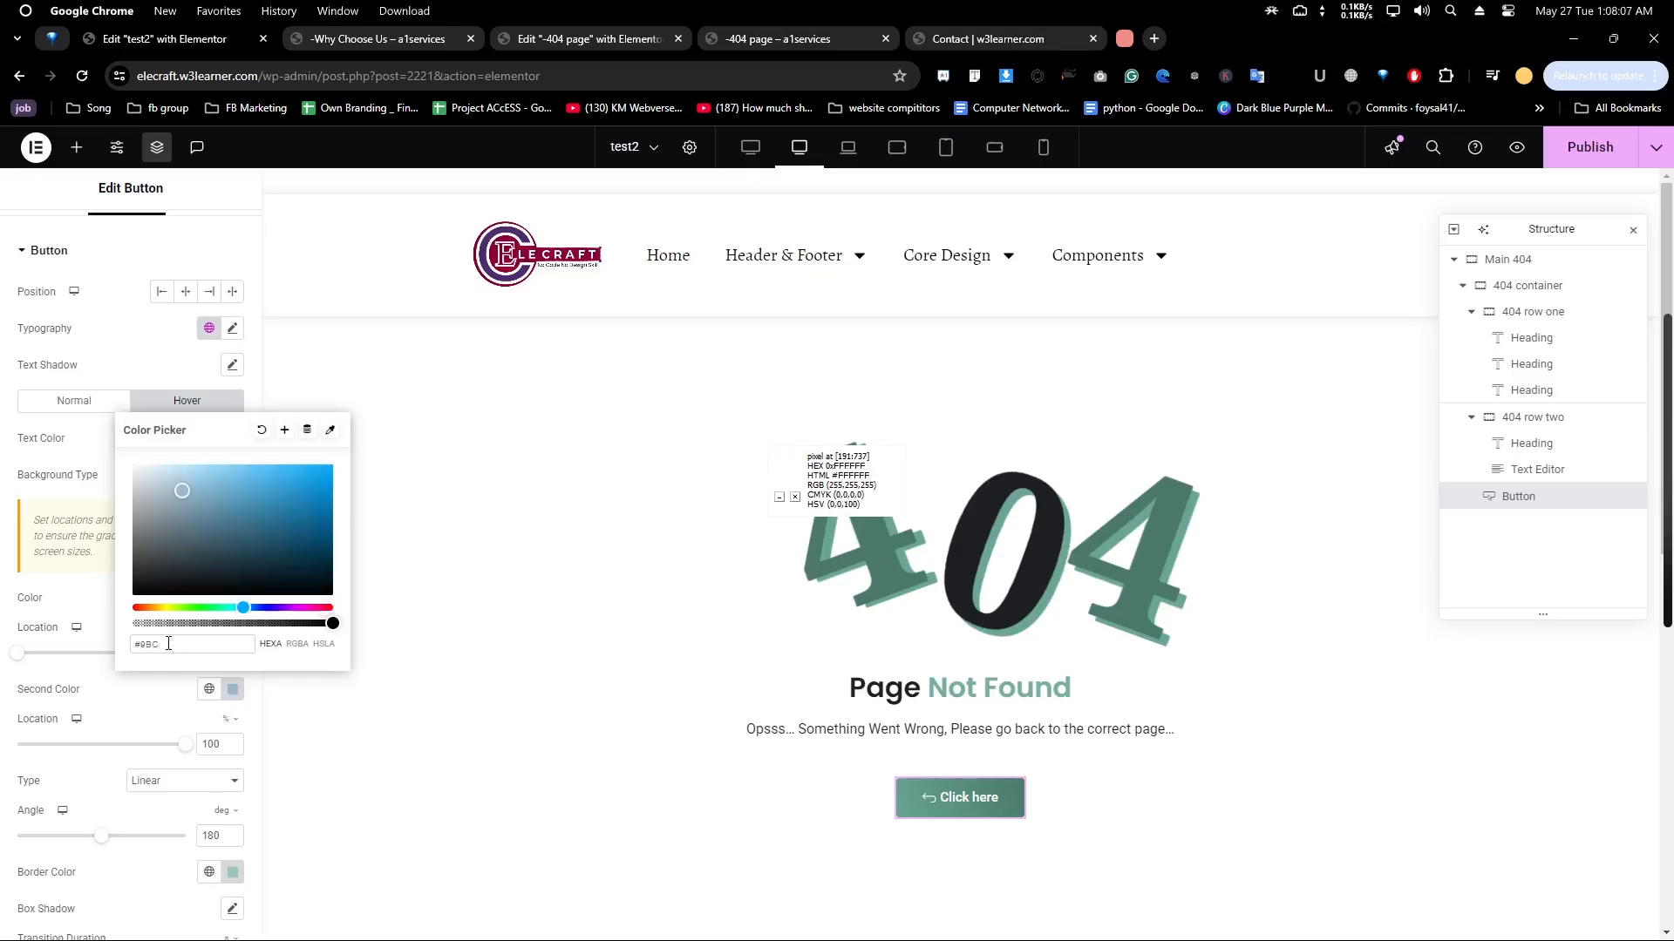
{"action": "type", "text": "5"}
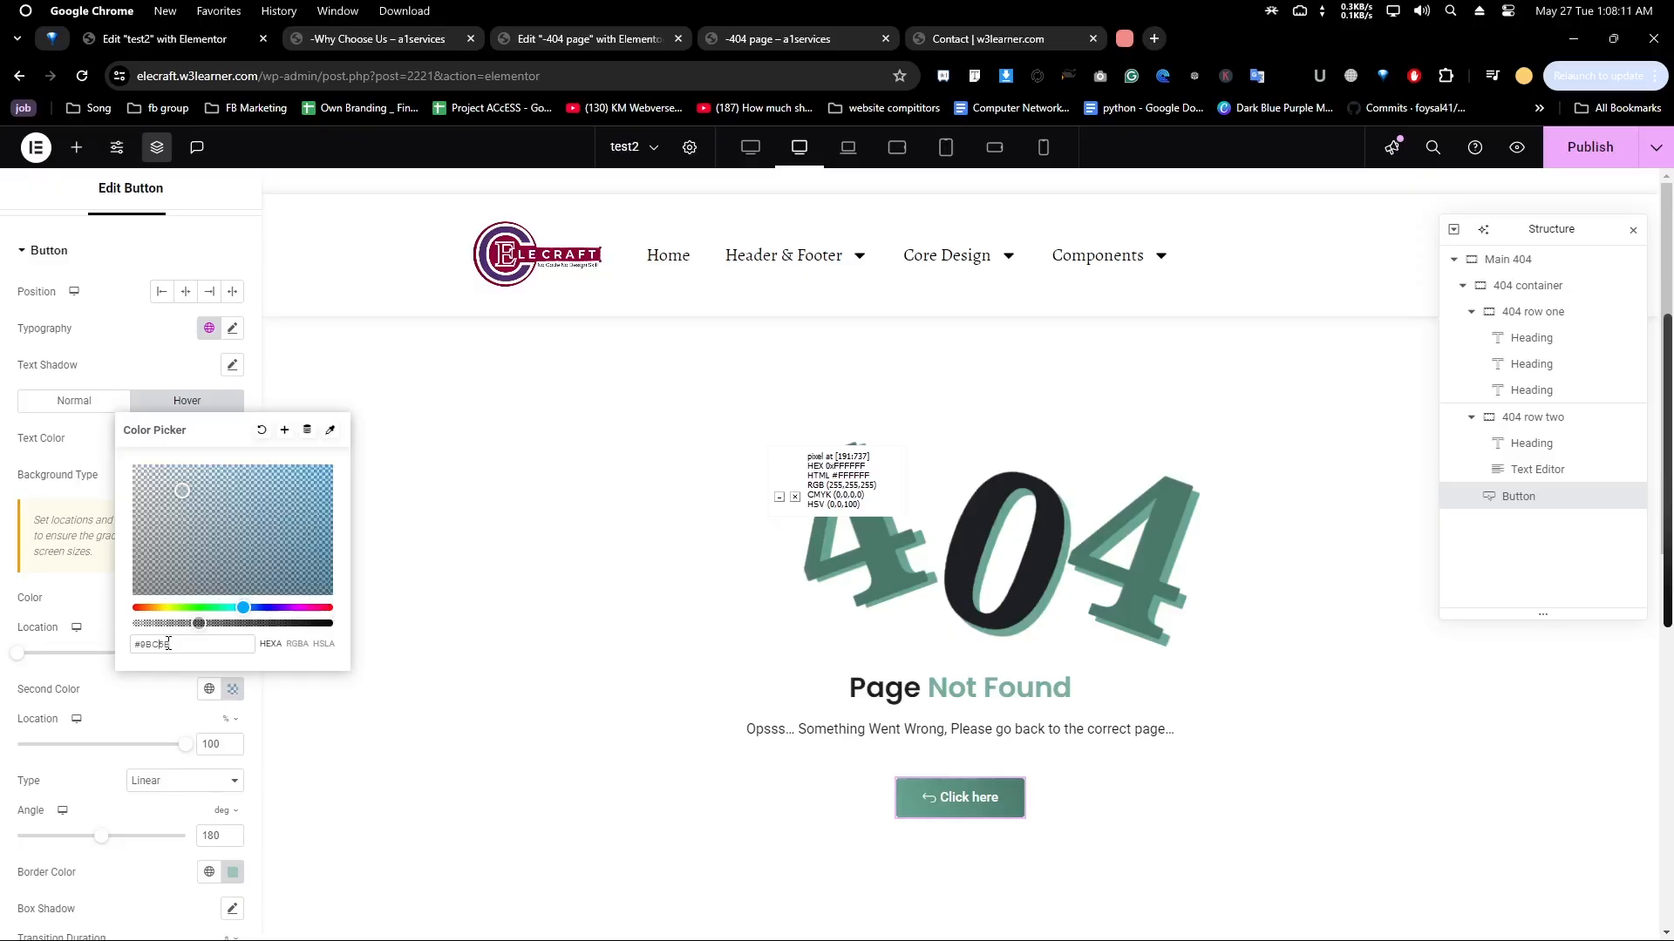
{"action": "key", "text": "BackSpace"}
{"action": "type", "text": "B"}
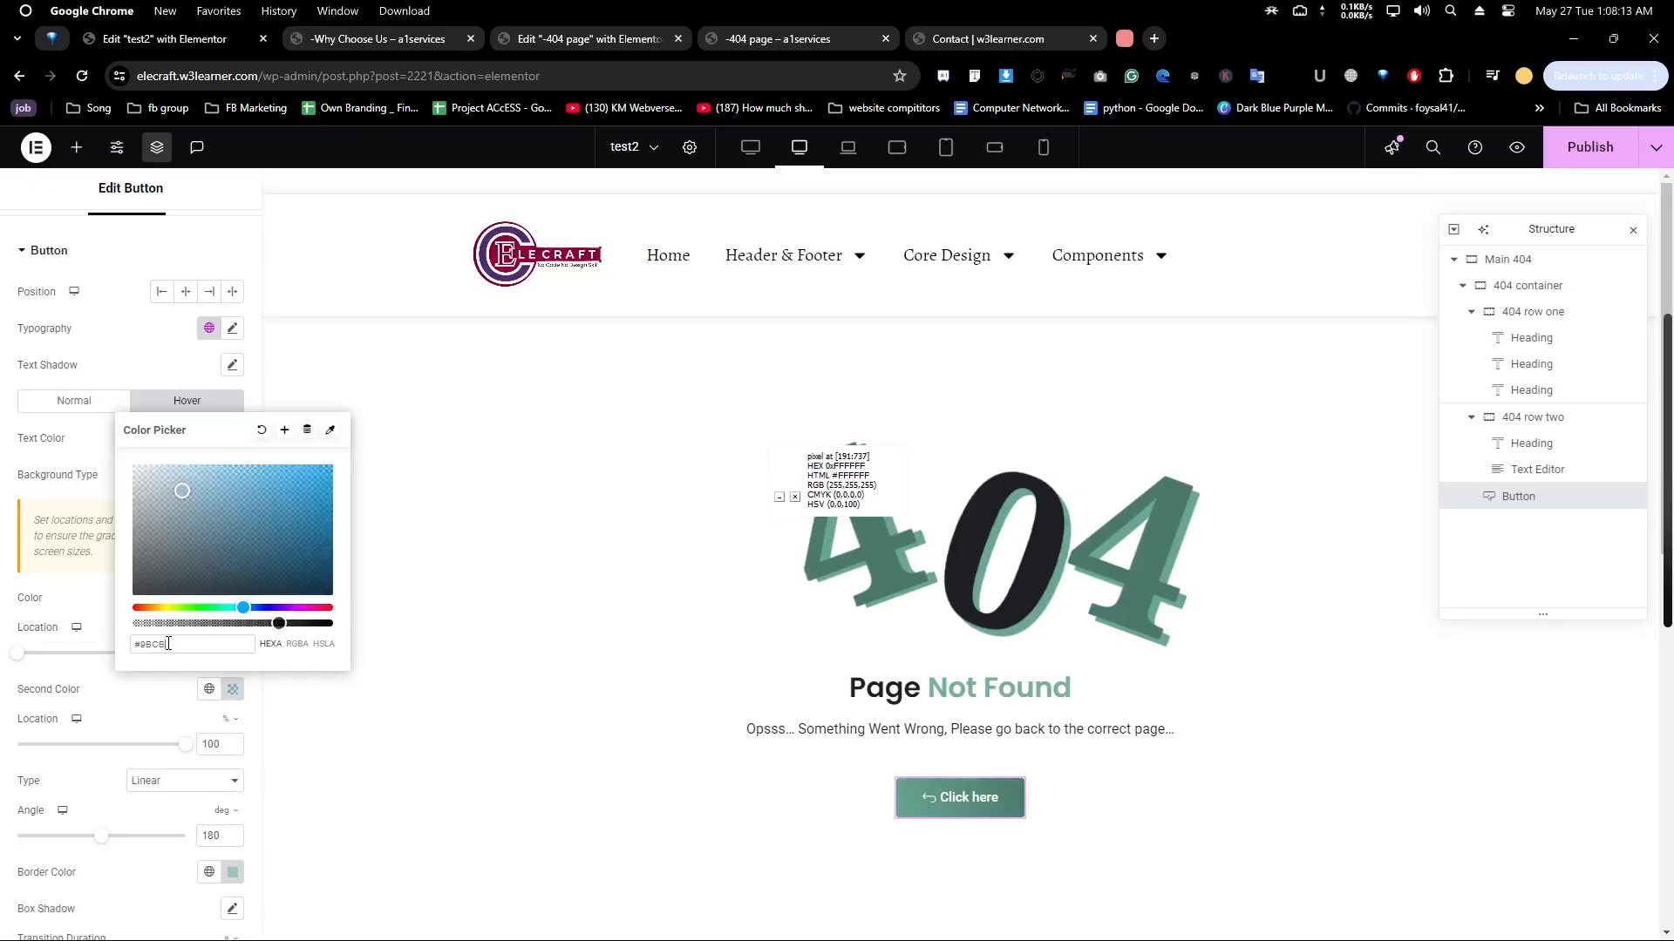
{"action": "key", "text": "BackSpace"}
{"action": "type", "text": "45"}
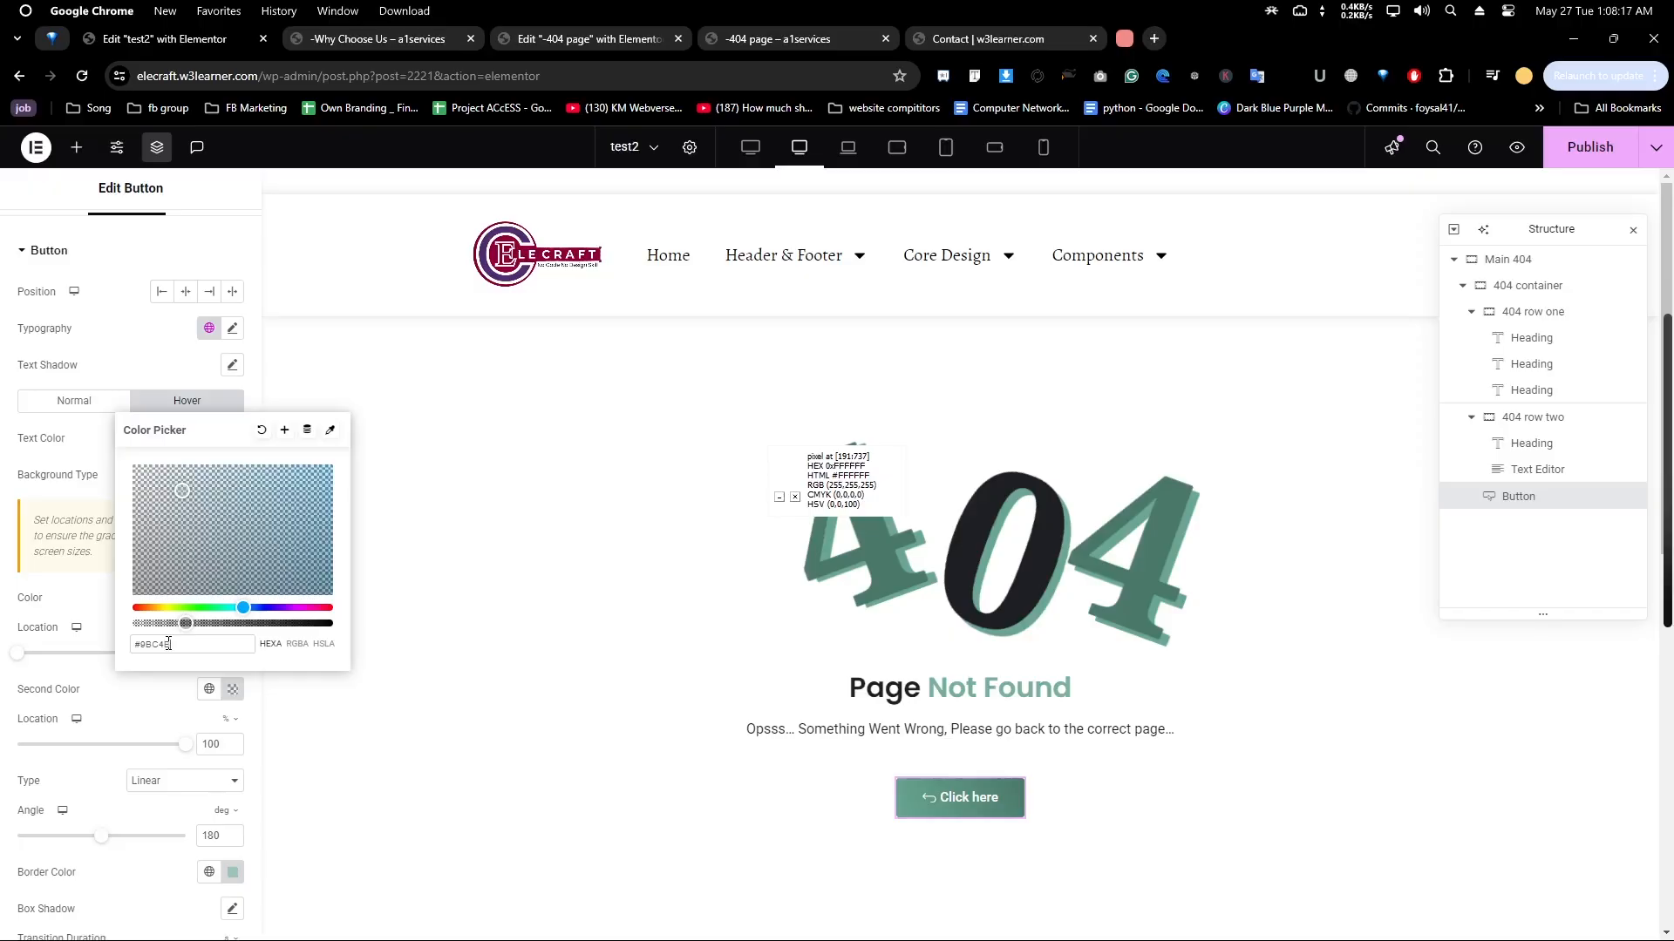
{"action": "type", "text": "5"}
{"action": "left_click", "coordinate": [122, 698]}
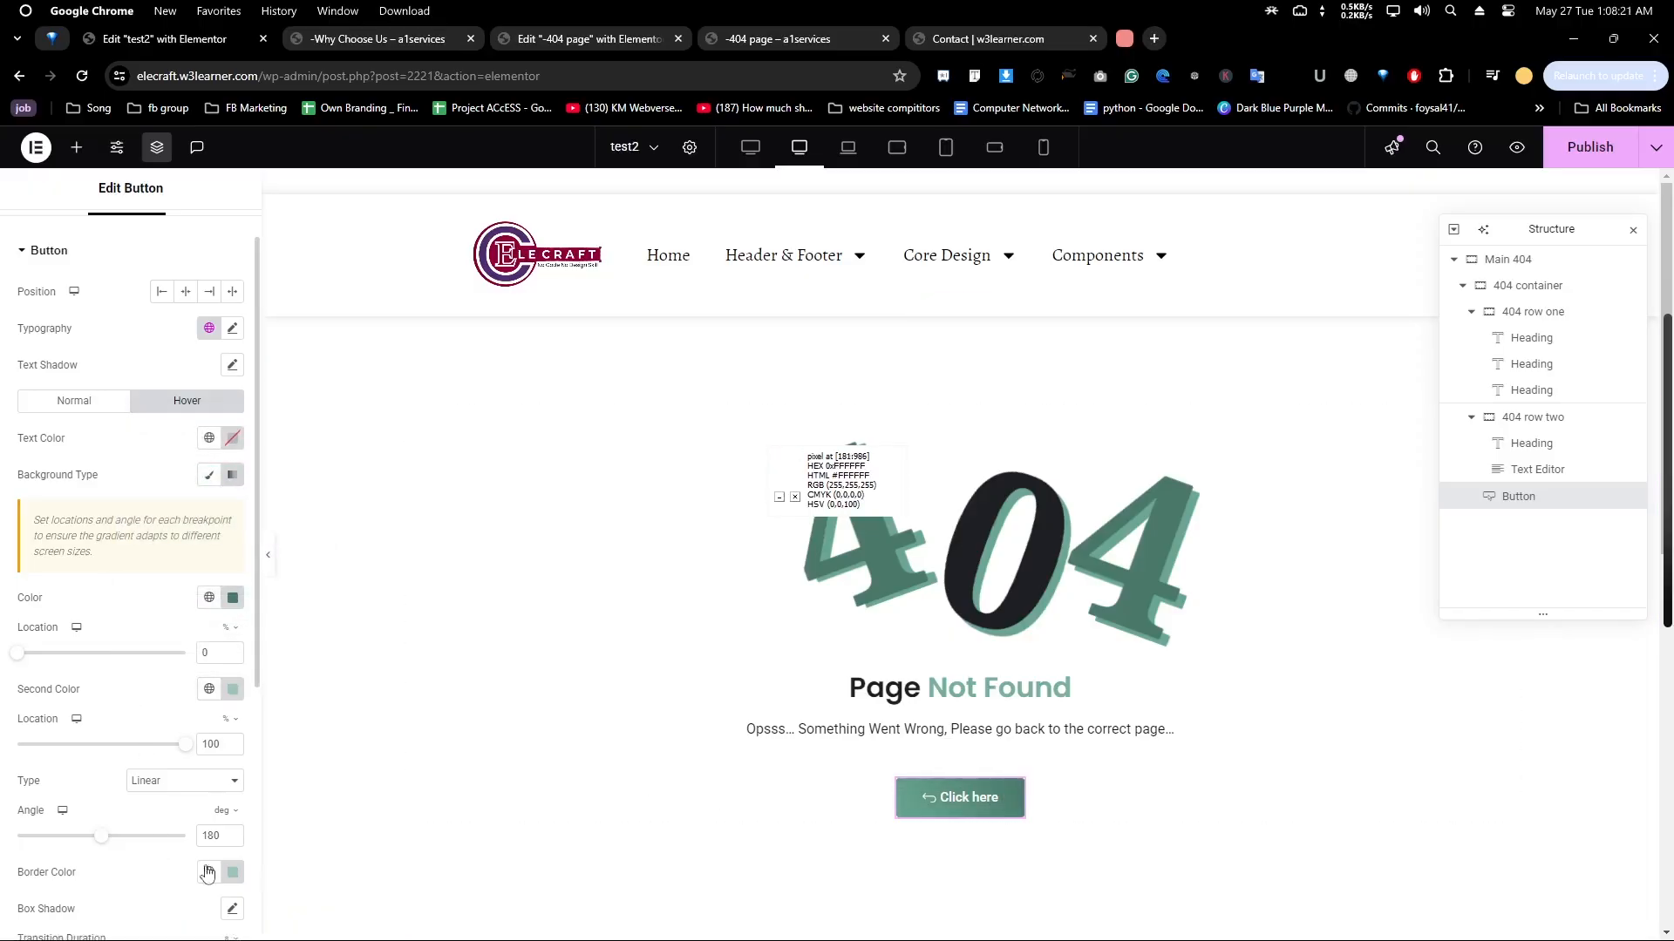
Set the hover gradient's angle to 104 degrees and the button's hover animation to Float
{"action": "double_click", "coordinate": [217, 837]}
{"action": "type", "text": "103"}
{"action": "scroll", "coordinate": [175, 784], "scroll_direction": "down", "scroll_amount": 3}
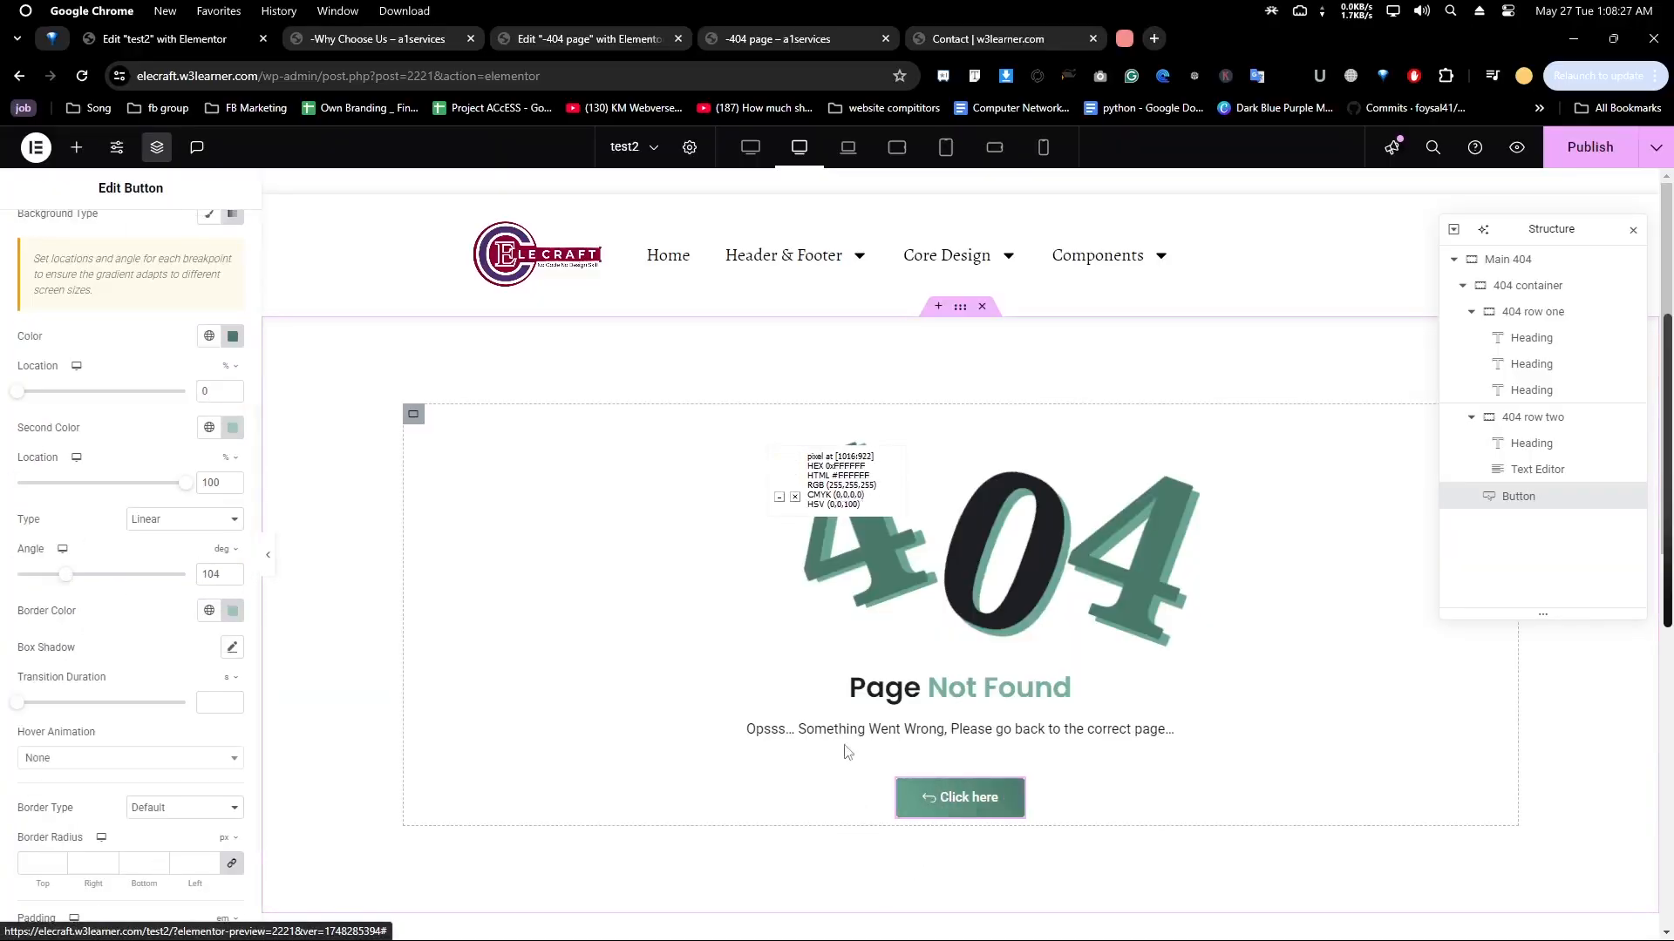
{"action": "scroll", "coordinate": [141, 752], "scroll_direction": "down", "scroll_amount": 2}
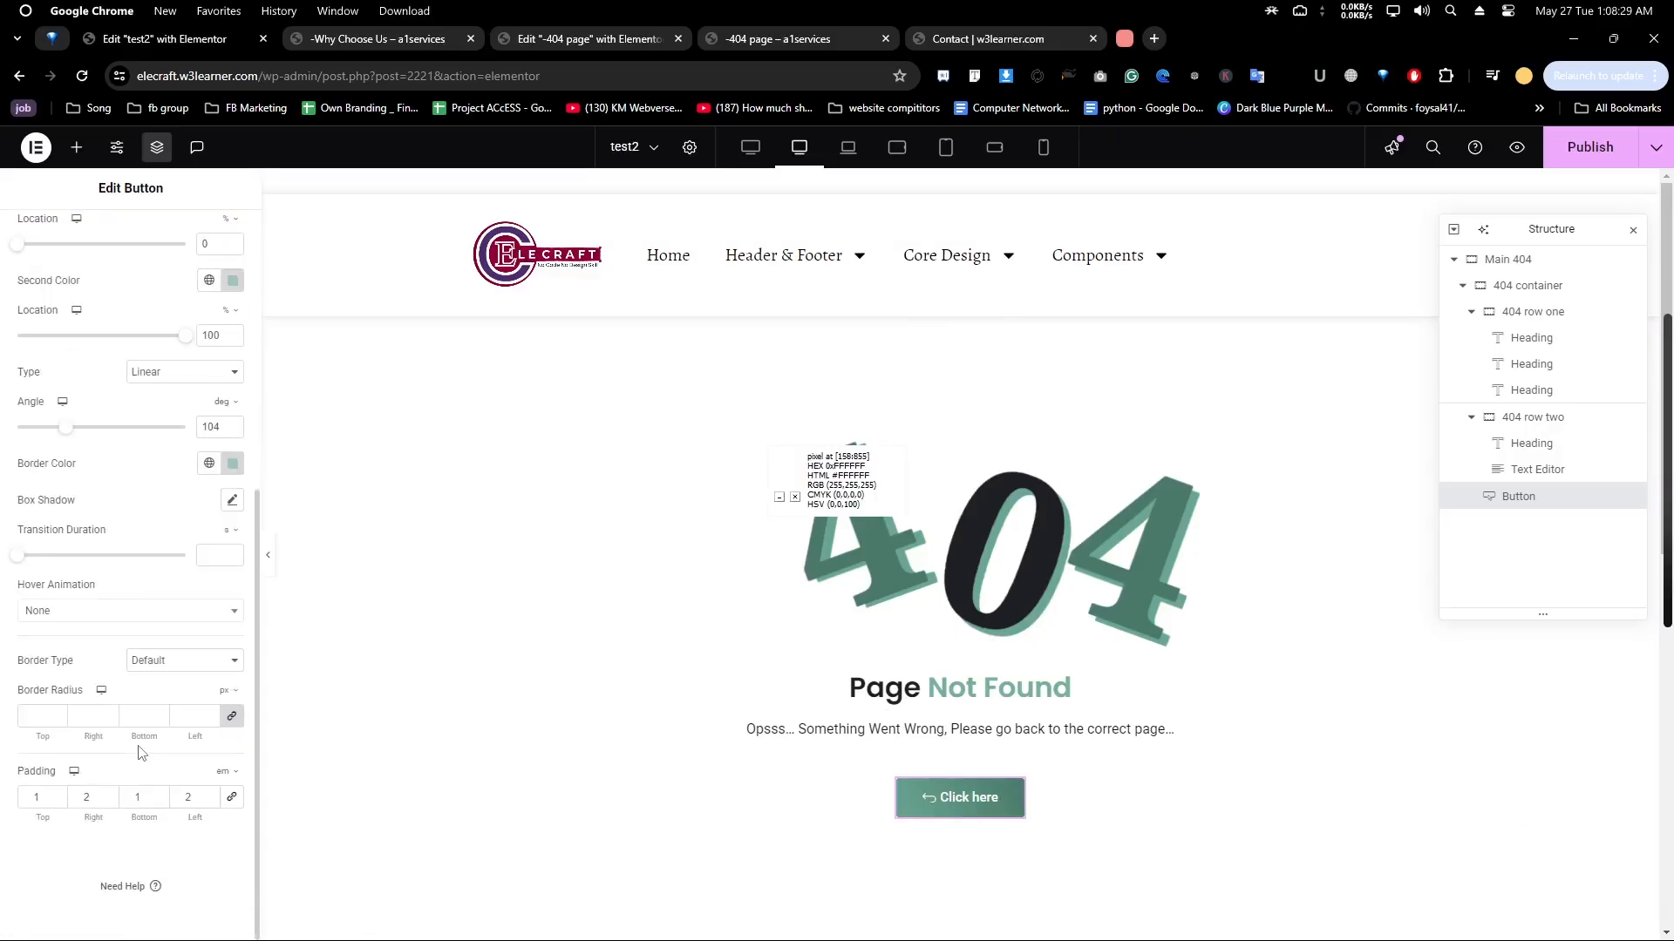
{"action": "left_click", "coordinate": [59, 619]}
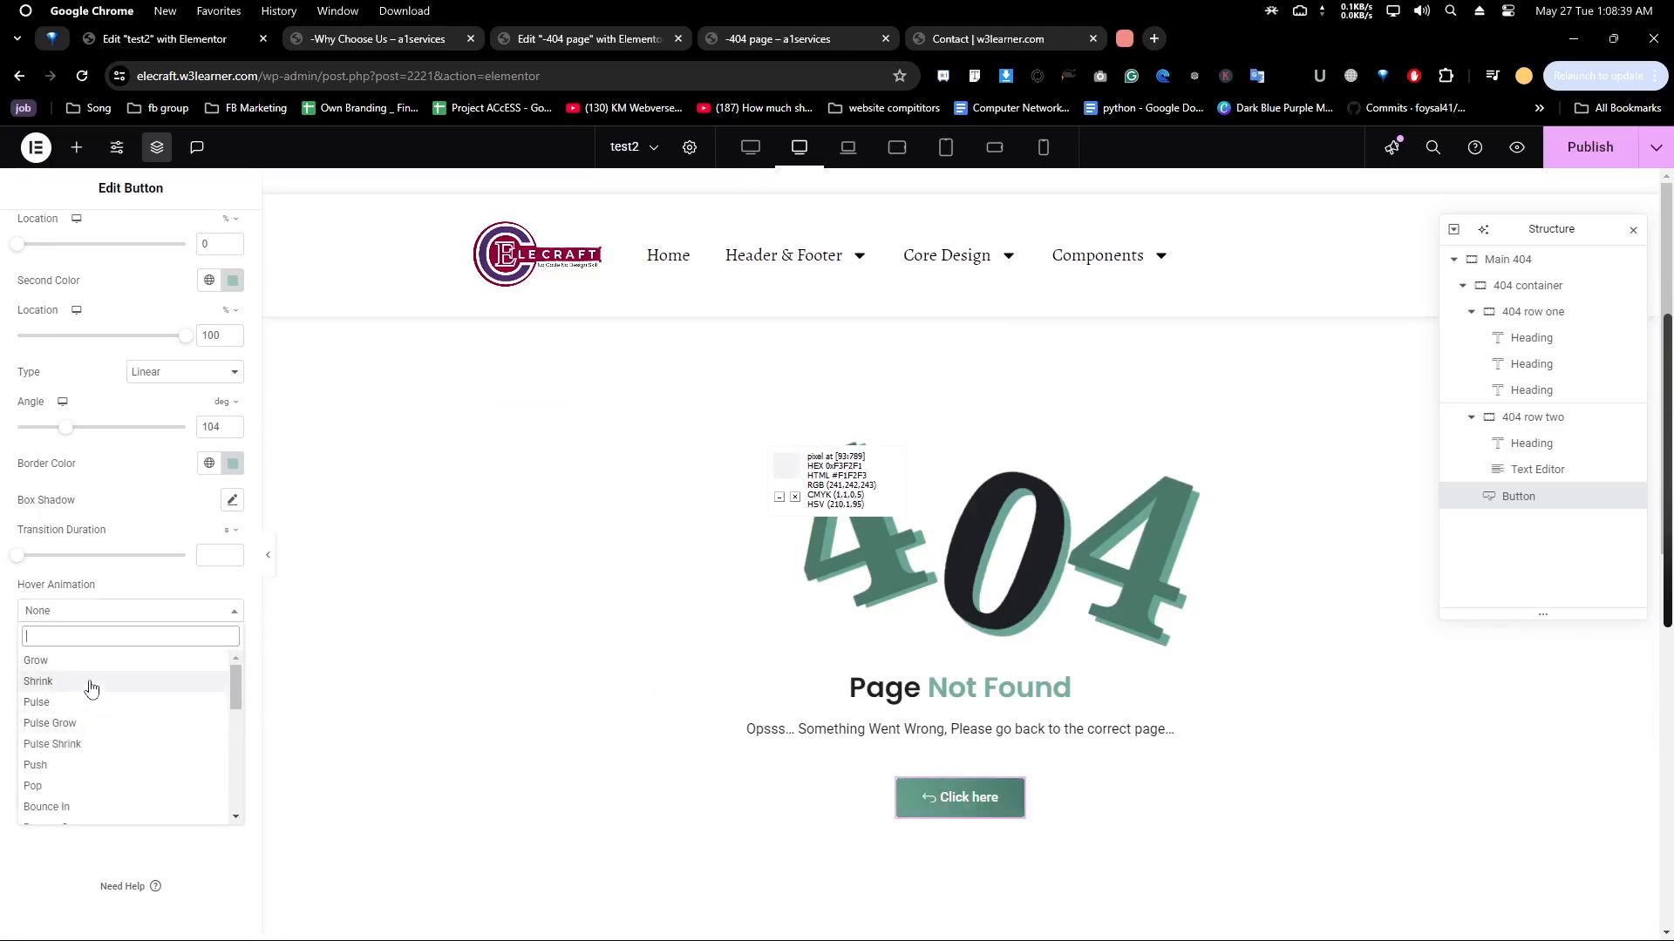
{"action": "type", "text": "float"}
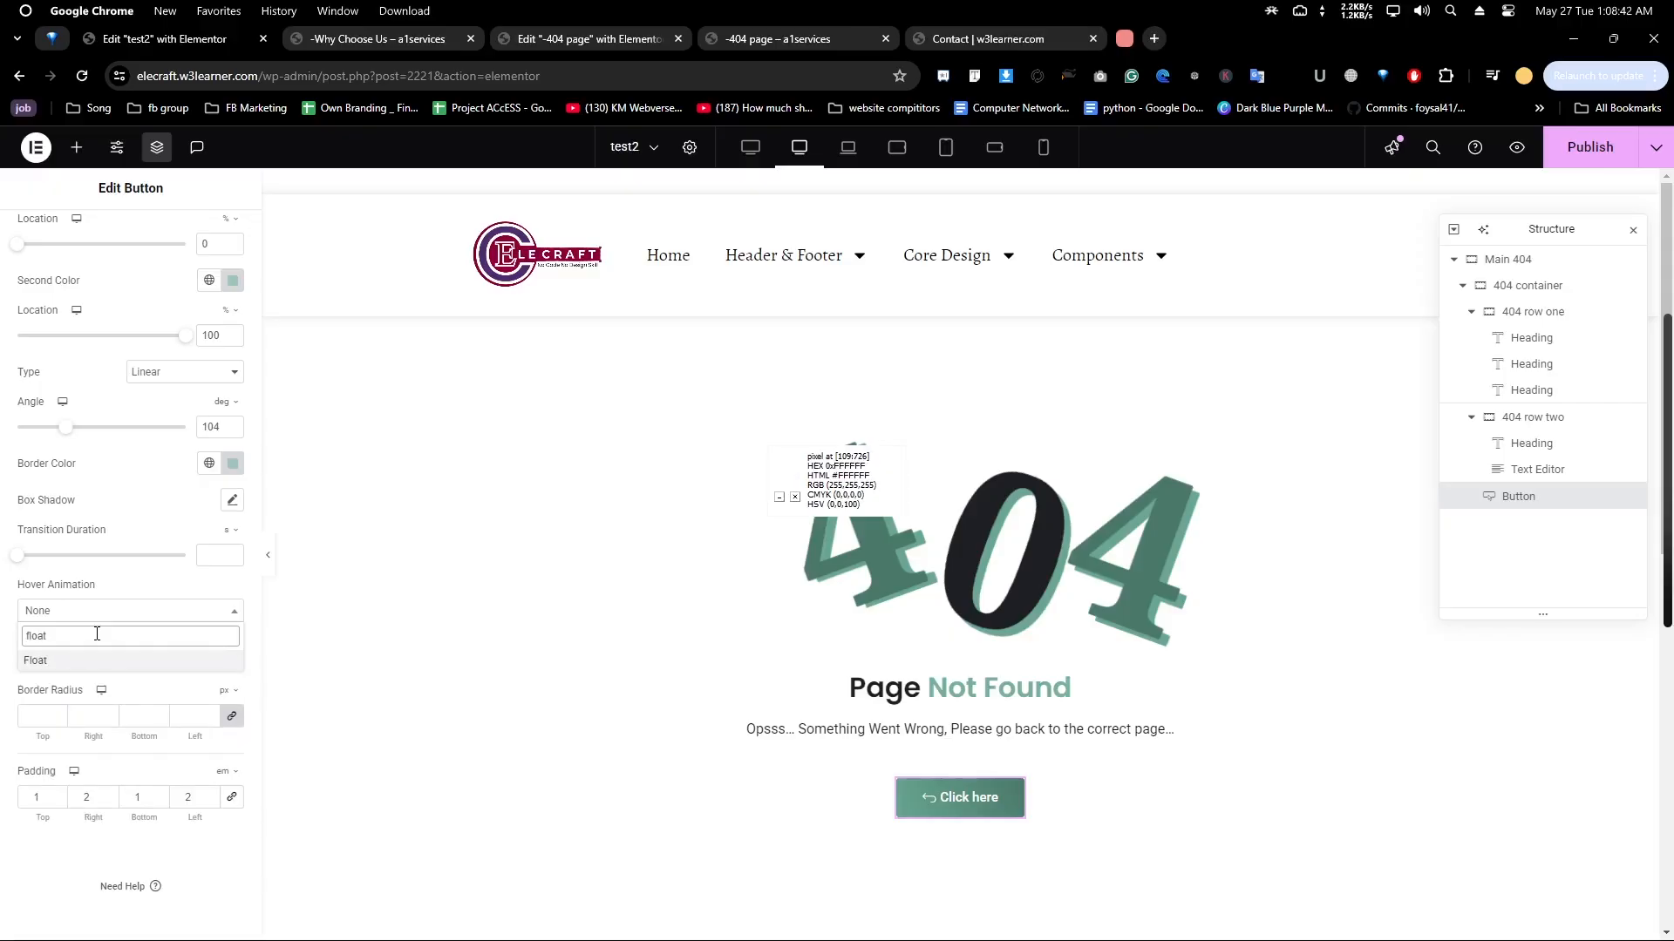
{"action": "left_click", "coordinate": [39, 660]}
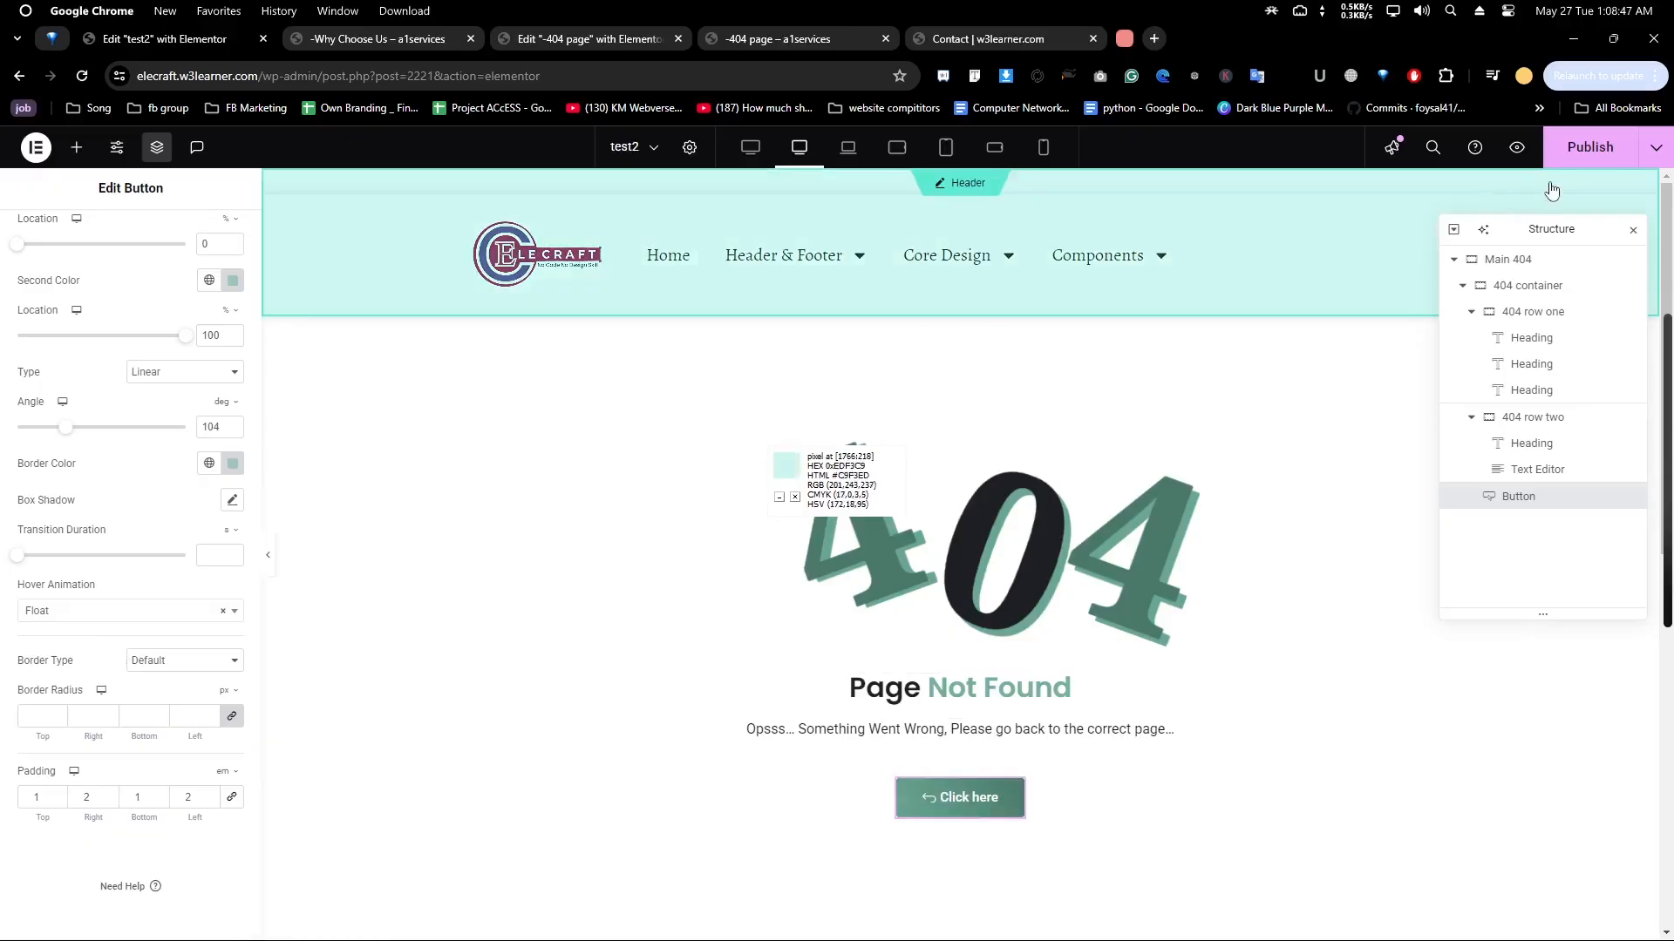
Publish the test2 page and switch the responsive preview to Tablet Landscape
{"action": "left_click", "coordinate": [1566, 157]}
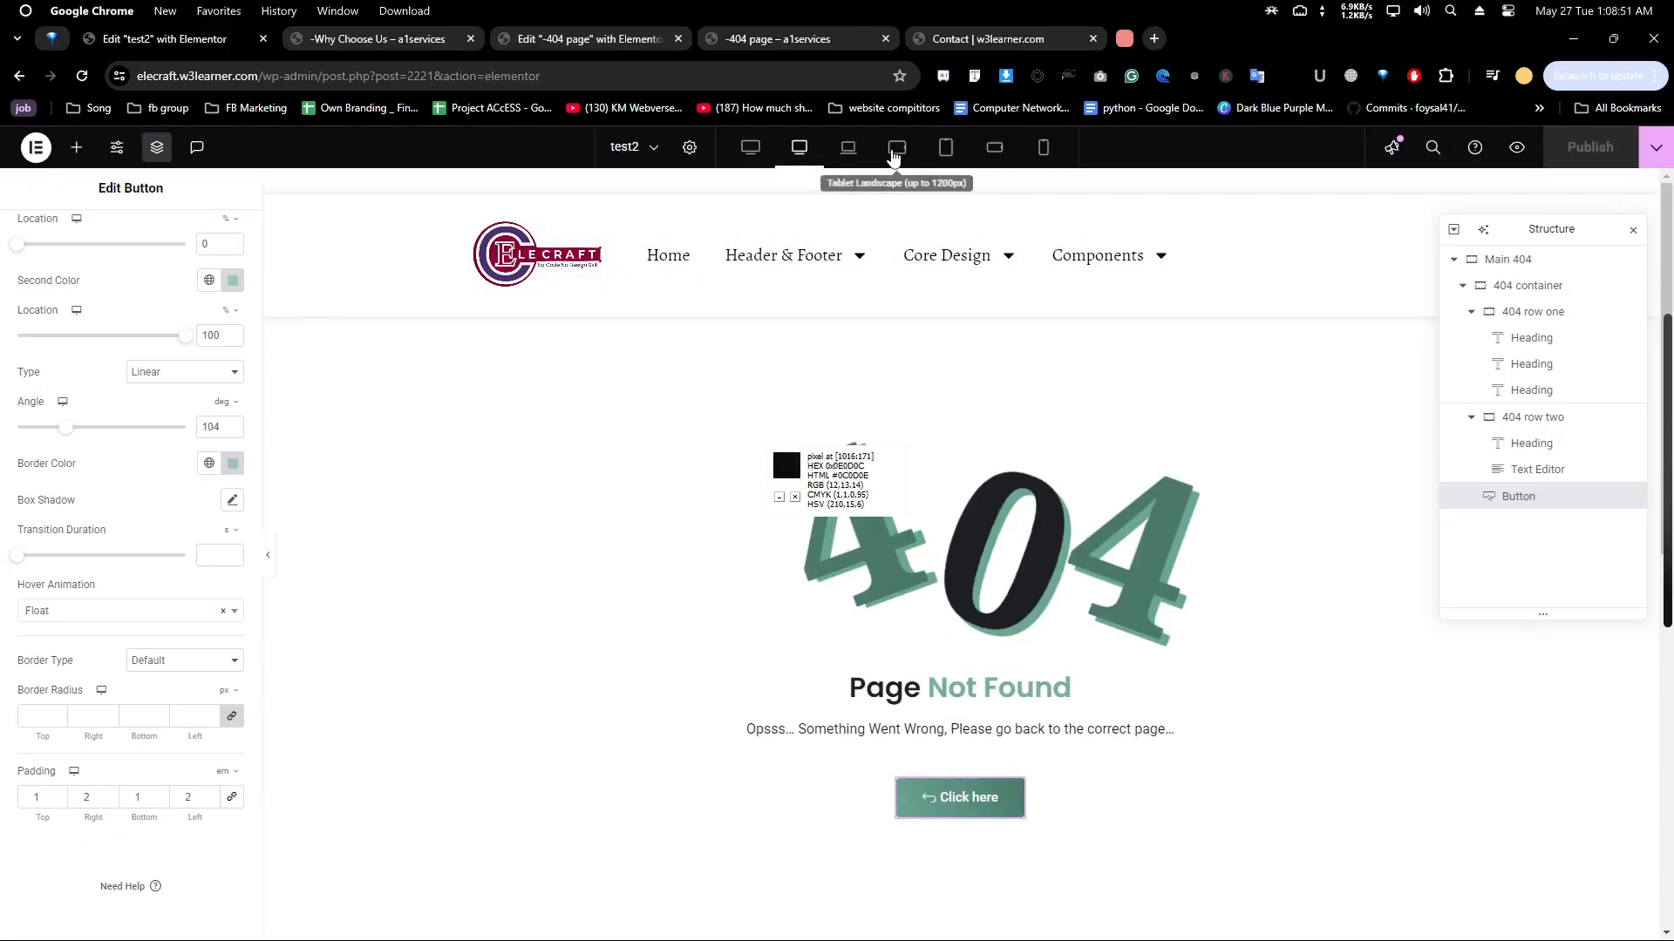
{"action": "left_click", "coordinate": [896, 148]}
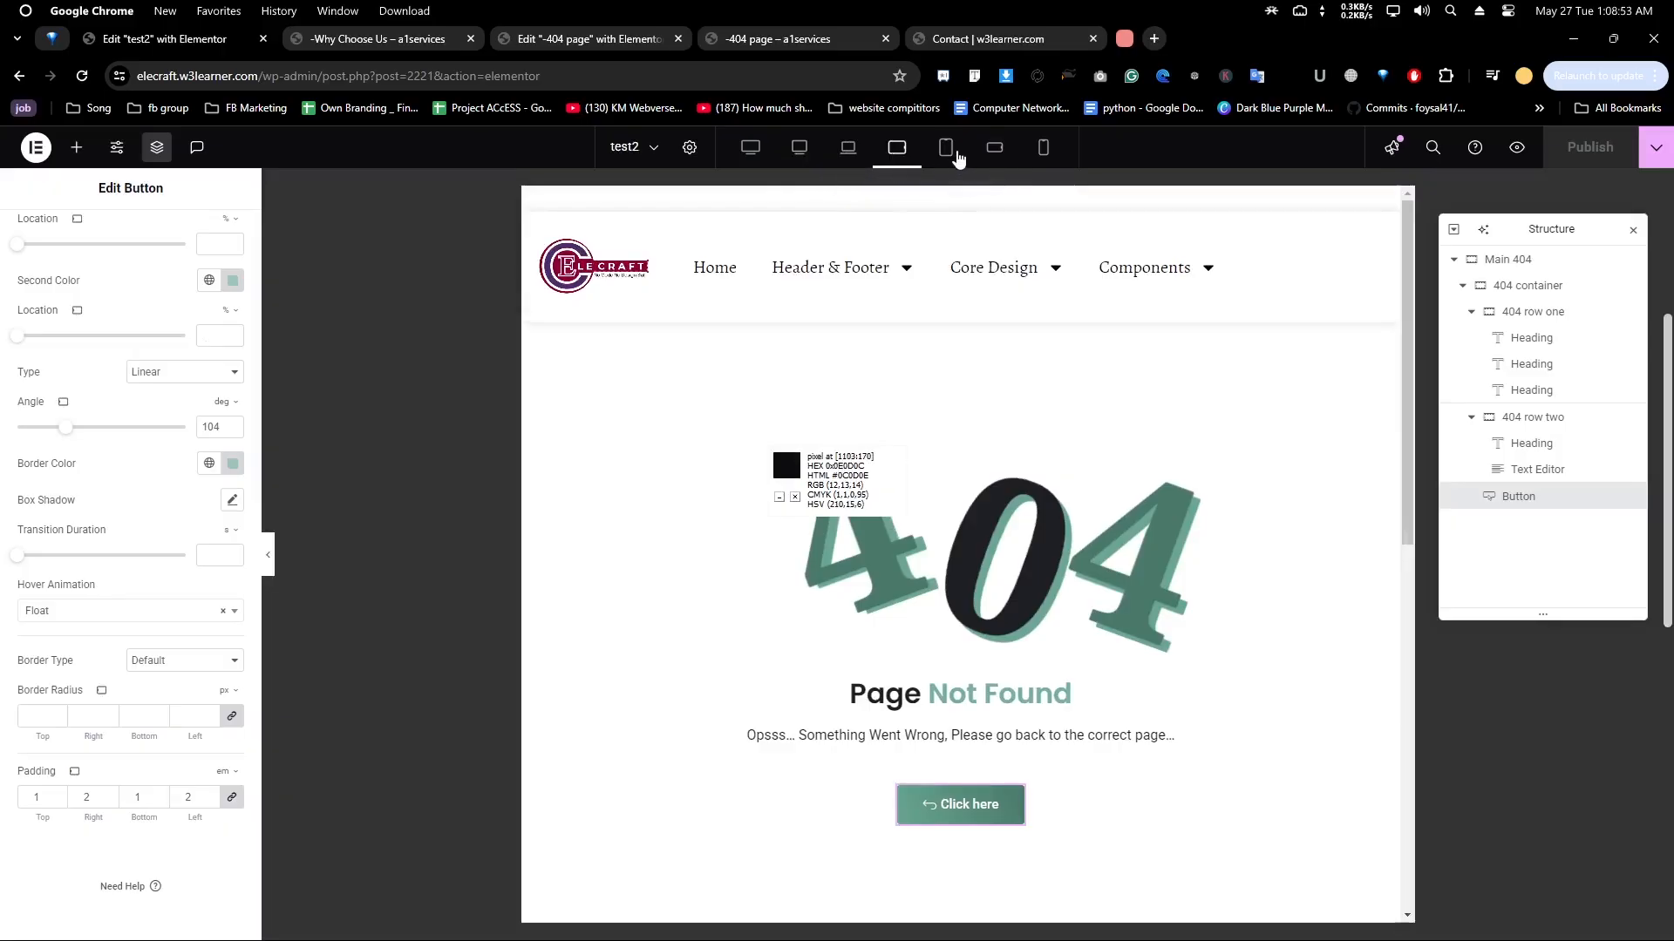
Check the page in the Tablet Portrait preview and switch to the Mobile Portrait preview to examine the 404 section
{"action": "left_click", "coordinate": [949, 151]}
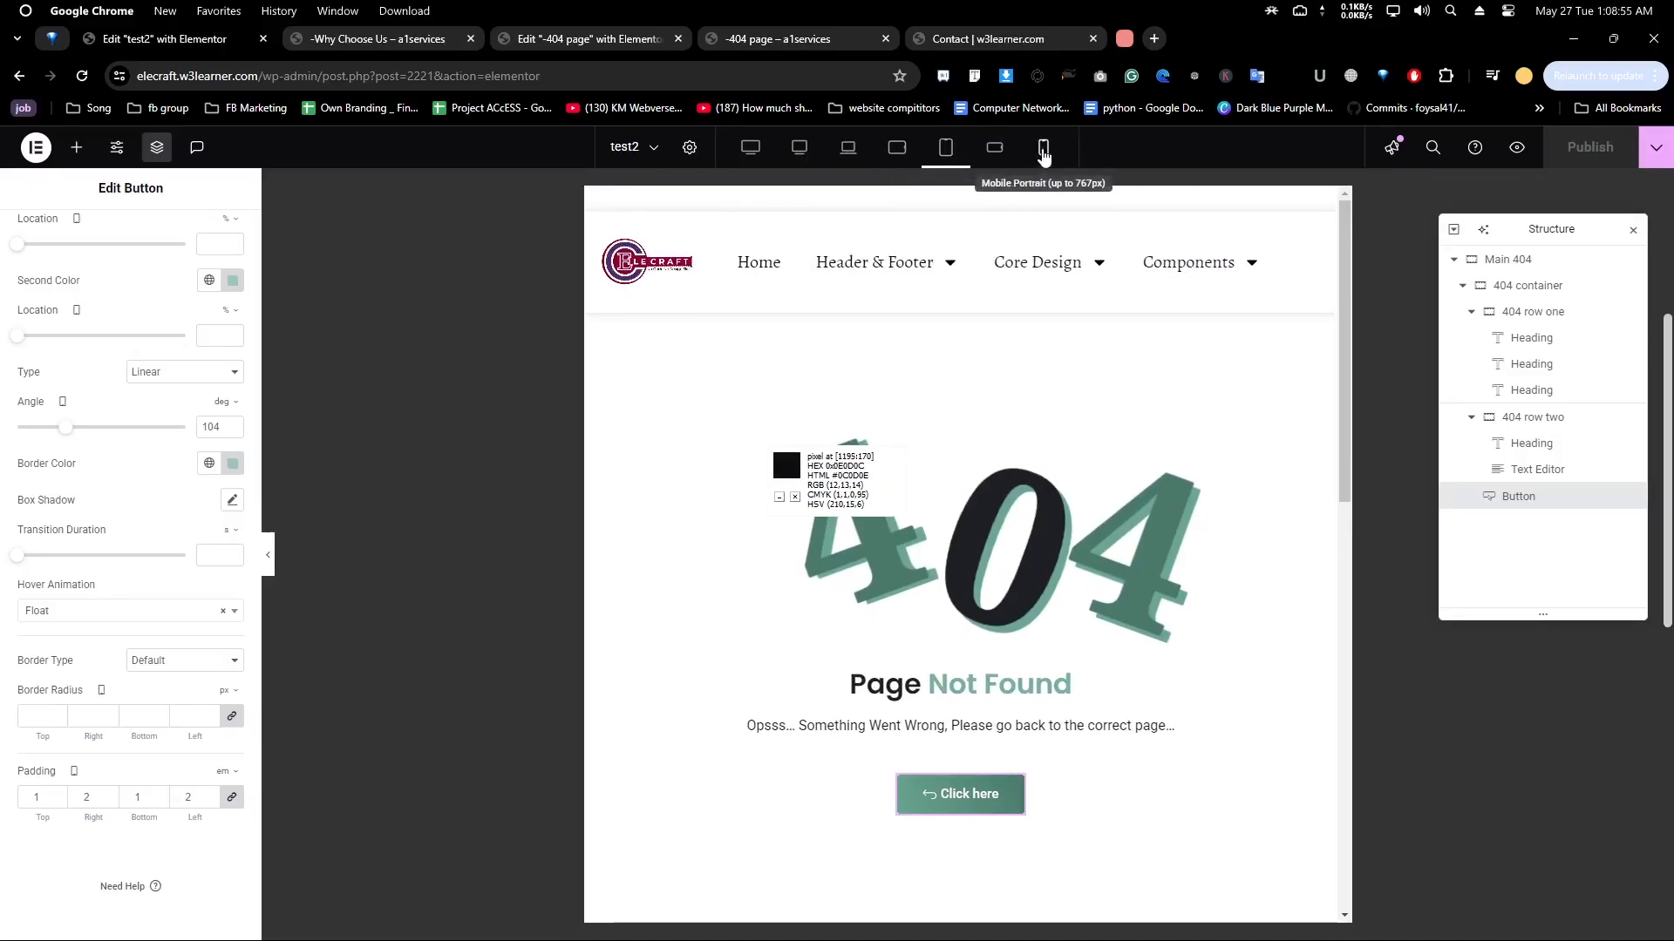
{"action": "left_click", "coordinate": [1044, 148]}
{"action": "scroll", "coordinate": [1029, 489], "scroll_direction": "down", "scroll_amount": 4}
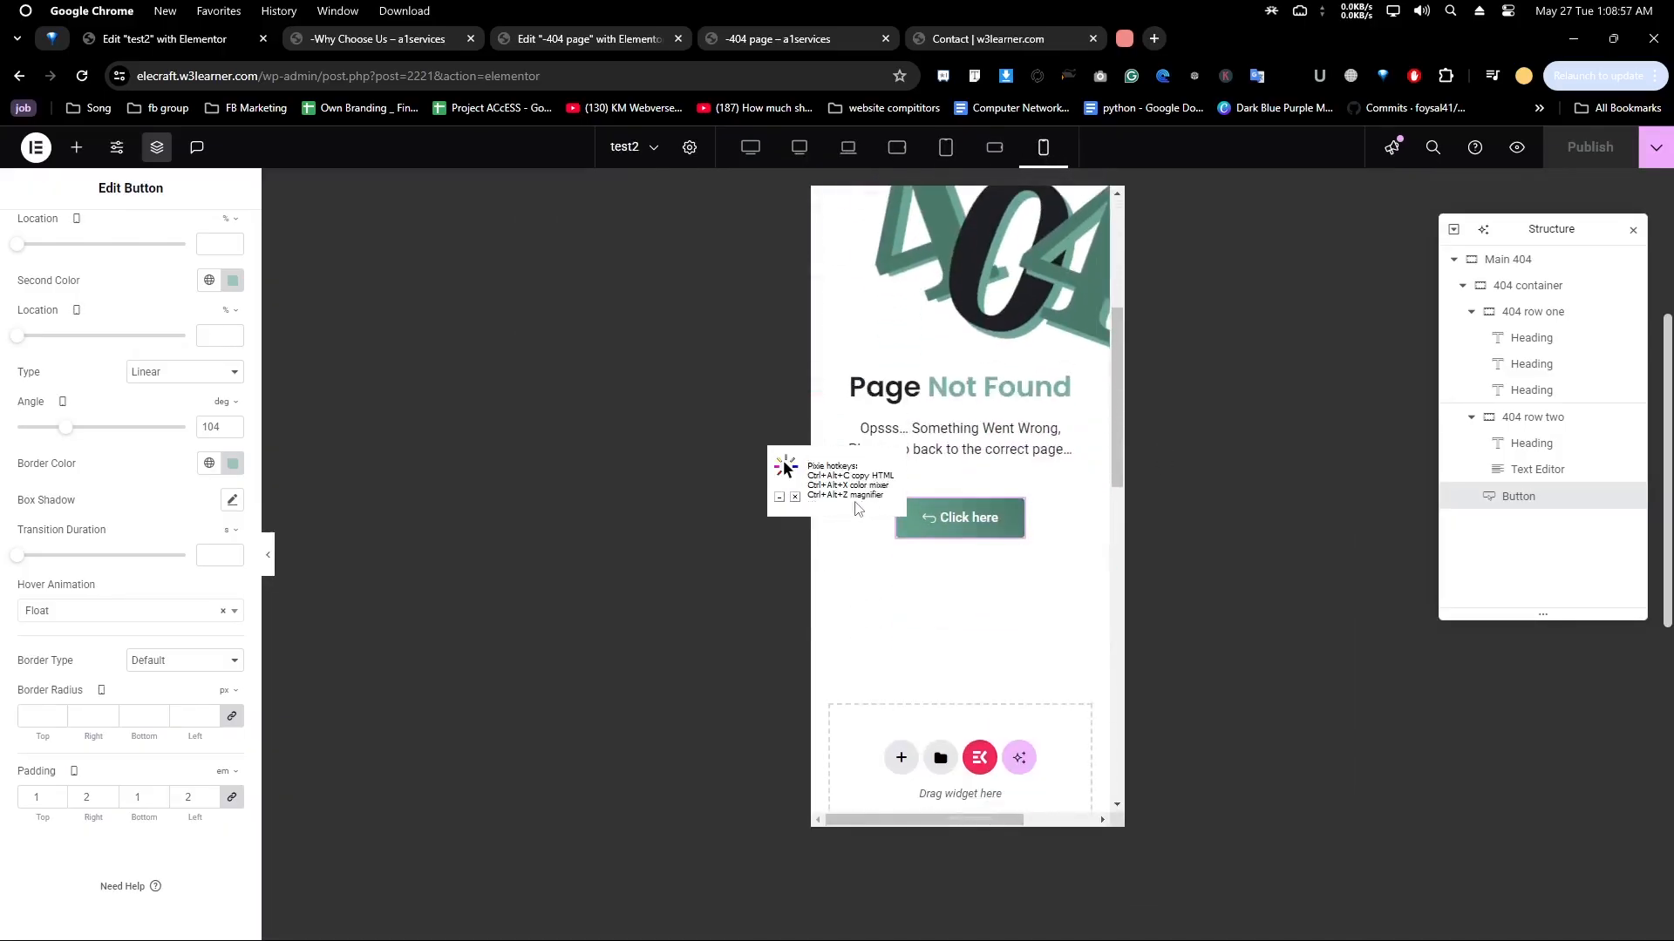
{"action": "left_click_drag", "start_coordinate": [789, 468], "coordinate": [653, 487]}
{"action": "scroll", "coordinate": [945, 389], "scroll_direction": "up", "scroll_amount": 2}
Set the mobile font size of the first "4" heading in 404 row one to 100 px
{"action": "left_click", "coordinate": [926, 412]}
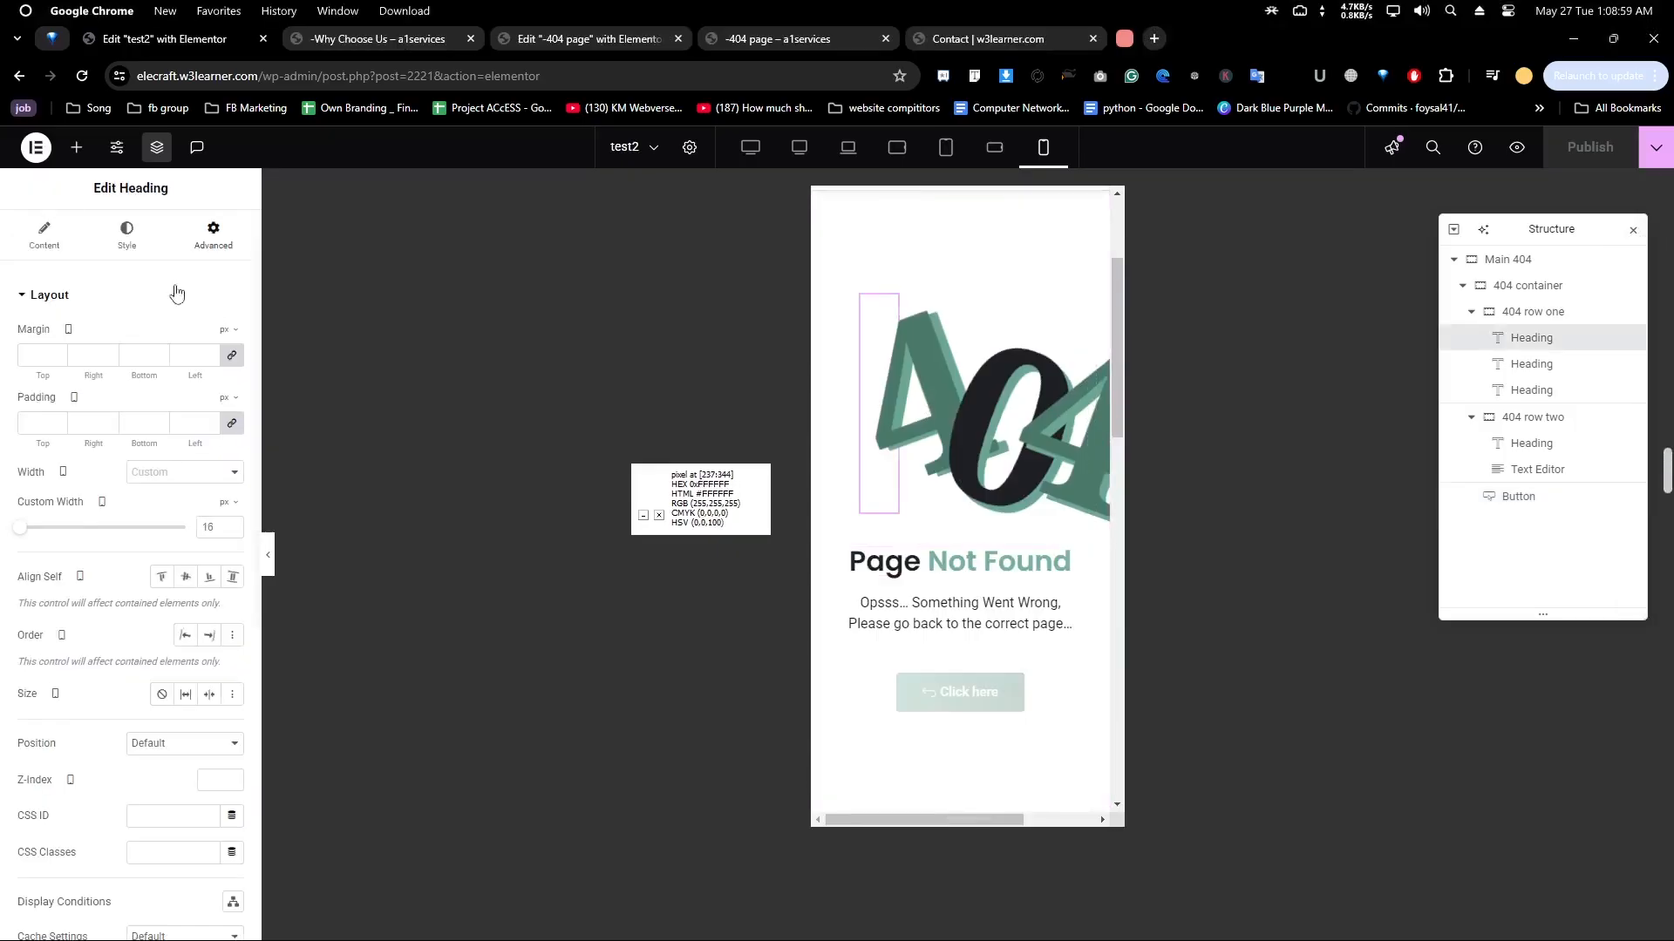
{"action": "left_click", "coordinate": [127, 237]}
{"action": "left_click", "coordinate": [231, 386]}
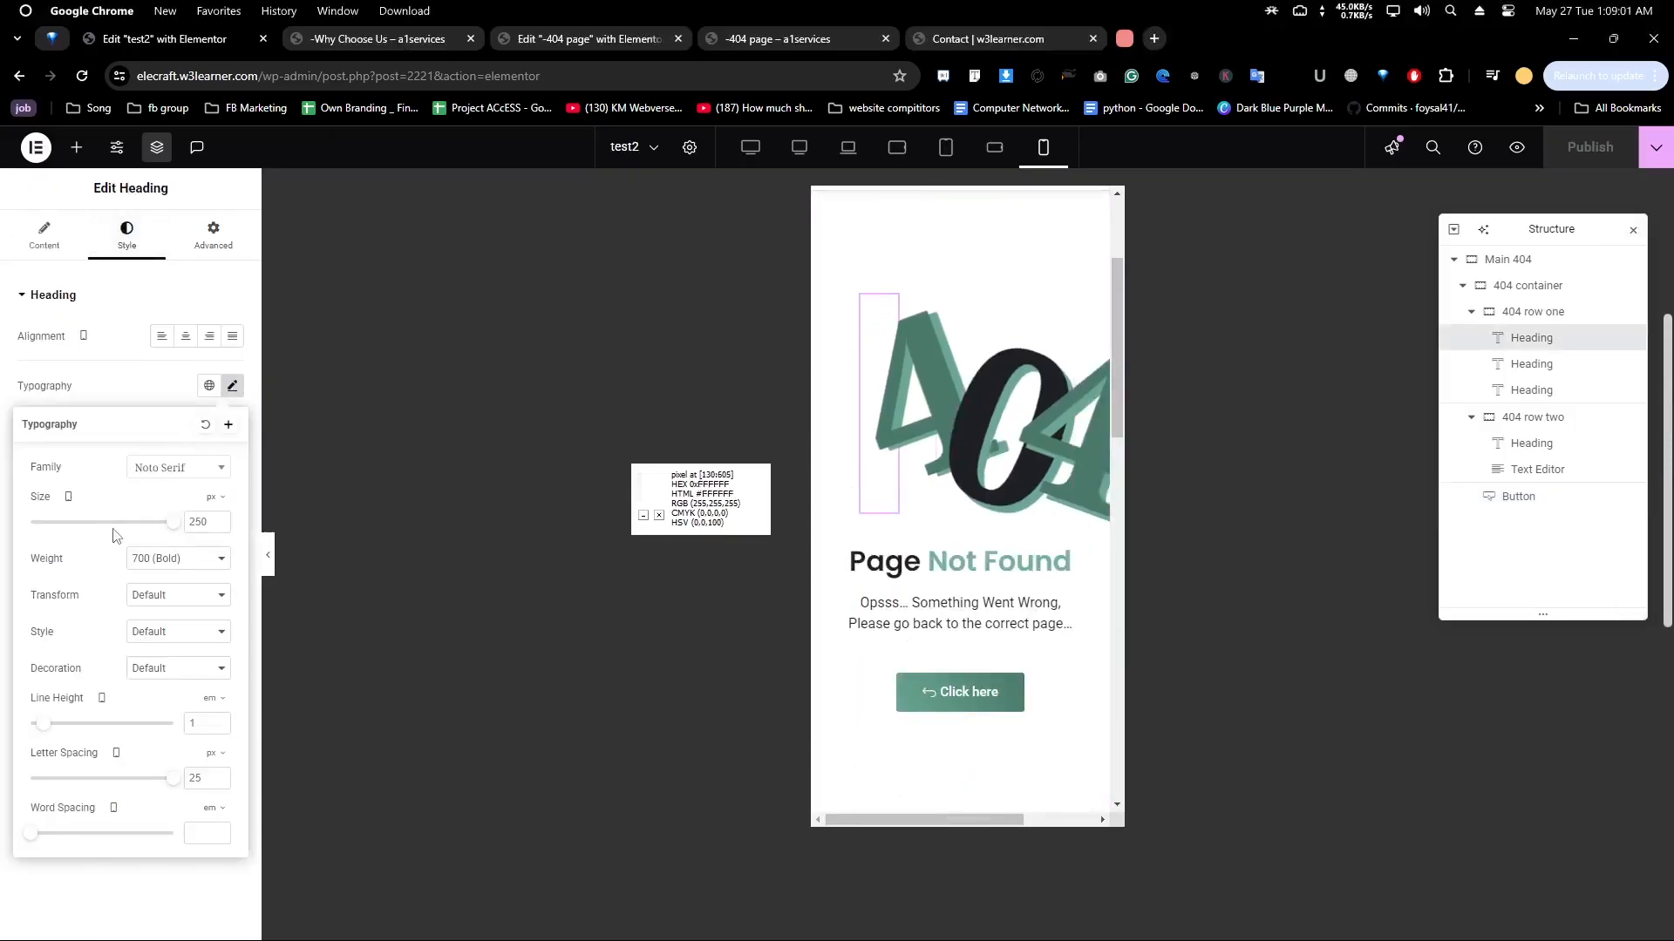
{"action": "left_click_drag", "start_coordinate": [174, 522], "coordinate": [161, 522]}
{"action": "double_click", "coordinate": [203, 522]}
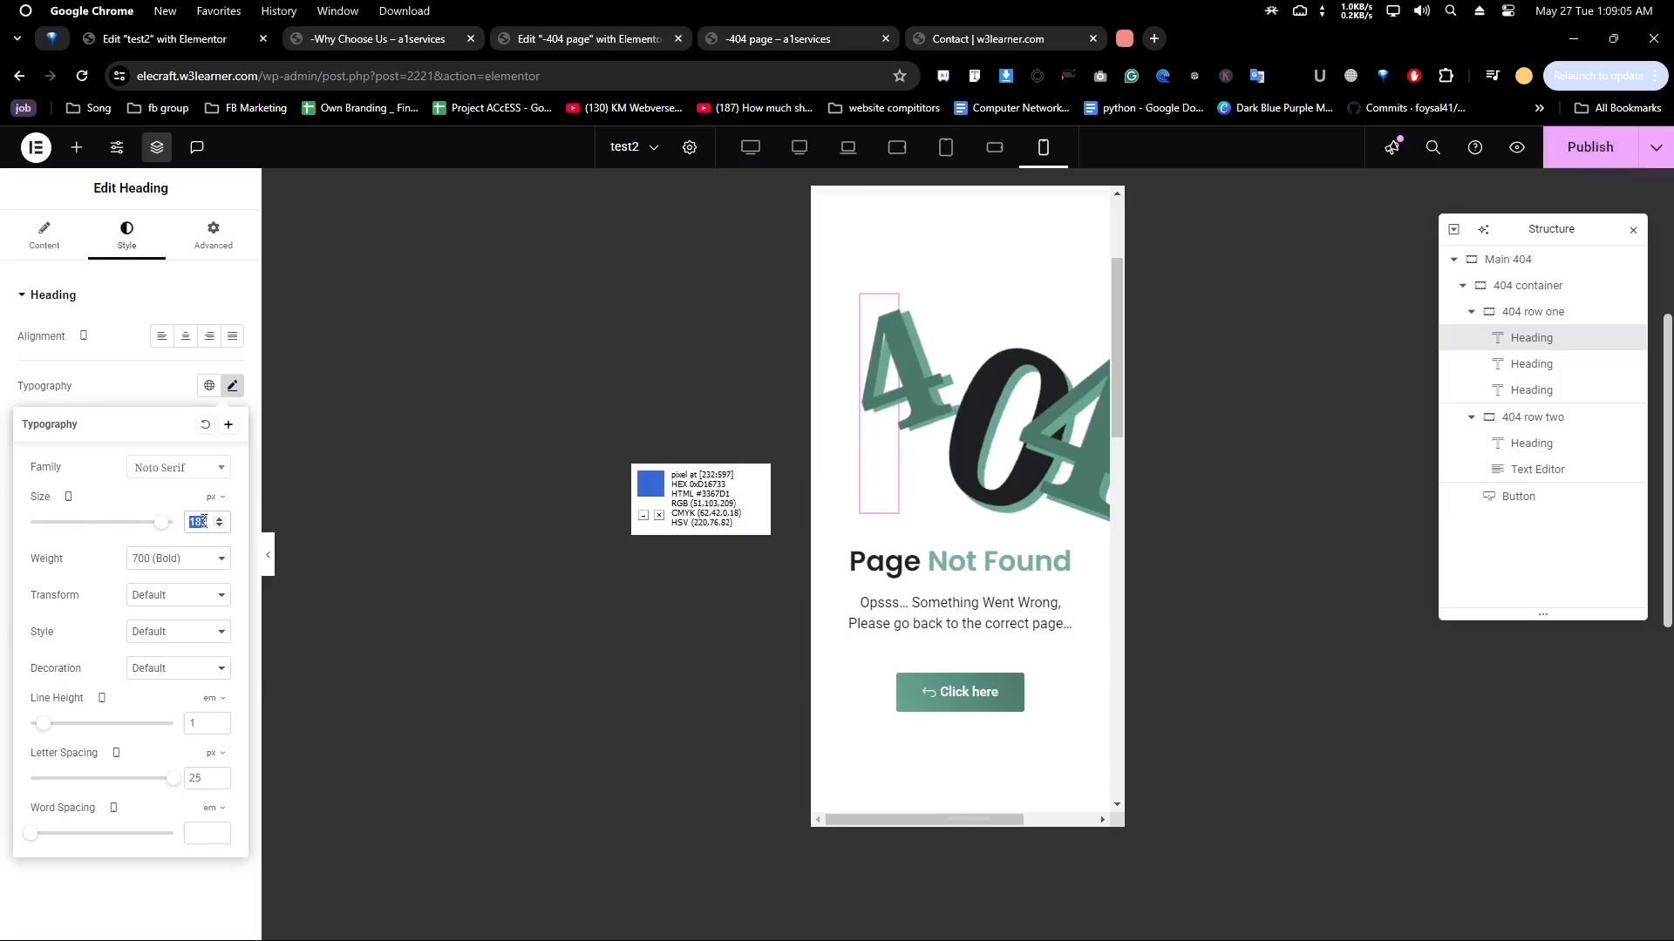
{"action": "type", "text": "100"}
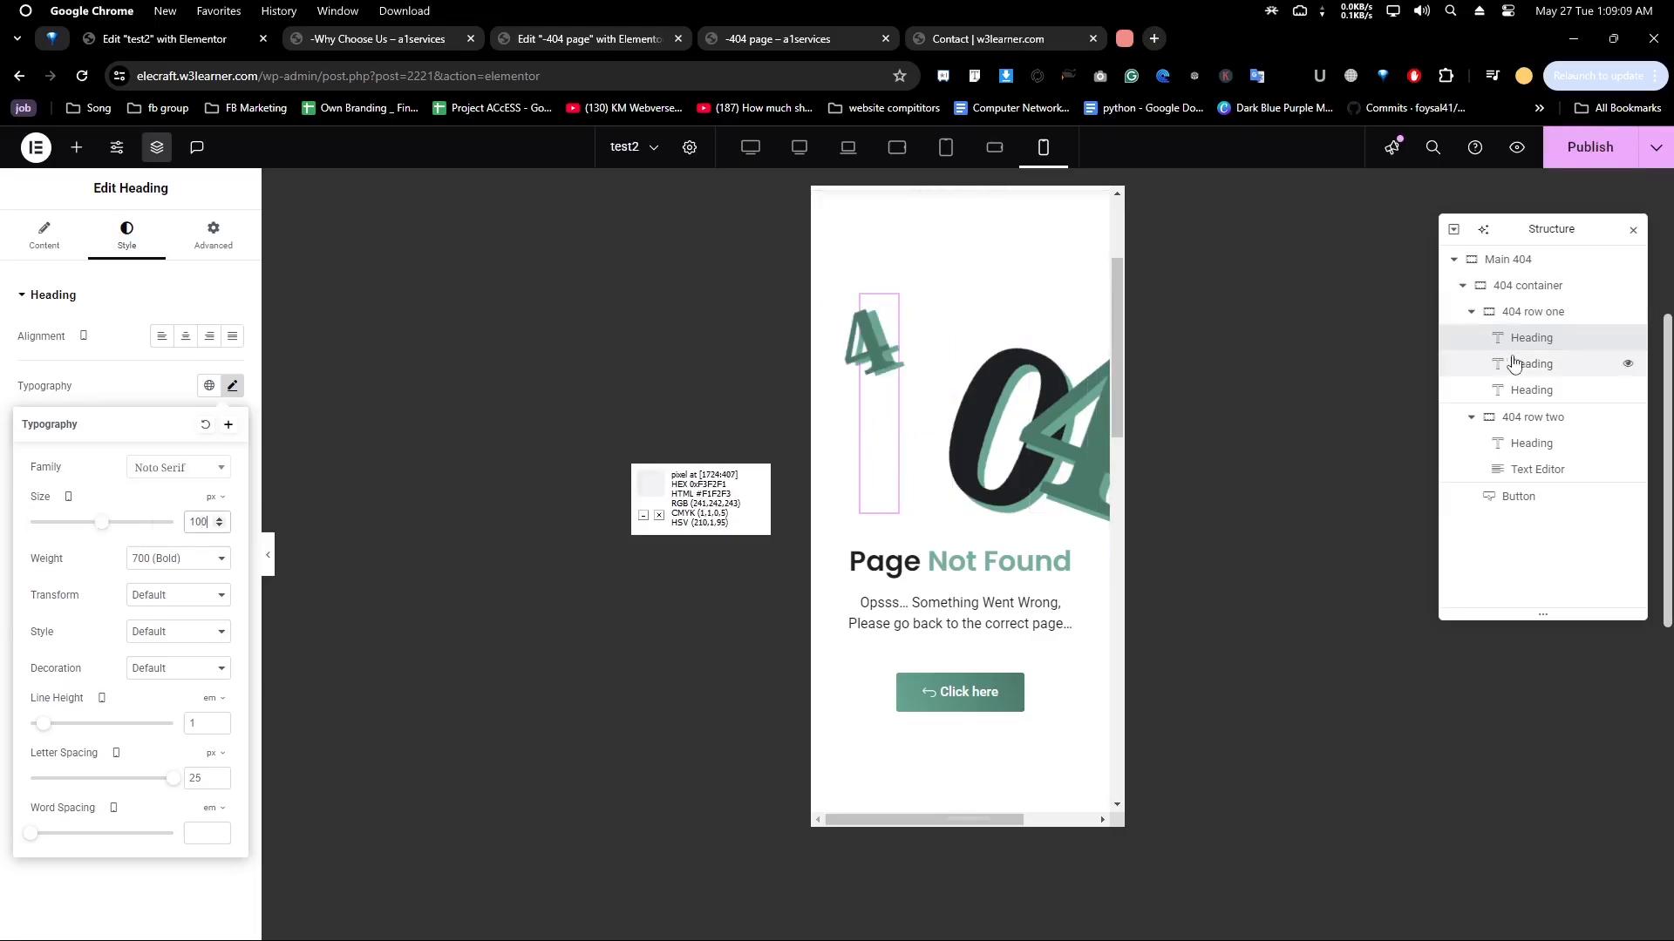
Set the mobile font size of the "0" heading in 404 row one to 100 px
{"action": "left_click", "coordinate": [126, 234]}
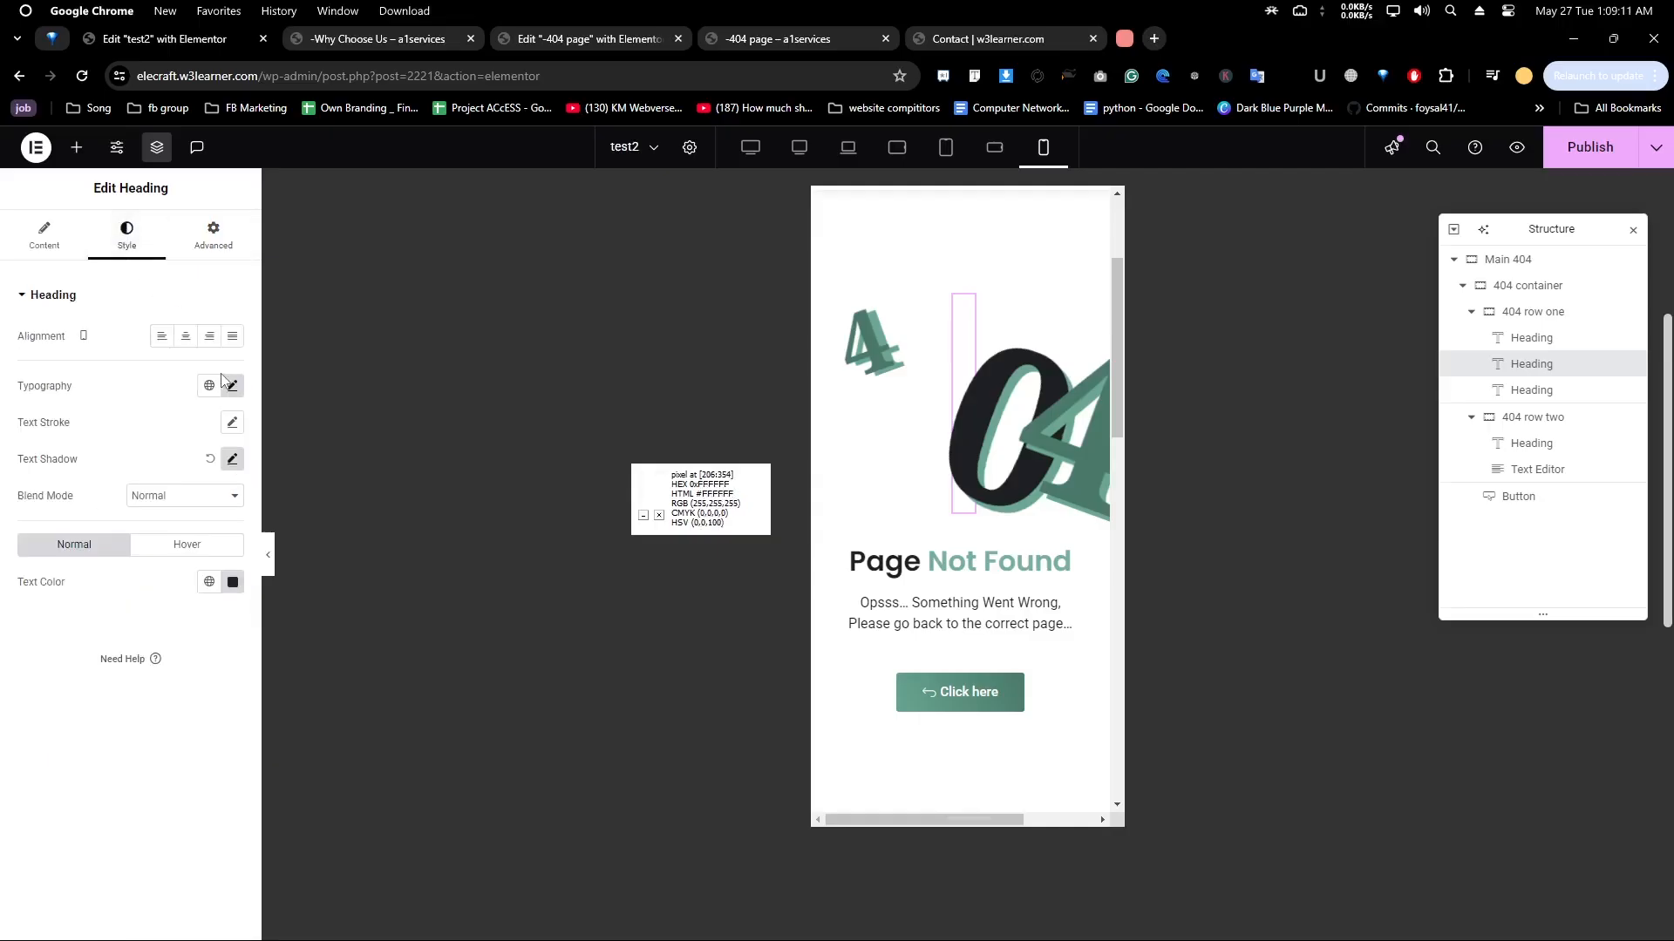
{"action": "left_click", "coordinate": [231, 386]}
{"action": "double_click", "coordinate": [193, 522]}
{"action": "type", "text": "100"}
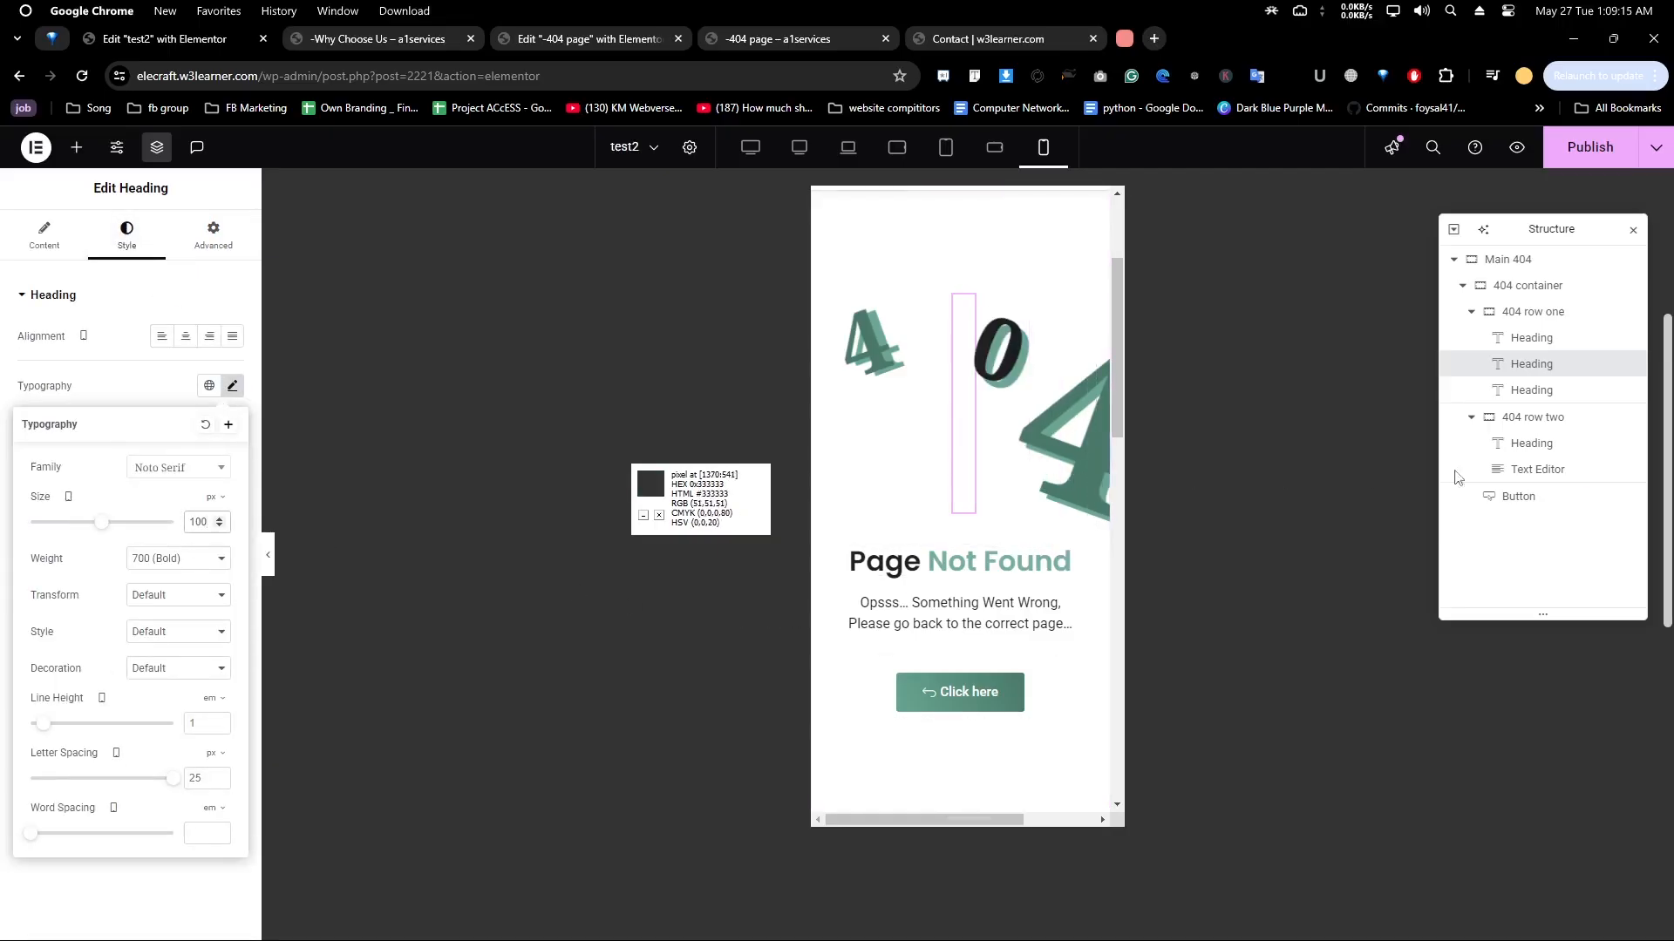
Set the mobile font size of the last "4" heading in 404 row one to 100 px
{"action": "left_click", "coordinate": [1543, 390]}
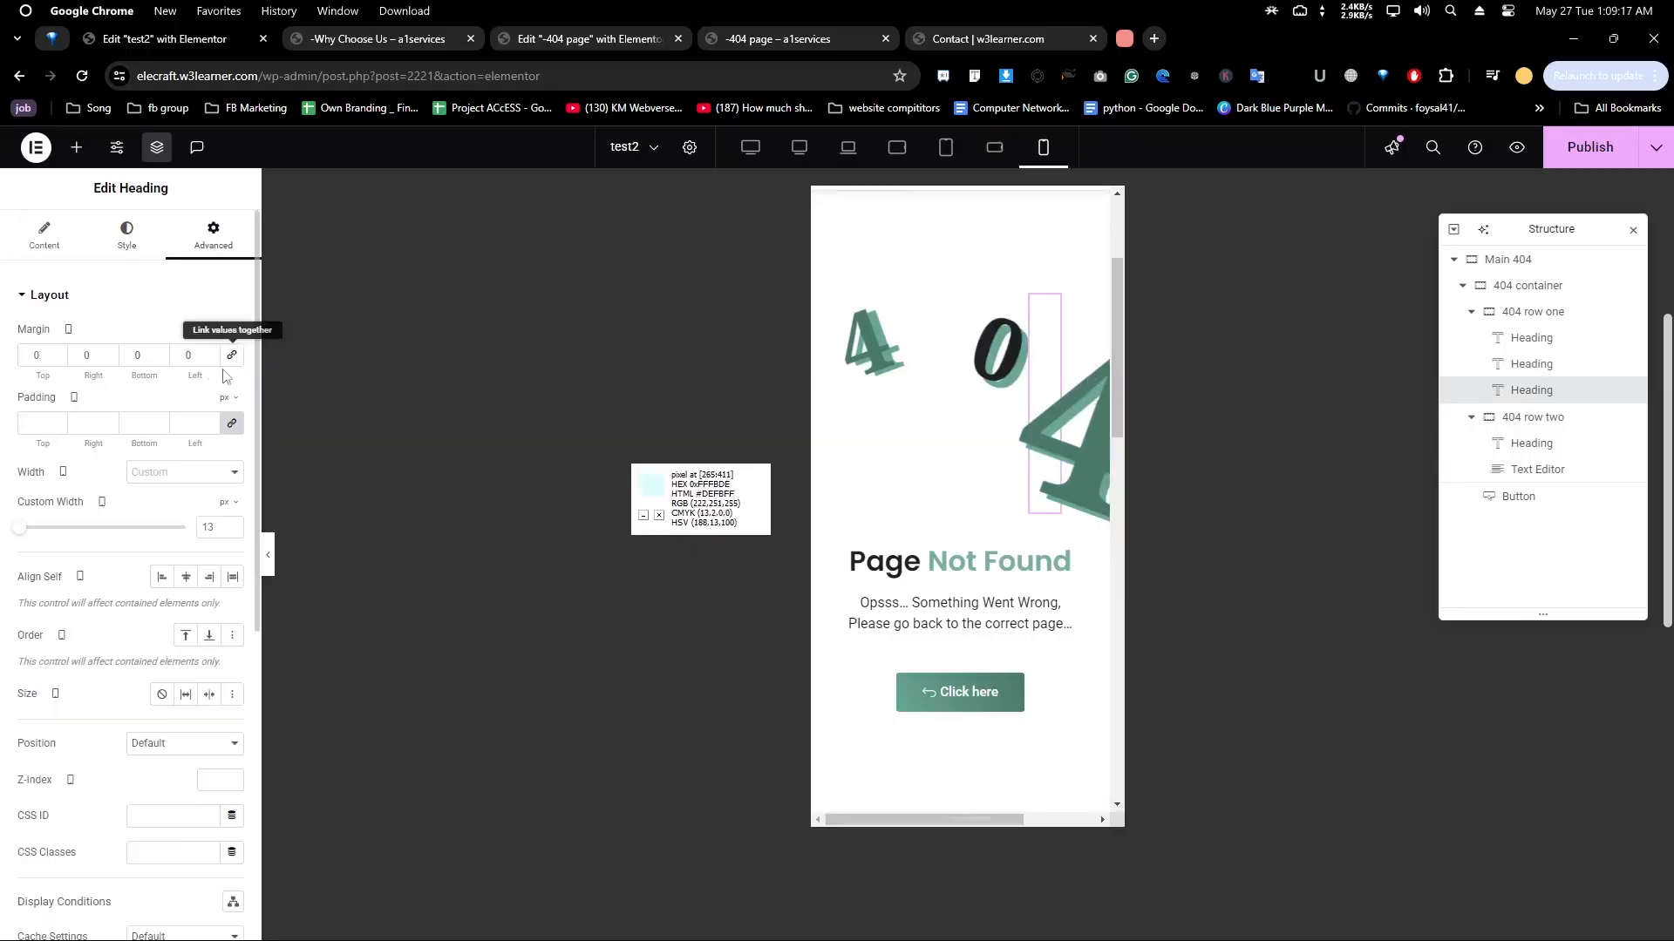
{"action": "left_click", "coordinate": [126, 233]}
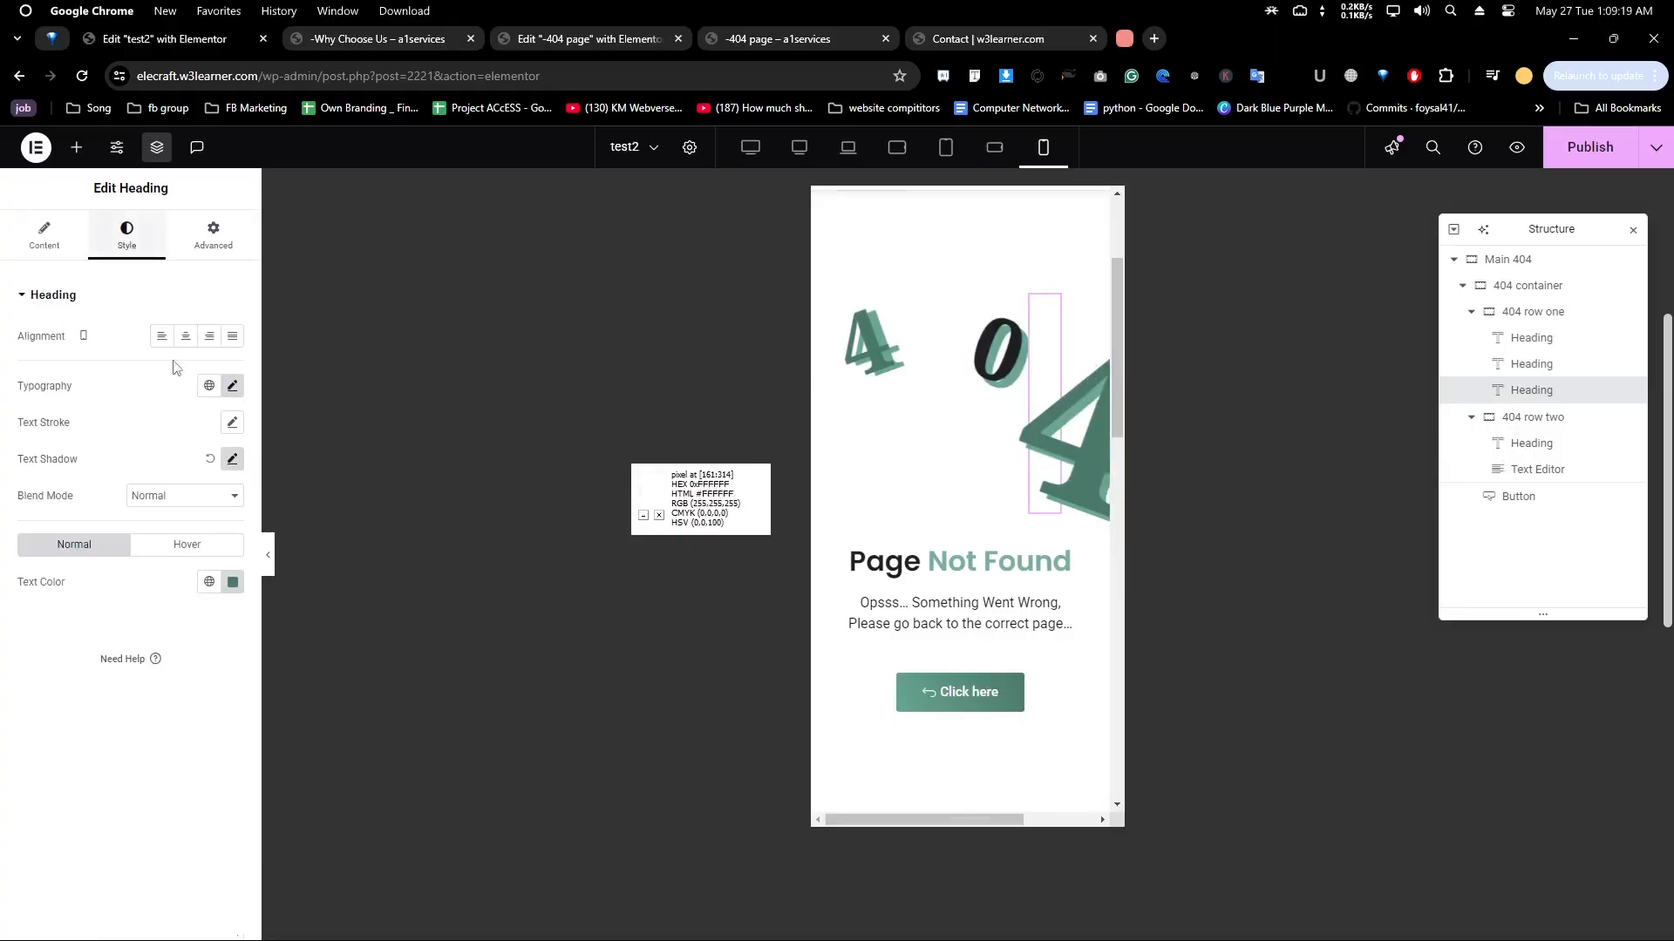
{"action": "left_click", "coordinate": [232, 385]}
{"action": "double_click", "coordinate": [192, 517]}
{"action": "type", "text": "100"}
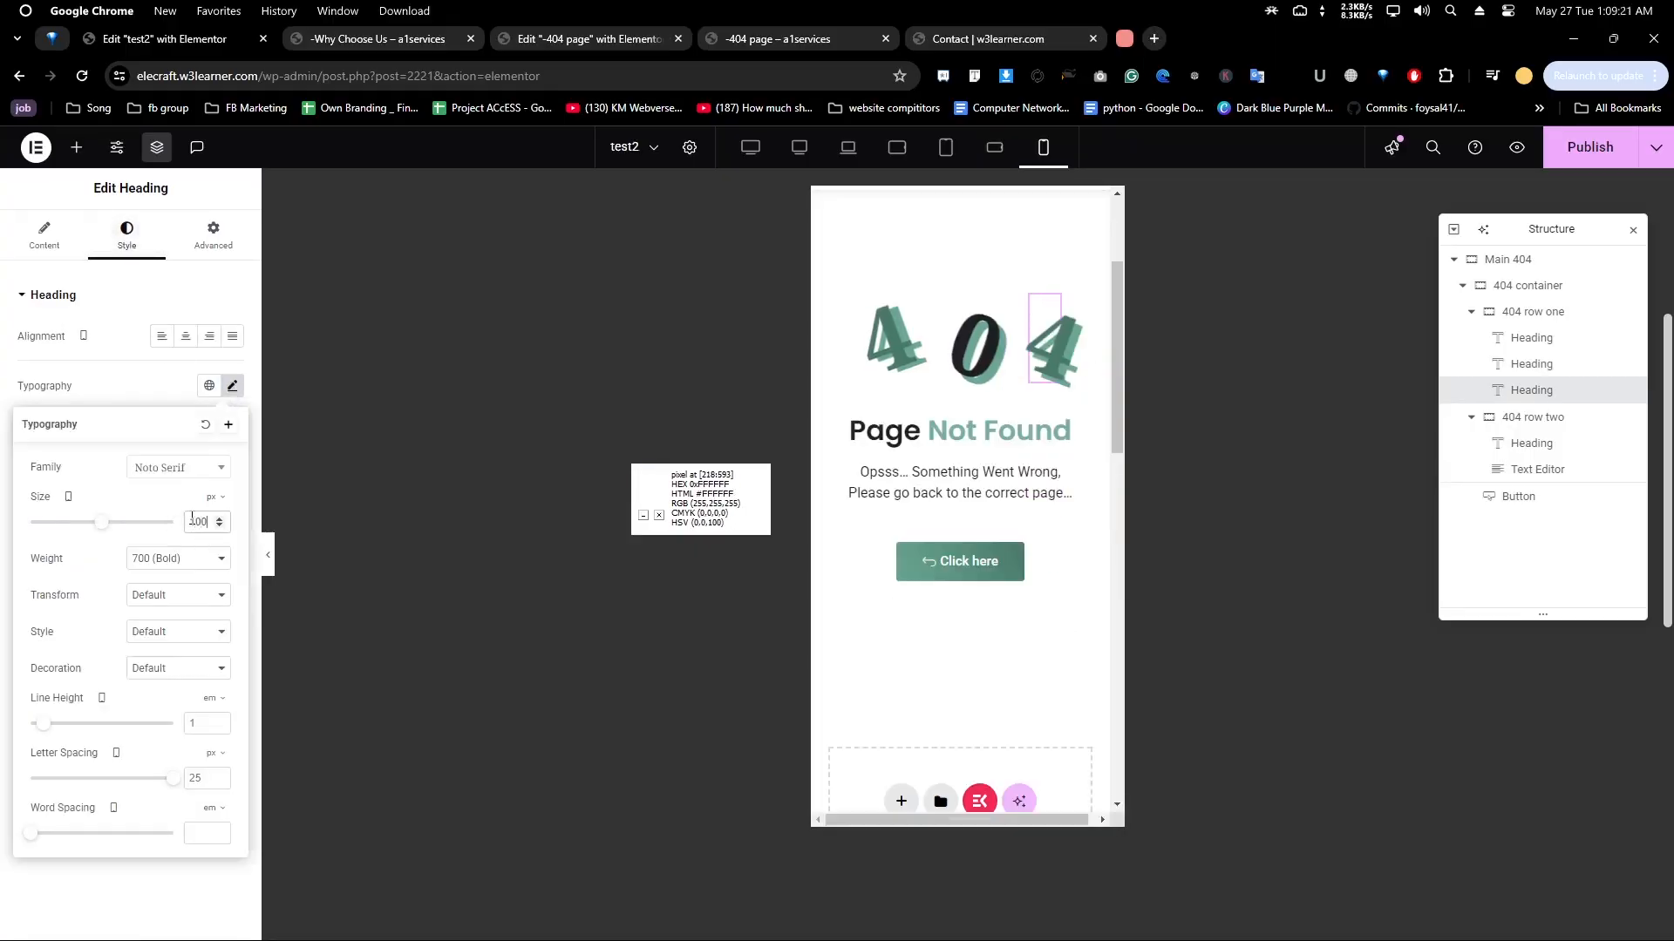
Reduce the mobile font size of the "Page Not Found" heading in 404 row two
{"action": "left_click", "coordinate": [959, 432]}
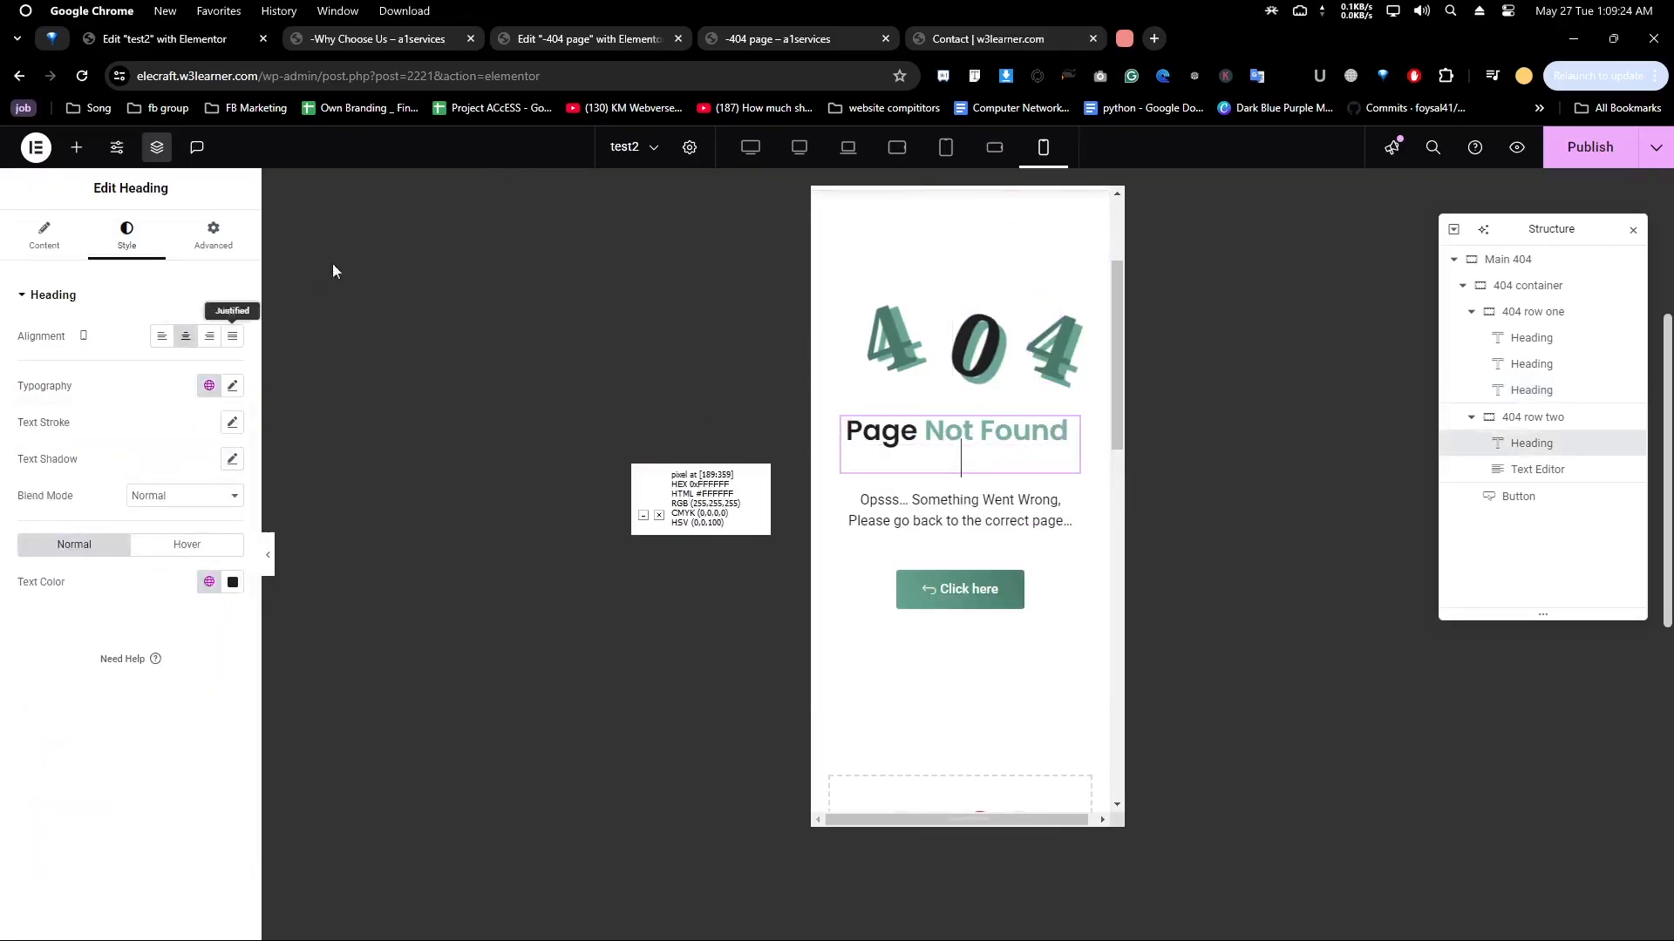
{"action": "left_click", "coordinate": [232, 386]}
{"action": "left_click", "coordinate": [35, 523]}
{"action": "left_click_drag", "start_coordinate": [34, 526], "coordinate": [48, 528]}
Set the mobile font size of the "Opsss... Something Went Wrong" text to 14 px
{"action": "left_click", "coordinate": [965, 499]}
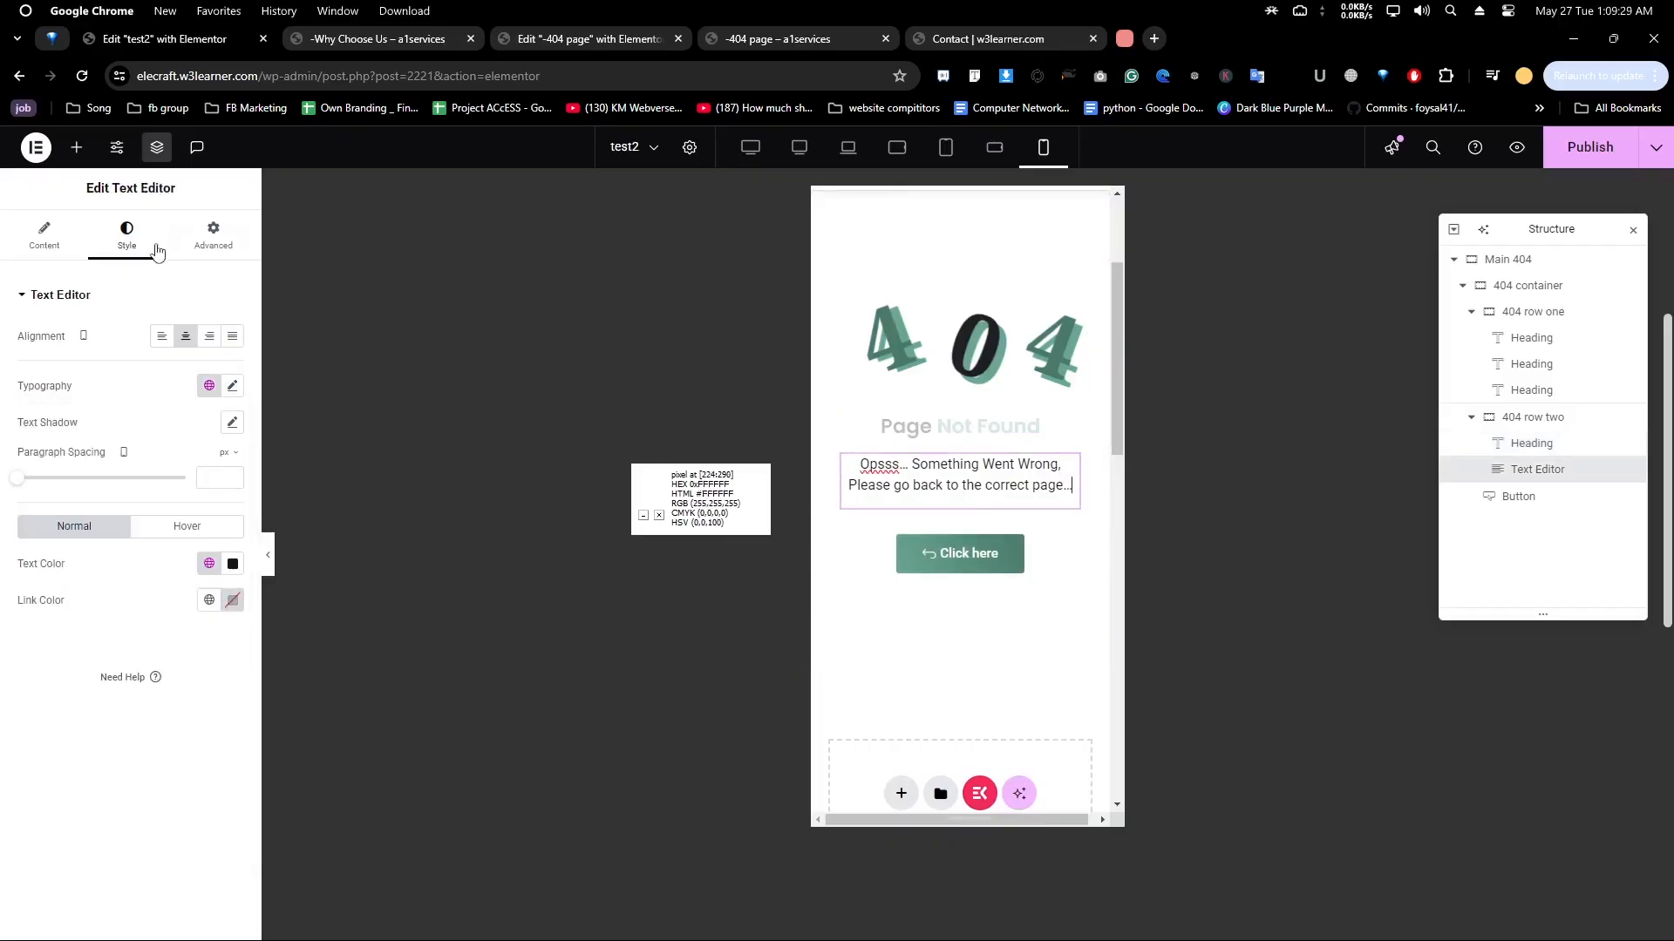
{"action": "left_click", "coordinate": [231, 386]}
{"action": "left_click_drag", "start_coordinate": [34, 530], "coordinate": [43, 535]}
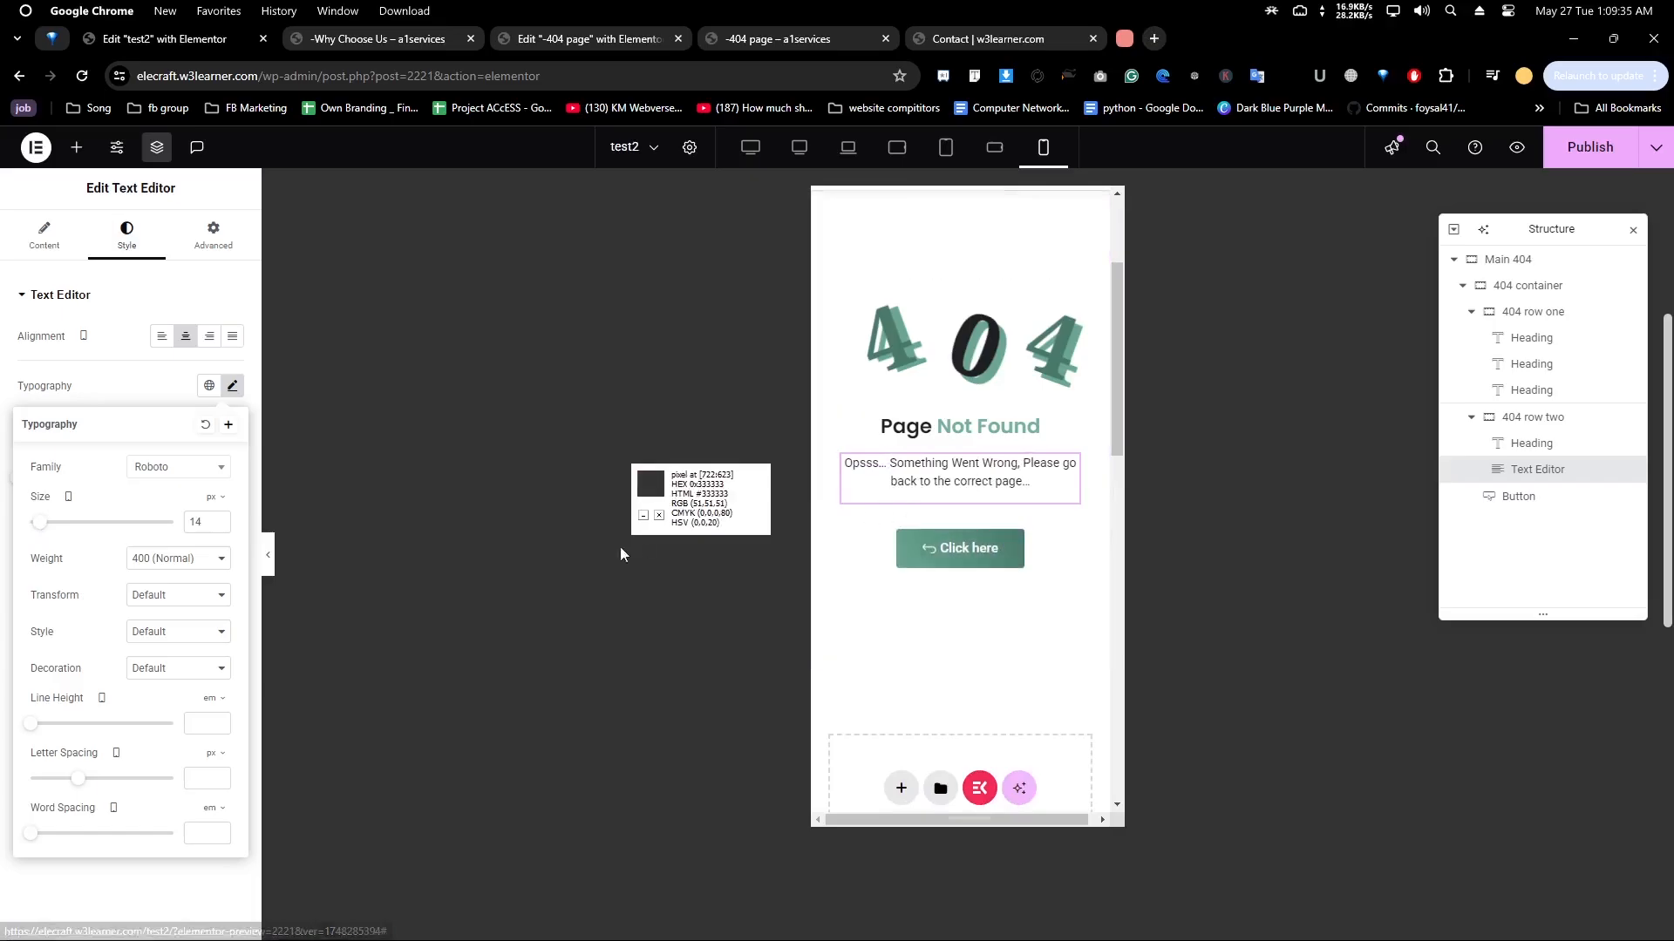
Publish the mobile adjustments to the test2 page and return the responsive preview to Desktop
{"action": "left_click_drag", "start_coordinate": [651, 488], "coordinate": [483, 515]}
{"action": "scroll", "coordinate": [1033, 436], "scroll_direction": "up", "scroll_amount": 3}
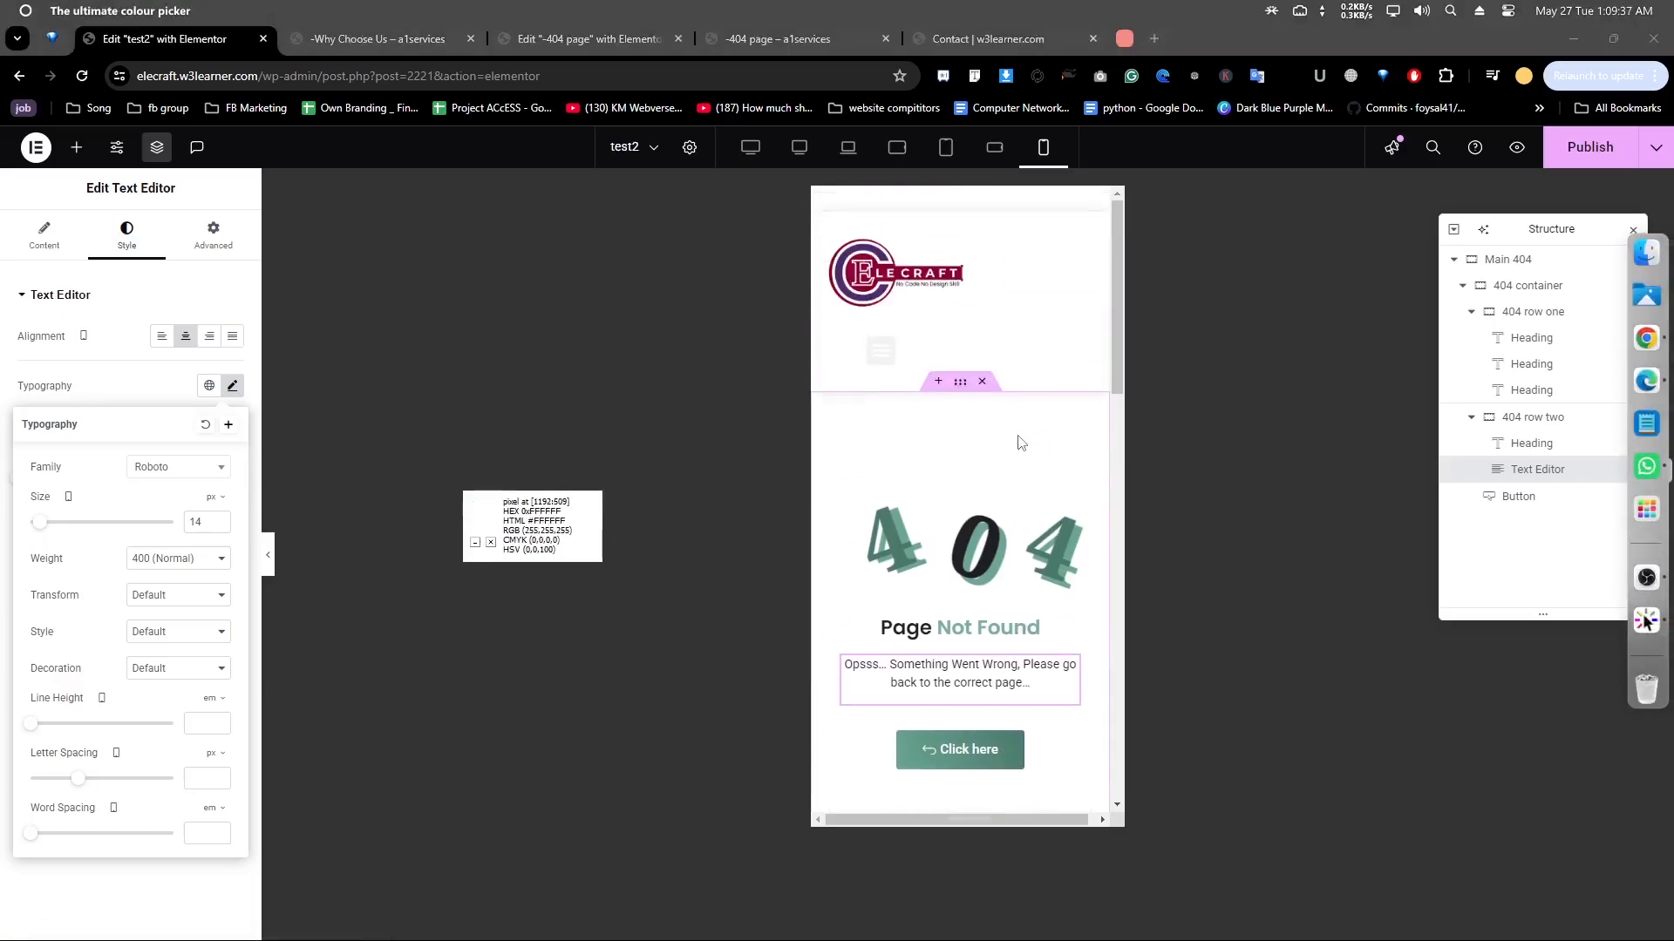
{"action": "left_click", "coordinate": [1607, 157]}
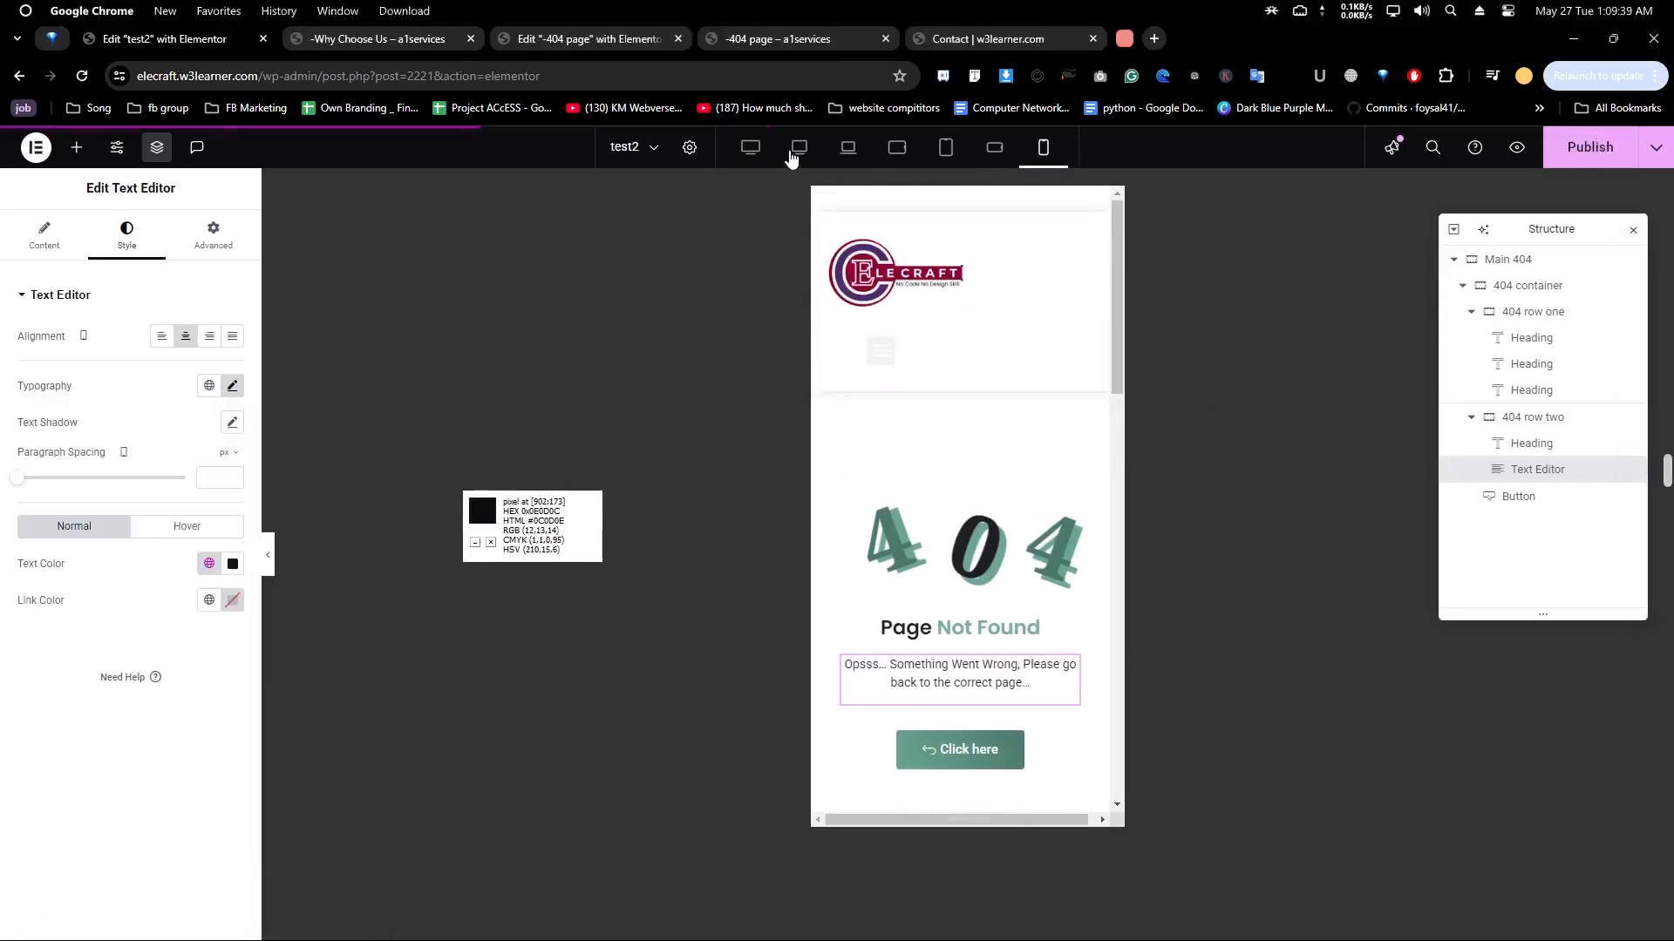
{"action": "left_click", "coordinate": [749, 150]}
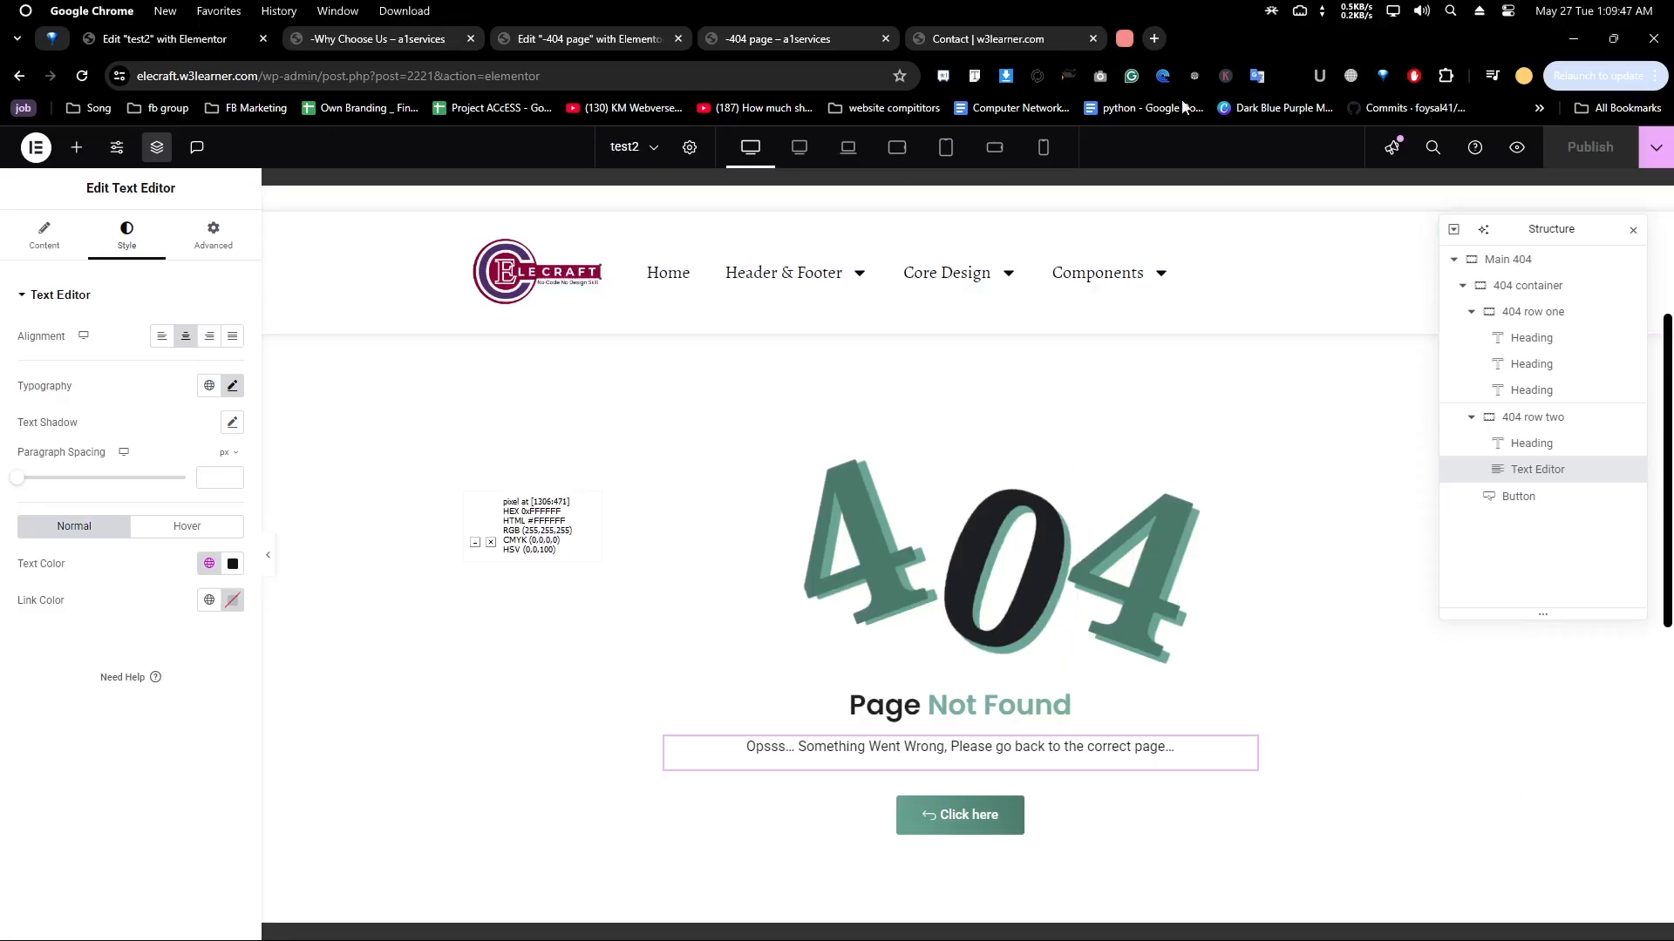
View the Resources page with its discount offers on w3learner.com, and return to the test2 page in Elementor
{"action": "left_click", "coordinate": [1003, 39]}
{"action": "left_click", "coordinate": [920, 203]}
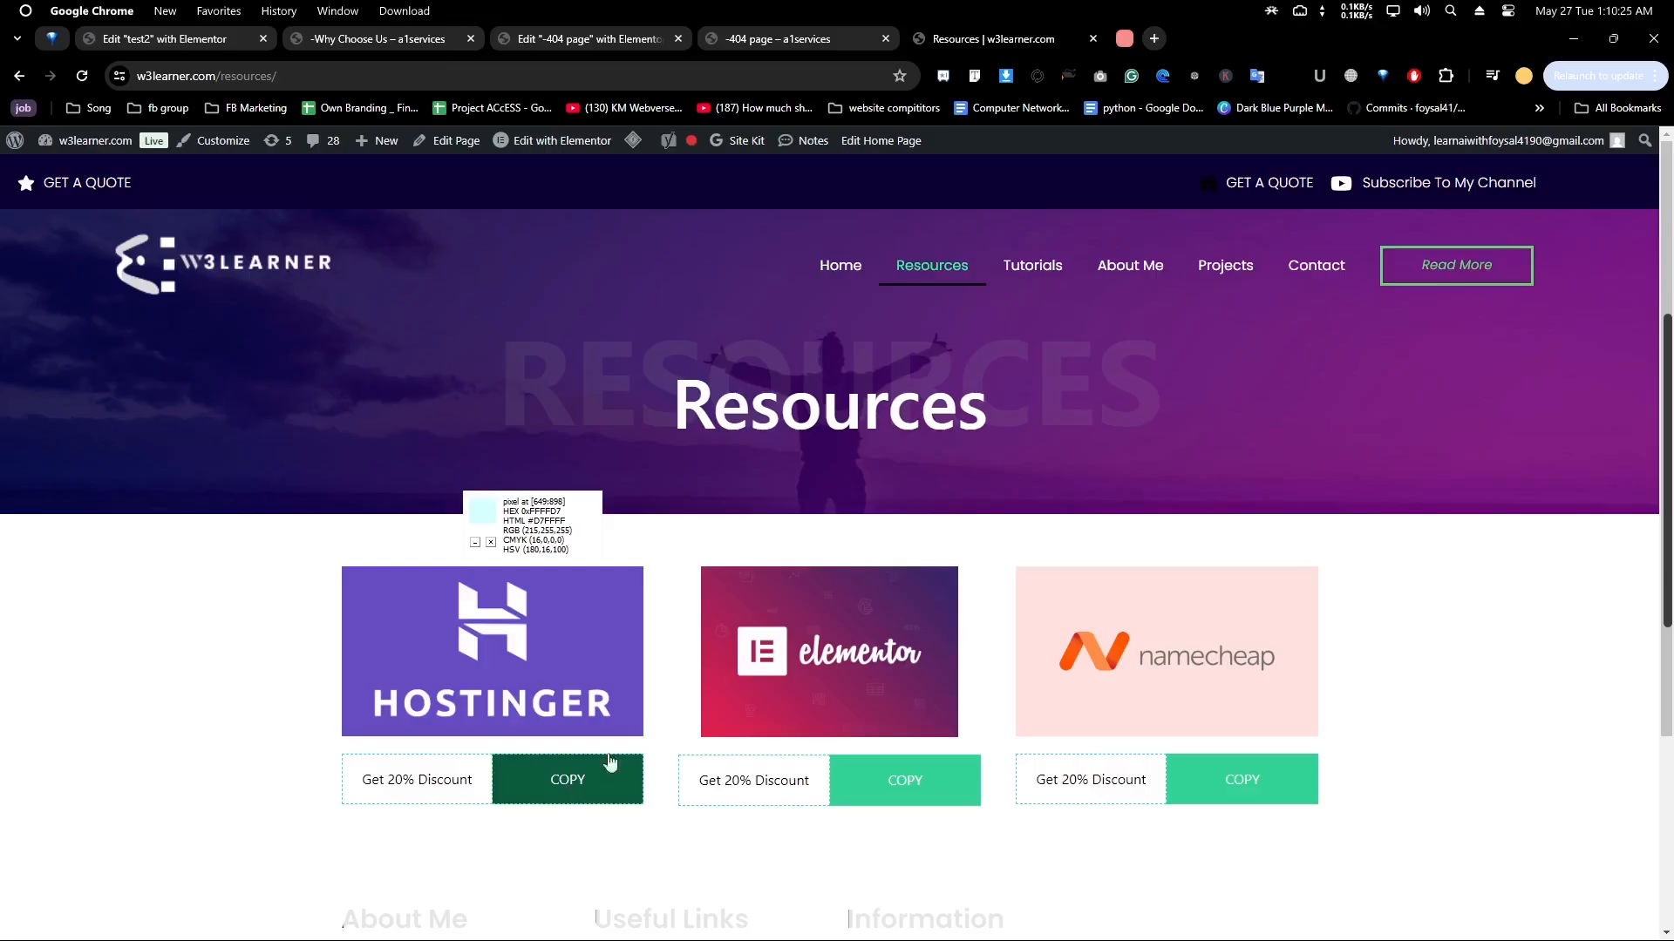
{"action": "left_click", "coordinate": [171, 40]}
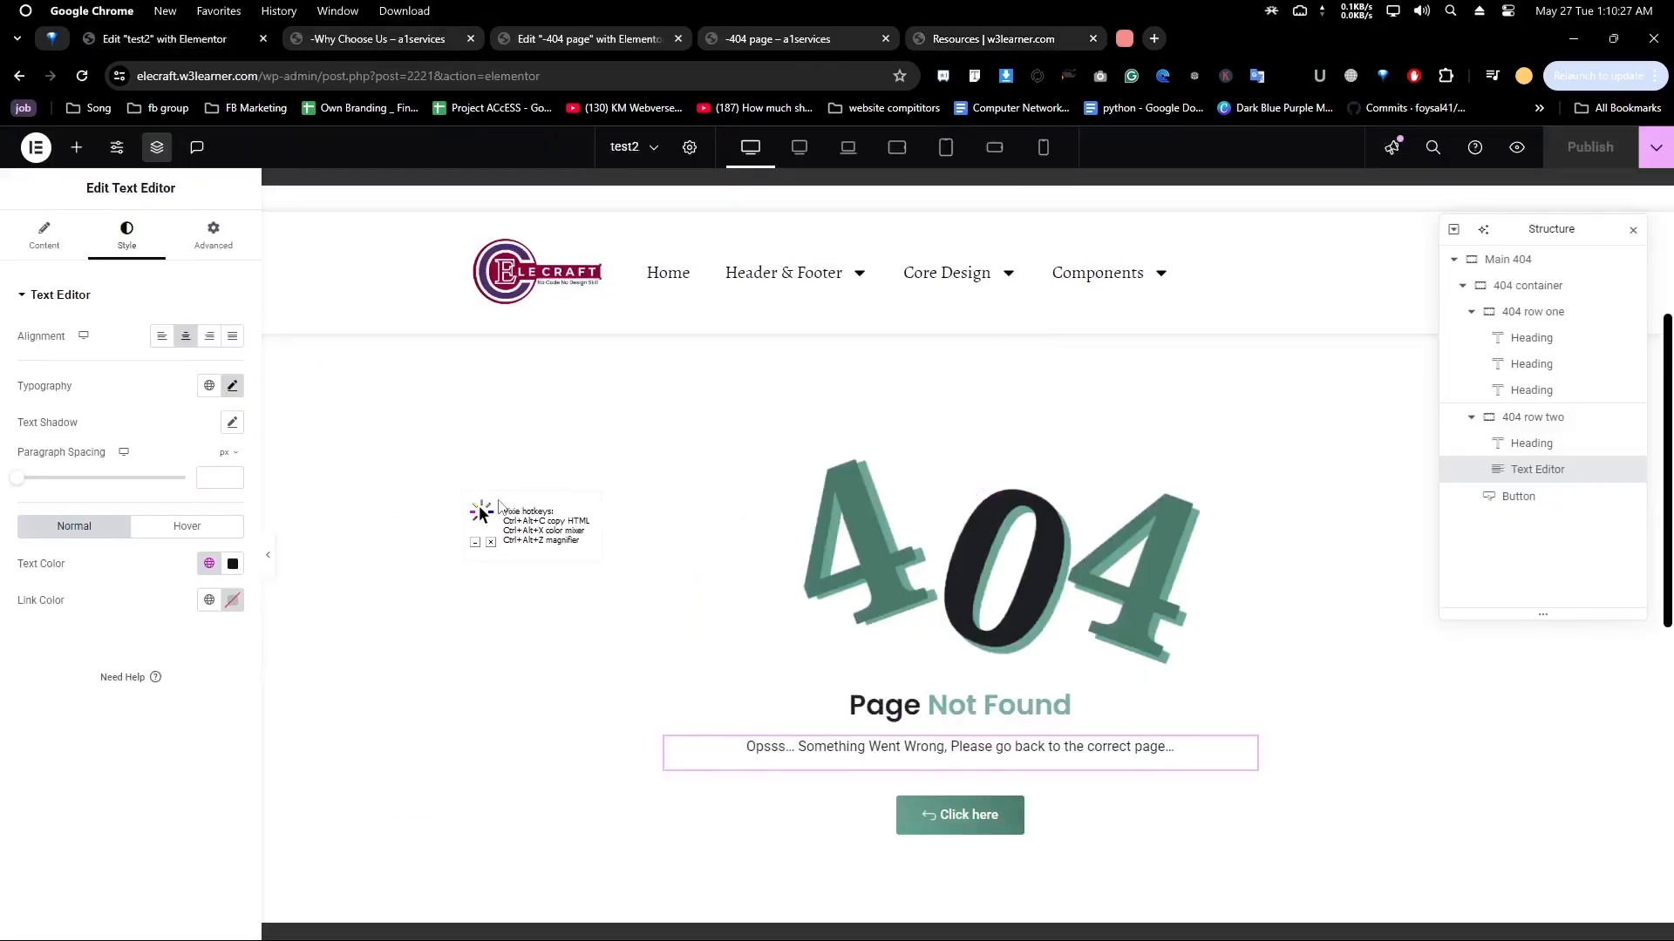